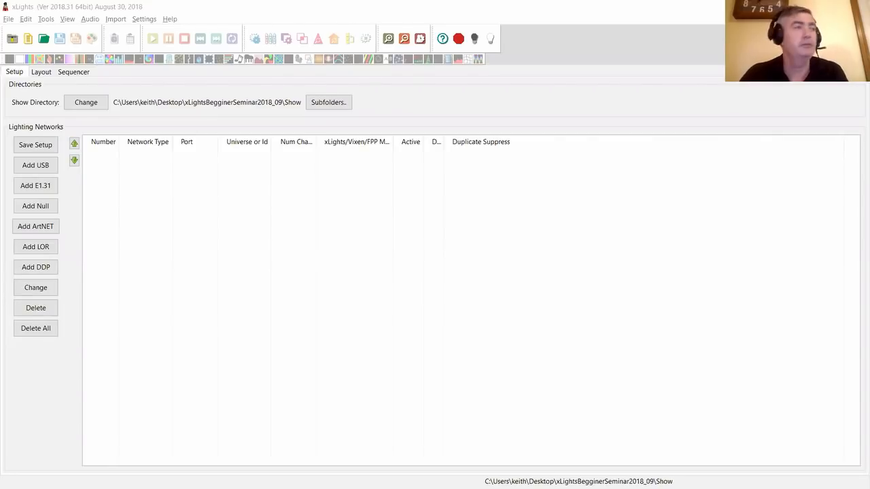
- Switch to the browser and look over the xLights repository page on GitHub
{"action": "key", "text": "alt+Tab"}
{"action": "key", "text": "alt+Tab"}
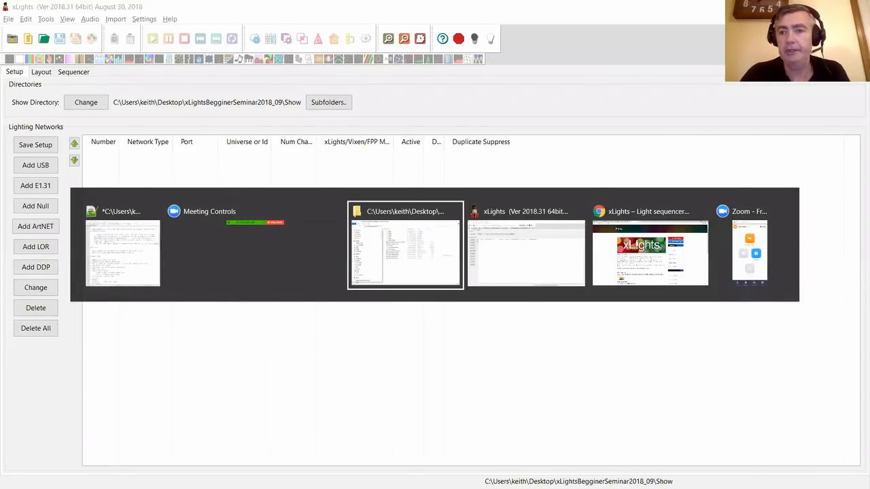
{"action": "key", "text": "alt+Tab"}
{"action": "key", "text": "alt+Tab"}
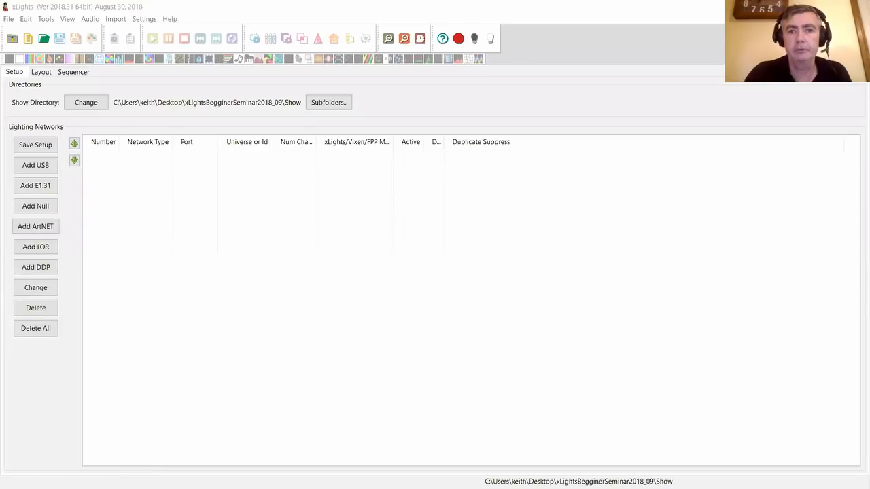
{"action": "key", "text": "alt+Tab"}
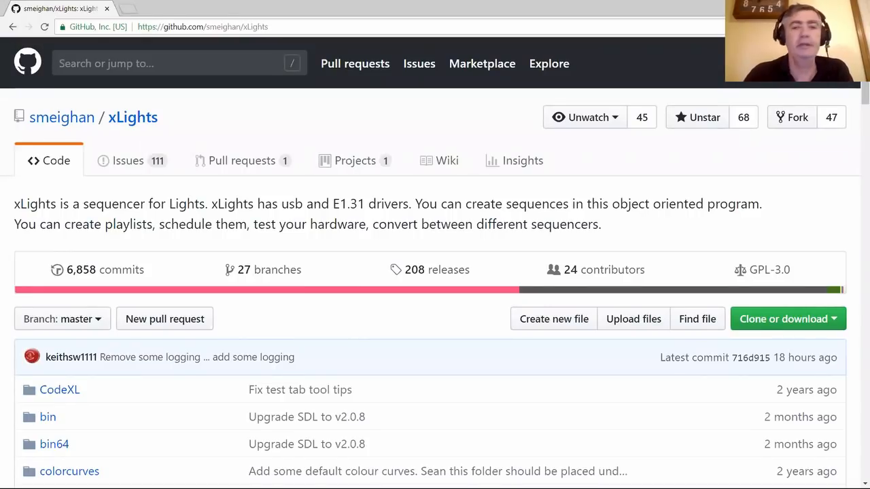
{"action": "scroll", "coordinate": [153, 230], "scroll_direction": "down", "scroll_amount": 2}
{"action": "scroll", "coordinate": [153, 229], "scroll_direction": "down", "scroll_amount": 15}
{"action": "scroll", "coordinate": [156, 223], "scroll_direction": "up", "scroll_amount": 17}
- Examine the open issues of the xLights repository and return to its code page
{"action": "left_click", "coordinate": [136, 168]}
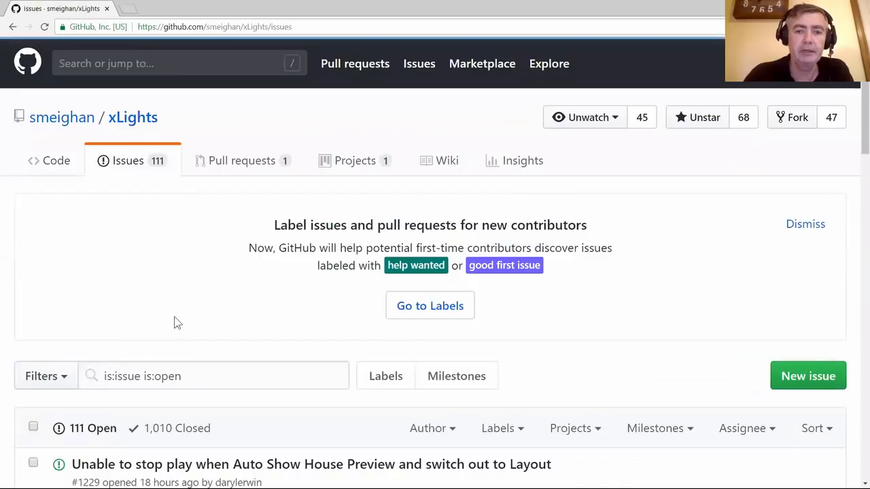
{"action": "scroll", "coordinate": [175, 323], "scroll_direction": "down", "scroll_amount": 8}
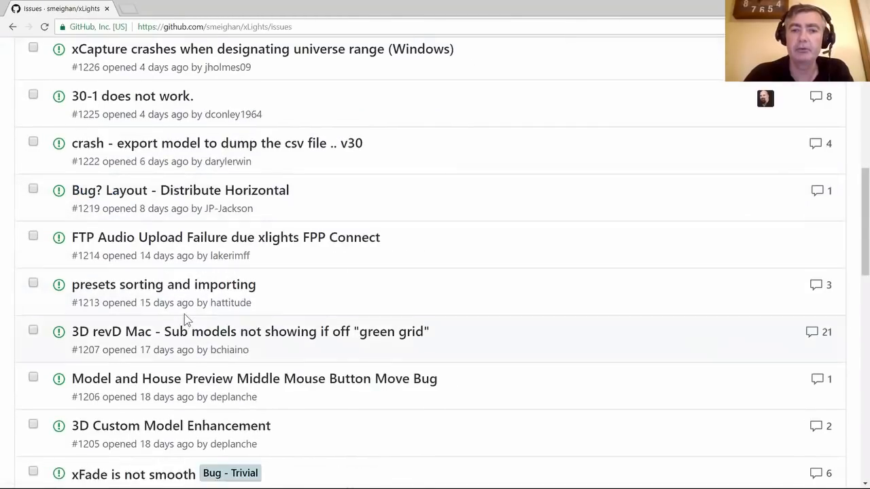
{"action": "scroll", "coordinate": [184, 314], "scroll_direction": "down", "scroll_amount": 3}
{"action": "scroll", "coordinate": [181, 315], "scroll_direction": "up", "scroll_amount": 5}
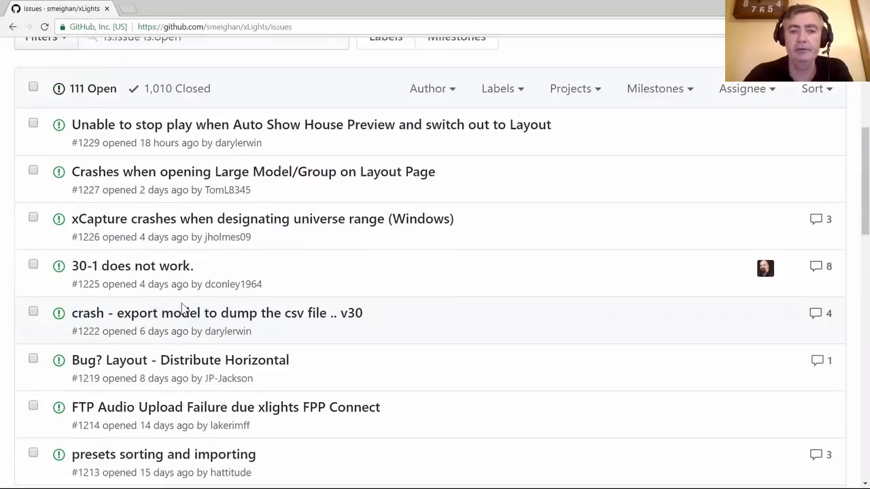
{"action": "scroll", "coordinate": [182, 307], "scroll_direction": "up", "scroll_amount": 5}
{"action": "scroll", "coordinate": [182, 306], "scroll_direction": "down", "scroll_amount": 3}
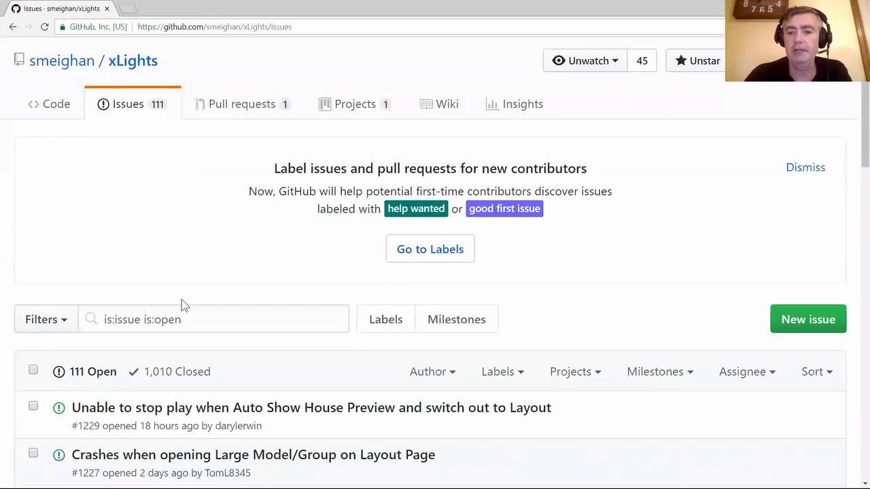
{"action": "scroll", "coordinate": [182, 306], "scroll_direction": "up", "scroll_amount": 3}
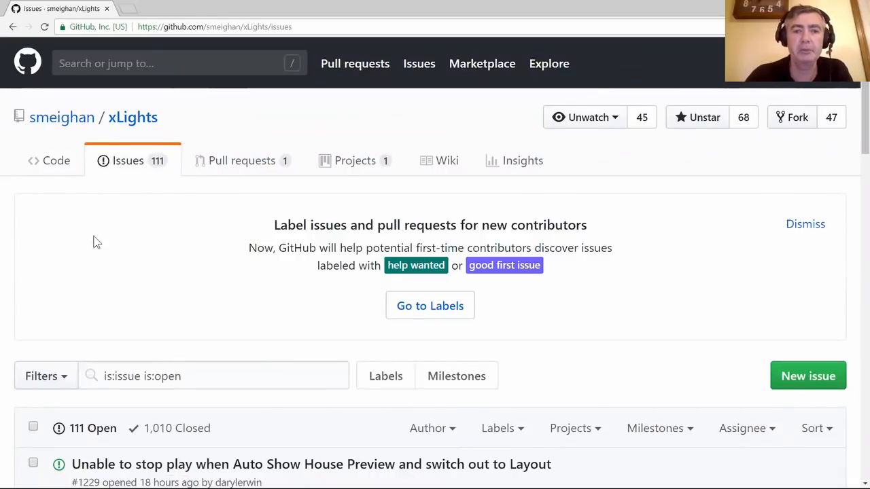
{"action": "left_click", "coordinate": [56, 166]}
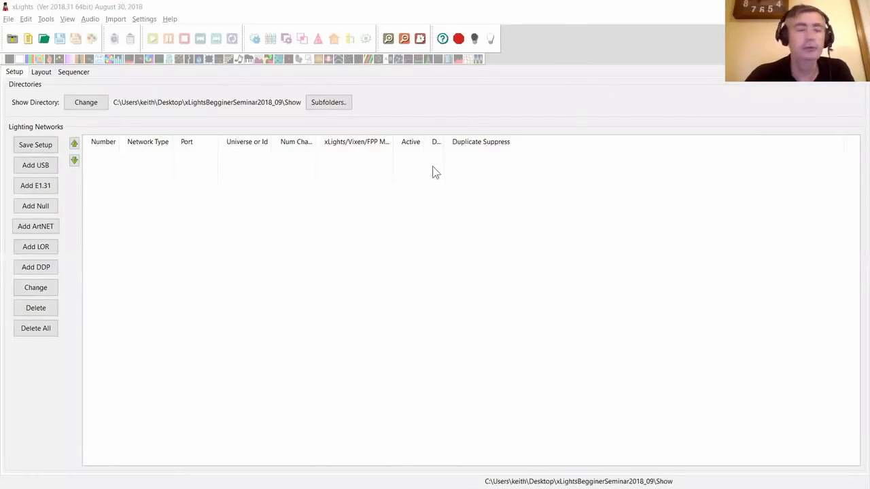
- Look over the xlights.org home page in the browser and switch back to xLights
{"action": "key", "text": "alt+Tab"}
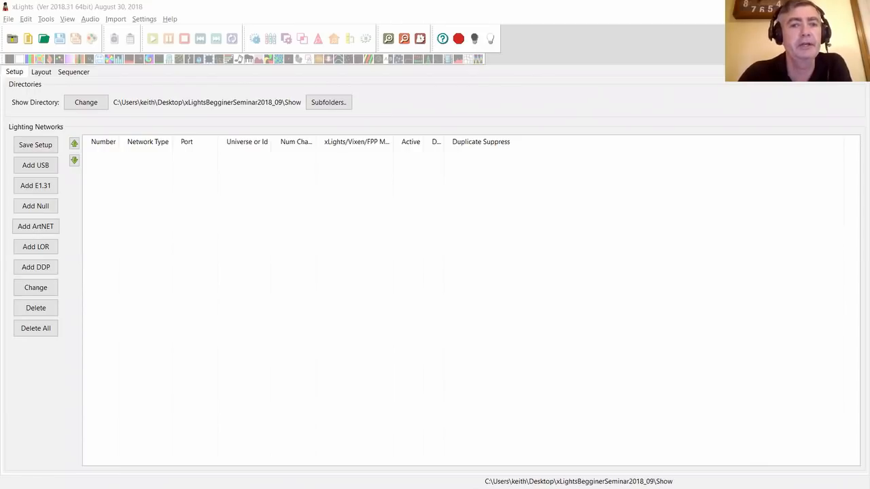
{"action": "key", "text": "alt+Tab"}
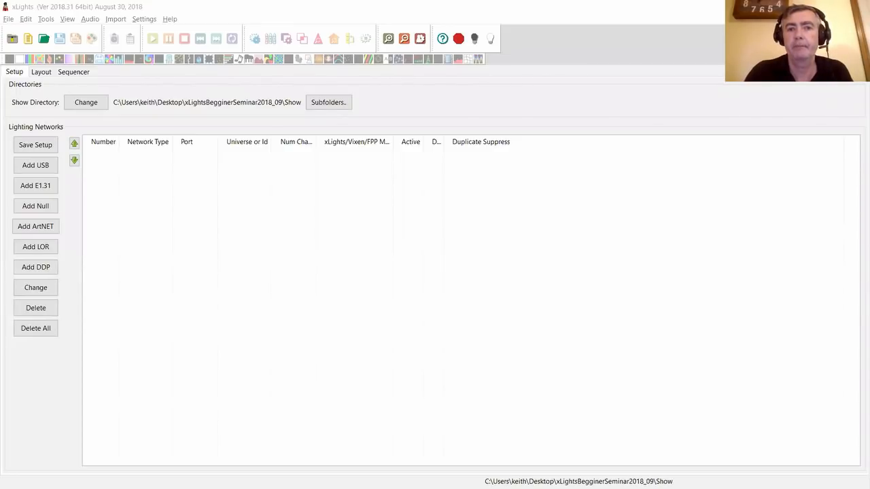
{"action": "key", "text": "alt+Tab"}
{"action": "scroll", "coordinate": [27, 278], "scroll_direction": "down", "scroll_amount": 5}
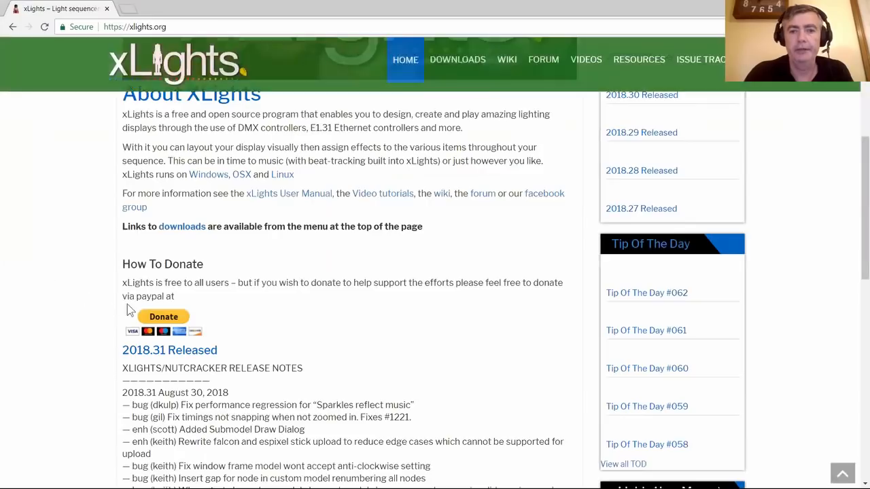
{"action": "scroll", "coordinate": [130, 310], "scroll_direction": "down", "scroll_amount": 1}
{"action": "scroll", "coordinate": [87, 258], "scroll_direction": "up", "scroll_amount": 6}
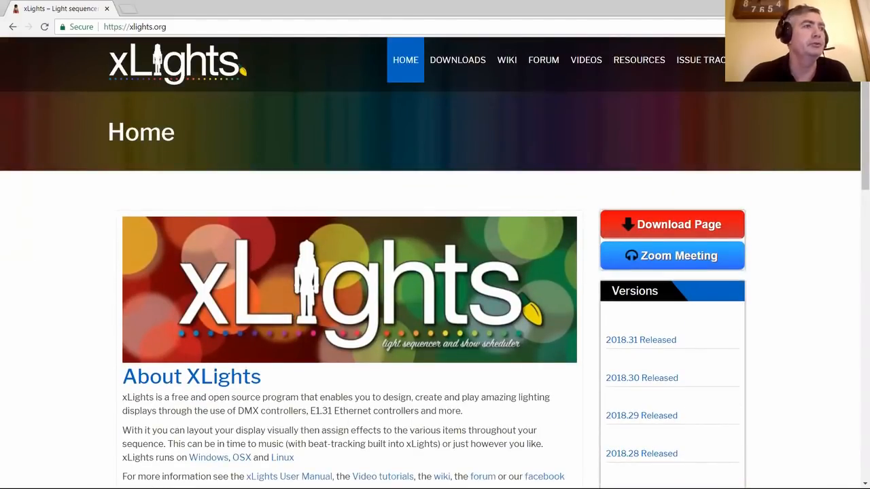
{"action": "key", "text": "alt+Tab"}
{"action": "key", "text": "alt+Tab"}
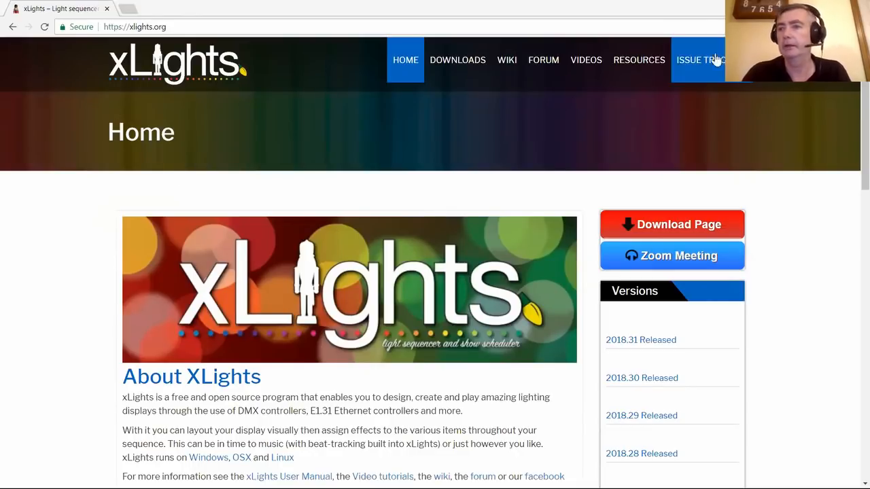
{"action": "key", "text": "alt+Tab"}
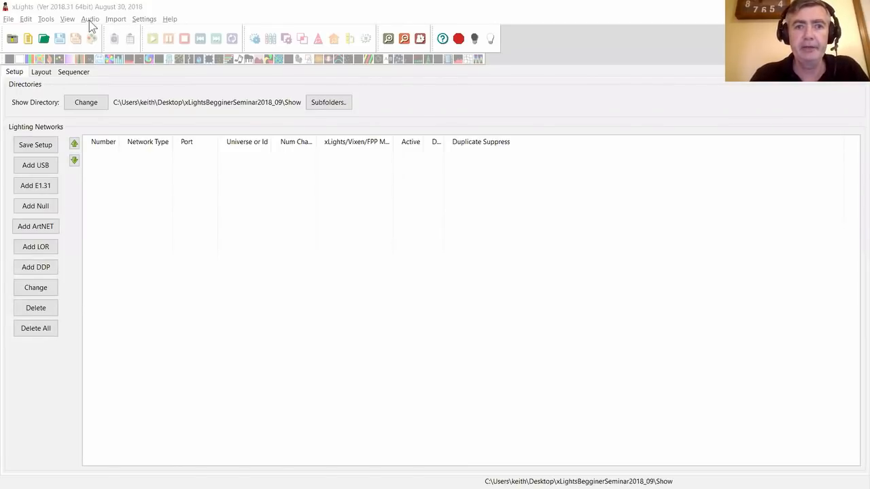
- Show the AC Lights toolbar and dock it in the same row as the main toolbars
{"action": "left_click", "coordinate": [143, 19]}
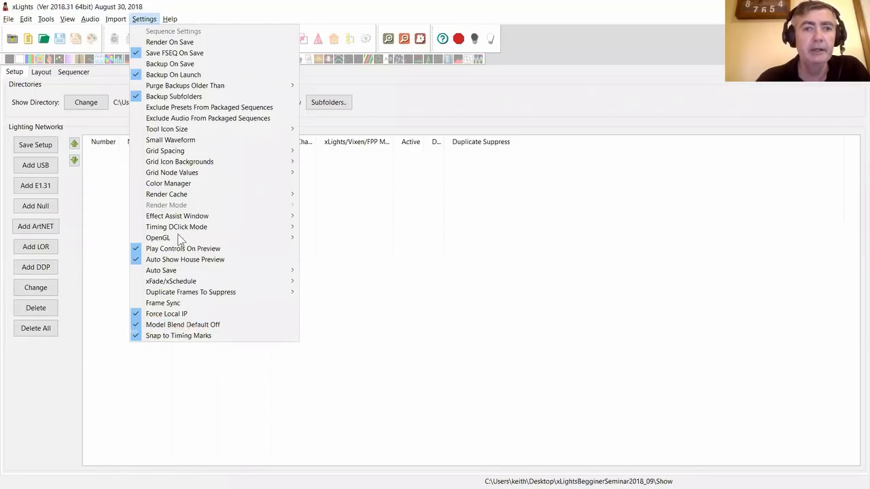
{"action": "left_click", "coordinate": [68, 21]}
{"action": "left_click", "coordinate": [68, 20]}
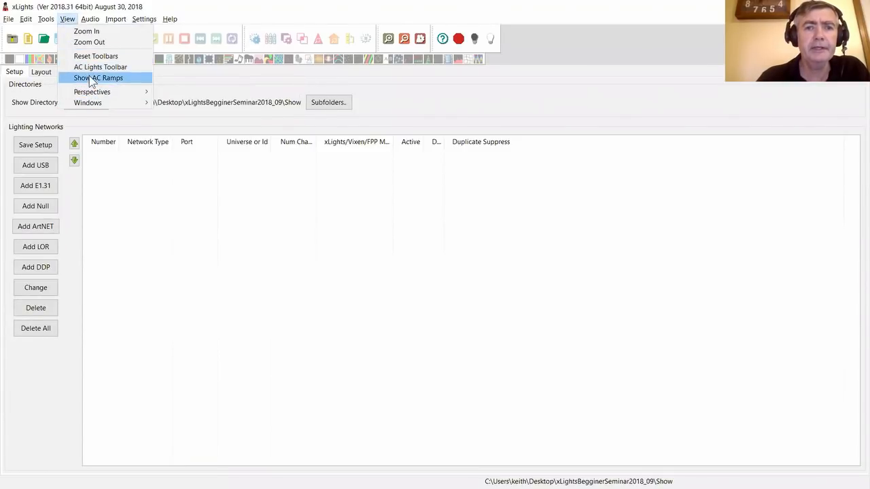
{"action": "left_click", "coordinate": [79, 67]}
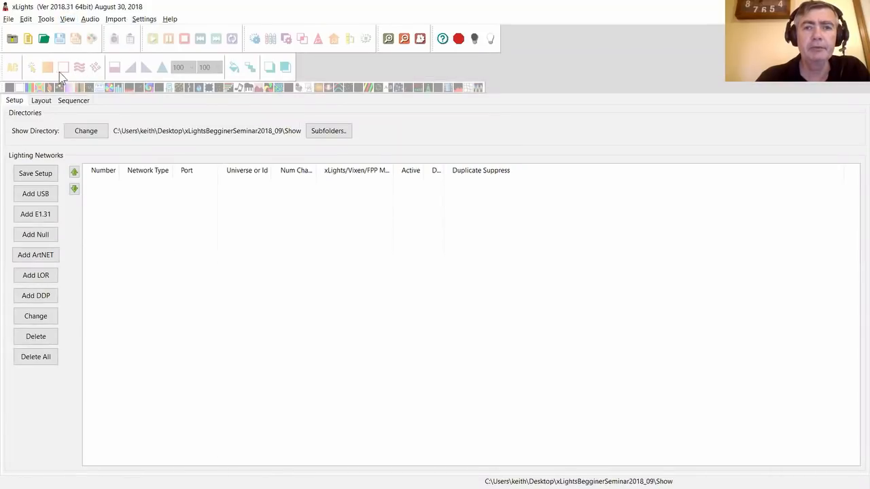
{"action": "left_click_drag", "start_coordinate": [6, 67], "coordinate": [573, 38]}
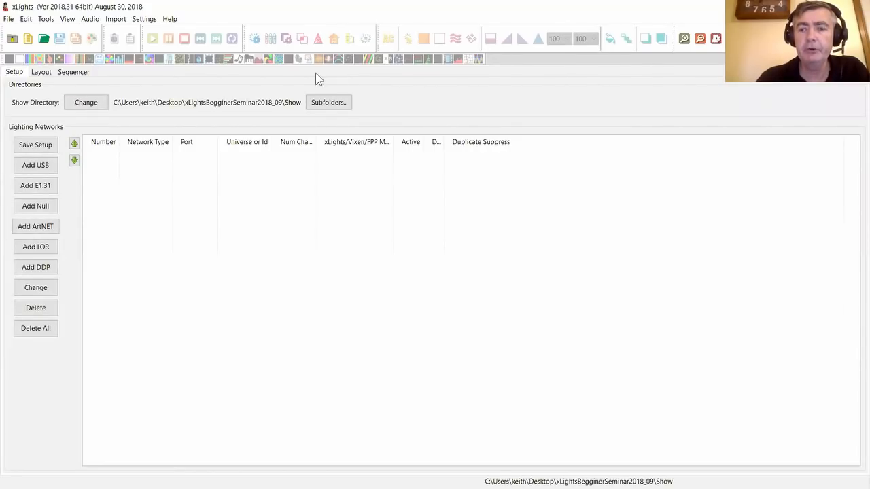
- Review the perspective options and the Sequencer's panel arrangement, and return to the Setup page
{"action": "left_click", "coordinate": [67, 18]}
{"action": "mouse_move", "coordinate": [47, 20]}
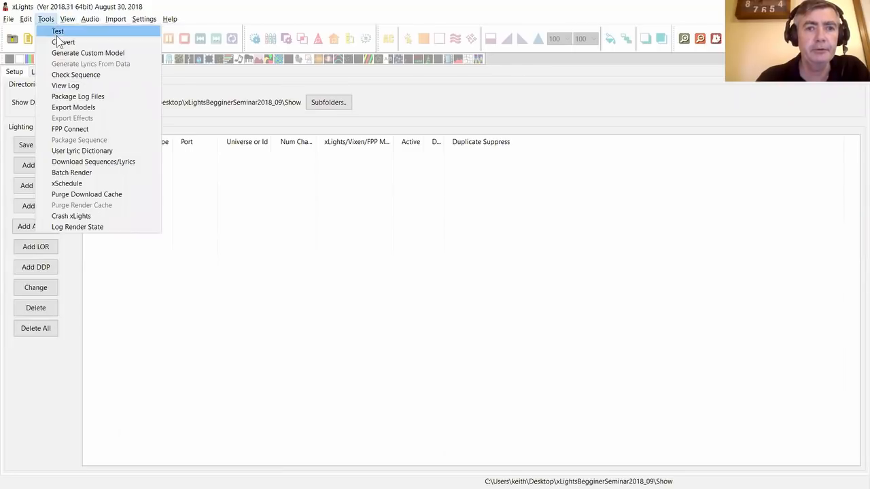
{"action": "mouse_move", "coordinate": [88, 95]}
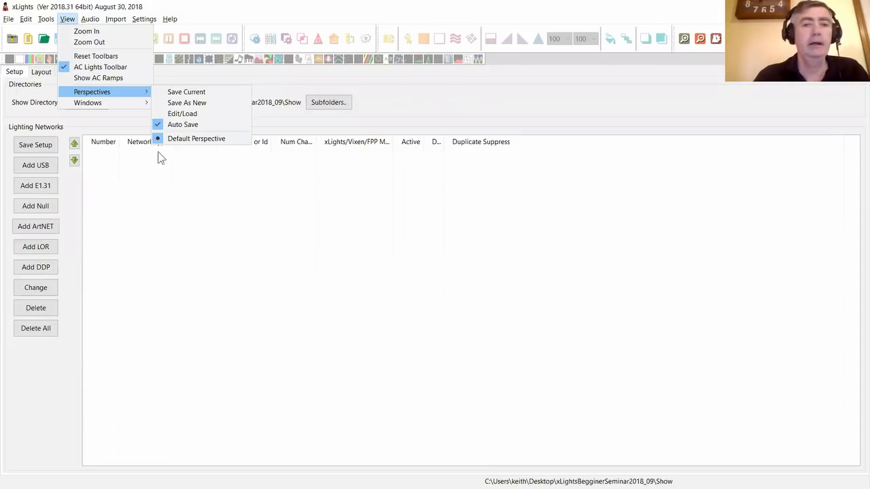
{"action": "left_click", "coordinate": [214, 213]}
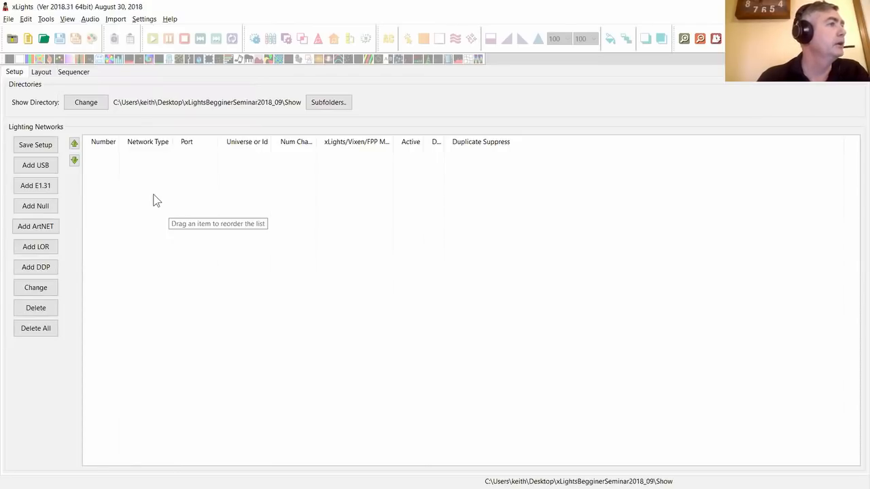
{"action": "left_click", "coordinate": [75, 72]}
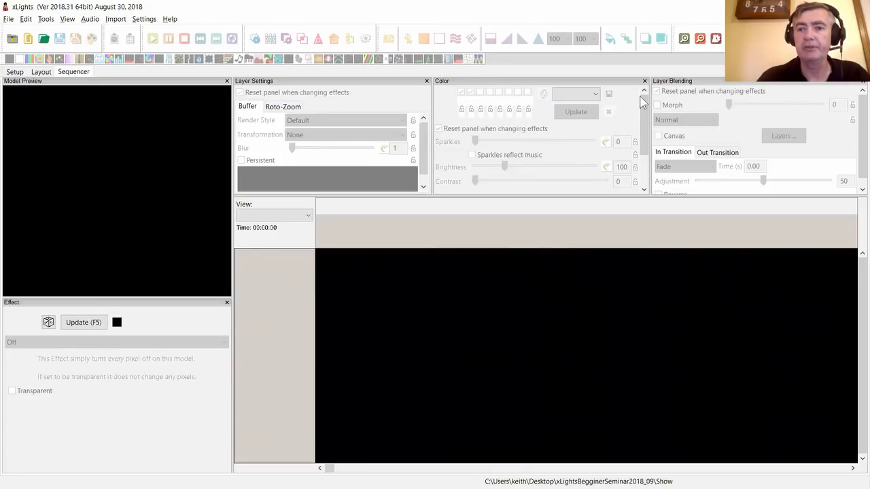
{"action": "left_click", "coordinate": [15, 73]}
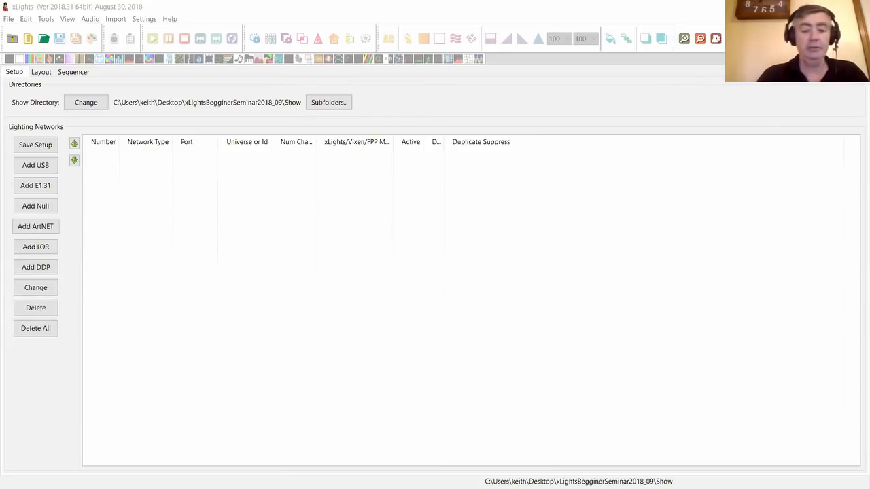
- Switch to File Explorer, examine the contents of the Show folder and its Import subfolder, and go back to xLights
{"action": "key", "text": "alt+Tab"}
{"action": "key", "text": "alt+Tab"}
{"action": "key", "text": "alt+Tab"}
{"action": "key", "text": "alt+Tab"}
{"action": "key", "text": "alt+Tab"}
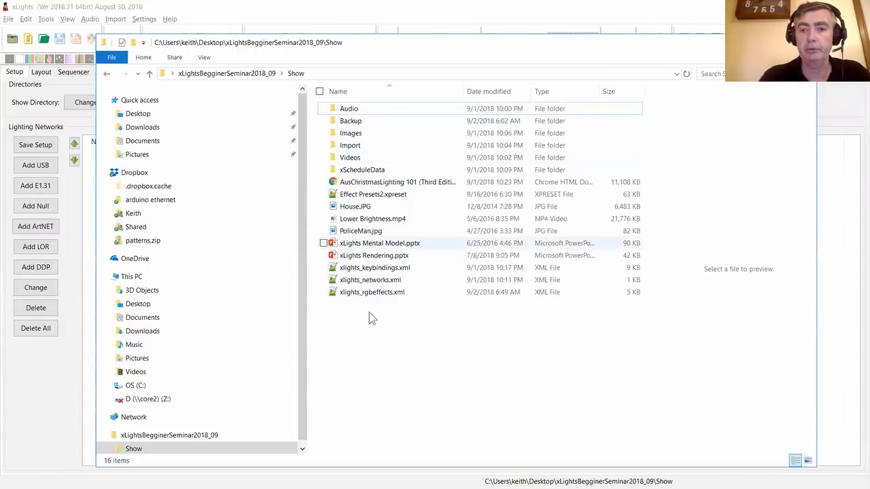
{"action": "right_click", "coordinate": [360, 330]}
{"action": "left_click", "coordinate": [382, 333]}
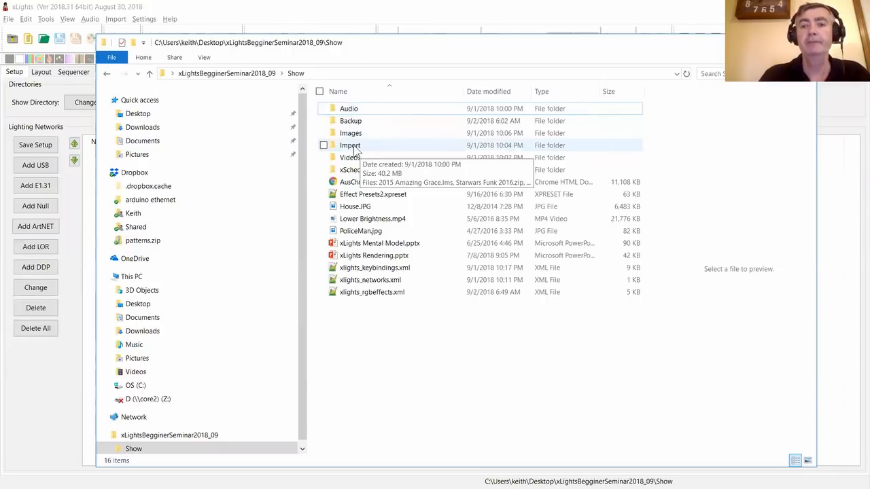
{"action": "double_click", "coordinate": [346, 146]}
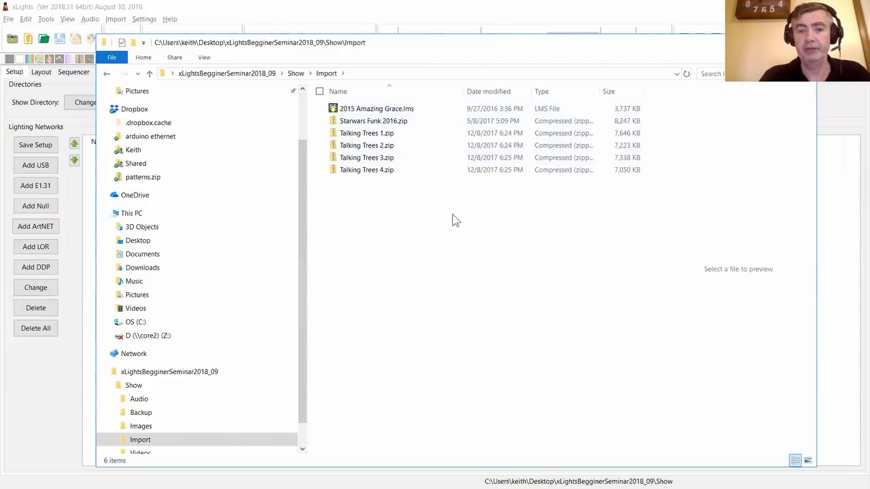
{"action": "left_click", "coordinate": [140, 388]}
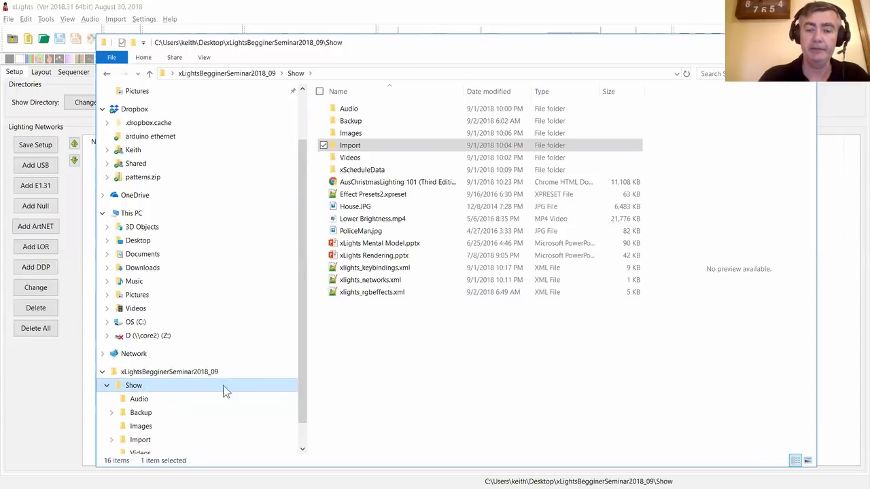
{"action": "left_click", "coordinate": [379, 373]}
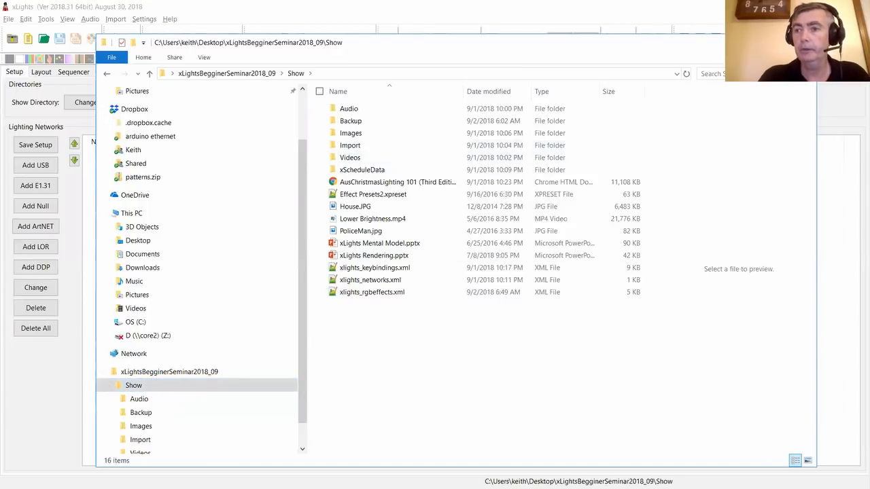
{"action": "left_click", "coordinate": [738, 42]}
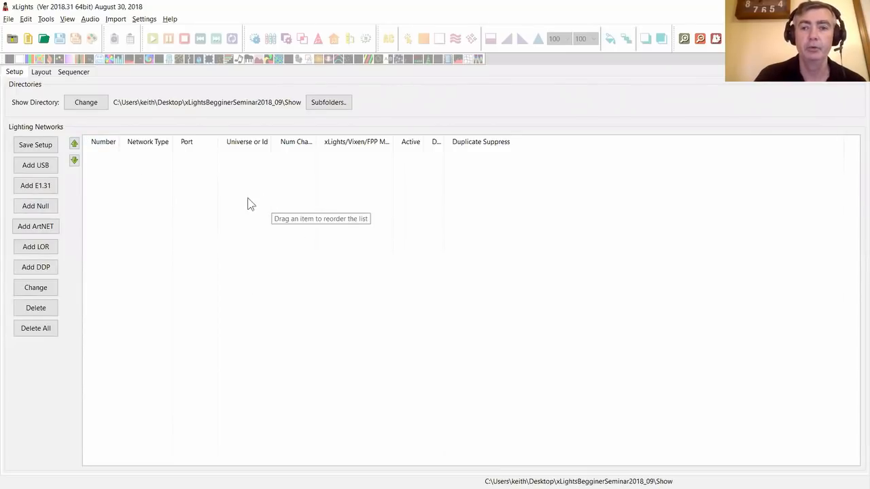
- Open the Layout page and set House.JPG from the Show folder as the preview's background image
{"action": "left_click", "coordinate": [44, 74]}
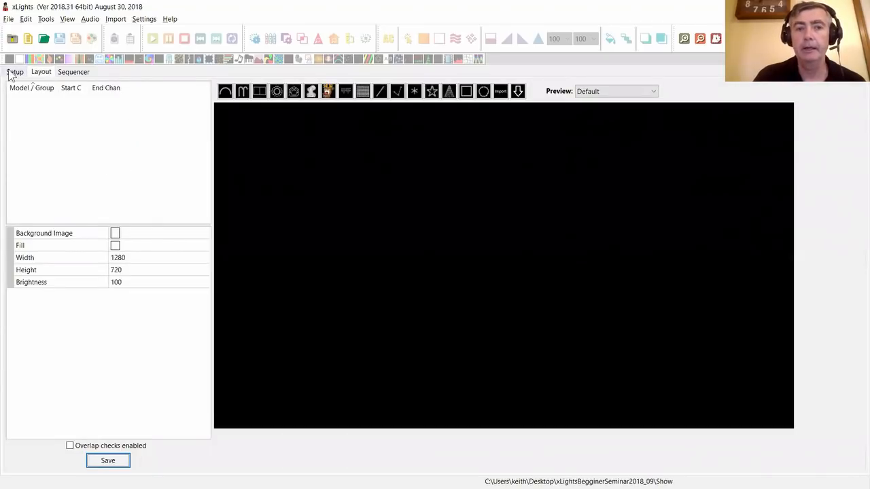
{"action": "left_click", "coordinate": [14, 73]}
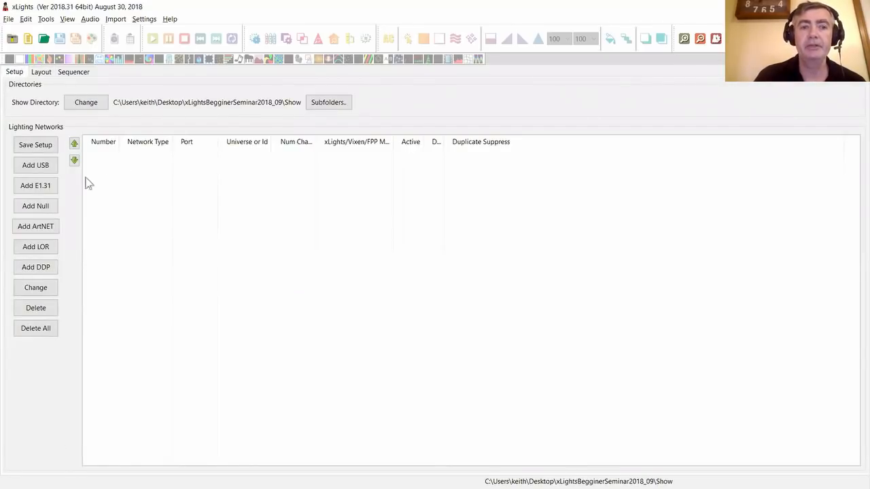
{"action": "left_click", "coordinate": [44, 74]}
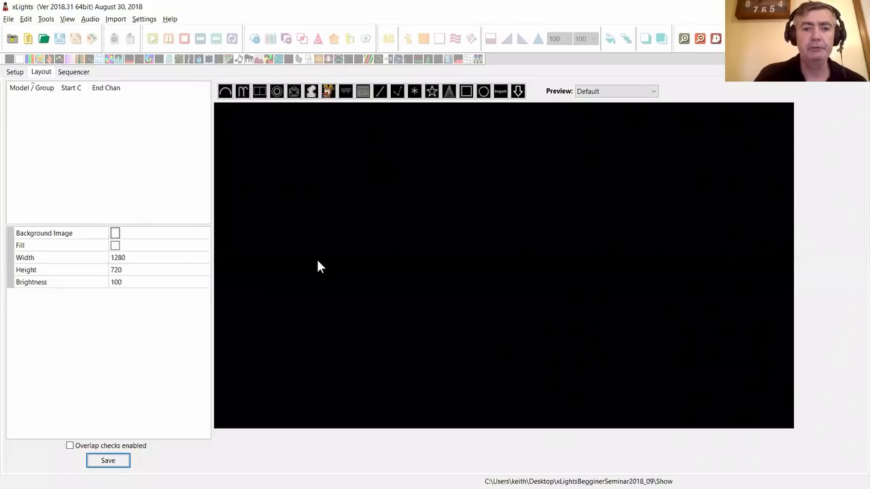
{"action": "left_click", "coordinate": [339, 223]}
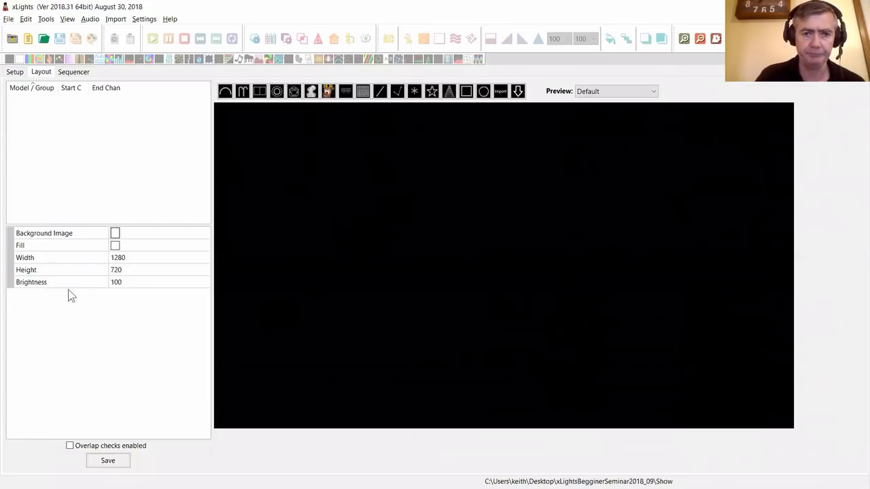
{"action": "left_click", "coordinate": [180, 236]}
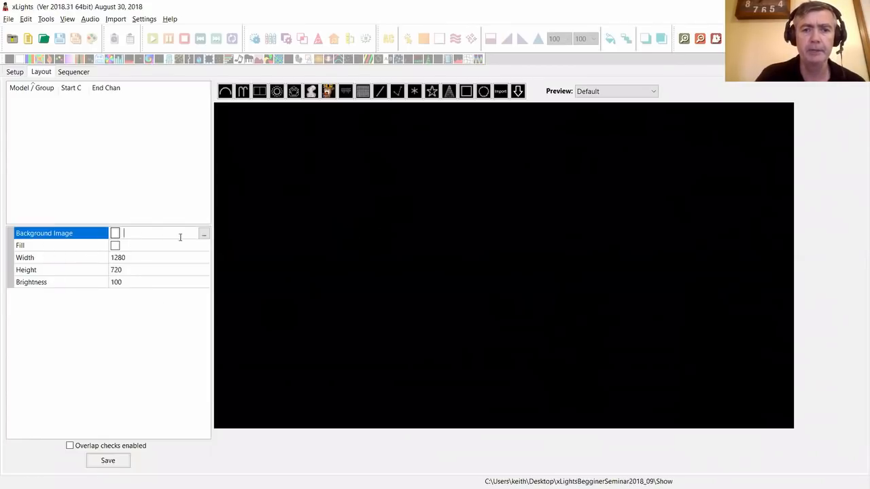
{"action": "left_click", "coordinate": [203, 238]}
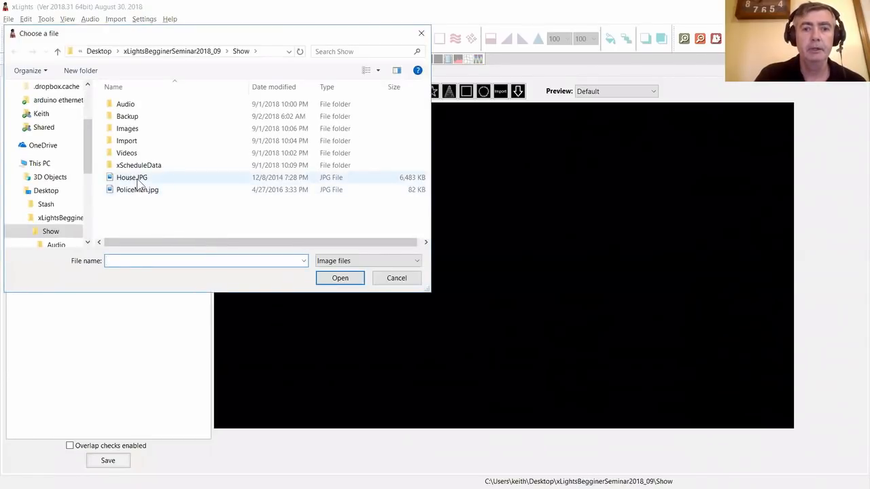
{"action": "left_click", "coordinate": [132, 177]}
{"action": "left_click", "coordinate": [340, 280]}
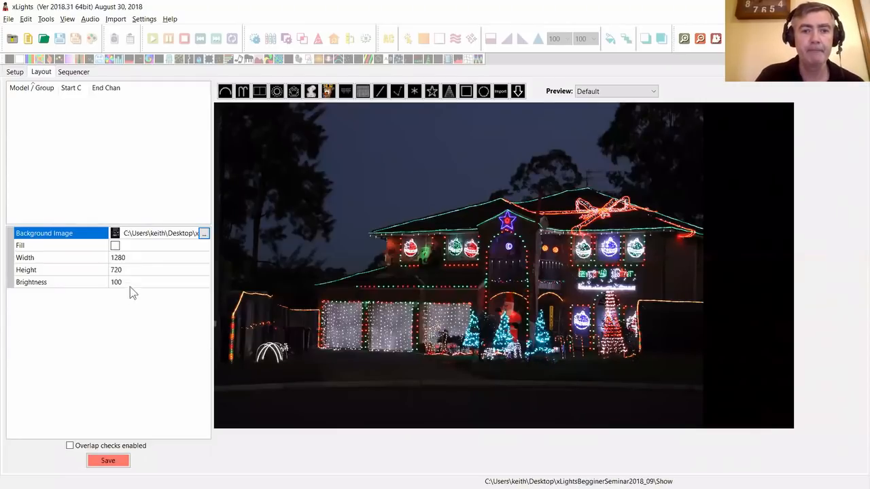
- Set the layout preview's width to 1380
{"action": "left_click", "coordinate": [131, 258]}
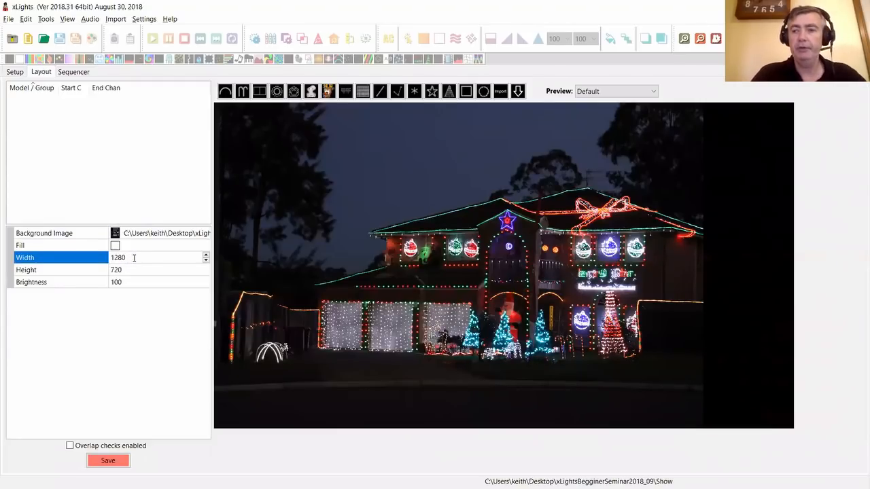
{"action": "key", "text": "Left"}
{"action": "key", "text": "Left"}
{"action": "key", "text": "Left"}
{"action": "key", "text": "shift+Right"}
{"action": "type", "text": "3"}
{"action": "key", "text": "Return"}
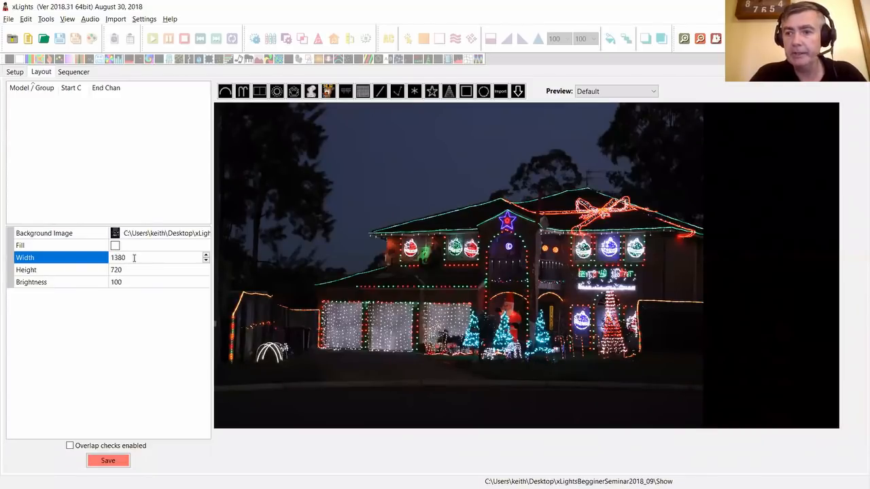
- Set the layout preview's height to 760, and raise it further to 780
{"action": "left_click", "coordinate": [124, 269]}
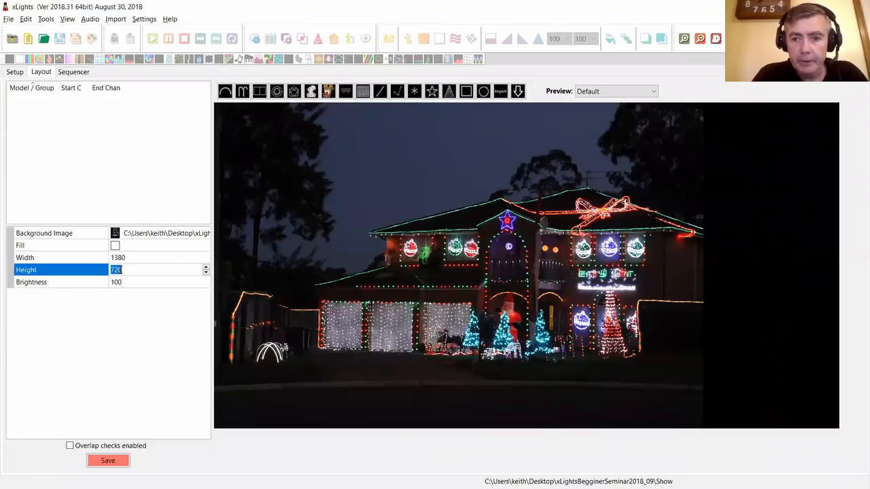
{"action": "left_click", "coordinate": [114, 270]}
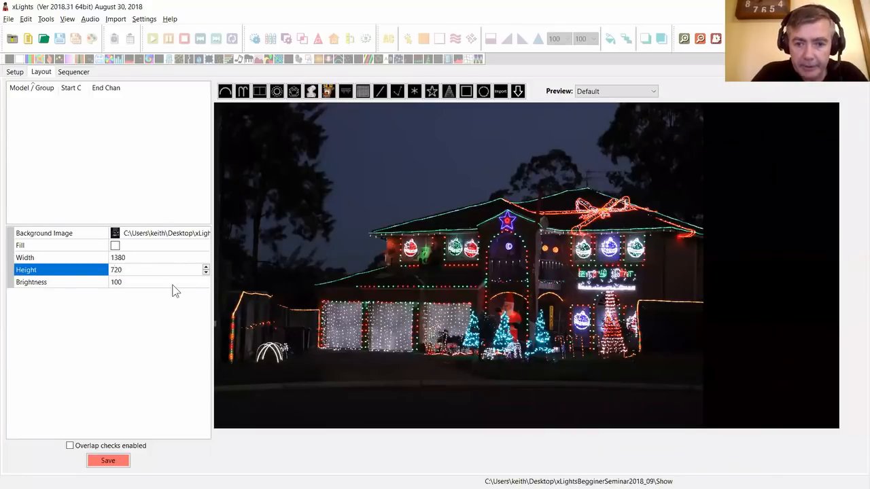
{"action": "key", "text": "shift+Right"}
{"action": "type", "text": "6"}
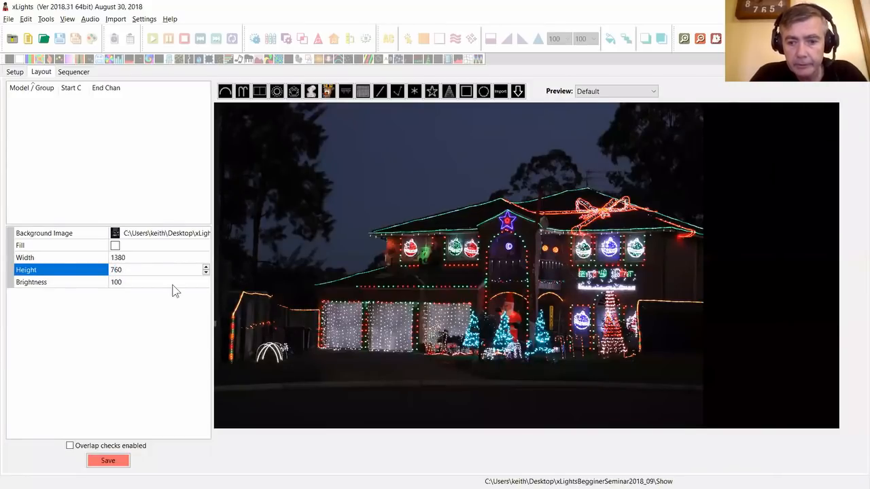
{"action": "key", "text": "Return"}
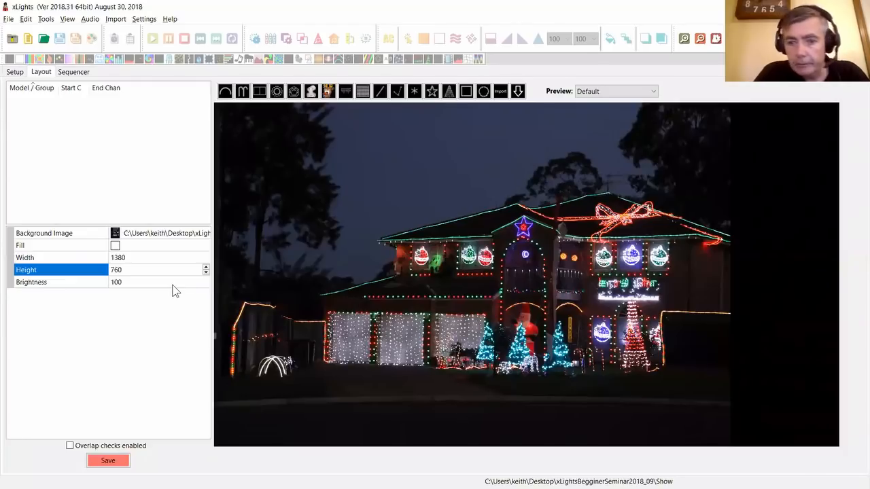
{"action": "key", "text": "BackSpace"}
{"action": "type", "text": "8"}
{"action": "key", "text": "Return"}
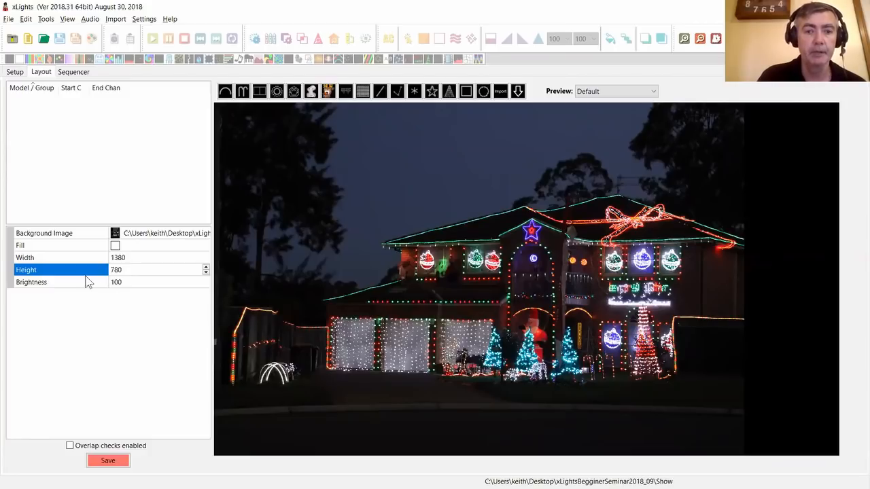
- Dim the background image to a brightness of 30 and save the layout
{"action": "left_click", "coordinate": [125, 284]}
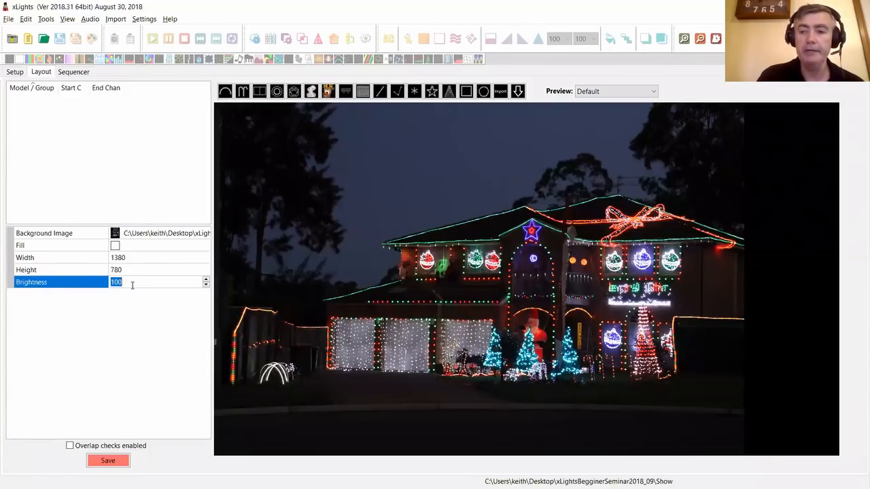
{"action": "type", "text": "30"}
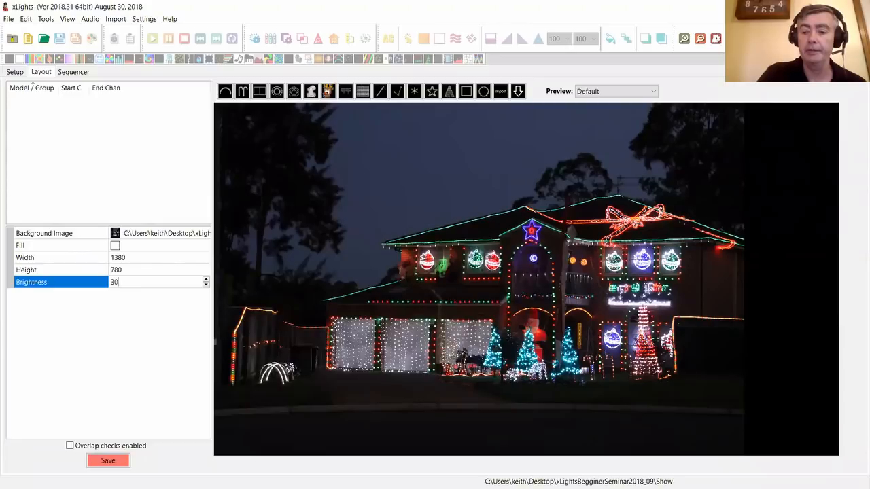
{"action": "key", "text": "Return"}
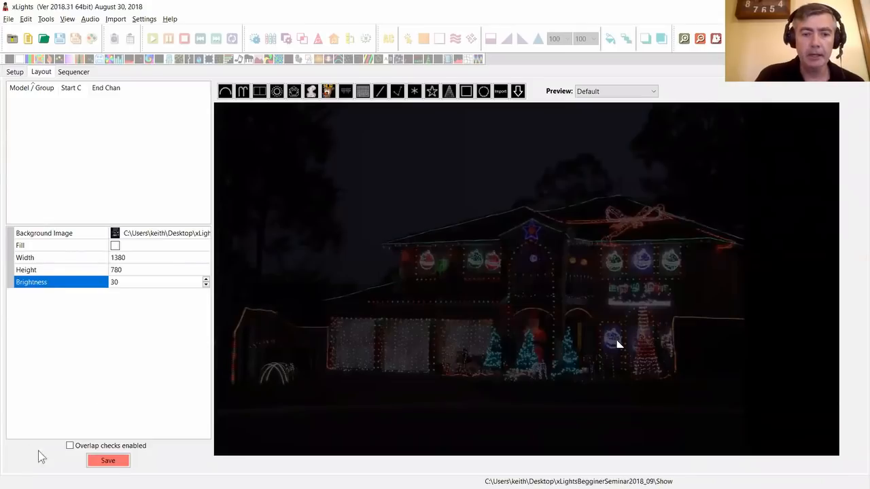
{"action": "left_click", "coordinate": [119, 461]}
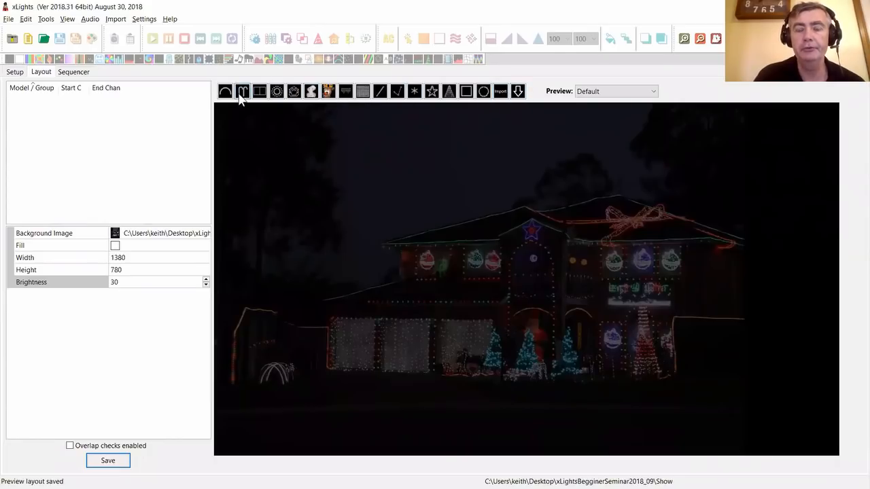
- Add a Tree model over the leftmost small blue tree in front of the house, shrink it slightly to fit, and deselect it
{"action": "left_click", "coordinate": [448, 95]}
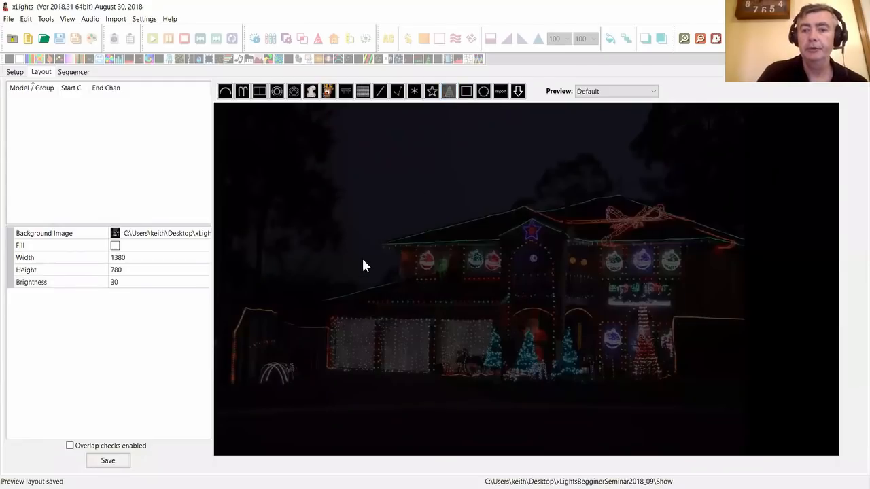
{"action": "mouse_move", "coordinate": [480, 370]}
{"action": "left_mouse_down"}
{"action": "mouse_move", "coordinate": [483, 346]}
{"action": "mouse_move", "coordinate": [501, 330]}
{"action": "mouse_move", "coordinate": [499, 340]}
{"action": "left_mouse_up"}
{"action": "left_click_drag", "start_coordinate": [479, 370], "coordinate": [492, 352]}
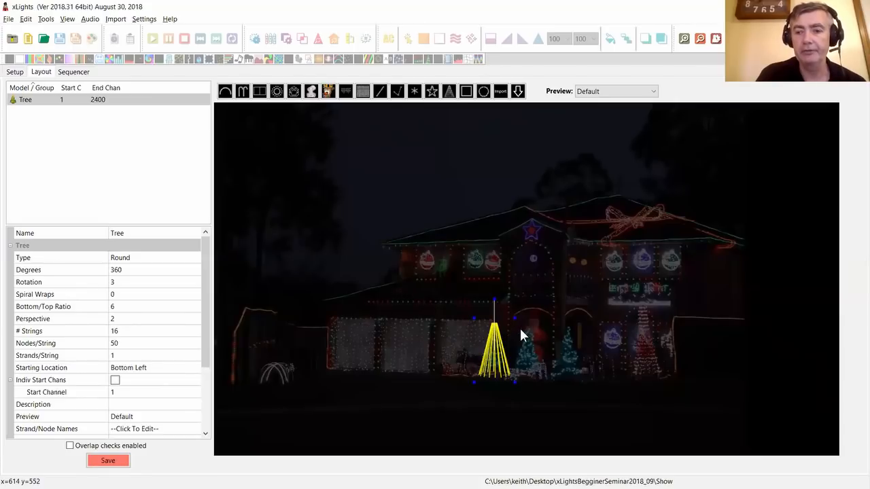
{"action": "left_click_drag", "start_coordinate": [514, 319], "coordinate": [508, 318]}
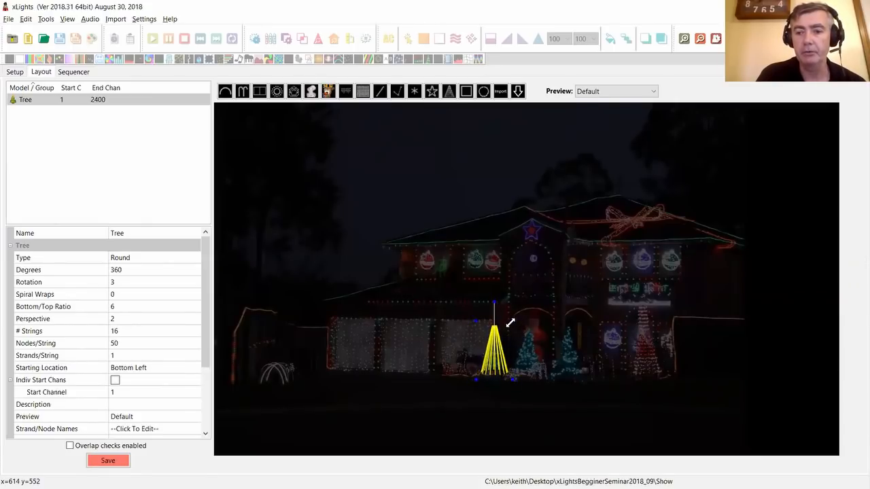
{"action": "left_click", "coordinate": [405, 315]}
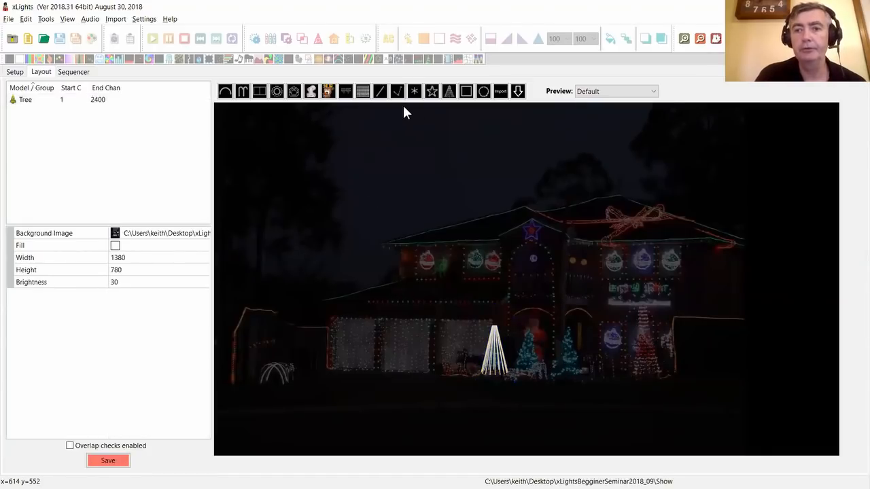
- Draw four more Tree models: two small ones by the entrance, a larger one near the red tree, and a tall one below the star
{"action": "left_click", "coordinate": [449, 92]}
{"action": "left_click_drag", "start_coordinate": [523, 350], "coordinate": [534, 327]}
{"action": "mouse_move", "coordinate": [561, 365]}
{"action": "left_mouse_down"}
{"action": "mouse_move", "coordinate": [575, 342]}
{"action": "mouse_move", "coordinate": [568, 344]}
{"action": "left_mouse_up"}
{"action": "left_click_drag", "start_coordinate": [640, 358], "coordinate": [655, 317]}
{"action": "left_click_drag", "start_coordinate": [517, 317], "coordinate": [536, 252]}
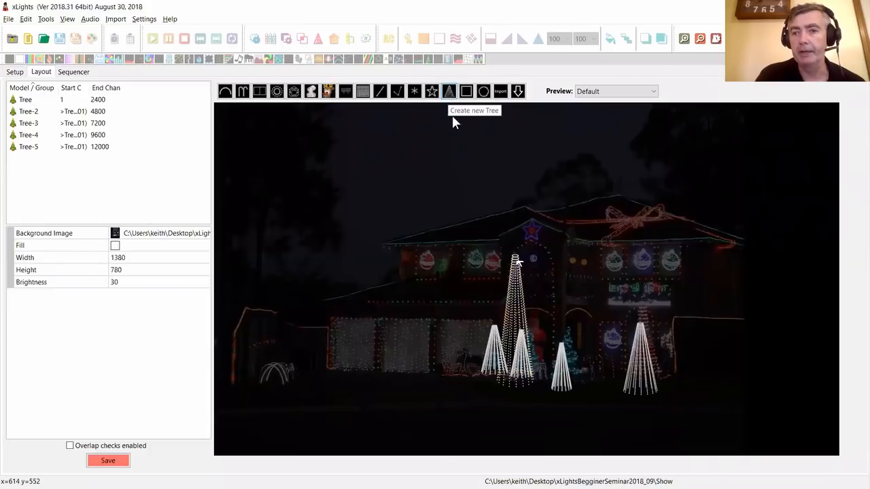
- Reposition the new trees, centring the tall one below the star and aligning the others with the lit trees in the photo
{"action": "left_click", "coordinate": [517, 288]}
{"action": "left_click_drag", "start_coordinate": [525, 282], "coordinate": [529, 277]}
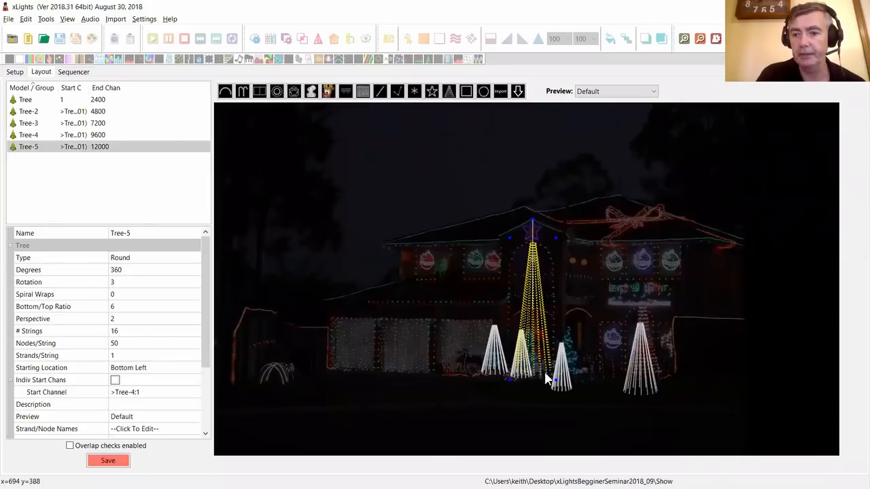
{"action": "left_click", "coordinate": [570, 378]}
{"action": "left_click_drag", "start_coordinate": [520, 367], "coordinate": [534, 366]}
{"action": "left_click_drag", "start_coordinate": [641, 372], "coordinate": [645, 352]}
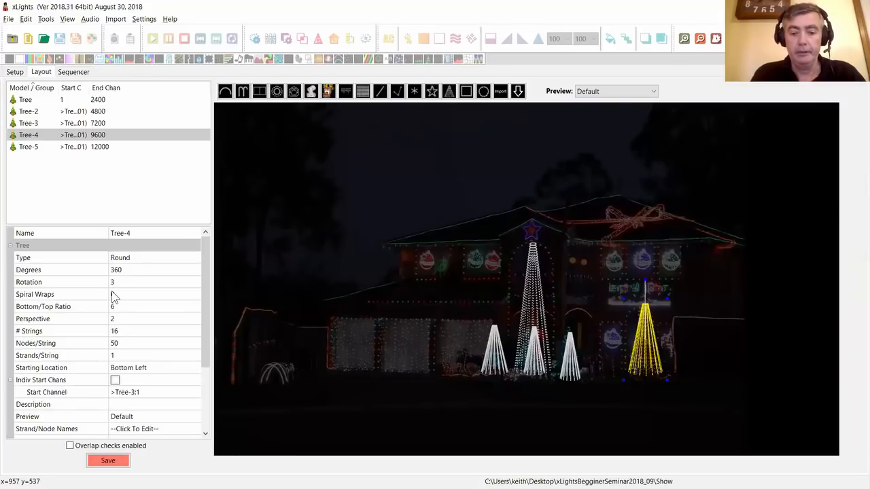
- Open the Windows Calculator, multiply 18 by 19, and move the calculator out of the layout view
{"action": "key", "text": "super+r"}
{"action": "type", "text": "calc"}
{"action": "key", "text": "Return"}
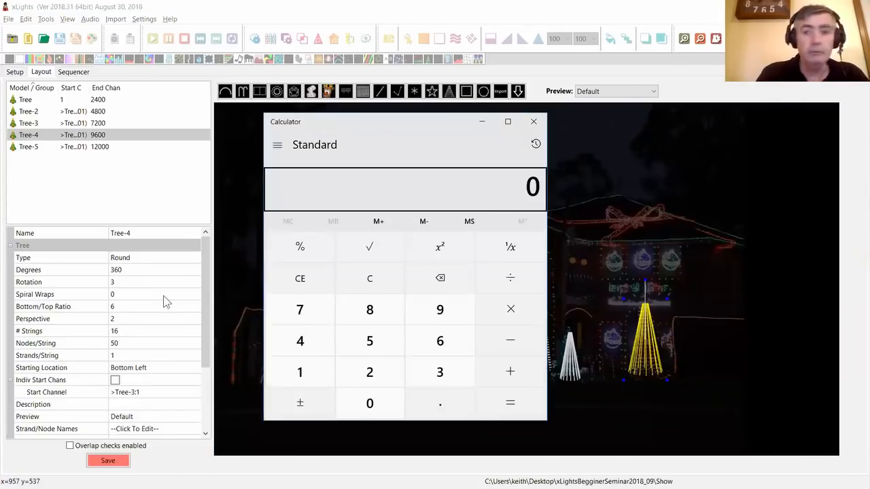
{"action": "type", "text": "18*"}
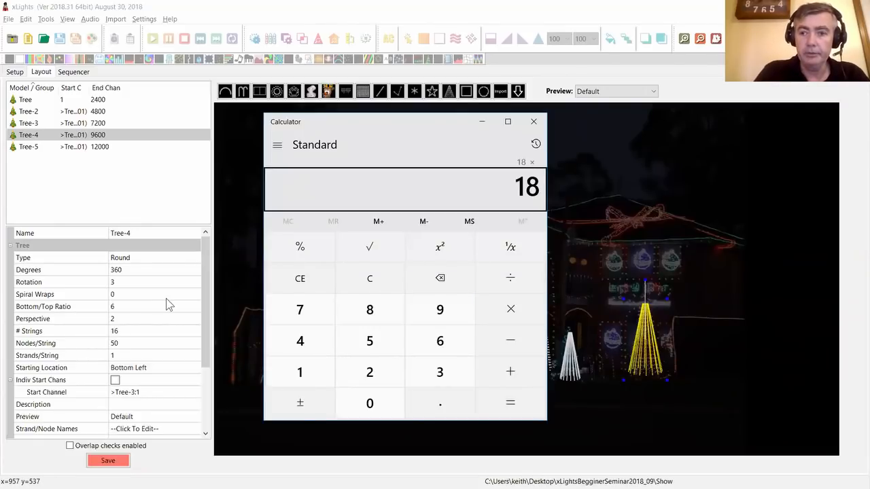
{"action": "type", "text": "19"}
{"action": "key", "text": "Return"}
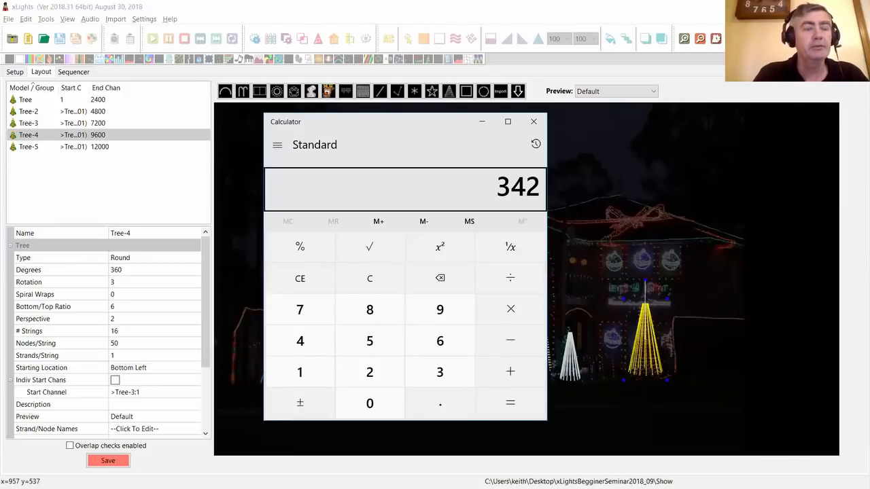
{"action": "left_click_drag", "start_coordinate": [432, 124], "coordinate": [869, 124]}
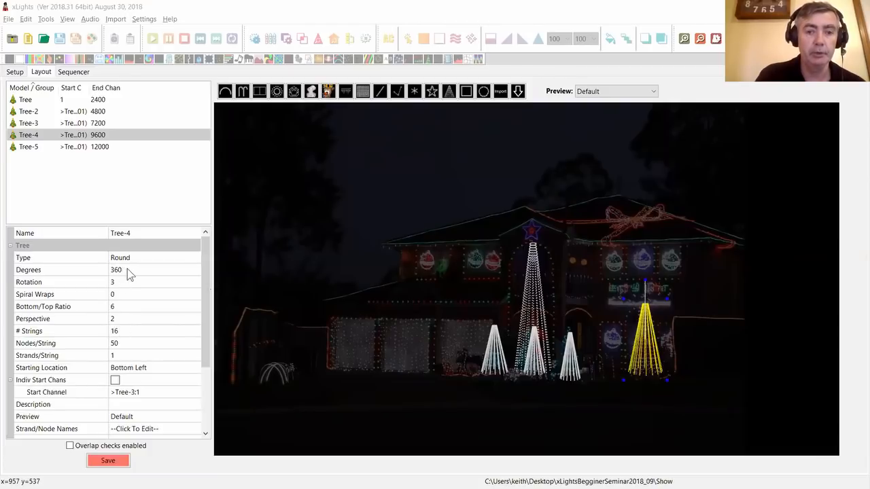
- Set the Degrees of Tree-4 to 270
{"action": "left_click", "coordinate": [38, 270]}
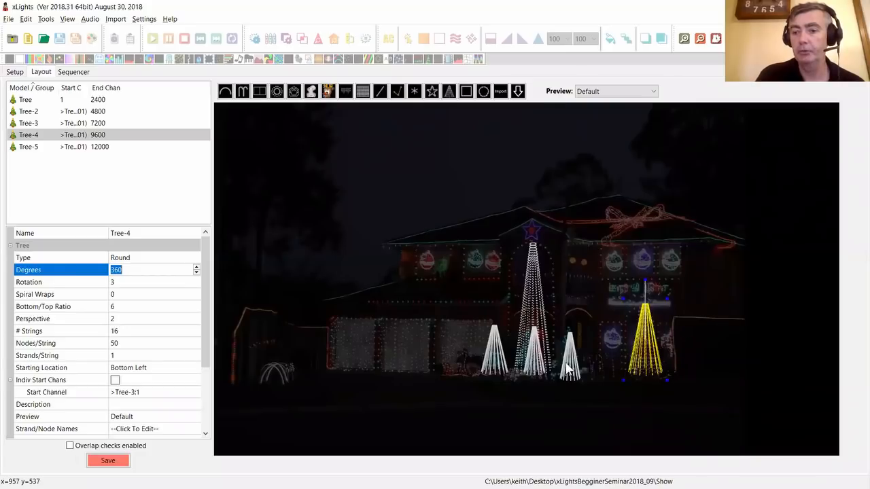
{"action": "type", "text": "270"}
{"action": "key", "text": "Return"}
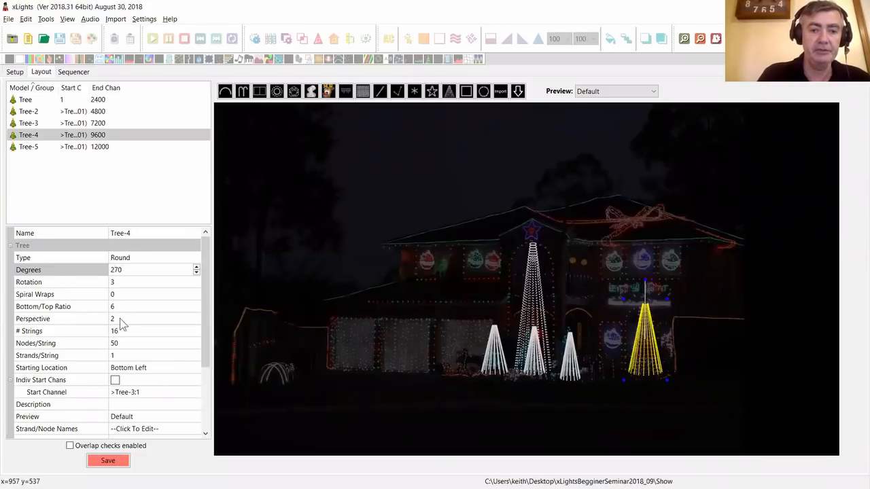
- Configure Tree-4 with 1 string, 340 nodes per string and 18 strands per string
{"action": "left_click", "coordinate": [139, 332]}
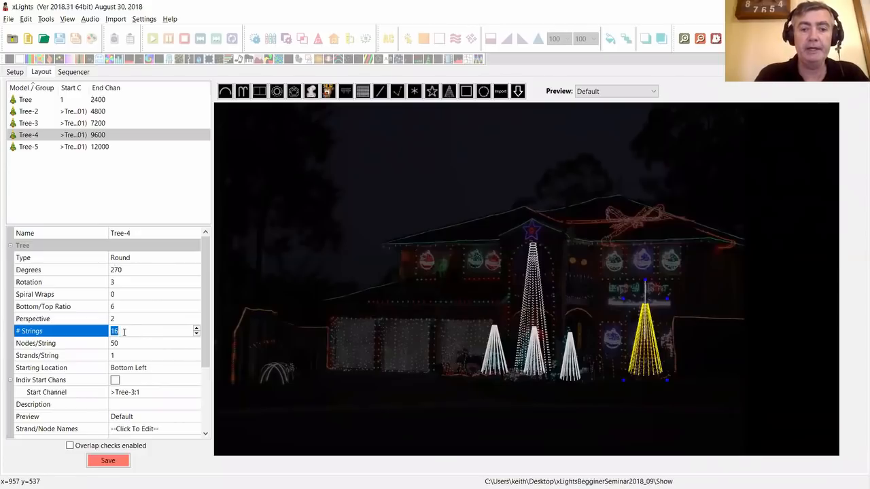
{"action": "type", "text": "1"}
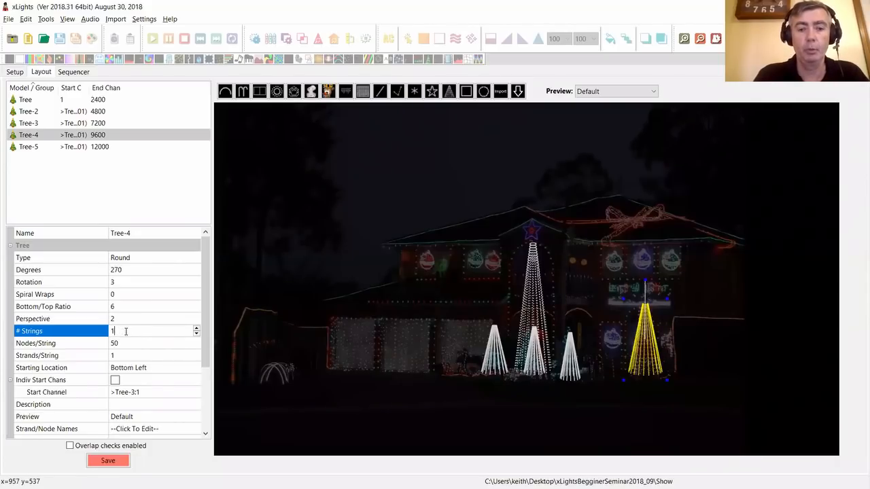
{"action": "key", "text": "Return"}
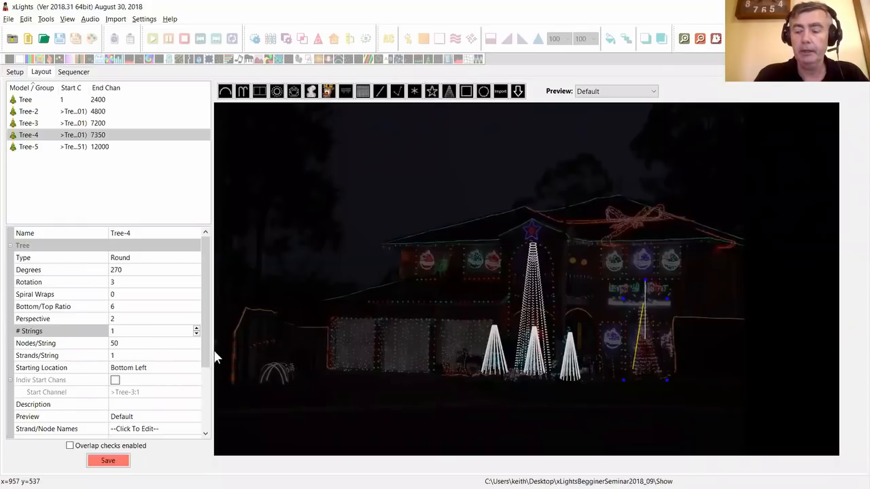
{"action": "left_click", "coordinate": [135, 344]}
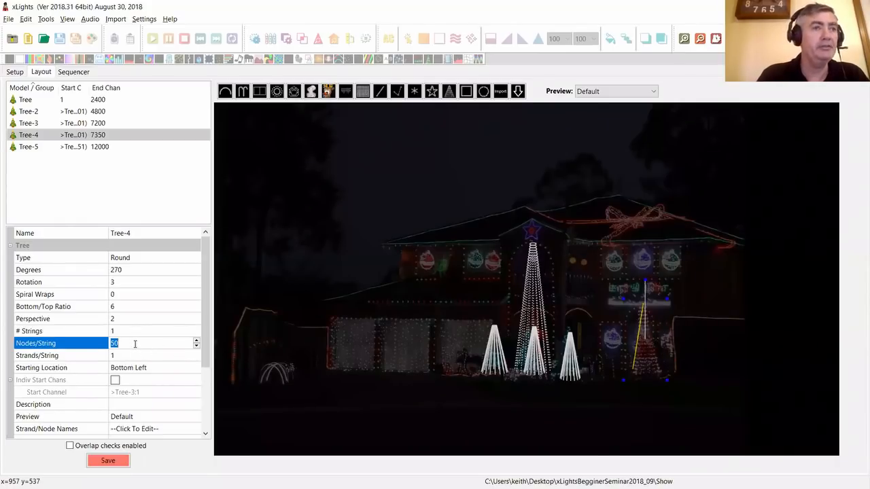
{"action": "type", "text": "340"}
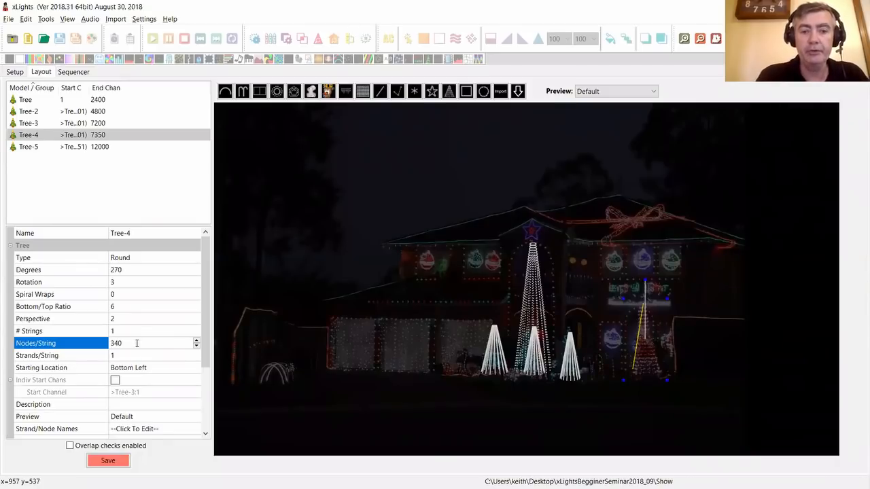
{"action": "key", "text": "Return"}
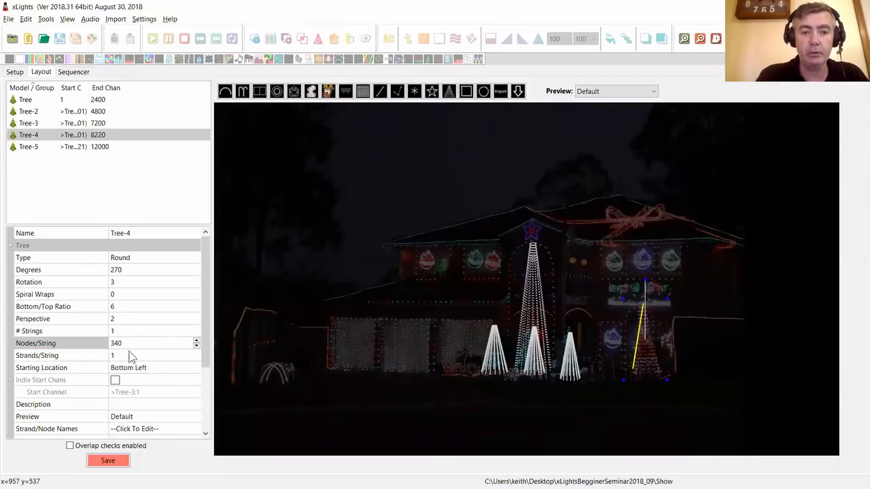
{"action": "left_click", "coordinate": [126, 356]}
{"action": "type", "text": "18"}
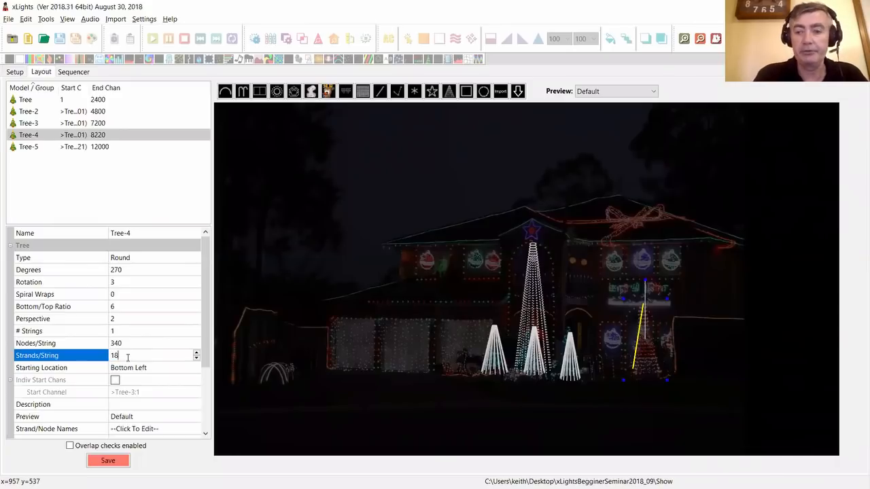
{"action": "key", "text": "Return"}
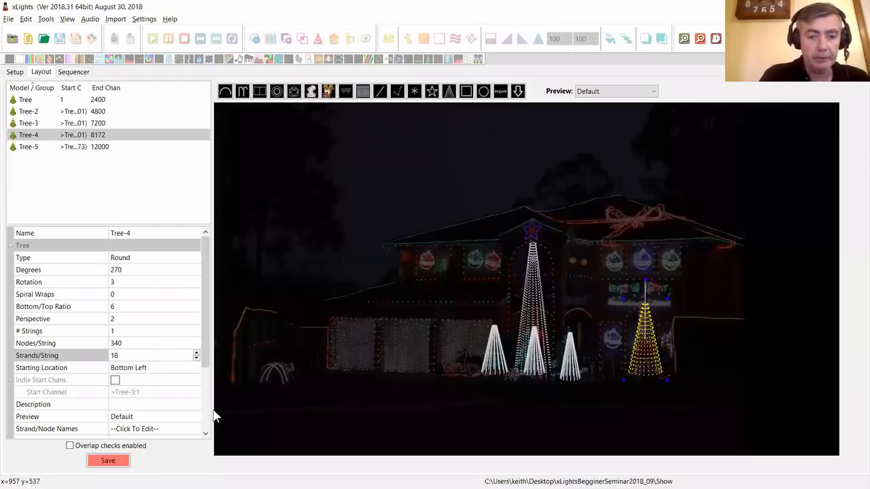
{"action": "left_click_drag", "start_coordinate": [207, 353], "coordinate": [205, 390]}
{"action": "scroll", "coordinate": [205, 390], "scroll_direction": "down", "scroll_amount": 1}
{"action": "scroll", "coordinate": [201, 327], "scroll_direction": "up", "scroll_amount": 3}
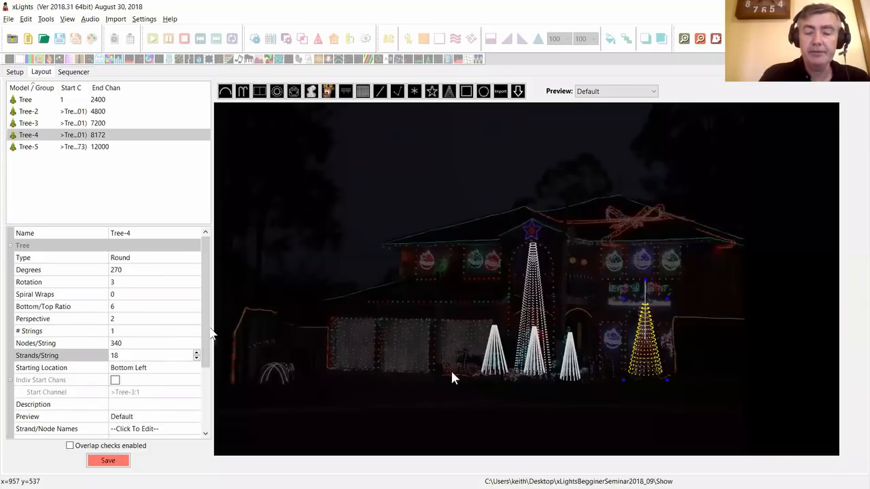
- Delete the three small Tree models by the entrance and dismiss the start channel message
{"action": "left_click", "coordinate": [643, 346]}
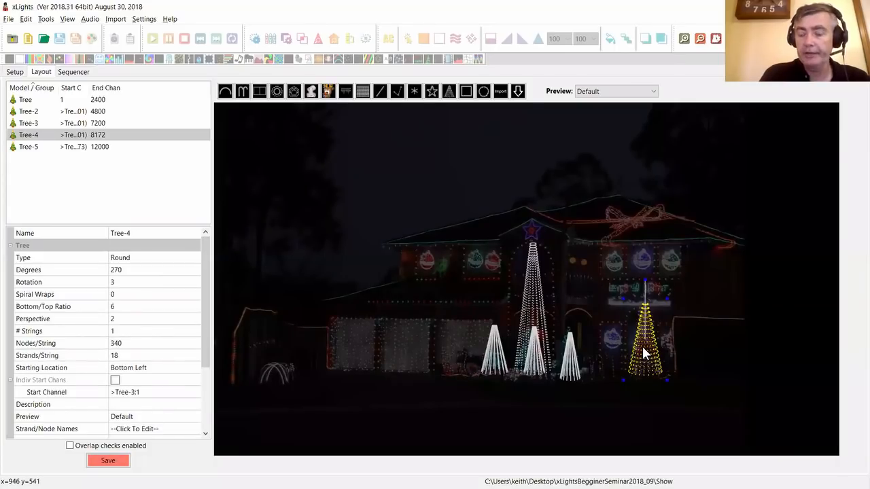
{"action": "left_click", "coordinate": [494, 353]}
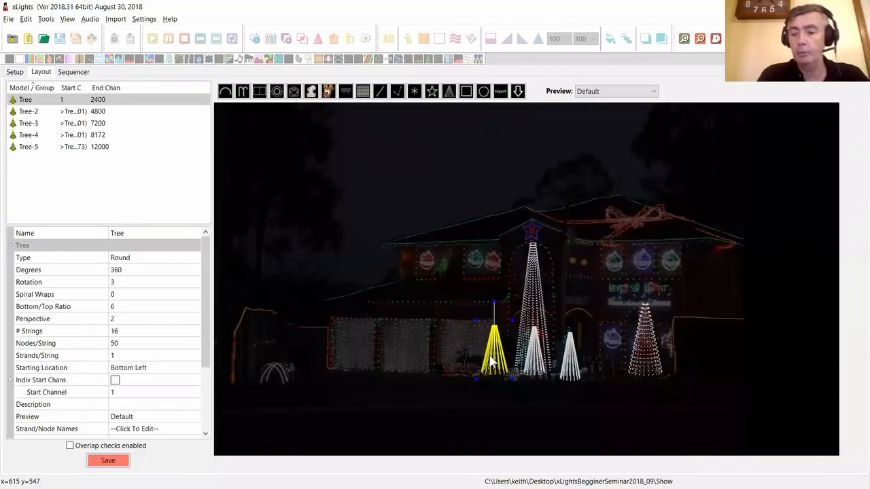
{"action": "left_click", "coordinate": [540, 367], "text": "ctrl"}
{"action": "left_click", "coordinate": [568, 364], "text": "ctrl"}
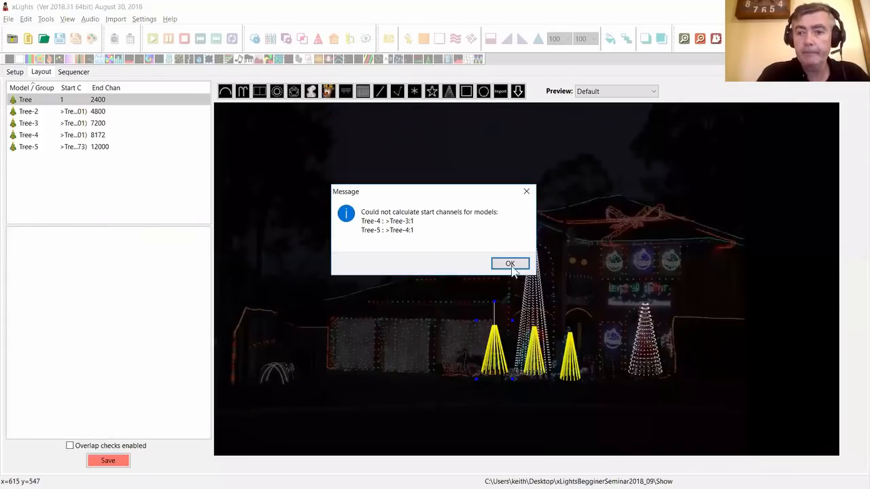
{"action": "left_click", "coordinate": [509, 264]}
- Duplicate Tree-4, move the copy over the small lit tree left of the entrance, and shrink it to match the photo
{"action": "left_click", "coordinate": [651, 351]}
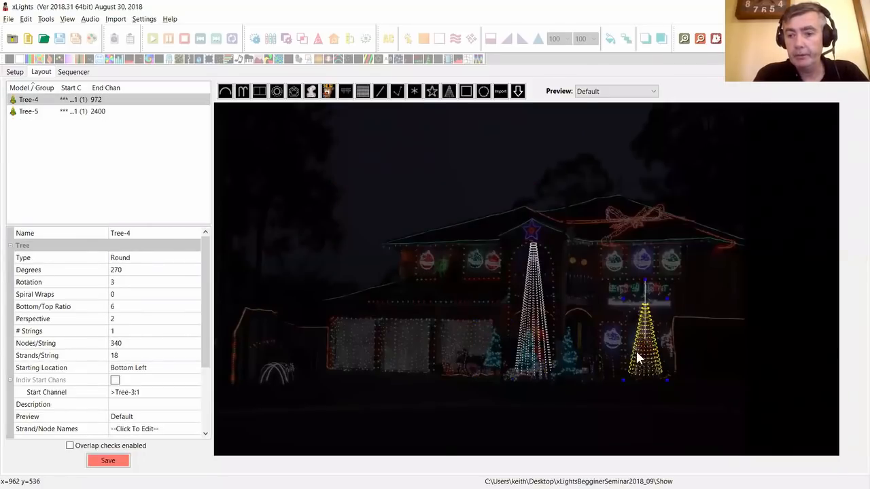
{"action": "key", "text": "ctrl+v"}
{"action": "left_click", "coordinate": [509, 268]}
{"action": "left_click_drag", "start_coordinate": [649, 331], "coordinate": [497, 346]}
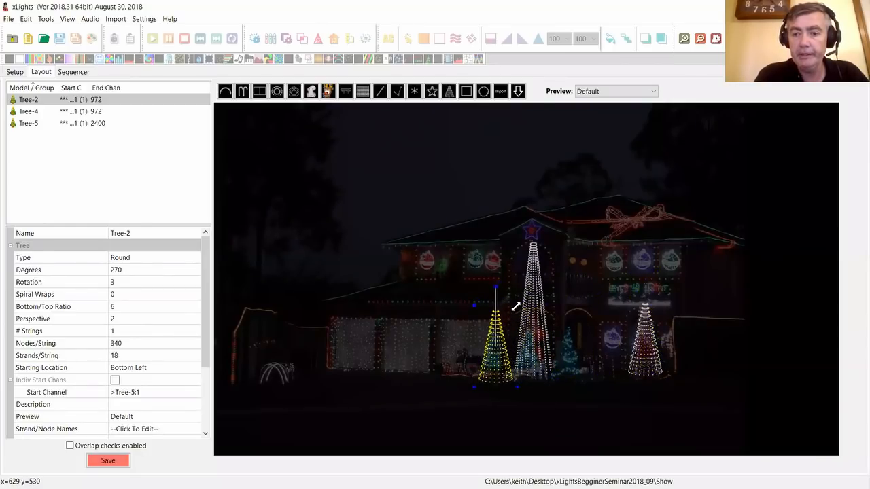
{"action": "left_click_drag", "start_coordinate": [515, 306], "coordinate": [508, 324]}
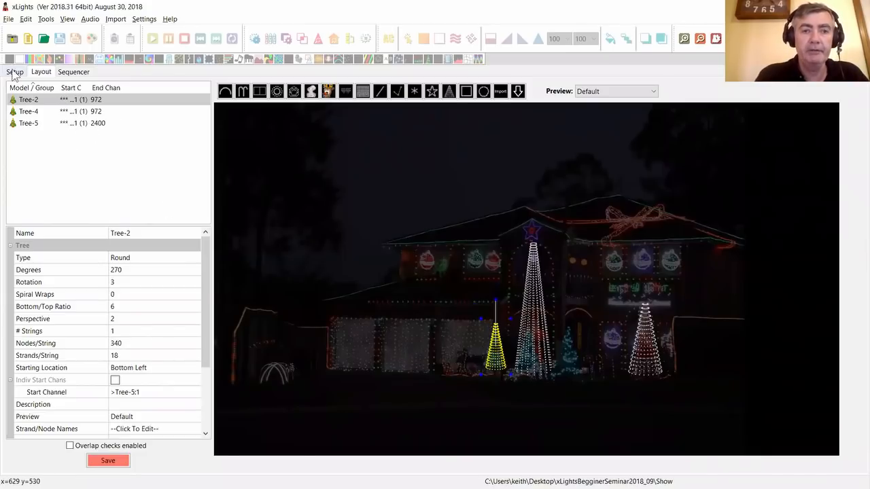
- Make the start channels of all models valid and accept the warning
{"action": "right_click", "coordinate": [73, 113]}
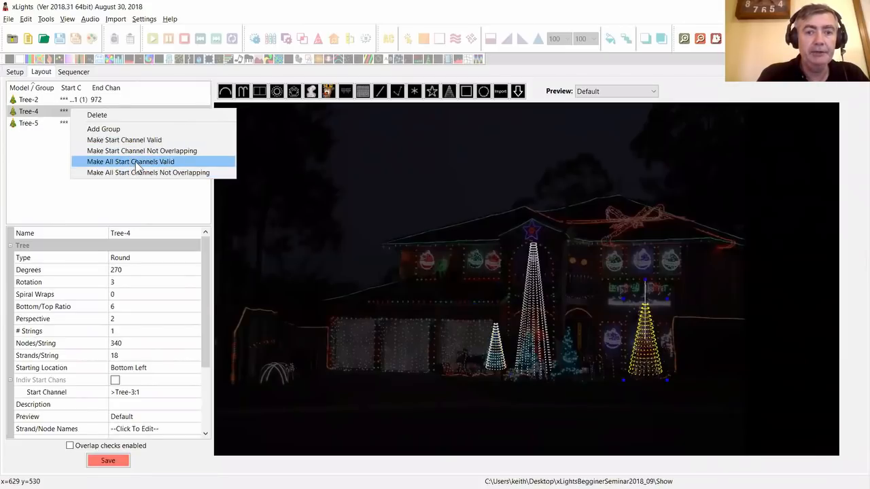
{"action": "left_click", "coordinate": [132, 163]}
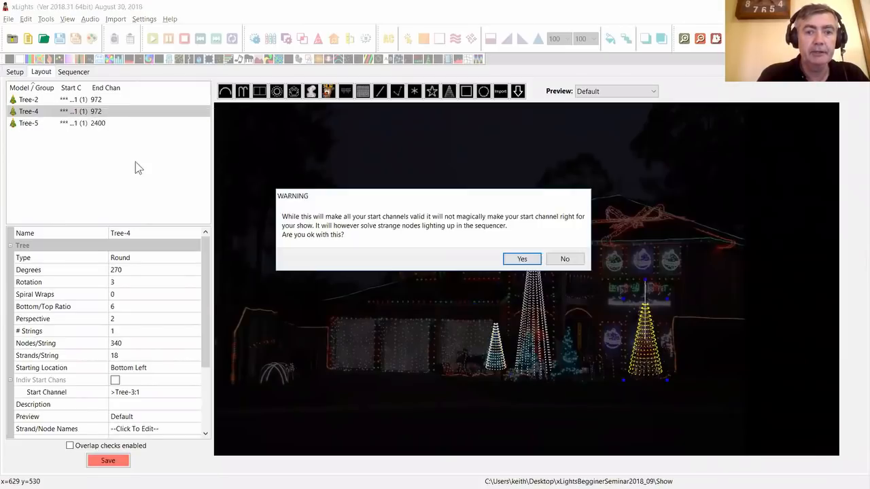
{"action": "left_click", "coordinate": [519, 258]}
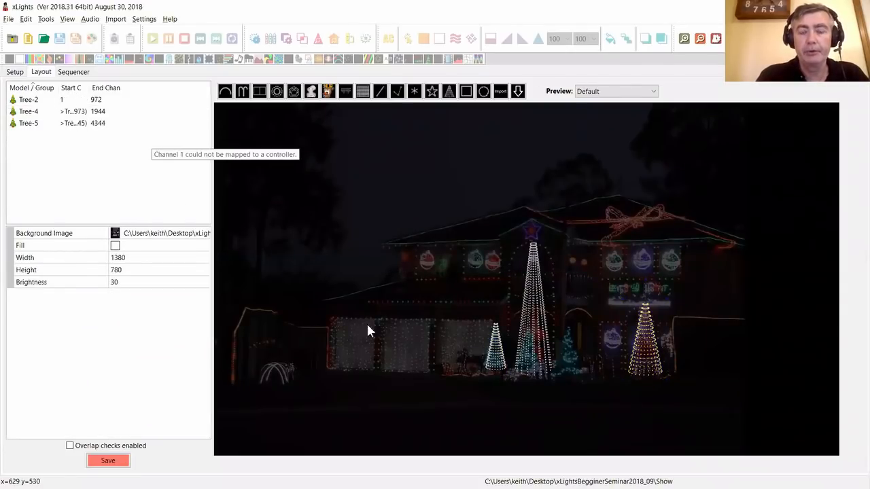
- Duplicate the small tree twice, placing the copies over the middle and right lit trees by the entrance
{"action": "left_click", "coordinate": [499, 365]}
{"action": "key", "text": "ctrl+c"}
{"action": "key", "text": "ctrl+v"}
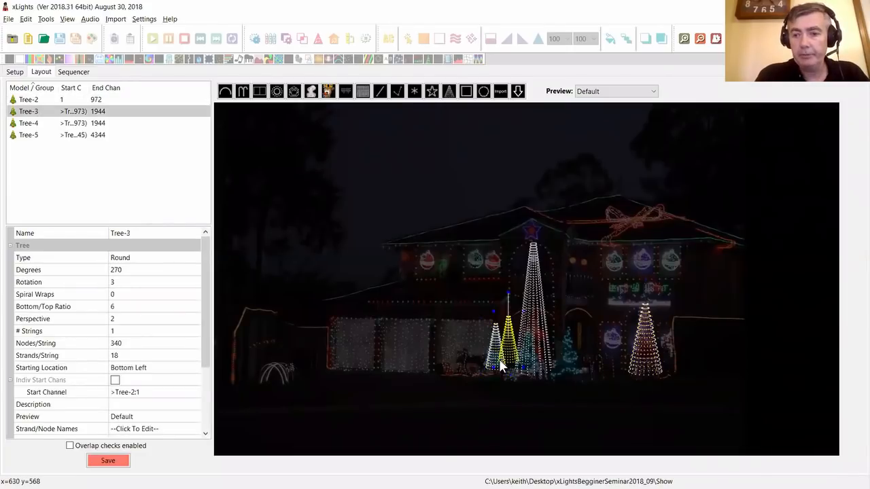
{"action": "left_click_drag", "start_coordinate": [508, 354], "coordinate": [571, 359]}
{"action": "key", "text": "ctrl+c"}
{"action": "key", "text": "ctrl+v"}
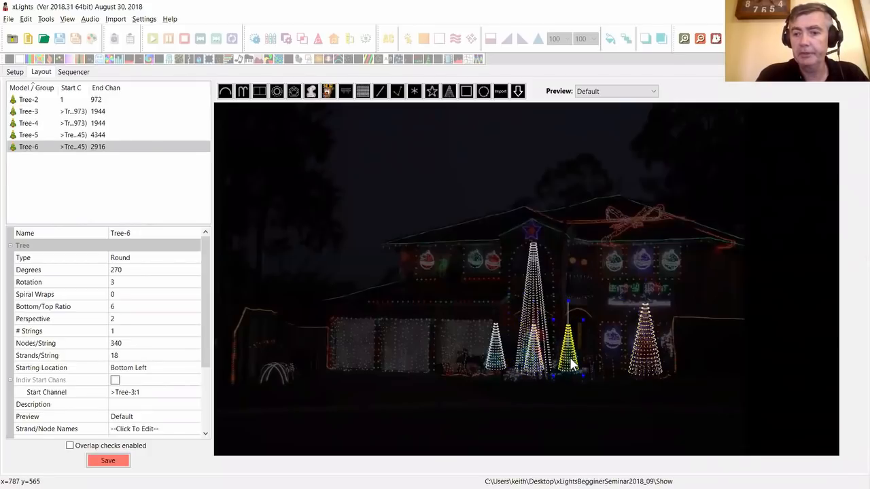
{"action": "left_click", "coordinate": [593, 409]}
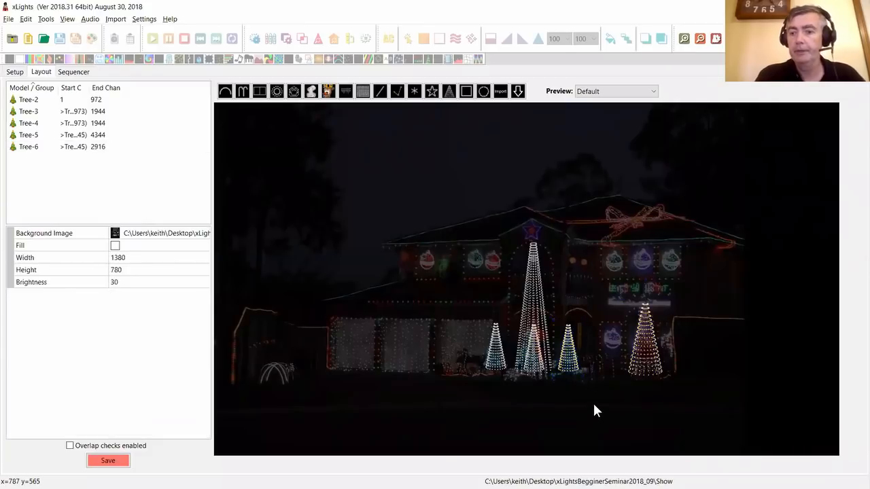
{"action": "left_click", "coordinate": [496, 360]}
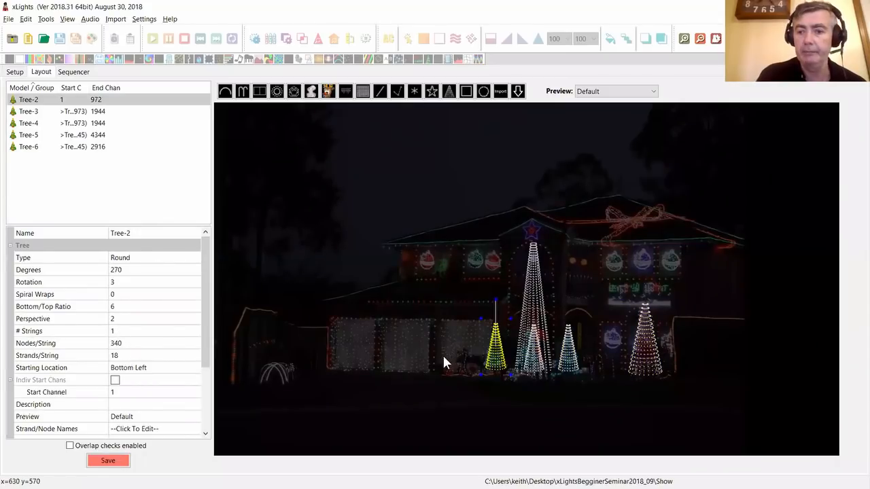
{"action": "left_click", "coordinate": [581, 409]}
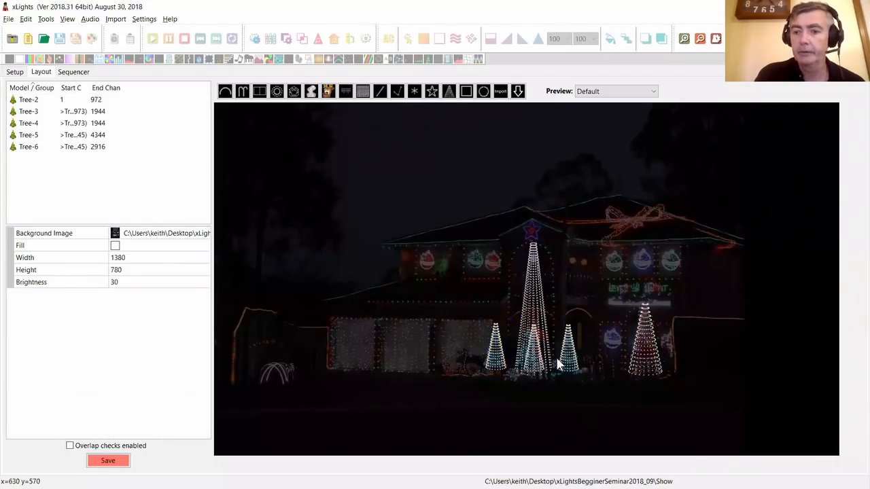
- Change the type of the tall tree below the star to Ribbon
{"action": "left_click", "coordinate": [534, 307]}
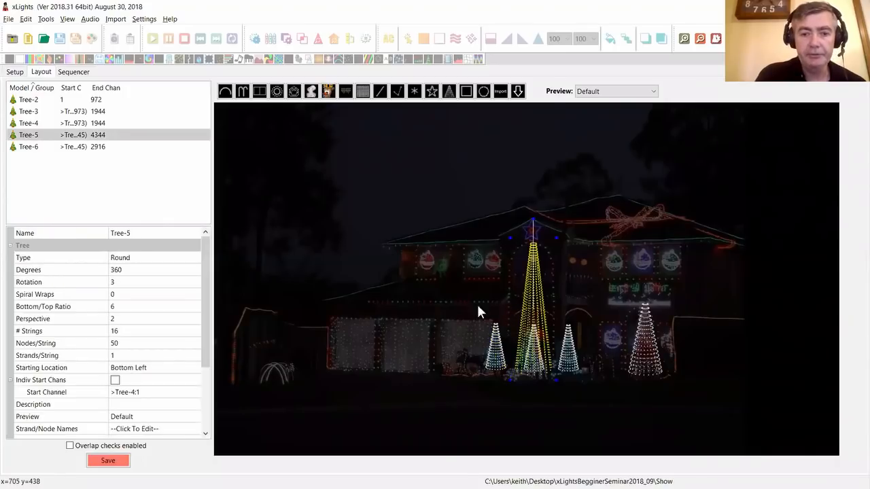
{"action": "left_click", "coordinate": [141, 263]}
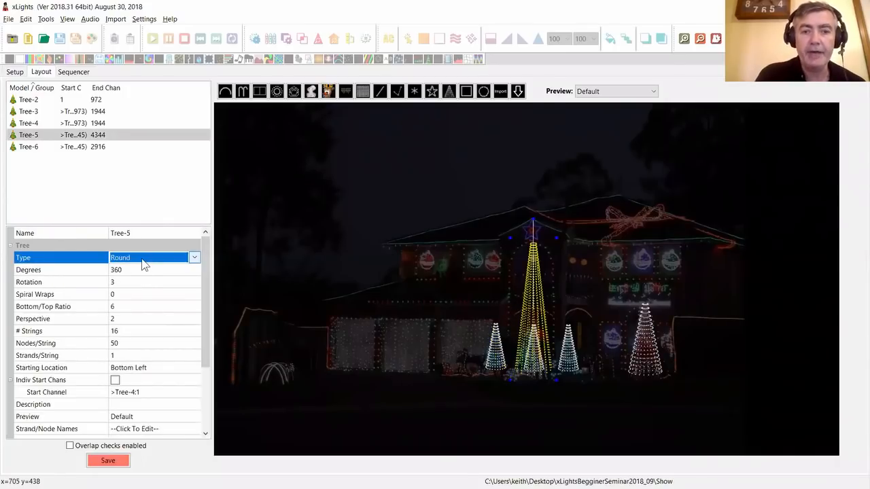
{"action": "left_click", "coordinate": [193, 258]}
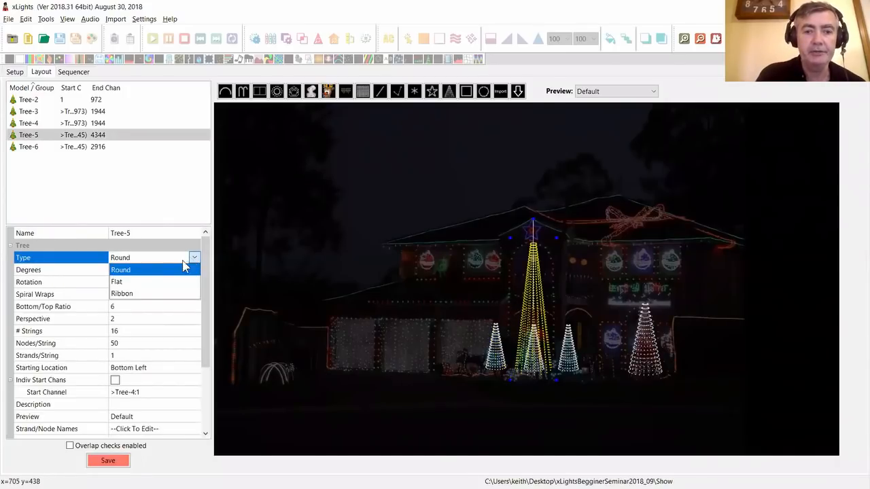
{"action": "left_click", "coordinate": [135, 293]}
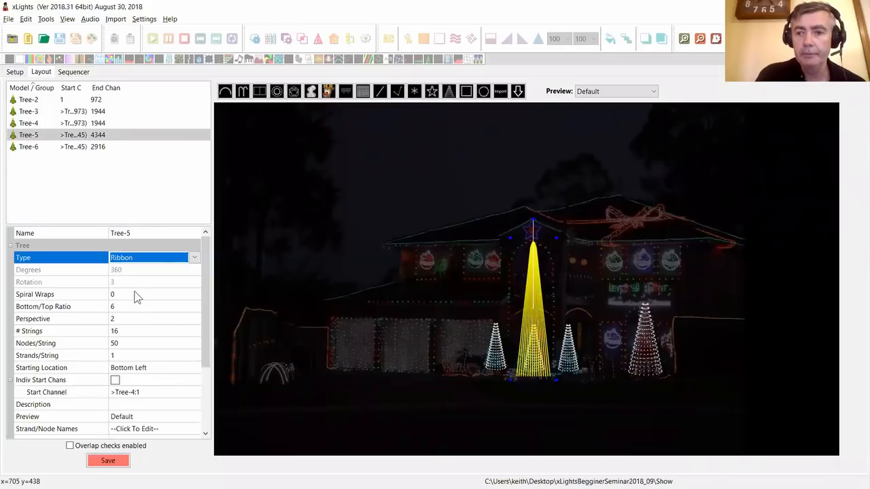
- Configure the tall tree with 4 strings, 600 nodes per string and 4 strands per string
{"action": "left_click", "coordinate": [142, 358]}
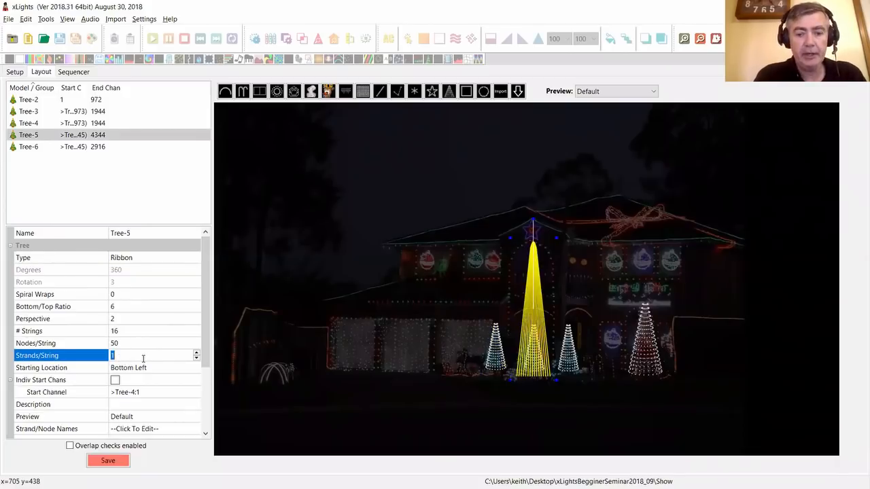
{"action": "type", "text": "4"}
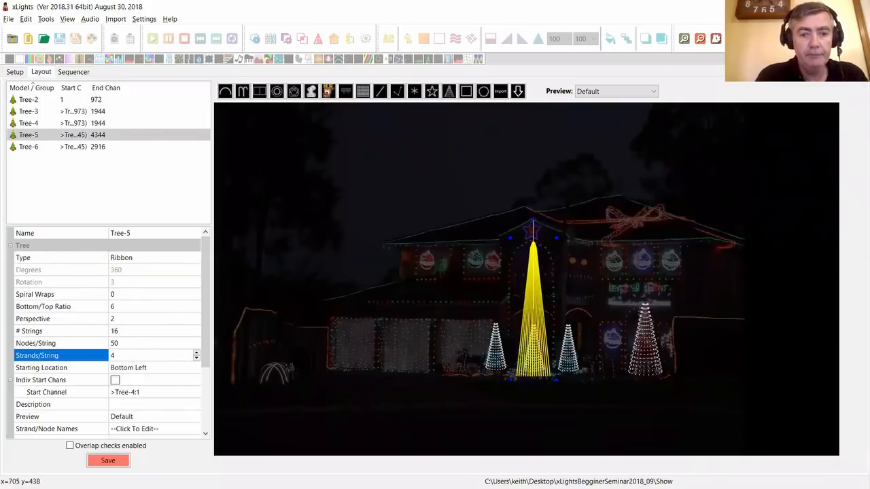
{"action": "left_click", "coordinate": [130, 330]}
{"action": "type", "text": "4"}
{"action": "key", "text": "Return"}
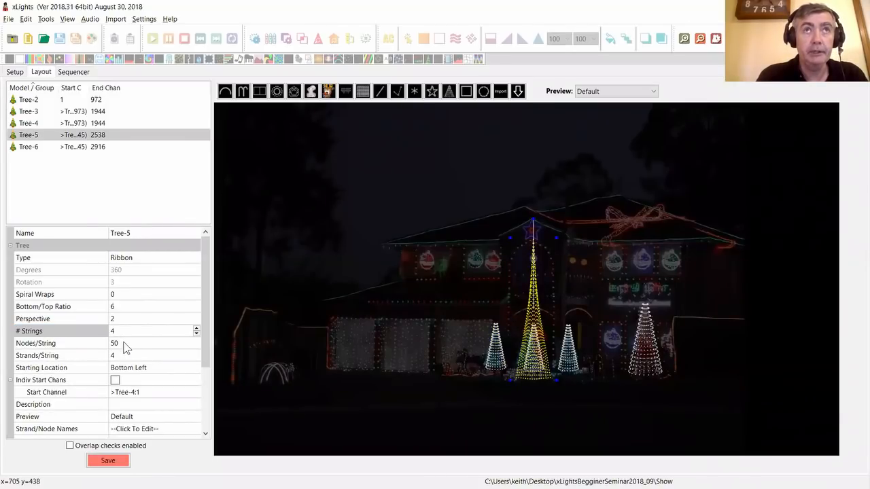
{"action": "left_click", "coordinate": [124, 343]}
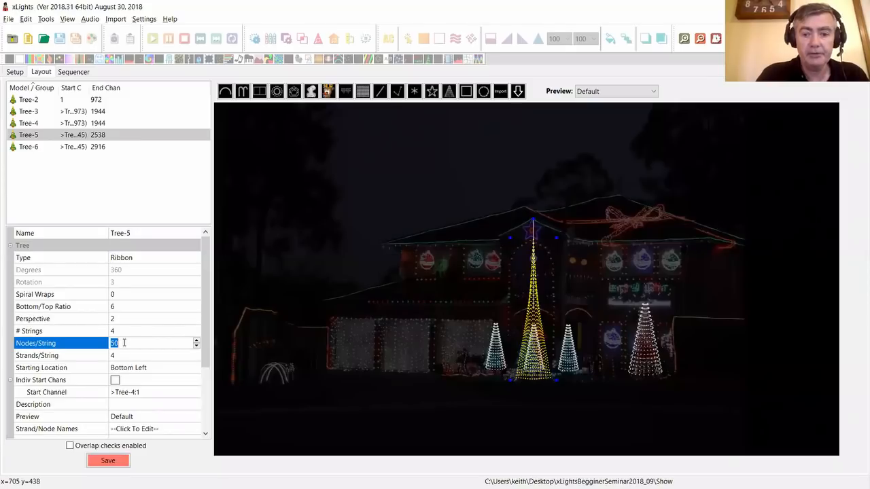
{"action": "type", "text": "6000"}
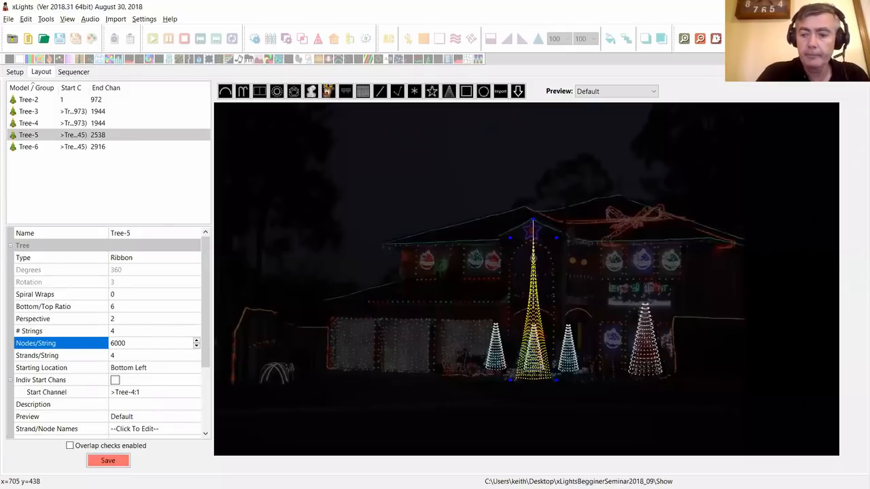
{"action": "key", "text": "BackSpace"}
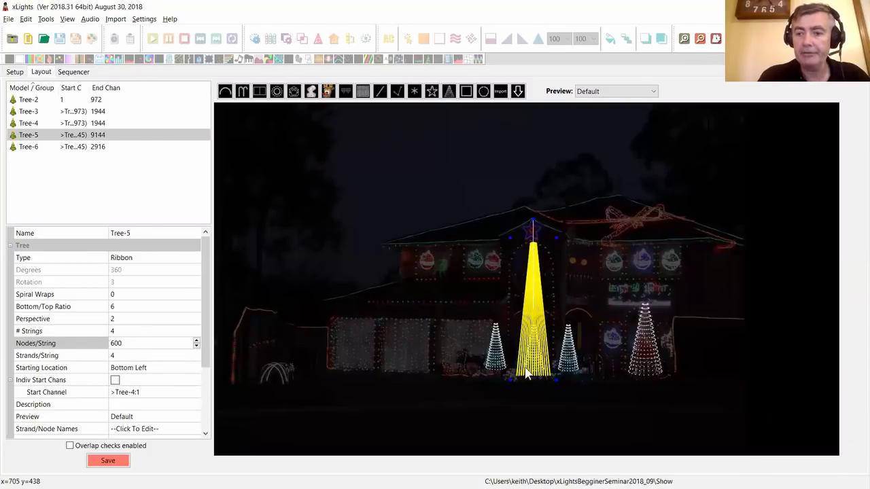
- Nudge the tall tree into line below the star and set its starting location to Top Left
{"action": "left_click", "coordinate": [533, 277]}
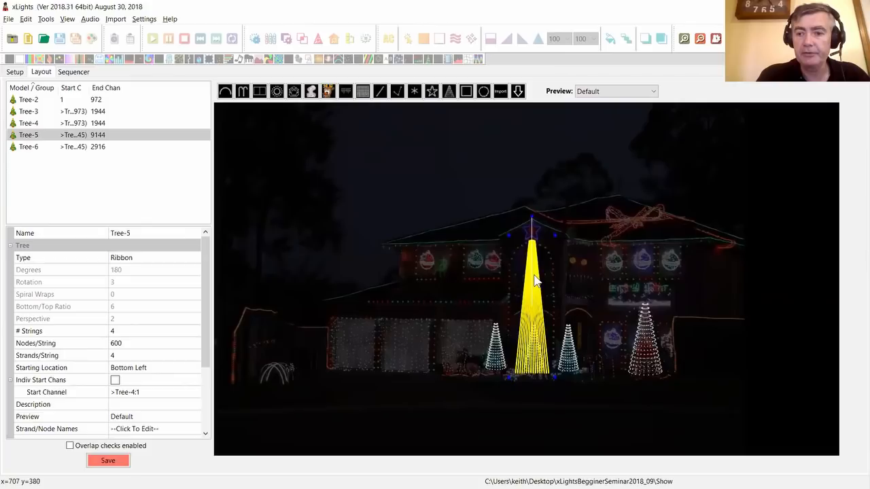
{"action": "left_click", "coordinate": [169, 367]}
{"action": "left_click", "coordinate": [193, 368]}
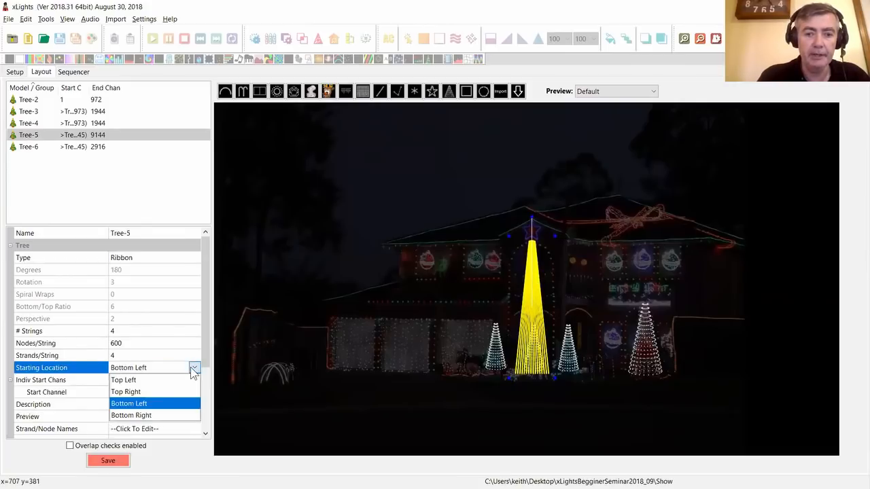
{"action": "left_click", "coordinate": [155, 380]}
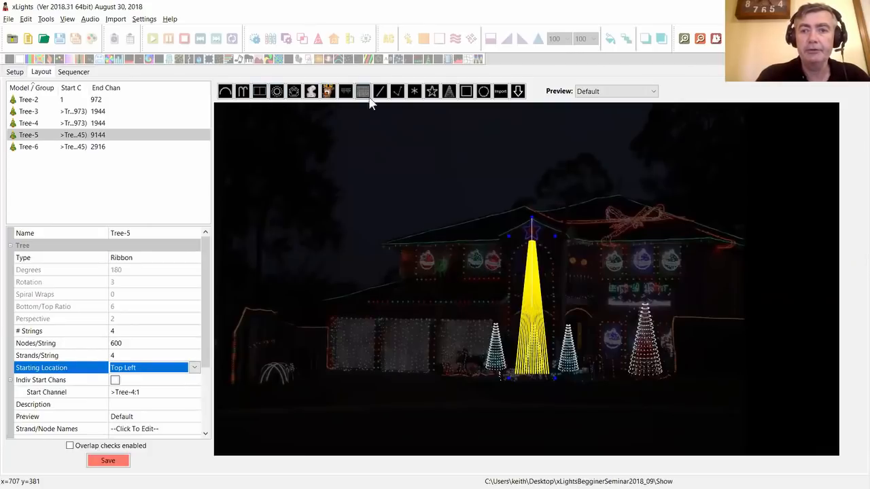
- Add a star model over the photo's star above the tall tree and give it 90 nodes per string
{"action": "left_click", "coordinate": [431, 93]}
{"action": "left_click_drag", "start_coordinate": [523, 215], "coordinate": [536, 233]}
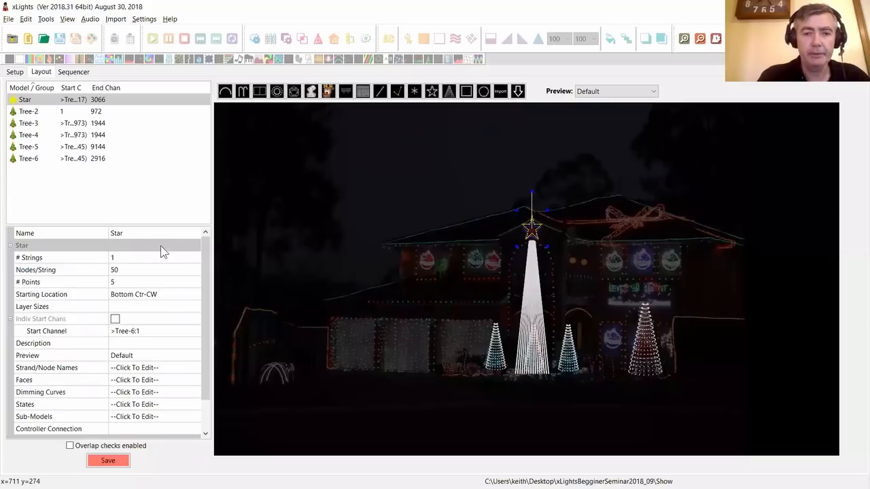
{"action": "left_click", "coordinate": [122, 269]}
{"action": "type", "text": "90"}
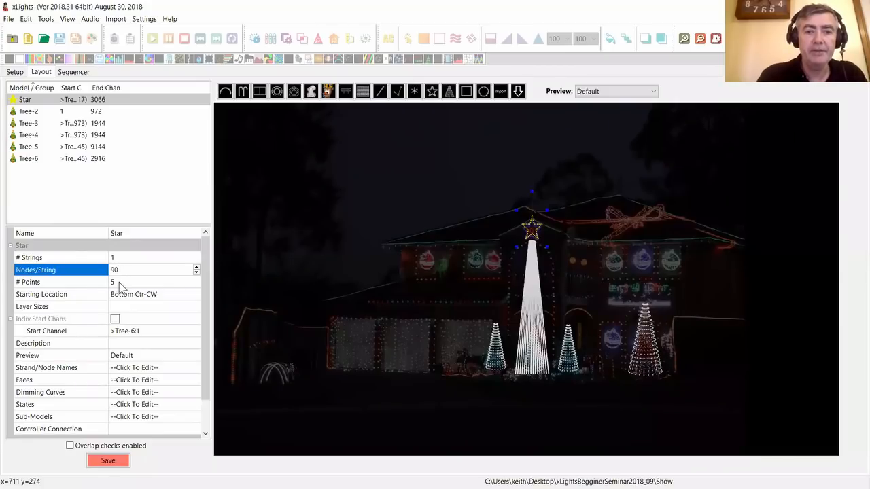
{"action": "key", "text": "Return"}
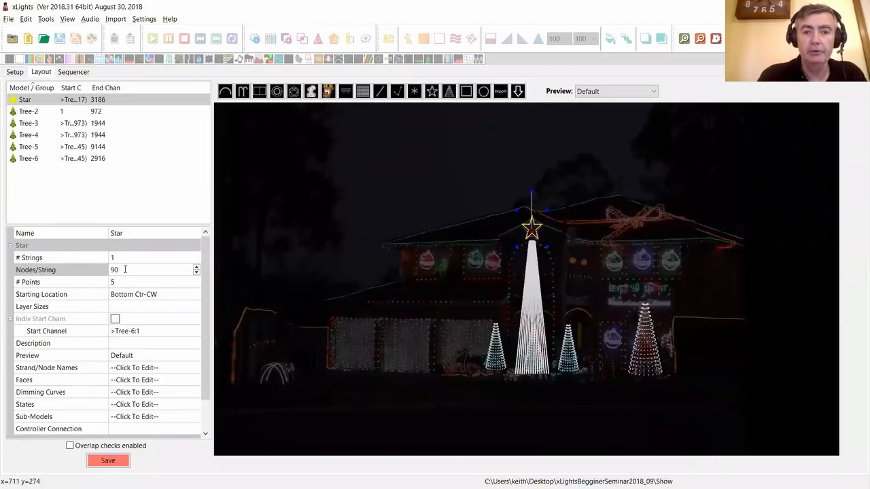
- Set the star's layer sizes to 40,30,20 and shrink it slightly to fit the star in the photo
{"action": "left_click", "coordinate": [131, 307]}
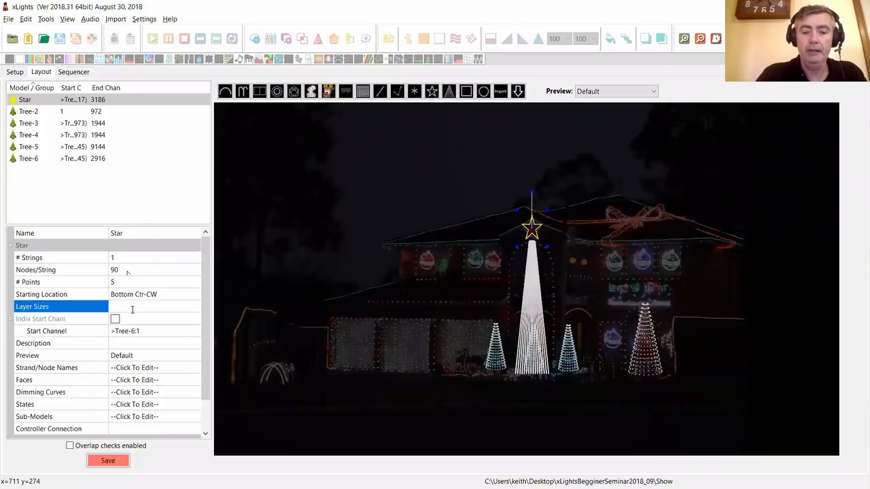
{"action": "type", "text": "40,30,20"}
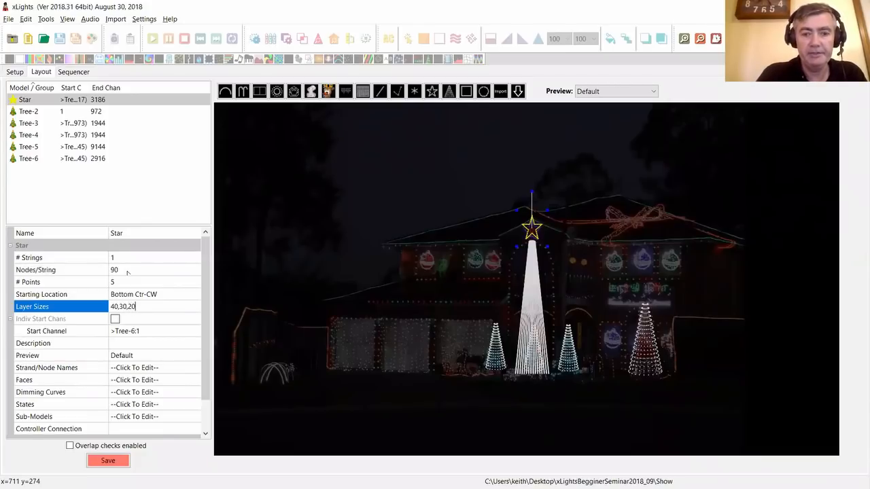
{"action": "key", "text": "Return"}
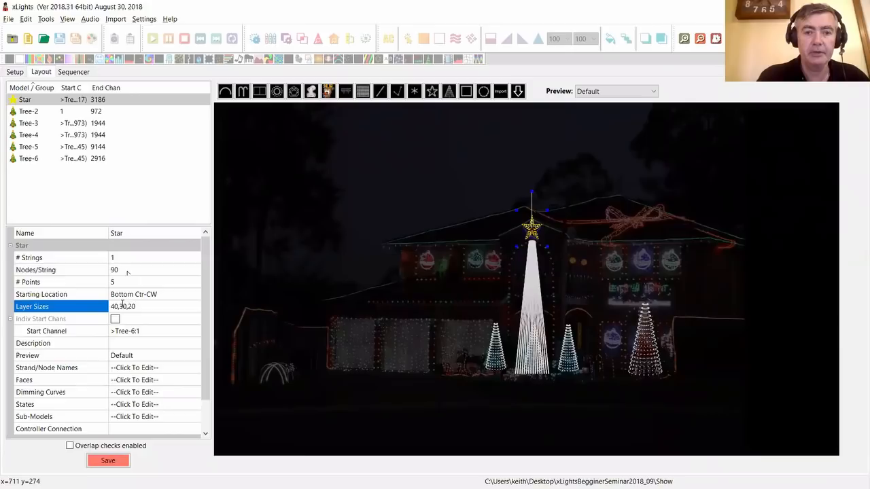
{"action": "left_click", "coordinate": [516, 212]}
{"action": "left_click_drag", "start_coordinate": [516, 212], "coordinate": [534, 235]}
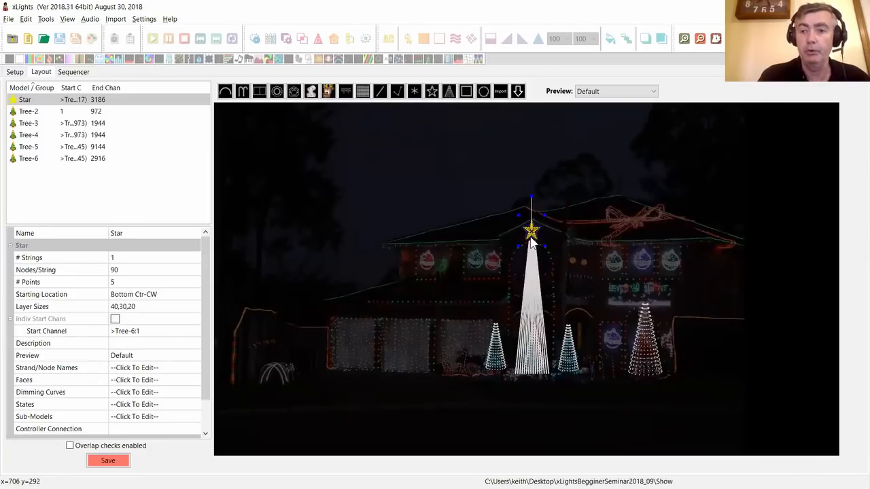
- Examine the star's node numbering across its layers in an enlarged Wiring View, and close the view
{"action": "right_click", "coordinate": [531, 233]}
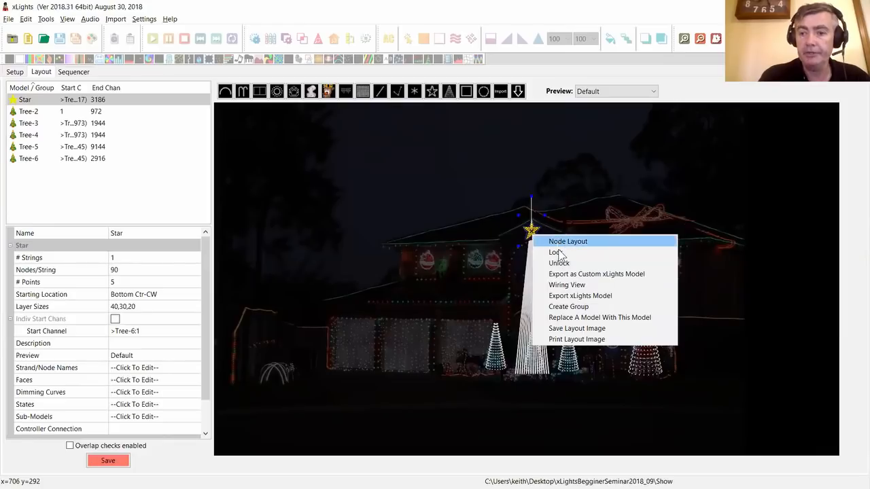
{"action": "left_click", "coordinate": [574, 286]}
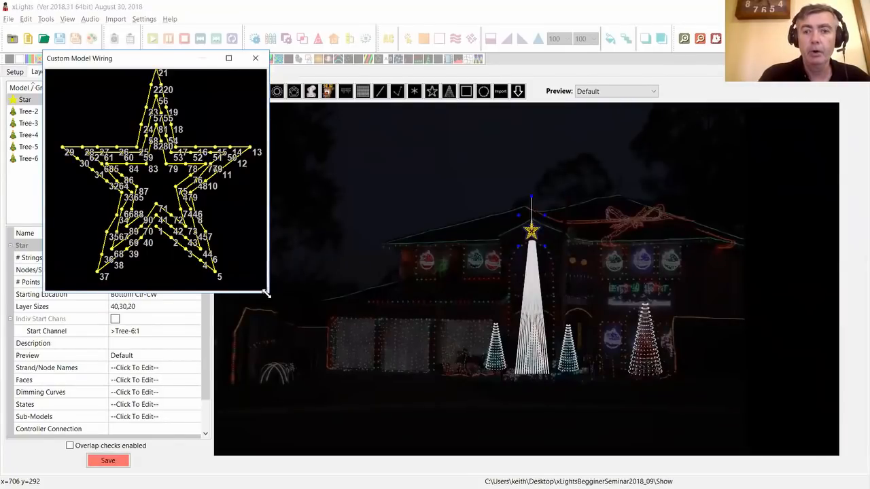
{"action": "left_click_drag", "start_coordinate": [266, 293], "coordinate": [557, 451]}
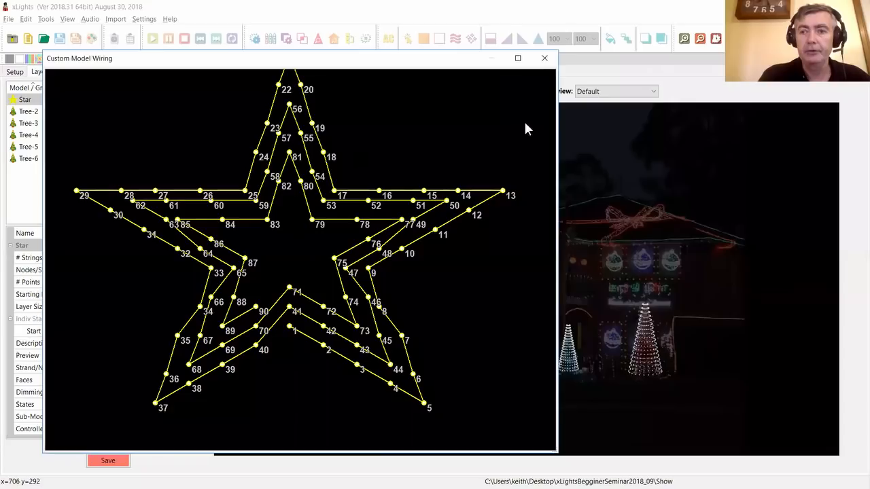
{"action": "left_click", "coordinate": [545, 59]}
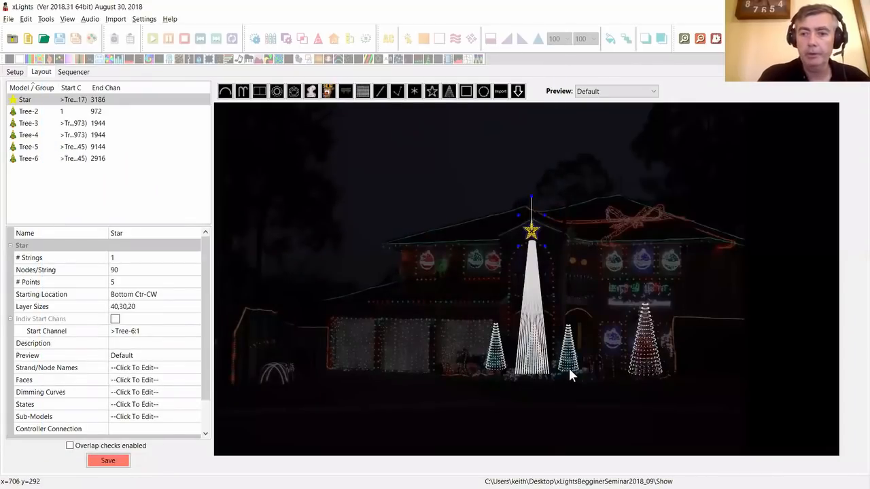
- Lock the star and all five trees together against accidental movement, and clear the selection
{"action": "left_click_drag", "start_coordinate": [420, 394], "coordinate": [710, 200]}
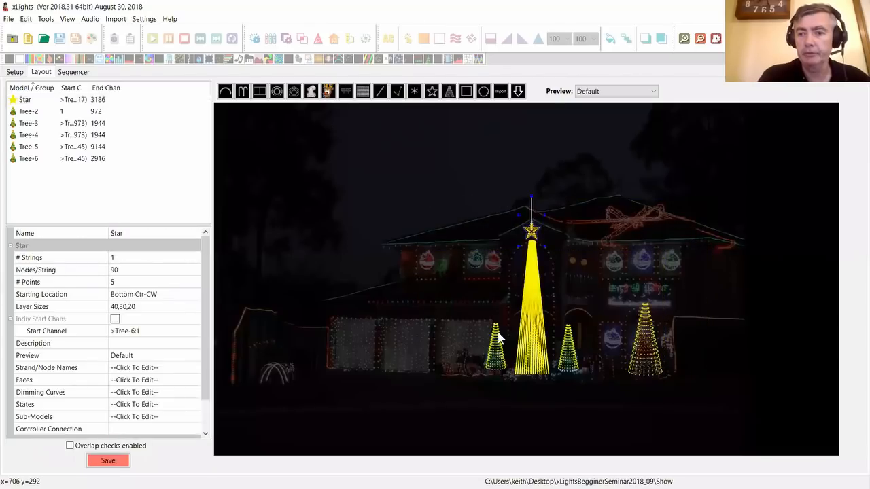
{"action": "right_click", "coordinate": [533, 333]}
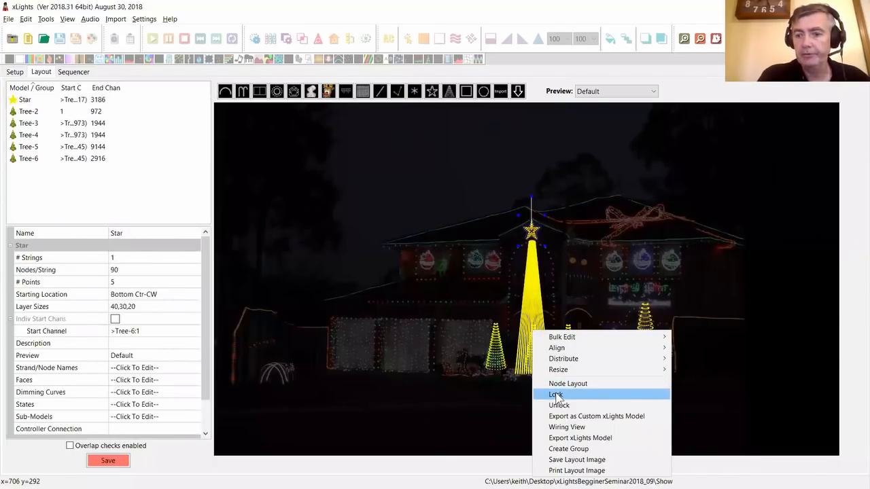
{"action": "left_click", "coordinate": [585, 397]}
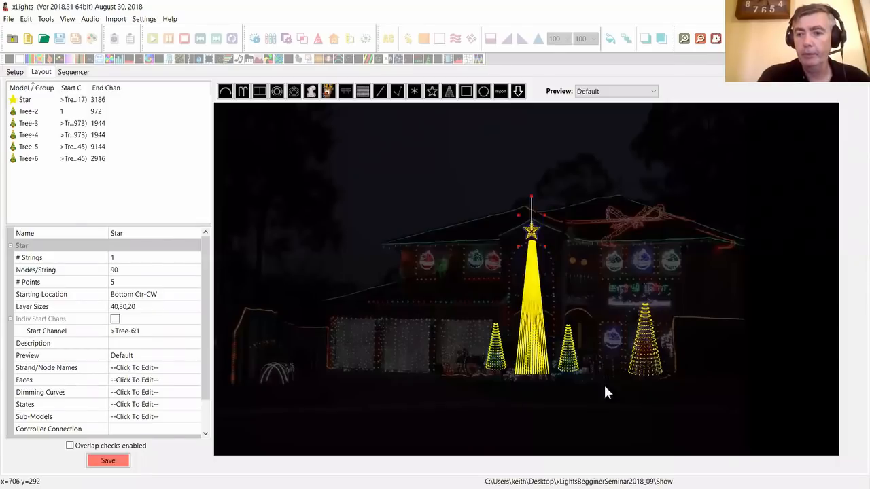
{"action": "left_click", "coordinate": [619, 364]}
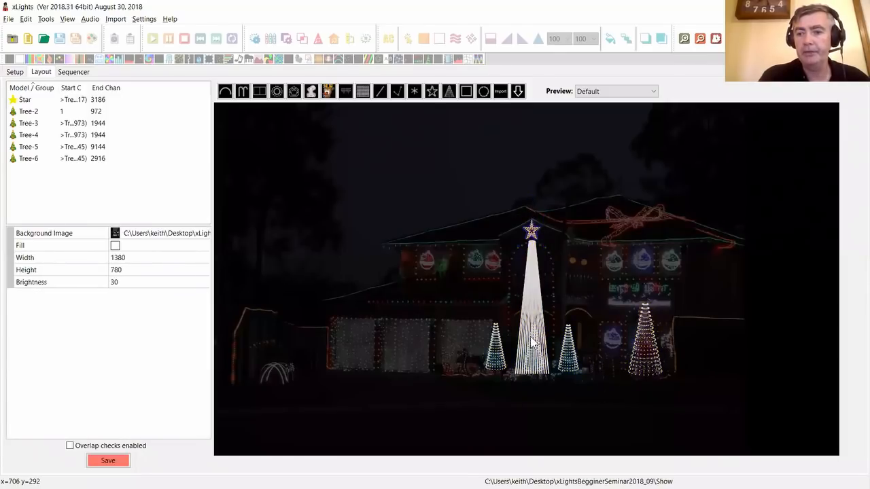
- Select the locked trees one after another, including the small tree behind the tall one, to examine how overlapping models are picked
{"action": "left_click", "coordinate": [529, 306]}
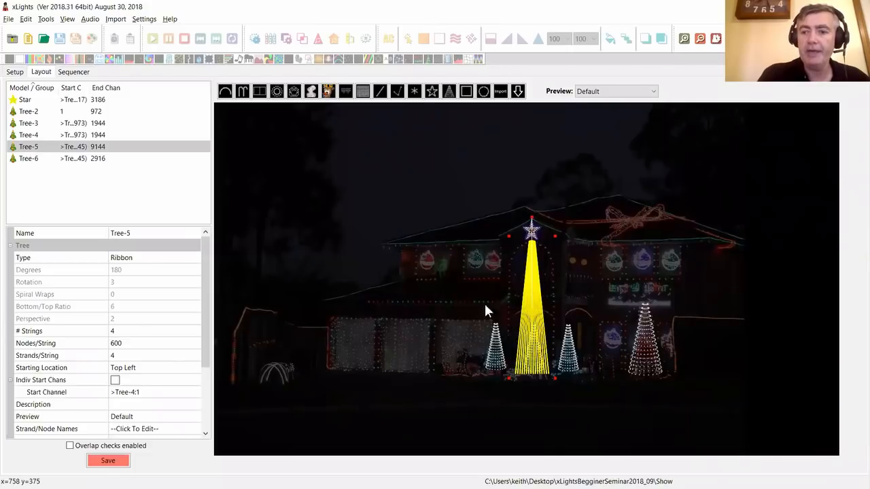
{"action": "left_click", "coordinate": [545, 358]}
{"action": "left_click", "coordinate": [536, 355]}
{"action": "left_click", "coordinate": [536, 355]}
{"action": "left_click", "coordinate": [537, 356]}
{"action": "left_click", "coordinate": [576, 343]}
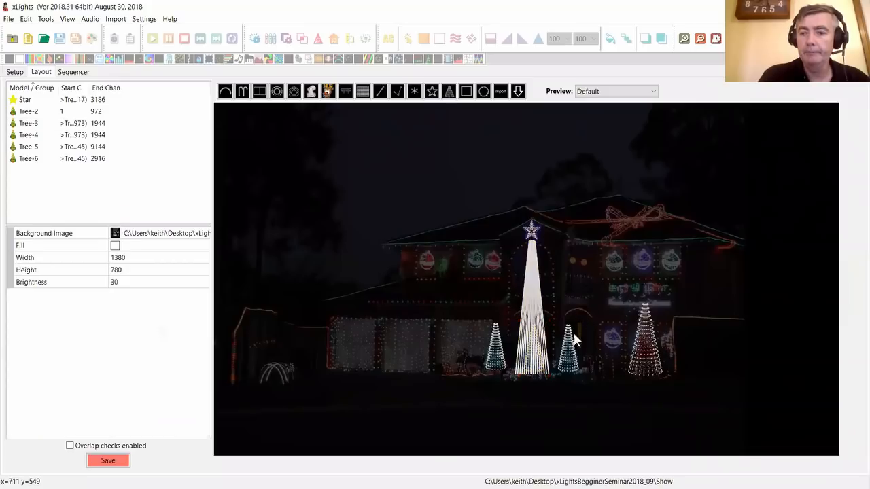
{"action": "left_click", "coordinate": [572, 352]}
{"action": "left_click", "coordinate": [660, 350]}
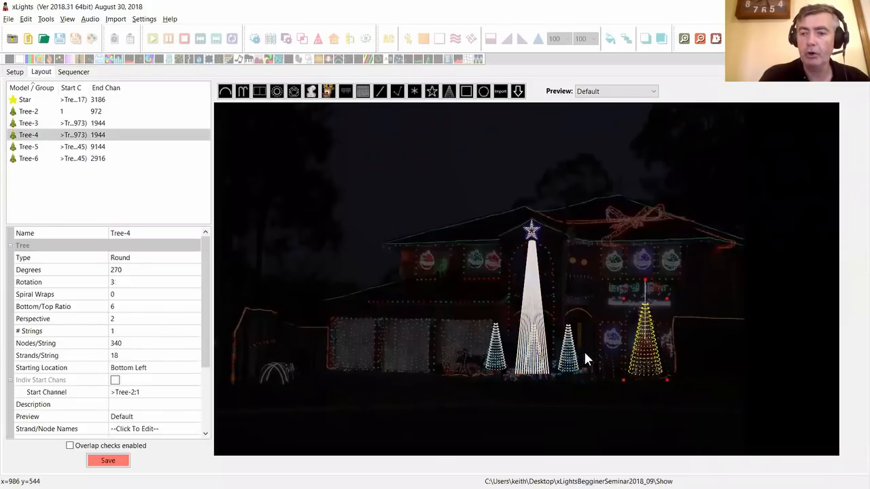
{"action": "left_click", "coordinate": [498, 364]}
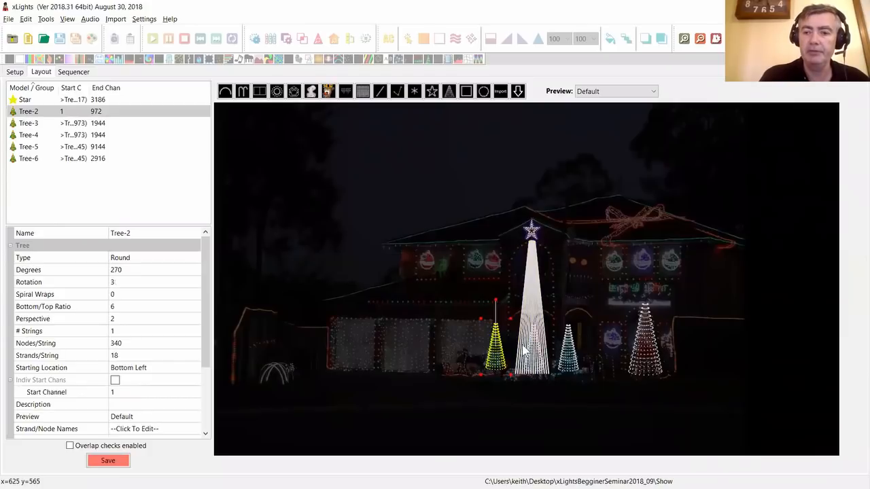
{"action": "left_click", "coordinate": [534, 366]}
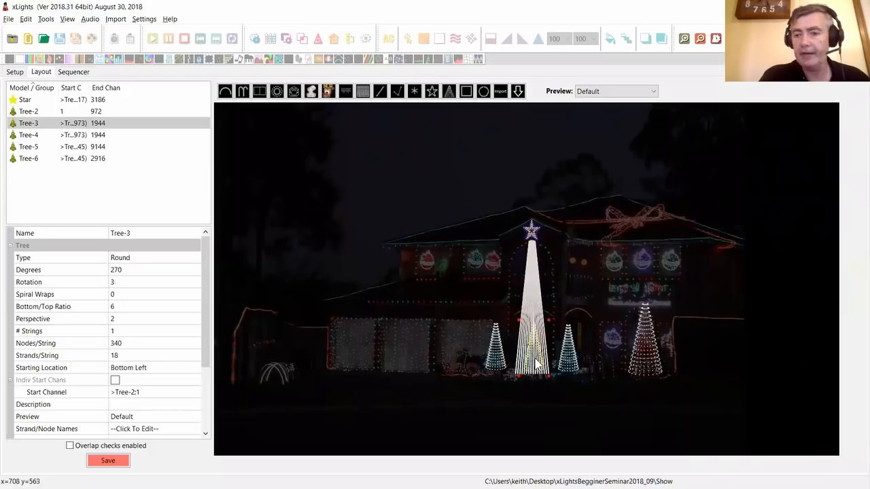
{"action": "left_click", "coordinate": [529, 361]}
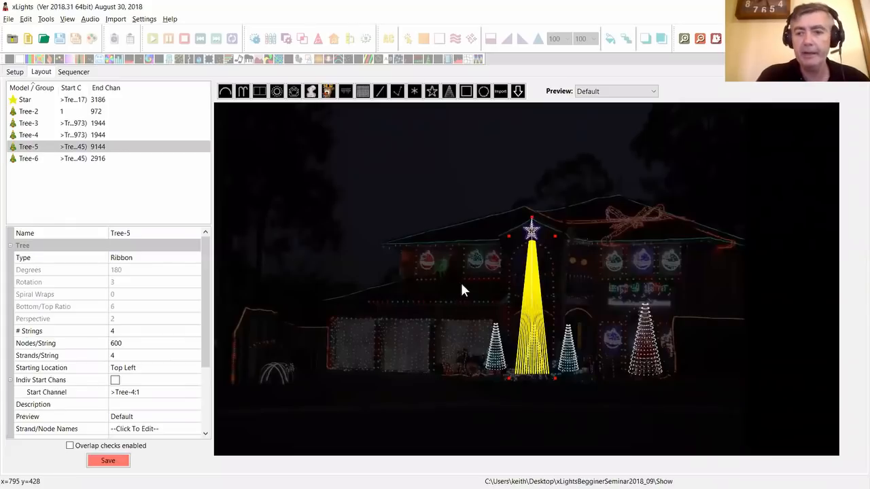
{"action": "left_click", "coordinate": [568, 303]}
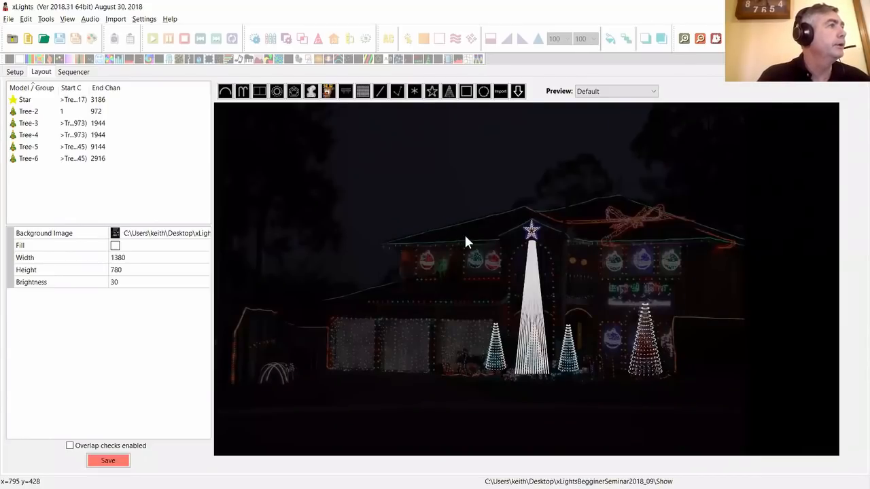
- Draw an arches model along the ground in front of the trees and set its number of arches to 4
{"action": "left_click", "coordinate": [224, 91]}
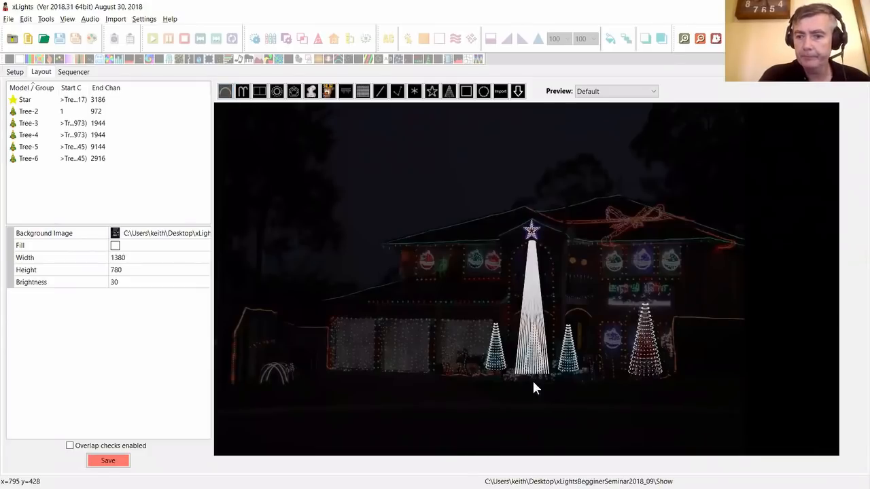
{"action": "left_click_drag", "start_coordinate": [490, 395], "coordinate": [693, 396]}
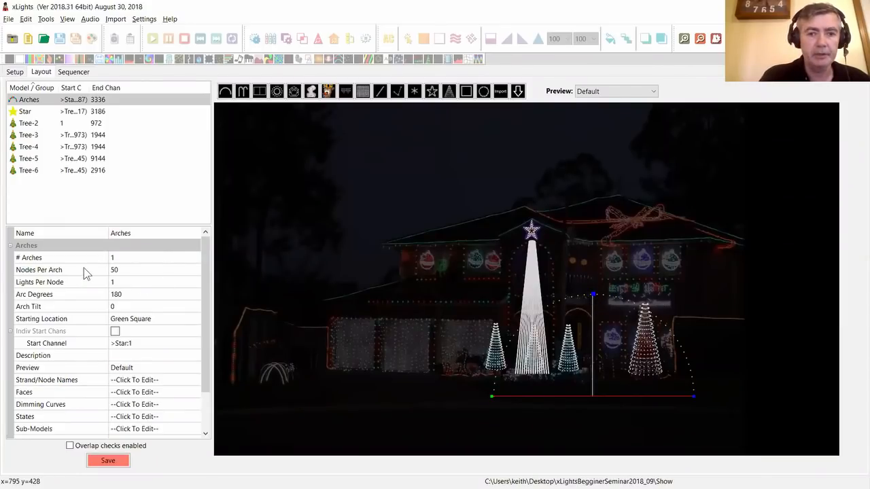
{"action": "left_click", "coordinate": [122, 262]}
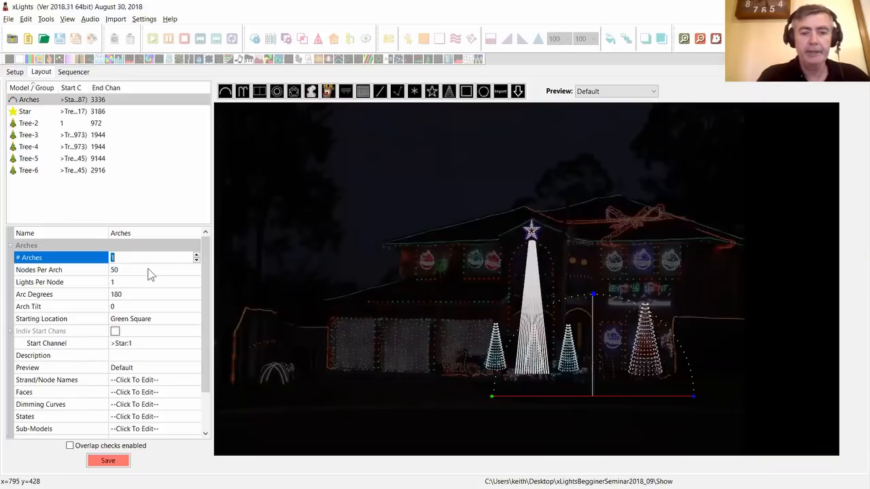
{"action": "type", "text": "4"}
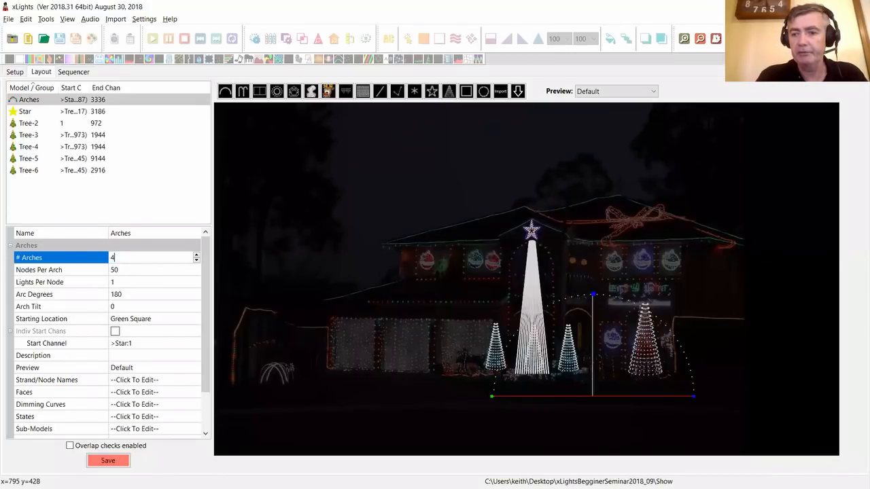
{"action": "key", "text": "Return"}
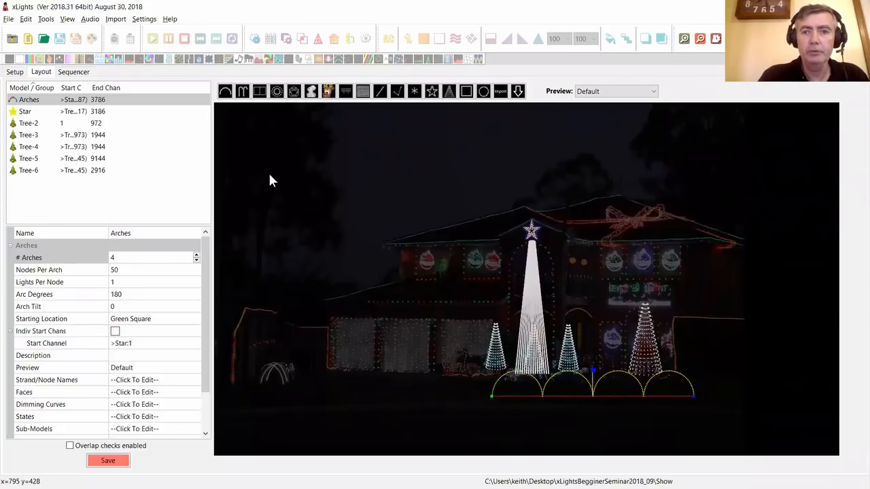
- Draw a single arch in the sky beside the house, with 8 nodes per arch and 20 lights per node
{"action": "left_click", "coordinate": [231, 98]}
{"action": "left_click_drag", "start_coordinate": [288, 235], "coordinate": [411, 237]}
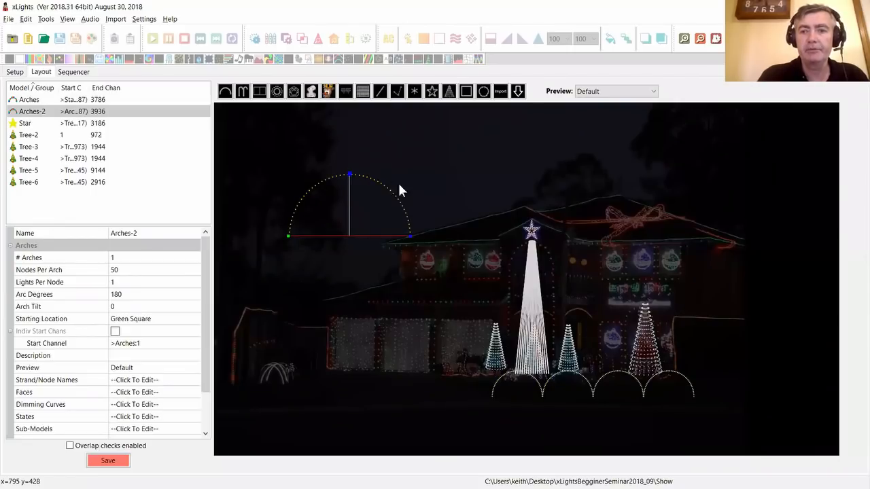
{"action": "left_click", "coordinate": [129, 270]}
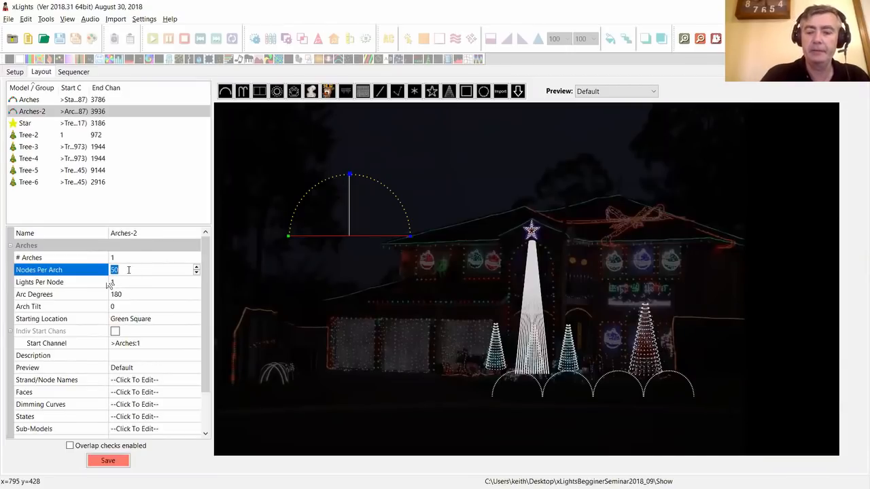
{"action": "type", "text": "8"}
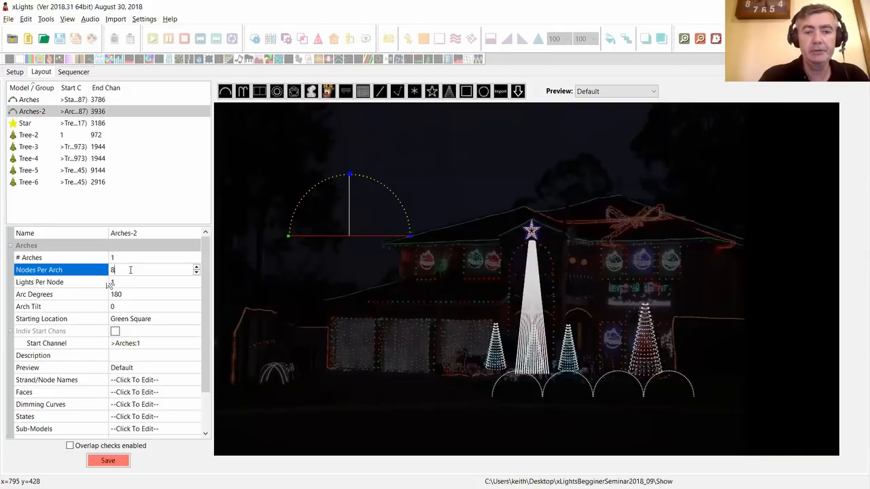
{"action": "key", "text": "Return"}
{"action": "left_click", "coordinate": [128, 282]}
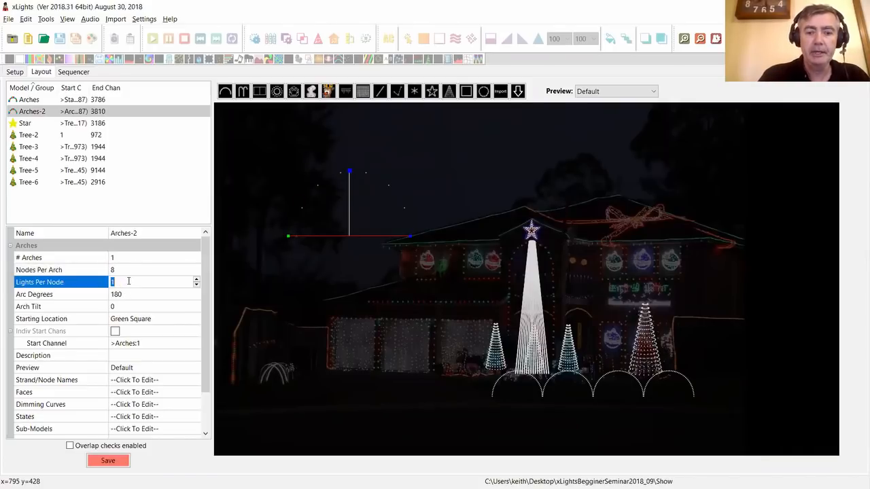
{"action": "type", "text": "20"}
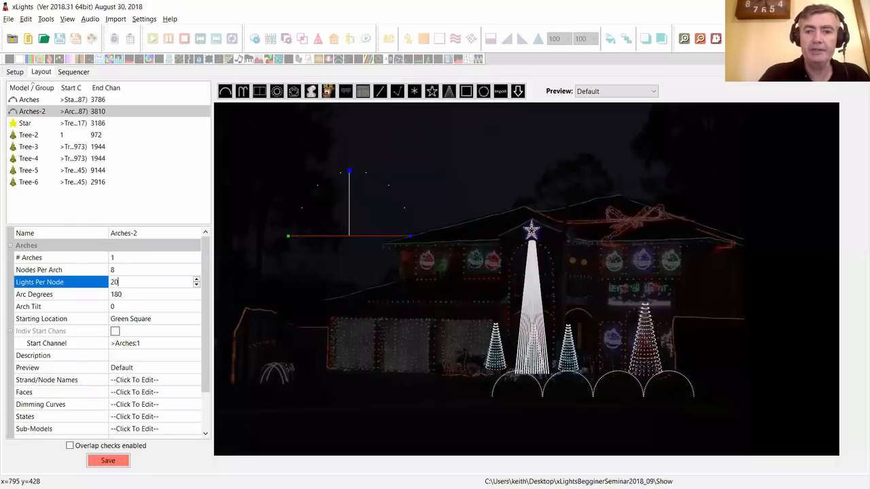
{"action": "key", "text": "Return"}
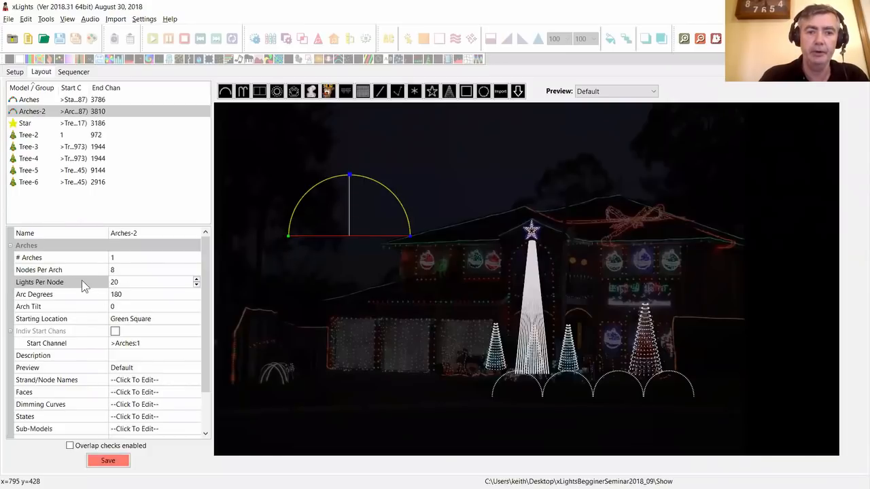
- Set the string type of the arch in the sky to Single Color
{"action": "left_click", "coordinate": [138, 281]}
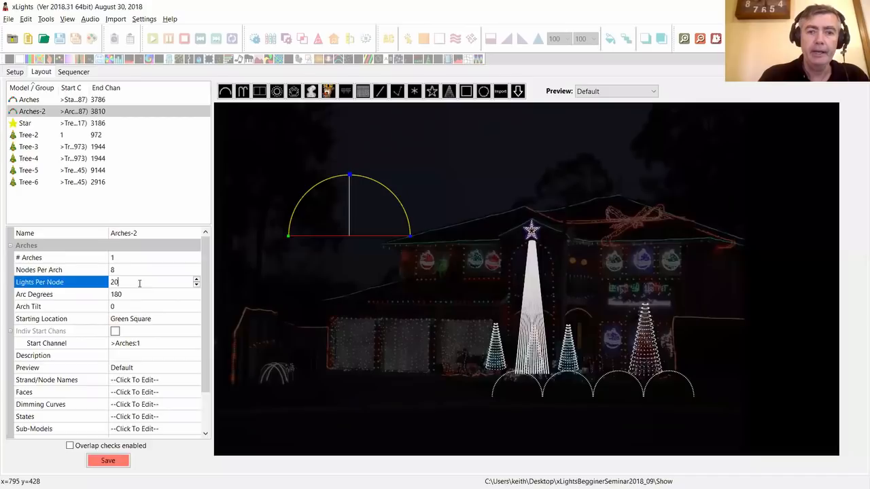
{"action": "left_click", "coordinate": [132, 294]}
{"action": "left_click", "coordinate": [131, 282]}
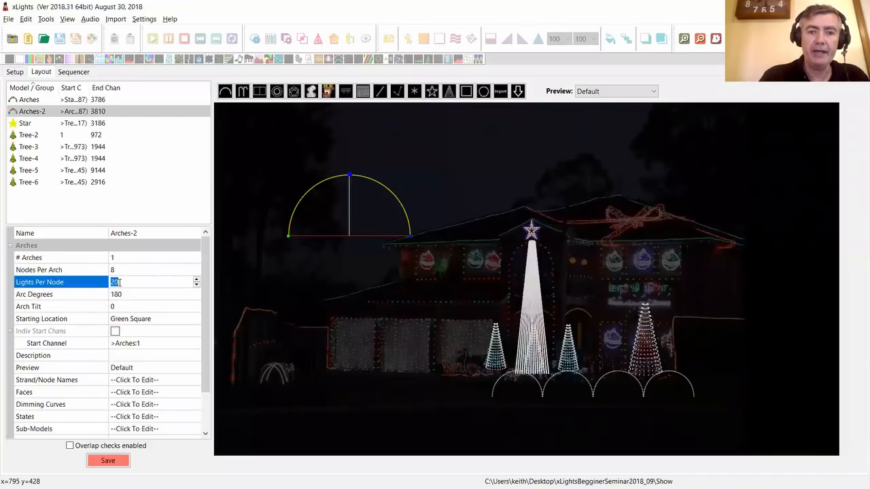
{"action": "scroll", "coordinate": [204, 307], "scroll_direction": "down", "scroll_amount": 2}
{"action": "scroll", "coordinate": [207, 331], "scroll_direction": "down", "scroll_amount": 3}
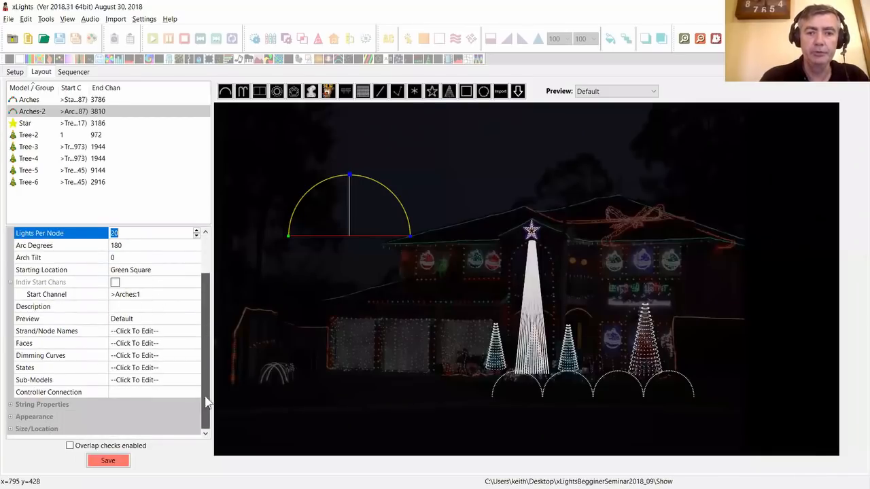
{"action": "left_click", "coordinate": [10, 404]}
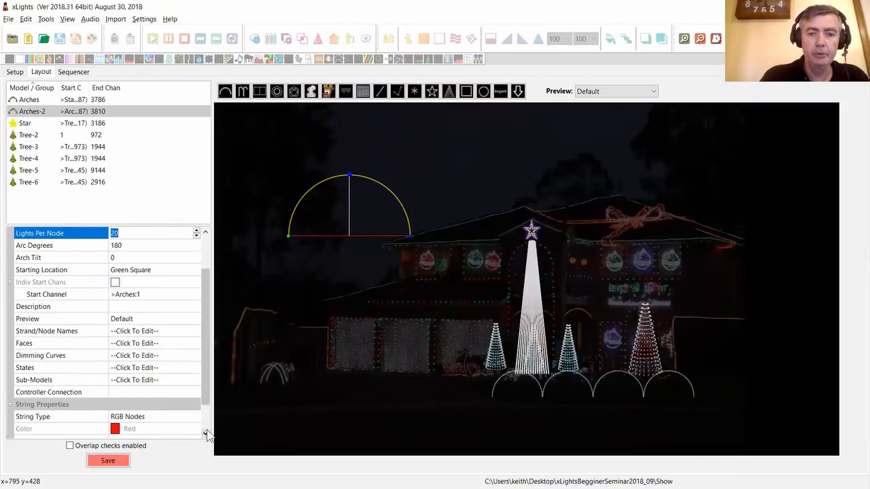
{"action": "scroll", "coordinate": [205, 433], "scroll_direction": "down", "scroll_amount": 3}
{"action": "left_click", "coordinate": [140, 380]}
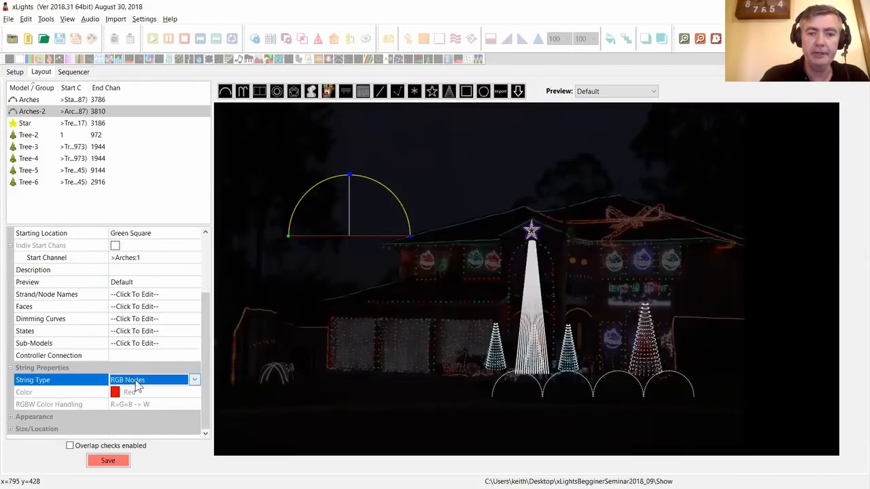
{"action": "left_click", "coordinate": [139, 381]}
{"action": "scroll", "coordinate": [197, 341], "scroll_direction": "down", "scroll_amount": 3}
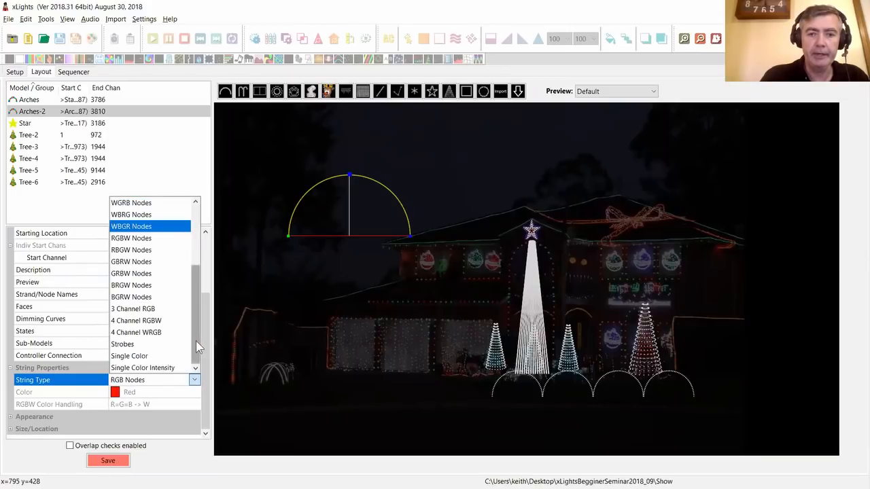
{"action": "left_click", "coordinate": [146, 356]}
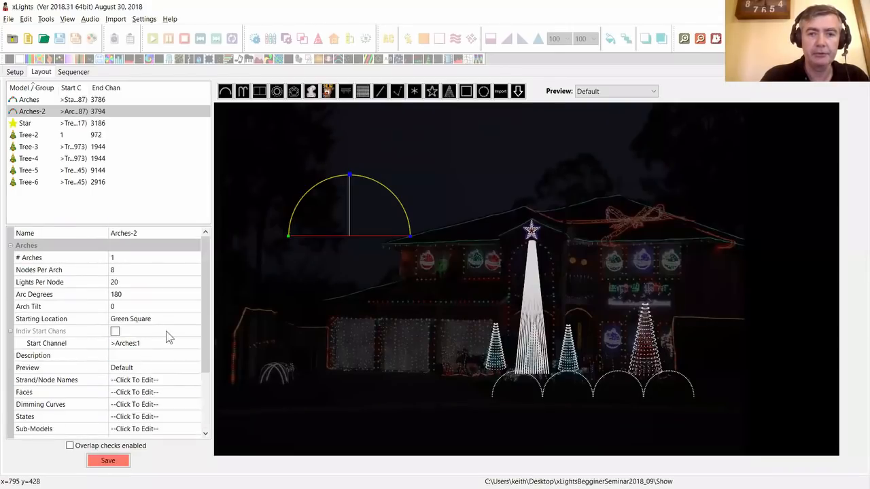
- Set the string color of the arch in the sky to white
{"action": "left_click_drag", "start_coordinate": [206, 333], "coordinate": [201, 420]}
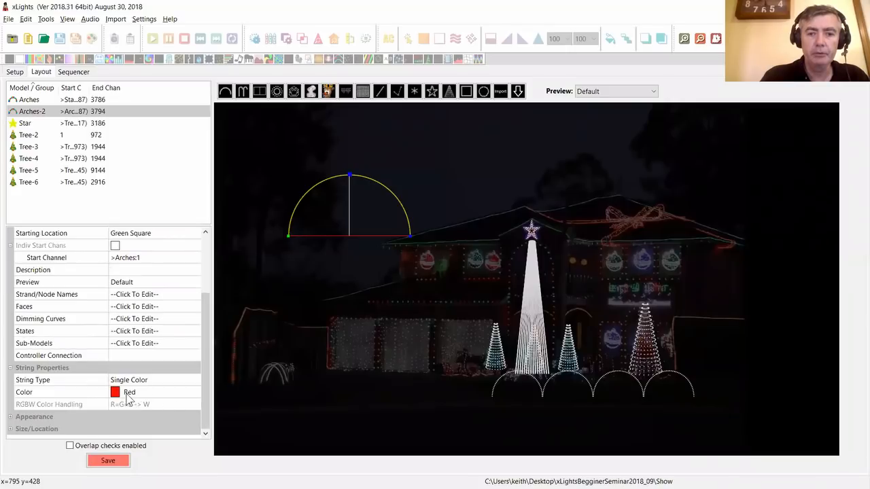
{"action": "left_click", "coordinate": [129, 393]}
{"action": "left_click", "coordinate": [194, 393]}
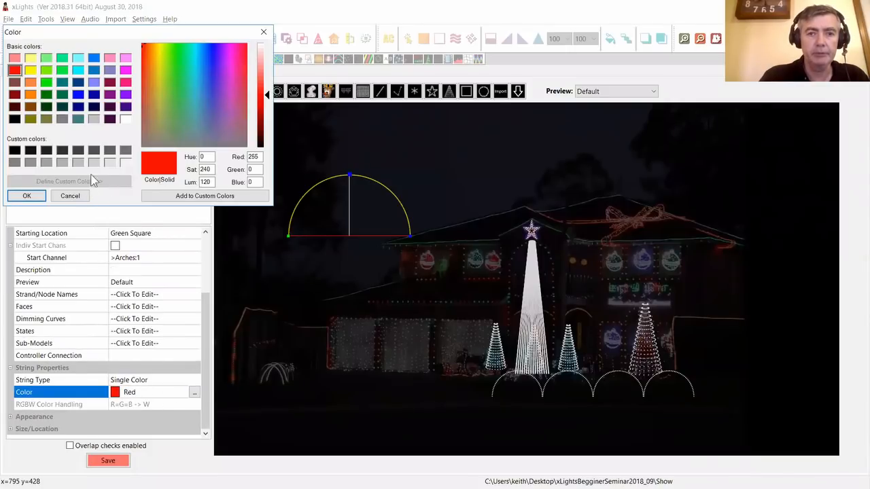
{"action": "left_click", "coordinate": [125, 118]}
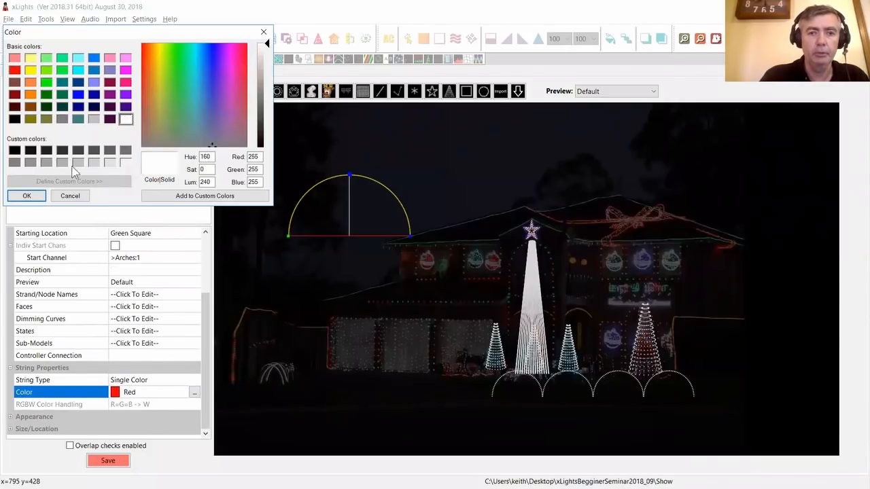
{"action": "left_click", "coordinate": [27, 196]}
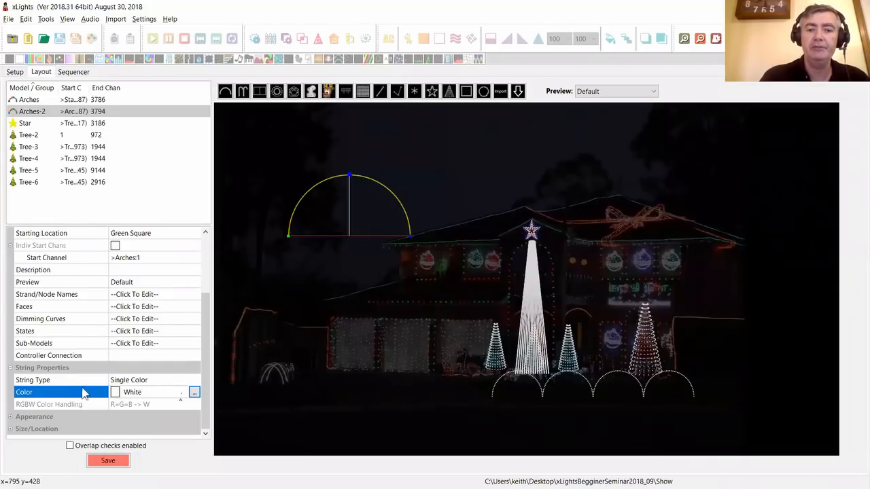
- Review the available string types for the arch in the sky, and delete that arch from the layout
{"action": "left_click", "coordinate": [166, 381]}
{"action": "left_click", "coordinate": [194, 380]}
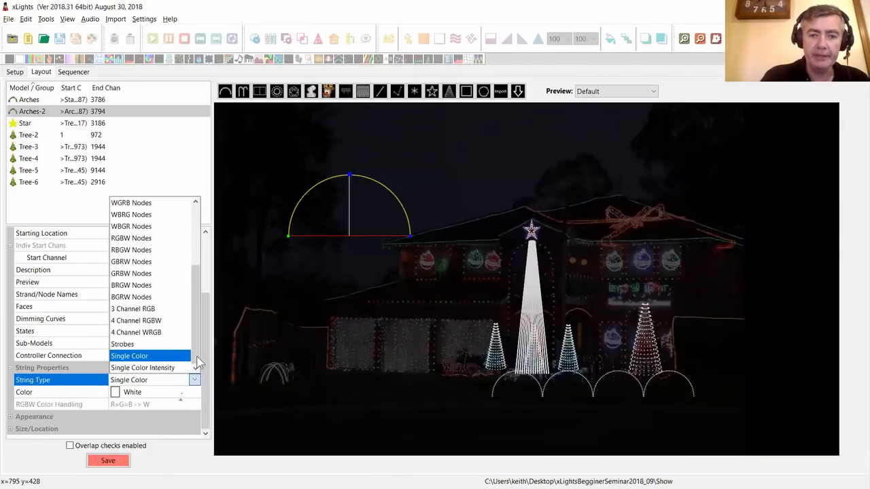
{"action": "left_click", "coordinate": [169, 389]}
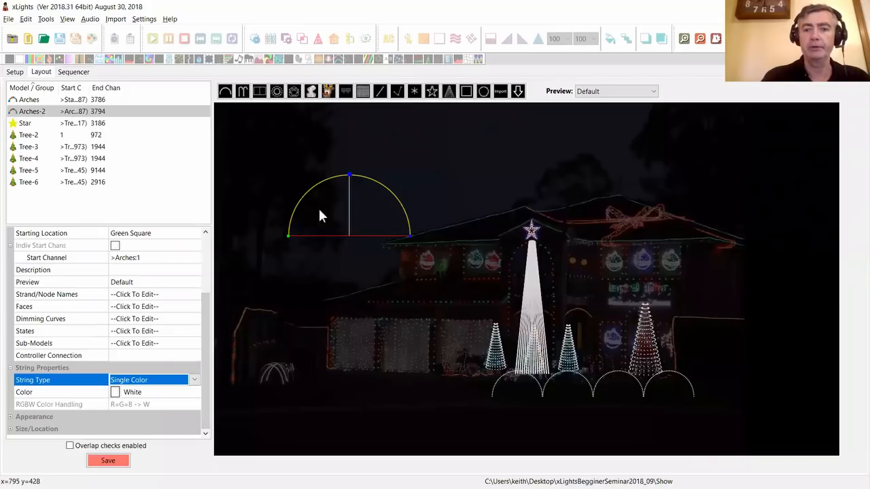
{"action": "left_click", "coordinate": [381, 190]}
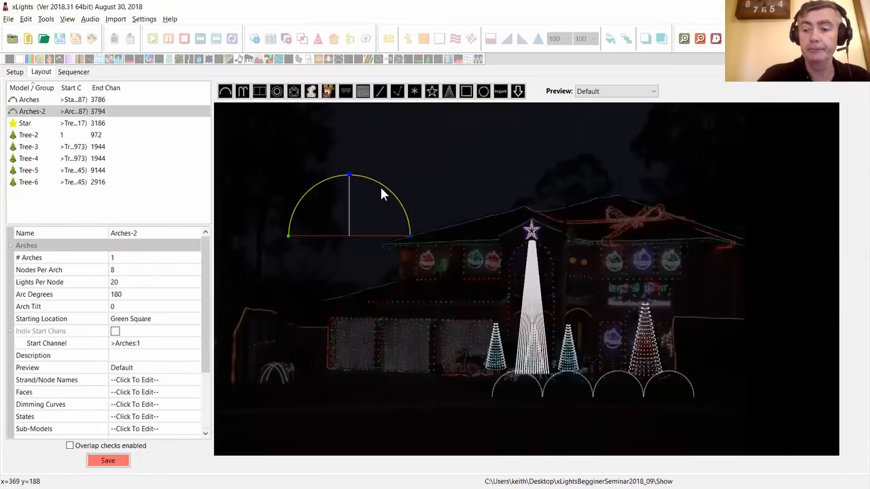
{"action": "key", "text": "Delete"}
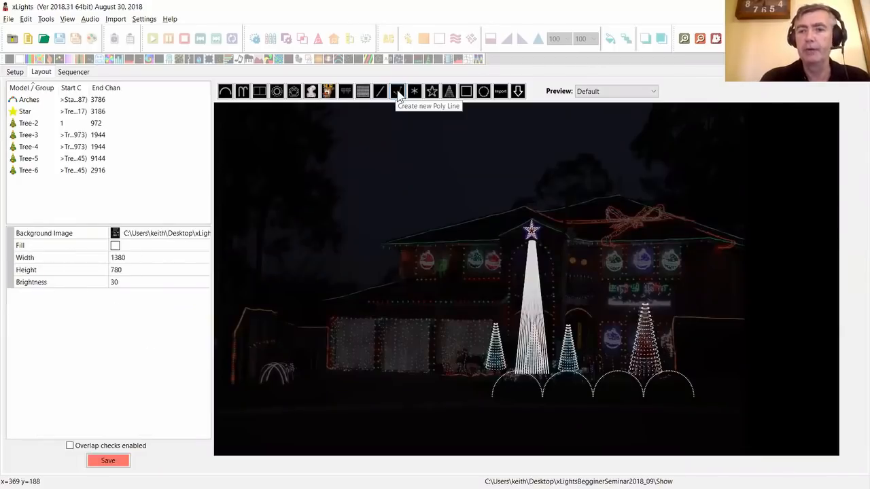
- Draw a six-segment poly line from beside the star along the upper eave, over both roof peaks and down to the far eave
{"action": "left_click", "coordinate": [398, 95]}
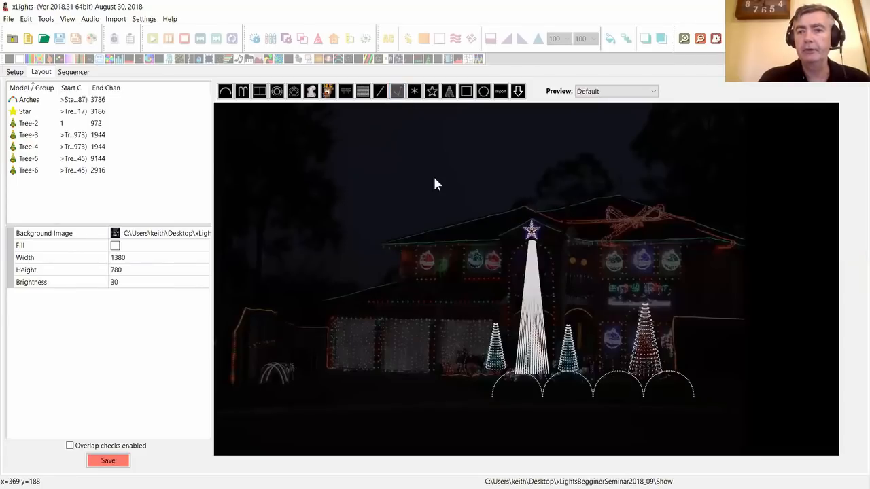
{"action": "left_click", "coordinate": [508, 241]}
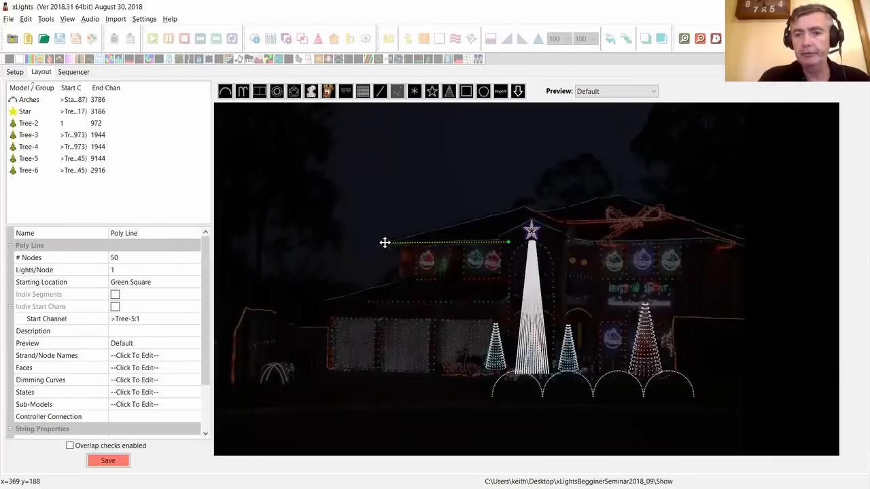
{"action": "left_click", "coordinate": [384, 243]}
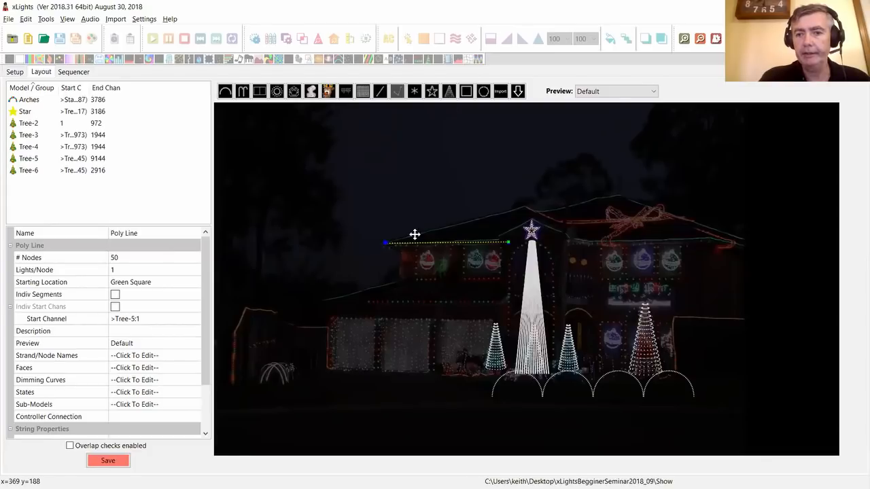
{"action": "left_click", "coordinate": [525, 207]}
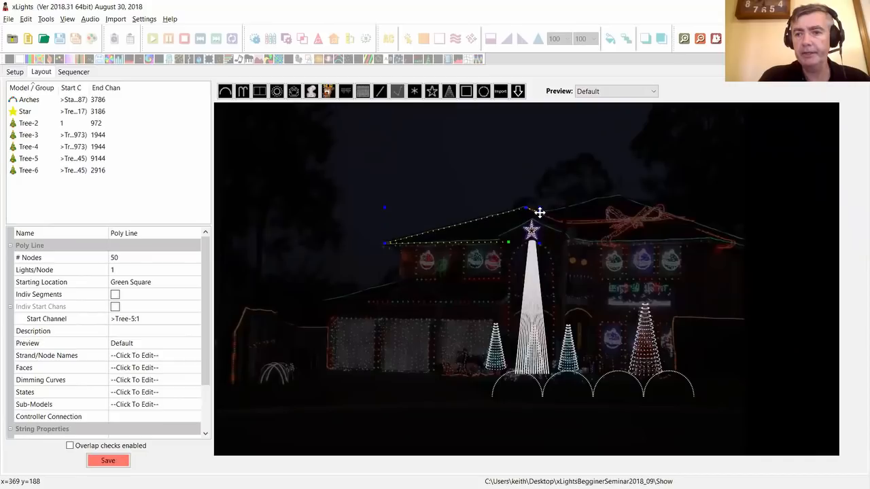
{"action": "left_click", "coordinate": [598, 198]}
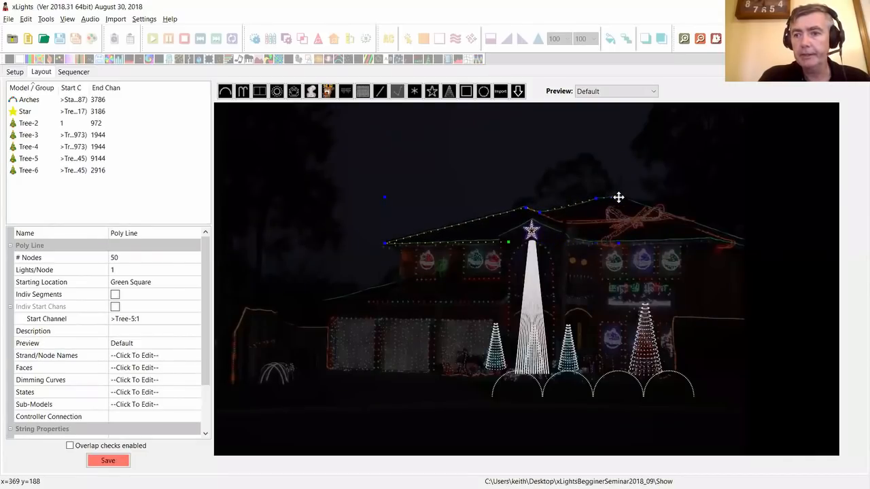
{"action": "left_click", "coordinate": [618, 197]}
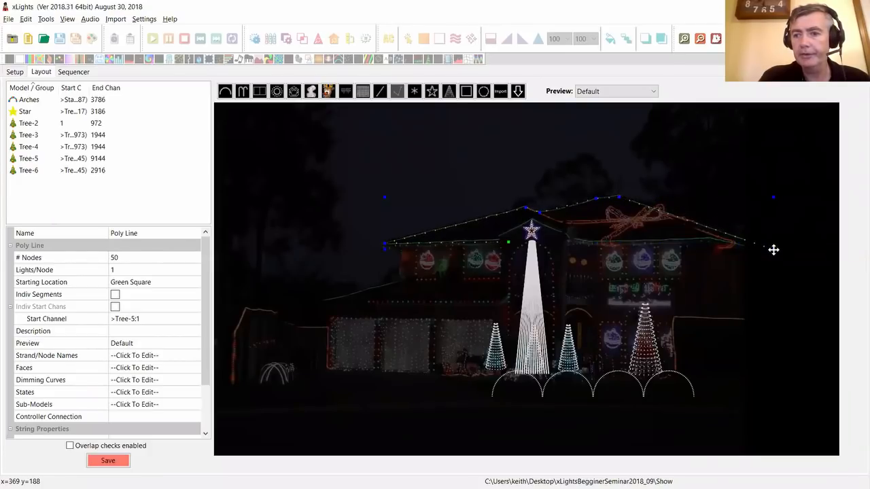
{"action": "double_click", "coordinate": [773, 250]}
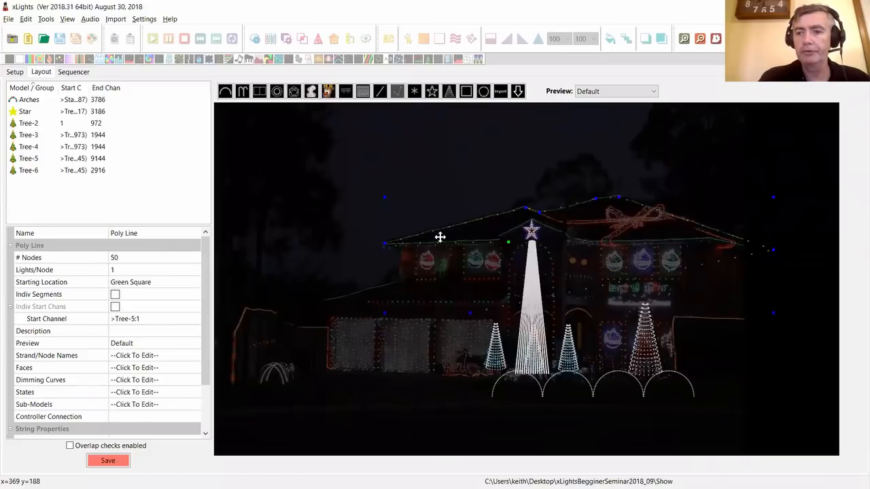
{"action": "double_click", "coordinate": [756, 330]}
{"action": "key", "text": "Escape"}
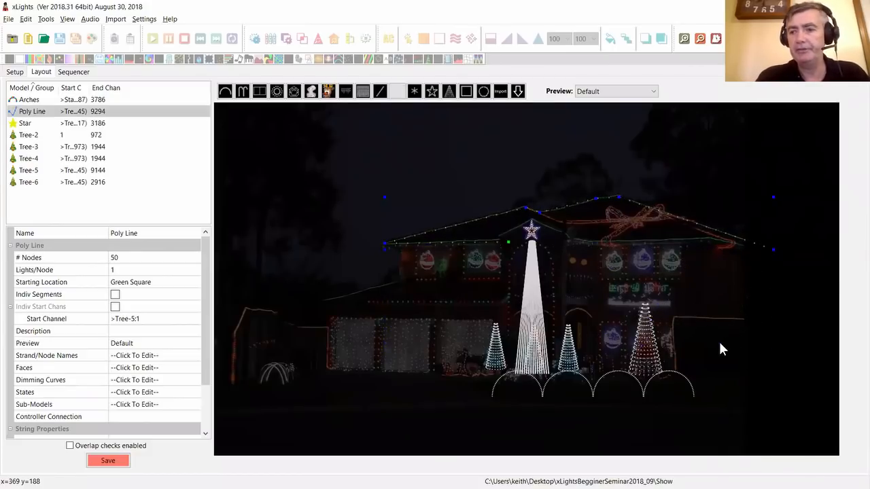
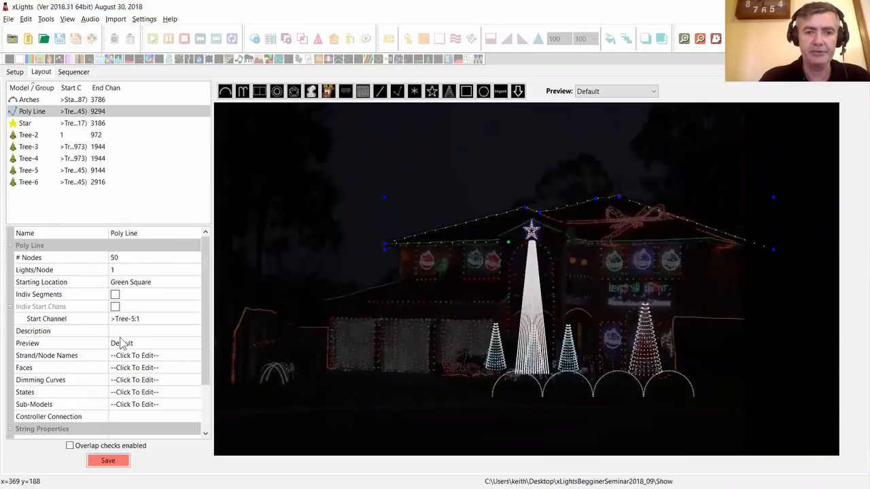
- Enable individual segments on the roofline poly line, setting segment 1 to 60 nodes and segment 2 to 50
{"action": "left_click", "coordinate": [115, 296]}
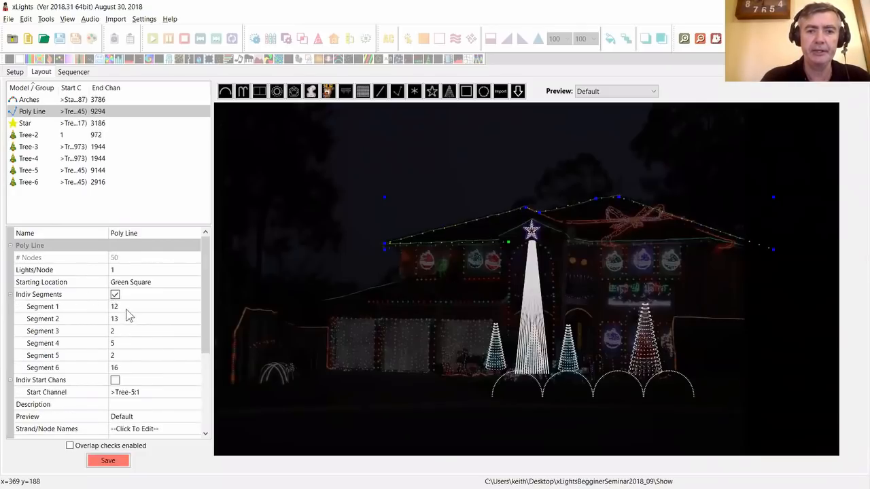
{"action": "left_click", "coordinate": [127, 308]}
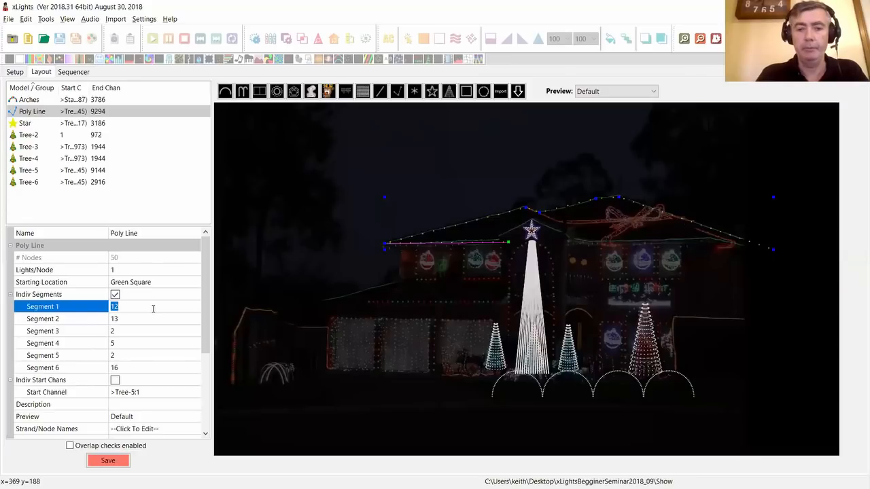
{"action": "type", "text": "60"}
{"action": "key", "text": "Return"}
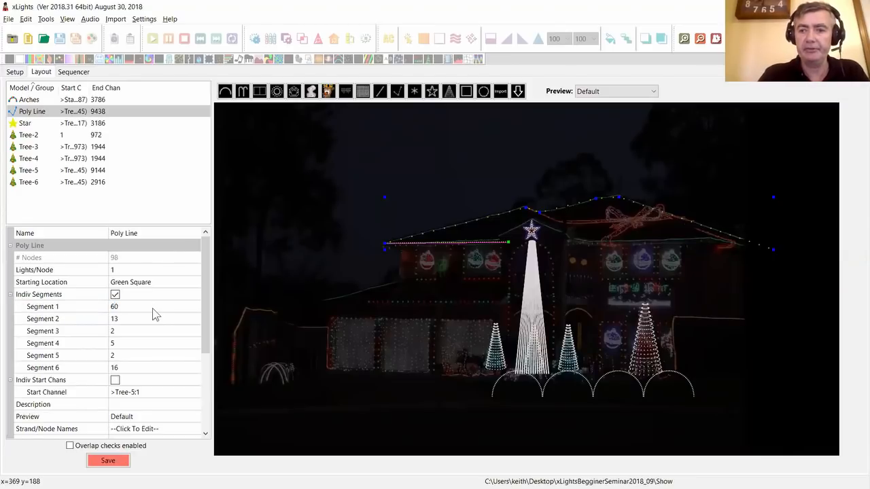
{"action": "left_click", "coordinate": [127, 318]}
{"action": "type", "text": "50"}
{"action": "key", "text": "Return"}
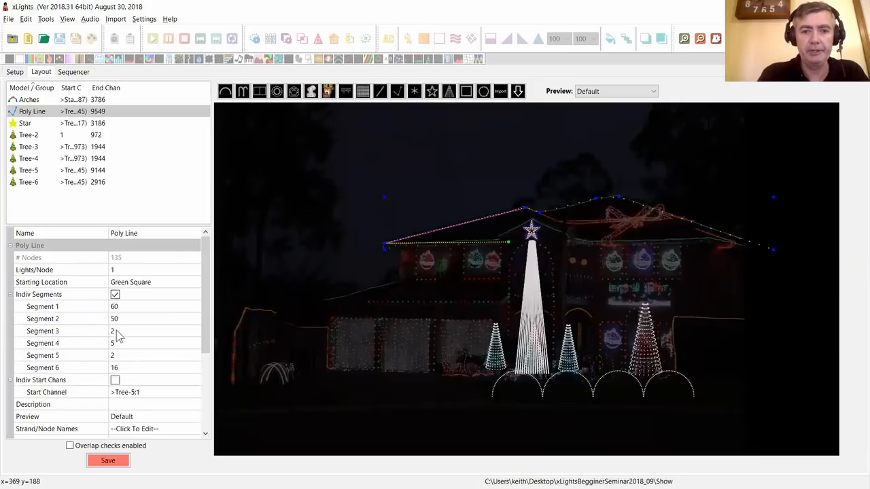
- Set segment 3 of the roofline poly line to 14 nodes and segment 4 to 27
{"action": "left_click", "coordinate": [118, 332]}
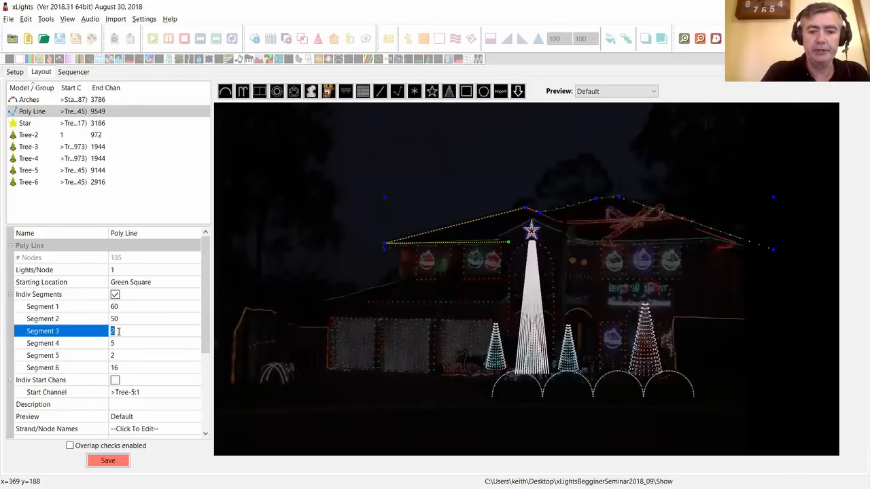
{"action": "type", "text": "14"}
{"action": "key", "text": "Return"}
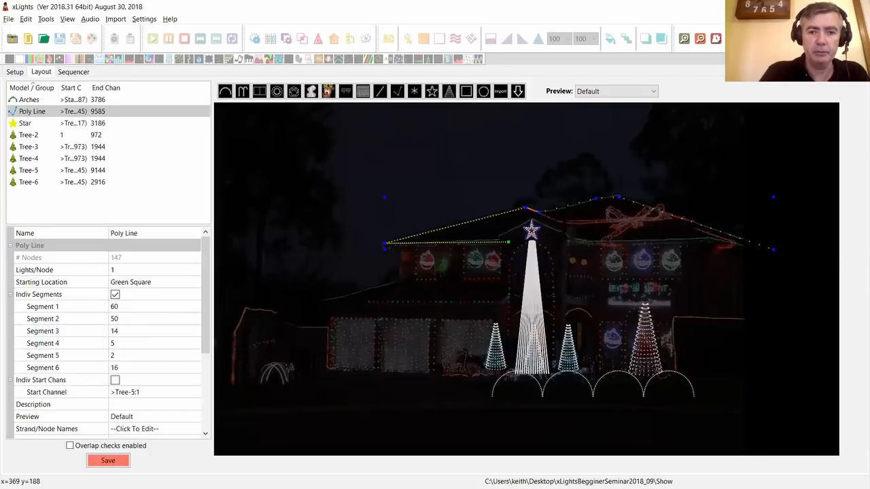
{"action": "left_click", "coordinate": [116, 342]}
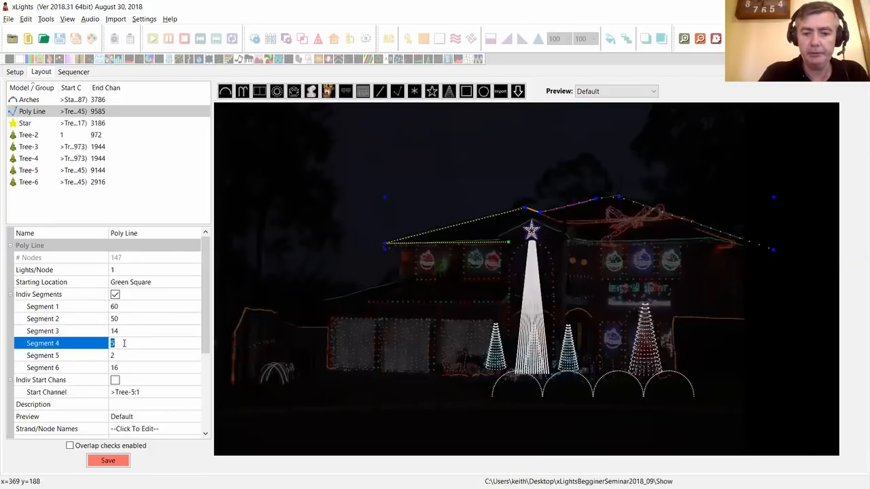
{"action": "type", "text": "27"}
{"action": "key", "text": "Return"}
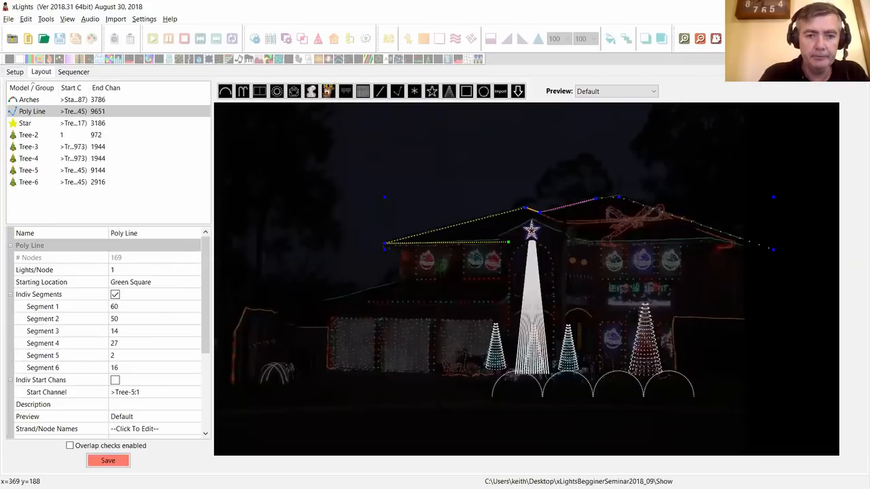
- Set segment 5 of the roofline poly line to 5 nodes and segment 6 to 89, then deselect the line
{"action": "left_click", "coordinate": [123, 355]}
{"action": "type", "text": "5"}
{"action": "key", "text": "Return"}
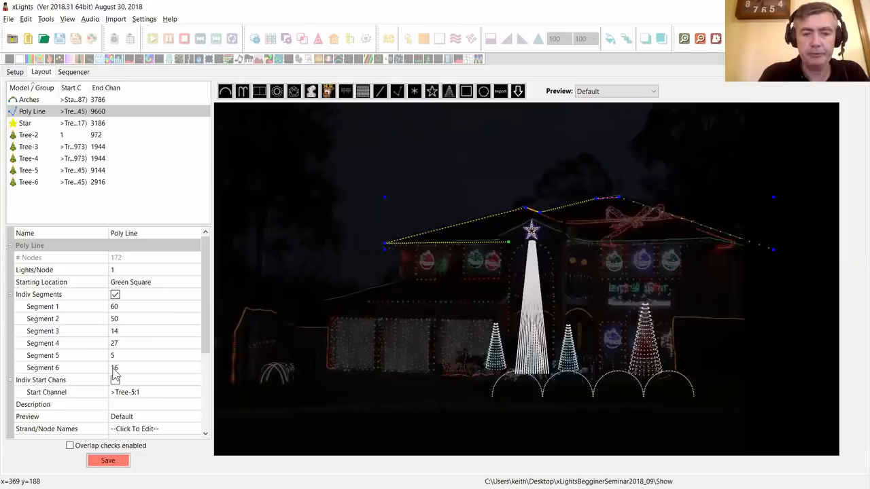
{"action": "left_click", "coordinate": [120, 369]}
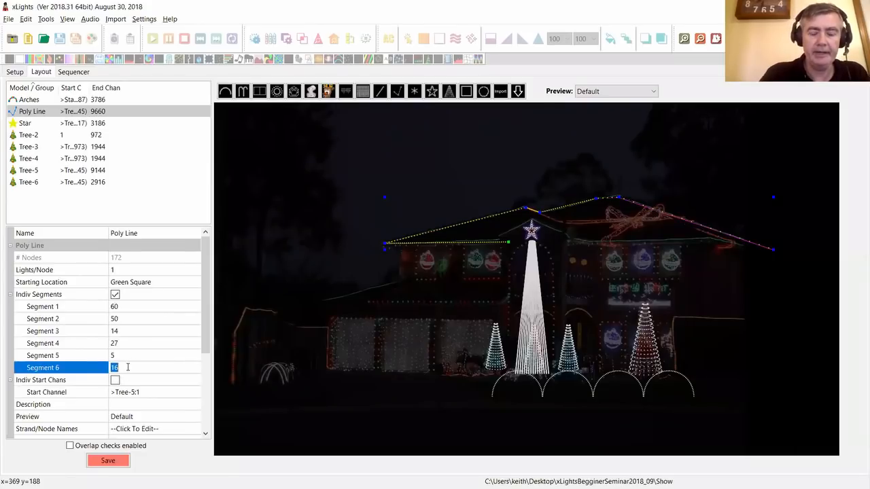
{"action": "type", "text": "89"}
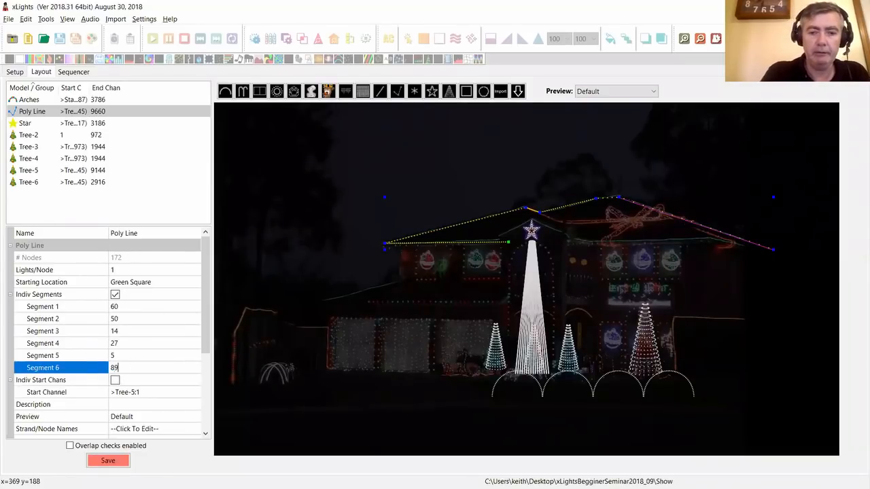
{"action": "key", "text": "Return"}
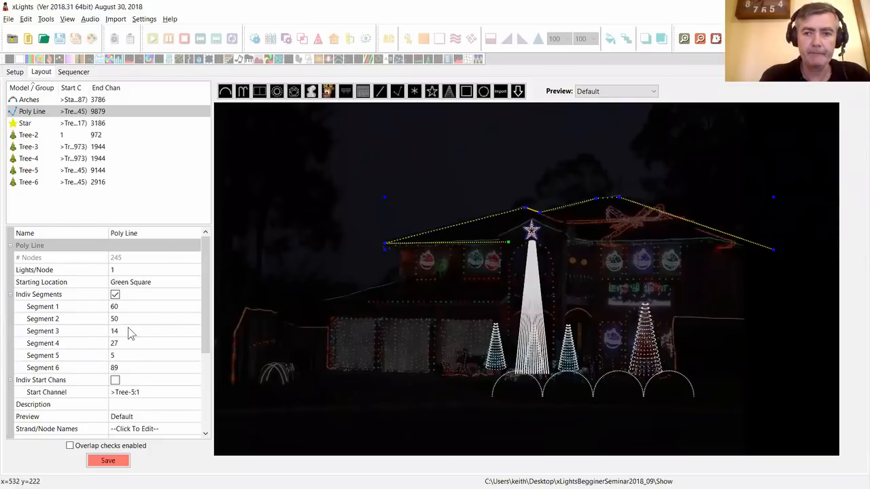
{"action": "left_click", "coordinate": [335, 253]}
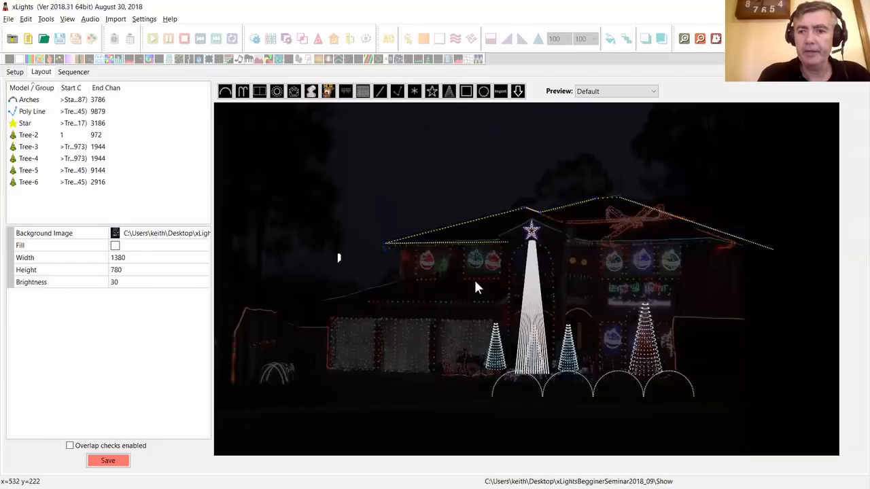
- Draw a three-segment poly line up one side of the tall central tree, across below the star and down the other side
{"action": "left_click", "coordinate": [397, 91]}
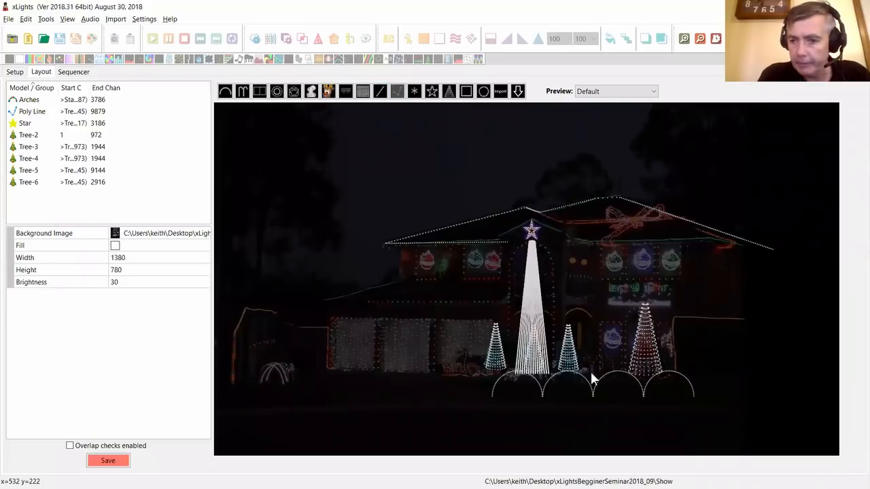
{"action": "left_click", "coordinate": [506, 371]}
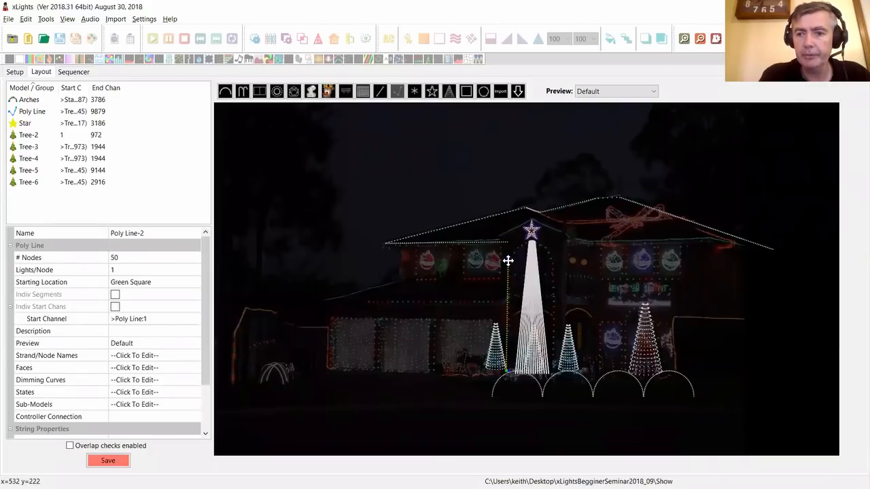
{"action": "left_click", "coordinate": [507, 260]}
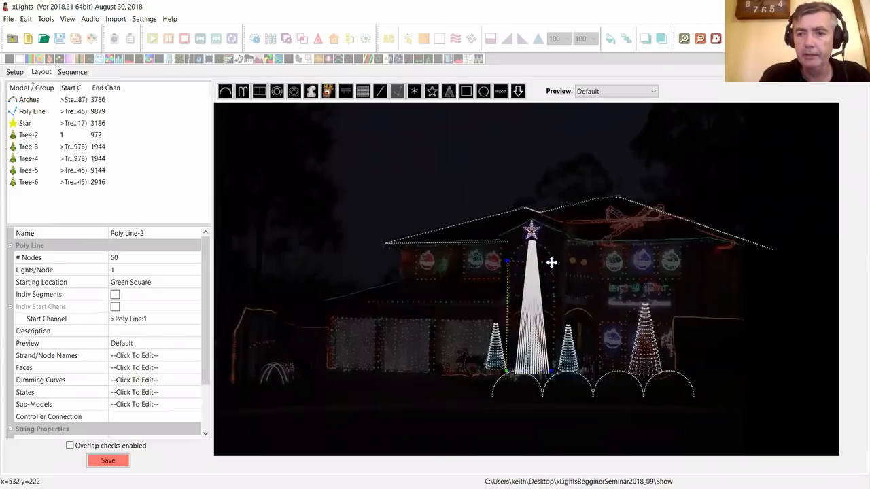
{"action": "left_click", "coordinate": [551, 261]}
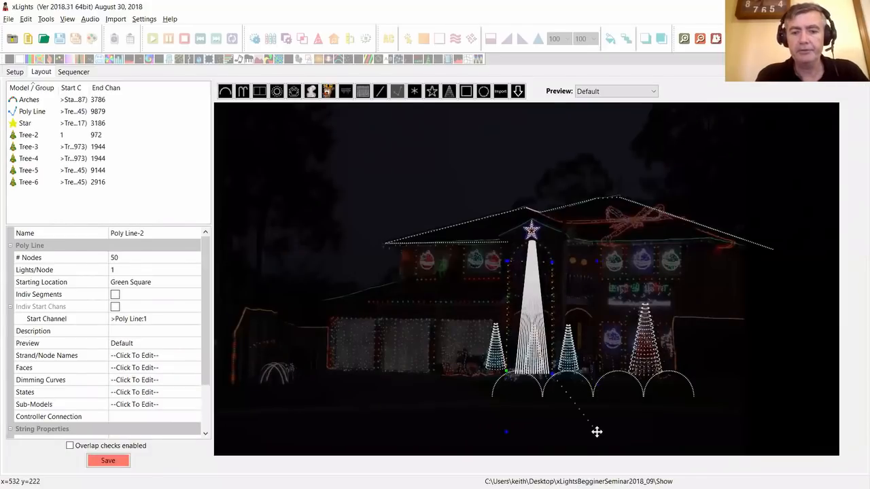
{"action": "key", "text": "Escape"}
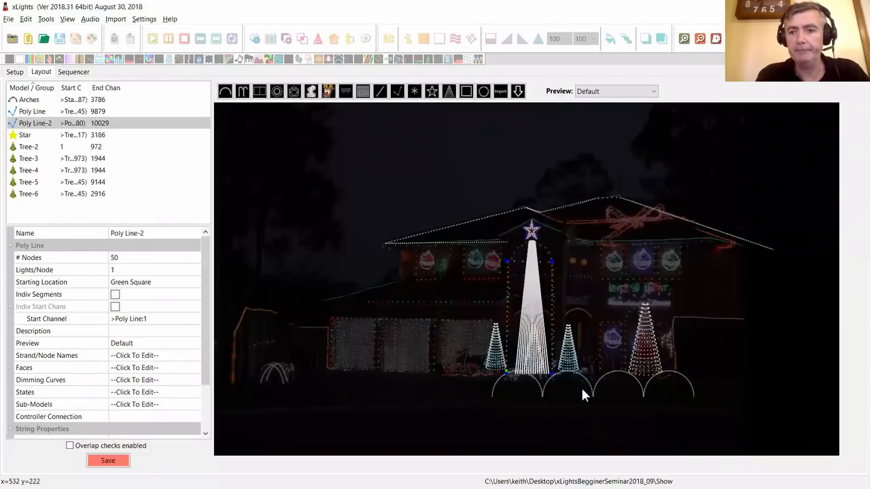
- Define a curve on the top segment of the poly line around the central tree and pull it up into an arch towards the star
{"action": "right_click", "coordinate": [523, 269]}
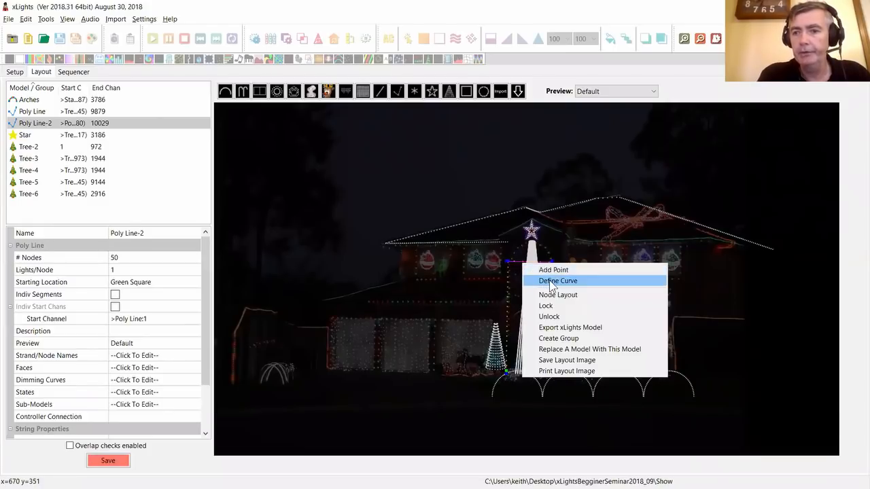
{"action": "left_click", "coordinate": [551, 280]}
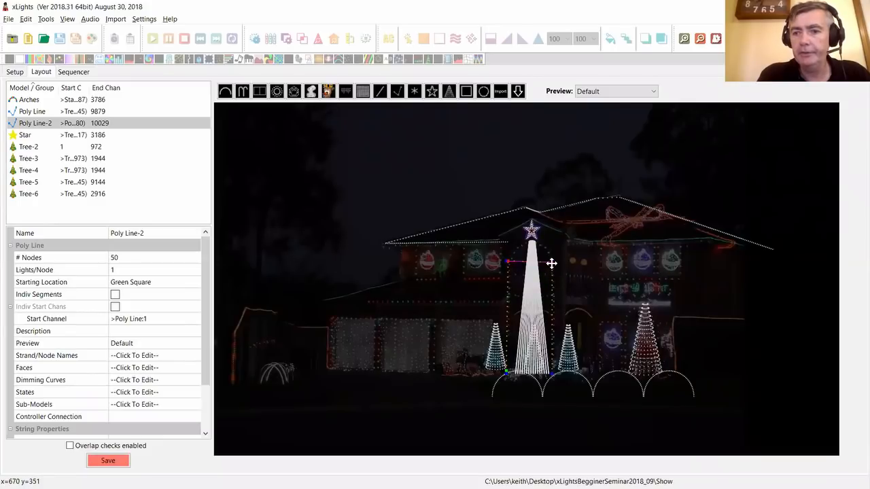
{"action": "left_click_drag", "start_coordinate": [552, 259], "coordinate": [532, 214]}
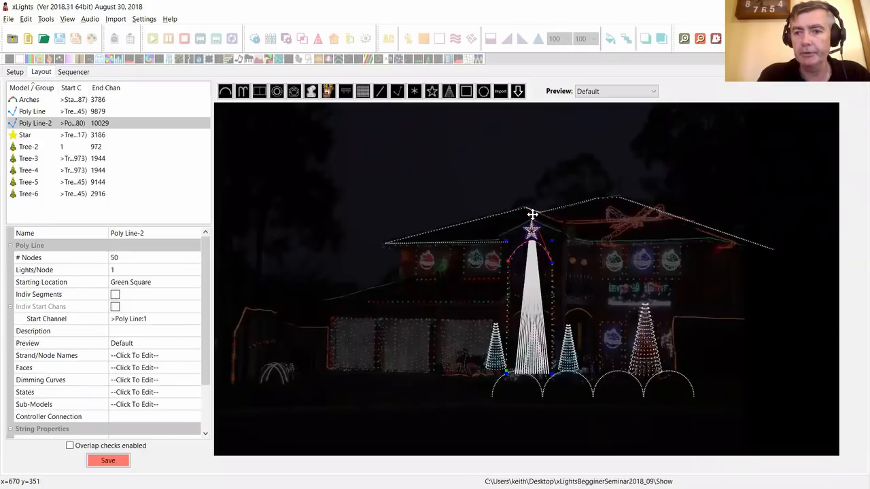
{"action": "mouse_move", "coordinate": [507, 261]}
{"action": "left_mouse_down"}
{"action": "mouse_move", "coordinate": [520, 233]}
{"action": "mouse_move", "coordinate": [507, 261]}
{"action": "left_mouse_up"}
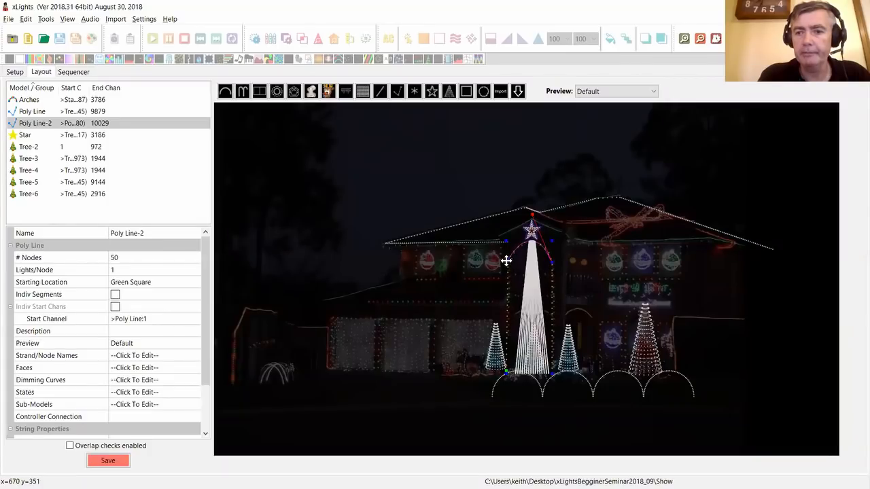
- Enable individual segments on the arched poly line around the central tree, setting segment 1 to 20 nodes and segment 2 to 10
{"action": "left_click", "coordinate": [494, 222]}
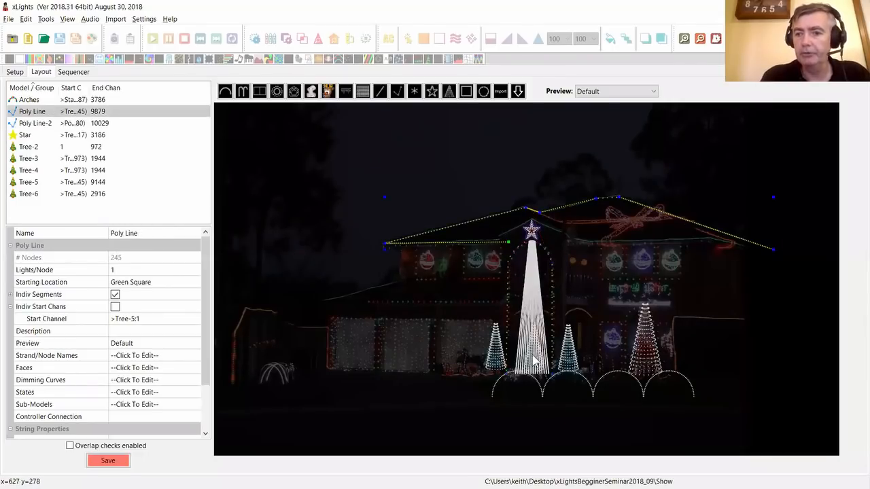
{"action": "left_click", "coordinate": [508, 289]}
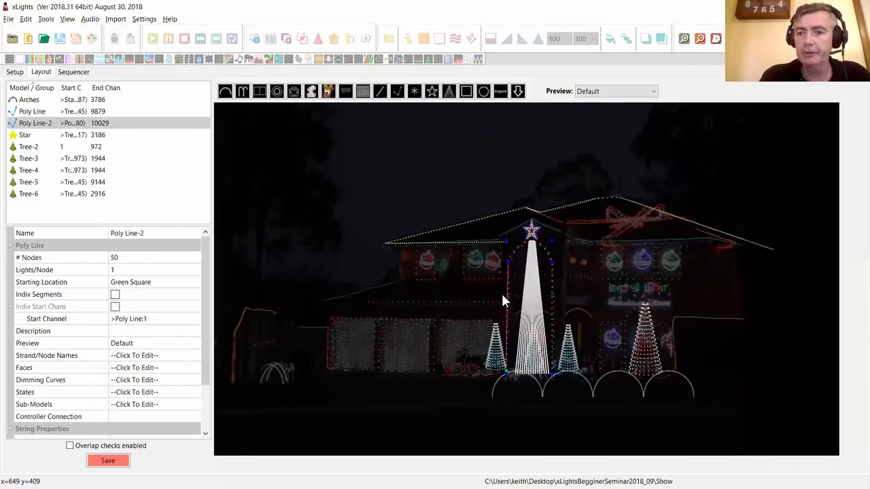
{"action": "left_click", "coordinate": [115, 295]}
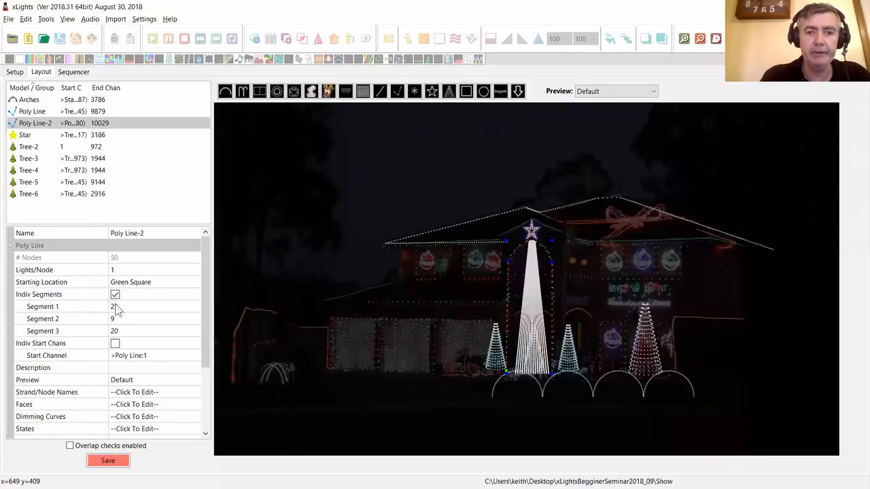
{"action": "left_click", "coordinate": [123, 307]}
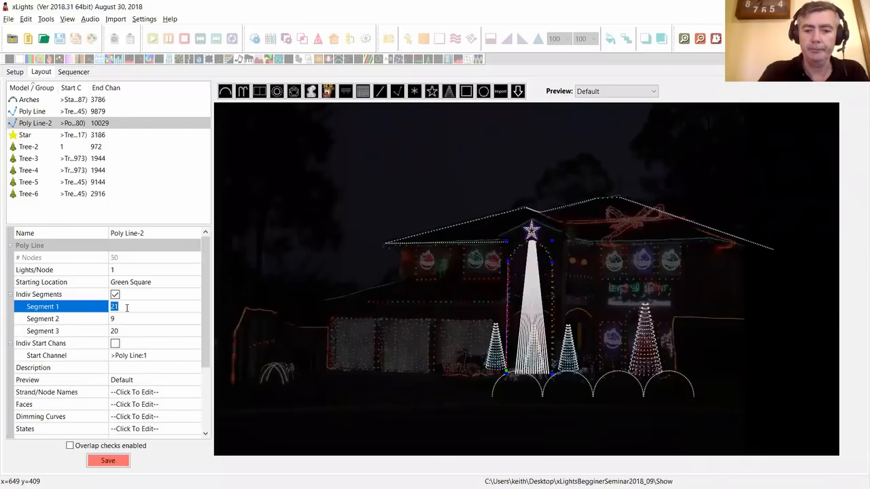
{"action": "type", "text": "20"}
{"action": "left_click", "coordinate": [125, 318]}
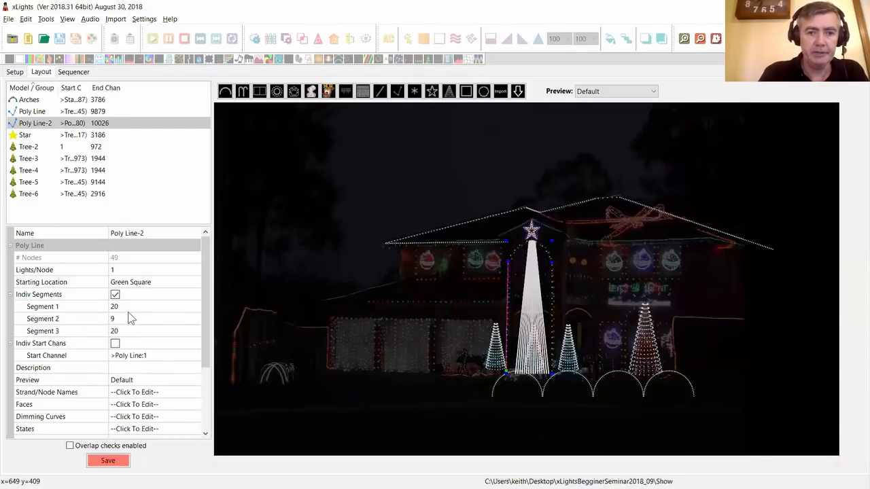
{"action": "type", "text": "10"}
{"action": "key", "text": "Return"}
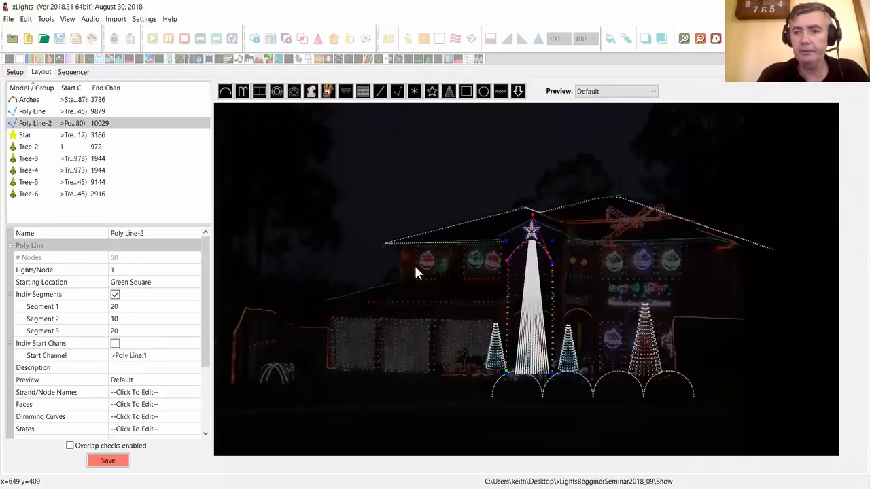
- Compare the roofline and arched poly lines, and review the starting location options of the arched one
{"action": "left_click", "coordinate": [396, 238]}
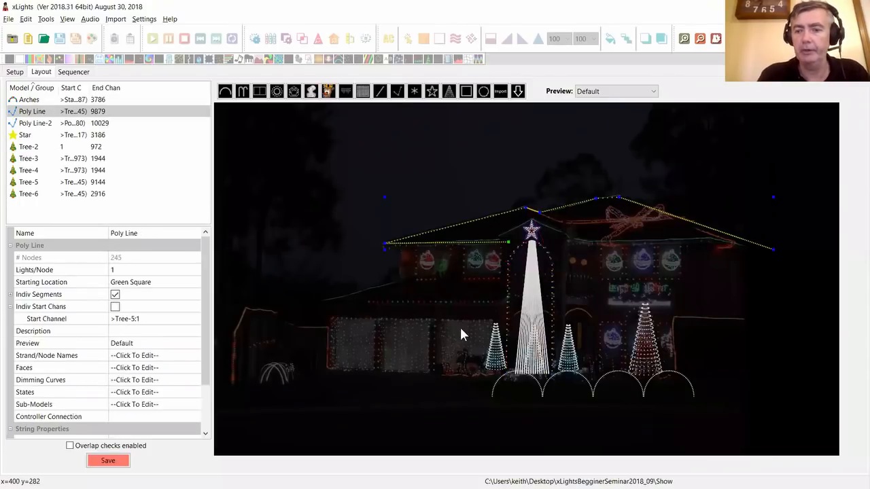
{"action": "left_click", "coordinate": [512, 282]}
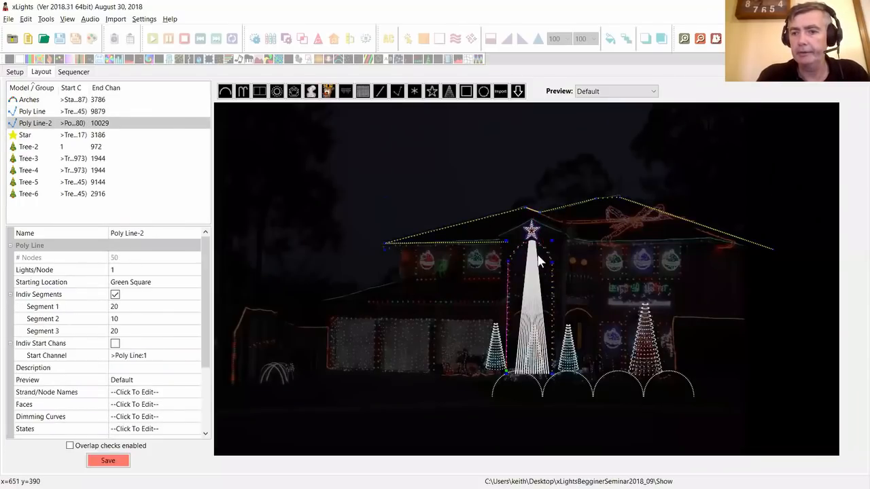
{"action": "left_click", "coordinate": [360, 201]}
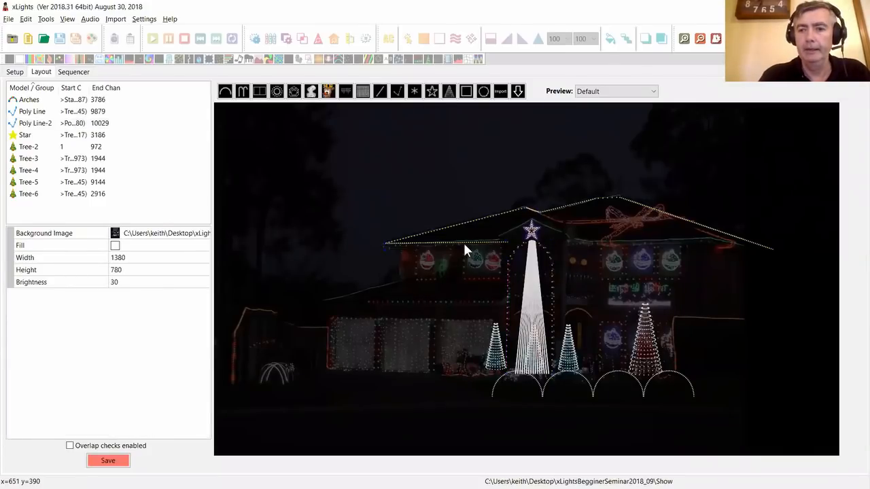
{"action": "left_click", "coordinate": [508, 273]}
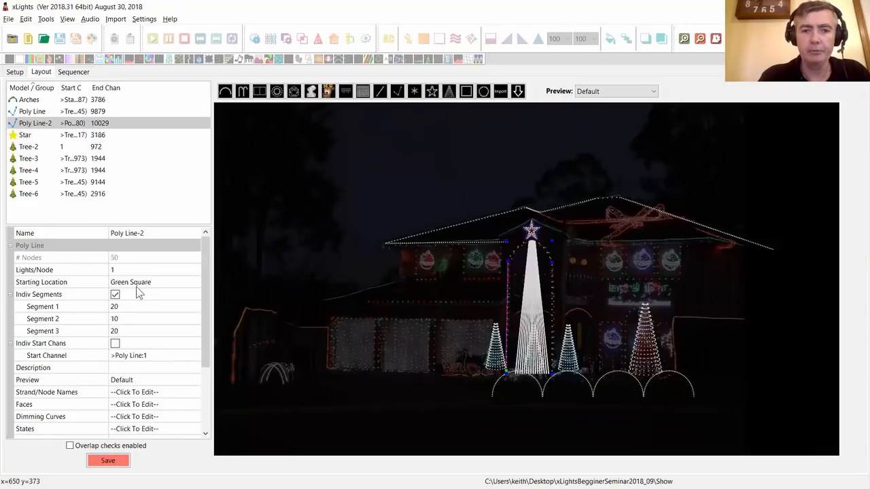
{"action": "left_click", "coordinate": [158, 287]}
{"action": "left_click", "coordinate": [158, 284]}
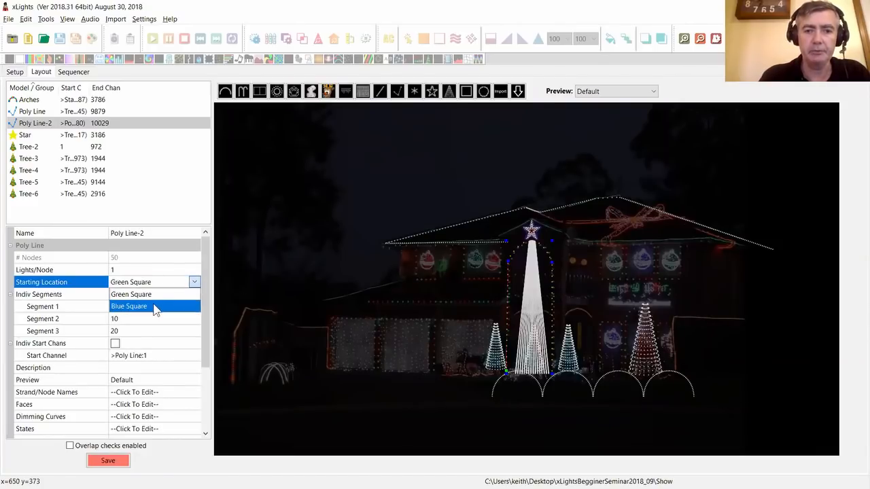
{"action": "left_click", "coordinate": [258, 211]}
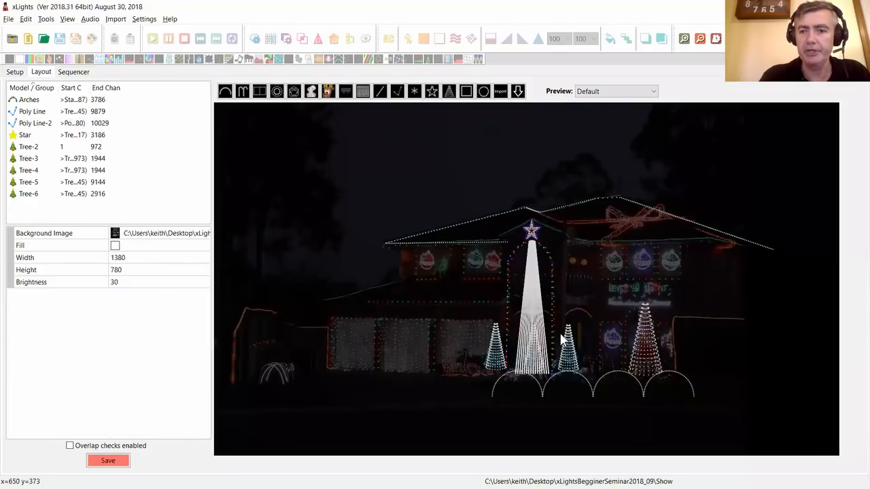
- Insert the ChromaFlakes 36"--3 prong snowflake from the Boscoyo Studio download catalogue into the sky area beside the house
{"action": "left_click", "coordinate": [551, 275]}
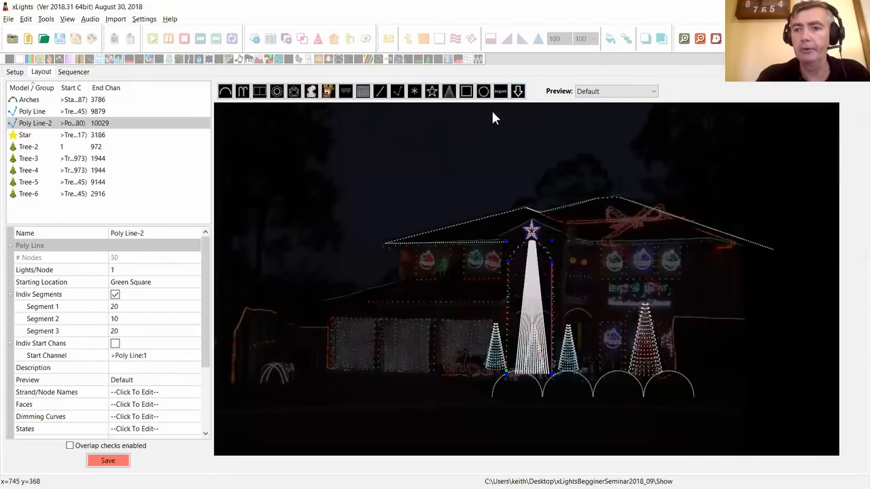
{"action": "left_click", "coordinate": [518, 91]}
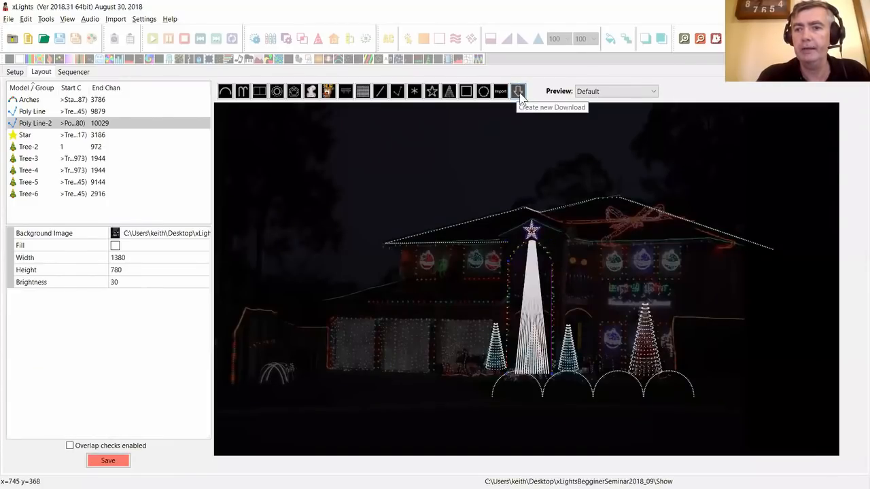
{"action": "left_click_drag", "start_coordinate": [290, 191], "coordinate": [326, 155]}
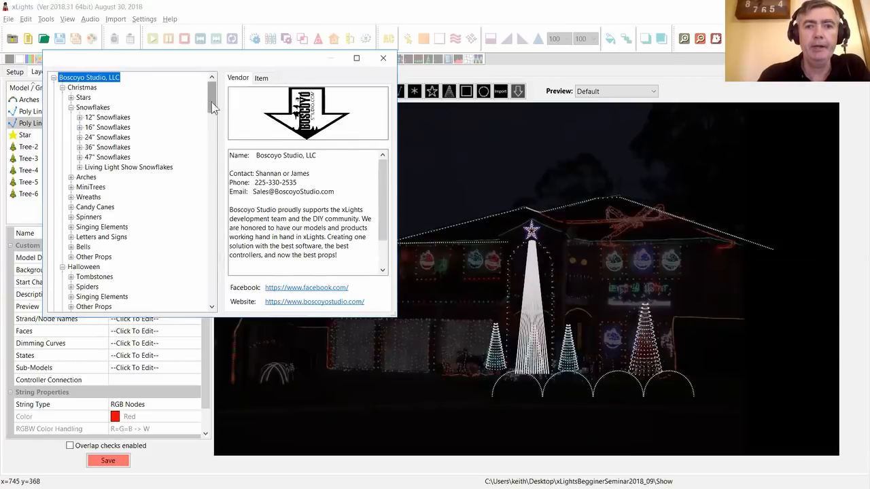
{"action": "mouse_move", "coordinate": [212, 112]}
{"action": "left_mouse_down"}
{"action": "mouse_move", "coordinate": [212, 136]}
{"action": "mouse_move", "coordinate": [212, 112]}
{"action": "left_mouse_up"}
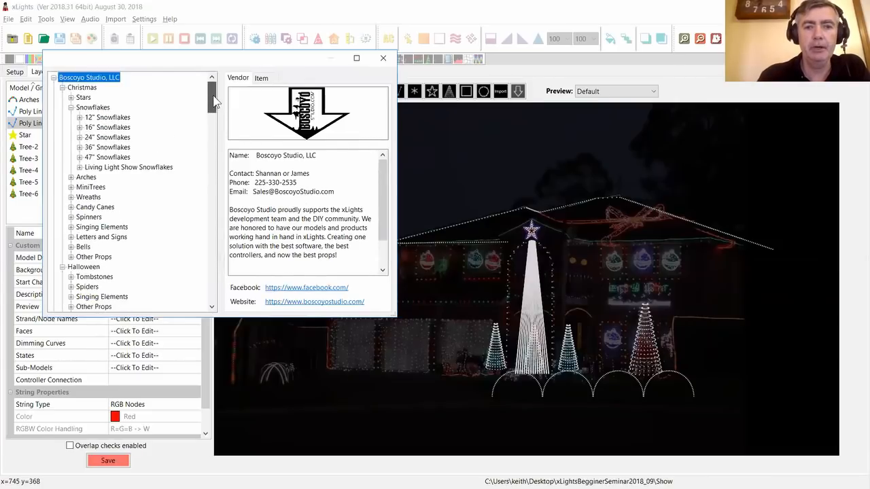
{"action": "left_click", "coordinate": [79, 147]}
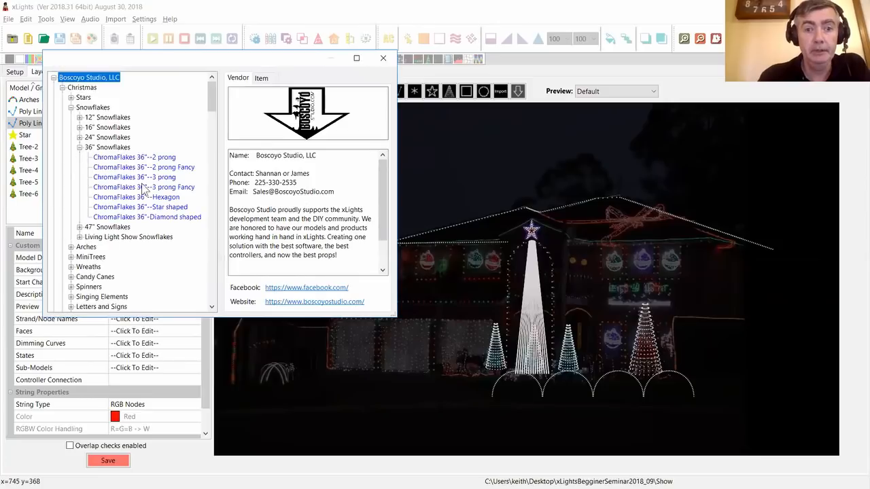
{"action": "left_click", "coordinate": [155, 178]}
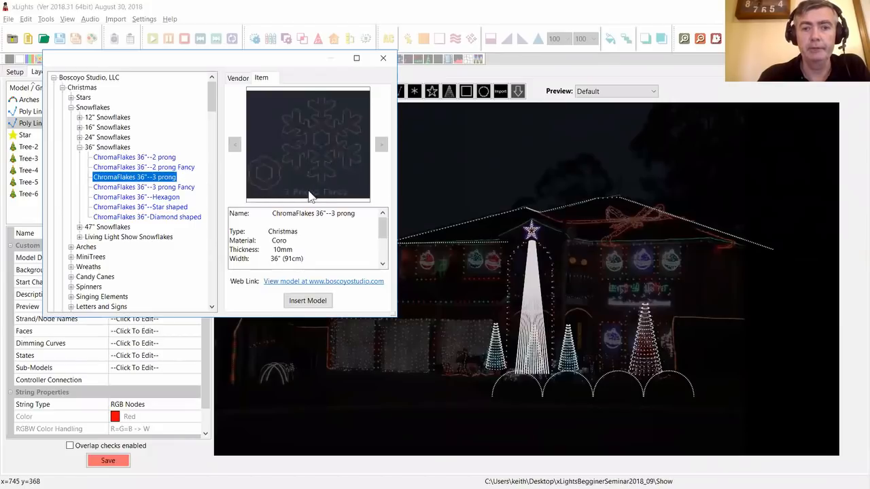
{"action": "left_click", "coordinate": [304, 305]}
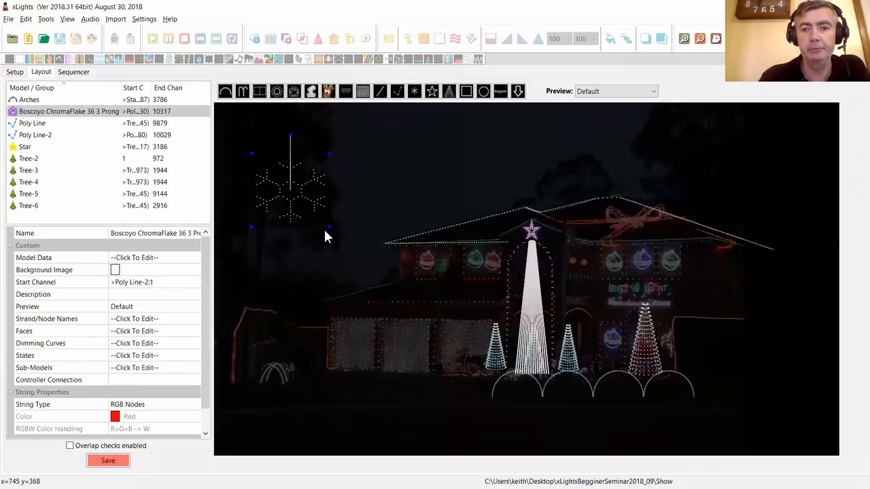
- Examine the snowflake's wiring view at an enlarged size and close it
{"action": "right_click", "coordinate": [289, 201]}
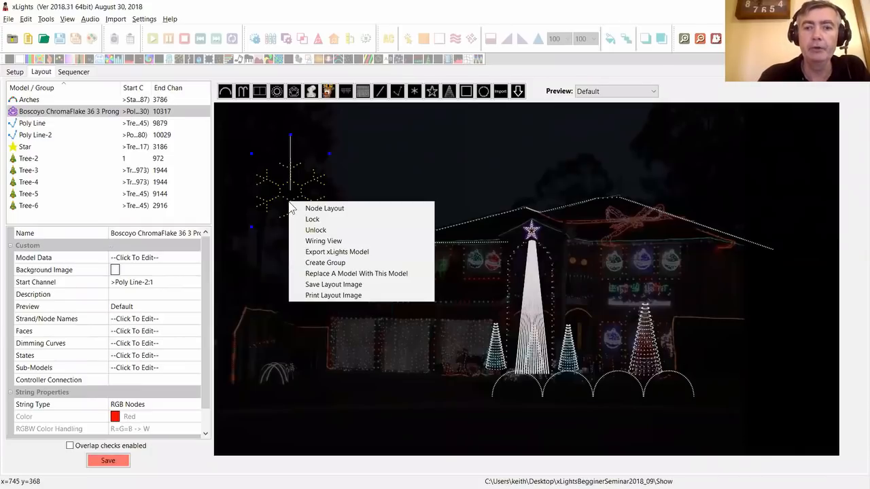
{"action": "left_click", "coordinate": [307, 242]}
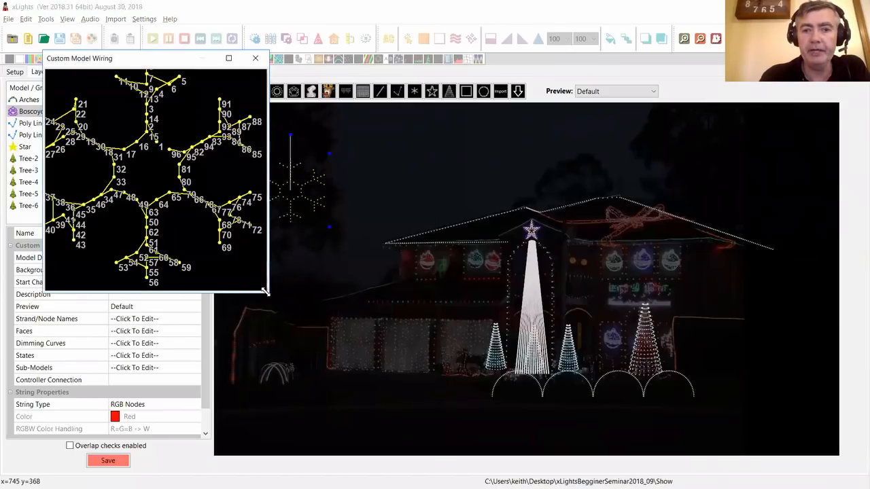
{"action": "left_click_drag", "start_coordinate": [265, 291], "coordinate": [600, 462]}
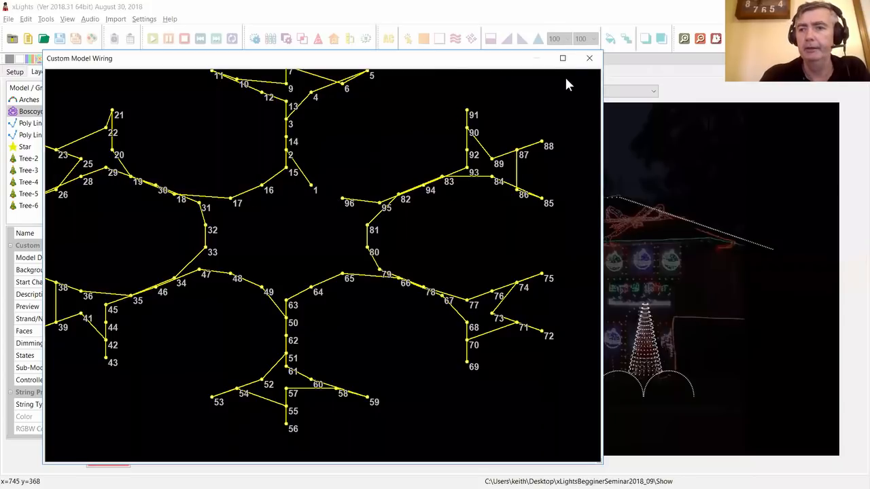
{"action": "left_click", "coordinate": [589, 57]}
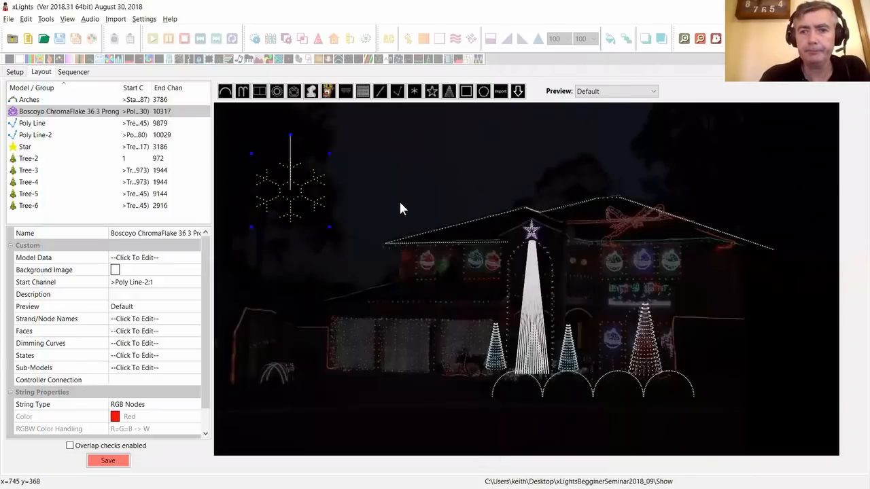
- Shrink the snowflake and place it on the house wall between the star and the upper-floor windows
{"action": "left_click_drag", "start_coordinate": [329, 227], "coordinate": [577, 255]}
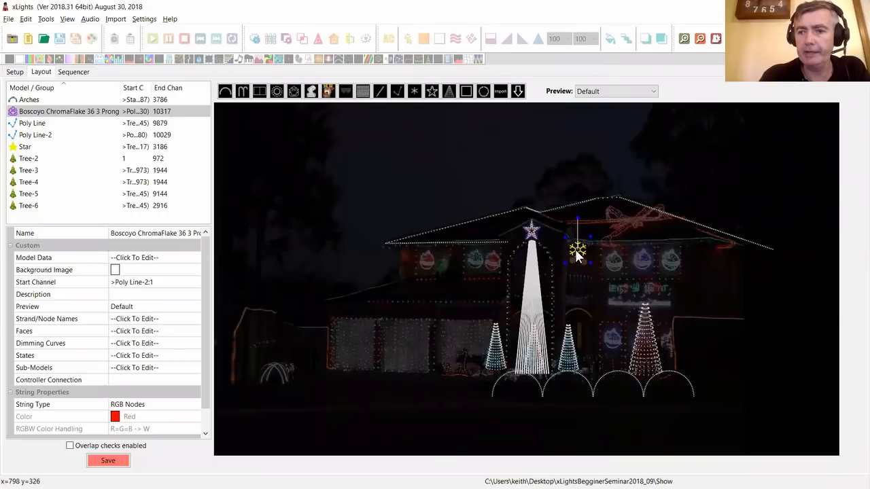
{"action": "left_click", "coordinate": [371, 168]}
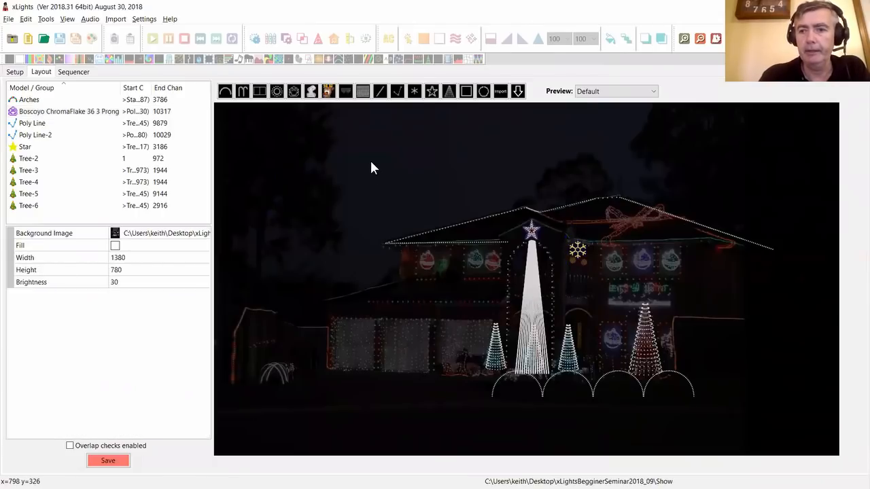
{"action": "left_click", "coordinate": [575, 253]}
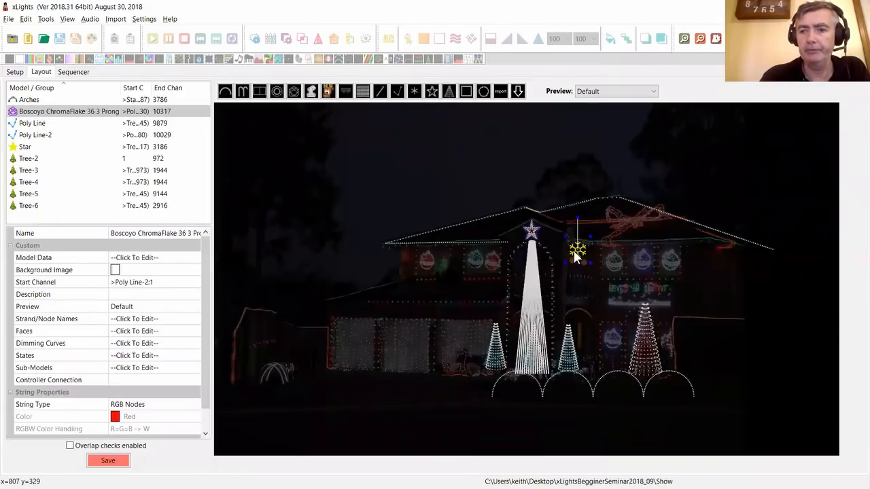
- Open the snowflake's model data and examine how its nodes are numbered across the grid
{"action": "left_click", "coordinate": [141, 261]}
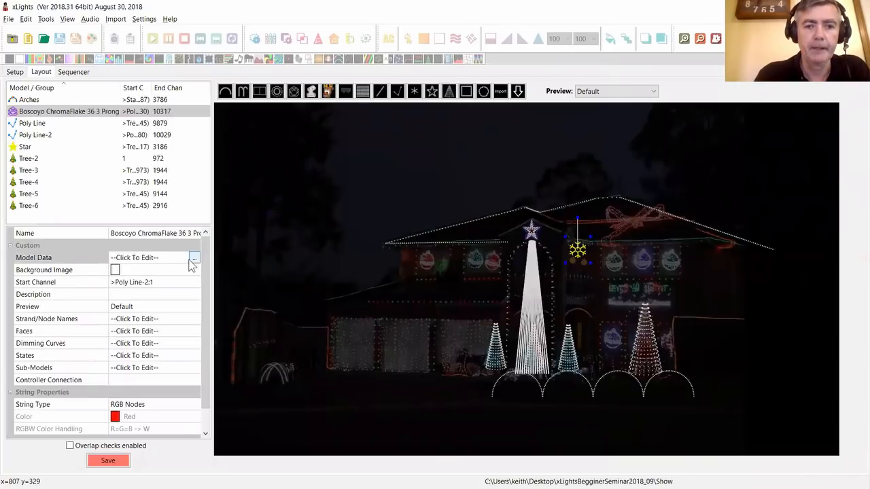
{"action": "left_click", "coordinate": [194, 258]}
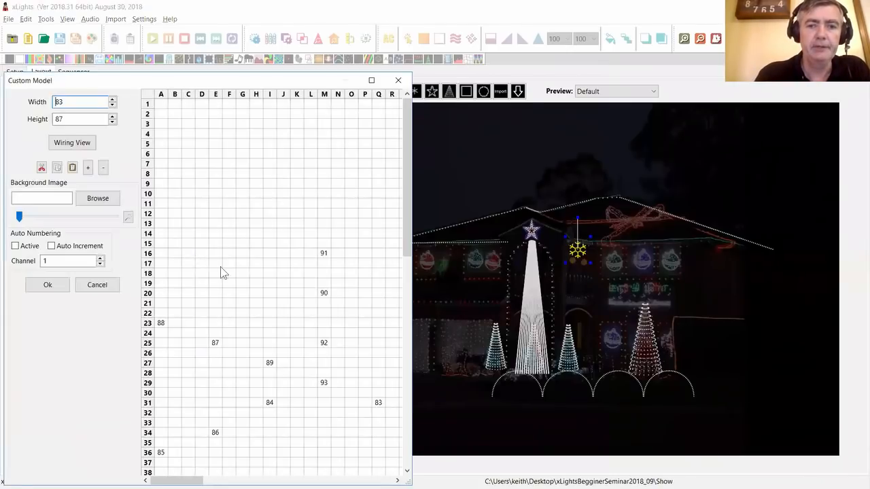
{"action": "left_click", "coordinate": [371, 81]}
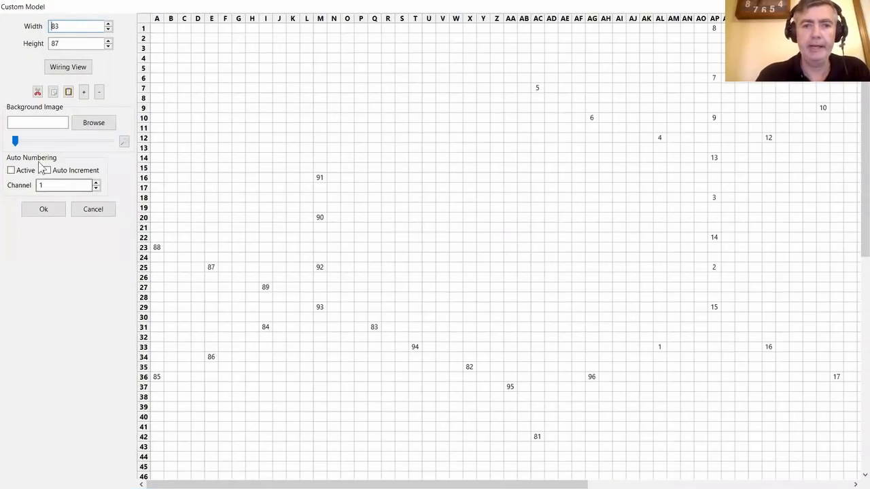
{"action": "left_click", "coordinate": [99, 92]}
{"action": "left_click", "coordinate": [100, 92]}
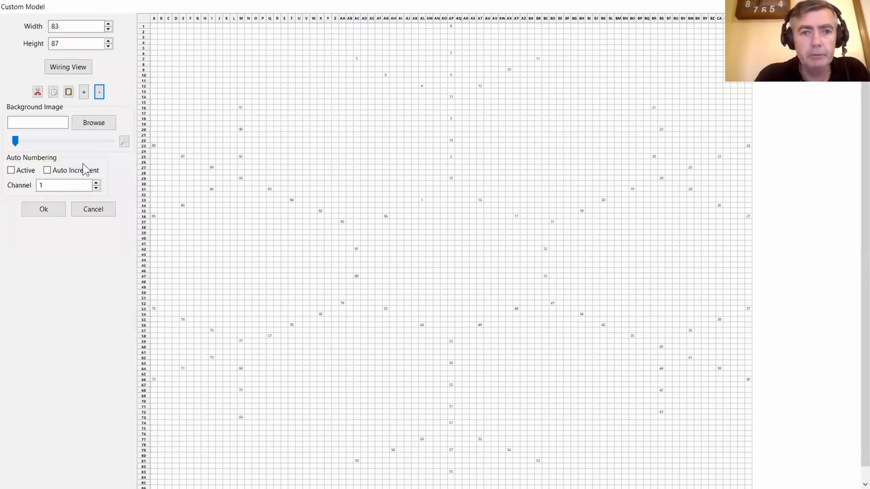
{"action": "left_click", "coordinate": [83, 92]}
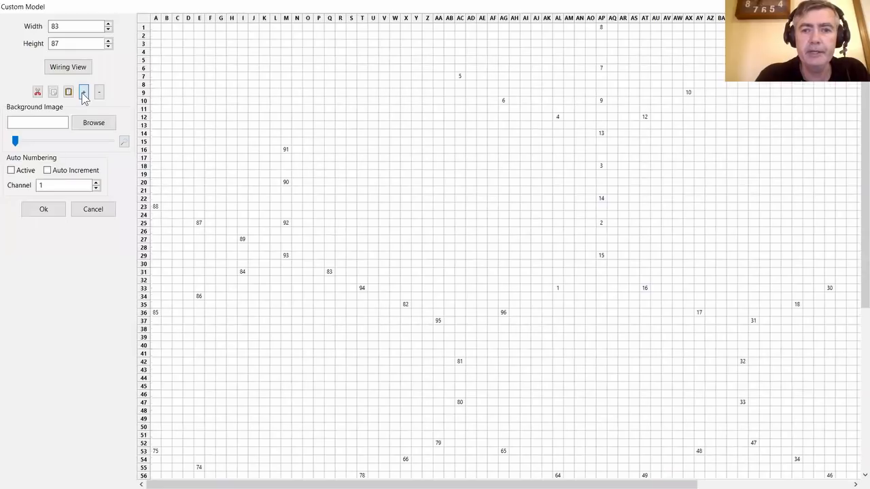
{"action": "left_click", "coordinate": [81, 92]}
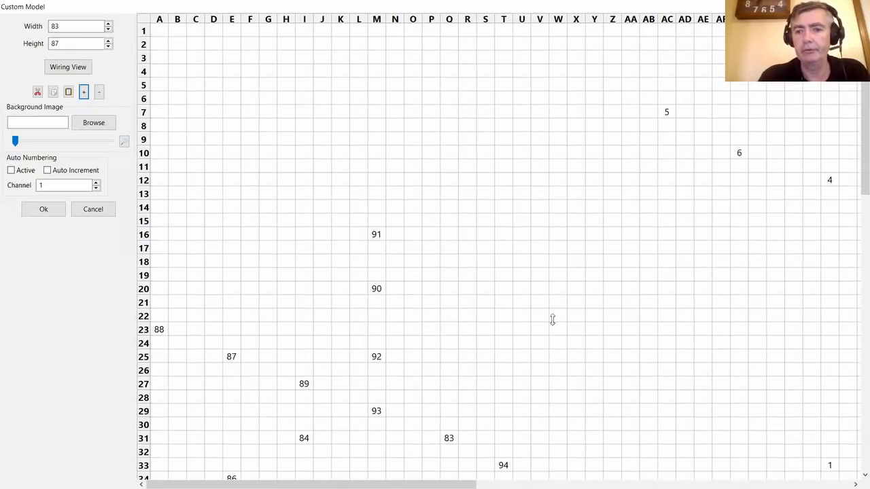
{"action": "scroll", "coordinate": [528, 322], "scroll_direction": "down", "scroll_amount": 3}
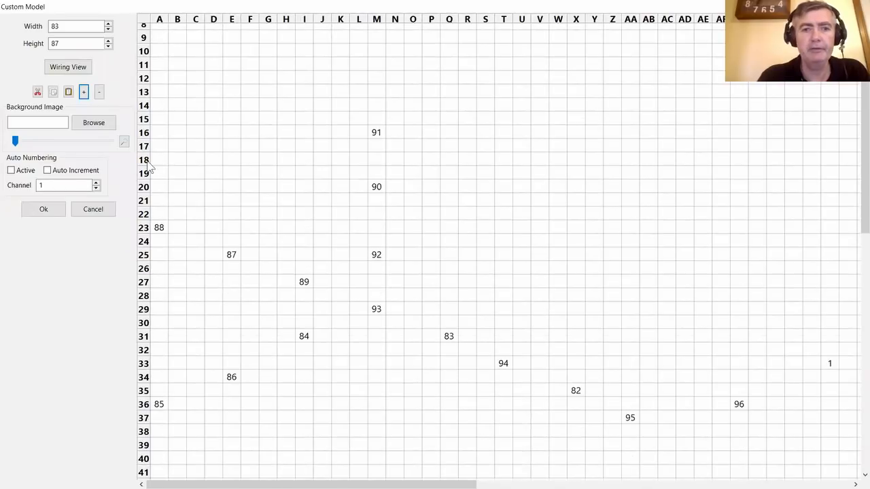
{"action": "left_click", "coordinate": [99, 92]}
{"action": "left_click", "coordinate": [100, 92]}
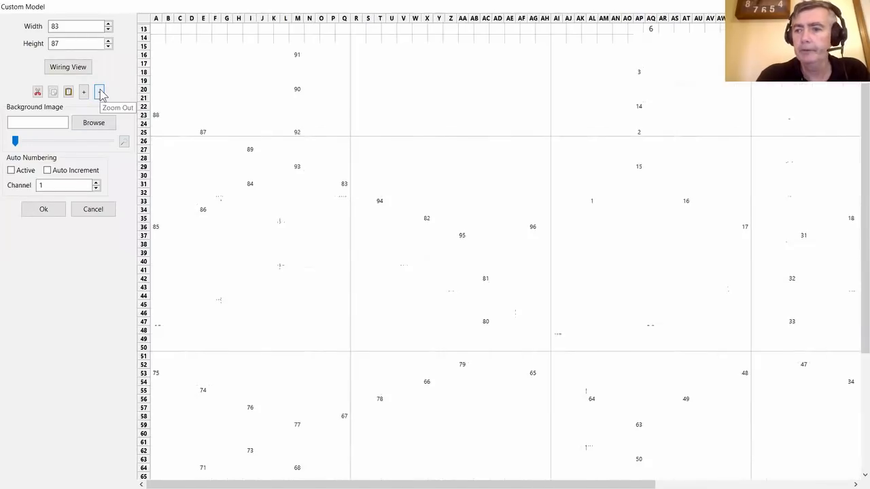
{"action": "left_click_drag", "start_coordinate": [670, 238], "coordinate": [589, 254]}
{"action": "left_click", "coordinate": [687, 252]}
{"action": "left_click_drag", "start_coordinate": [401, 484], "coordinate": [594, 484]}
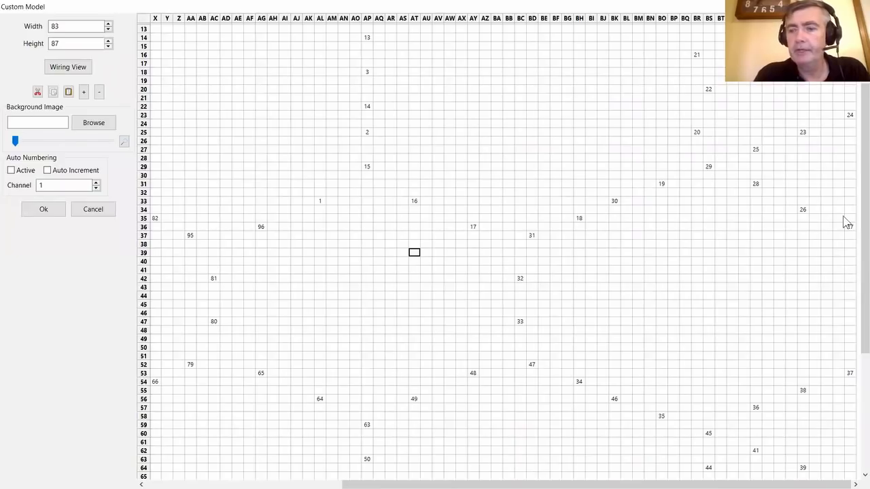
- Delete node 24 from the snowflake grid, compress the numbering of the remaining nodes and accept the edited model data
{"action": "left_click", "coordinate": [849, 115]}
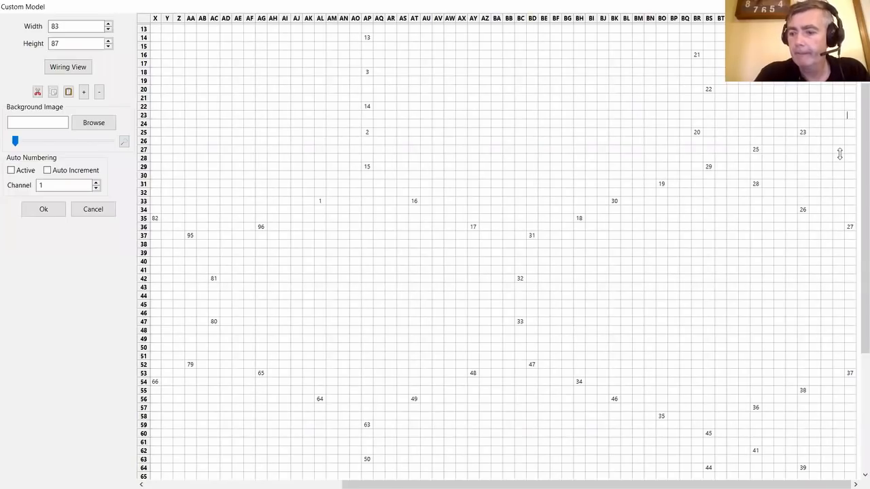
{"action": "left_click", "coordinate": [829, 159]}
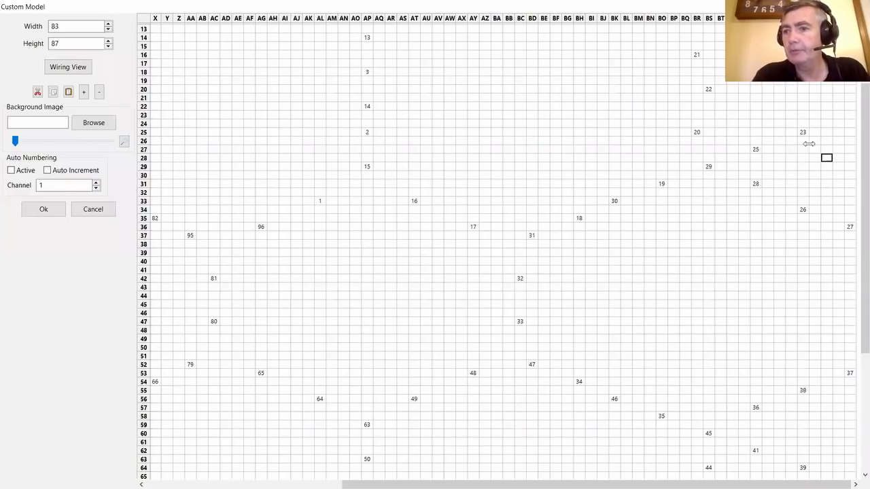
{"action": "right_click", "coordinate": [755, 151]}
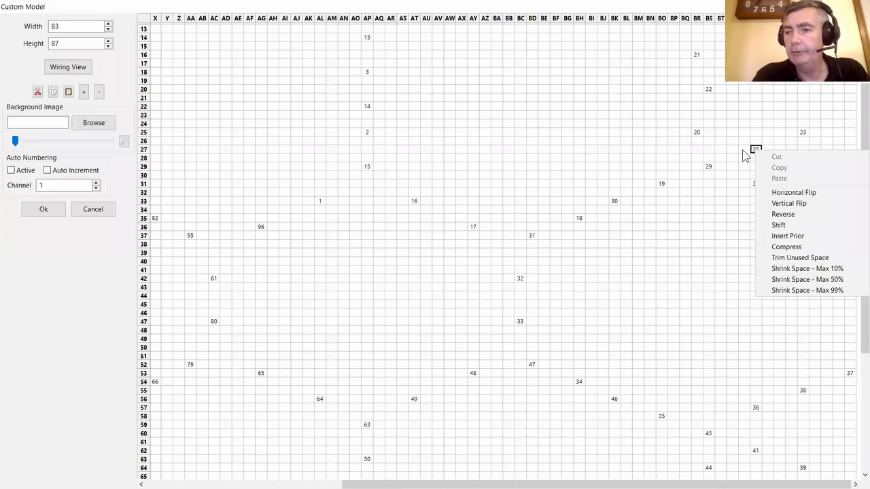
{"action": "left_click", "coordinate": [788, 246]}
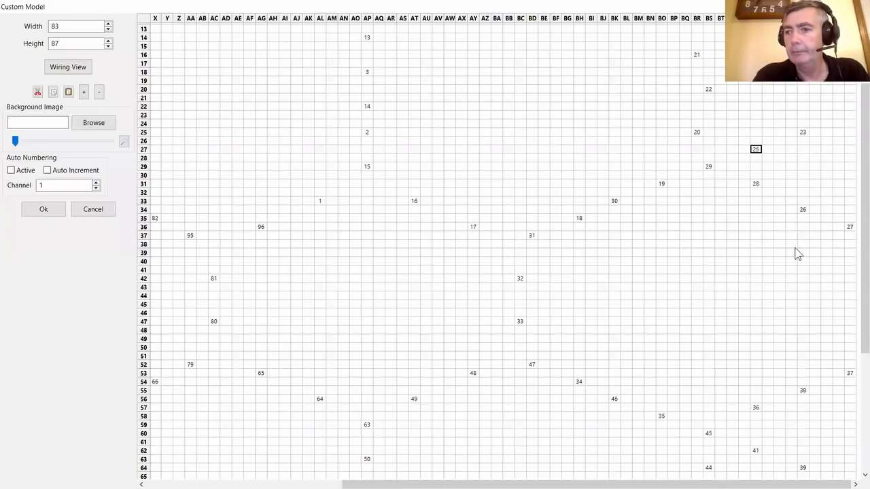
{"action": "left_click", "coordinate": [779, 158]}
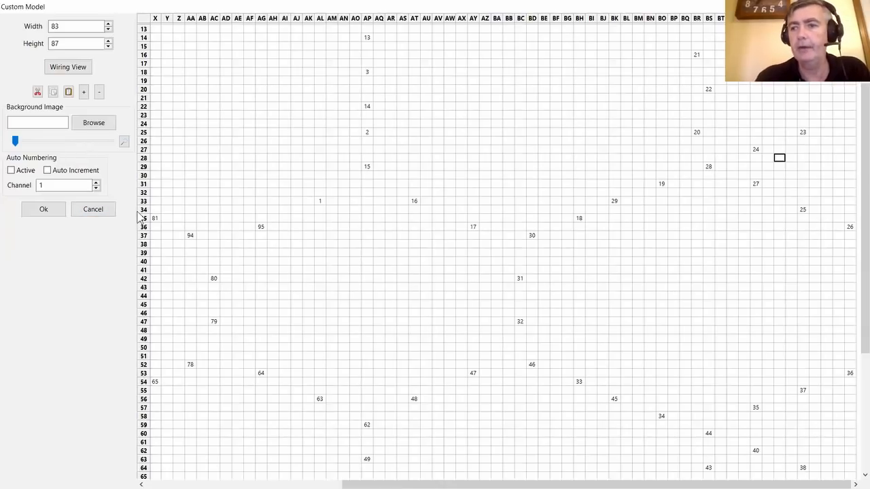
{"action": "left_click", "coordinate": [44, 209]}
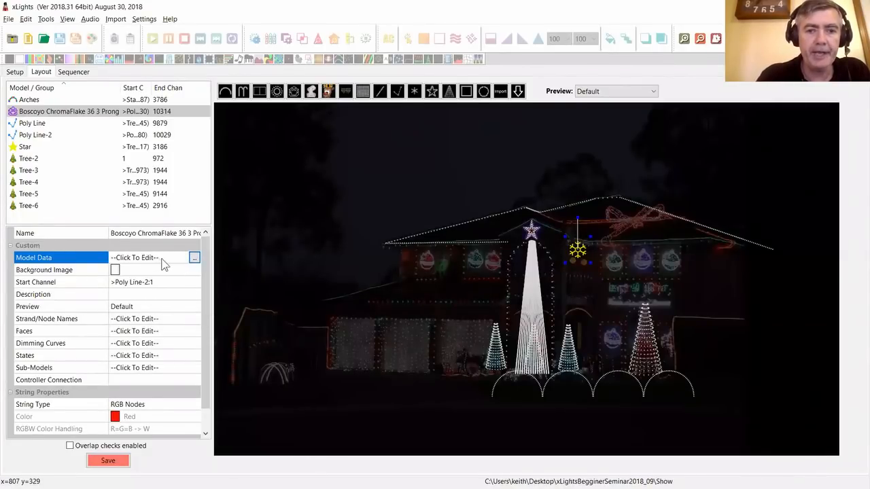
- Draw a new custom model in the empty sky beside the house and open its model data
{"action": "left_click", "coordinate": [294, 97]}
{"action": "left_click_drag", "start_coordinate": [304, 205], "coordinate": [339, 167]}
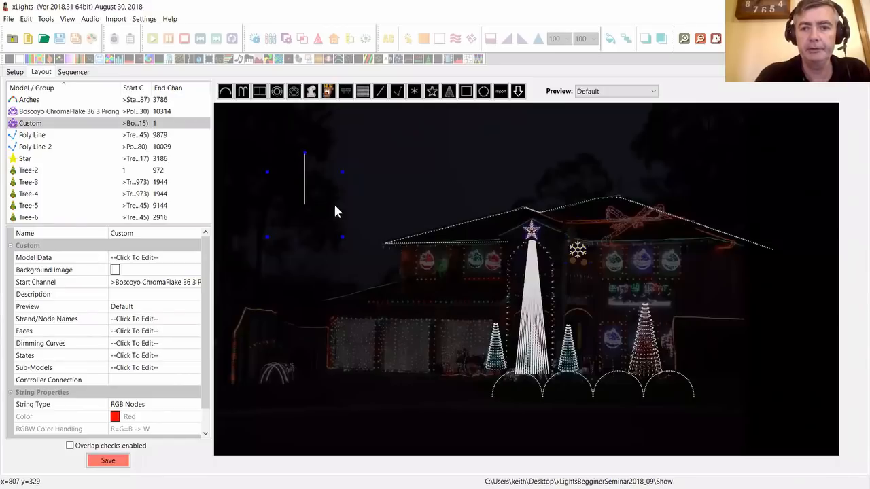
{"action": "left_click", "coordinate": [187, 258]}
{"action": "left_click", "coordinate": [195, 259]}
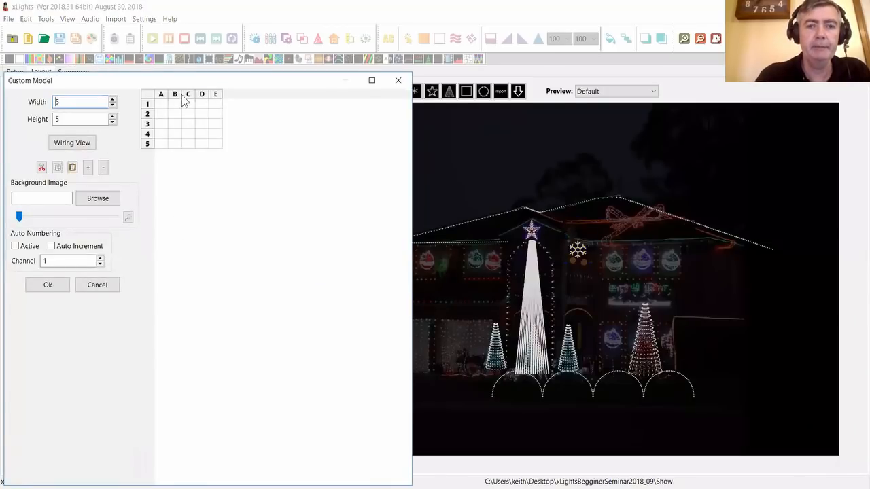
{"action": "left_click_drag", "start_coordinate": [204, 85], "coordinate": [326, 24]}
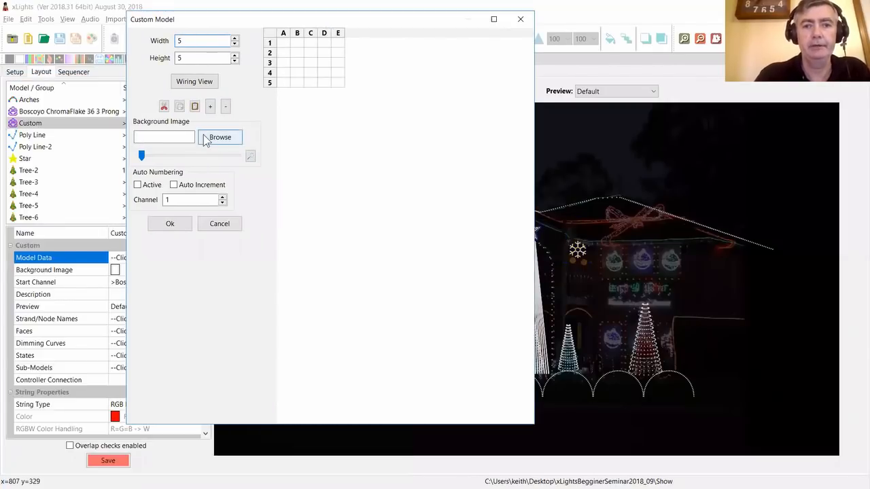
- Load PoliceMan.jpg from the Show folder as the background image of the custom model's grid
{"action": "left_click", "coordinate": [224, 142]}
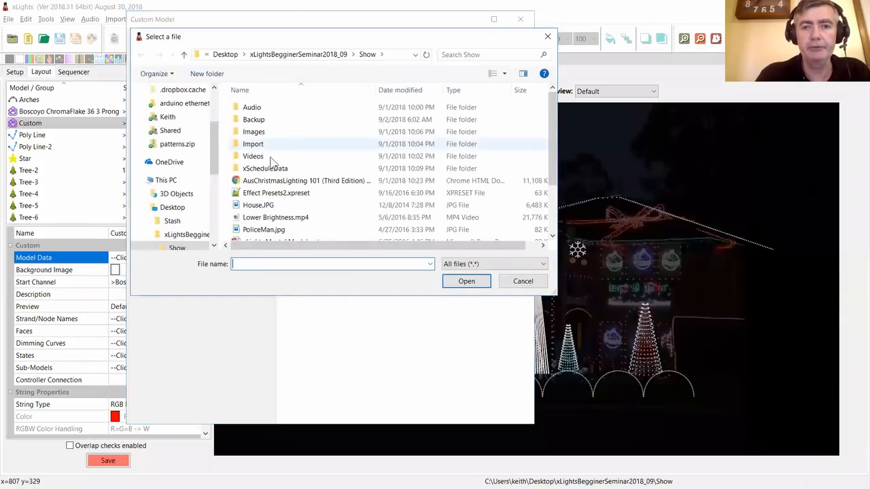
{"action": "left_click", "coordinate": [265, 230]}
{"action": "left_click", "coordinate": [478, 284]}
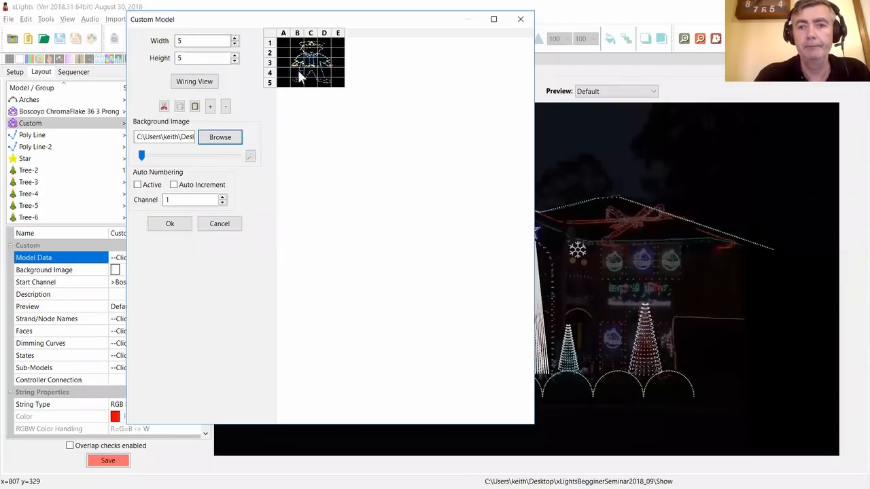
- Set the custom model grid to width 25 and height 40, and enlarge the editor window
{"action": "double_click", "coordinate": [200, 43]}
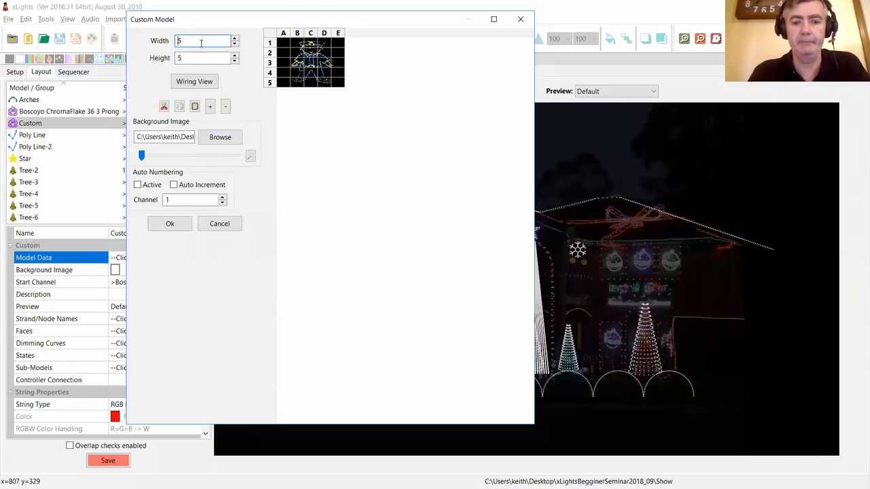
{"action": "key", "text": "Tab"}
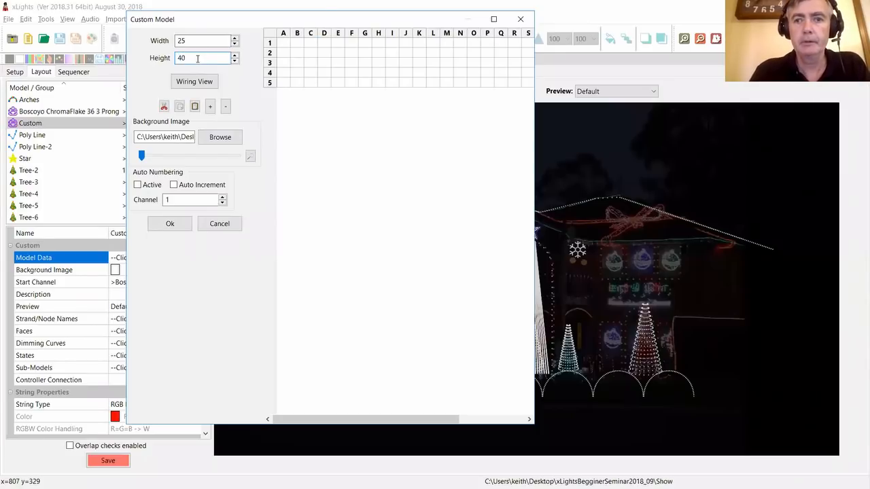
{"action": "key", "text": "Tab"}
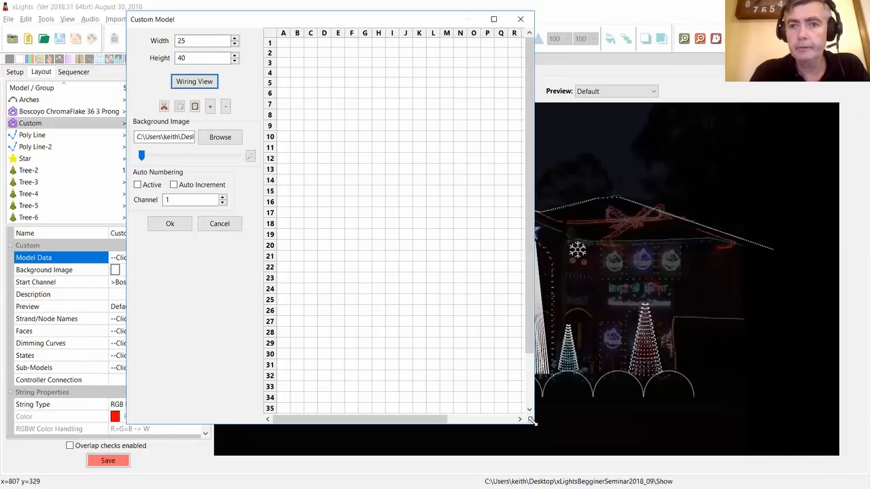
{"action": "left_click_drag", "start_coordinate": [532, 420], "coordinate": [776, 451]}
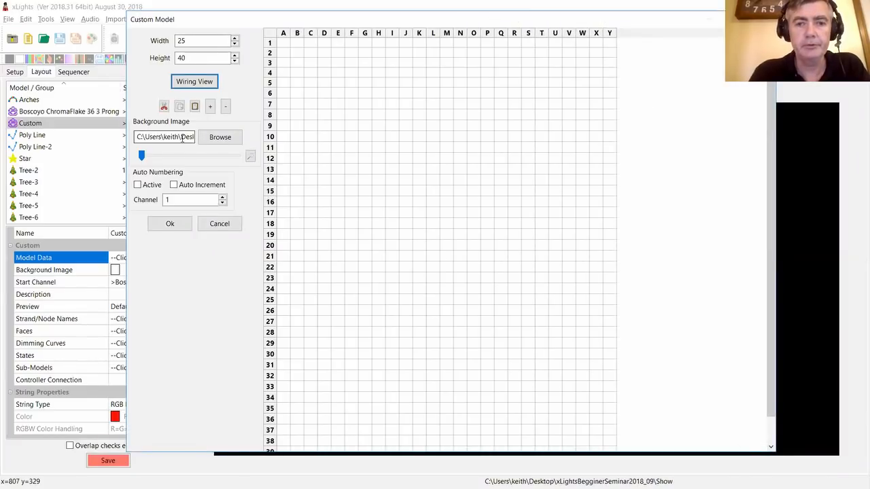
- Try to reload PoliceMan.jpg as the grid background, and close the model editor without accepting the changes
{"action": "mouse_move", "coordinate": [142, 156]}
{"action": "left_mouse_down"}
{"action": "mouse_move", "coordinate": [153, 158]}
{"action": "mouse_move", "coordinate": [133, 157]}
{"action": "left_mouse_up"}
{"action": "left_click", "coordinate": [220, 142]}
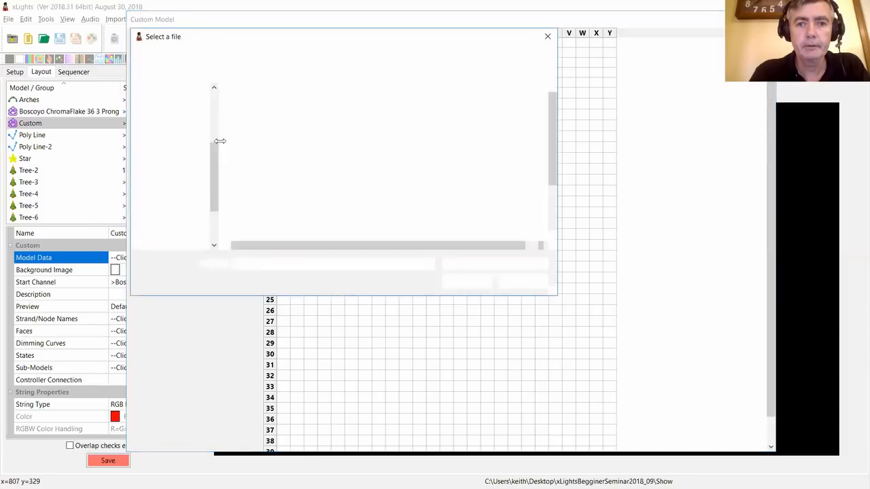
{"action": "left_click", "coordinate": [262, 229]}
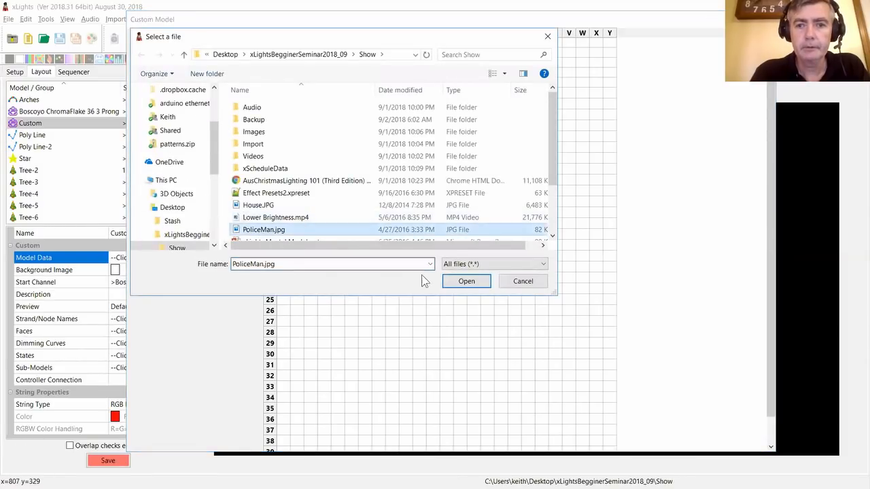
{"action": "left_click", "coordinate": [460, 282]}
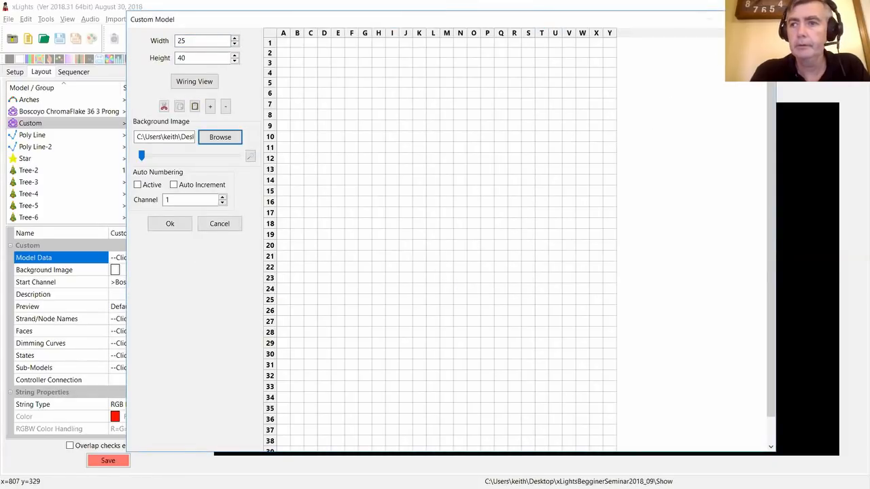
{"action": "left_click", "coordinate": [760, 19]}
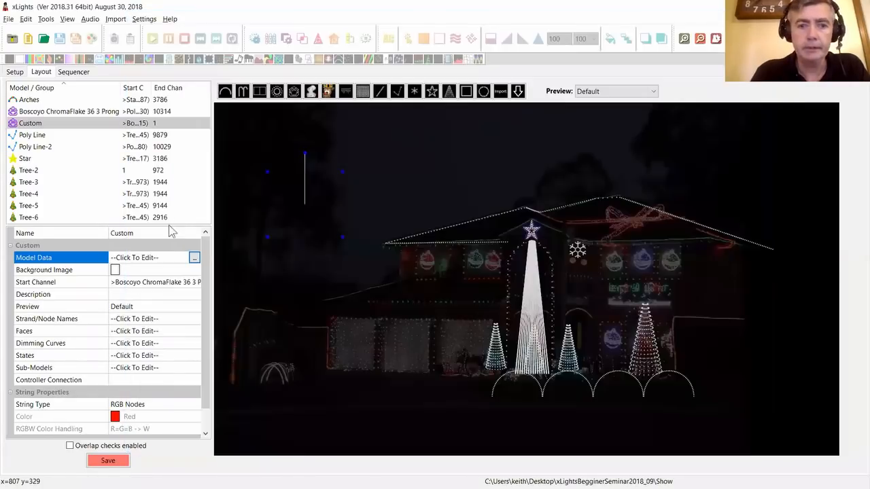
- Reopen the custom model's data and set its grid to width 25 and height 40 before choosing any background
{"action": "left_click", "coordinate": [193, 258]}
{"action": "left_click", "coordinate": [93, 198]}
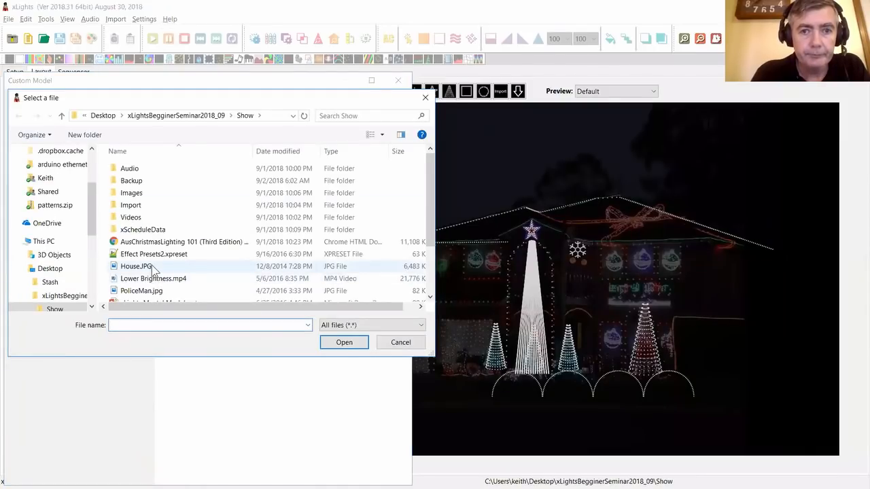
{"action": "left_click", "coordinate": [425, 97]}
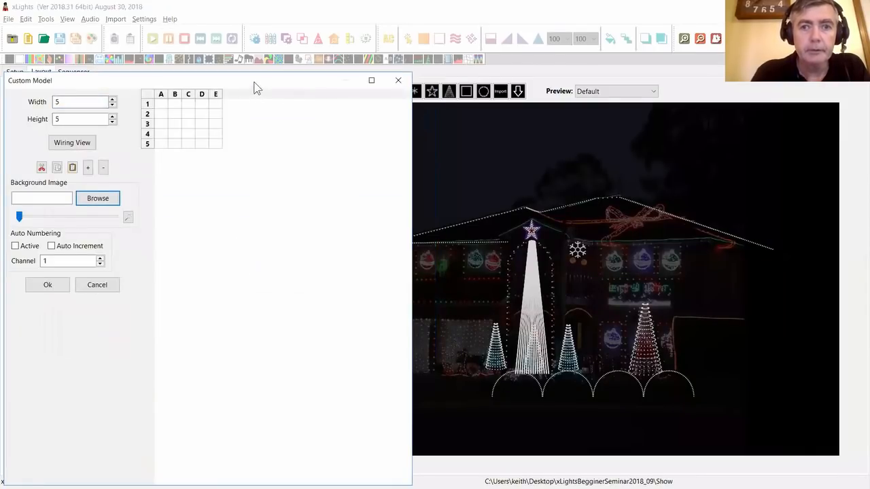
{"action": "left_click_drag", "start_coordinate": [418, 45], "coordinate": [422, 26]}
{"action": "left_click", "coordinate": [303, 51]}
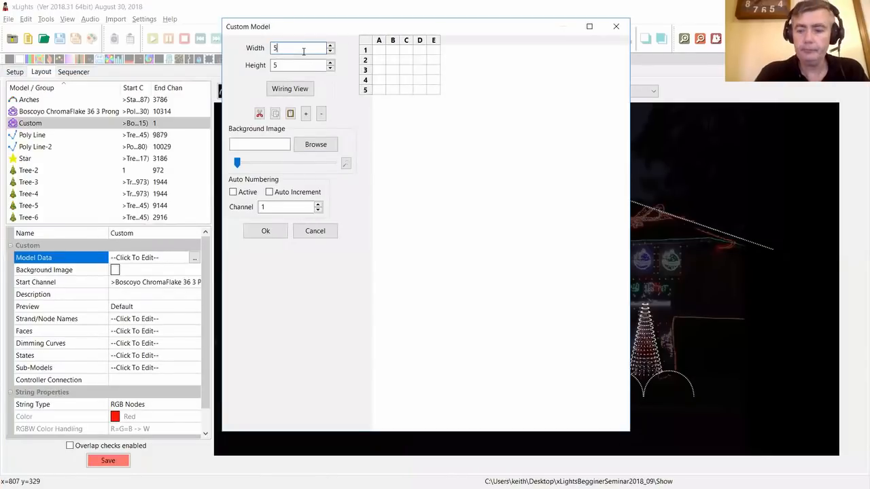
{"action": "type", "text": "2"}
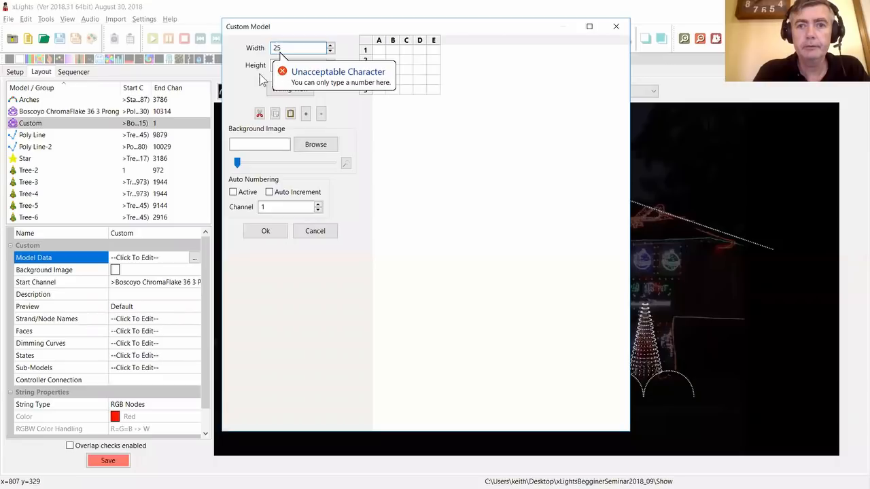
{"action": "left_click", "coordinate": [284, 66]}
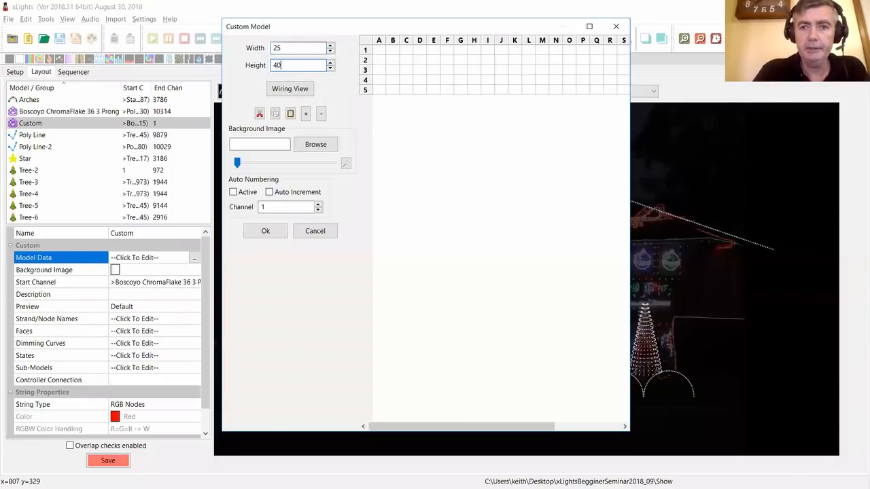
{"action": "type", "text": "40"}
{"action": "key", "text": "Tab"}
- Load PoliceMan.jpg as the background of the 25 by 40 grid, widen the editor and accept the model data
{"action": "left_click", "coordinate": [315, 144]}
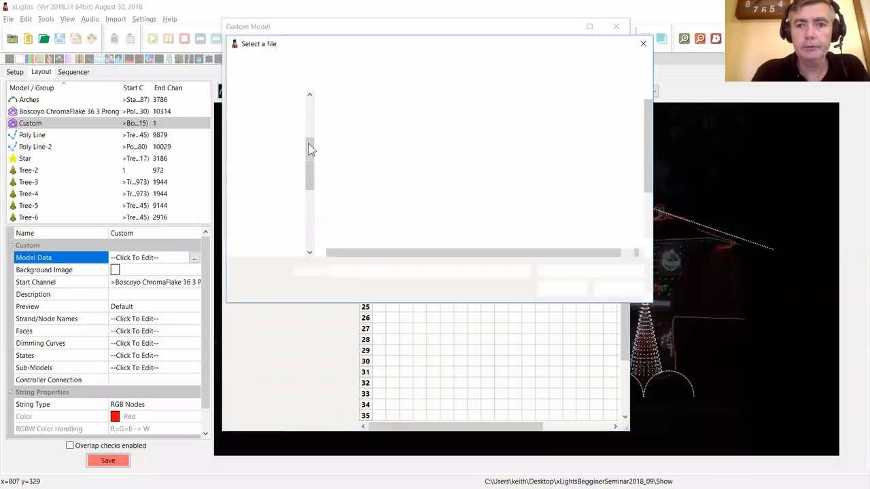
{"action": "left_click", "coordinate": [359, 237]}
{"action": "left_click", "coordinate": [562, 288]}
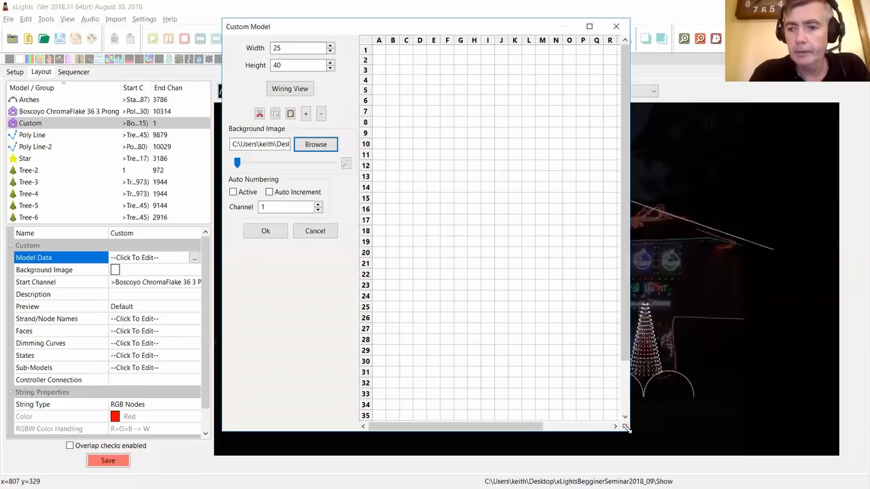
{"action": "left_click_drag", "start_coordinate": [629, 429], "coordinate": [818, 443]}
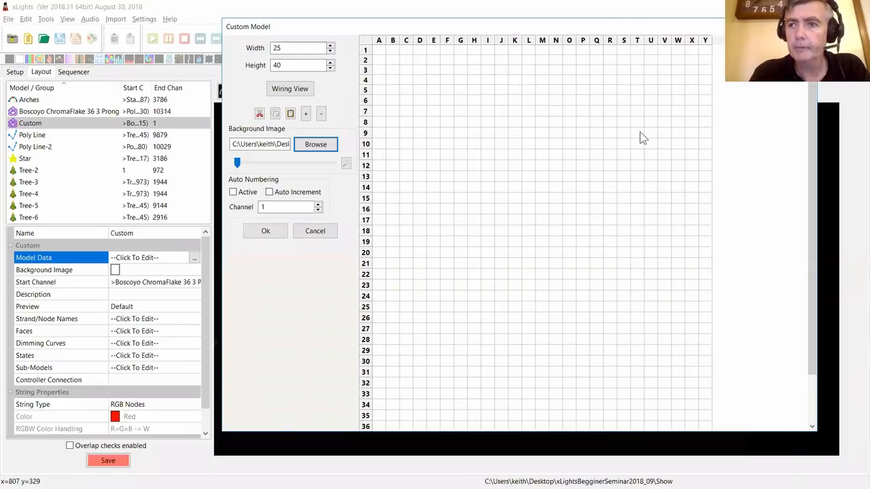
{"action": "left_click", "coordinate": [265, 230]}
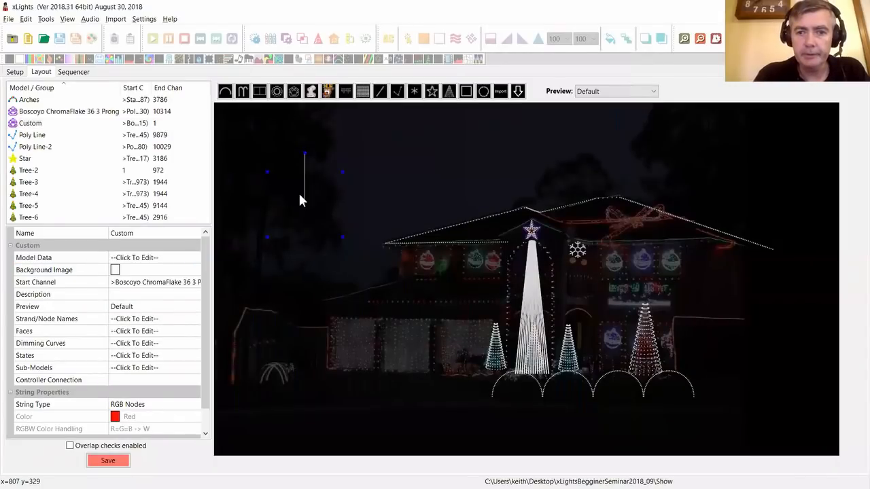
- Replace the custom model with a newly drawn one in the sky and set its background image property to PoliceMan.jpg
{"action": "key", "text": "Delete"}
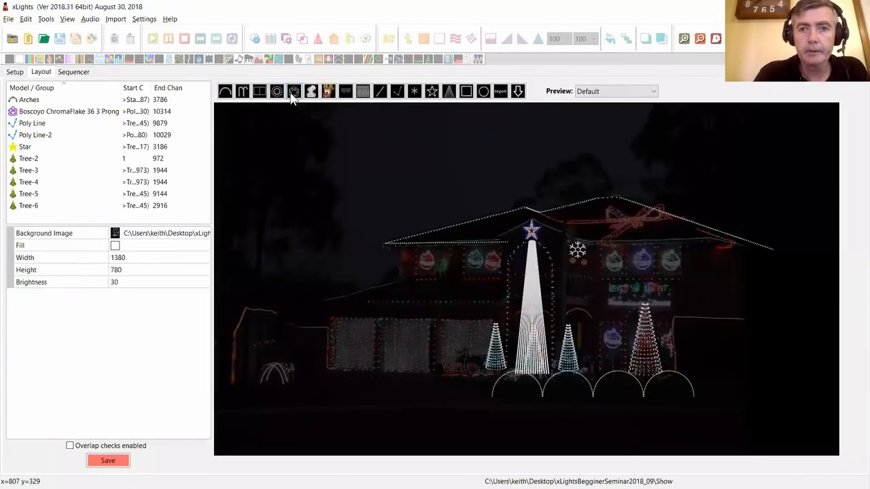
{"action": "left_click", "coordinate": [266, 236]}
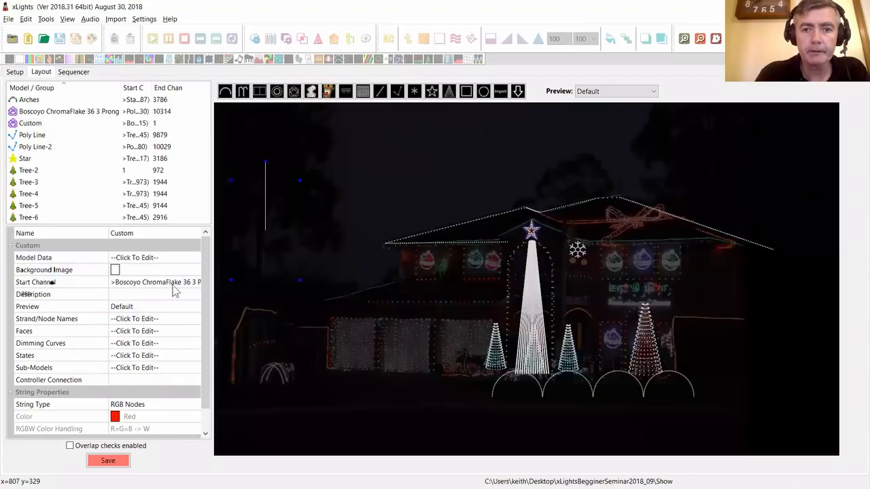
{"action": "left_click", "coordinate": [144, 271]}
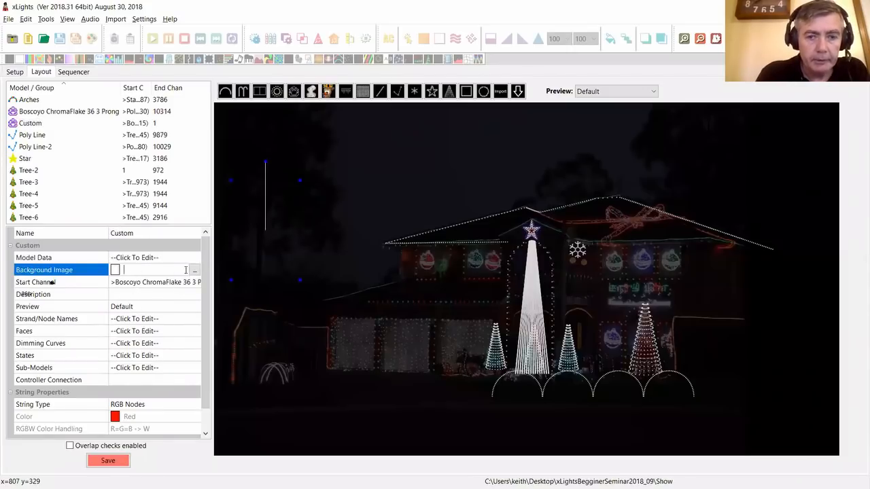
{"action": "left_click", "coordinate": [194, 270]}
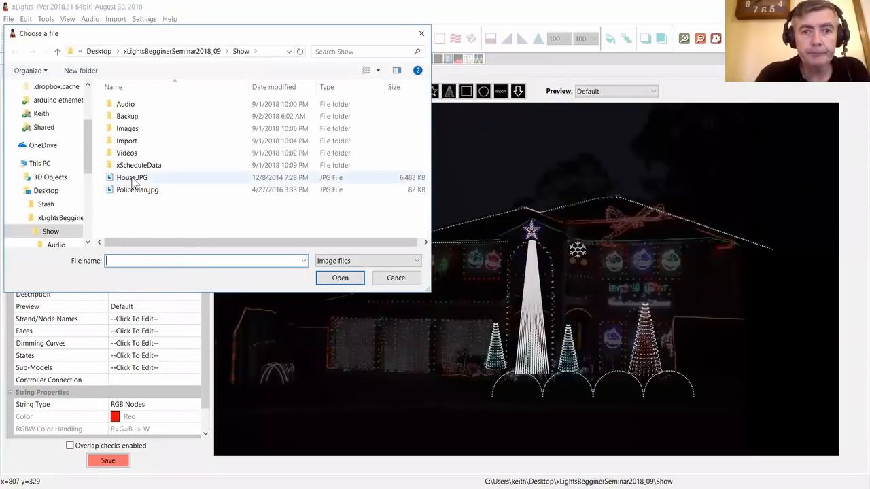
{"action": "left_click", "coordinate": [151, 190]}
{"action": "left_click", "coordinate": [343, 282]}
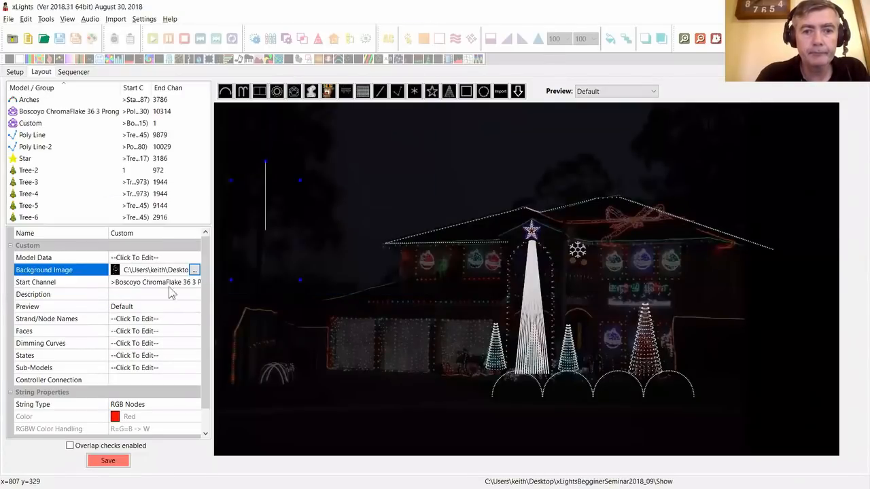
- Open the redrawn model's data and set its grid to width 25 and height 40
{"action": "left_click", "coordinate": [168, 260]}
{"action": "left_click", "coordinate": [195, 258]}
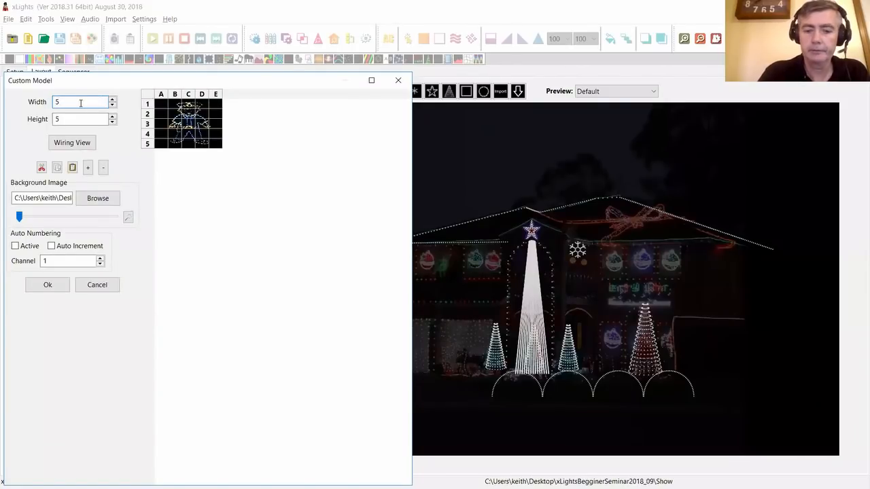
{"action": "type", "text": "2"}
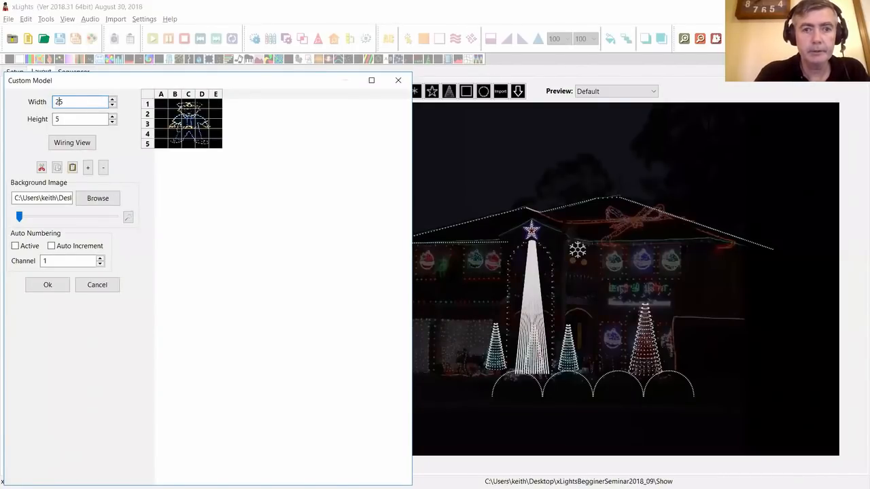
{"action": "type", "text": "5"}
{"action": "key", "text": "Tab"}
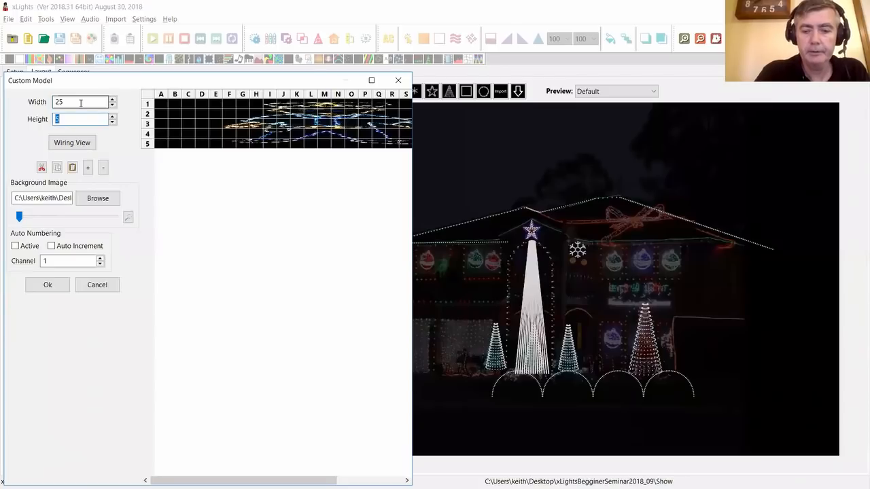
{"action": "key", "text": "Tab"}
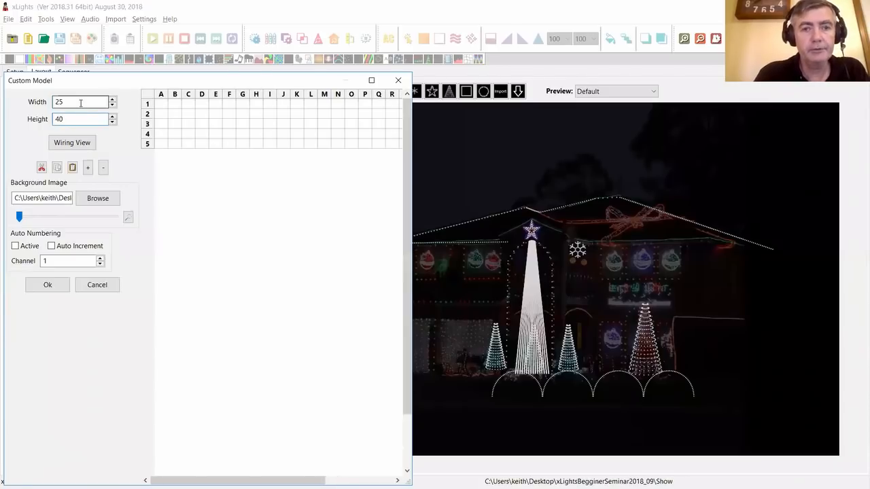
- Set the grid height back to 5 and close the model editor without accepting the changes
{"action": "left_click", "coordinate": [61, 121]}
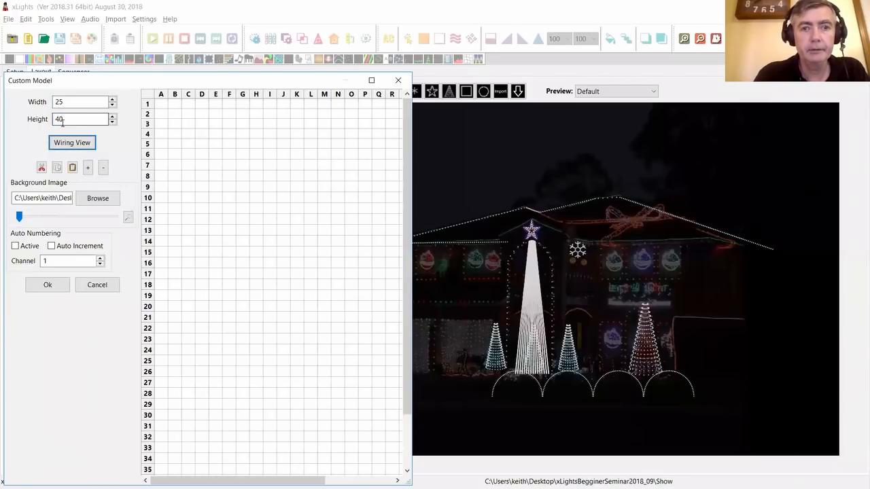
{"action": "left_click", "coordinate": [84, 121]}
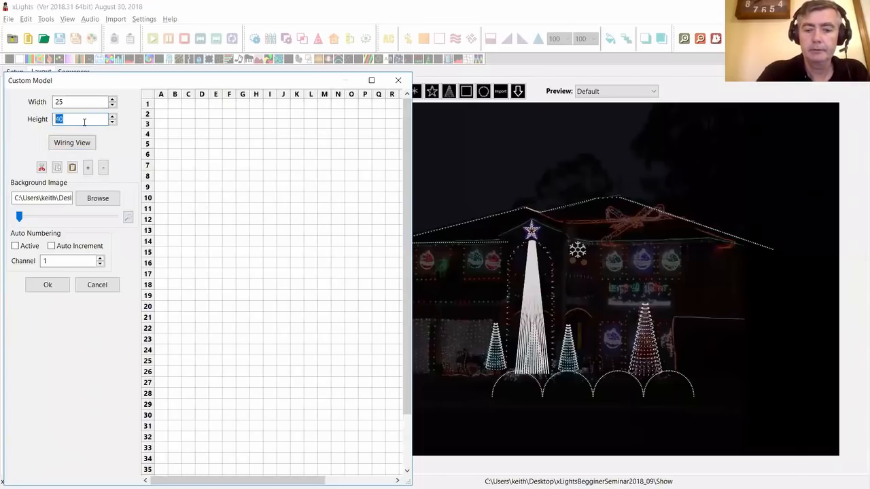
{"action": "type", "text": "5"}
{"action": "key", "text": "Tab"}
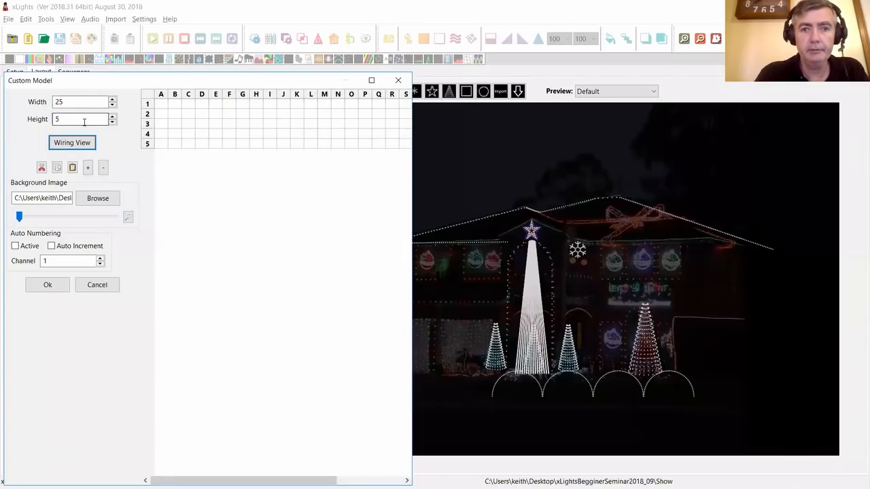
{"action": "left_click", "coordinate": [60, 198]}
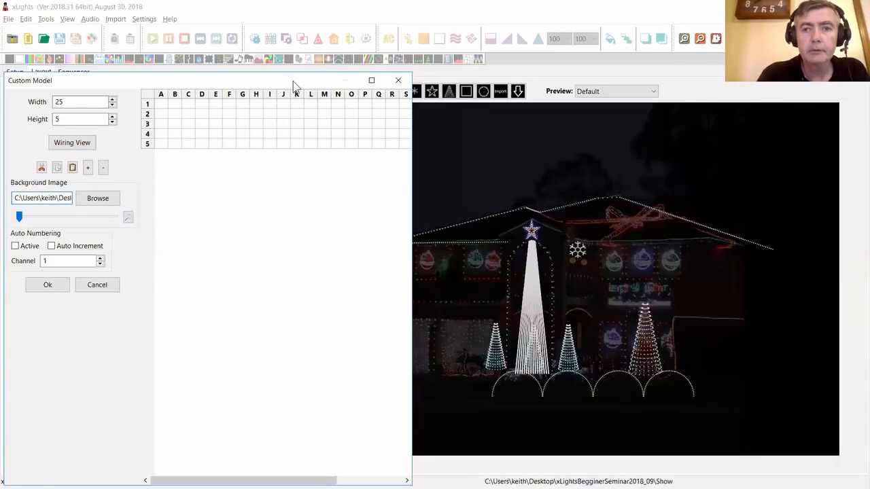
{"action": "left_click_drag", "start_coordinate": [295, 87], "coordinate": [474, 51]}
{"action": "left_click", "coordinate": [576, 47]}
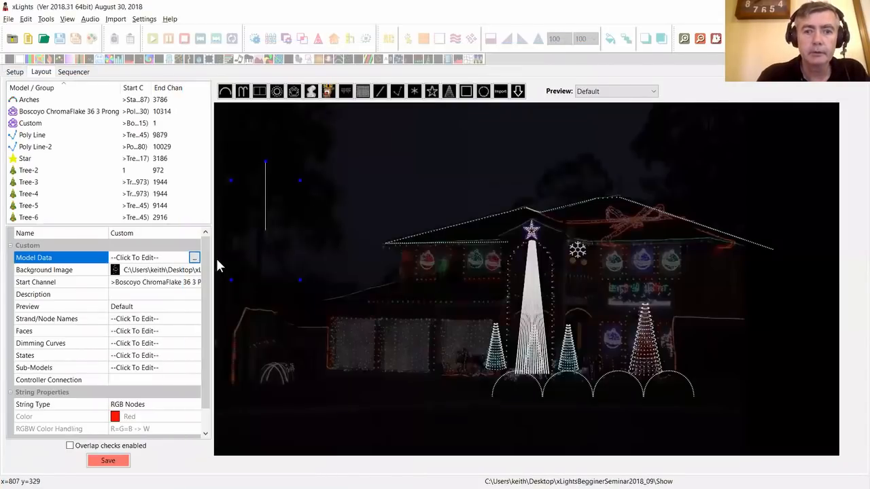
- Delete the selected custom model and draw a fresh custom model in the dark sky beside the house
{"action": "key", "text": "Delete"}
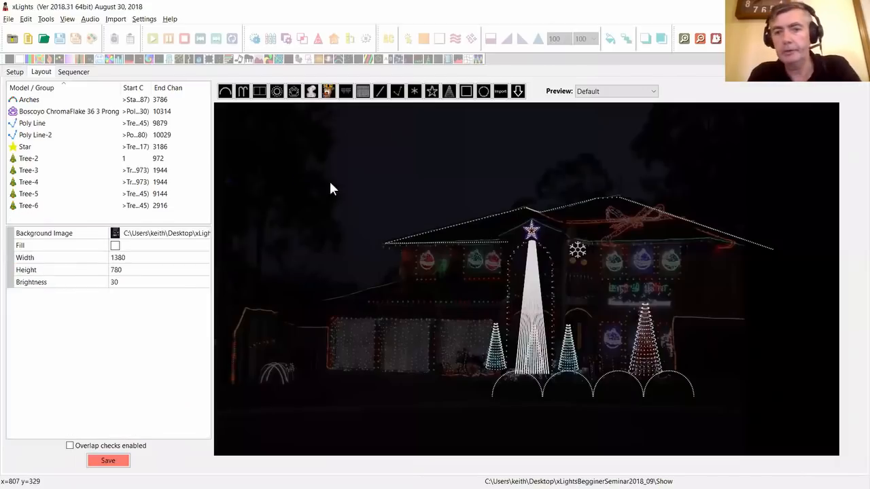
{"action": "left_click", "coordinate": [294, 91]}
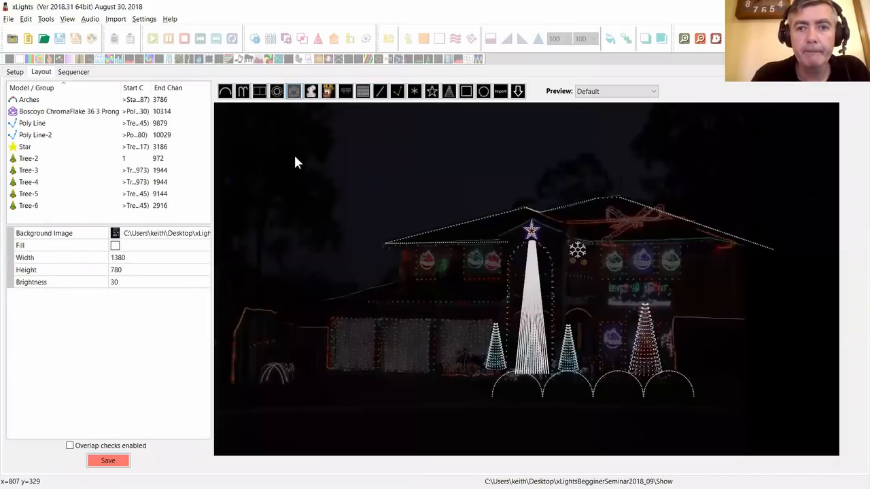
{"action": "left_click", "coordinate": [285, 202]}
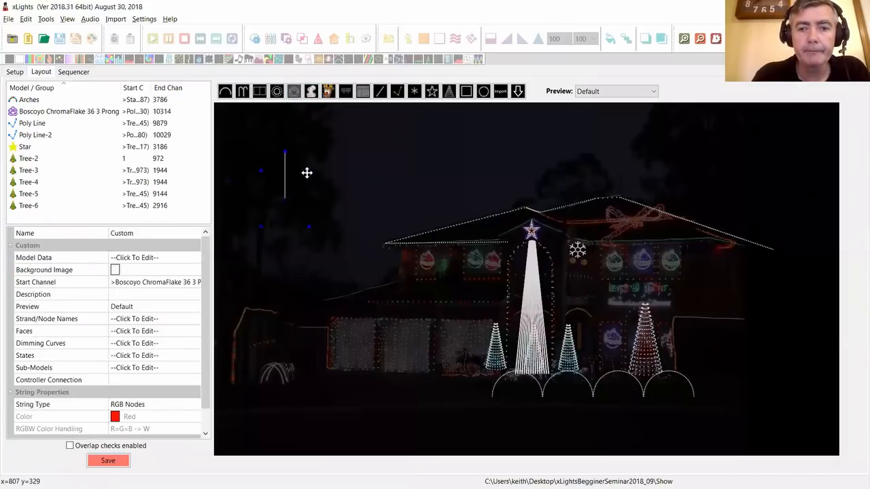
- Set the new custom model's data grid to width 25 and height 40 and accept it
{"action": "left_click", "coordinate": [183, 261]}
{"action": "left_click", "coordinate": [194, 258]}
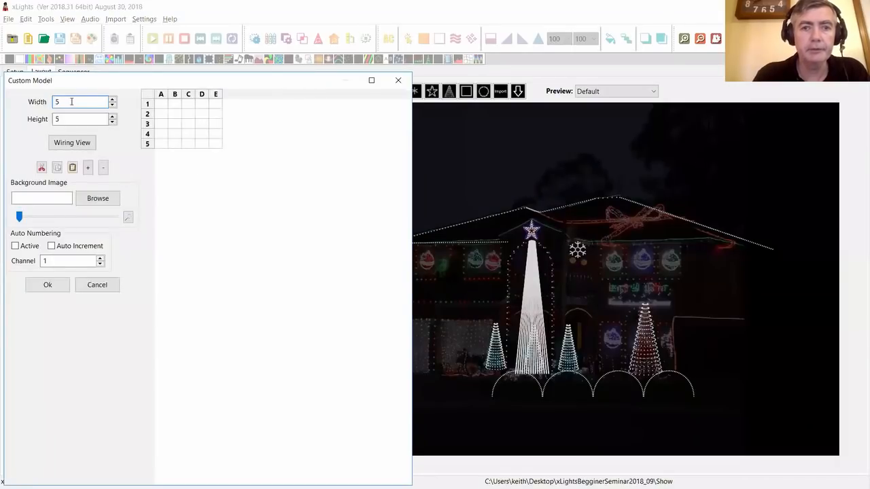
{"action": "type", "text": "2"}
{"action": "left_click", "coordinate": [59, 119]}
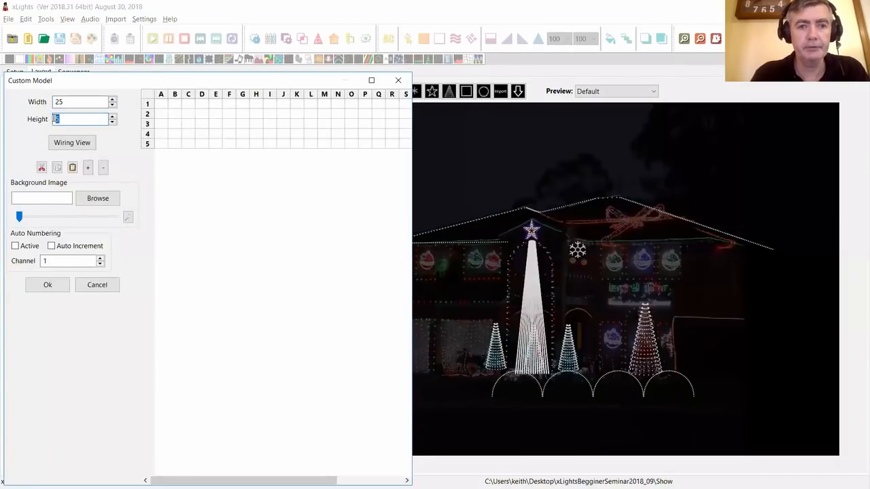
{"action": "key", "text": "Tab"}
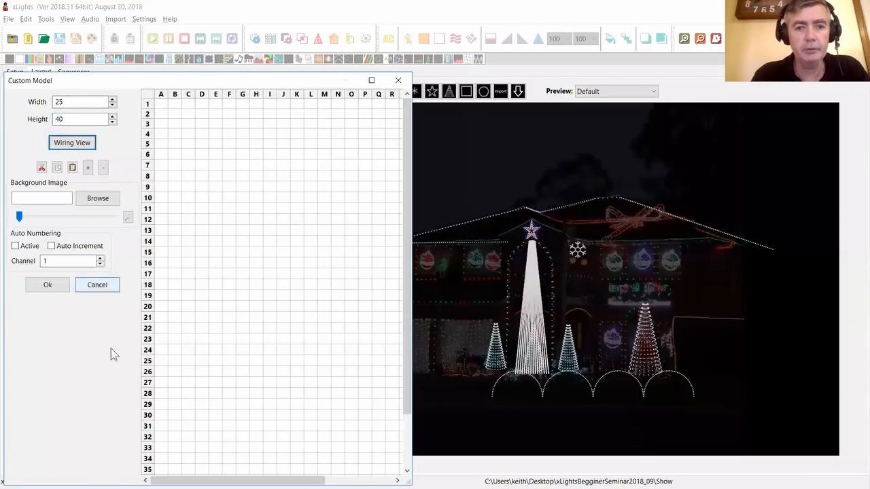
{"action": "left_click", "coordinate": [48, 285]}
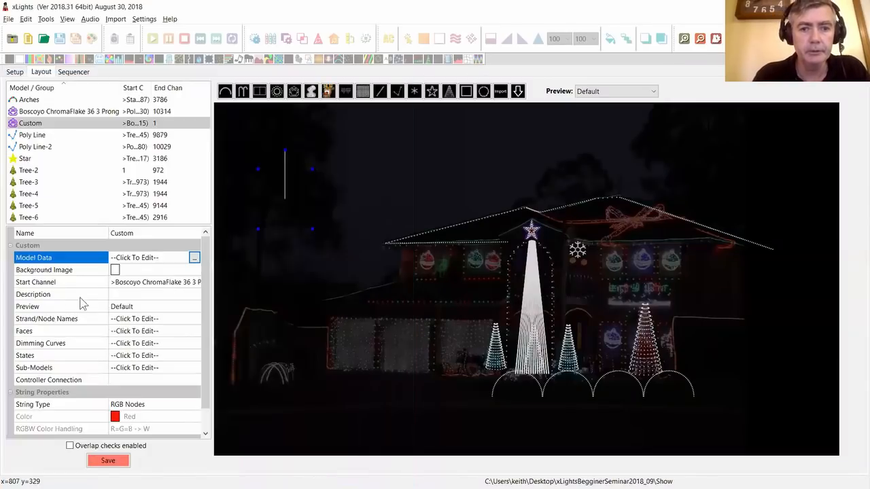
- Set the custom model's background image property to PoliceMan.jpg from the Show folder
{"action": "left_click", "coordinate": [193, 270]}
{"action": "left_click", "coordinate": [195, 272]}
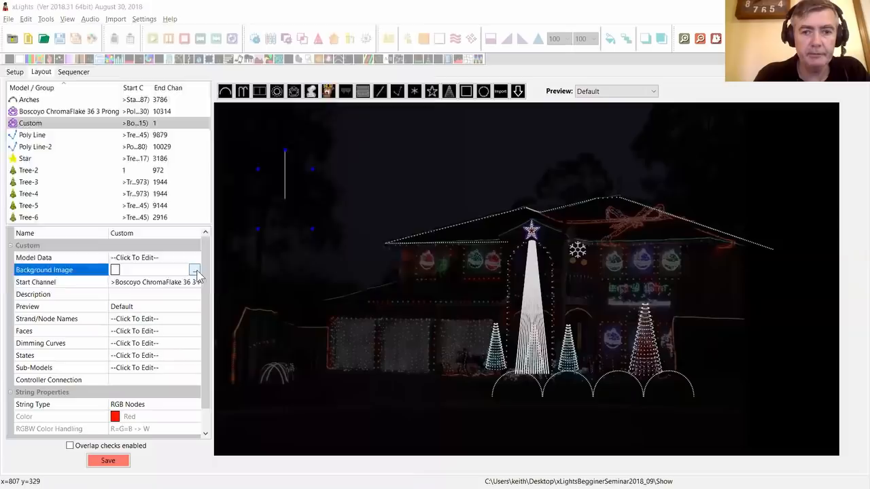
{"action": "left_click", "coordinate": [136, 190]}
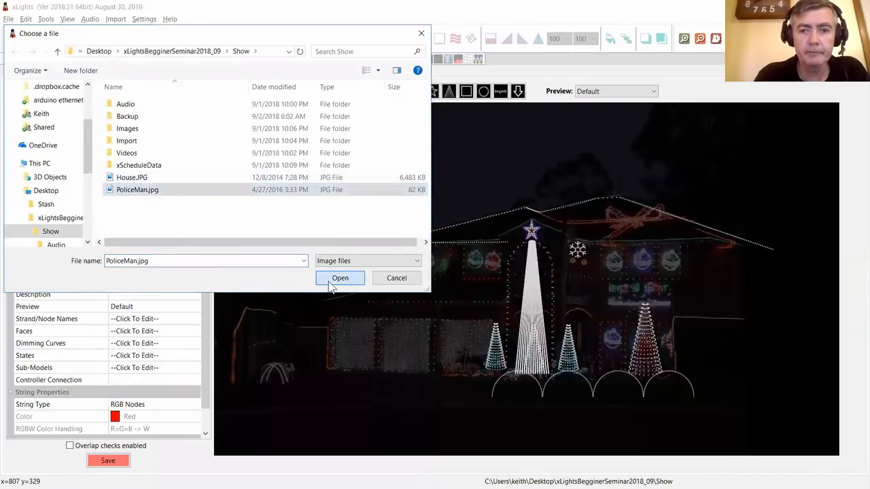
{"action": "left_click", "coordinate": [340, 278]}
- Reopen the custom model's data in a maximized editor and lighten the policeman background image to a washed-out brightness
{"action": "left_click", "coordinate": [195, 260]}
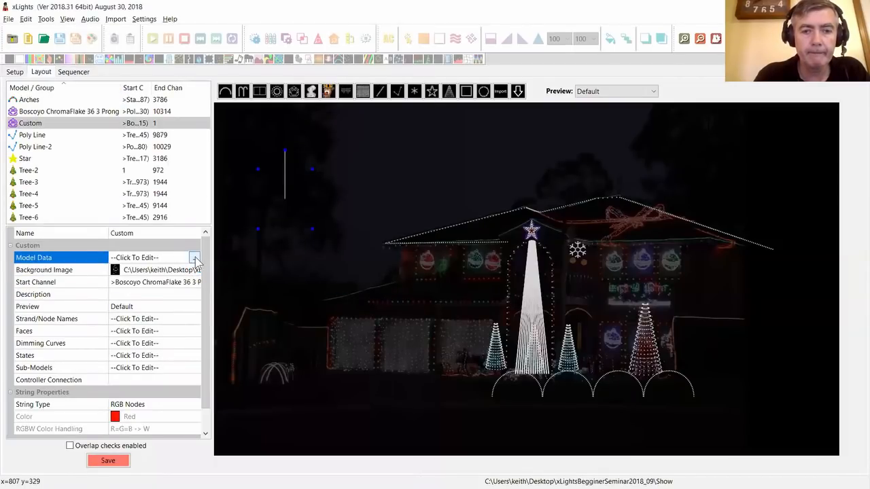
{"action": "left_click", "coordinate": [194, 259]}
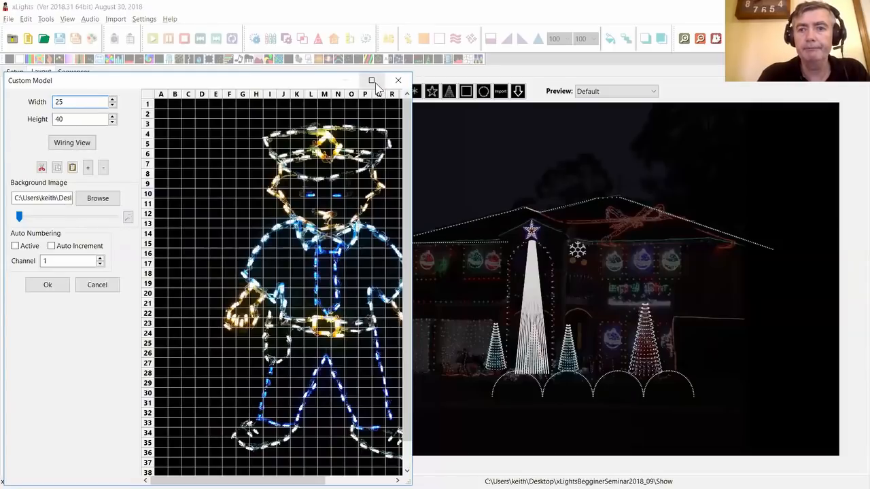
{"action": "left_click", "coordinate": [371, 81]}
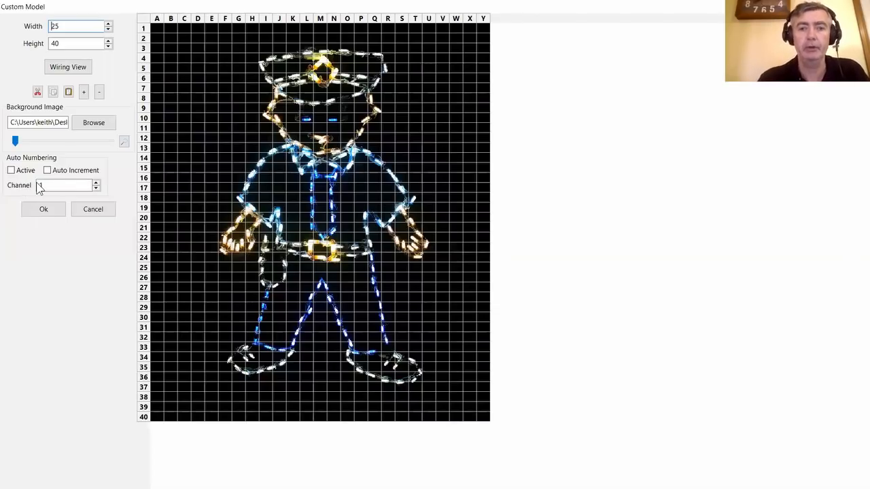
{"action": "left_click_drag", "start_coordinate": [15, 141], "coordinate": [78, 142]}
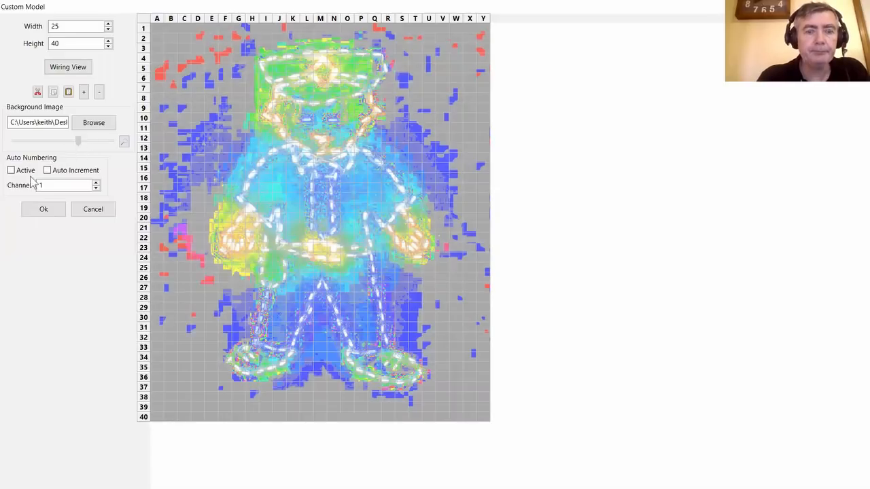
- Activate auto numbering with channel 1 and mark cells along the policeman's hat outline, from J4 around to the left side of the face
{"action": "left_click", "coordinate": [11, 170]}
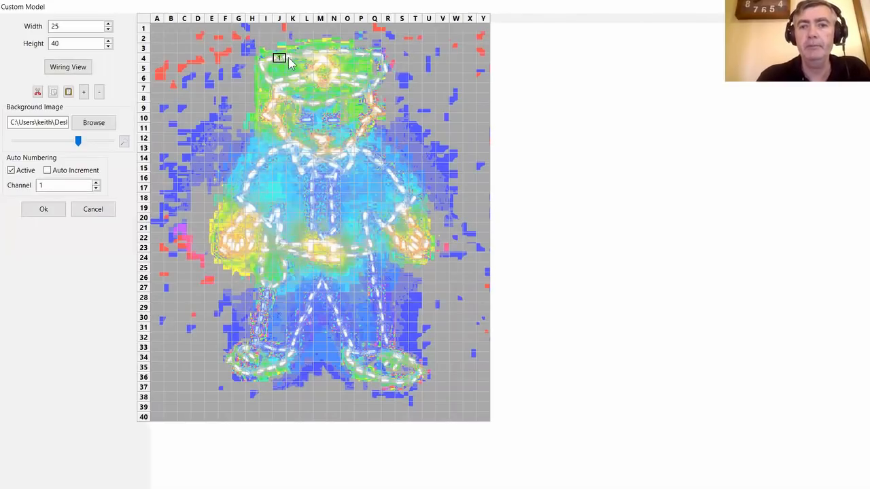
{"action": "left_click", "coordinate": [306, 58]}
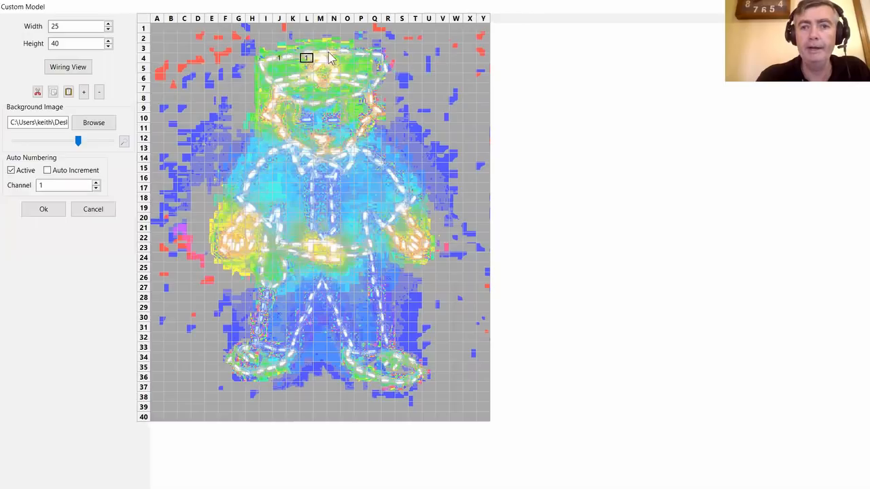
{"action": "left_click", "coordinate": [360, 57]}
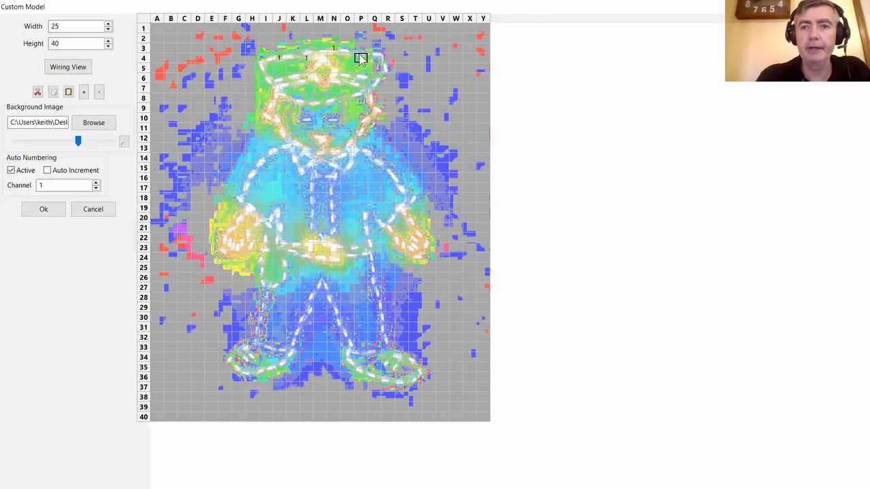
{"action": "left_click", "coordinate": [375, 77]}
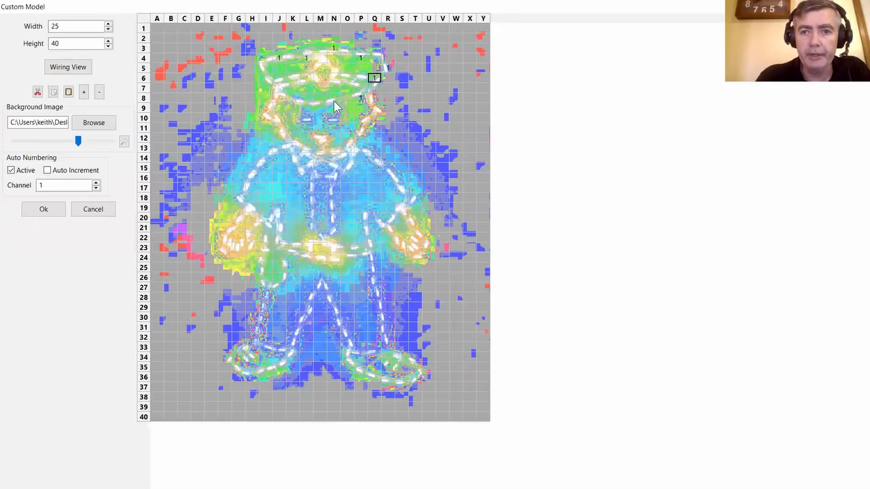
{"action": "left_click", "coordinate": [293, 99]}
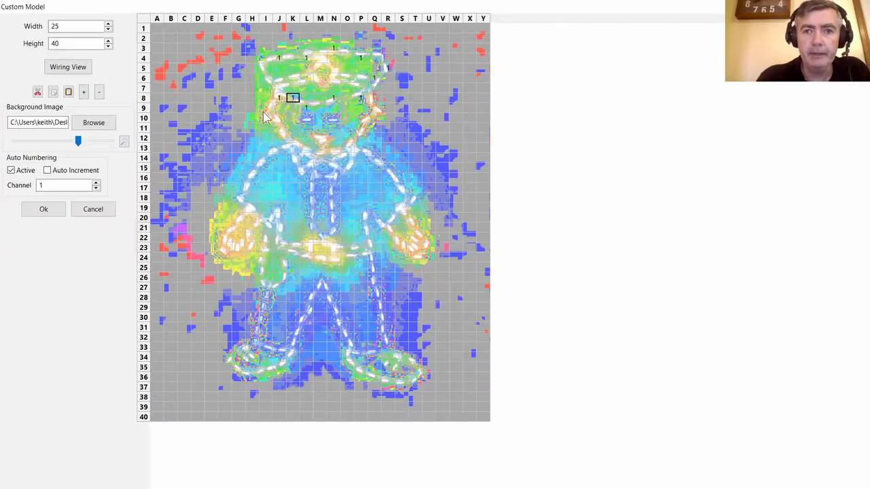
{"action": "left_click", "coordinate": [266, 109]}
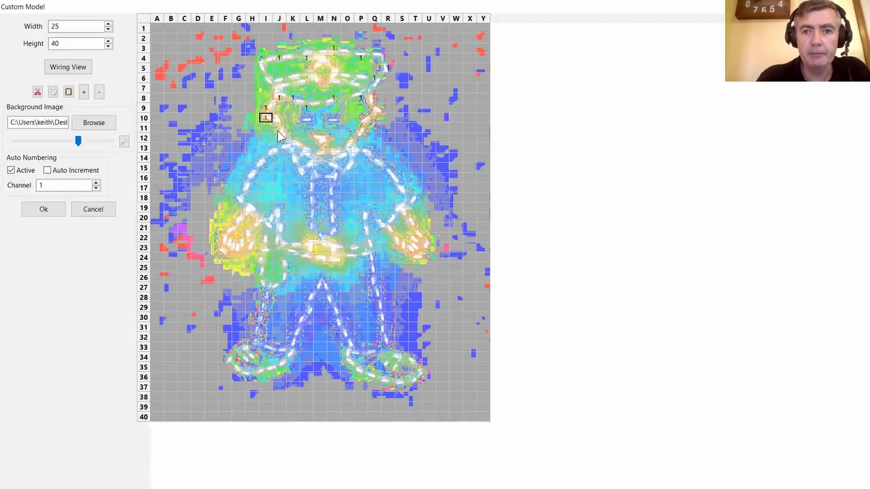
- Mark channel 1 cells from the left shoulder at J13 down the sleeve and around the left hand to H21
{"action": "left_click", "coordinate": [278, 147]}
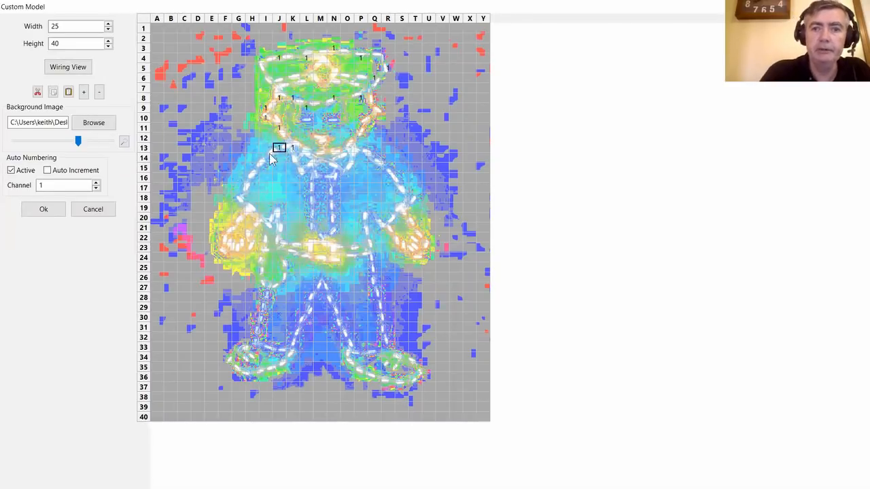
{"action": "left_click", "coordinate": [252, 178]}
{"action": "left_click", "coordinate": [239, 197]}
{"action": "left_click", "coordinate": [243, 214]}
{"action": "left_click", "coordinate": [225, 228]}
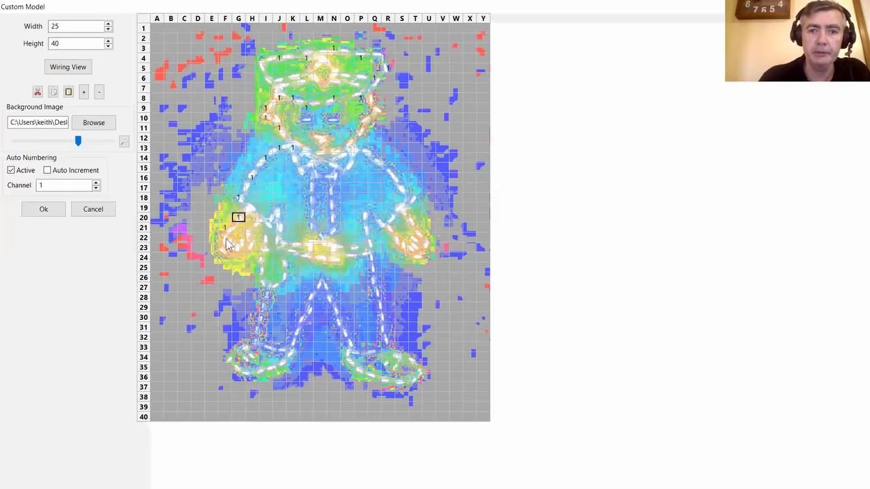
{"action": "left_click", "coordinate": [241, 248]}
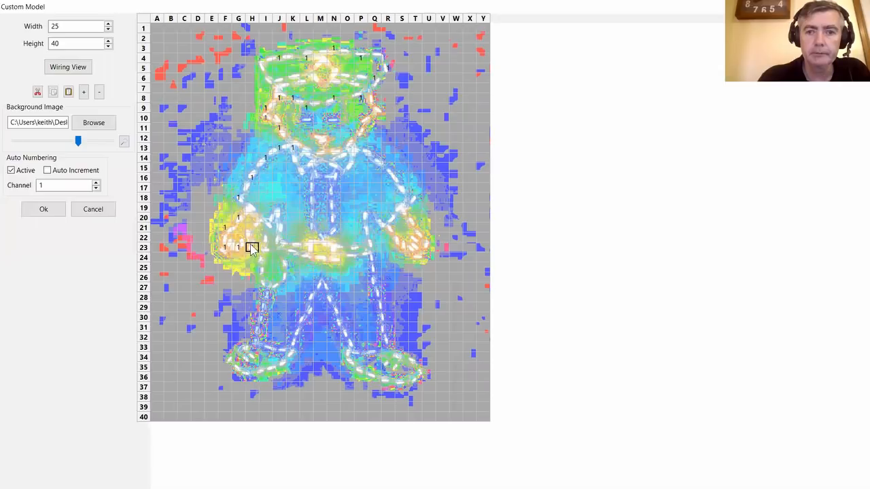
{"action": "left_click", "coordinate": [254, 229]}
- Mark channel 1 cells down the left side of the torso and outer left leg, from J20 to H31
{"action": "left_click", "coordinate": [275, 217]}
{"action": "left_click", "coordinate": [277, 237]}
{"action": "left_click", "coordinate": [265, 259]}
{"action": "left_click", "coordinate": [265, 267]}
{"action": "left_click", "coordinate": [265, 287]}
{"action": "left_click", "coordinate": [265, 297]}
{"action": "left_click", "coordinate": [252, 327]}
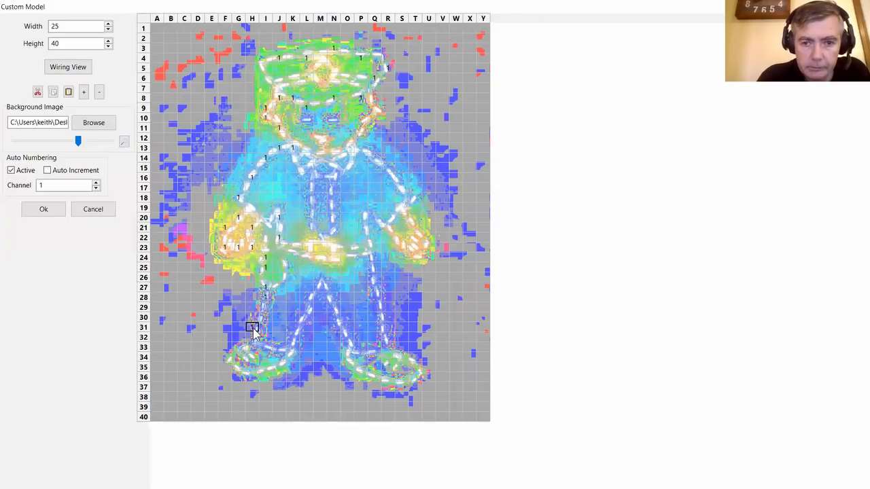
- Mark channel 1 cells around the left shoe and up the inner left leg to the crotch at M27
{"action": "left_click", "coordinate": [239, 358]}
{"action": "left_click", "coordinate": [252, 377]}
{"action": "left_click", "coordinate": [279, 367]}
{"action": "left_click", "coordinate": [292, 347]}
{"action": "left_click", "coordinate": [292, 327]}
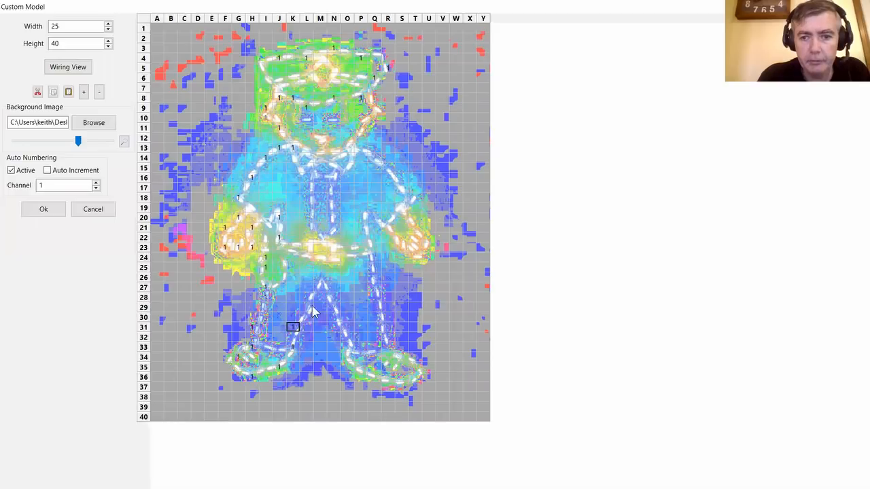
{"action": "left_click", "coordinate": [306, 307]}
{"action": "left_click", "coordinate": [320, 287]}
- Mark channel 1 cells down the inner right leg from M28 and around the right shoe to T34
{"action": "left_click", "coordinate": [324, 297]}
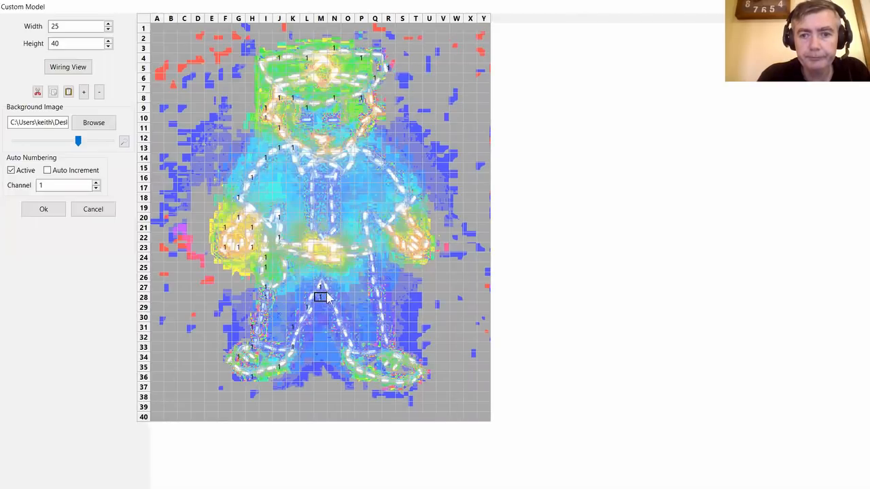
{"action": "left_click", "coordinate": [334, 317]}
{"action": "left_click", "coordinate": [347, 337]}
{"action": "left_click", "coordinate": [351, 368]}
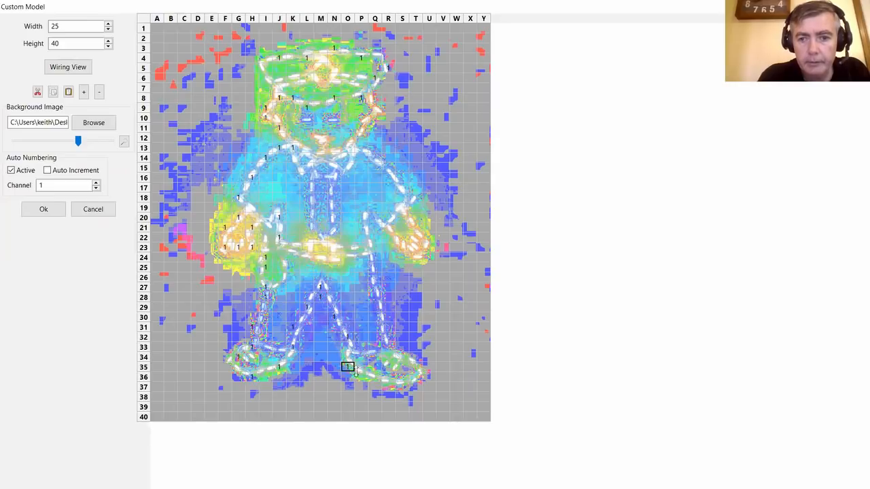
{"action": "left_click", "coordinate": [375, 377]}
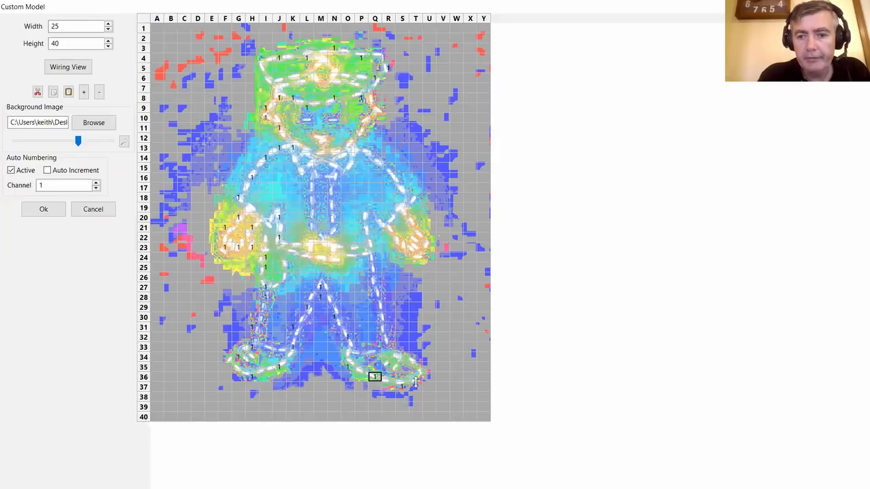
{"action": "left_click", "coordinate": [428, 376]}
{"action": "left_click", "coordinate": [415, 357]}
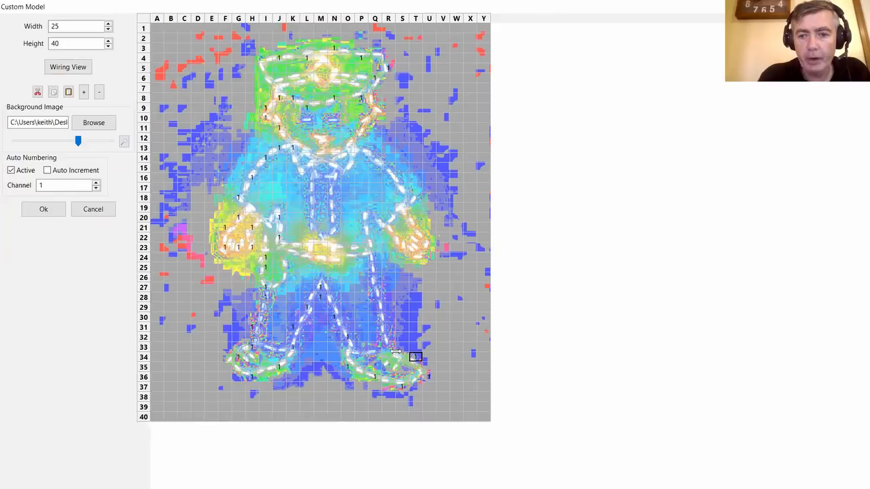
- Mark channel 1 cells up the outer right leg and right side of the torso, from R33 to P20
{"action": "left_click", "coordinate": [388, 346]}
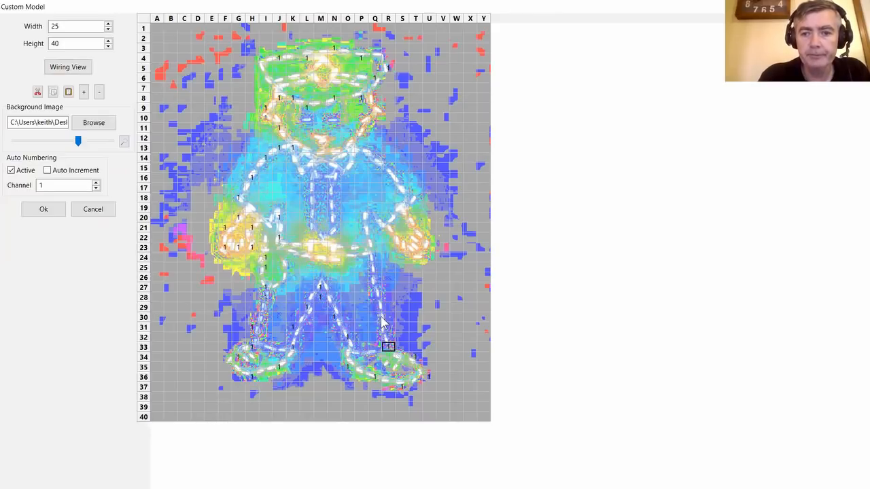
{"action": "left_click", "coordinate": [375, 317]}
{"action": "left_click", "coordinate": [374, 286]}
{"action": "left_click", "coordinate": [366, 239]}
{"action": "left_click", "coordinate": [364, 218]}
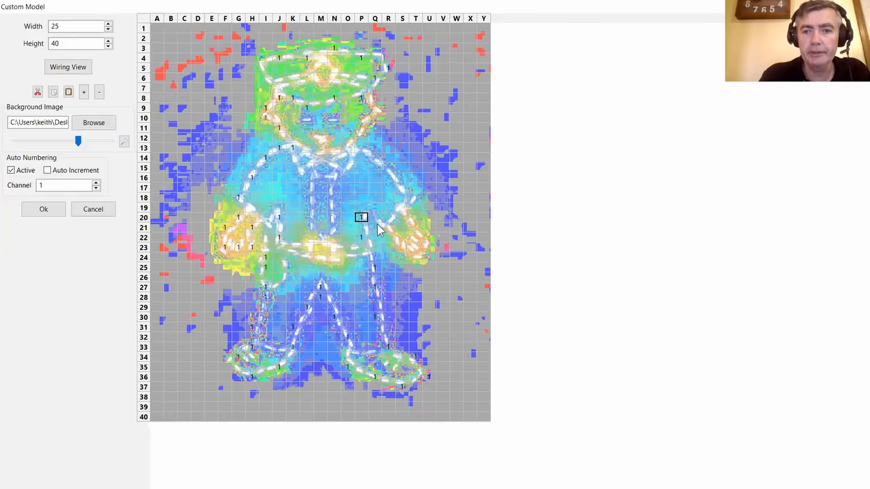
- Mark channel 1 cells around the right hand and up the right sleeve, from R21 to R16
{"action": "left_click", "coordinate": [388, 227]}
{"action": "left_click", "coordinate": [401, 237]}
{"action": "left_click", "coordinate": [415, 257]}
{"action": "left_click", "coordinate": [429, 247]}
{"action": "left_click", "coordinate": [428, 227]}
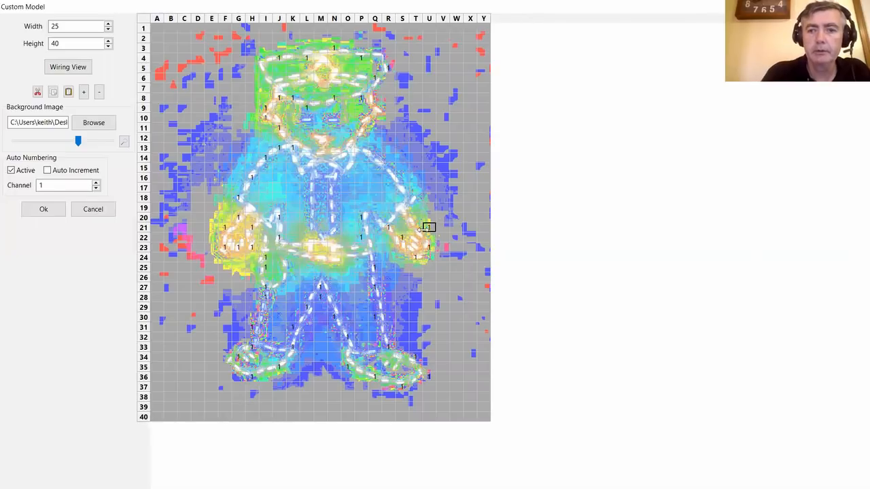
{"action": "left_click", "coordinate": [415, 218]}
{"action": "left_click", "coordinate": [402, 207]}
{"action": "left_click", "coordinate": [402, 188]}
{"action": "left_click", "coordinate": [388, 177]}
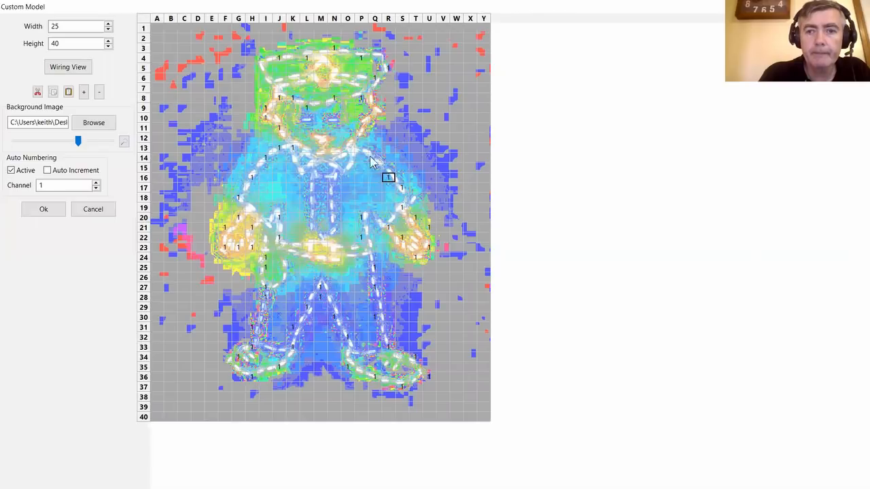
- Mark channel 1 cells from the collar at O13 up the right side of the face to Q8, and along the chin
{"action": "left_click", "coordinate": [347, 148]}
{"action": "left_click", "coordinate": [361, 127]}
{"action": "left_click", "coordinate": [374, 118]}
{"action": "left_click", "coordinate": [375, 107]}
{"action": "left_click", "coordinate": [374, 98]}
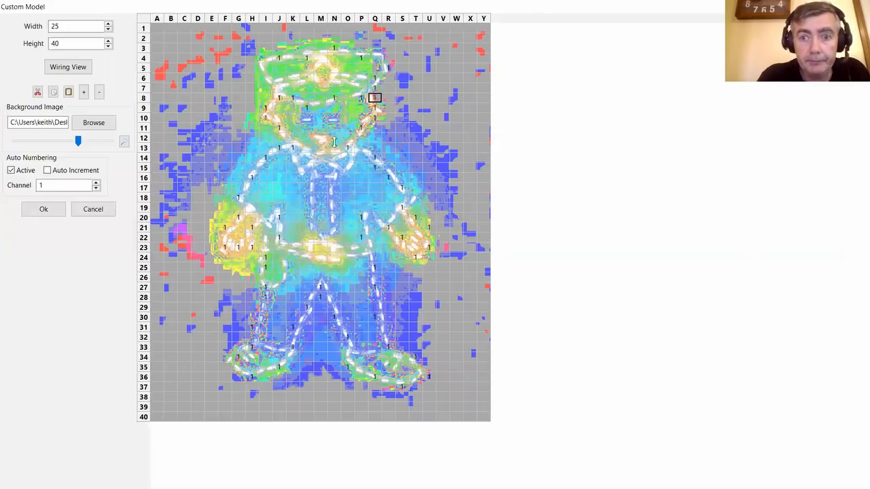
{"action": "left_click", "coordinate": [292, 147]}
{"action": "left_click", "coordinate": [333, 148]}
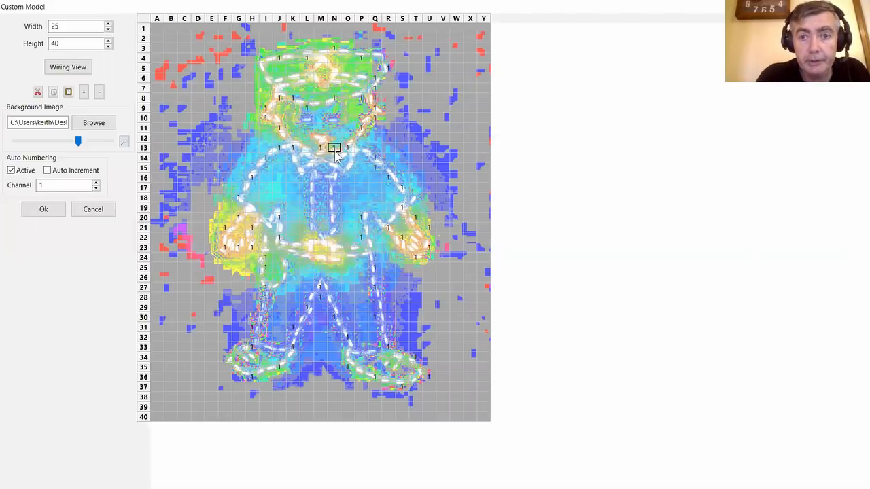
- Mark channel 1 cells along the policeman's belt from J23 across to P23
{"action": "left_click", "coordinate": [279, 247]}
{"action": "left_click", "coordinate": [297, 249]}
{"action": "left_click", "coordinate": [344, 260]}
{"action": "left_click", "coordinate": [361, 249]}
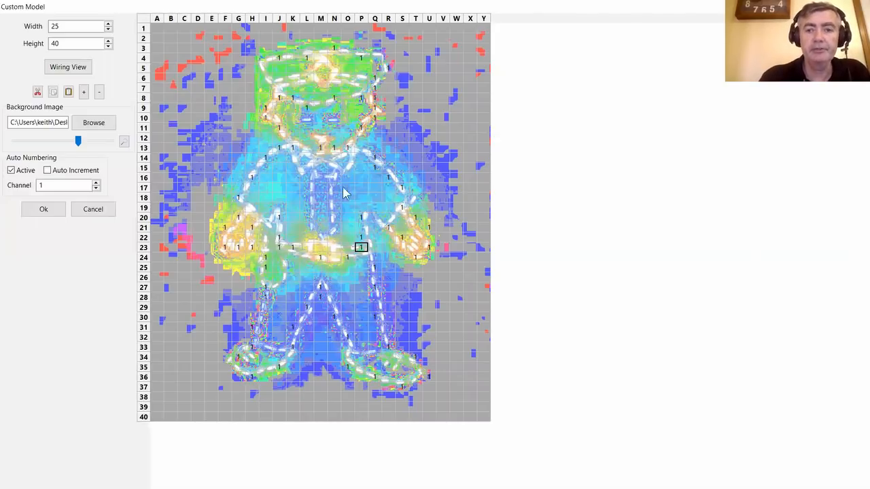
- Accept the traced policeman model data and move the policeman to the ground beside the arches in the house layout
{"action": "left_click", "coordinate": [52, 209]}
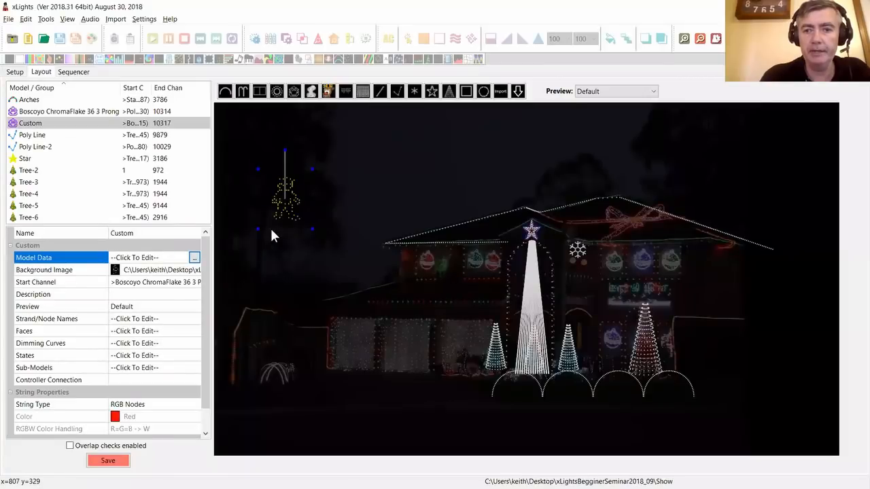
{"action": "left_click", "coordinate": [286, 254]}
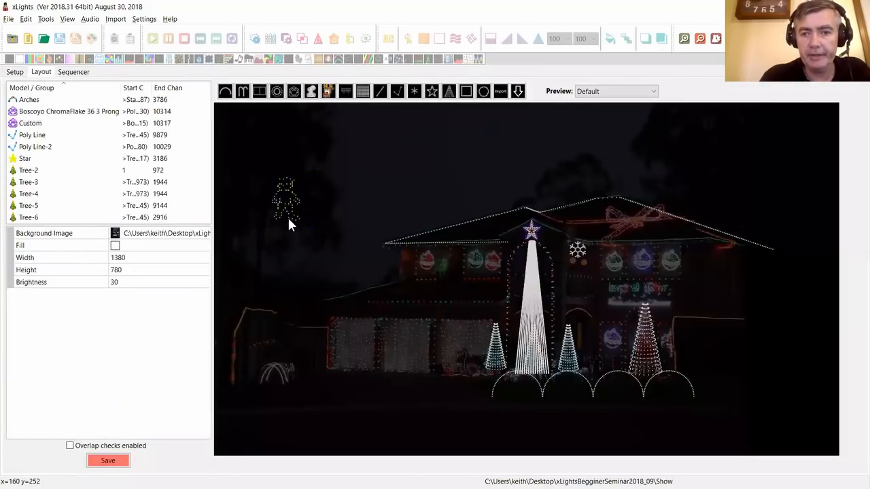
{"action": "left_click_drag", "start_coordinate": [284, 213], "coordinate": [454, 384]}
{"action": "left_click", "coordinate": [360, 270]}
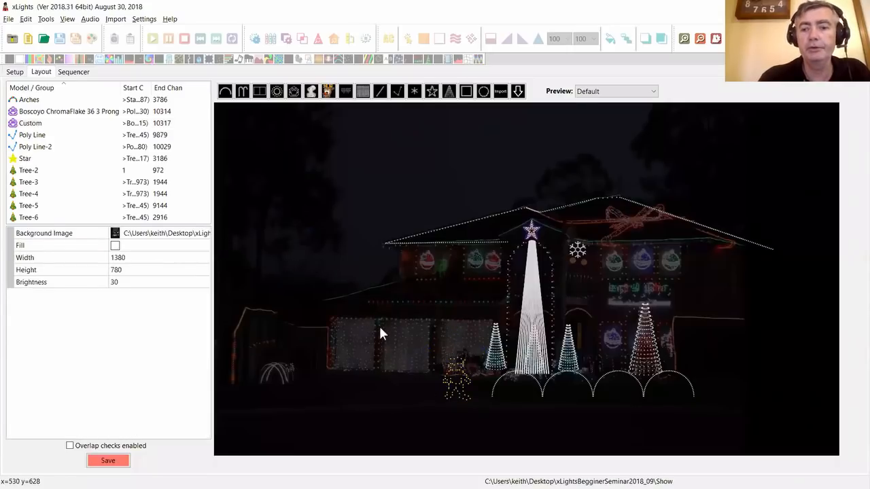
- Add a second custom model in the dark sky area of the layout and set its grid to width 40 and height 60
{"action": "left_click", "coordinate": [293, 91]}
{"action": "left_click_drag", "start_coordinate": [311, 212], "coordinate": [329, 160]}
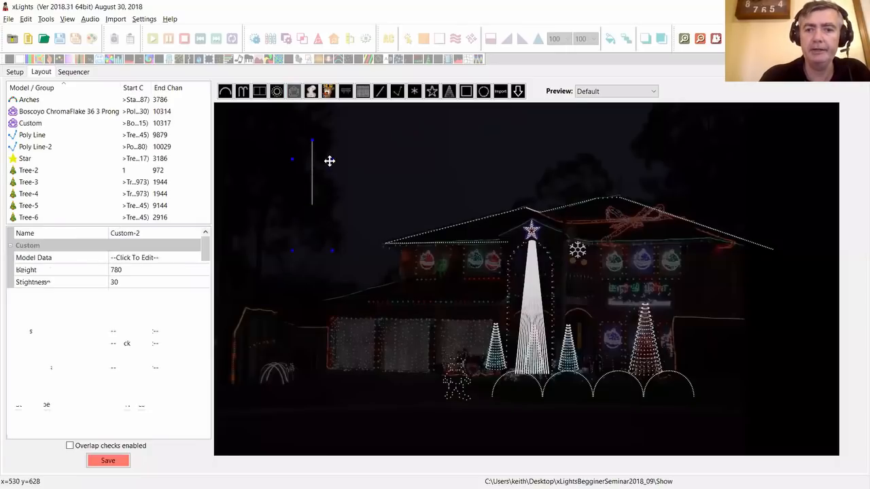
{"action": "left_click", "coordinate": [191, 259]}
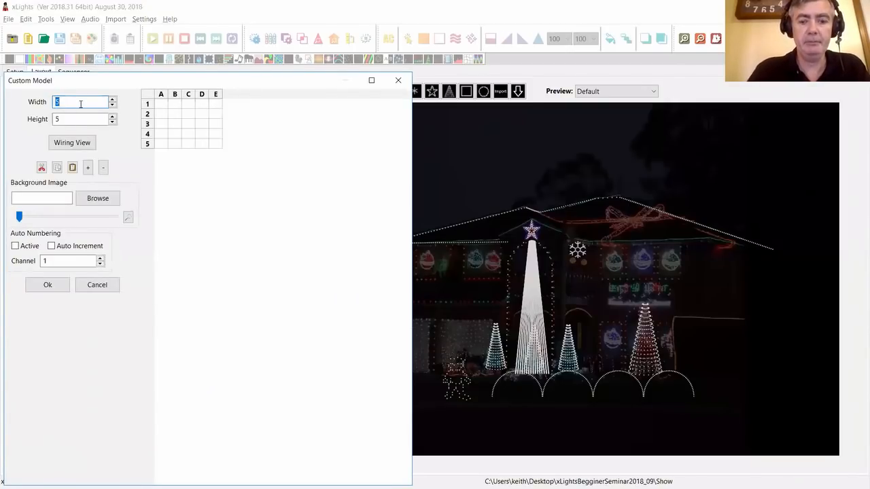
{"action": "left_click", "coordinate": [73, 118]}
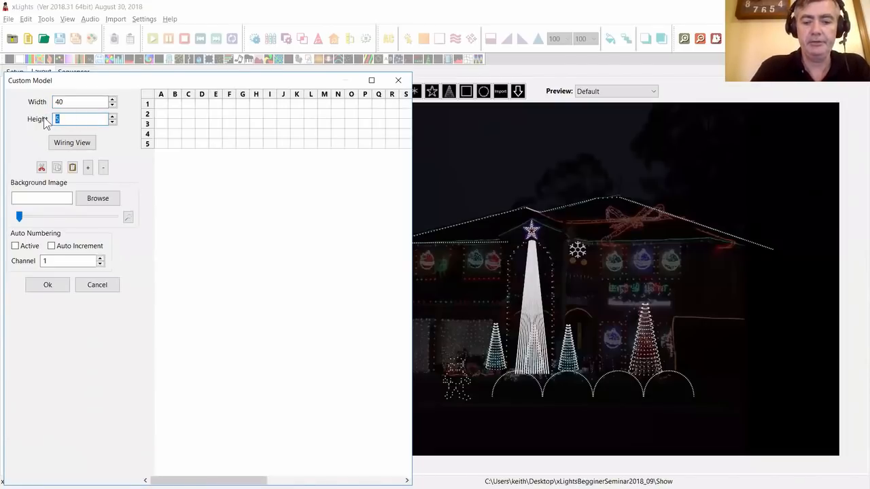
{"action": "type", "text": "60"}
{"action": "key", "text": "Tab"}
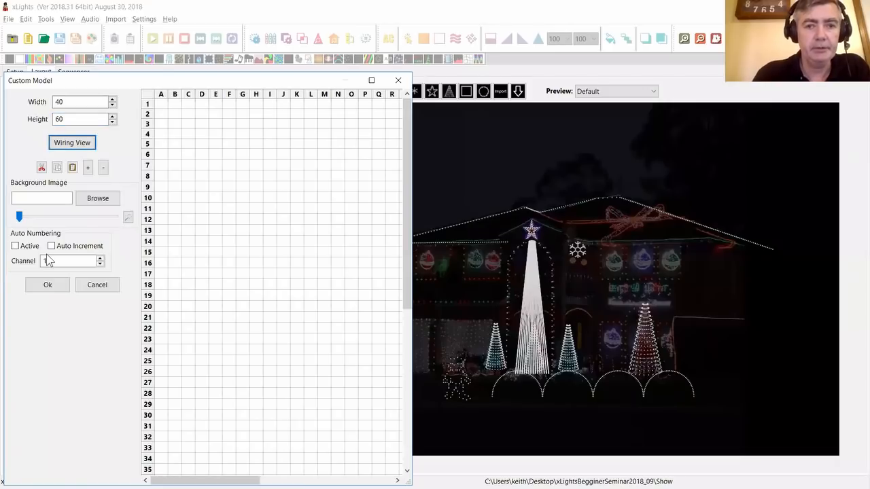
{"action": "left_click", "coordinate": [54, 283]}
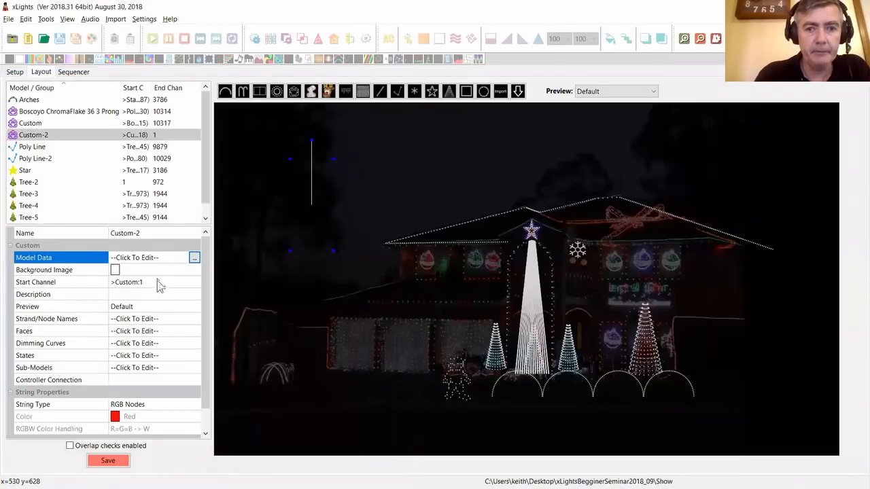
- Set the background image of the new custom model to the PoliceMan picture from the Show folder
{"action": "left_click", "coordinate": [176, 269]}
{"action": "left_click", "coordinate": [194, 270]}
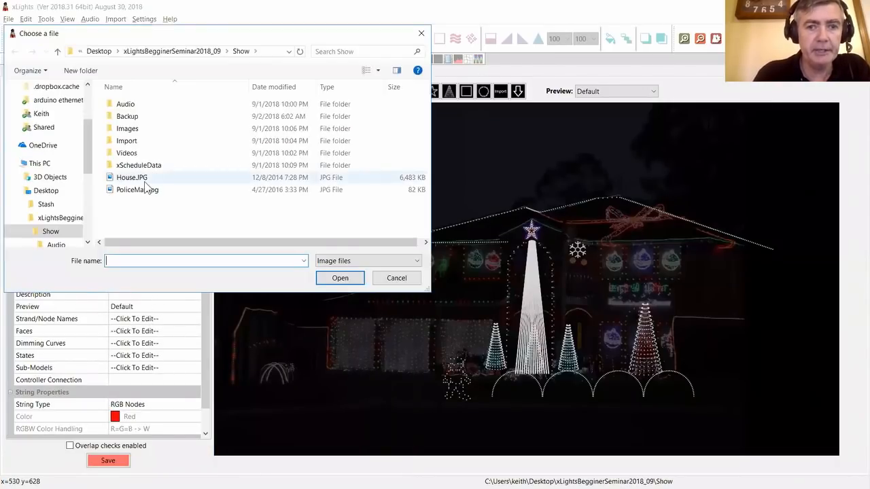
{"action": "left_click", "coordinate": [155, 192]}
{"action": "left_click", "coordinate": [329, 277]}
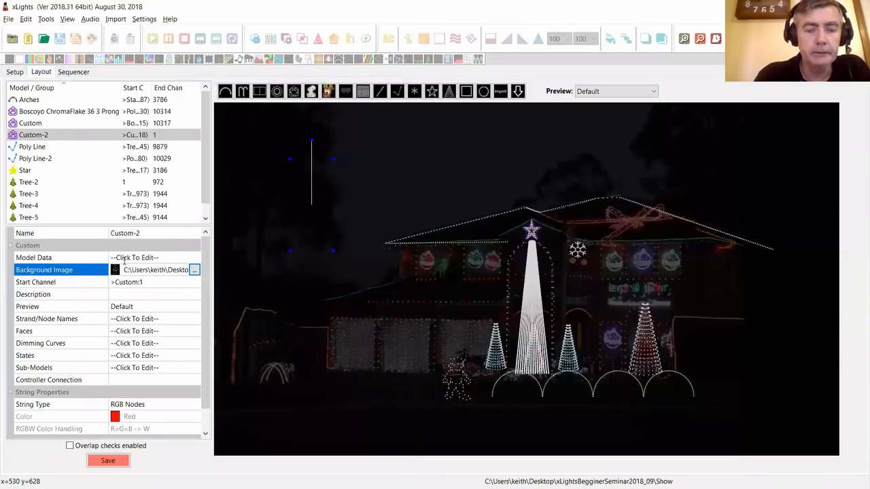
- Open the new model's data full screen, zoom out the grid, and lighten the background image until it is strongly faded
{"action": "left_click", "coordinate": [176, 257]}
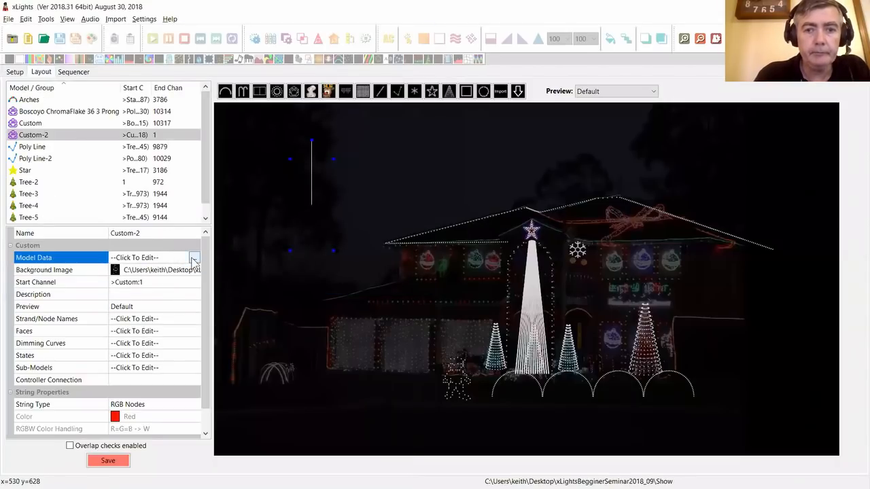
{"action": "left_click", "coordinate": [195, 258]}
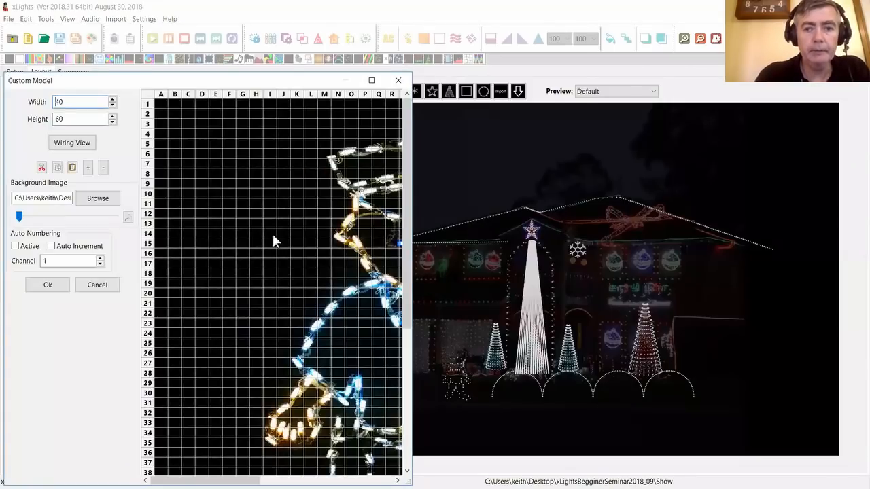
{"action": "left_click", "coordinate": [371, 80]}
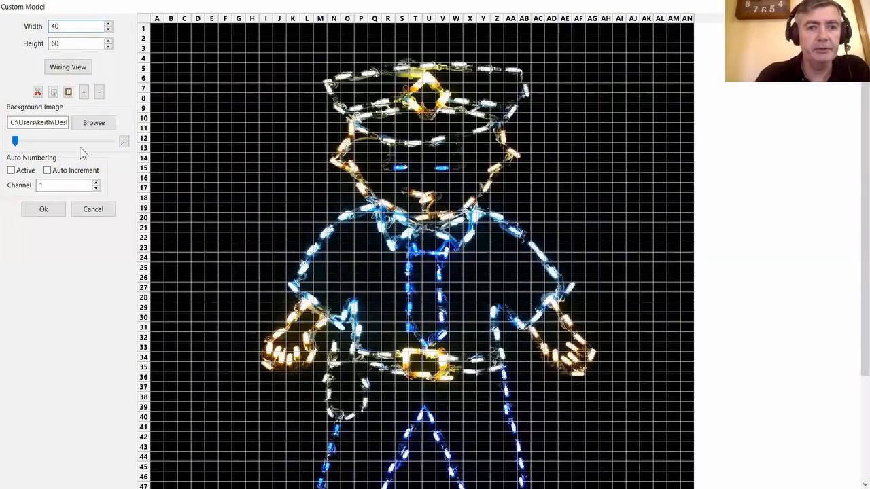
{"action": "left_click", "coordinate": [99, 93]}
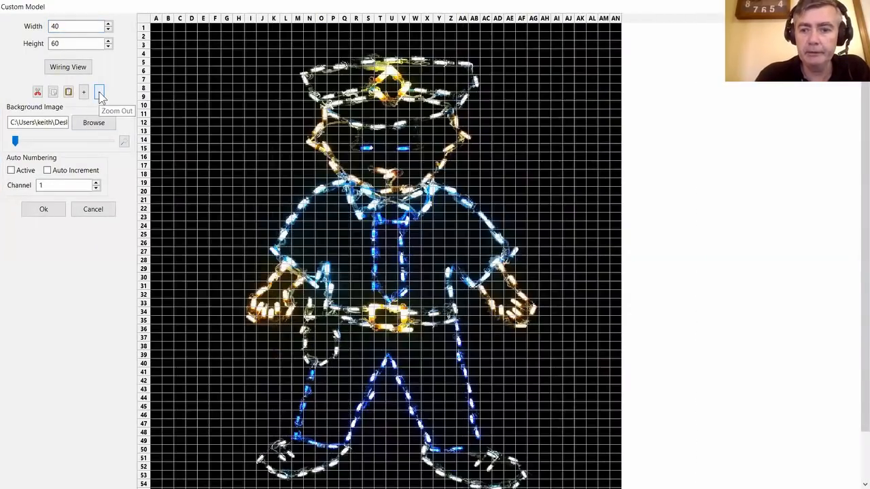
{"action": "left_click", "coordinate": [78, 139]}
{"action": "left_click", "coordinate": [85, 140]}
{"action": "left_click", "coordinate": [89, 141]}
{"action": "left_click", "coordinate": [91, 141]}
{"action": "left_click", "coordinate": [90, 140]}
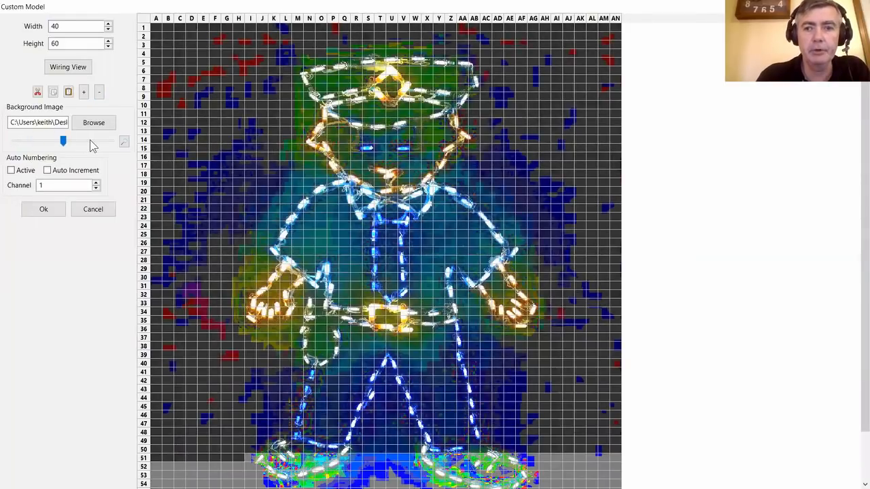
{"action": "left_click", "coordinate": [92, 140]}
{"action": "left_click", "coordinate": [91, 141]}
{"action": "left_click", "coordinate": [91, 141]}
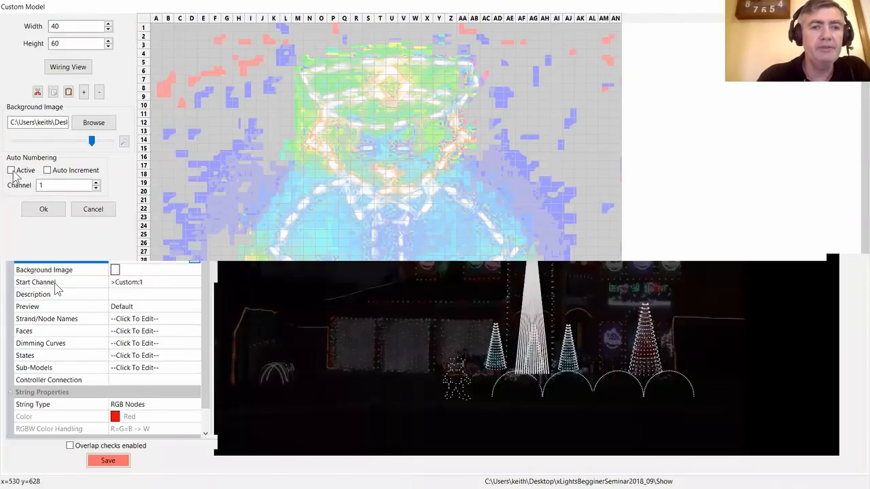
- Activate auto numbering with auto increment and number nodes 1 to 9 from the shoe at AF53 up the outer right leg to Z35
{"action": "left_click", "coordinate": [11, 170]}
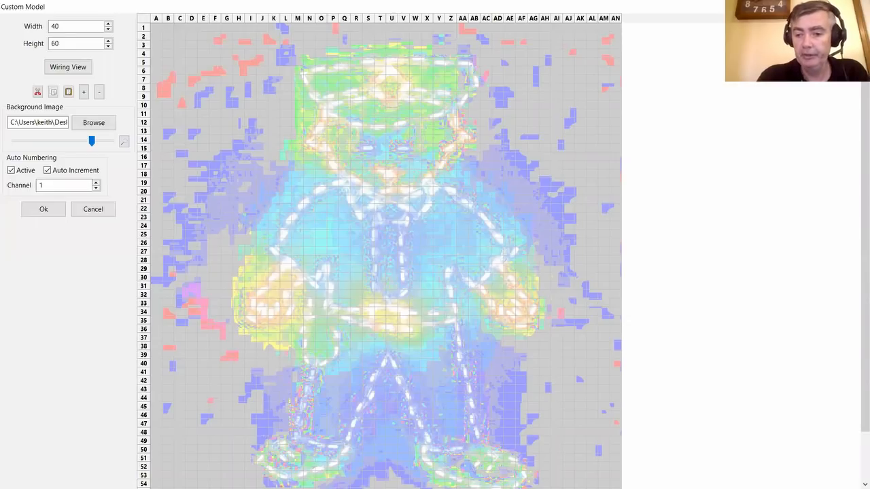
{"action": "left_click", "coordinate": [510, 462]}
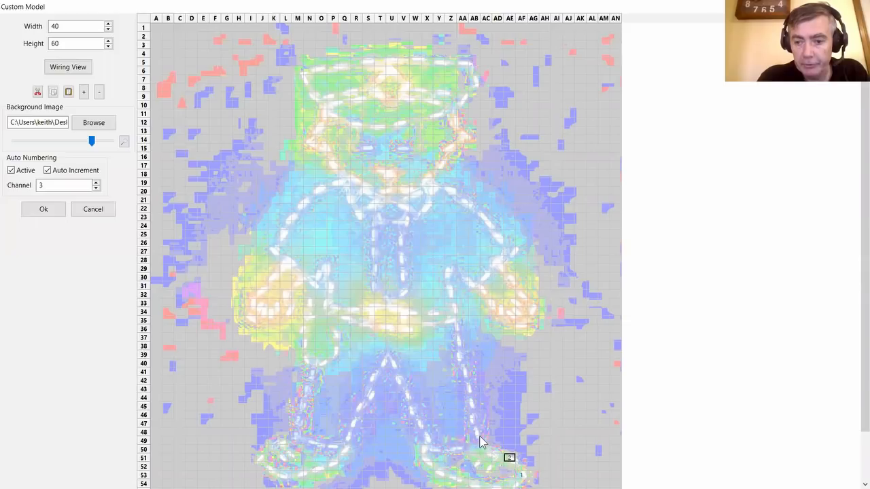
{"action": "left_click", "coordinate": [477, 441]}
{"action": "left_click", "coordinate": [472, 411]}
{"action": "left_click", "coordinate": [473, 388]}
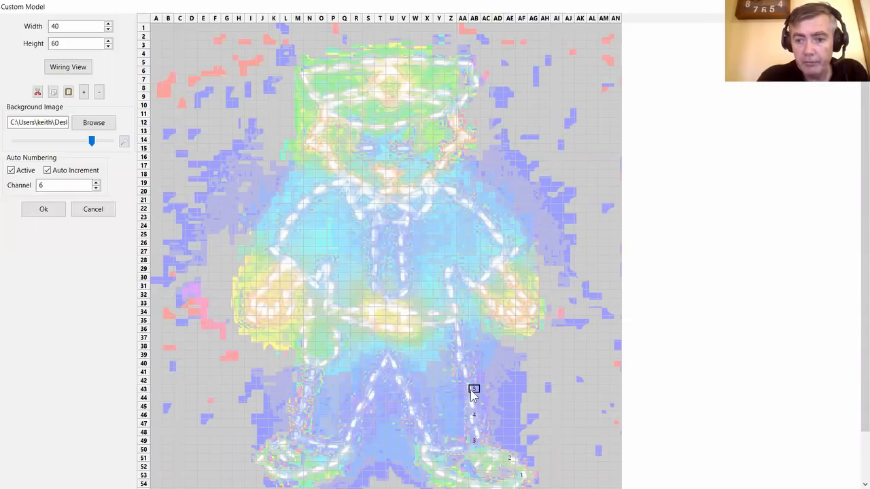
{"action": "left_click", "coordinate": [463, 372]}
{"action": "left_click", "coordinate": [460, 354]}
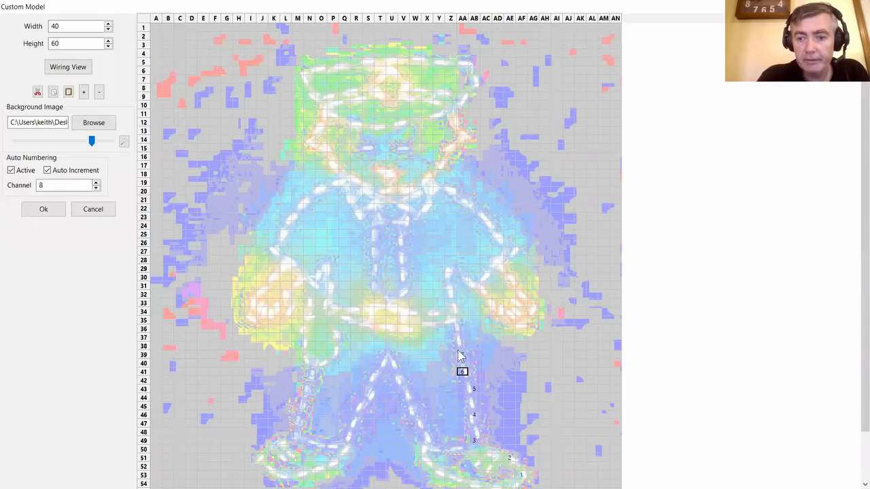
{"action": "left_click", "coordinate": [462, 337]}
{"action": "left_click", "coordinate": [451, 320]}
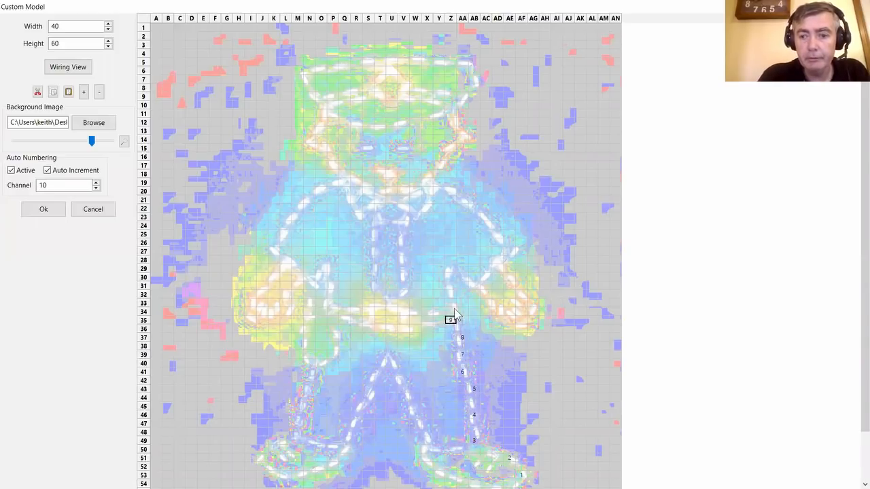
- Number nodes 10 to 18 from Z32 up the torso side, around the right hand, and back to the cuff at AD28
{"action": "left_click", "coordinate": [450, 295]}
{"action": "left_click", "coordinate": [449, 276]}
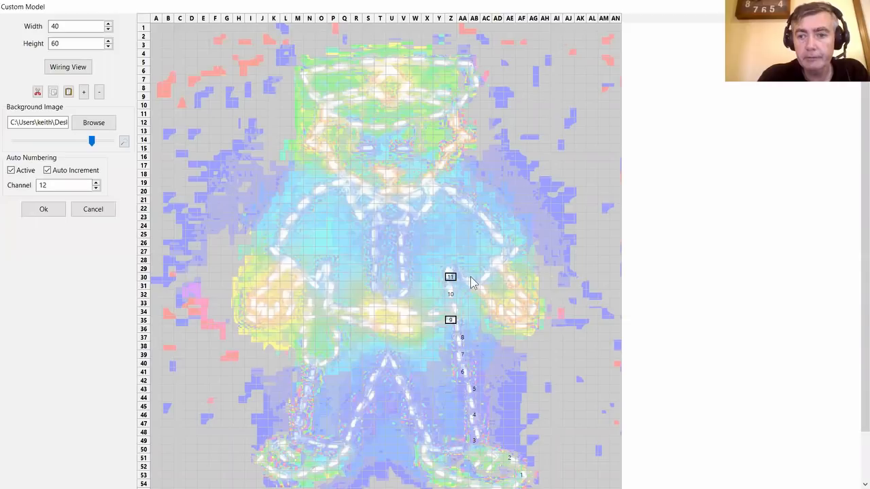
{"action": "left_click", "coordinate": [473, 285]}
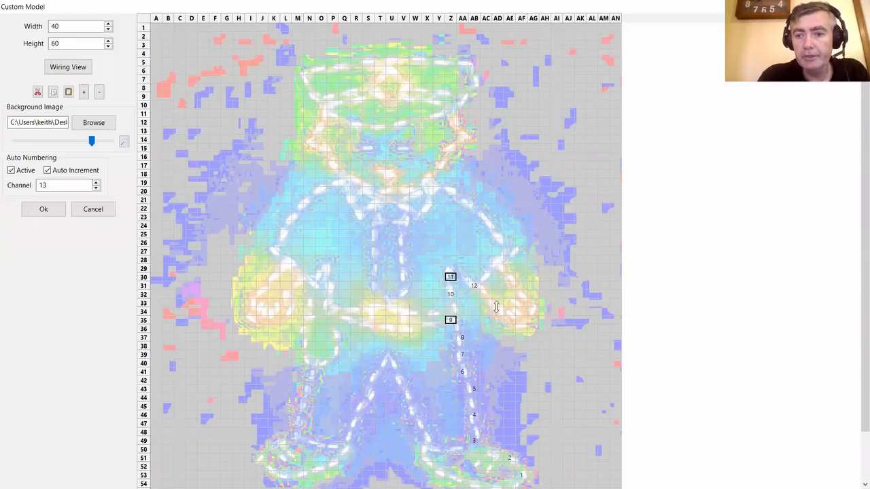
{"action": "left_click", "coordinate": [497, 303]}
{"action": "left_click", "coordinate": [520, 328]}
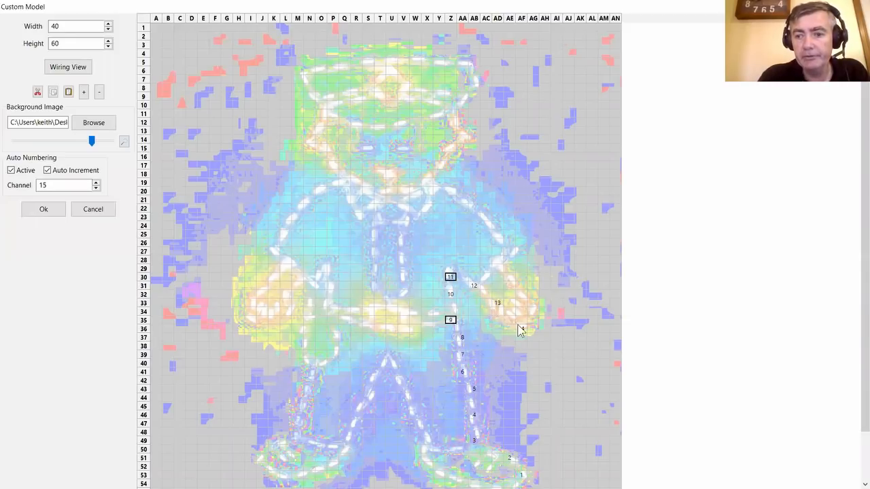
{"action": "left_click", "coordinate": [533, 311]}
{"action": "left_click", "coordinate": [520, 294]}
{"action": "left_click", "coordinate": [509, 276]}
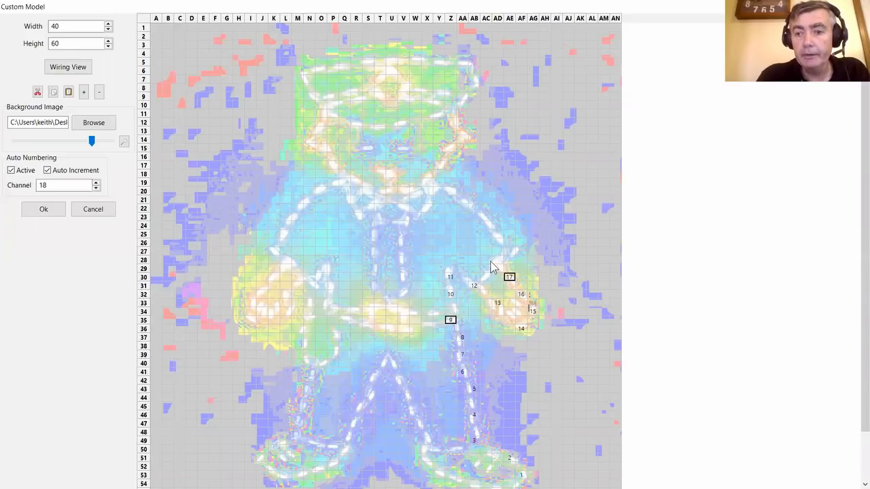
{"action": "left_click", "coordinate": [497, 260]}
- Number the stray cell AA26, turn off auto numbering, and clear the misplaced number from that cell
{"action": "left_click", "coordinate": [462, 245]}
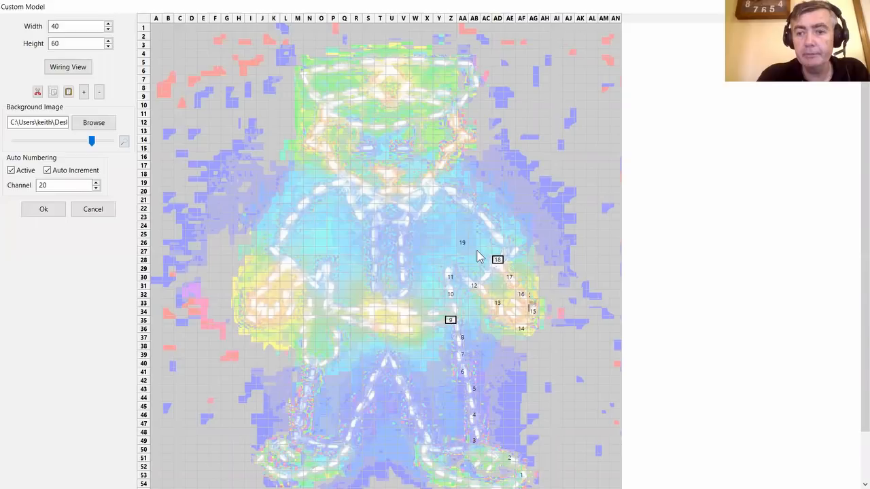
{"action": "left_click", "coordinate": [461, 245]}
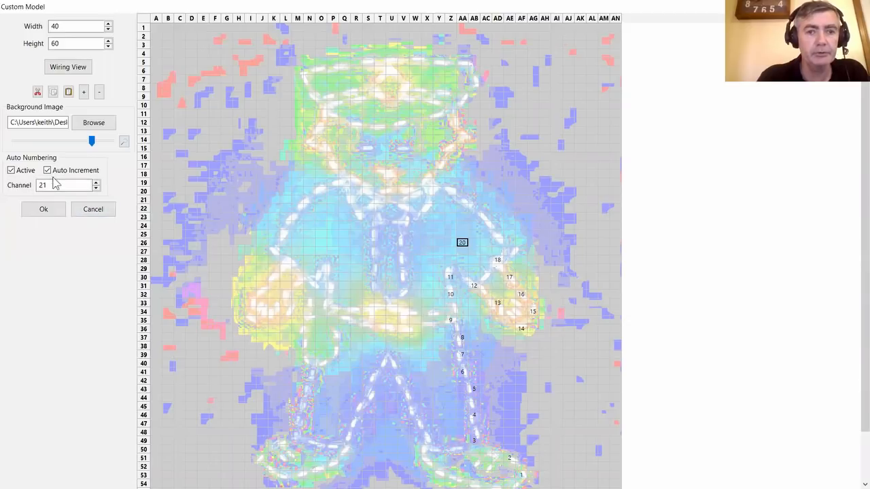
{"action": "left_click", "coordinate": [11, 171]}
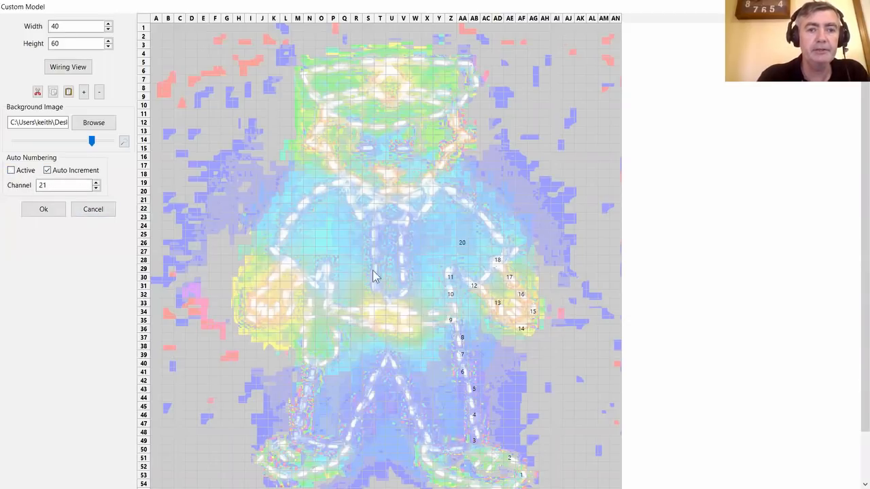
{"action": "left_click", "coordinate": [462, 243]}
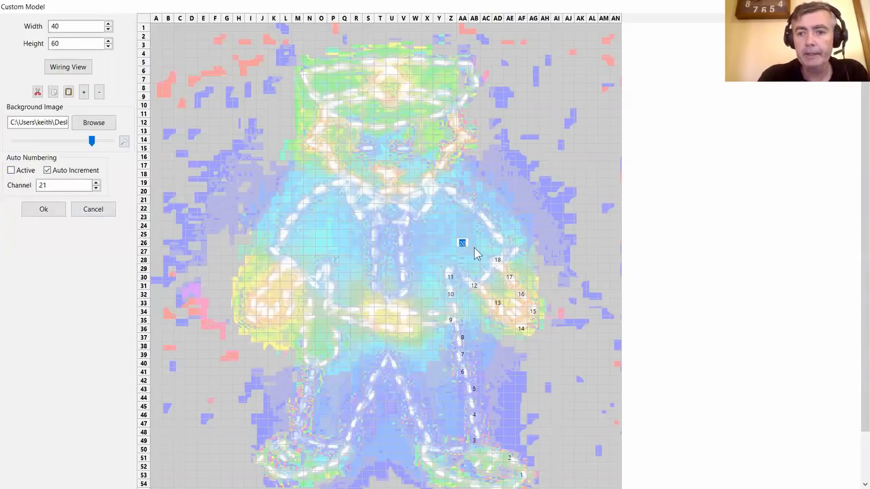
{"action": "key", "text": "Return"}
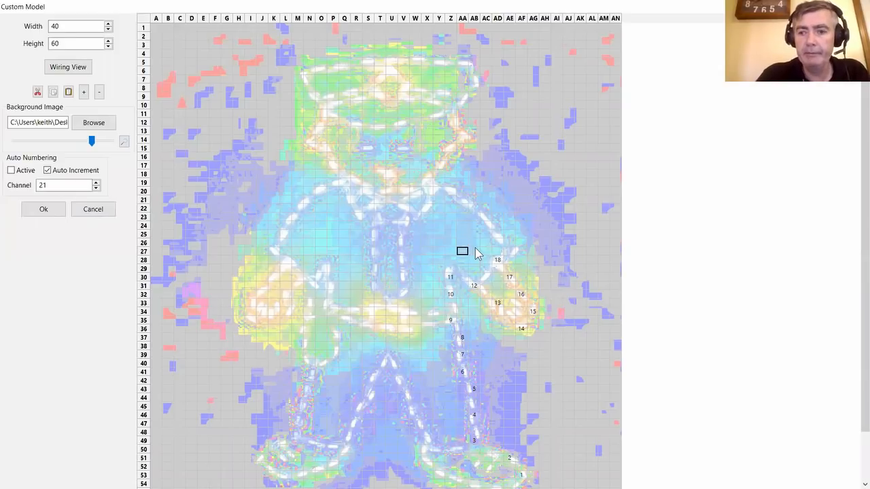
{"action": "left_click", "coordinate": [498, 262]}
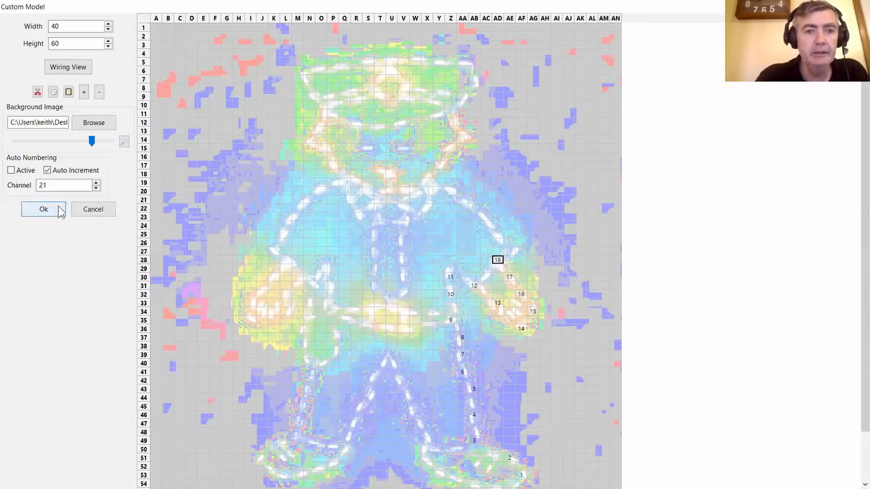
- Reset the next channel to 19, reactivate auto numbering, and number nodes 19 to 23 up the outer arm from AE27 to Z20
{"action": "left_click_drag", "start_coordinate": [80, 185], "coordinate": [31, 186]}
{"action": "type", "text": "1"}
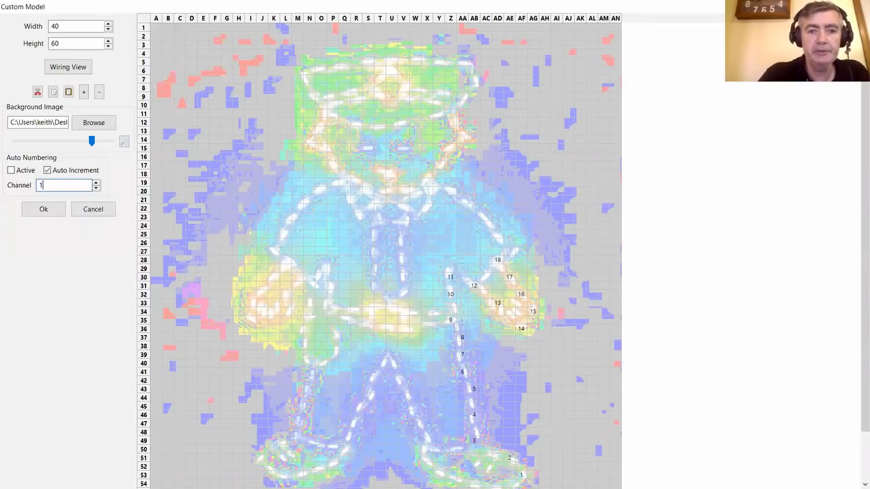
{"action": "key", "text": "Tab"}
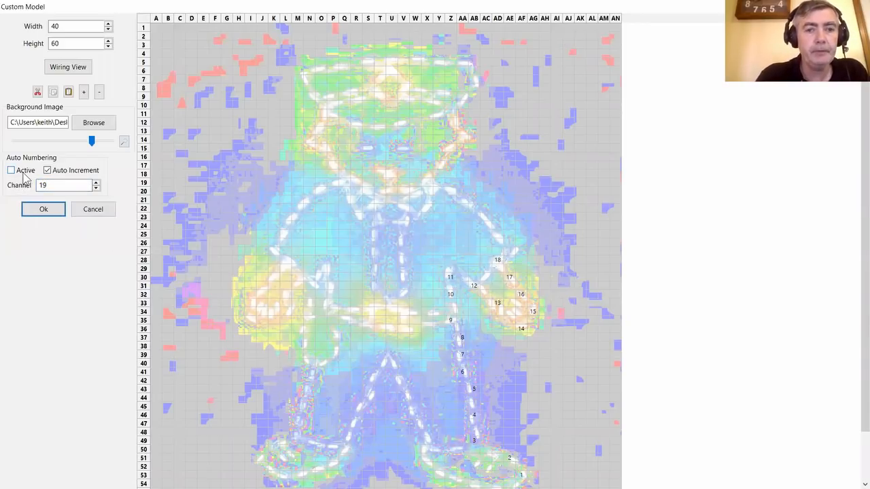
{"action": "left_click", "coordinate": [23, 174]}
{"action": "left_click", "coordinate": [509, 251]}
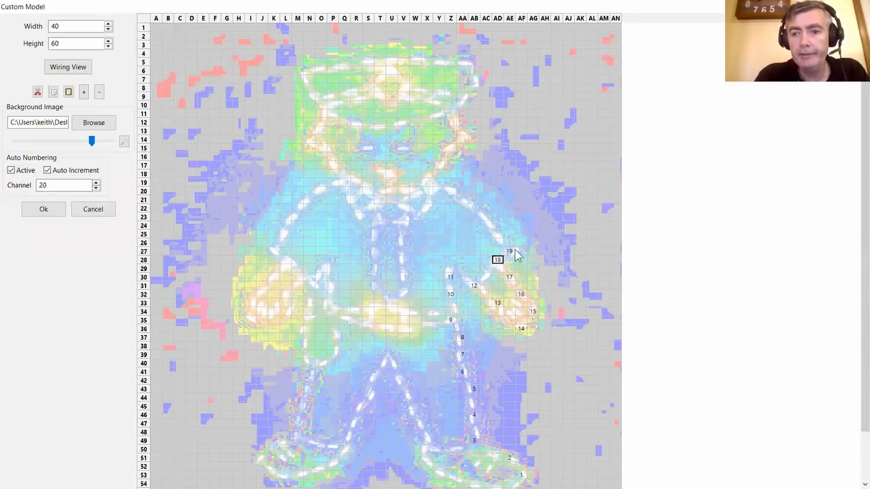
{"action": "left_click", "coordinate": [497, 233]}
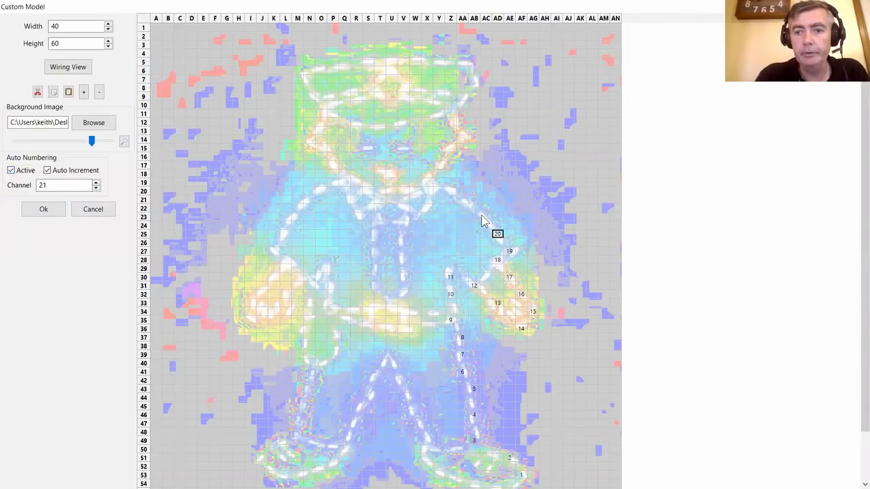
{"action": "left_click", "coordinate": [462, 199]}
{"action": "left_click", "coordinate": [450, 190]}
- Number nodes 24 to 30 from X20 up the side of the face to Z10 and accept the model data
{"action": "left_click", "coordinate": [427, 190]}
{"action": "left_click", "coordinate": [427, 174]}
{"action": "left_click", "coordinate": [438, 165]}
{"action": "left_click", "coordinate": [450, 149]}
{"action": "left_click", "coordinate": [462, 130]}
{"action": "left_click", "coordinate": [450, 121]}
{"action": "left_click", "coordinate": [450, 105]}
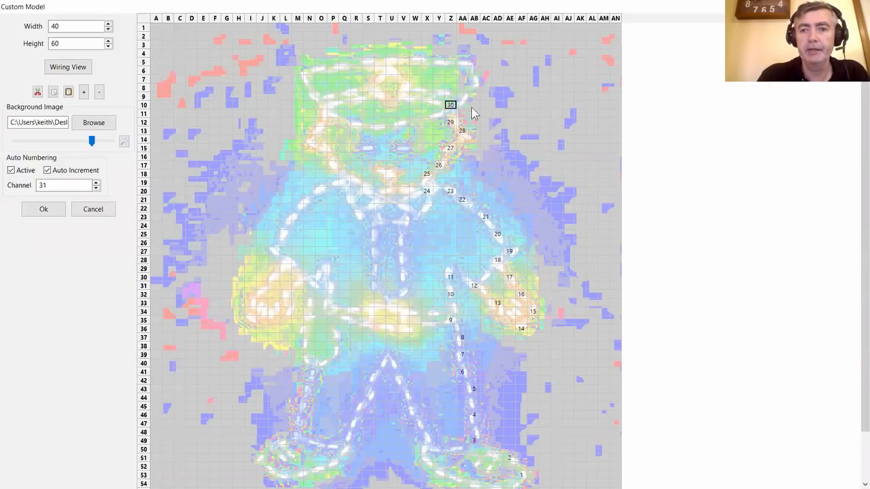
{"action": "left_click", "coordinate": [51, 212]}
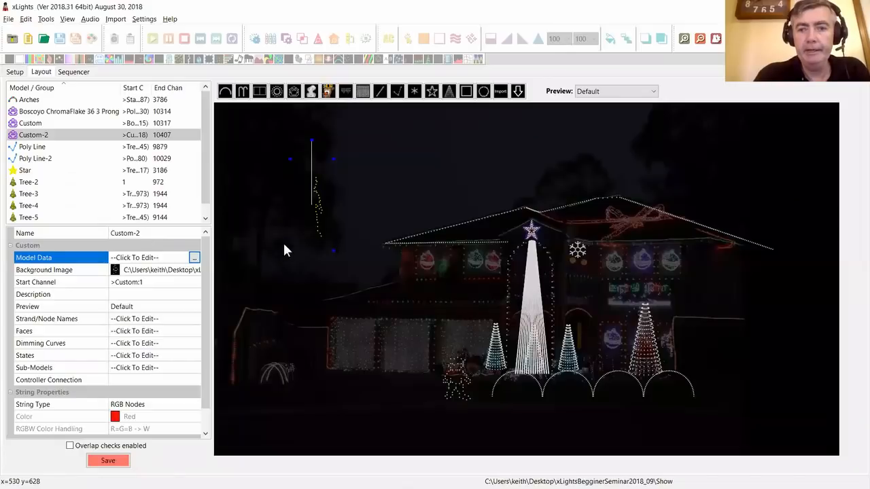
- Move the Custom-2 policeman to the ground just right of the arches and widen the model list's start channel column
{"action": "left_click", "coordinate": [342, 246]}
{"action": "left_click_drag", "start_coordinate": [313, 202], "coordinate": [710, 370]}
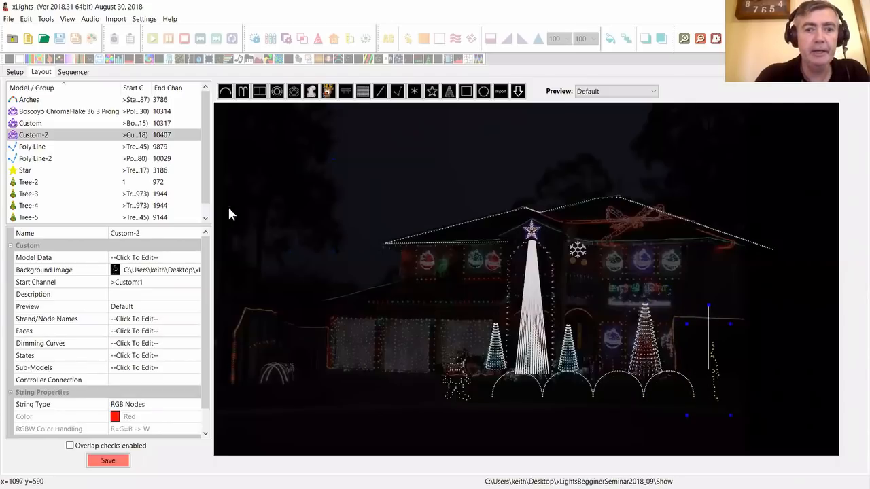
{"action": "left_click_drag", "start_coordinate": [121, 87], "coordinate": [145, 88]}
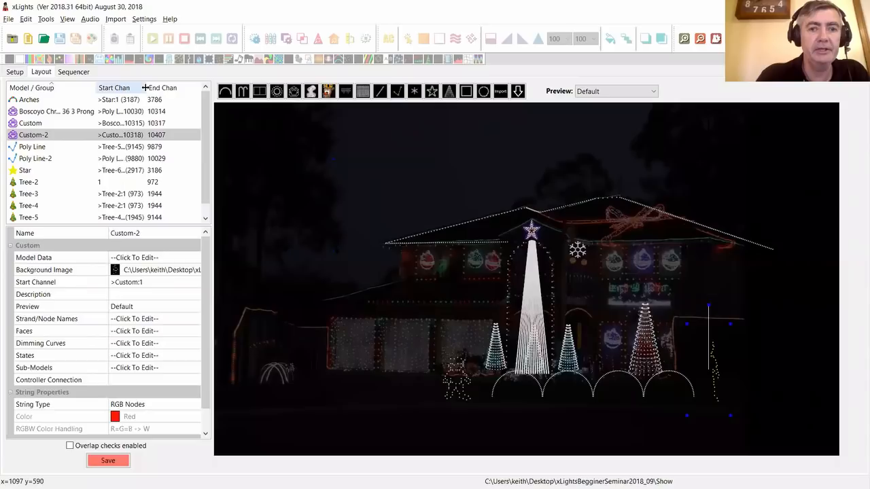
- Set the string type of the first policeman model, Custom, to Single Color and deselect it
{"action": "left_click", "coordinate": [133, 125]}
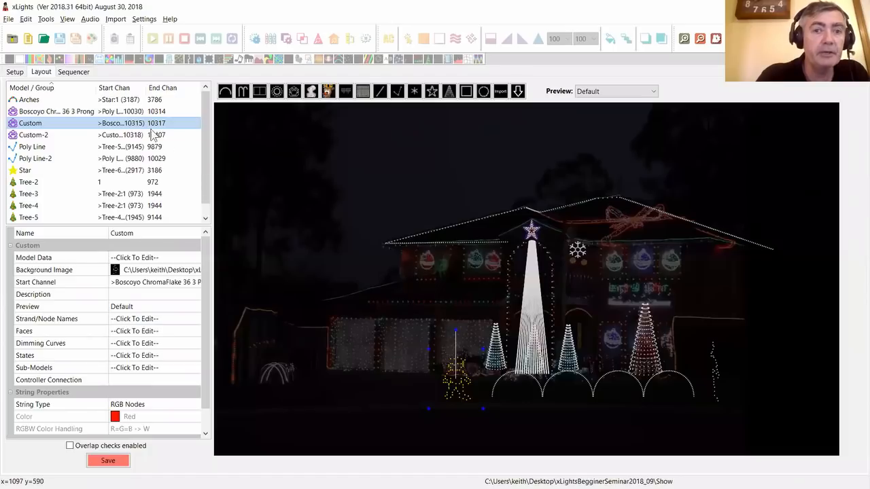
{"action": "left_click", "coordinate": [136, 405]}
{"action": "left_click", "coordinate": [195, 404]}
{"action": "scroll", "coordinate": [194, 381], "scroll_direction": "down", "scroll_amount": 3}
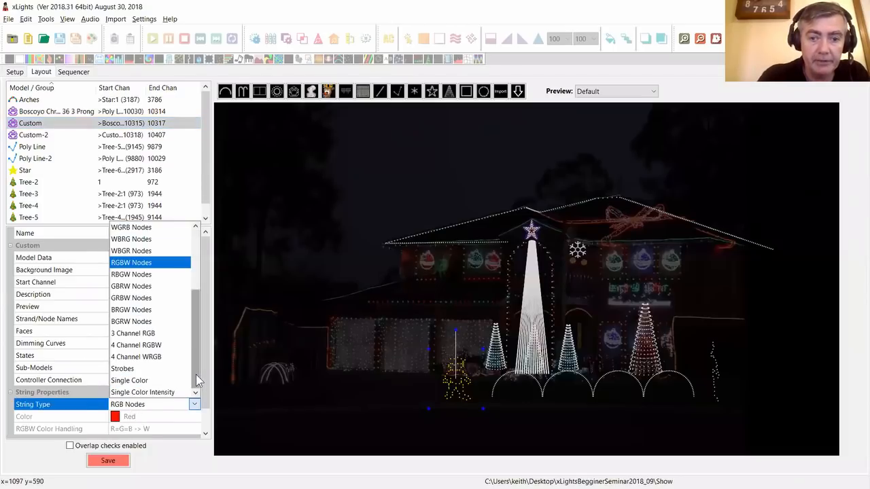
{"action": "left_click", "coordinate": [144, 382]}
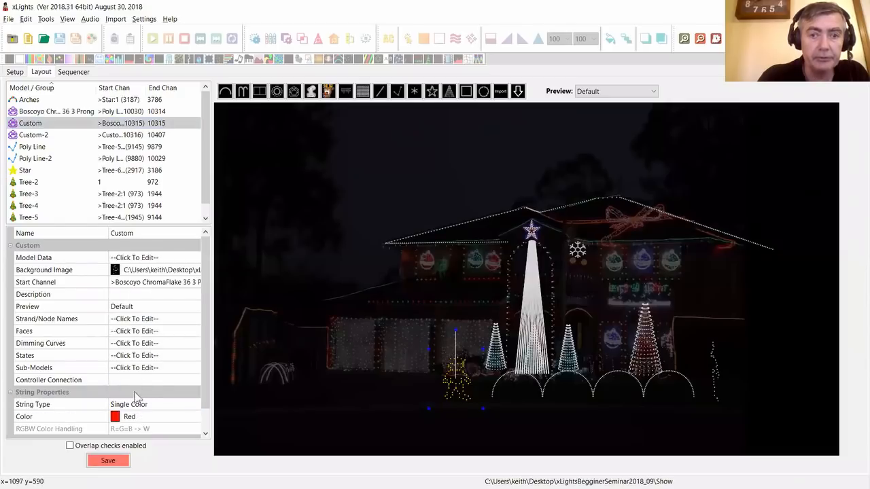
{"action": "left_click", "coordinate": [140, 129]}
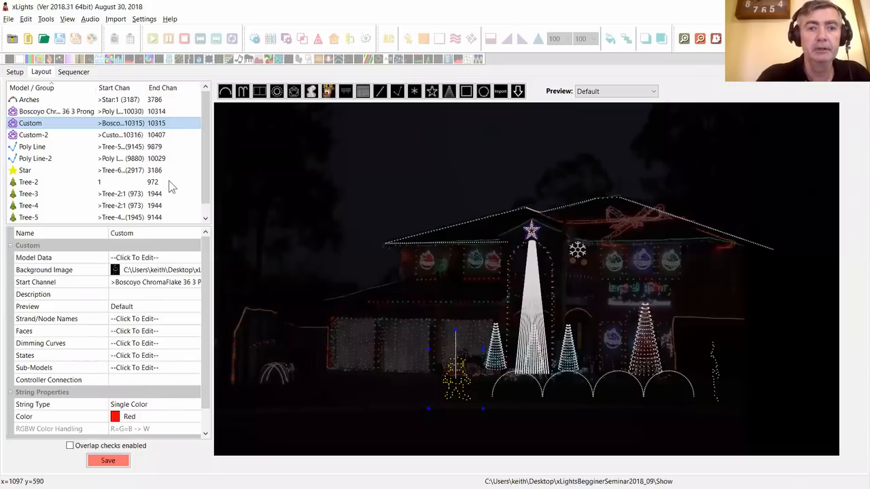
{"action": "left_click", "coordinate": [487, 316]}
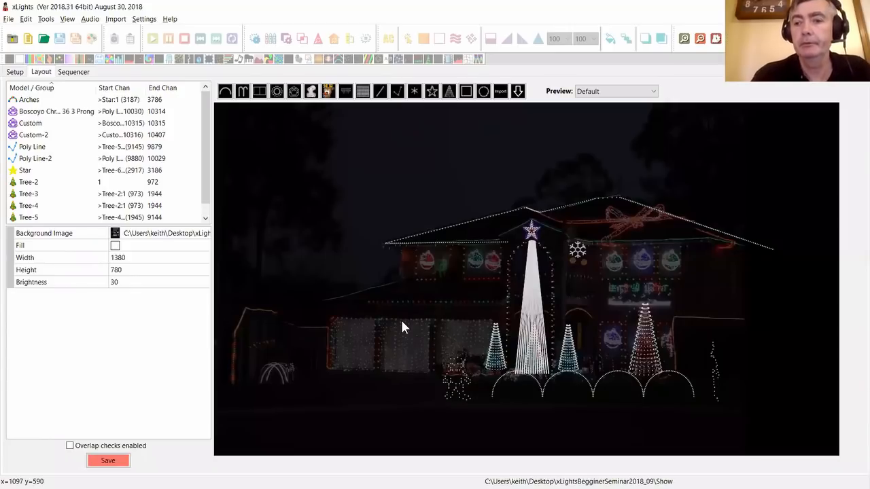
- Draw a horizontal Single Line model in the sky above the house's left roof and delete it
{"action": "left_click", "coordinate": [380, 91]}
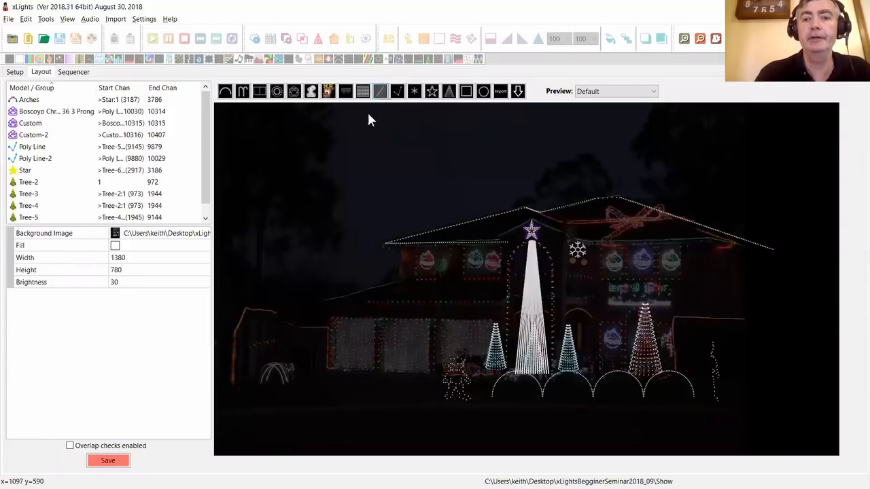
{"action": "mouse_move", "coordinate": [345, 164]}
{"action": "left_mouse_down"}
{"action": "mouse_move", "coordinate": [401, 177]}
{"action": "mouse_move", "coordinate": [437, 165]}
{"action": "left_mouse_up"}
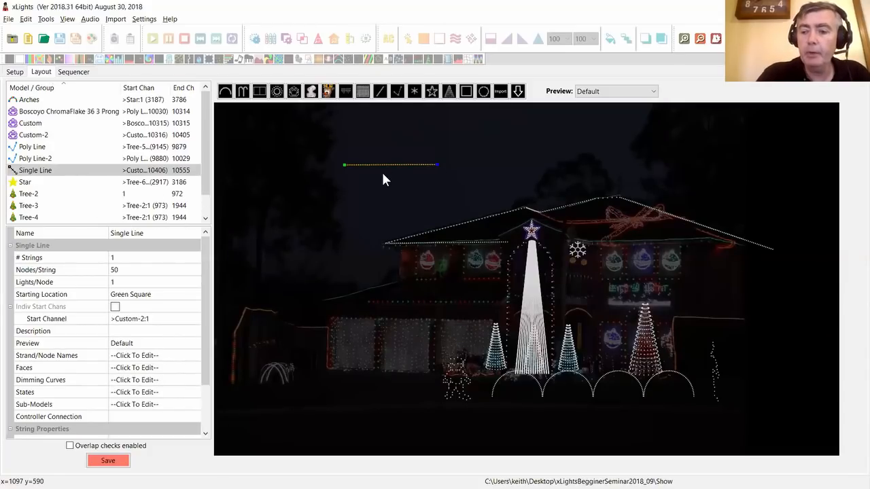
{"action": "key", "text": "Delete"}
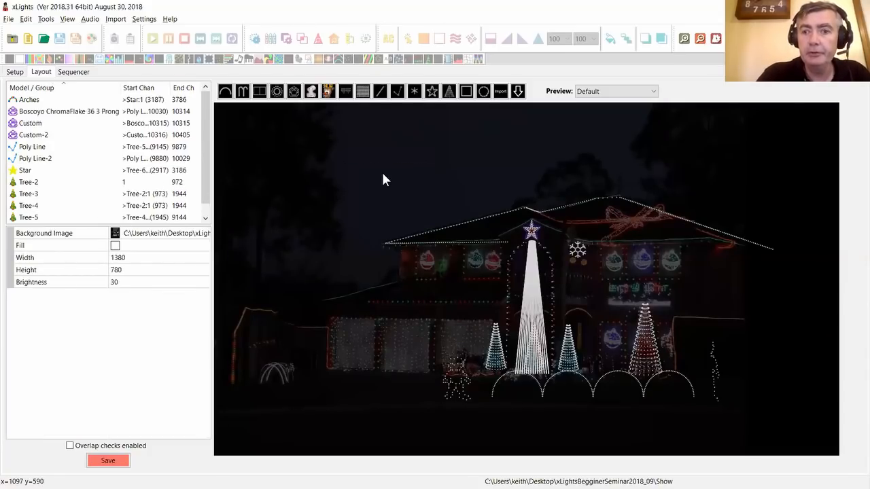
- Select the upper roofline Poly Line and expand its Size/Location properties
{"action": "left_click", "coordinate": [434, 242]}
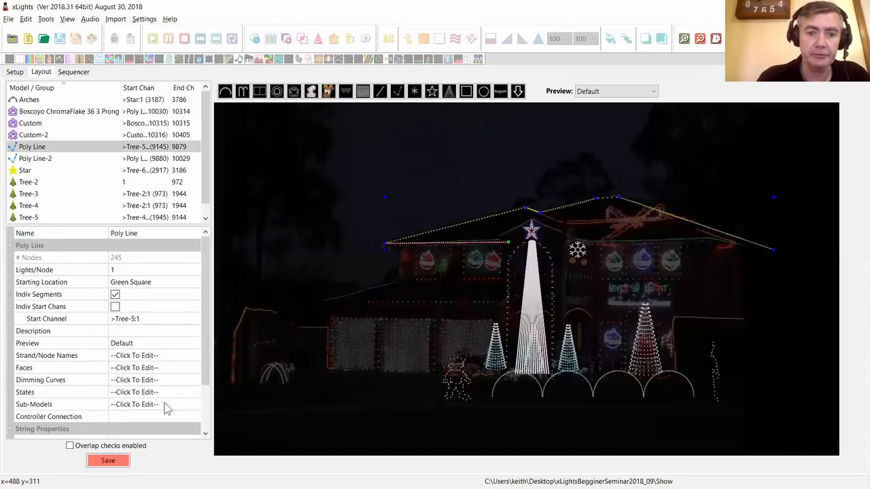
{"action": "scroll", "coordinate": [169, 418], "scroll_direction": "down", "scroll_amount": 2}
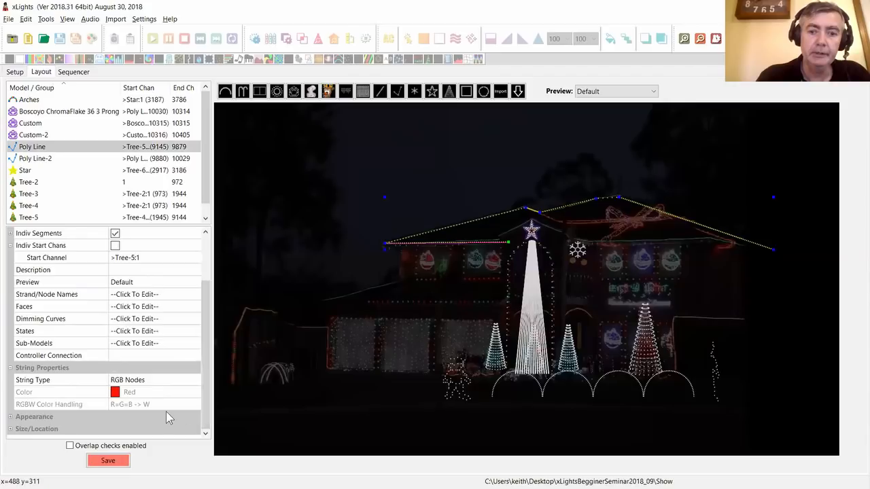
{"action": "left_click", "coordinate": [11, 429]}
{"action": "scroll", "coordinate": [76, 364], "scroll_direction": "down", "scroll_amount": 5}
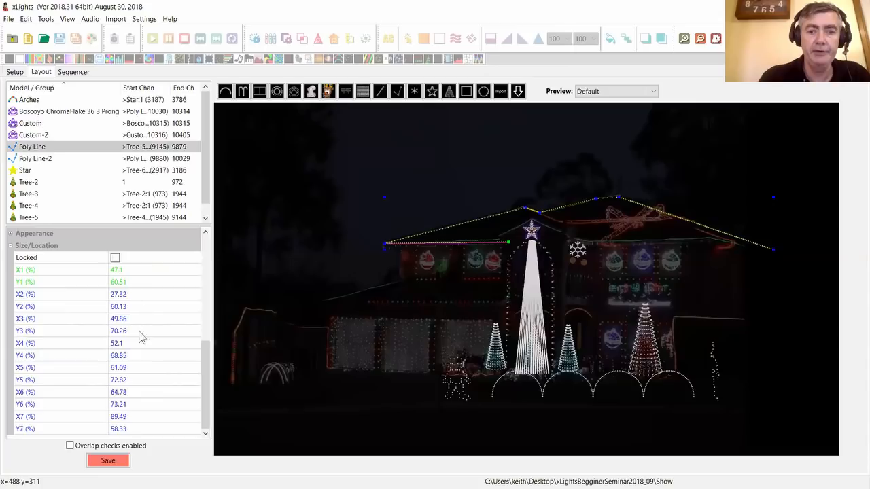
- Level the roofline's first segment by copying the Y1 value into Y2, making it 60.51
{"action": "left_click", "coordinate": [118, 295]}
{"action": "left_click", "coordinate": [129, 331]}
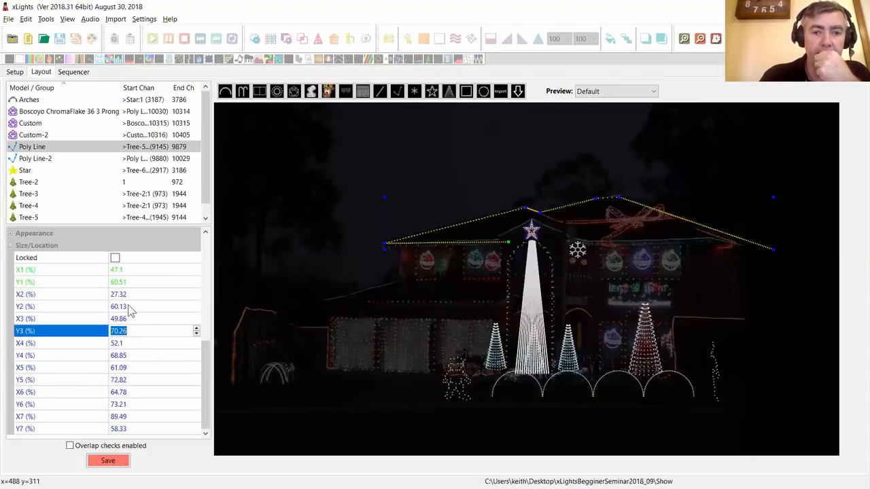
{"action": "left_click", "coordinate": [127, 307]}
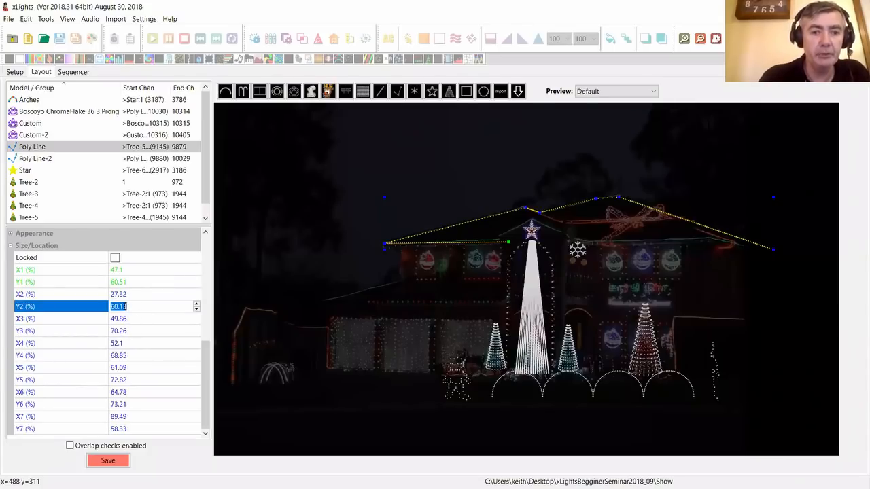
{"action": "left_click", "coordinate": [134, 284]}
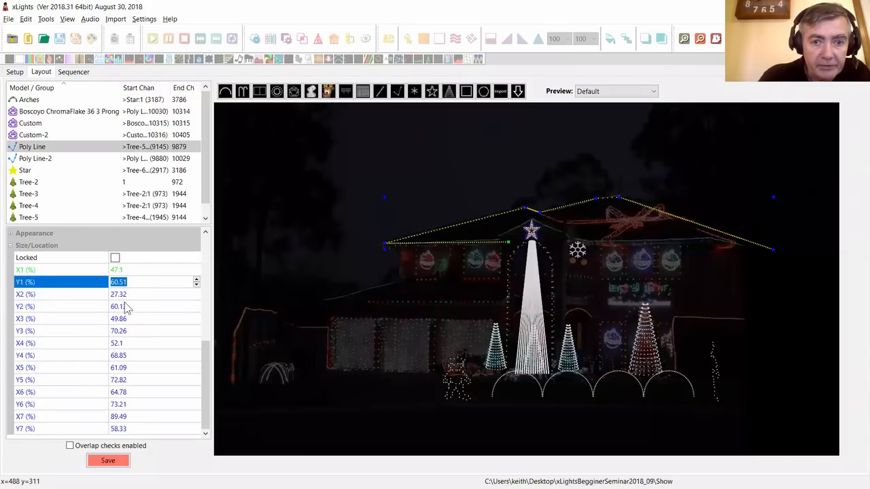
{"action": "left_click", "coordinate": [129, 307]}
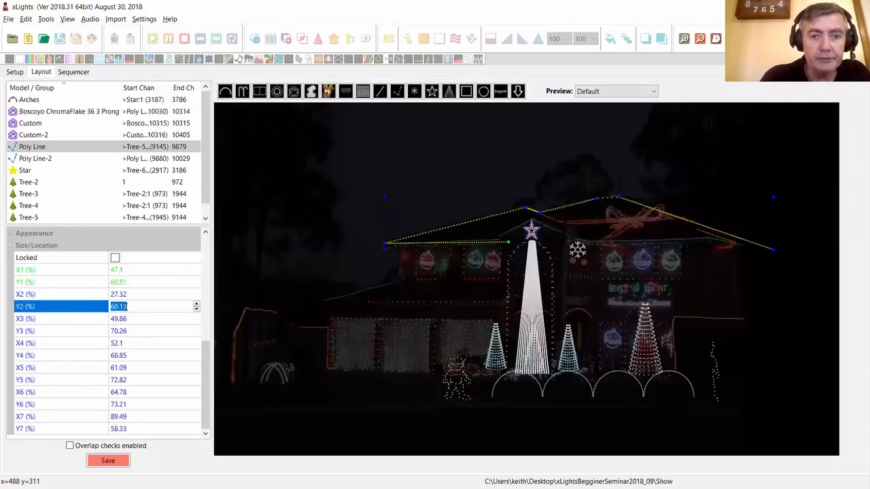
{"action": "left_click", "coordinate": [131, 282]}
{"action": "key", "text": "ctrl+c"}
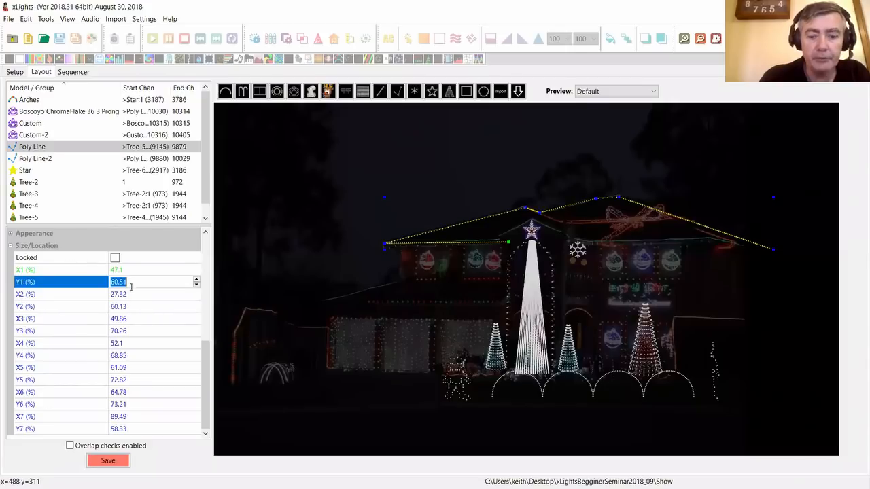
{"action": "left_click", "coordinate": [136, 306]}
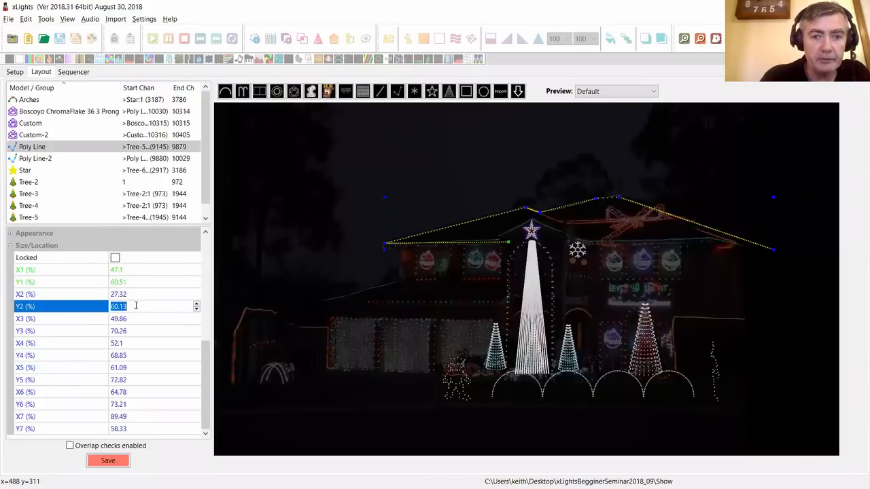
{"action": "key", "text": "ctrl+v"}
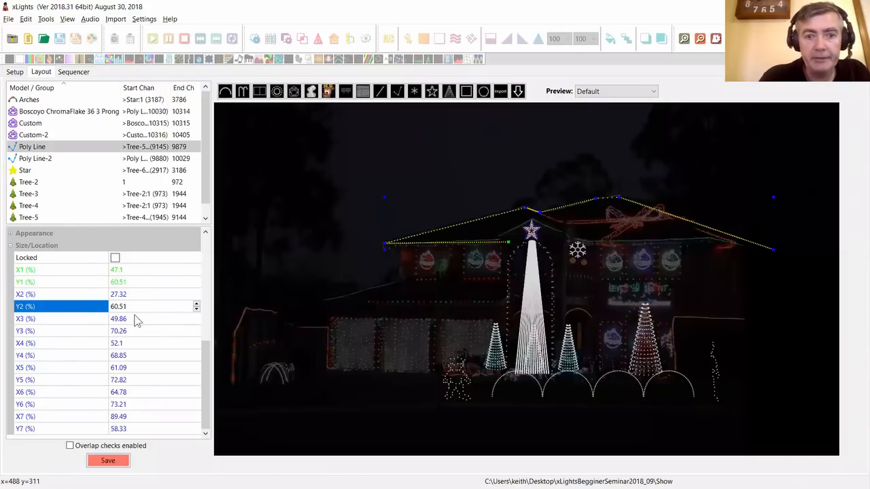
{"action": "key", "text": "Return"}
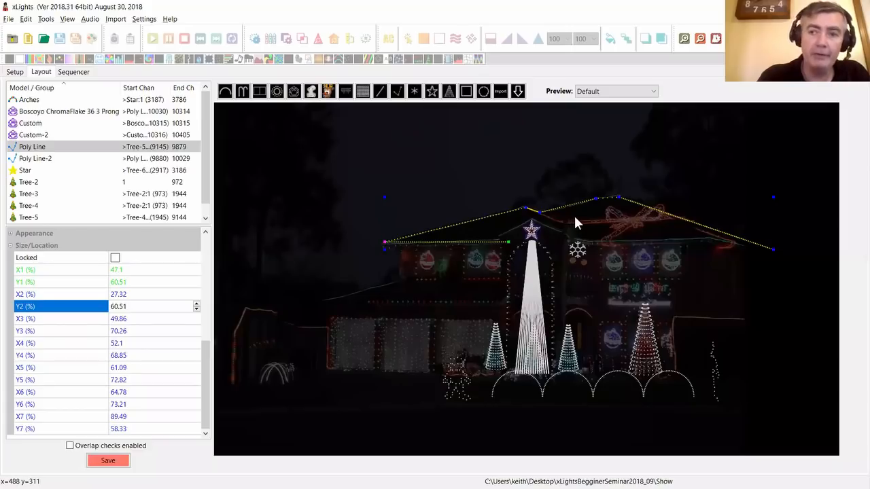
- Level the short segment at the roof peak by setting Y5 to the Y6 value, 73.21, and deselect the poly line
{"action": "left_click", "coordinate": [607, 204]}
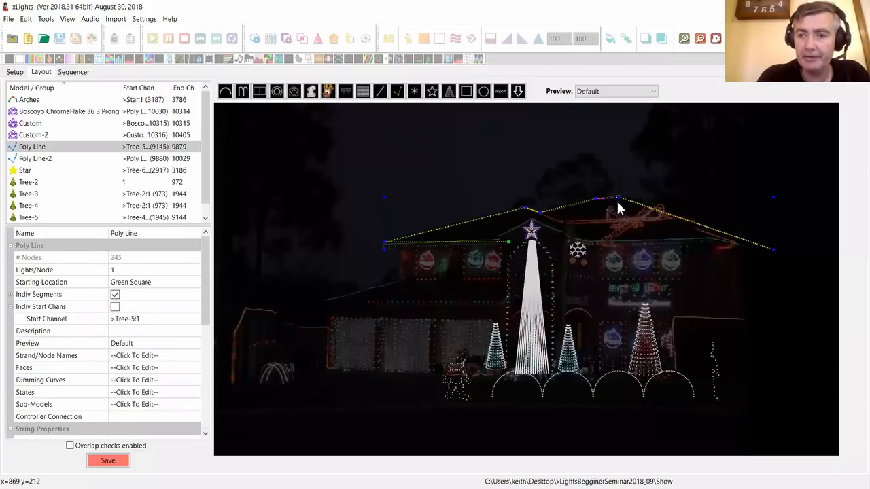
{"action": "left_click", "coordinate": [207, 358]}
{"action": "scroll", "coordinate": [53, 381], "scroll_direction": "down", "scroll_amount": 1}
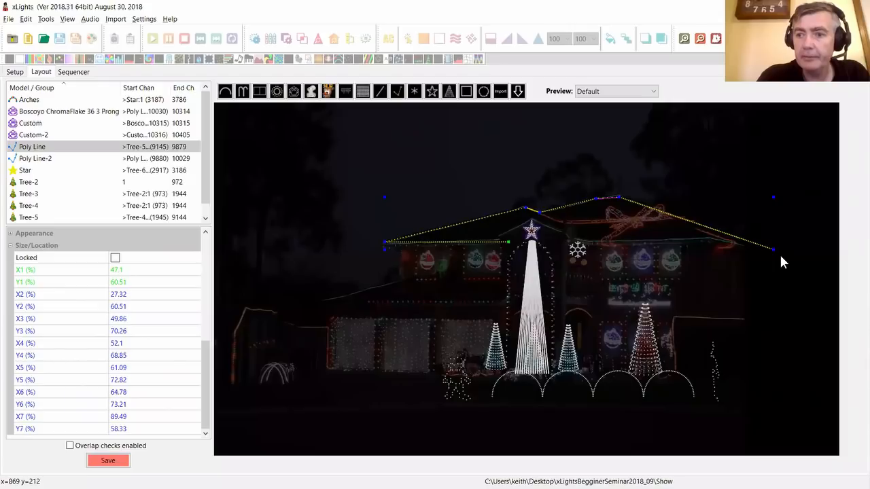
{"action": "scroll", "coordinate": [191, 382], "scroll_direction": "up", "scroll_amount": 1}
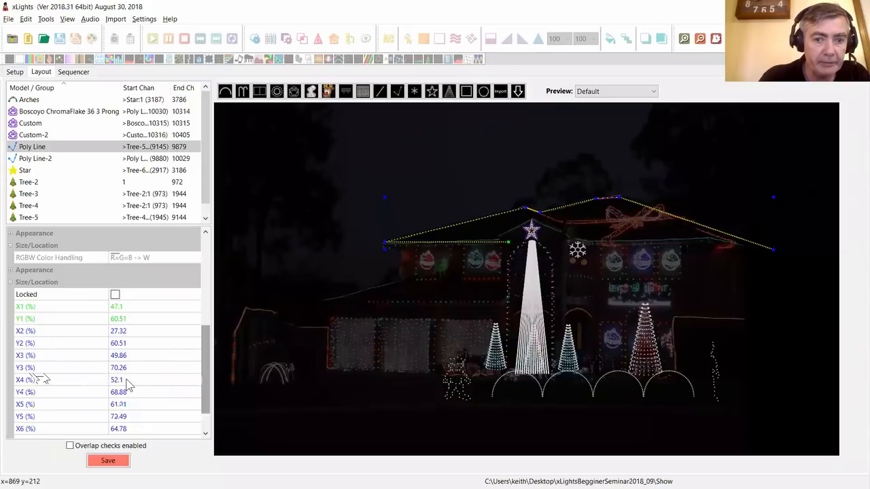
{"action": "left_click", "coordinate": [136, 404]}
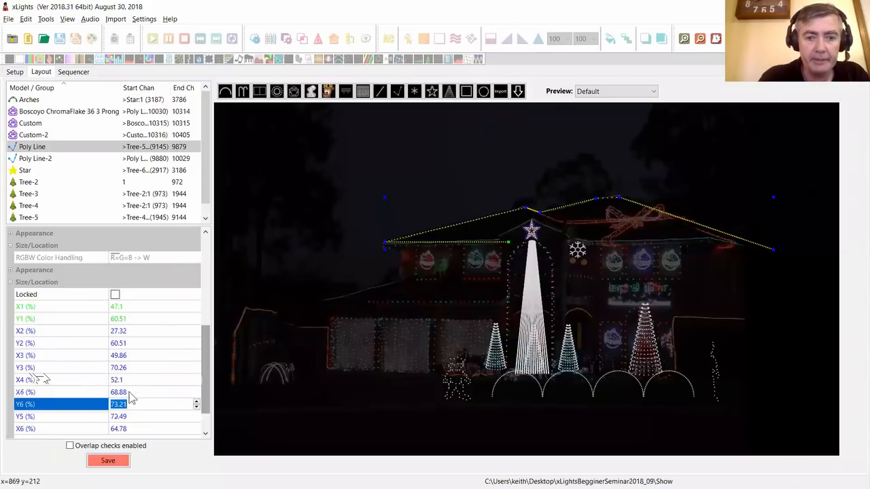
{"action": "left_click", "coordinate": [134, 380]}
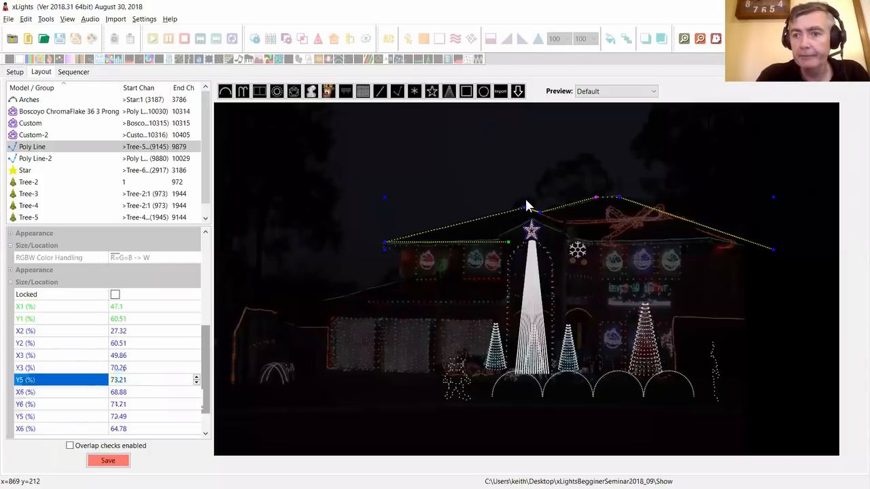
{"action": "left_click", "coordinate": [602, 201]}
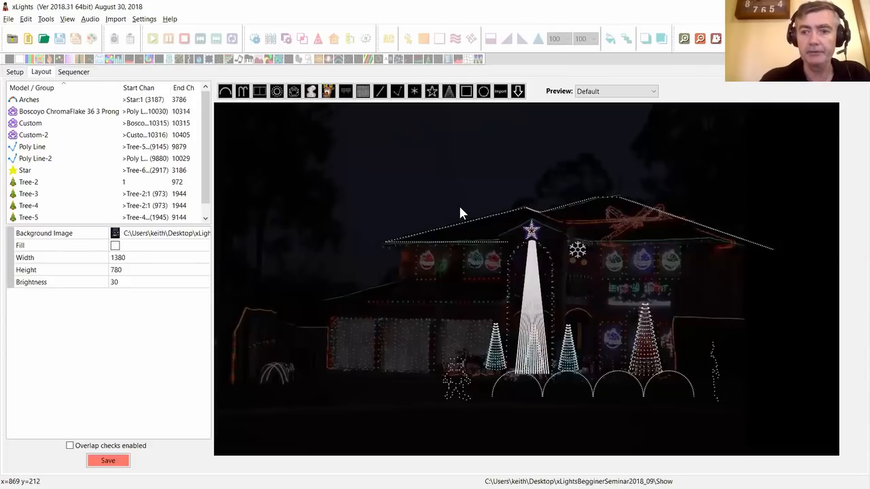
- Save the layout
{"action": "right_click", "coordinate": [391, 186]}
{"action": "left_click", "coordinate": [353, 184]}
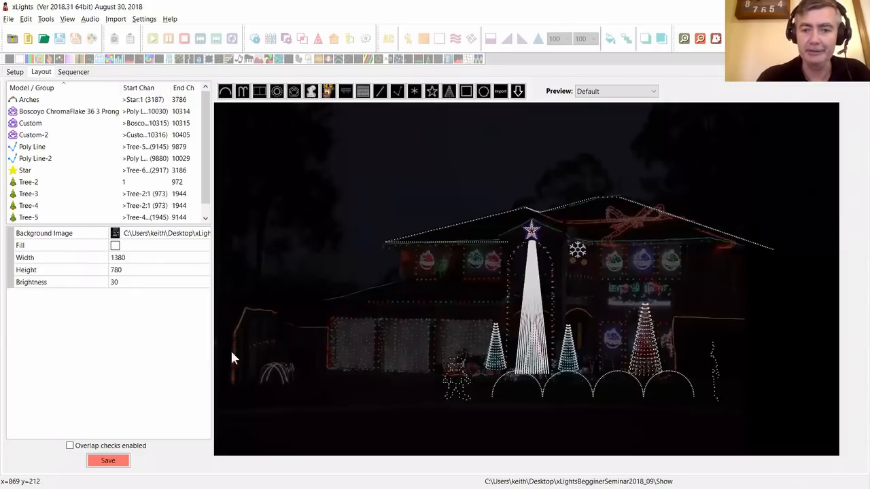
{"action": "left_click", "coordinate": [108, 460]}
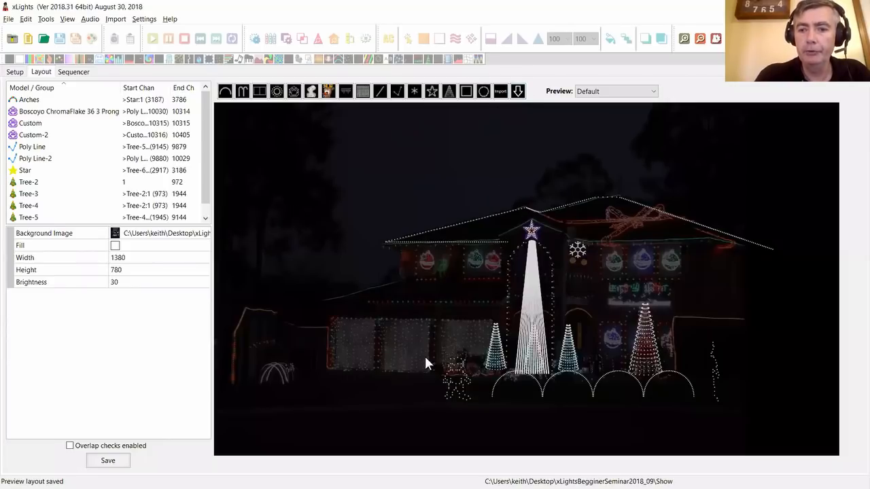
{"action": "left_click", "coordinate": [578, 256]}
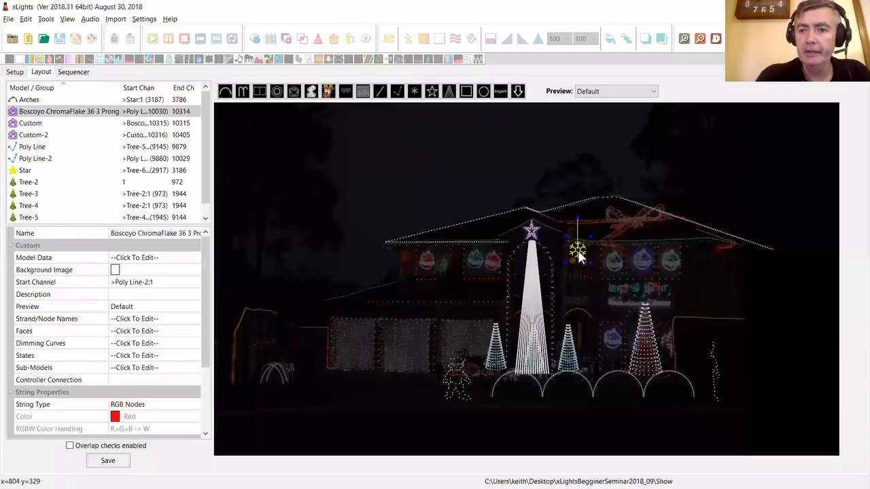
{"action": "right_click", "coordinate": [579, 257]}
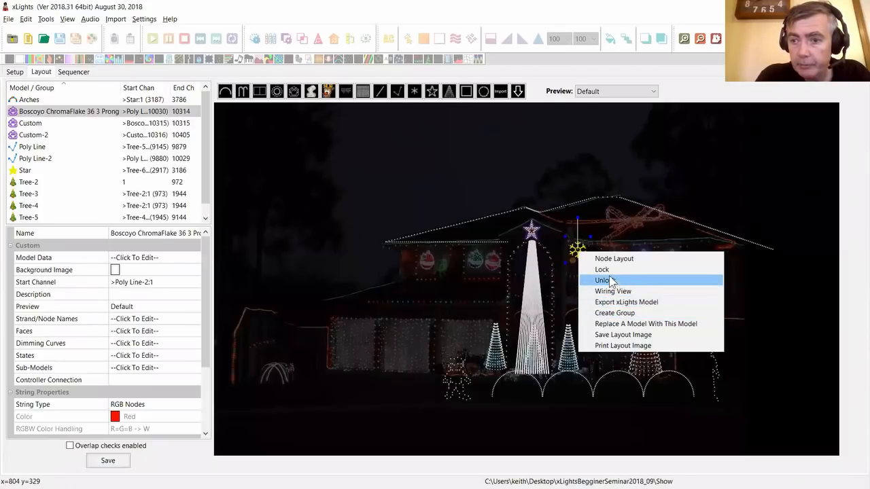
{"action": "left_click", "coordinate": [483, 174]}
{"action": "left_click", "coordinate": [576, 248]}
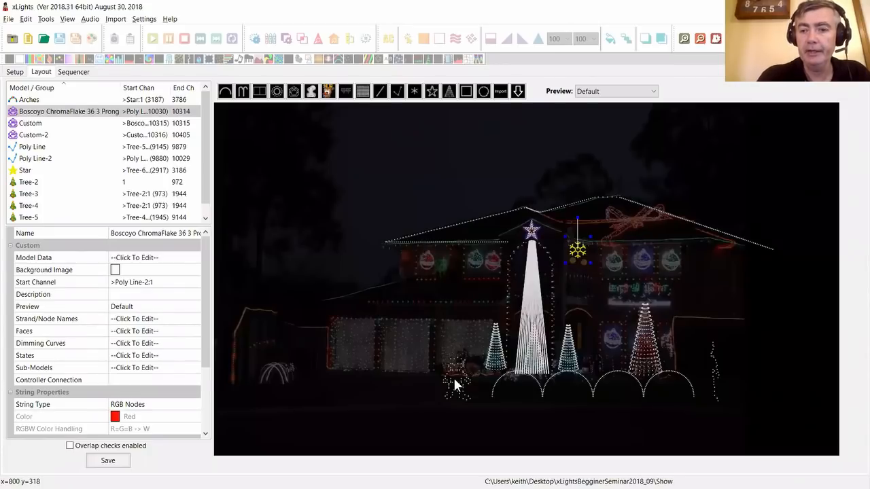
- Open the node layout of Tree-2, enlarge it to examine the complete node numbering, and close it
{"action": "left_click", "coordinate": [497, 354]}
{"action": "right_click", "coordinate": [506, 353]}
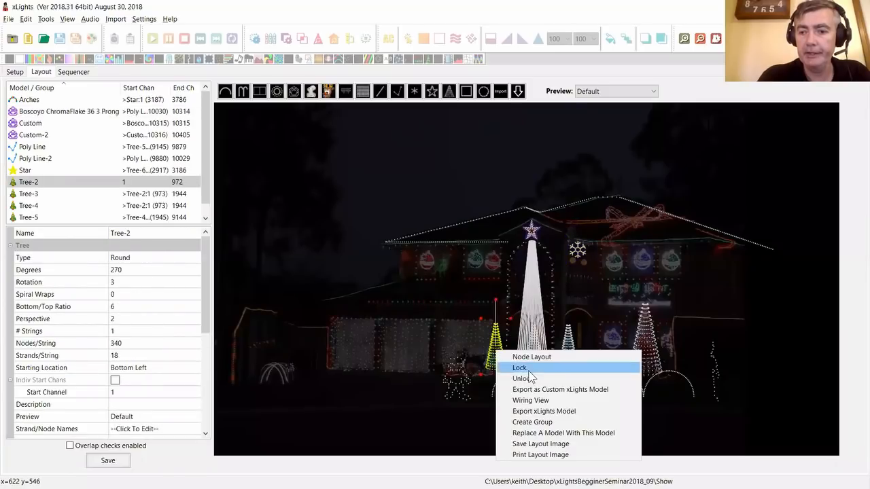
{"action": "left_click", "coordinate": [508, 359]}
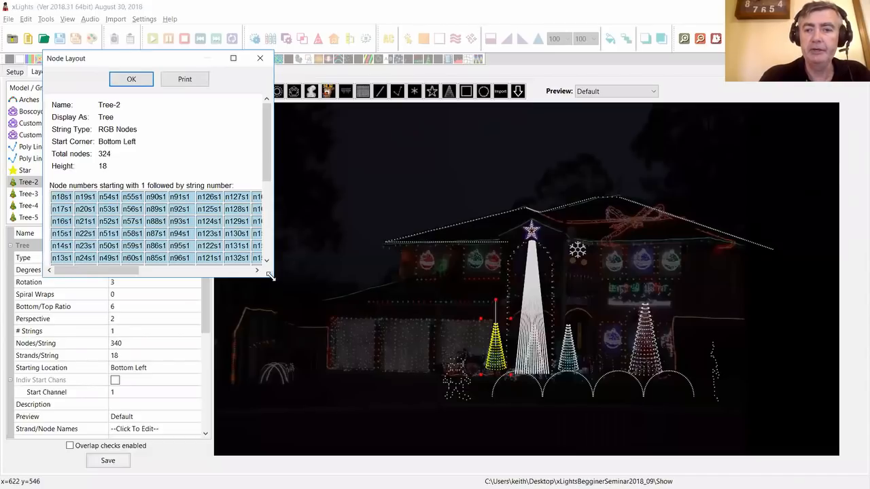
{"action": "left_click_drag", "start_coordinate": [271, 275], "coordinate": [653, 434]}
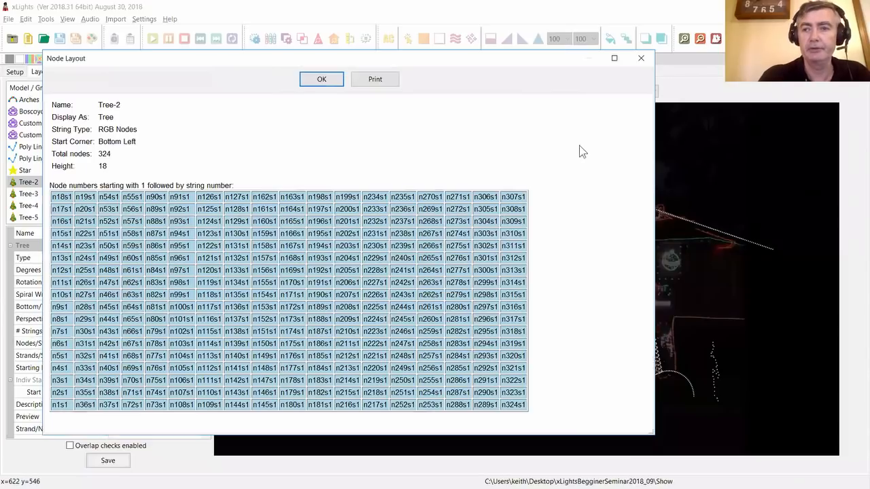
{"action": "left_click", "coordinate": [640, 60]}
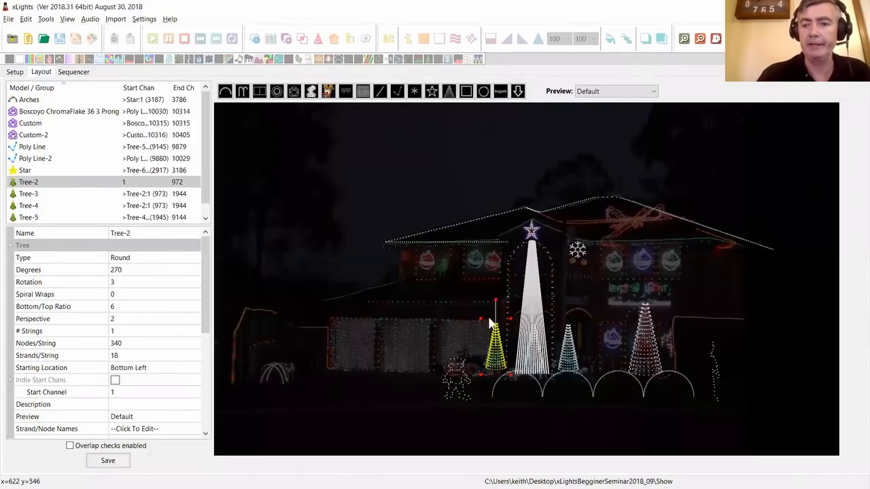
- Select all models in the house preview together, lock them against movement, and deselect them
{"action": "left_click_drag", "start_coordinate": [302, 160], "coordinate": [820, 435]}
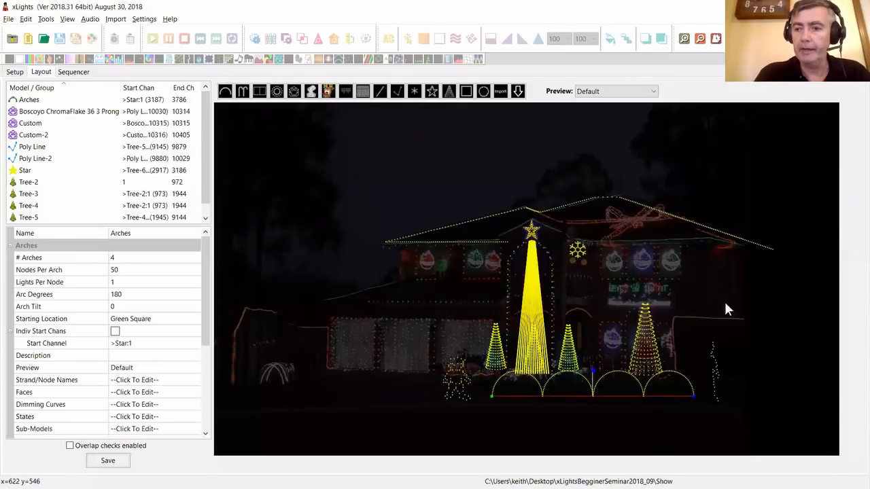
{"action": "right_click", "coordinate": [533, 317]}
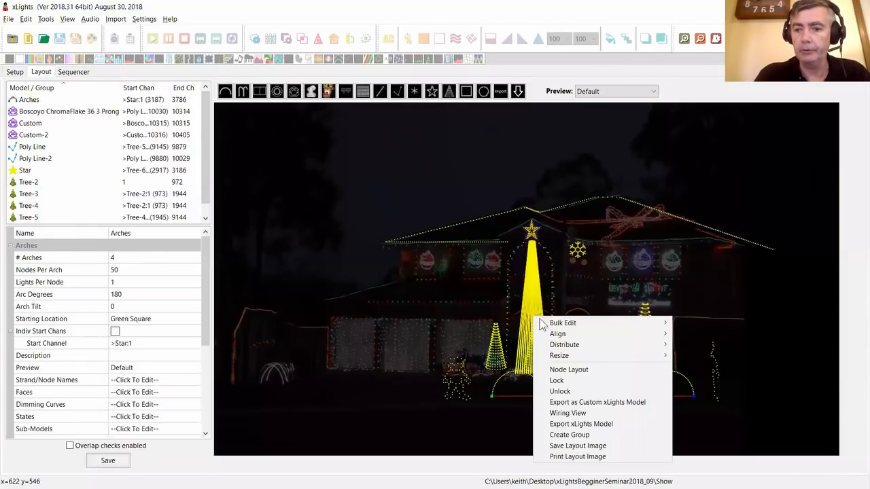
{"action": "left_click", "coordinate": [560, 381]}
{"action": "left_click", "coordinate": [381, 175]}
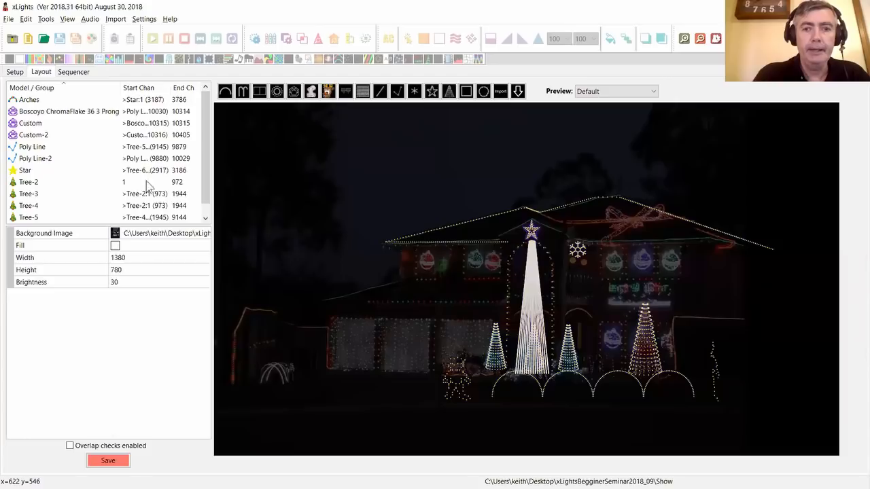
{"action": "right_click", "coordinate": [91, 147]}
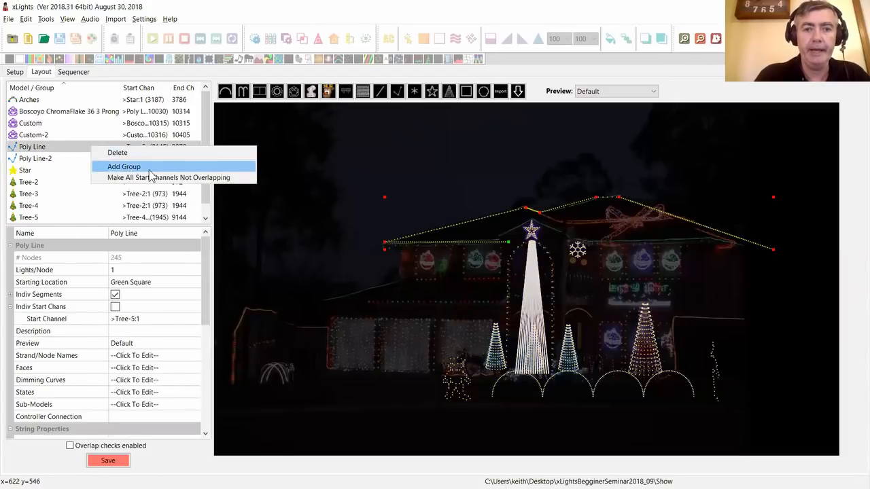
{"action": "left_click", "coordinate": [313, 230]}
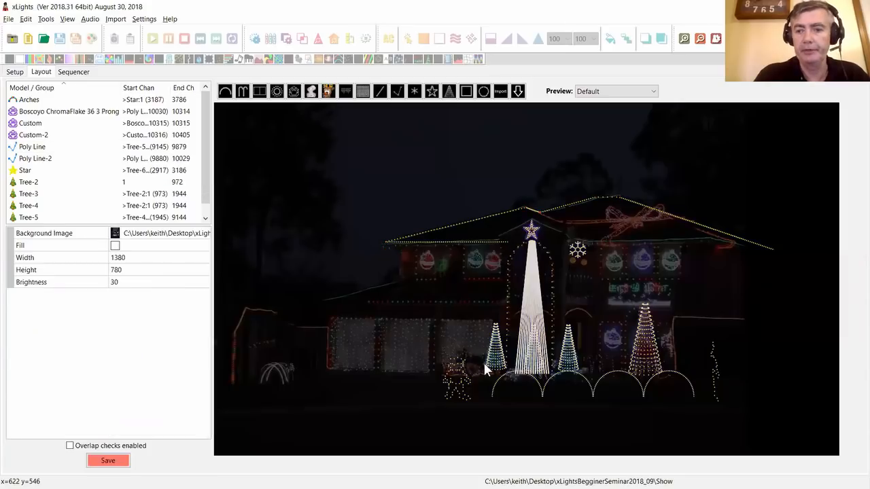
- Select the four smaller trees together in the preview, including the one overlapping the tall central tree
{"action": "left_click", "coordinate": [494, 357]}
{"action": "left_click", "coordinate": [534, 355]}
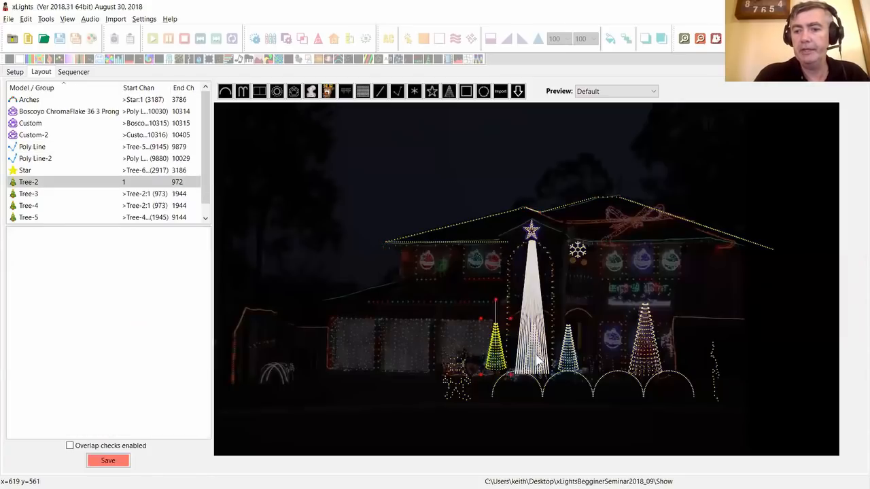
{"action": "left_click", "coordinate": [536, 354]}
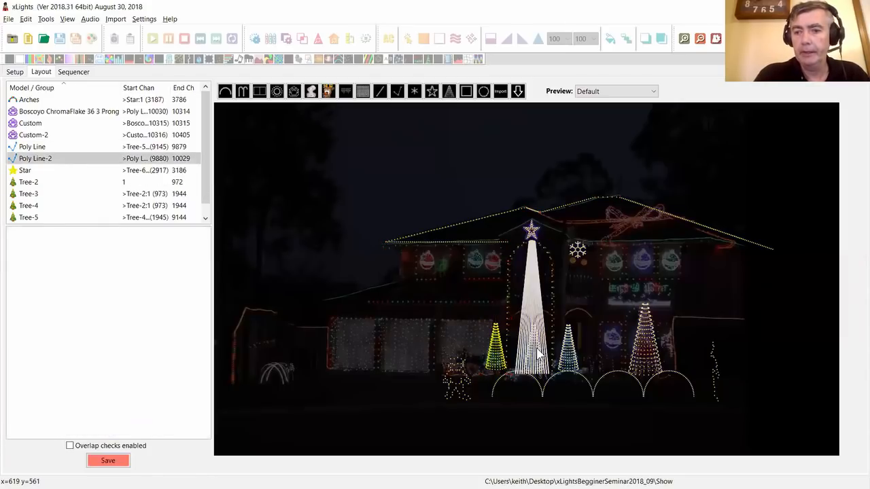
{"action": "left_click", "coordinate": [537, 351]}
{"action": "left_click", "coordinate": [536, 333]}
{"action": "left_click", "coordinate": [533, 337]}
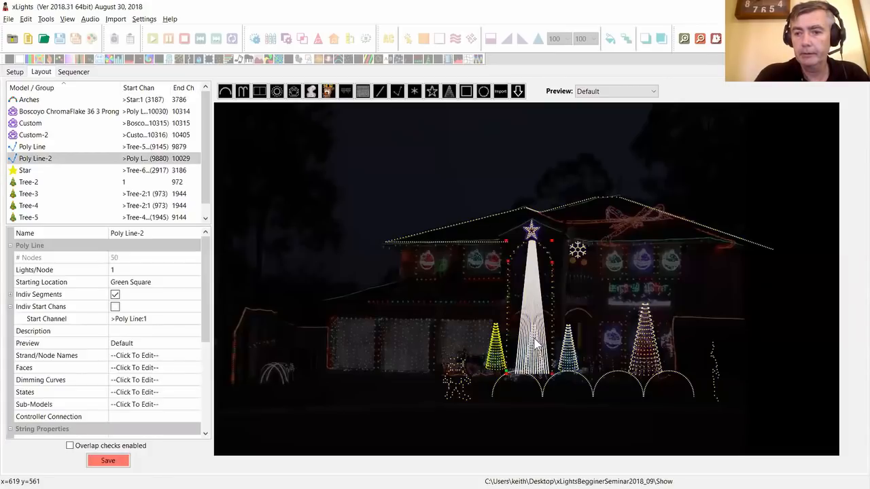
{"action": "left_click", "coordinate": [533, 338]}
{"action": "left_click", "coordinate": [534, 338]}
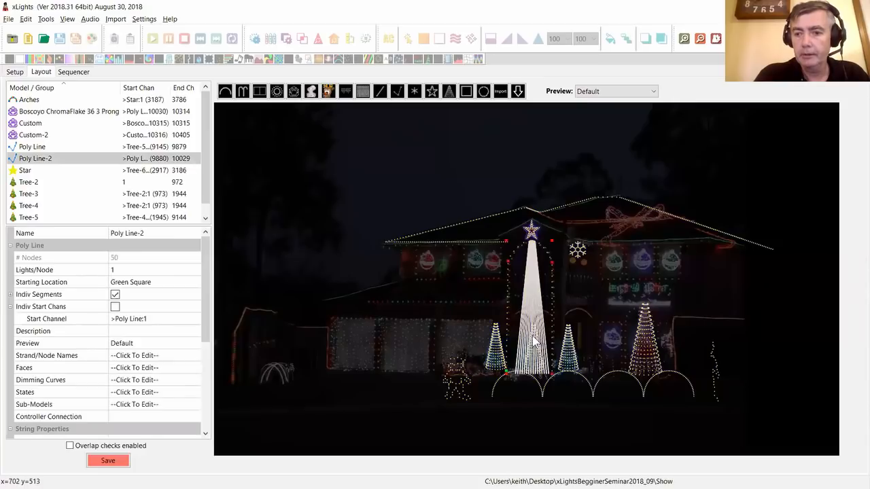
{"action": "left_click", "coordinate": [498, 352]}
{"action": "left_click", "coordinate": [568, 354]}
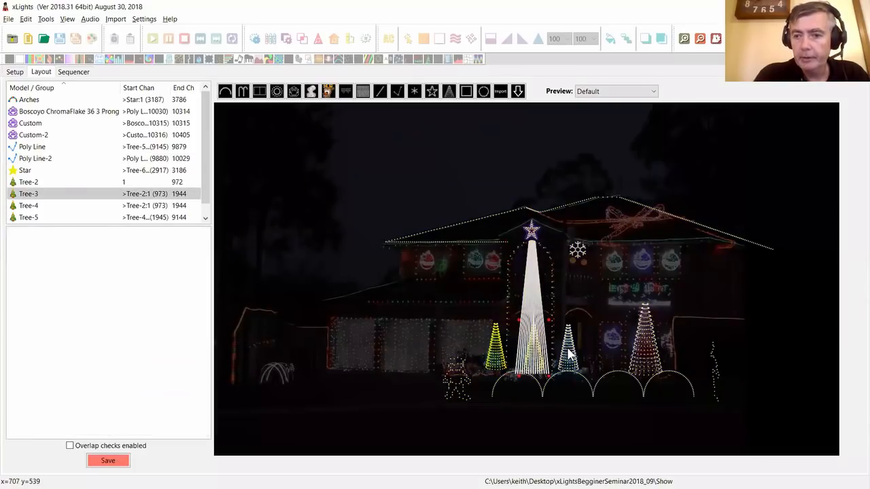
{"action": "left_click", "coordinate": [638, 348], "text": "ctrl"}
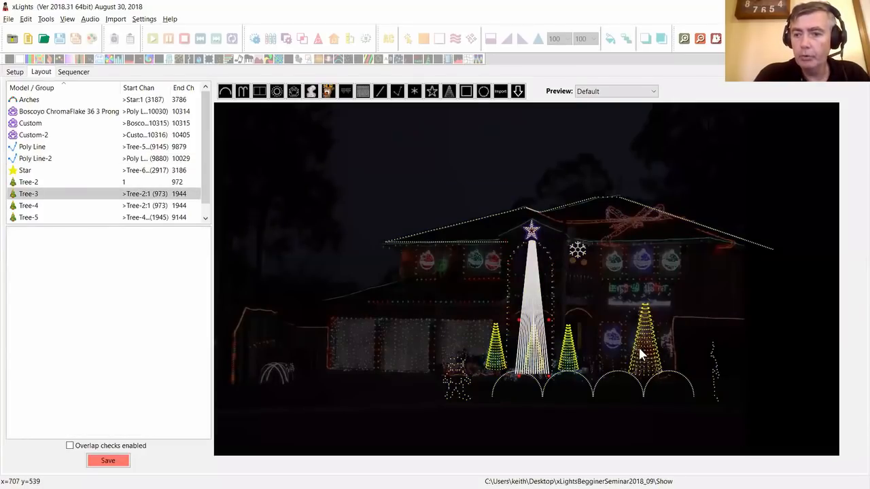
- Try to add the tall central tree beneath the star to the selection of smaller trees
{"action": "left_click", "coordinate": [531, 273]}
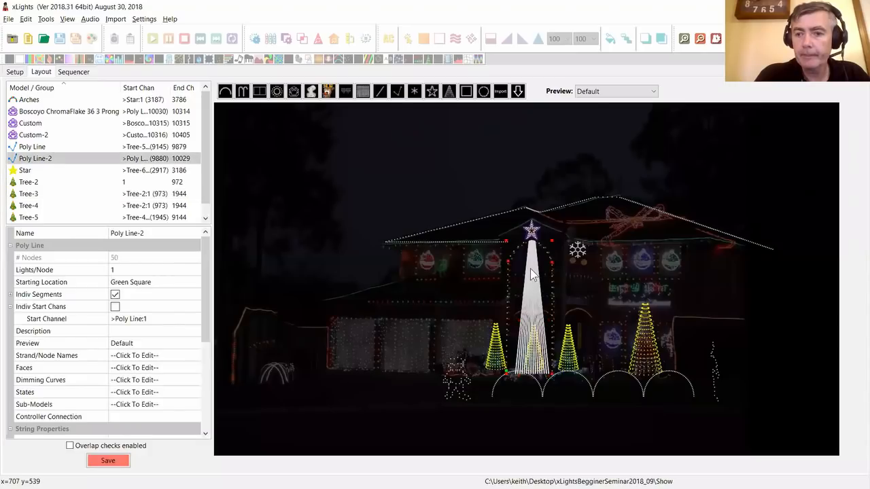
{"action": "left_click", "coordinate": [531, 268], "text": "ctrl"}
{"action": "left_click", "coordinate": [537, 291], "text": "ctrl"}
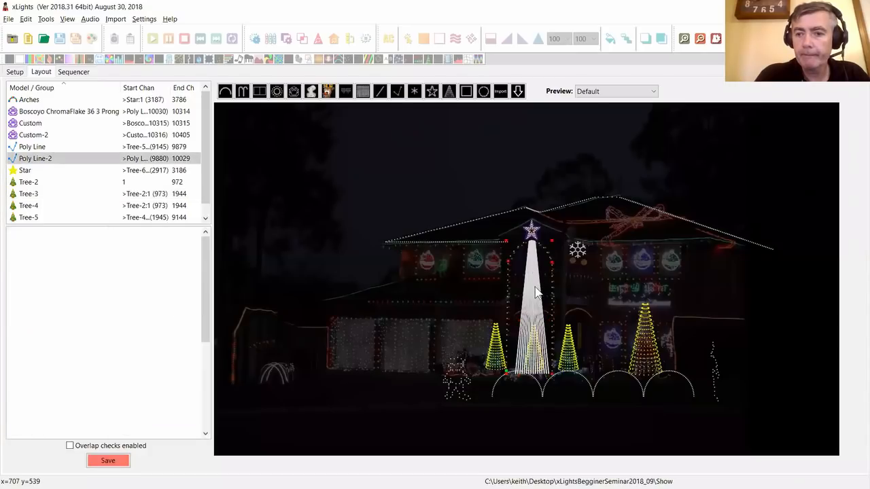
{"action": "left_click", "coordinate": [536, 302], "text": "ctrl"}
{"action": "left_click", "coordinate": [530, 240], "text": "ctrl"}
{"action": "left_click", "coordinate": [531, 241], "text": "ctrl"}
{"action": "left_click", "coordinate": [531, 243], "text": "ctrl"}
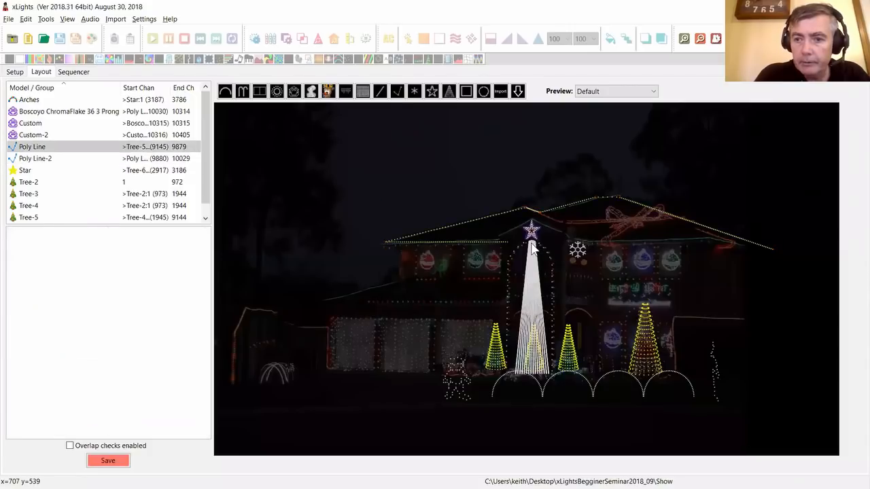
- Create a model group named "Trees" from the selected models
{"action": "right_click", "coordinate": [570, 354]}
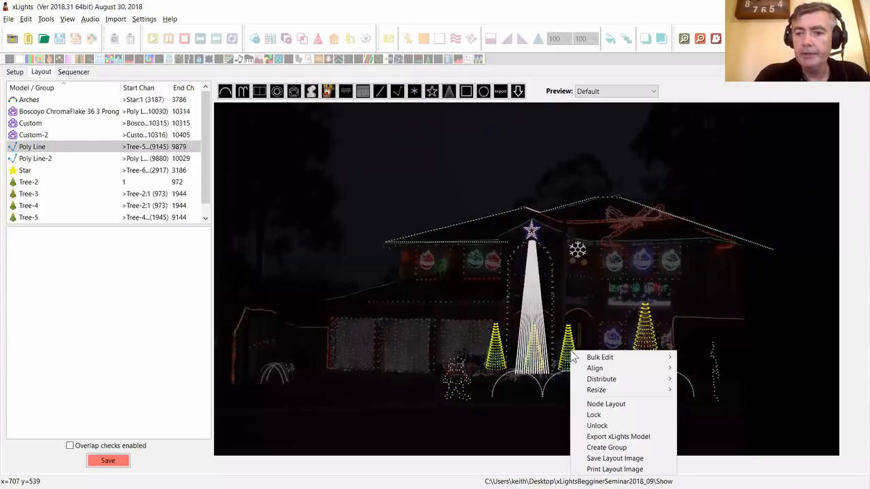
{"action": "left_click", "coordinate": [624, 449]}
{"action": "type", "text": "Trees"}
{"action": "key", "text": "Return"}
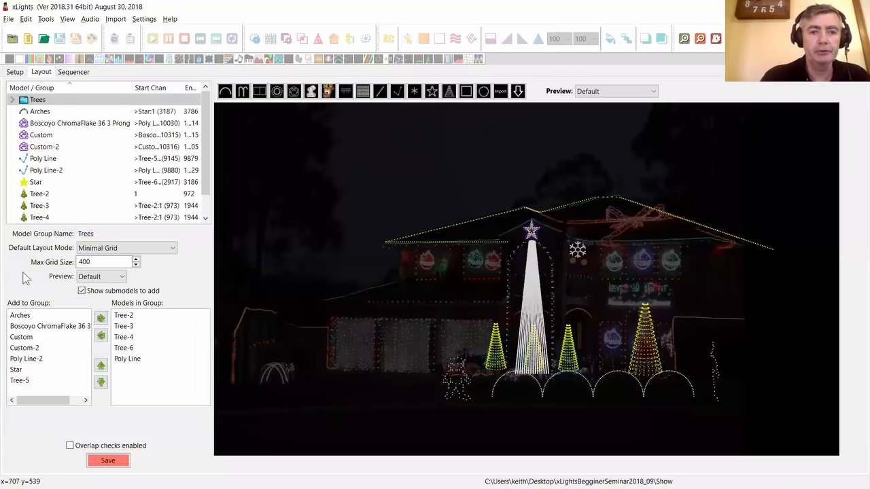
- Remove Poly Line from the Trees group and add Tree-5 to it instead
{"action": "left_click", "coordinate": [131, 363]}
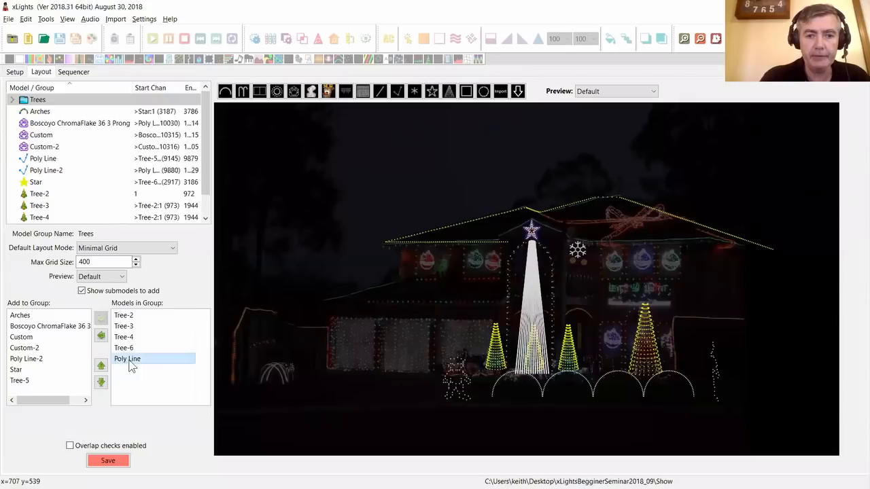
{"action": "left_click", "coordinate": [100, 335]}
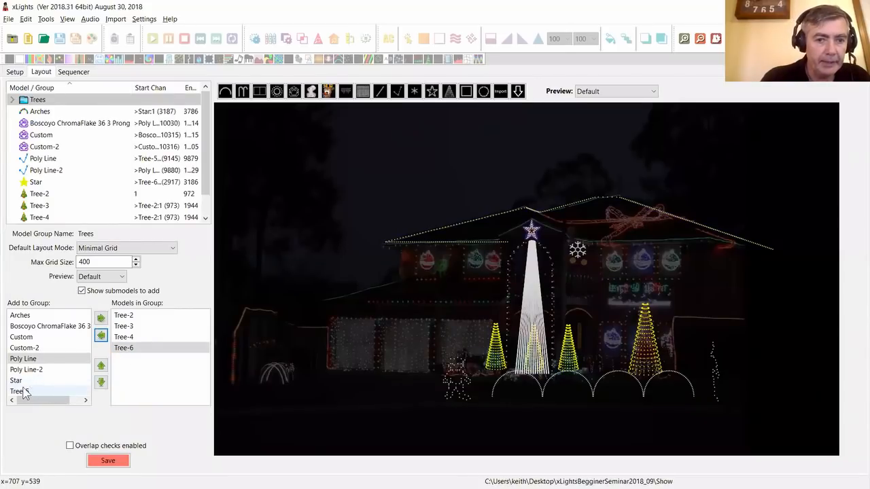
{"action": "left_click_drag", "start_coordinate": [37, 397], "coordinate": [139, 389]}
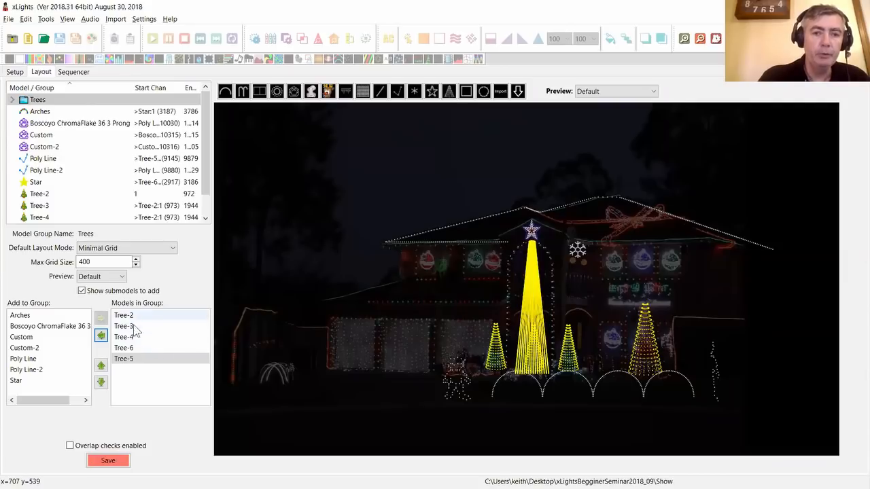
- Move Tree-5 above Tree-6 in the Trees group's model order and save the layout
{"action": "double_click", "coordinate": [129, 359]}
{"action": "left_click_drag", "start_coordinate": [130, 355], "coordinate": [130, 350]}
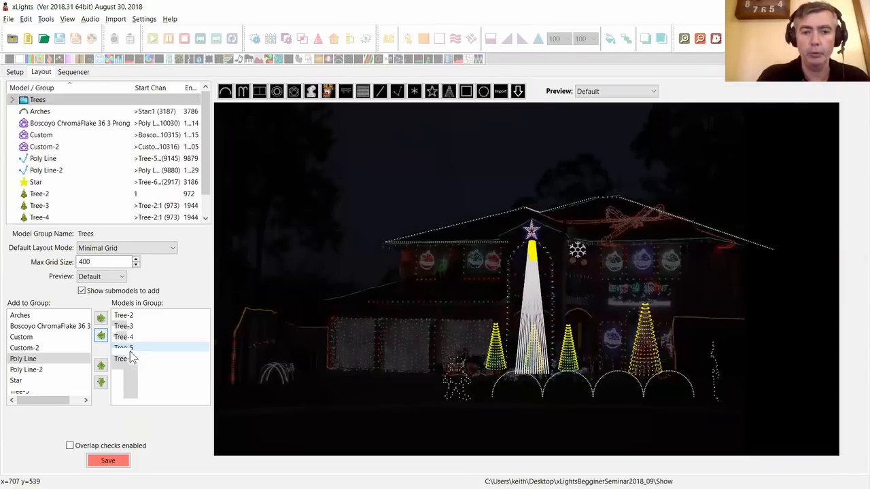
{"action": "left_click", "coordinate": [120, 461]}
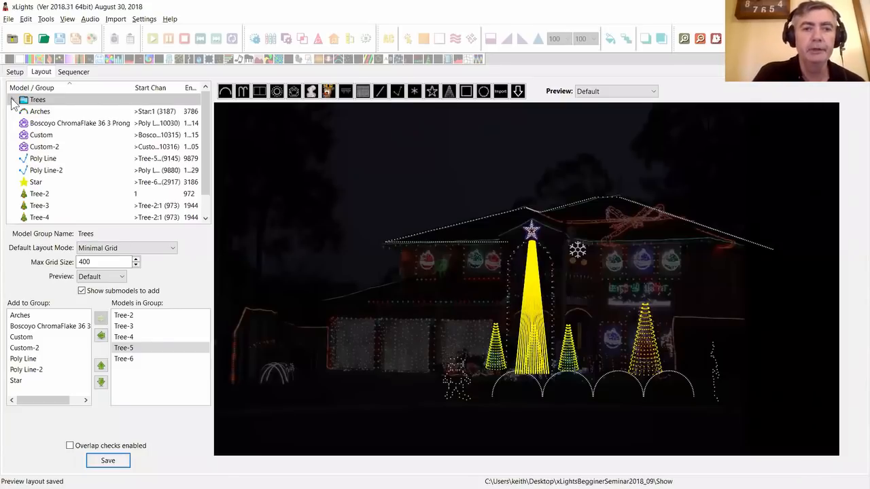
- Review the models contained in the Trees group in the model list, leaving nothing selected at the end
{"action": "left_click", "coordinate": [12, 100]}
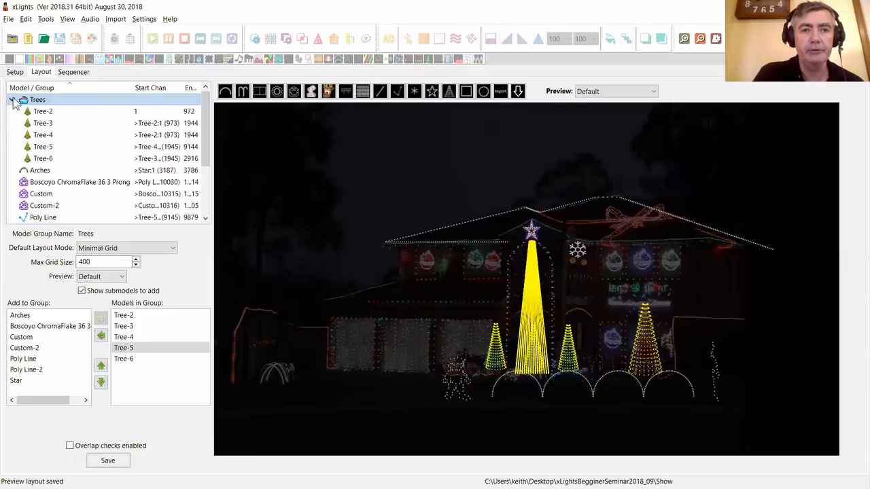
{"action": "left_click", "coordinate": [12, 100]}
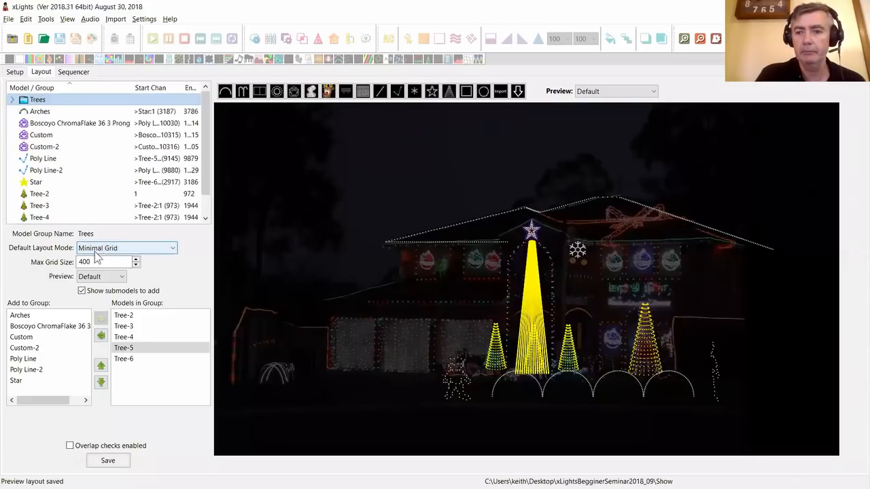
{"action": "left_click", "coordinate": [334, 219]}
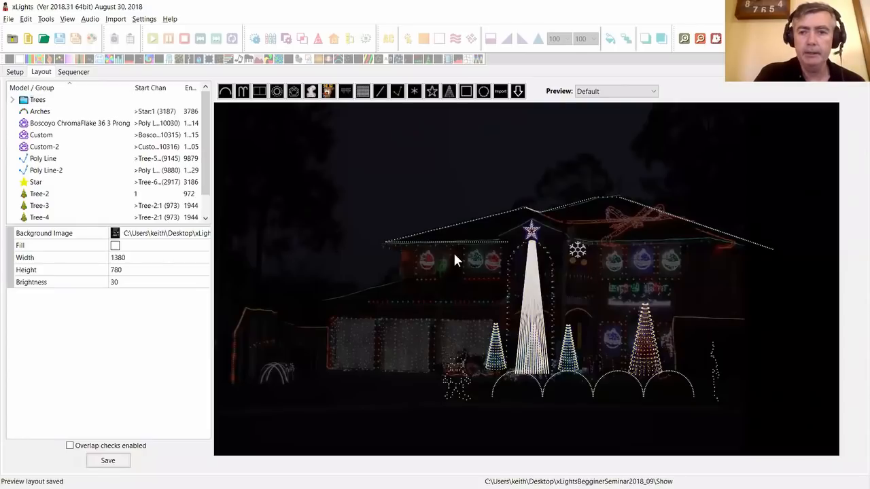
- Open the Sub-Models editor for the Boscoyo ChromaFlake snowflake model and enlarge its window
{"action": "left_click", "coordinate": [577, 251]}
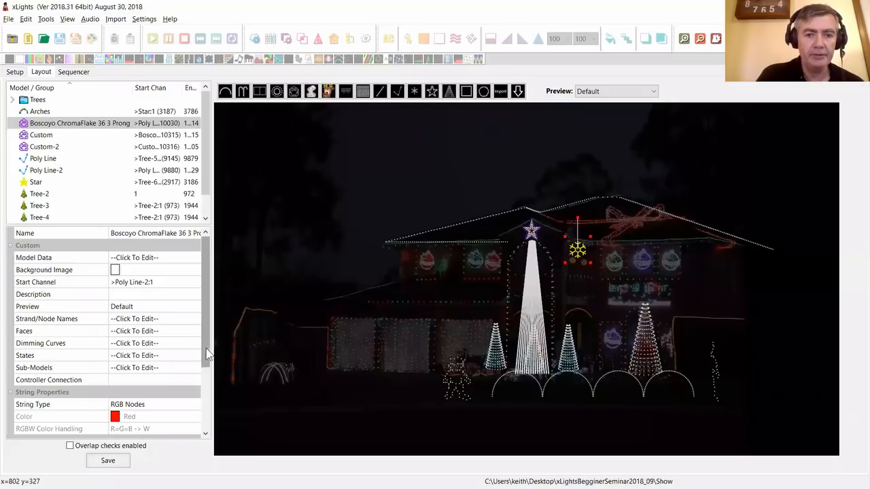
{"action": "left_click", "coordinate": [164, 373]}
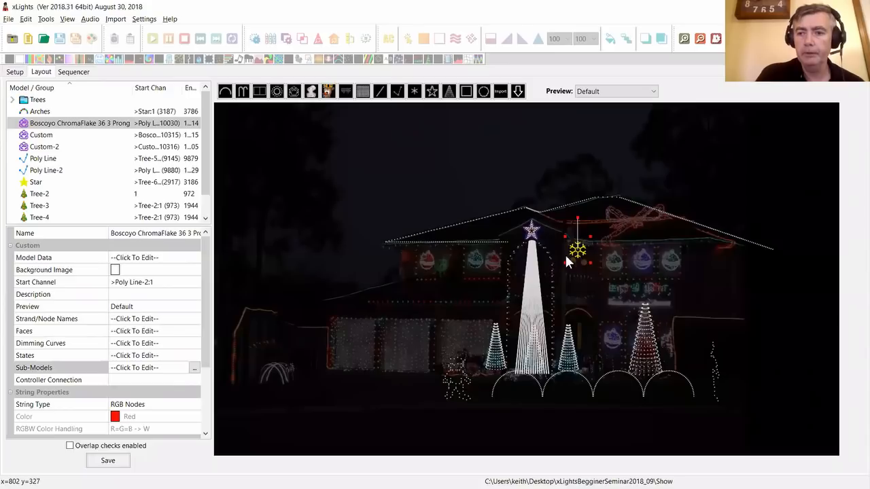
{"action": "left_click", "coordinate": [195, 368]}
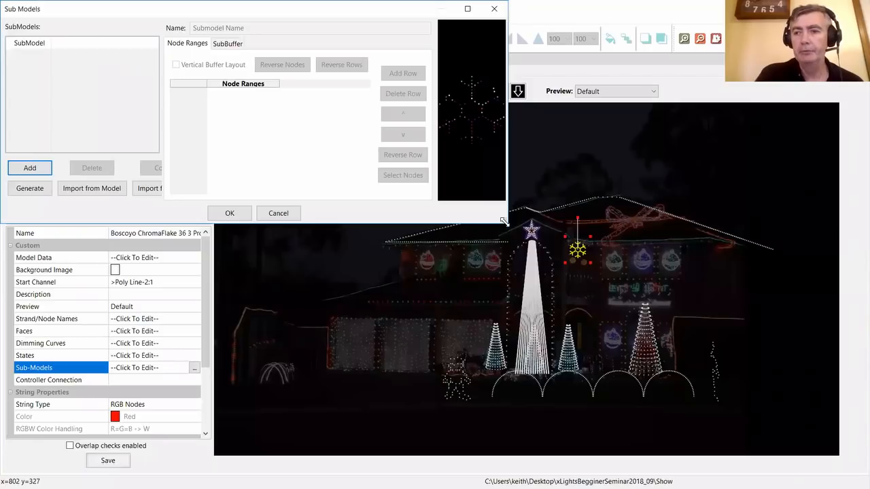
{"action": "left_click_drag", "start_coordinate": [503, 221], "coordinate": [859, 466]}
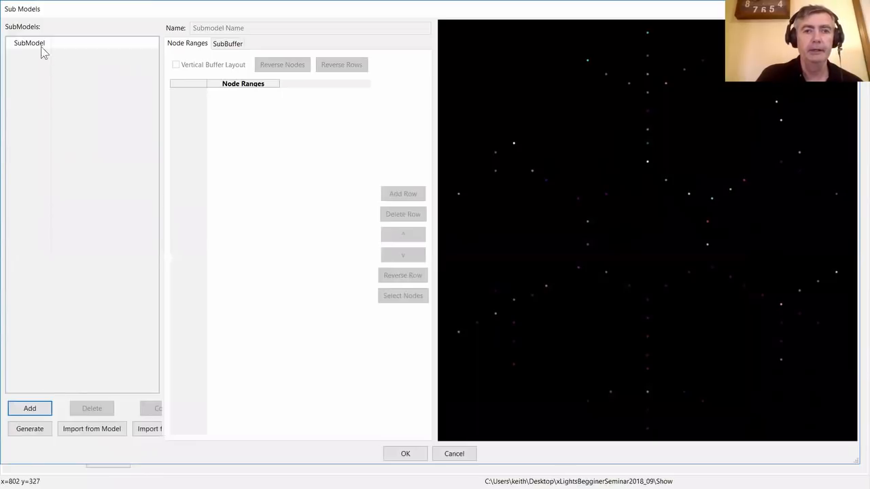
- Add a submodel named "centre" to the snowflake
{"action": "left_click", "coordinate": [30, 408]}
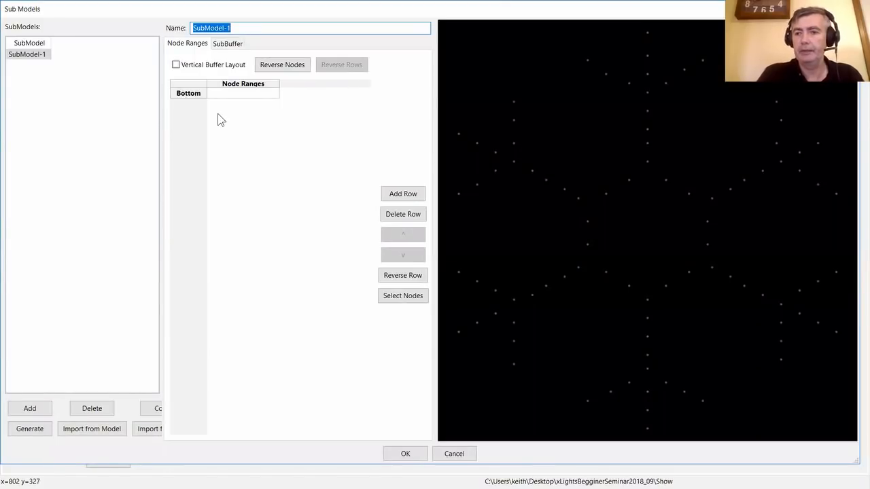
{"action": "type", "text": "centre"}
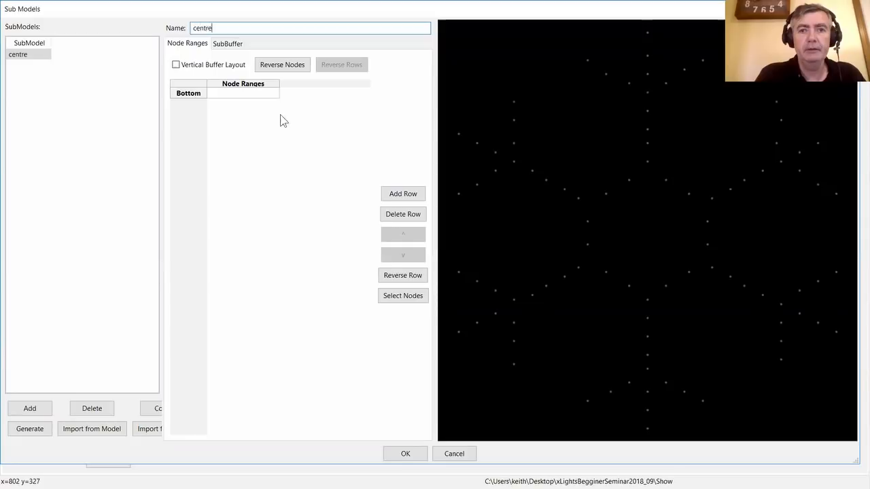
{"action": "key", "text": "Tab"}
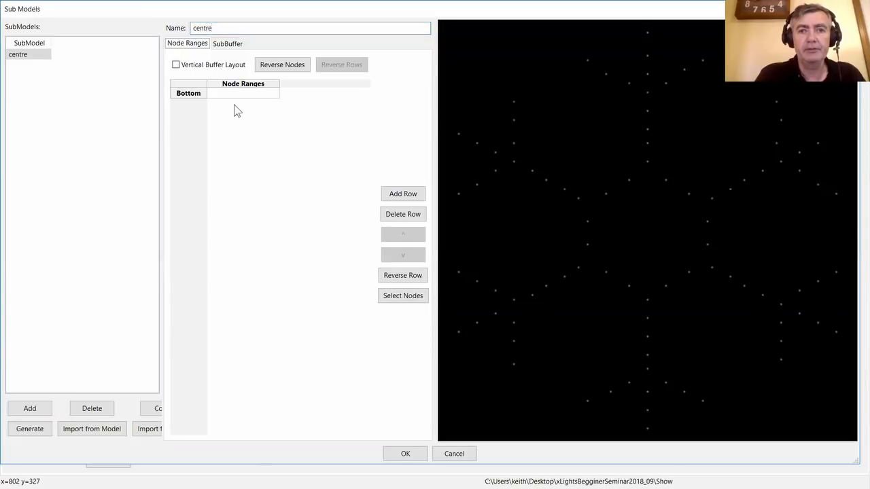
- Open node selection for the centre submodel and pick the inner ring's upper nodes 80, 95, 1, 15, 16, 17 and 31
{"action": "left_click", "coordinate": [222, 94]}
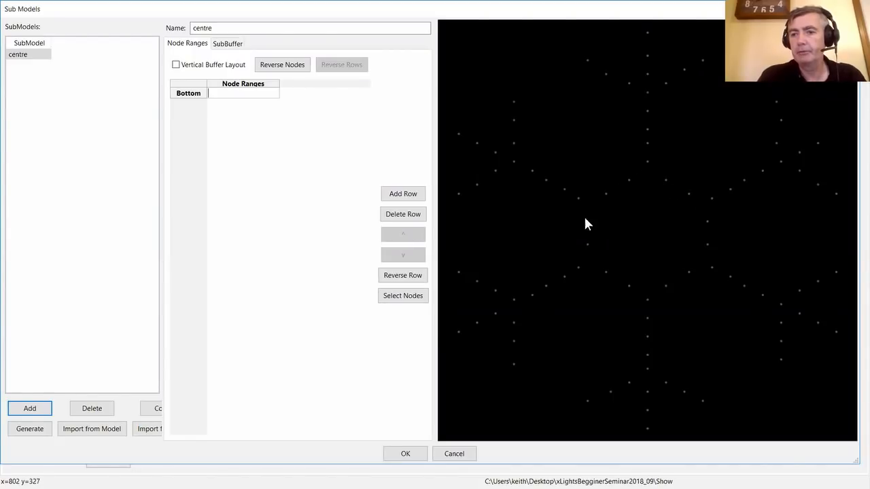
{"action": "left_click", "coordinate": [401, 300]}
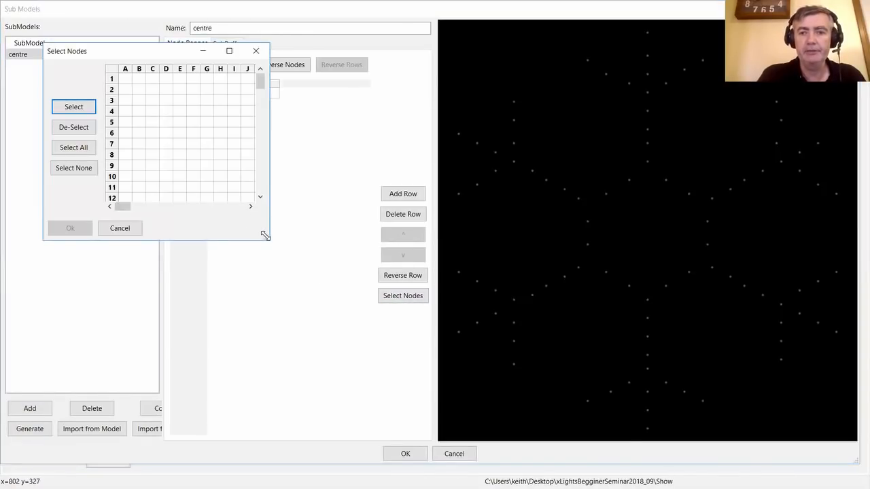
{"action": "left_click_drag", "start_coordinate": [265, 235], "coordinate": [759, 421]}
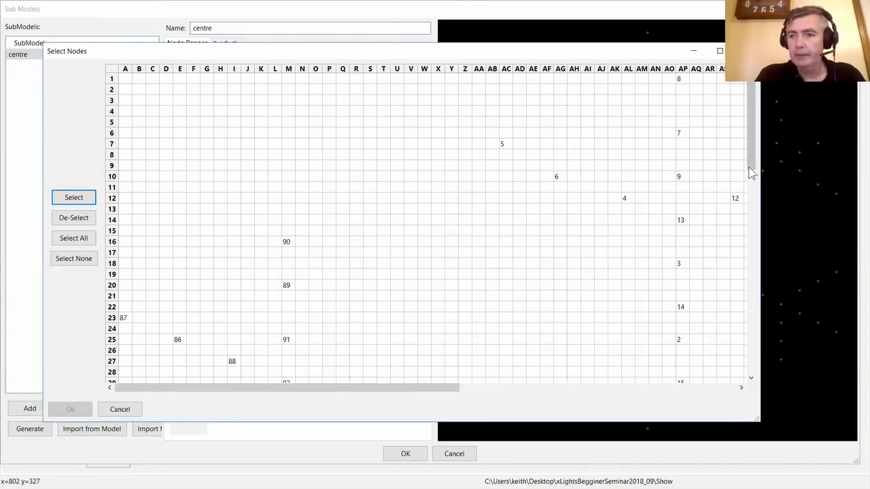
{"action": "left_click_drag", "start_coordinate": [747, 167], "coordinate": [752, 244]}
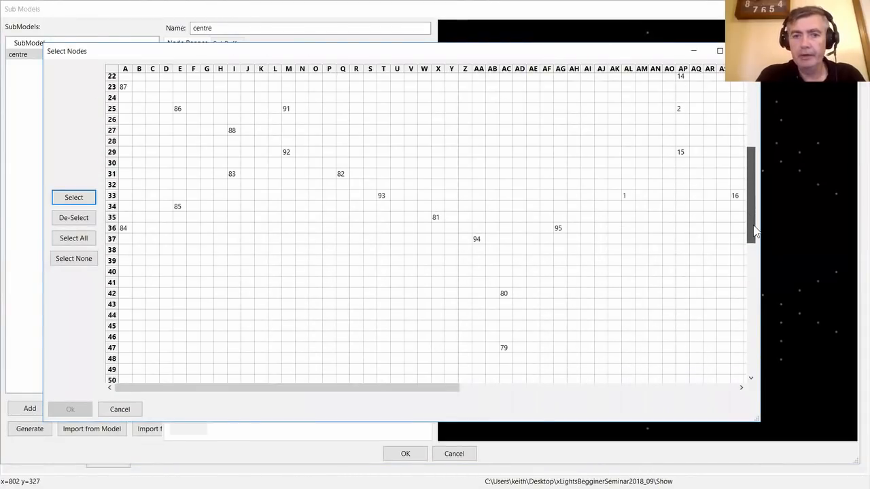
{"action": "left_click_drag", "start_coordinate": [453, 387], "coordinate": [593, 389]}
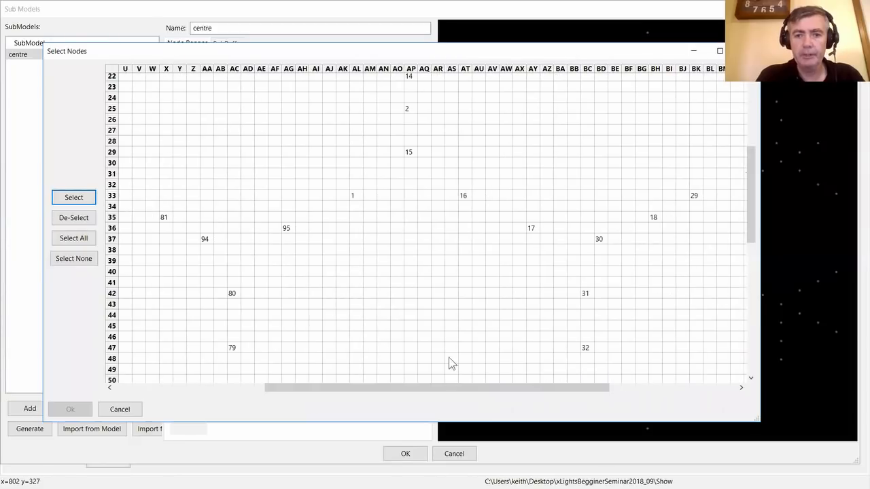
{"action": "left_click", "coordinate": [234, 296]}
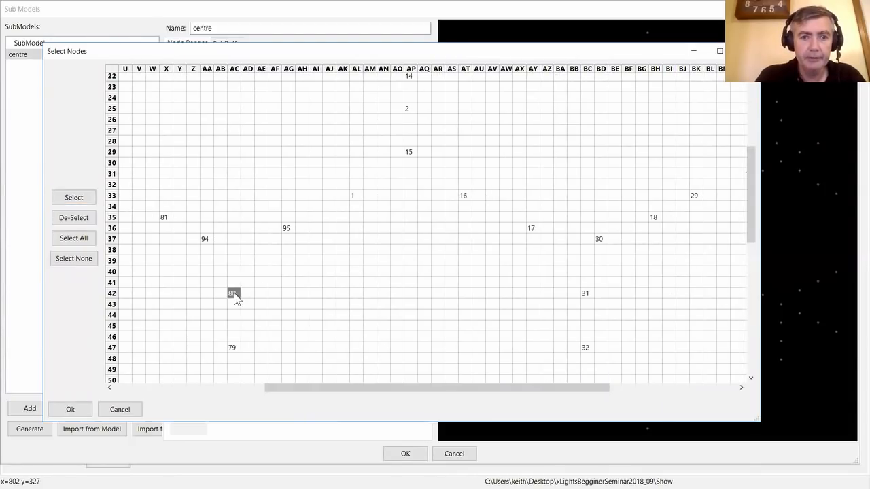
{"action": "left_click", "coordinate": [288, 229]}
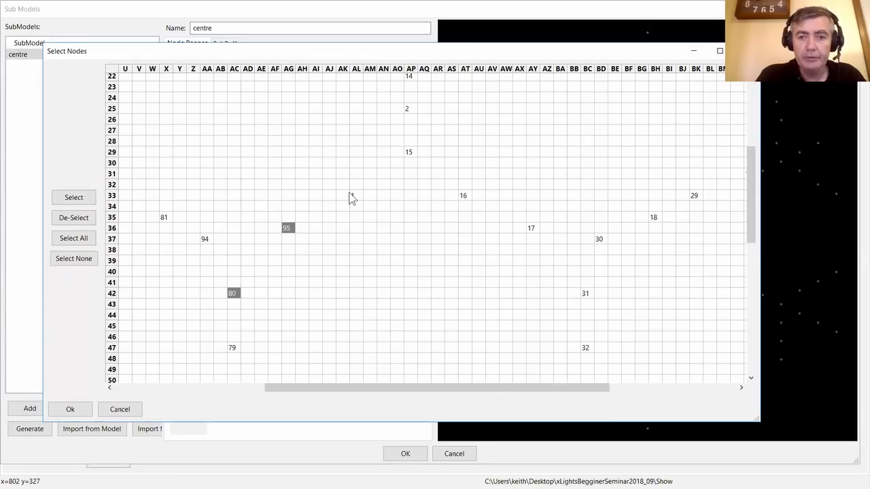
{"action": "left_click", "coordinate": [354, 196]}
{"action": "left_click", "coordinate": [410, 154]}
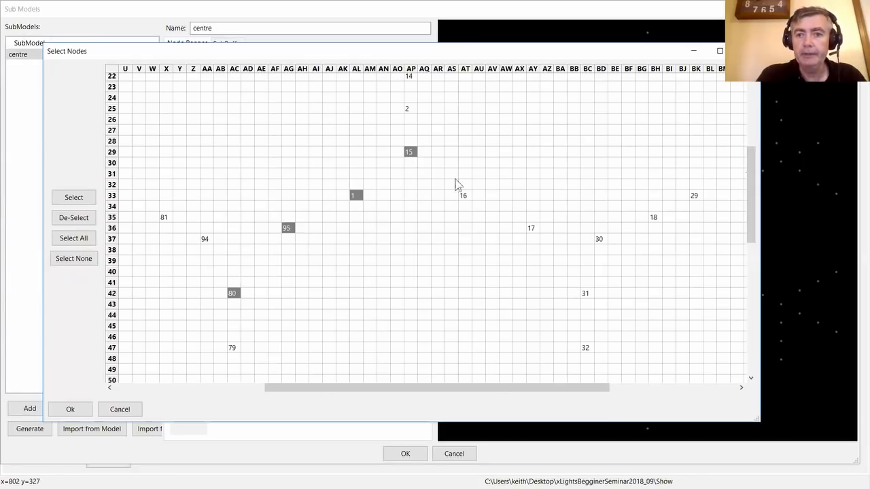
{"action": "left_click", "coordinate": [464, 196]}
{"action": "left_click", "coordinate": [531, 228]}
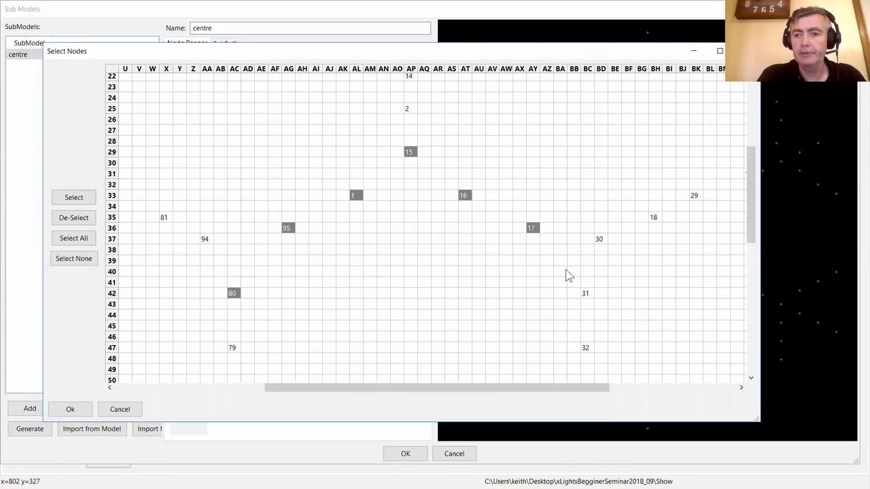
{"action": "left_click", "coordinate": [584, 294]}
- Add the inner ring's lower nodes 32, 47, 48, 62, 63, 64 and 79 to the selection and apply it to the submodel
{"action": "scroll", "coordinate": [549, 284], "scroll_direction": "down", "scroll_amount": 4}
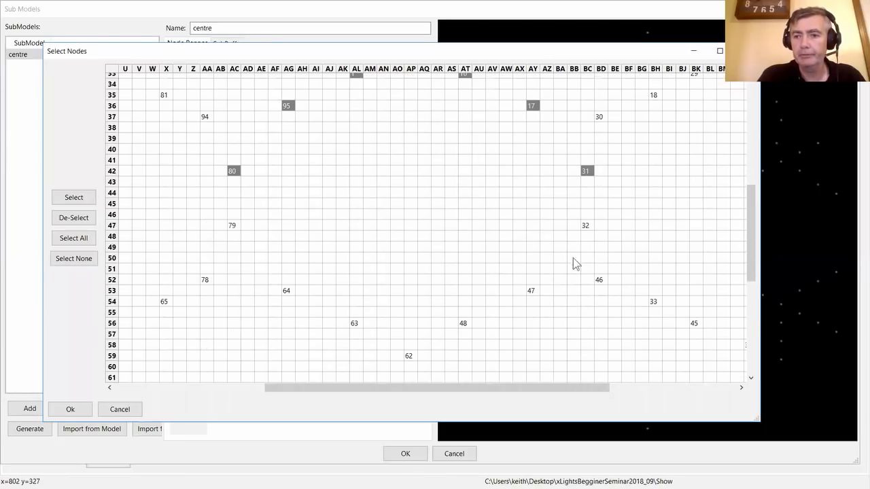
{"action": "left_click", "coordinate": [586, 225]}
{"action": "left_click", "coordinate": [532, 292]}
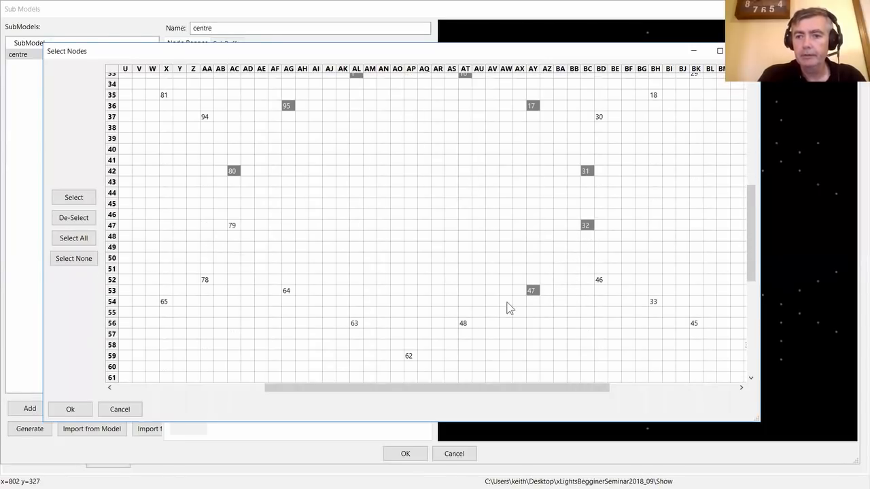
{"action": "left_click", "coordinate": [465, 326]}
{"action": "left_click", "coordinate": [409, 358]}
{"action": "left_click", "coordinate": [355, 324]}
{"action": "left_click", "coordinate": [287, 291]}
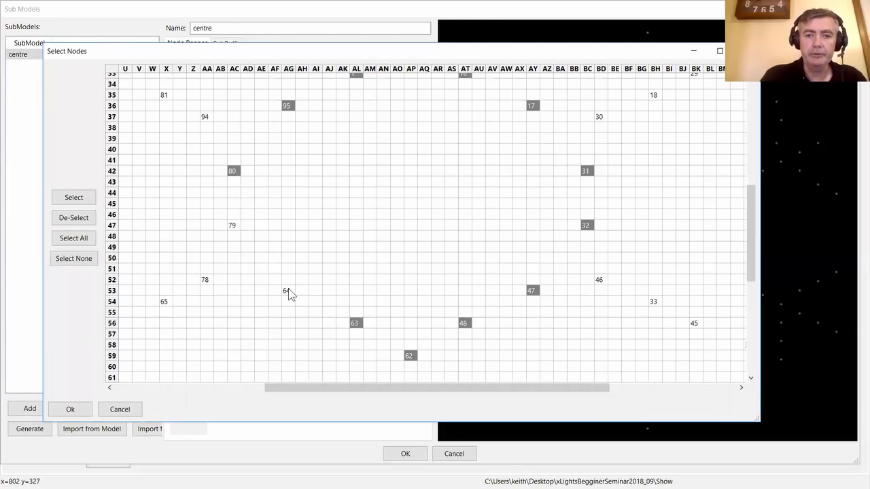
{"action": "left_click", "coordinate": [233, 226]}
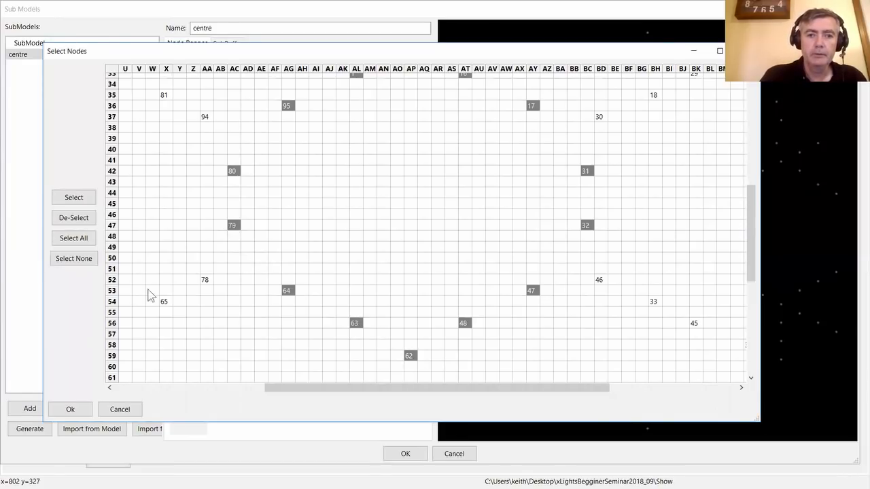
{"action": "left_click", "coordinate": [70, 409]}
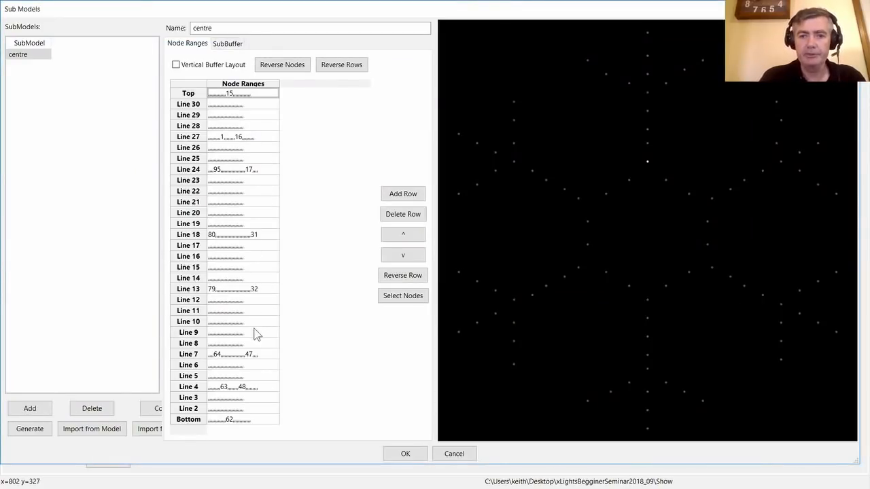
- Accept the centre submodel definition and return to the layout
{"action": "left_click", "coordinate": [248, 88]}
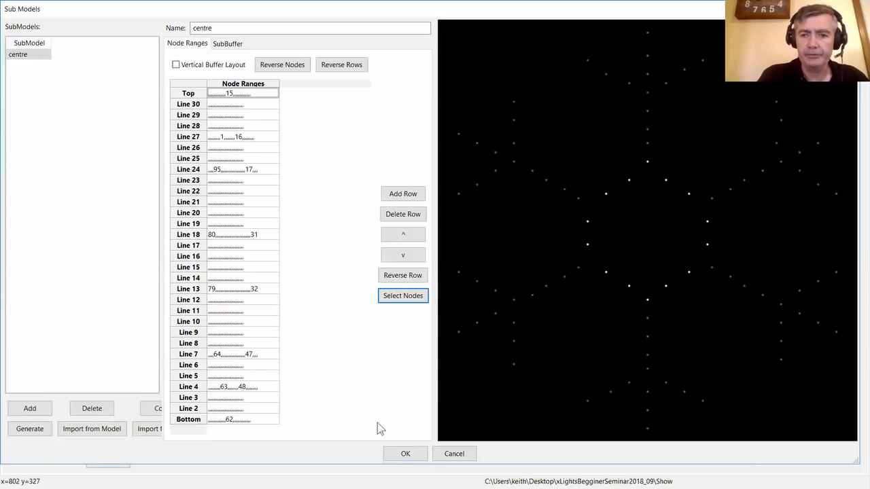
{"action": "left_click", "coordinate": [405, 454]}
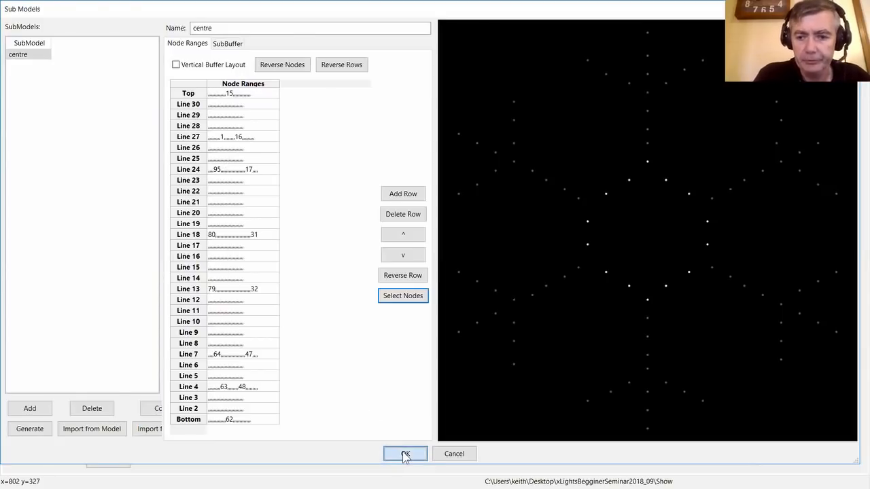
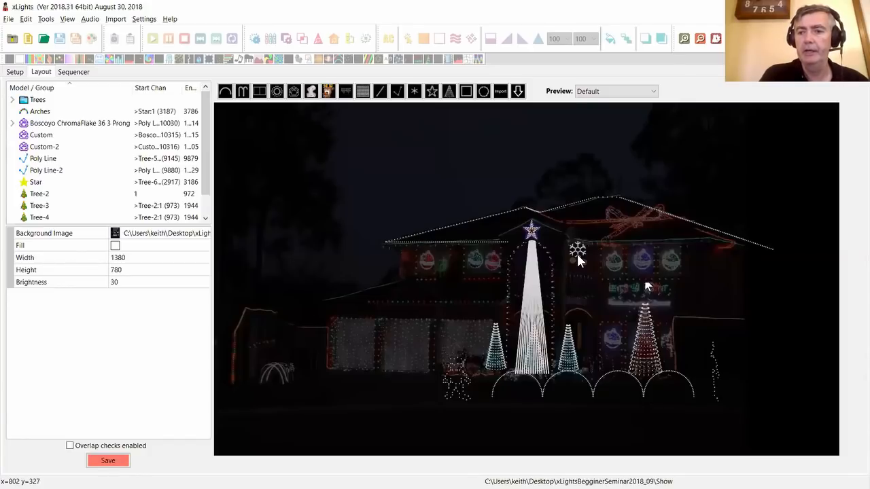
{"action": "left_click", "coordinate": [577, 255]}
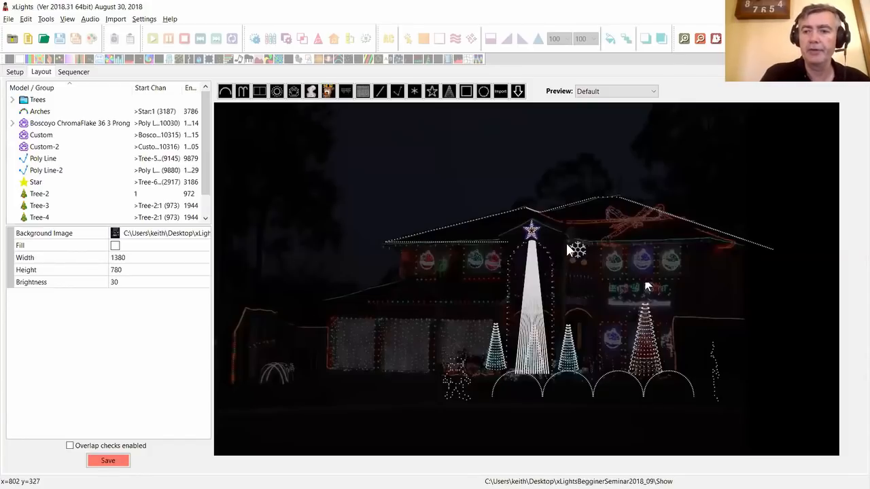
{"action": "right_click", "coordinate": [576, 250]}
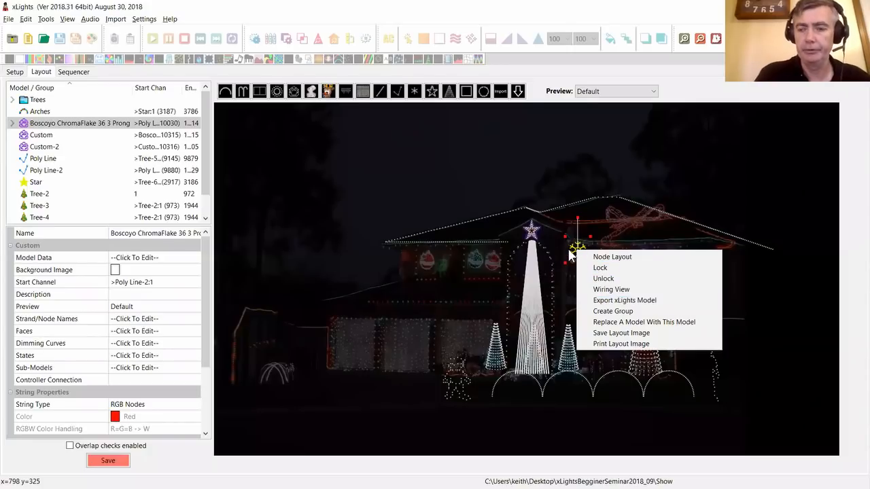
{"action": "left_click", "coordinate": [514, 153]}
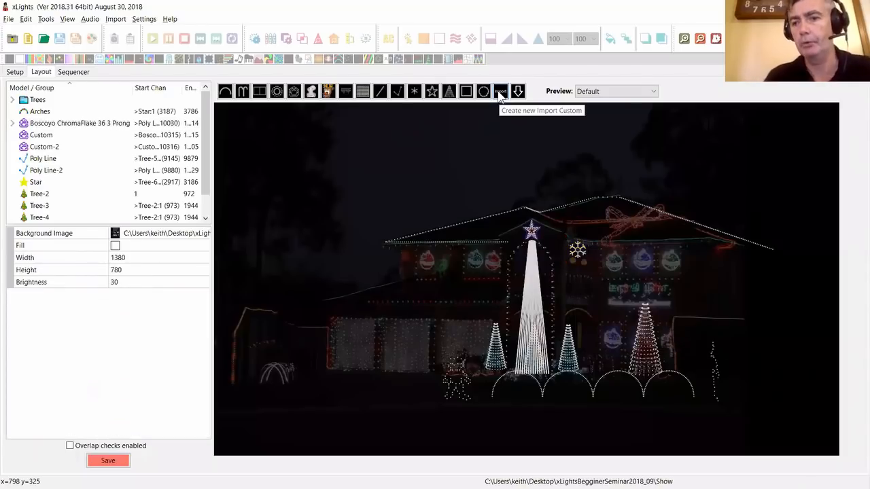
{"action": "left_click", "coordinate": [499, 91]}
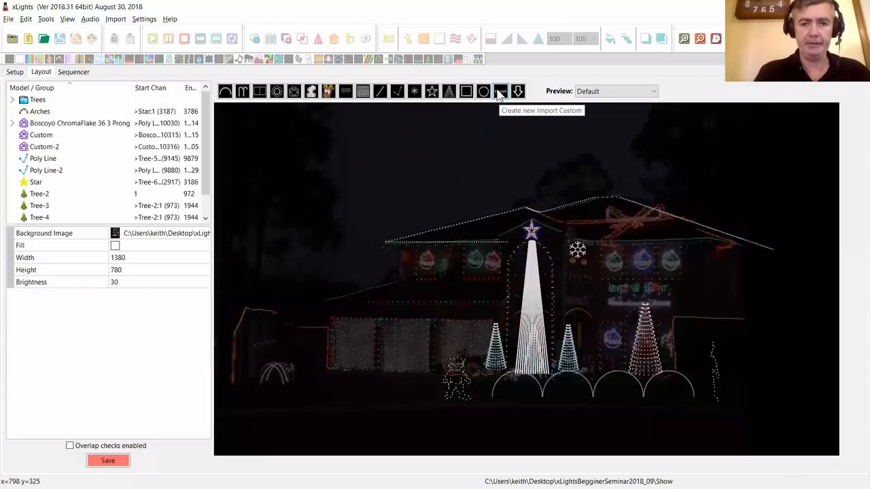
- Save the layout and draw a matrix model over the sign area above the large tree beside the arches, resizing it to fit
{"action": "left_click", "coordinate": [124, 460]}
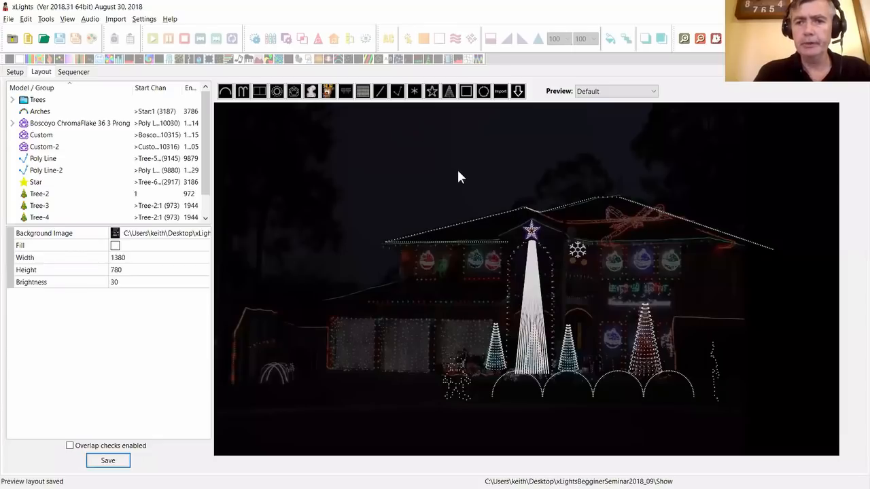
{"action": "left_click", "coordinate": [363, 91]}
{"action": "mouse_move", "coordinate": [617, 298]}
{"action": "left_mouse_down"}
{"action": "mouse_move", "coordinate": [657, 285]}
{"action": "mouse_move", "coordinate": [649, 293]}
{"action": "left_mouse_up"}
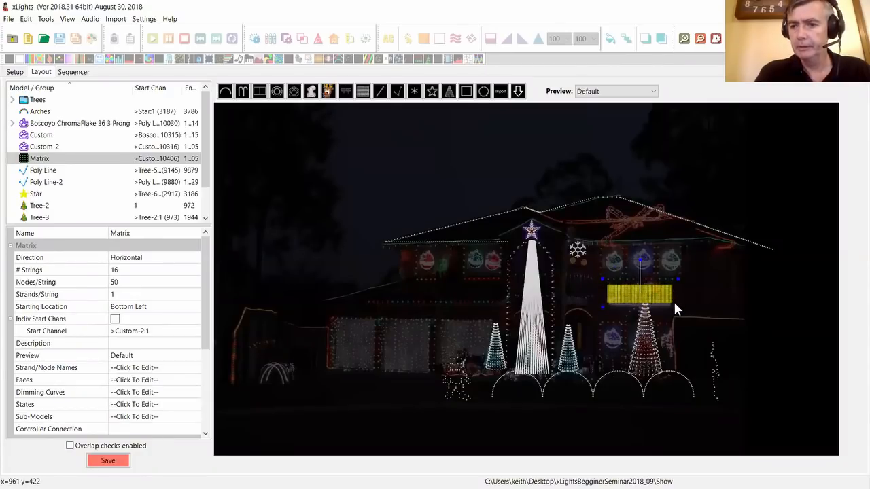
{"action": "left_click_drag", "start_coordinate": [677, 307], "coordinate": [674, 307]}
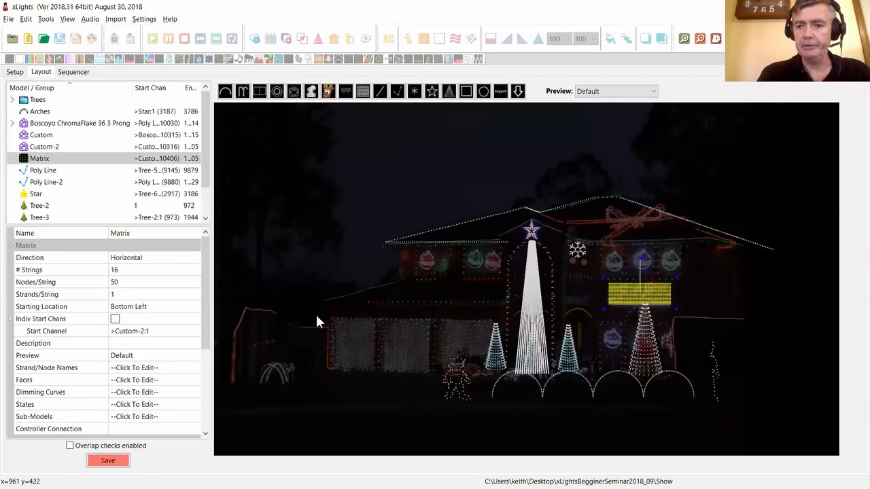
- Set the matrix to 3 strings with 300 nodes per string and 6 strands per string
{"action": "left_click", "coordinate": [123, 271]}
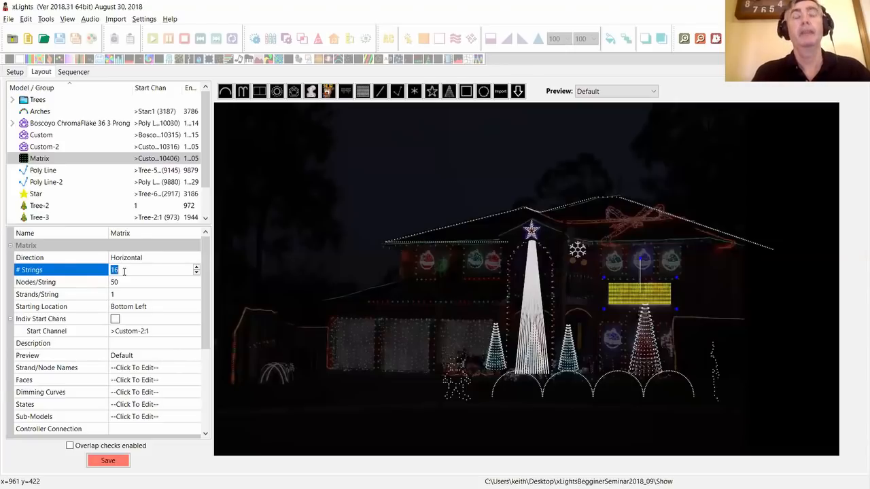
{"action": "type", "text": "3"}
{"action": "left_click", "coordinate": [131, 283]}
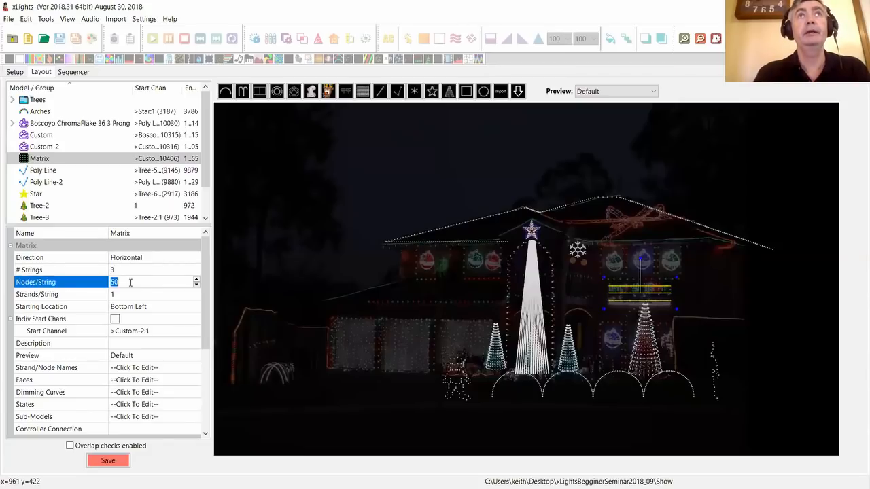
{"action": "type", "text": "300"}
{"action": "key", "text": "Return"}
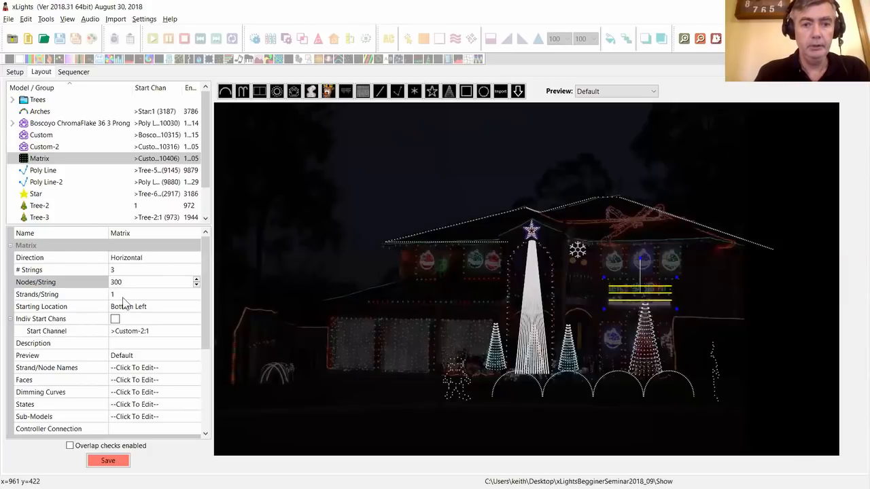
{"action": "left_click", "coordinate": [123, 294]}
{"action": "type", "text": "6"}
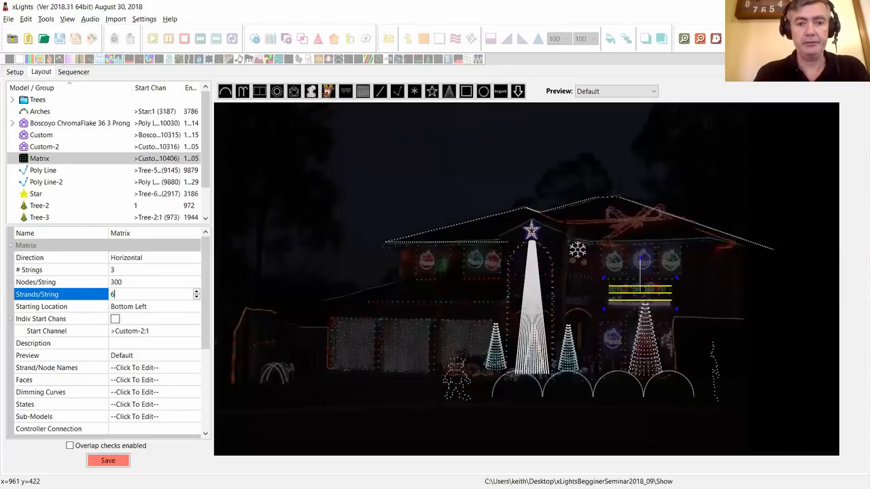
{"action": "key", "text": "Return"}
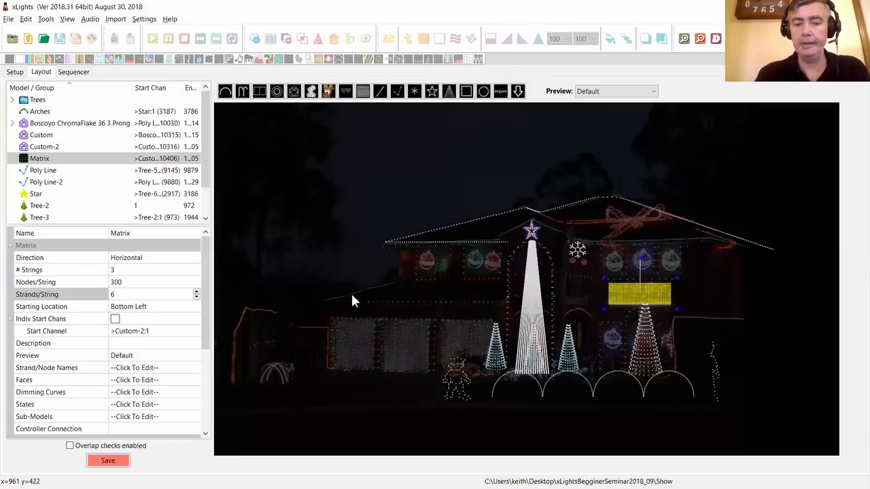
- Set the matrix's nodes per string to 288 and reselect the matrix in the preview
{"action": "left_click", "coordinate": [125, 282]}
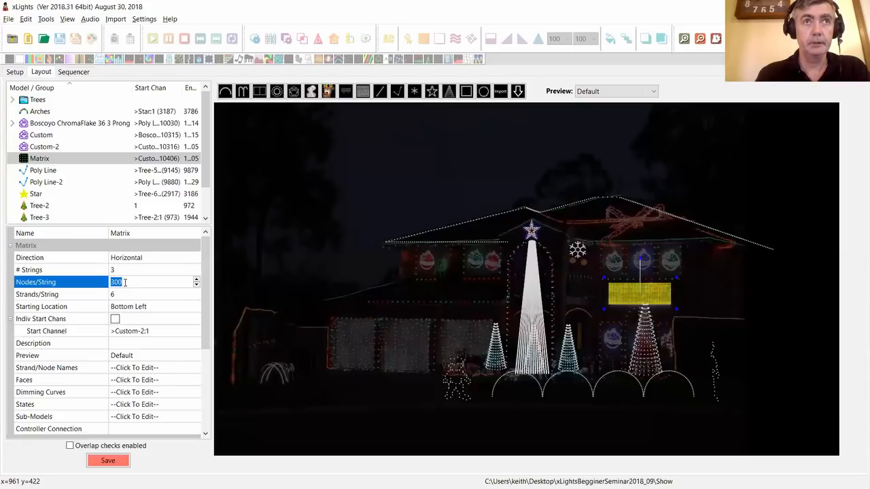
{"action": "type", "text": "288"}
{"action": "key", "text": "Return"}
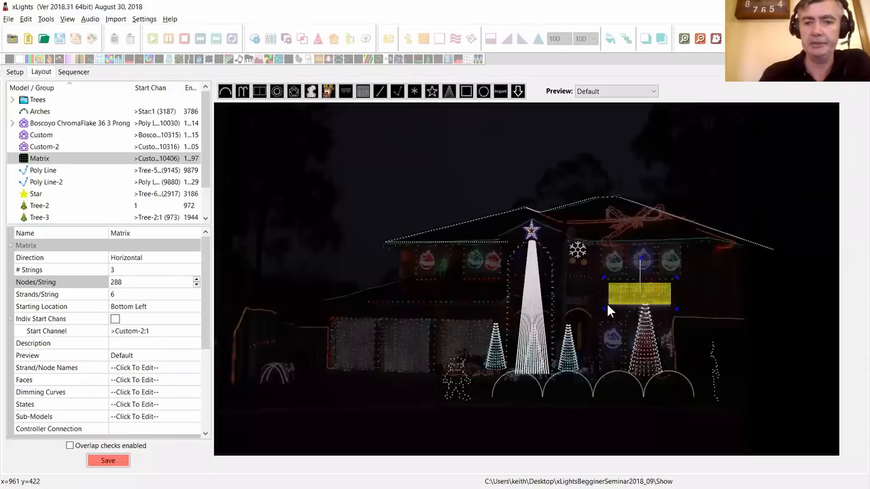
{"action": "left_click", "coordinate": [305, 222]}
{"action": "left_click", "coordinate": [645, 299]}
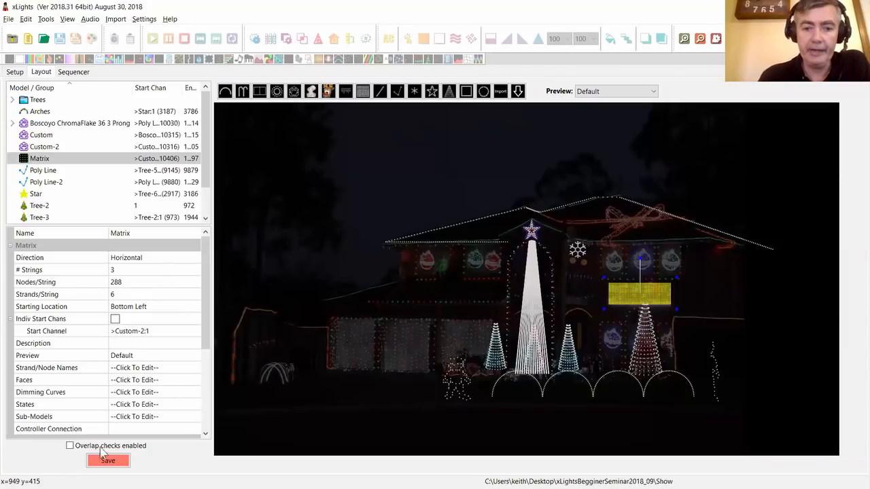
- Open the matrix's face definitions and add a new face named Snowman
{"action": "scroll", "coordinate": [205, 389], "scroll_direction": "down", "scroll_amount": 4}
{"action": "scroll", "coordinate": [136, 367], "scroll_direction": "up", "scroll_amount": 3}
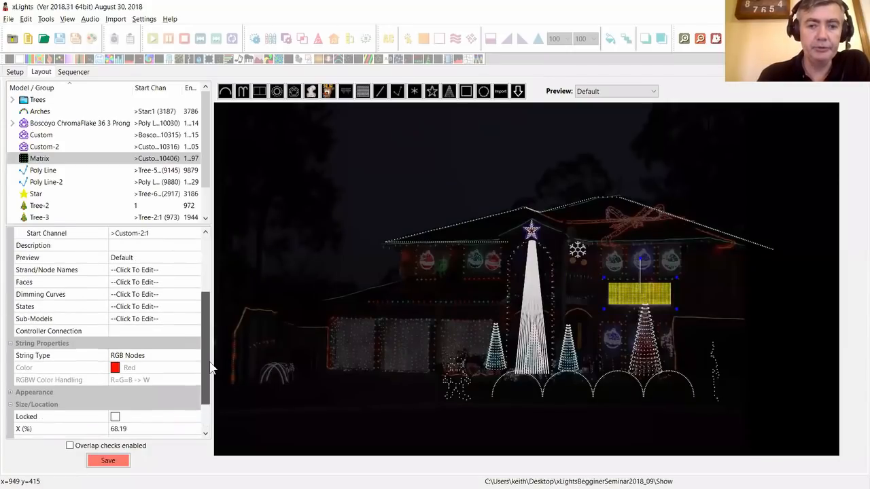
{"action": "left_click", "coordinate": [47, 345]}
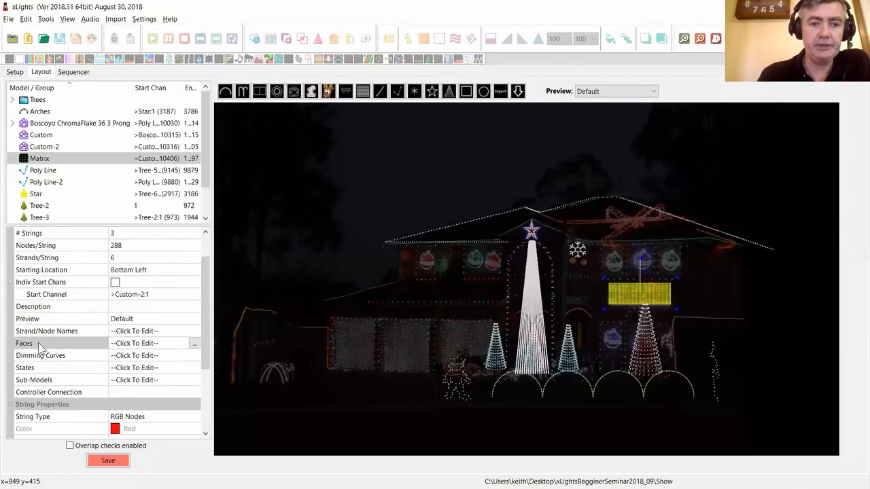
{"action": "left_click", "coordinate": [194, 344]}
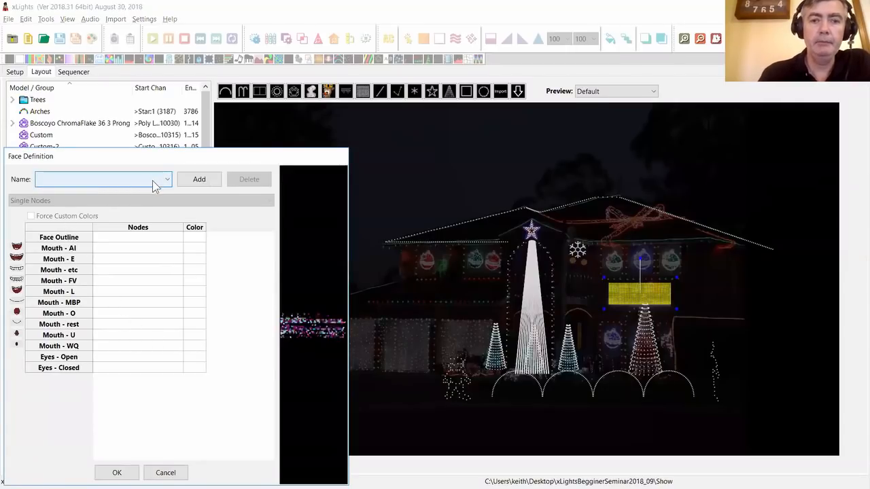
{"action": "left_click", "coordinate": [195, 184]}
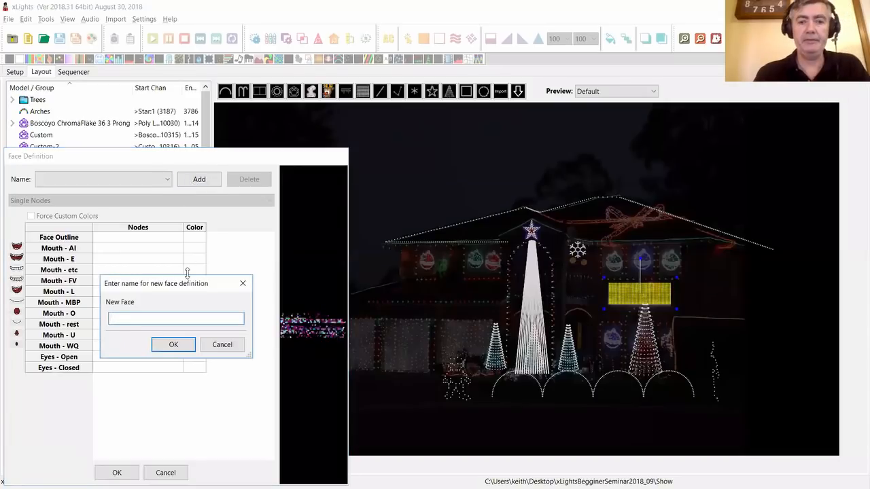
{"action": "type", "text": "Snowman"}
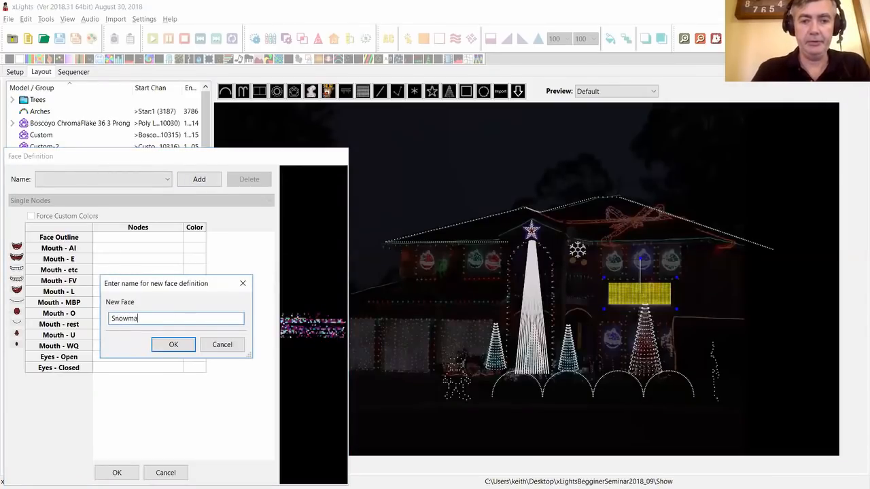
{"action": "left_click", "coordinate": [172, 344]}
- Set the Snowman face type to Matrix and open the catalogue of downloadable face images
{"action": "left_click", "coordinate": [94, 203]}
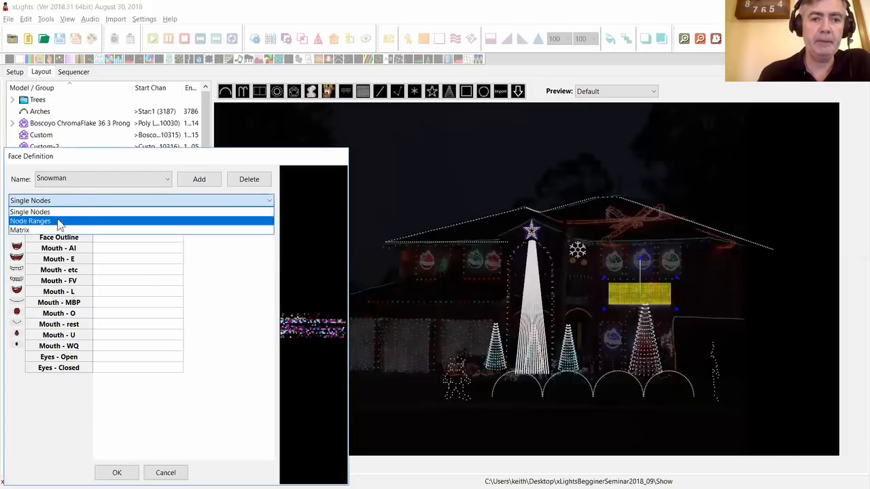
{"action": "left_click", "coordinate": [57, 231]}
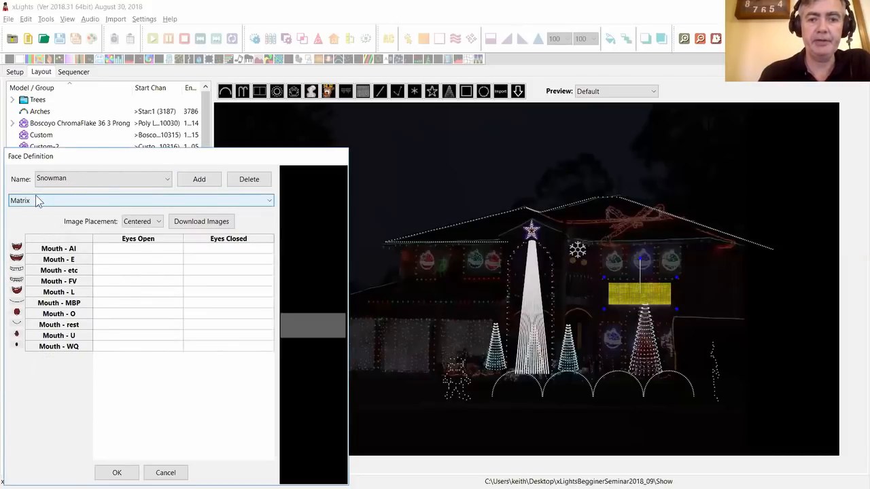
{"action": "left_click", "coordinate": [205, 225]}
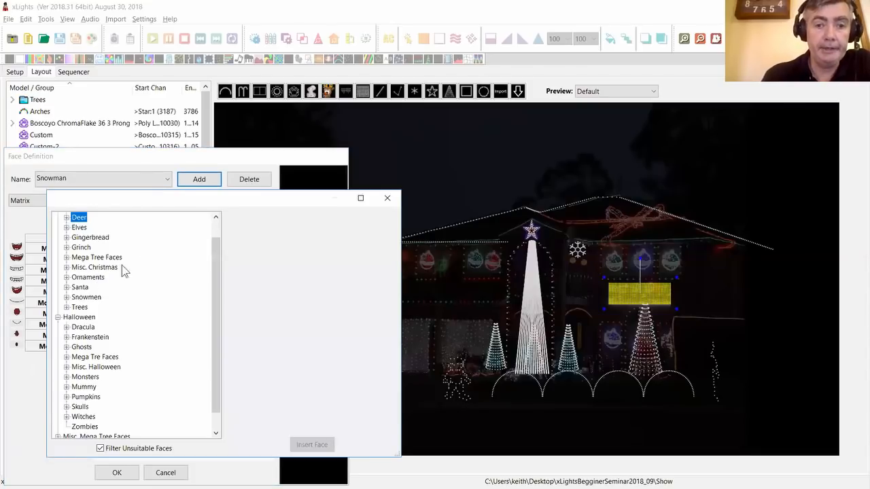
- Preview several faces in the Snowmen category and insert the second entry named Snowman
{"action": "left_click", "coordinate": [66, 297]}
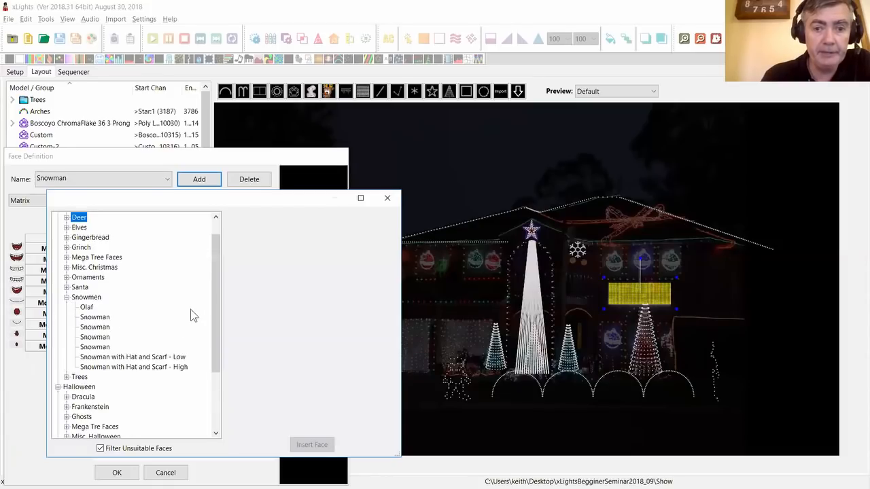
{"action": "scroll", "coordinate": [187, 313], "scroll_direction": "down", "scroll_amount": 2}
{"action": "left_click", "coordinate": [86, 247]}
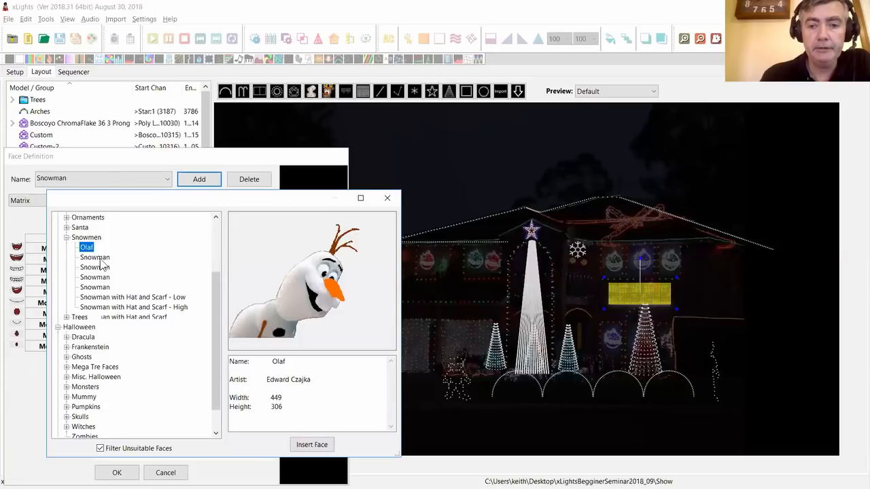
{"action": "left_click", "coordinate": [97, 258]}
{"action": "left_click", "coordinate": [101, 267]}
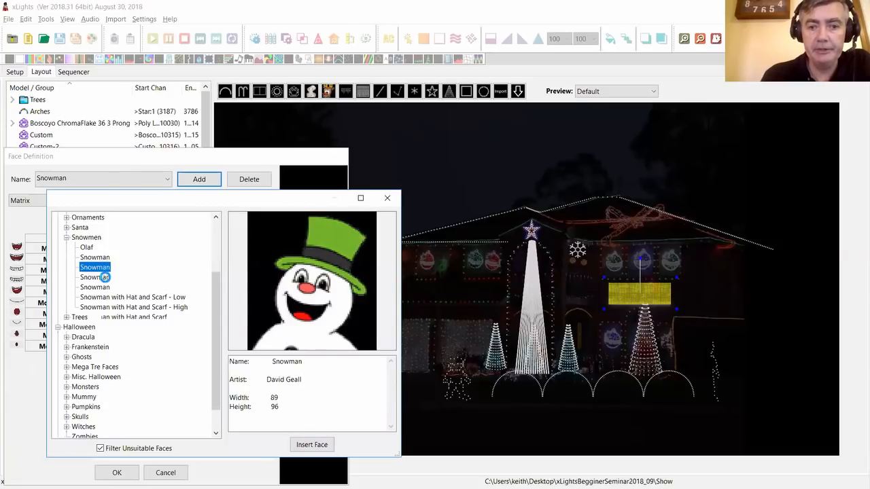
{"action": "left_click", "coordinate": [101, 276]}
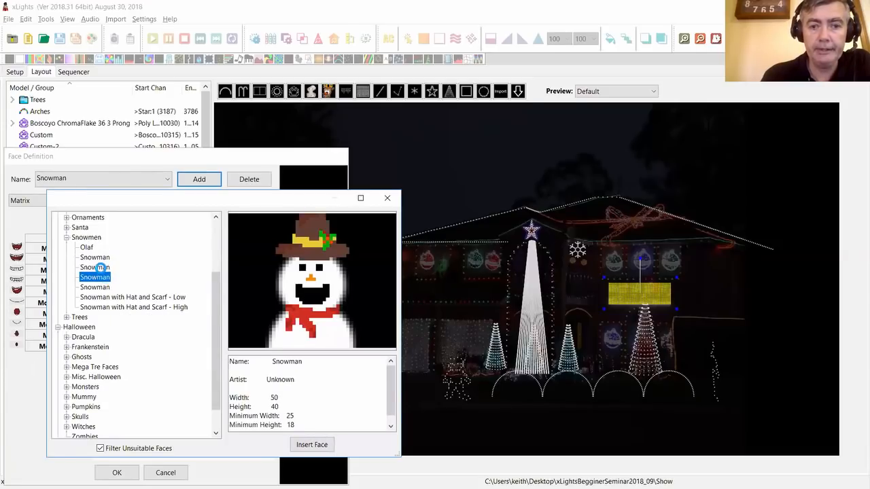
{"action": "left_click", "coordinate": [96, 267]}
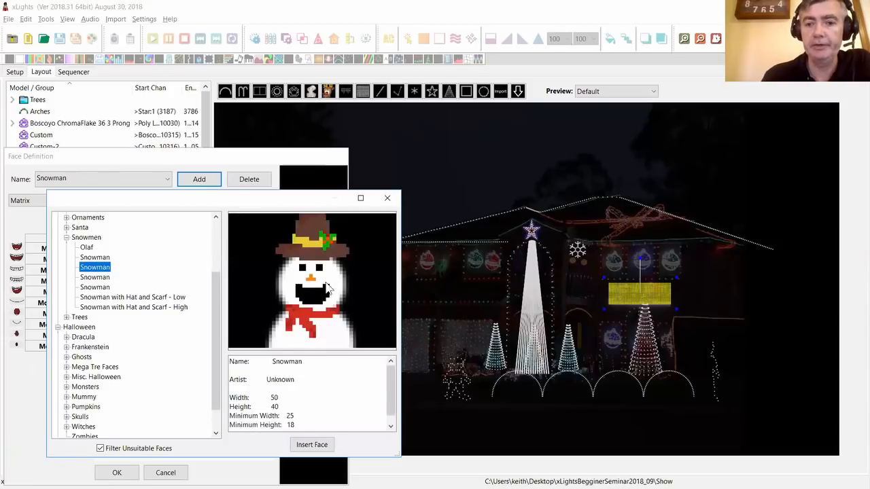
{"action": "left_click", "coordinate": [317, 449]}
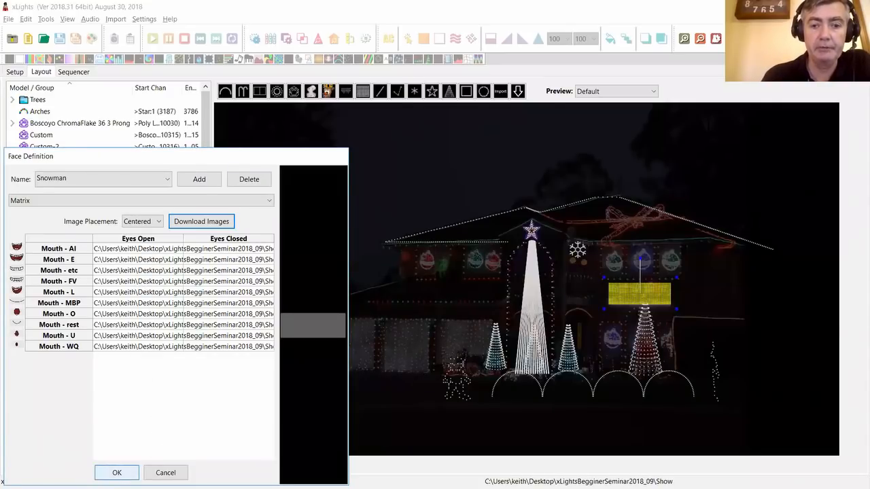
- Accept the Snowman face definition and save the layout
{"action": "left_click", "coordinate": [117, 472]}
{"action": "left_click", "coordinate": [108, 461]}
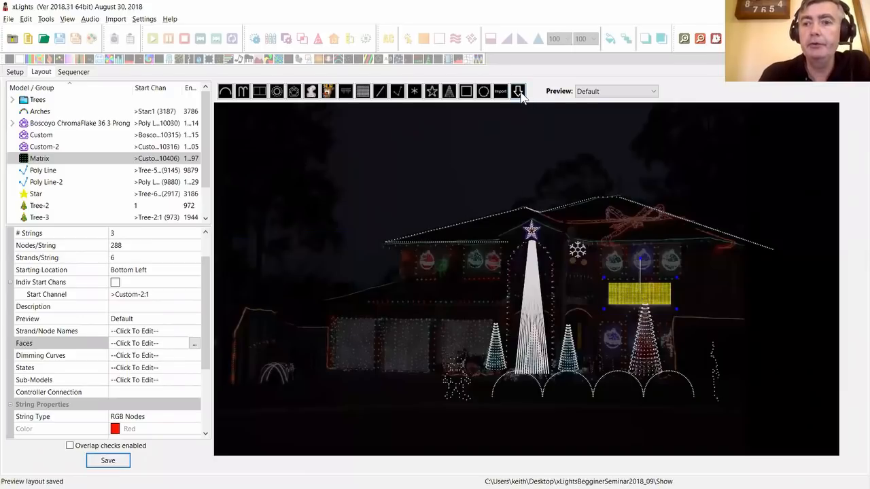
- Place a downloadable model in the dark sky beside the house and browse Boscoyo Studio's Christmas categories, including Other Props
{"action": "left_click", "coordinate": [352, 159]}
{"action": "left_click_drag", "start_coordinate": [327, 186], "coordinate": [359, 155]}
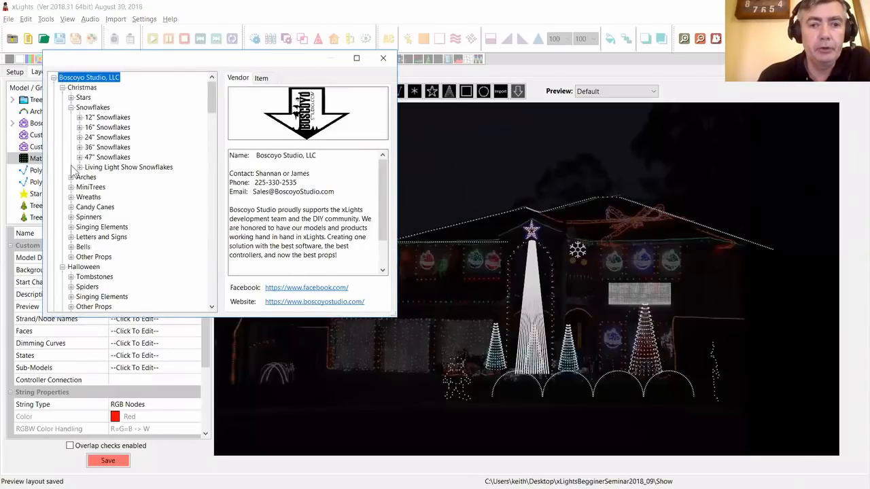
{"action": "left_click", "coordinate": [70, 107]}
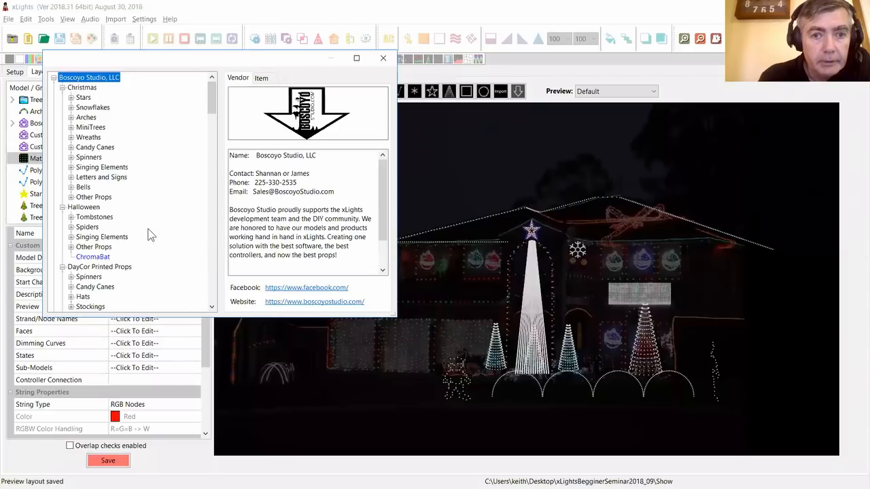
{"action": "scroll", "coordinate": [149, 235], "scroll_direction": "down", "scroll_amount": 3}
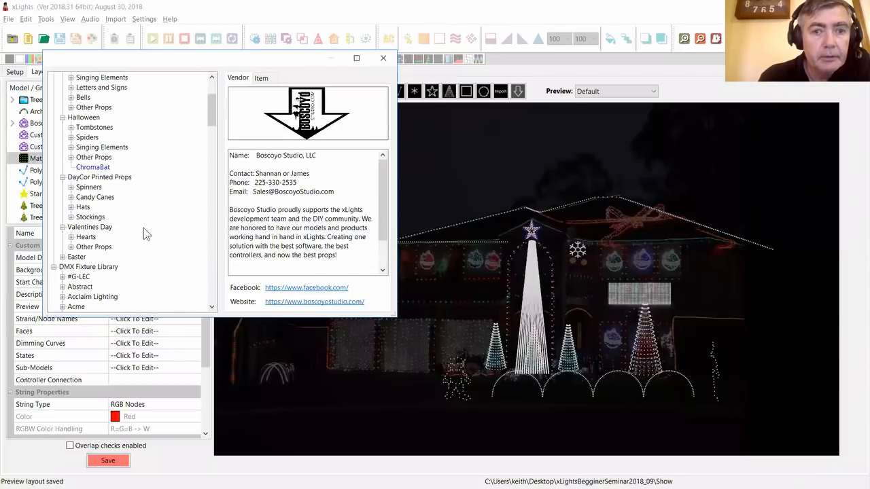
{"action": "scroll", "coordinate": [144, 235], "scroll_direction": "up", "scroll_amount": 3}
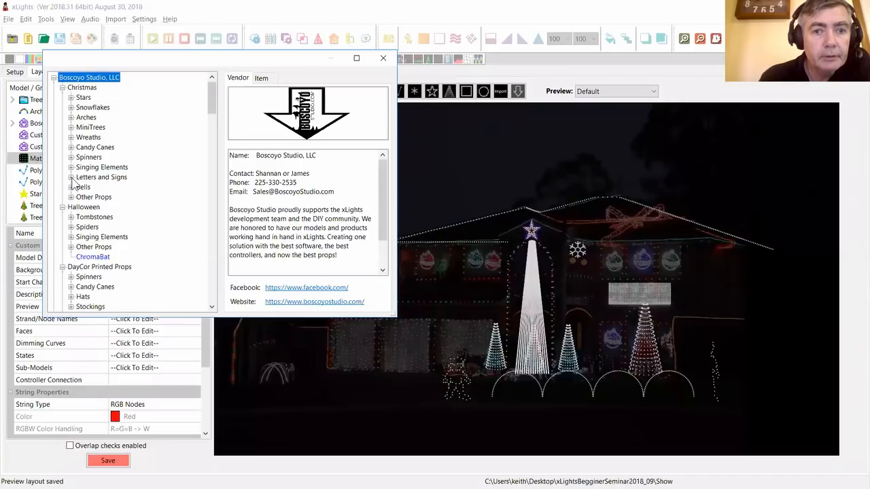
{"action": "left_click", "coordinate": [71, 197]}
{"action": "scroll", "coordinate": [73, 219], "scroll_direction": "down", "scroll_amount": 1}
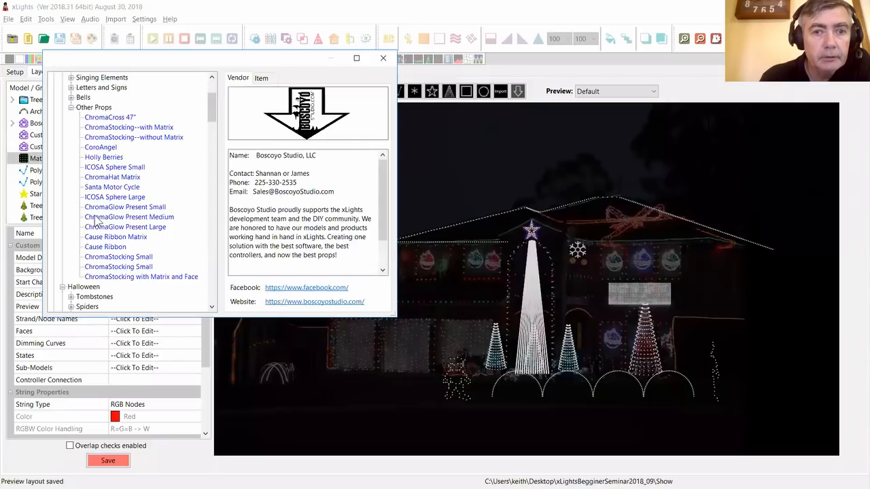
{"action": "scroll", "coordinate": [97, 220], "scroll_direction": "up", "scroll_amount": 3}
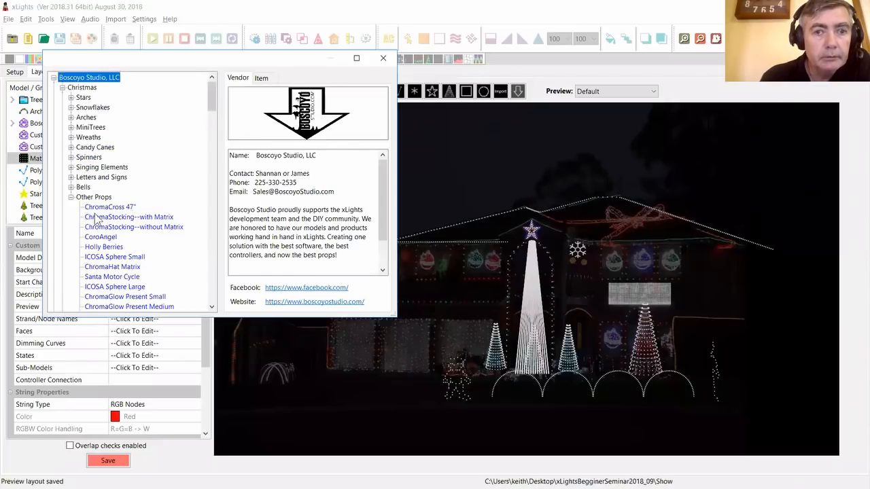
- Insert the ChromaBulb 46" Standing model from the Christmas Singing Elements and resize it to a taller, narrower bulb shape
{"action": "left_click", "coordinate": [71, 167]}
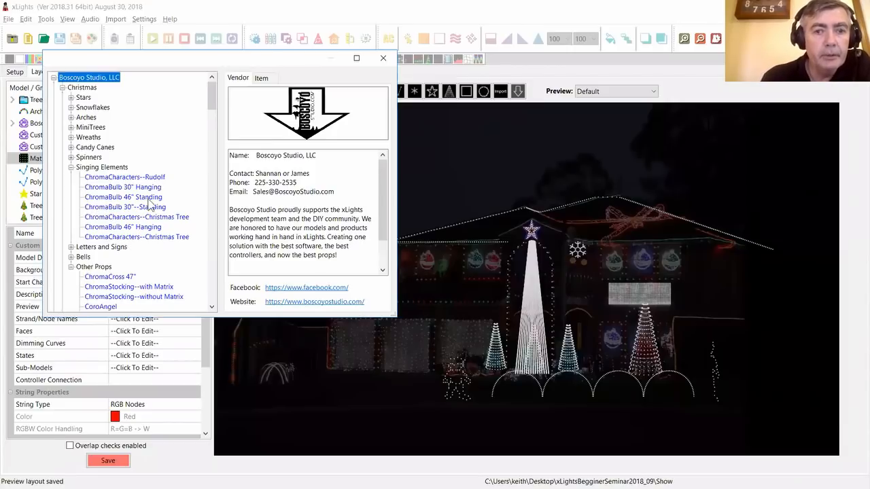
{"action": "left_click", "coordinate": [114, 198]}
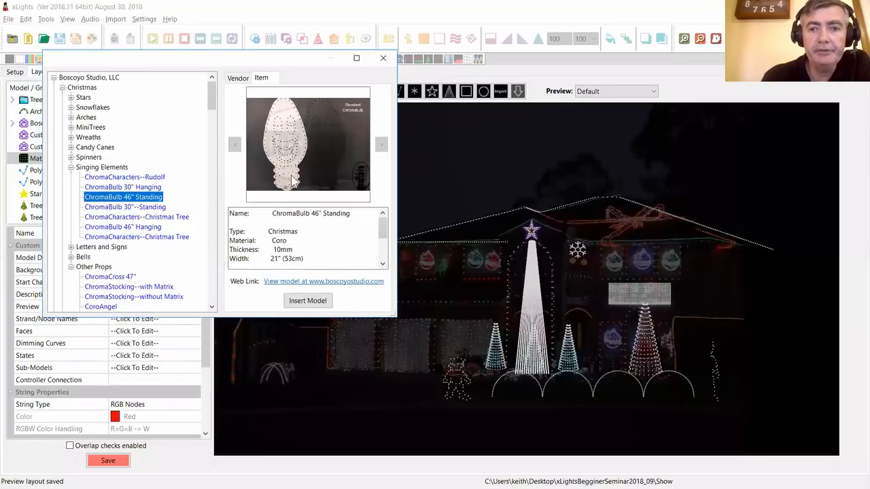
{"action": "left_click", "coordinate": [307, 301]}
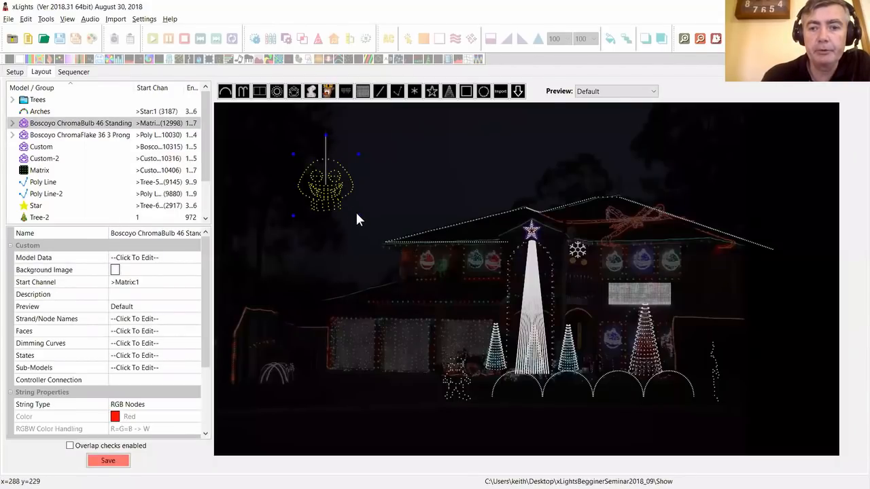
{"action": "mouse_move", "coordinate": [355, 215]}
{"action": "left_mouse_down"}
{"action": "mouse_move", "coordinate": [334, 221]}
{"action": "mouse_move", "coordinate": [350, 218]}
{"action": "left_mouse_up"}
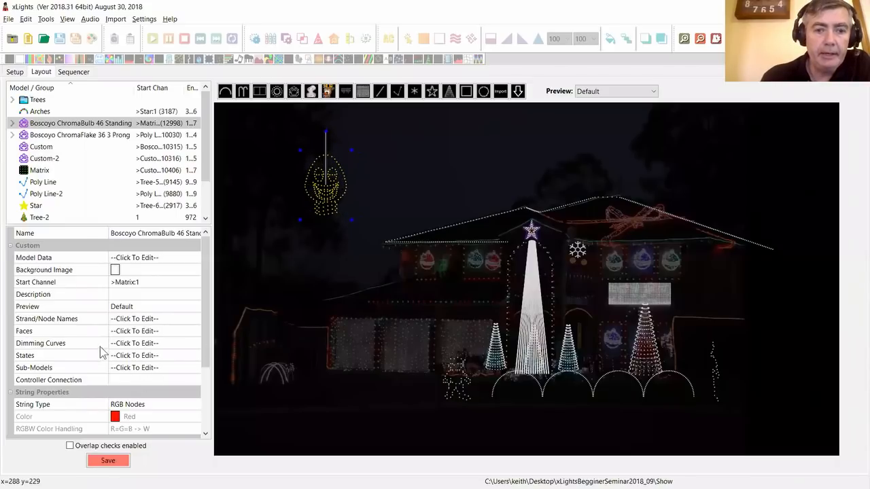
- Open the ChromaBulb's face definitions and add a new face named Bulb
{"action": "left_click", "coordinate": [71, 331]}
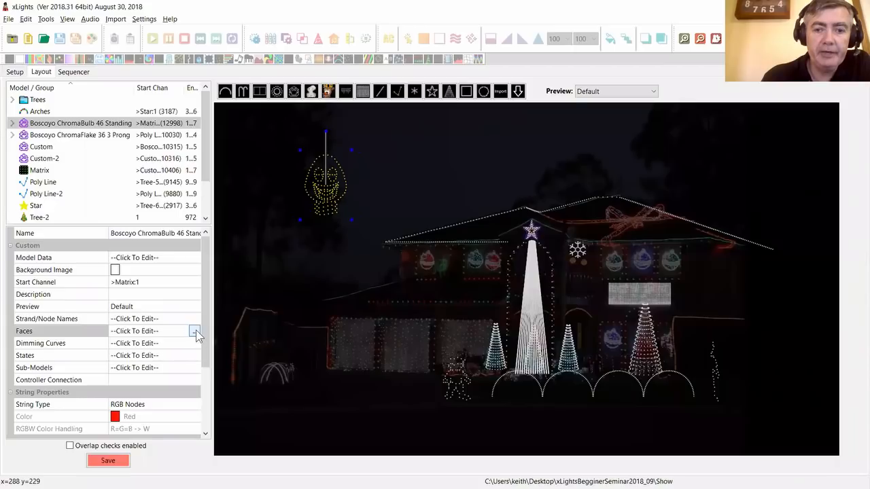
{"action": "left_click", "coordinate": [196, 331]}
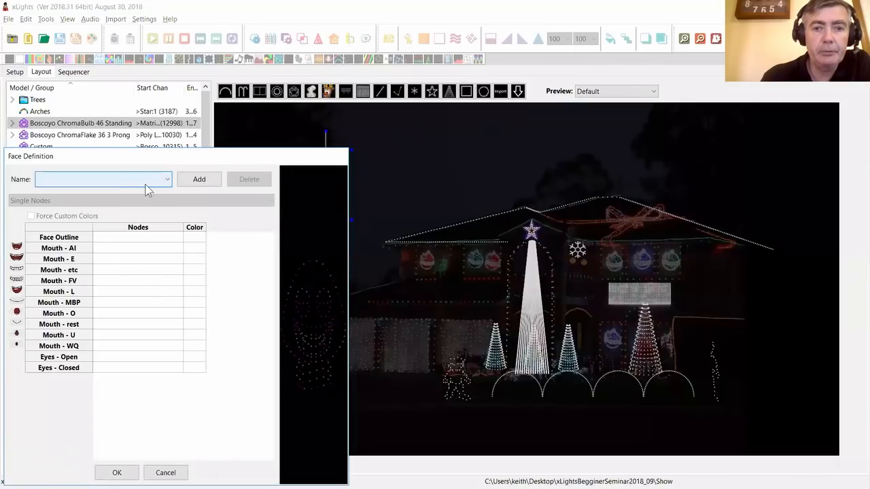
{"action": "left_click", "coordinate": [168, 180]}
{"action": "left_click", "coordinate": [169, 181]}
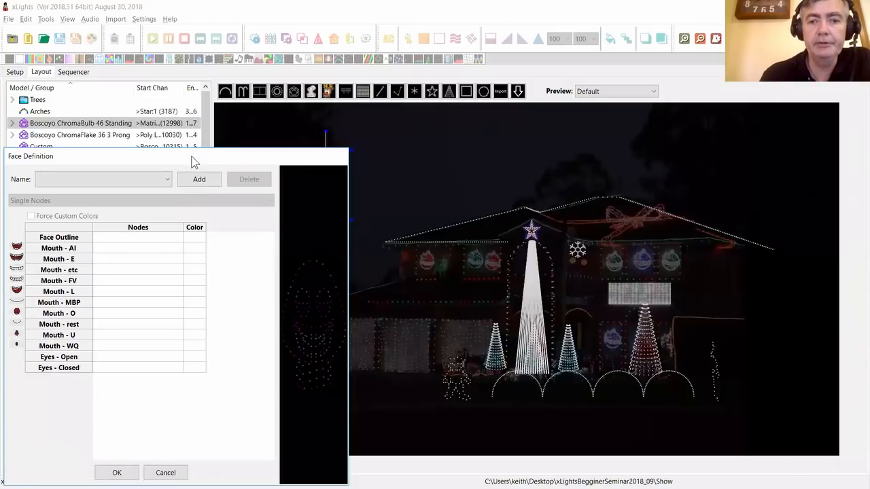
{"action": "left_click_drag", "start_coordinate": [191, 162], "coordinate": [586, 102]}
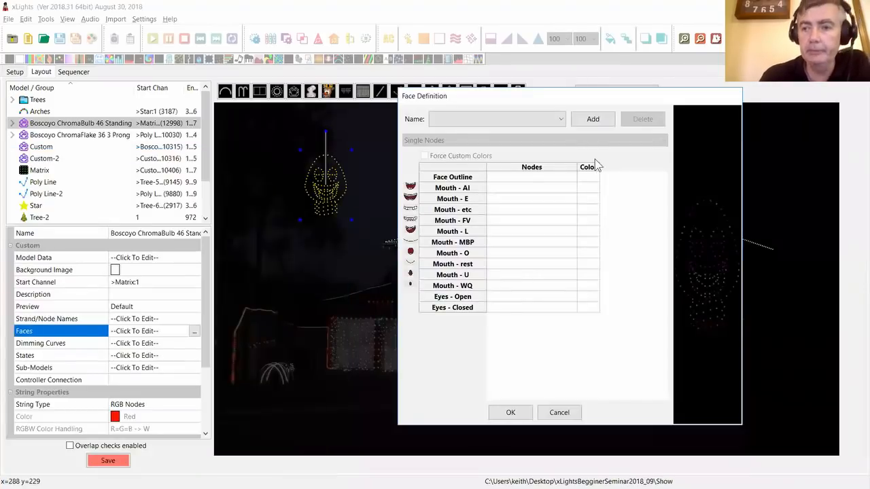
{"action": "left_click", "coordinate": [591, 121]}
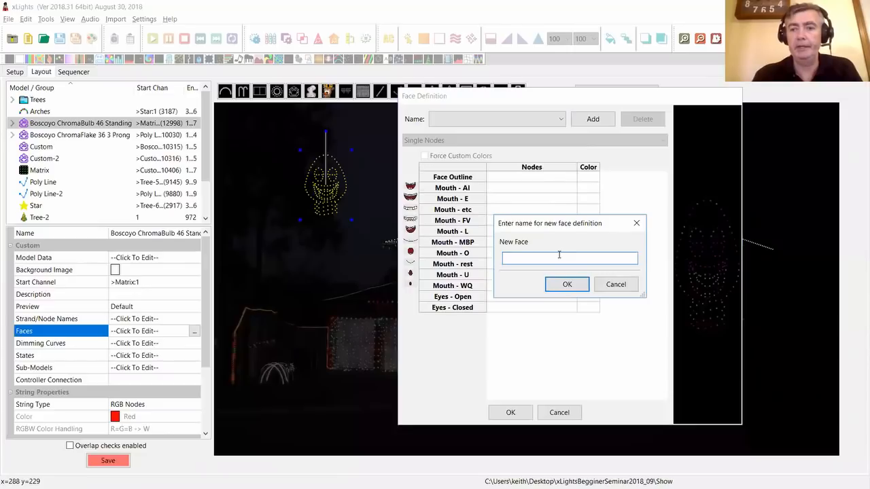
{"action": "type", "text": "Bulb"}
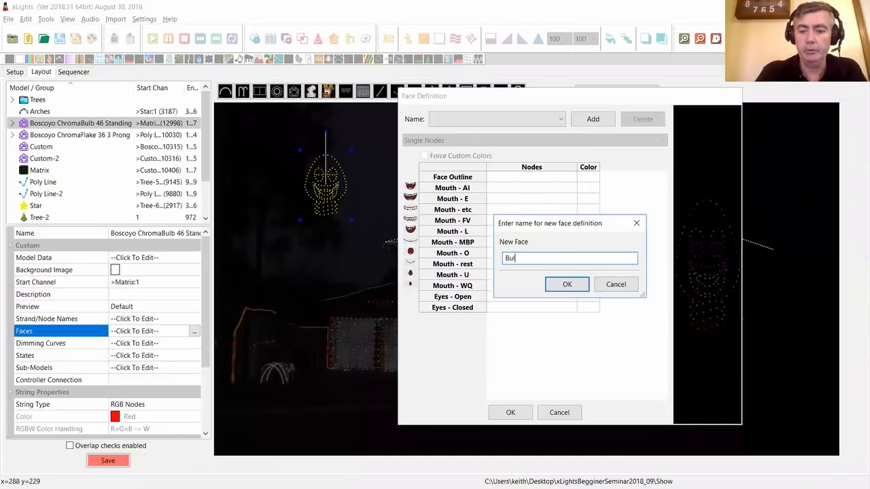
{"action": "left_click", "coordinate": [567, 284]}
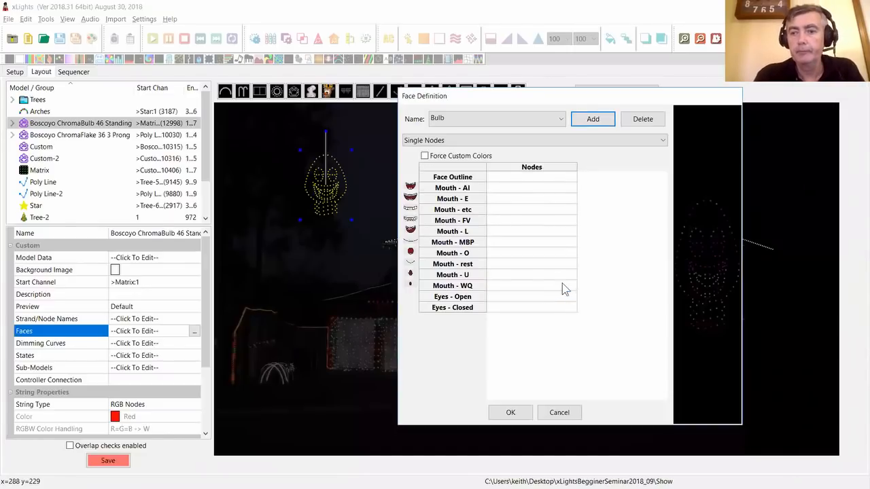
- Set the Bulb face type to Node Ranges and widen the Face Definition window to enlarge the node preview
{"action": "left_click", "coordinate": [483, 140]}
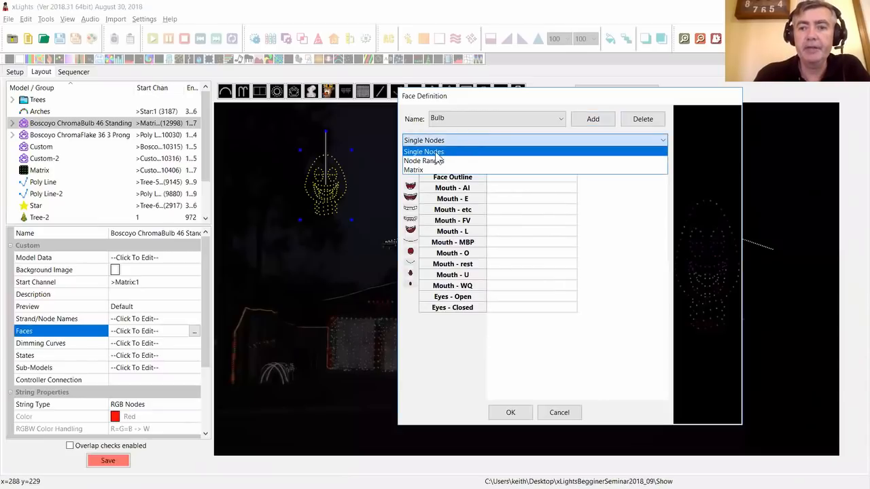
{"action": "left_click", "coordinate": [438, 159]}
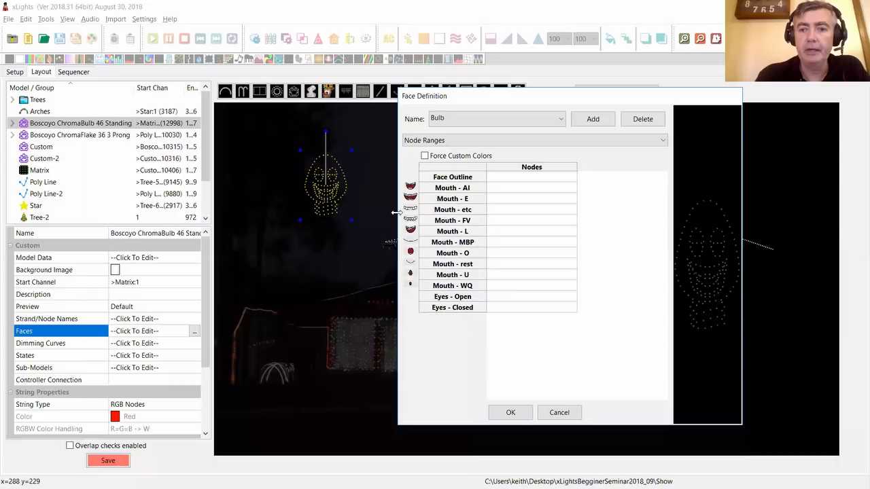
{"action": "left_click_drag", "start_coordinate": [395, 213], "coordinate": [37, 201]}
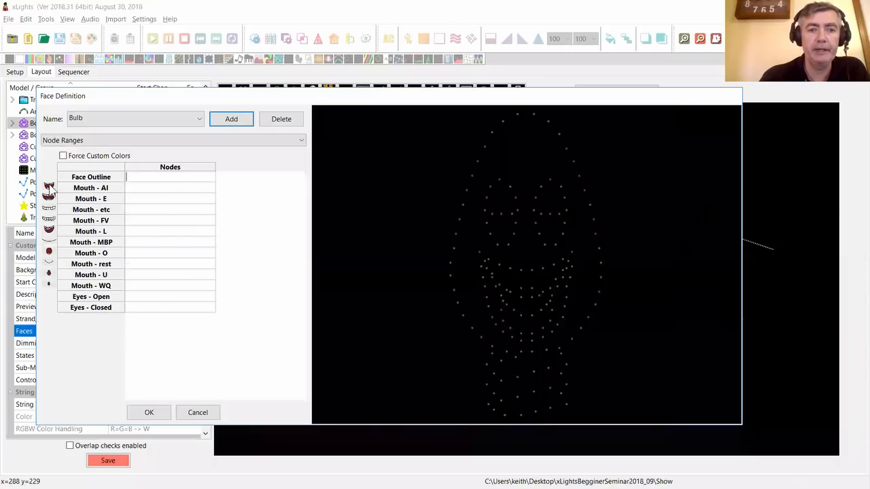
- Set the Face Outline nodes to 1-69 and highlight them in the preview
{"action": "left_click", "coordinate": [132, 178]}
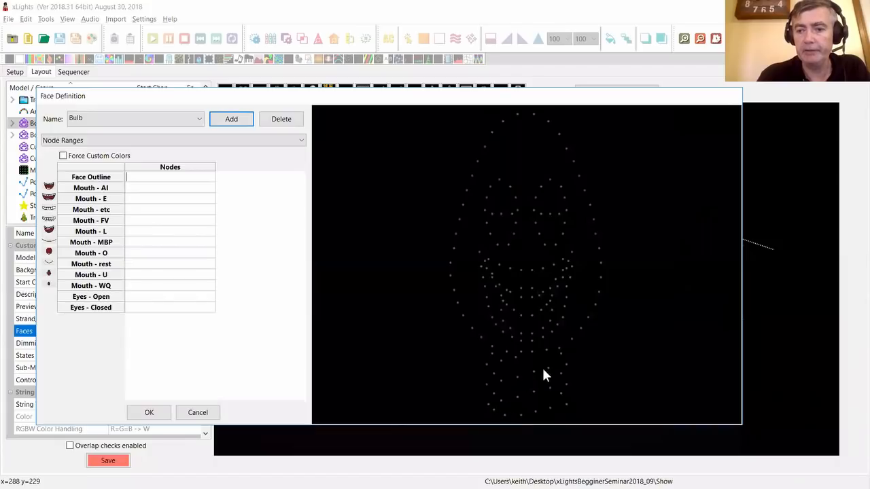
{"action": "mouse_move", "coordinate": [572, 341]}
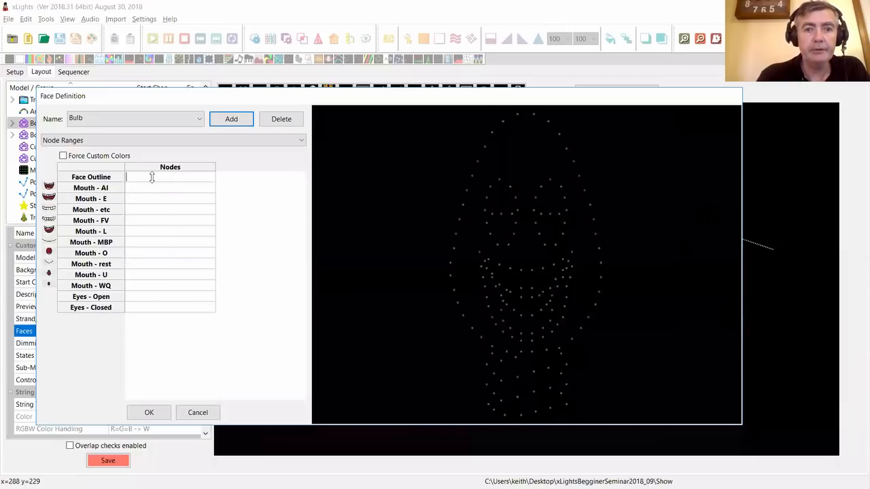
{"action": "type", "text": "1-"}
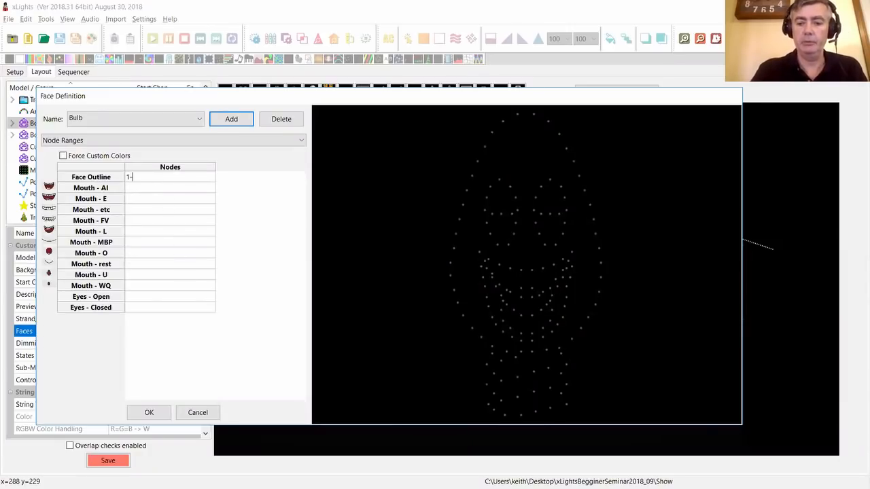
{"action": "type", "text": "69"}
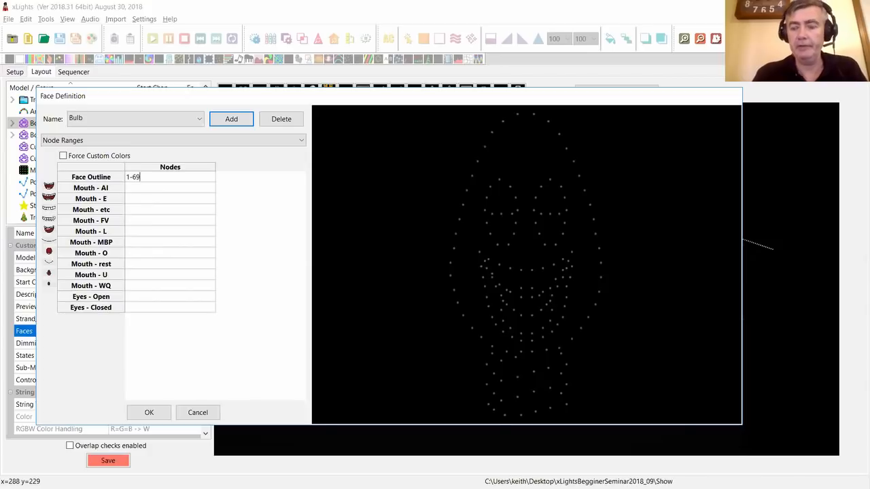
{"action": "key", "text": "Return"}
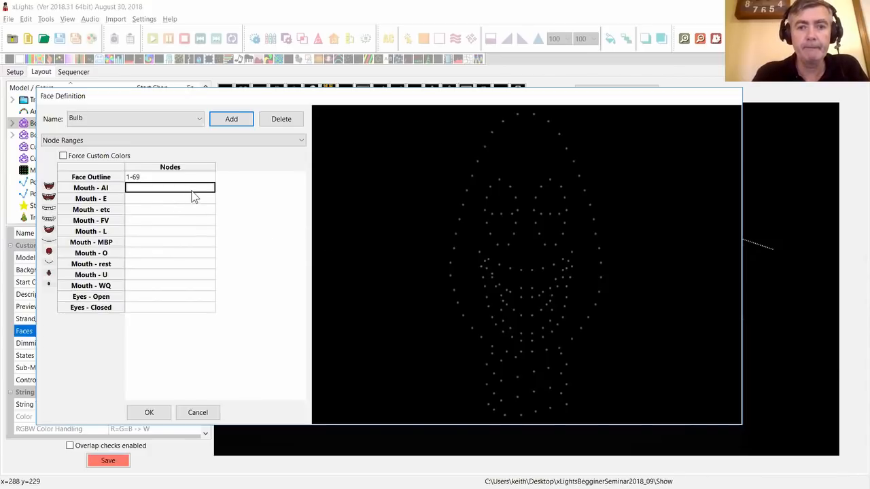
{"action": "left_click", "coordinate": [180, 178]}
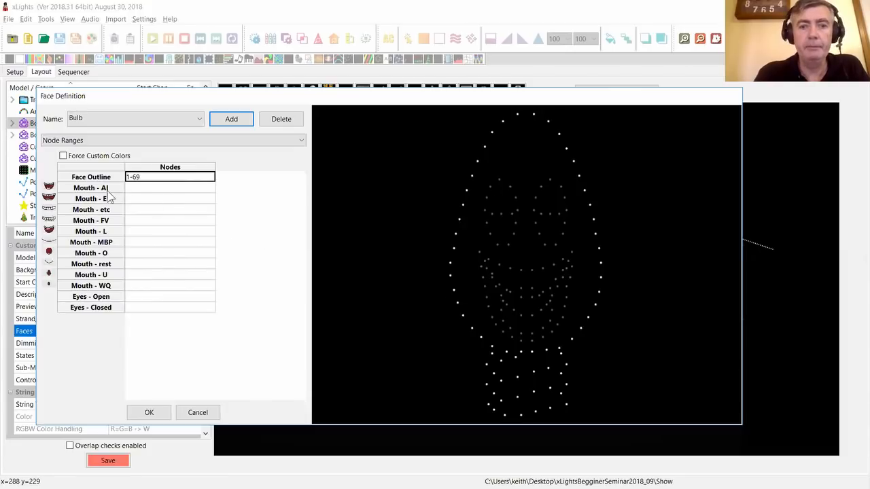
- Look up the left eye's node numbers in the preview and set Eyes - Open to 155-167
{"action": "left_click", "coordinate": [136, 296]}
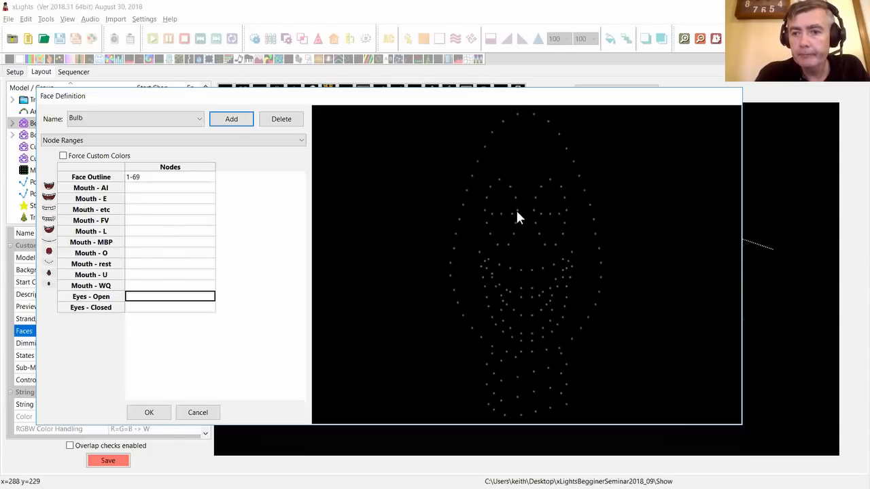
{"action": "mouse_move", "coordinate": [514, 198]}
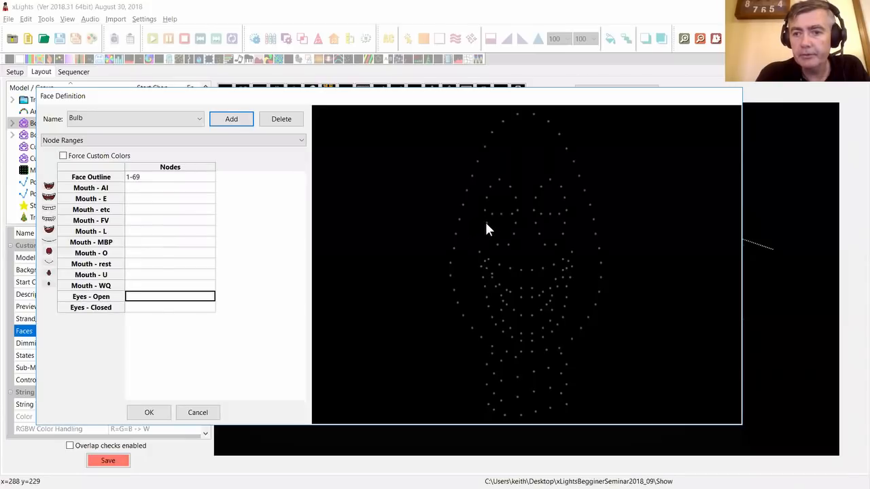
{"action": "mouse_move", "coordinate": [516, 225]}
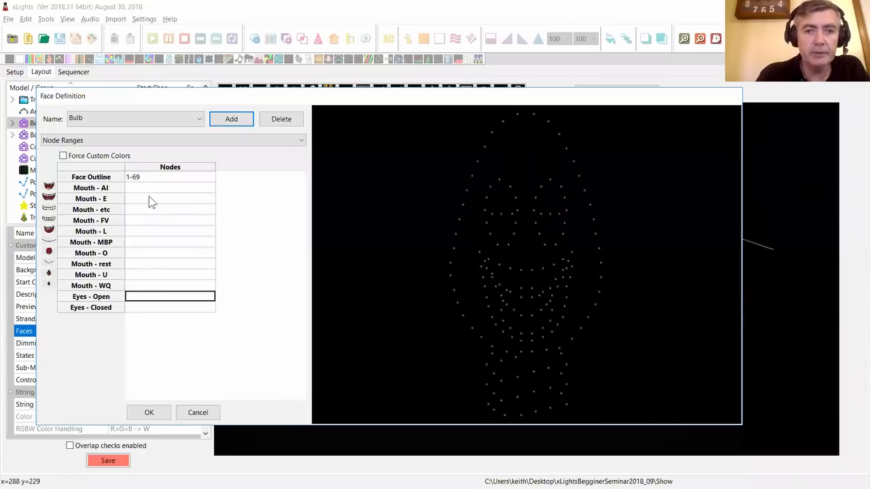
{"action": "left_click", "coordinate": [150, 297]}
{"action": "type", "text": "1"}
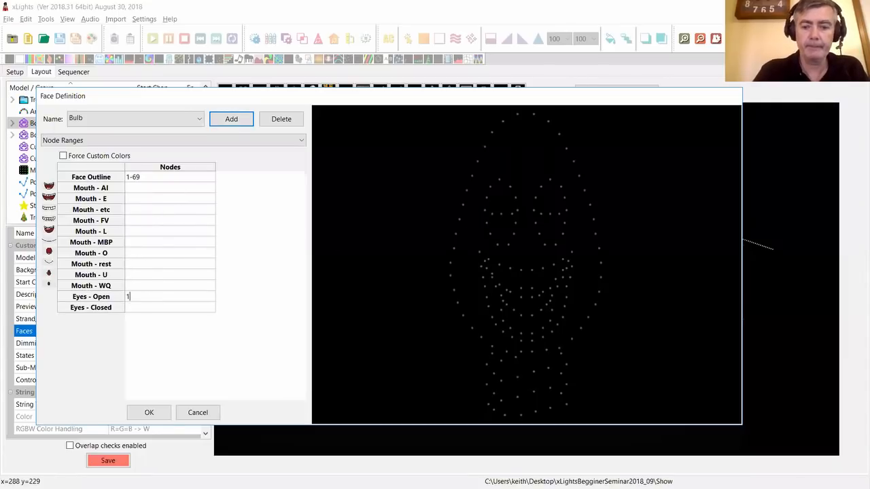
{"action": "type", "text": "55-167"}
{"action": "key", "text": "Return"}
{"action": "left_click", "coordinate": [144, 297]}
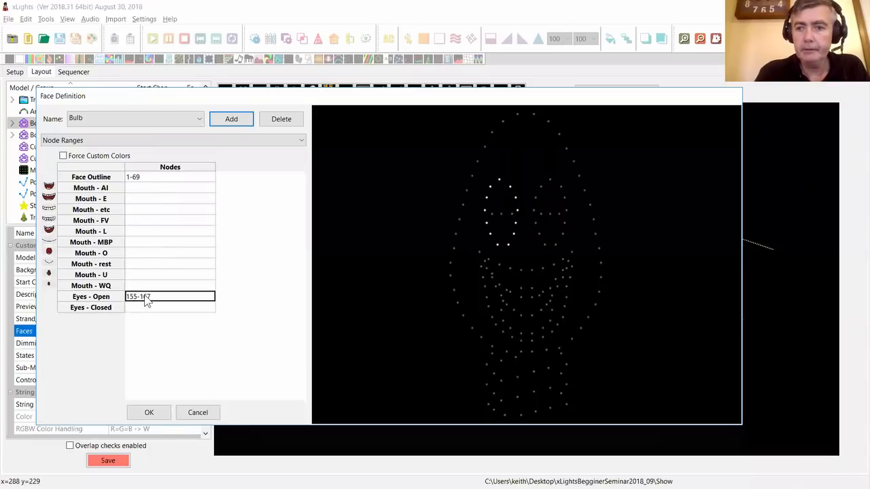
- Look up the right eye's node numbers in the preview and add the range 142-152 to Eyes - Open
{"action": "left_click", "coordinate": [160, 303]}
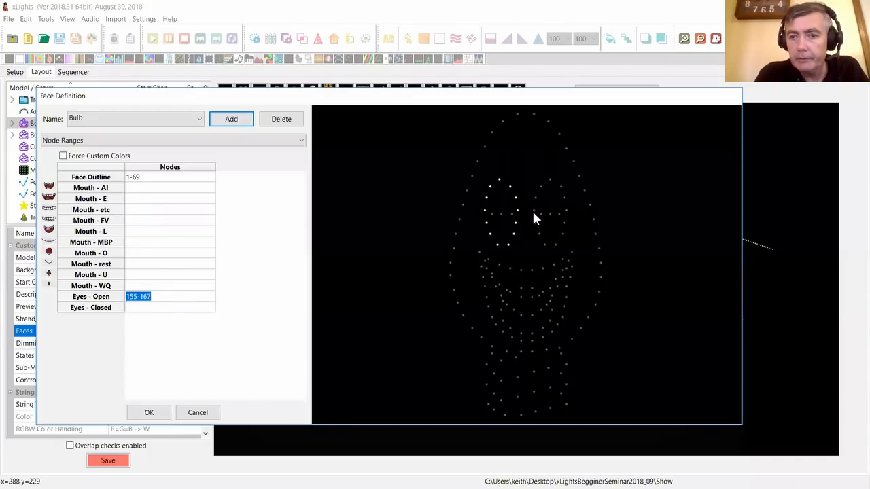
{"action": "key", "text": "End"}
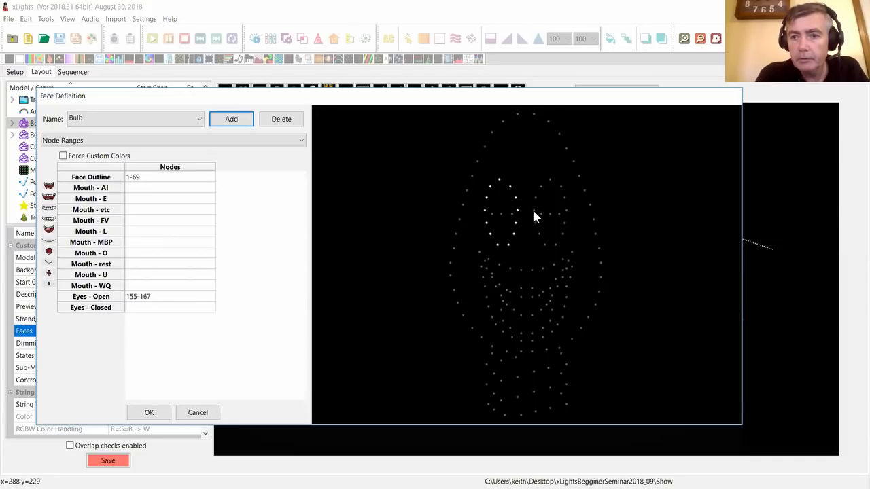
{"action": "mouse_move", "coordinate": [539, 238]}
{"action": "mouse_move", "coordinate": [564, 224]}
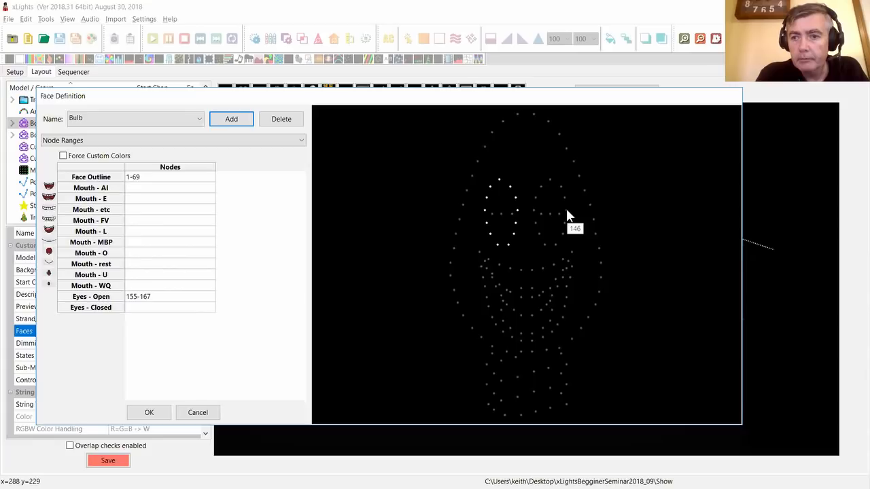
{"action": "double_click", "coordinate": [164, 299]}
{"action": "left_click", "coordinate": [166, 300]}
{"action": "type", "text": ",142-15"}
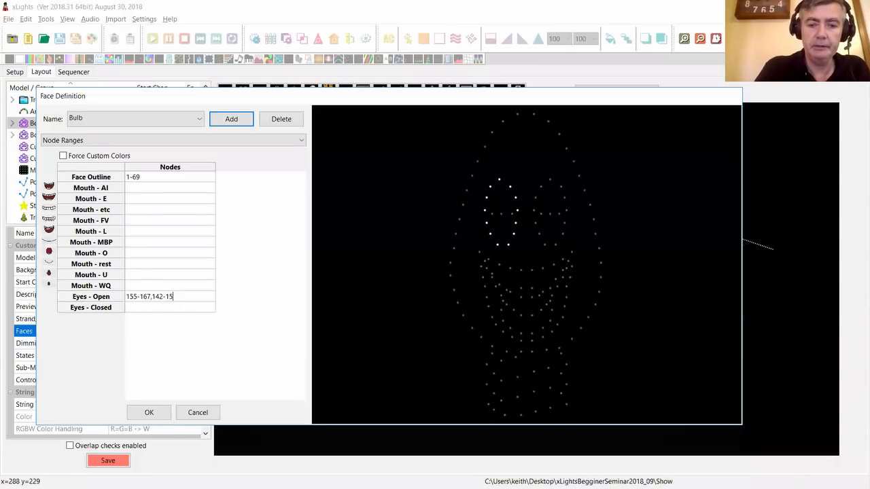
{"action": "type", "text": "2"}
{"action": "left_click", "coordinate": [165, 304]}
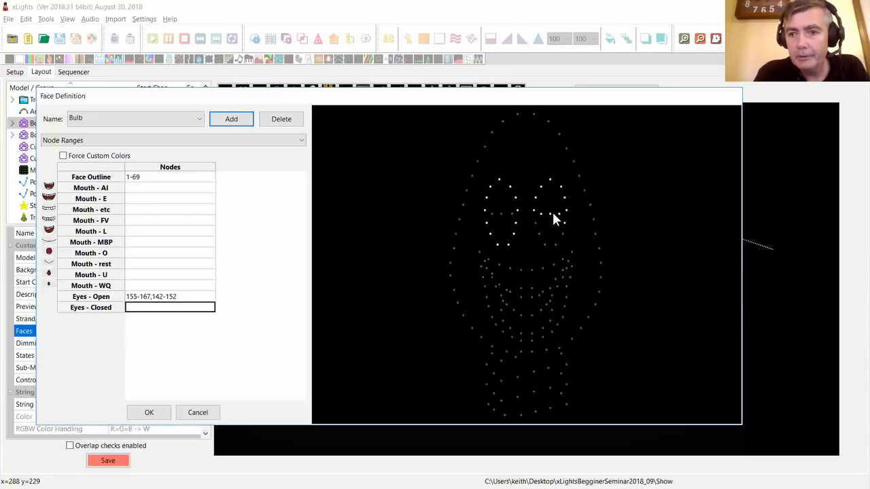
- Split the right eye's range in Eyes - Open into 142,146-152 to leave out the eye's middle line
{"action": "double_click", "coordinate": [167, 298]}
{"action": "left_click", "coordinate": [163, 298]}
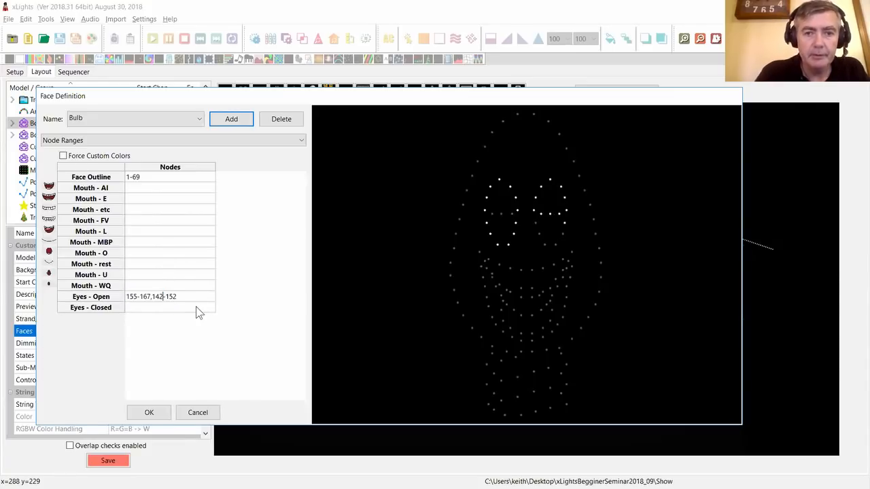
{"action": "type", "text": ","}
{"action": "type", "text": "146"}
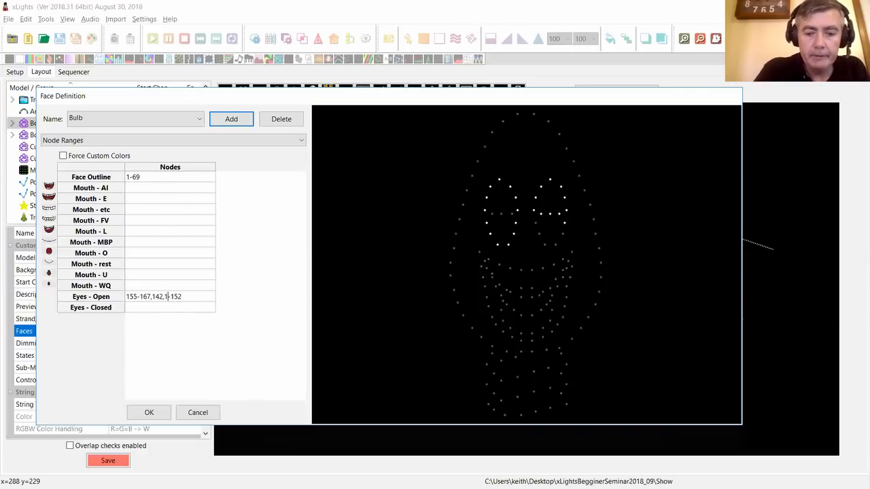
{"action": "left_click", "coordinate": [196, 308]}
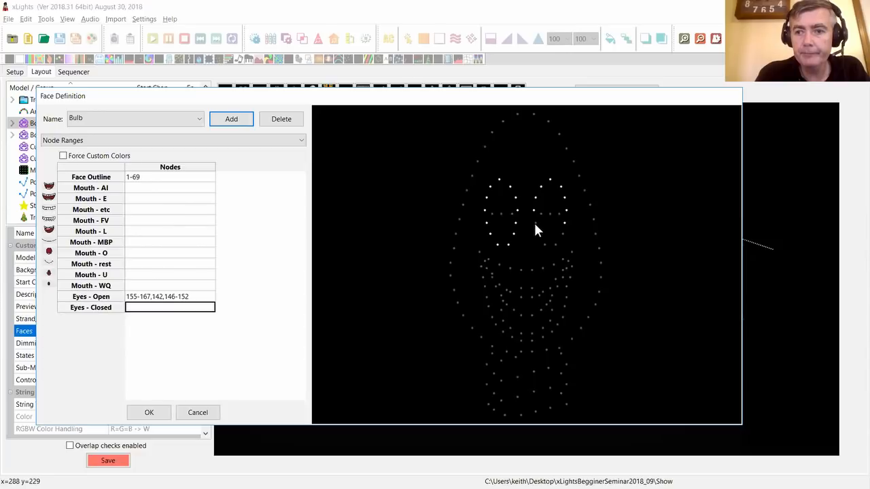
- Look up the unlit lower node of the right eye and extend the last Eyes - Open range to 146-154
{"action": "mouse_move", "coordinate": [536, 224]}
{"action": "left_click", "coordinate": [195, 296]}
{"action": "left_click", "coordinate": [195, 296]}
{"action": "left_click", "coordinate": [195, 295]}
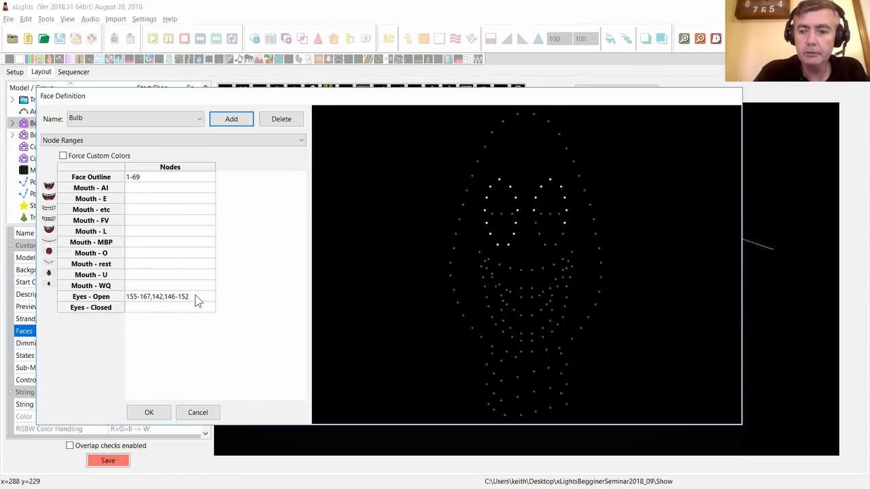
{"action": "key", "text": "Return"}
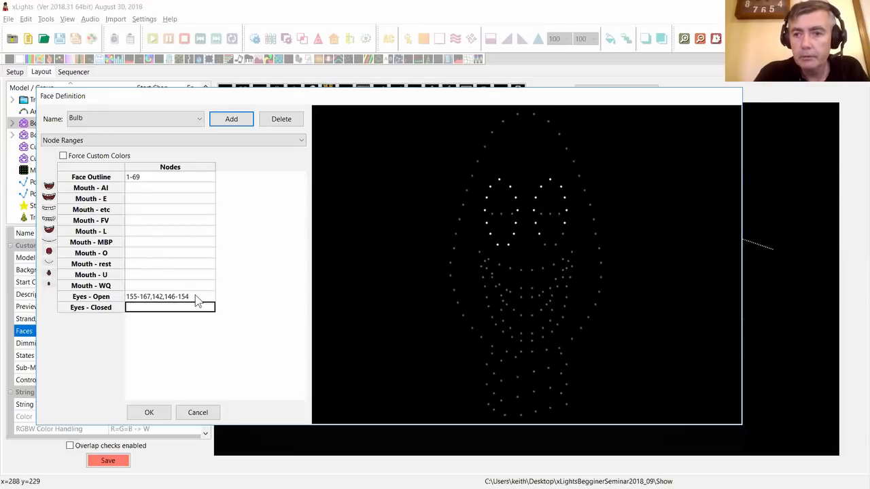
- Set the last node range of Eyes - Open to 146-157
{"action": "left_click", "coordinate": [195, 297]}
{"action": "left_click", "coordinate": [195, 296]}
{"action": "left_click", "coordinate": [193, 296]}
{"action": "key", "text": "BackSpace"}
{"action": "type", "text": "7"}
{"action": "key", "text": "Return"}
{"action": "left_click", "coordinate": [194, 297]}
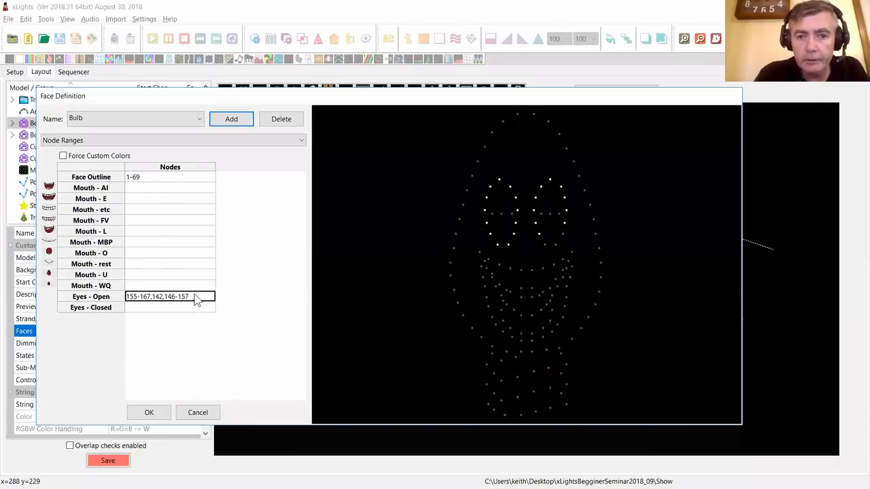
{"action": "left_click", "coordinate": [195, 297]}
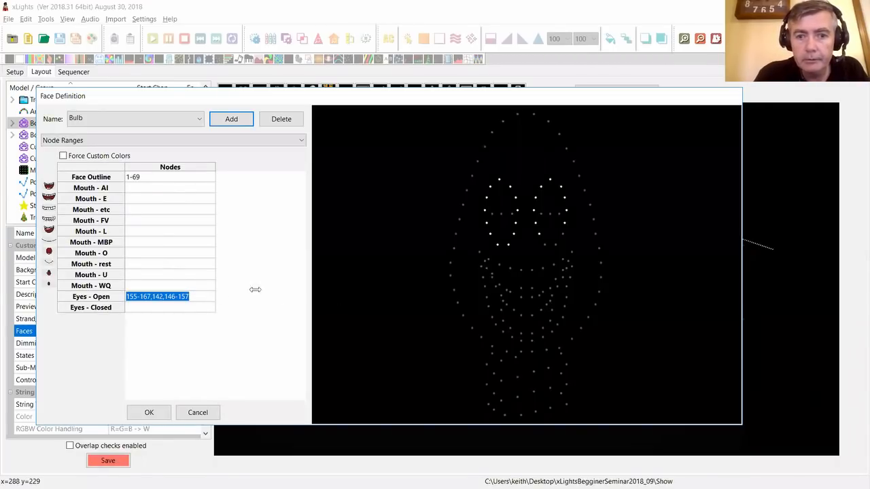
- Look up the right eye's bottom nodes and expand the single node 142 in Eyes - Open to 139-142
{"action": "mouse_move", "coordinate": [562, 238]}
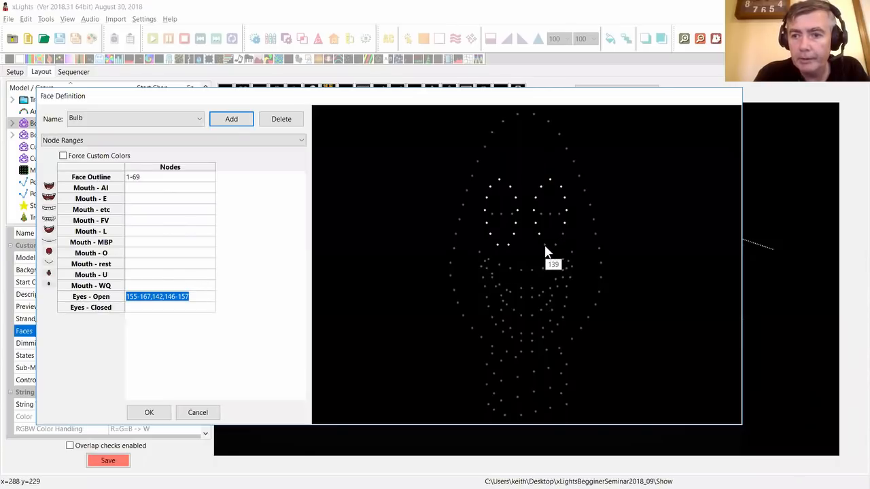
{"action": "left_click", "coordinate": [159, 297]}
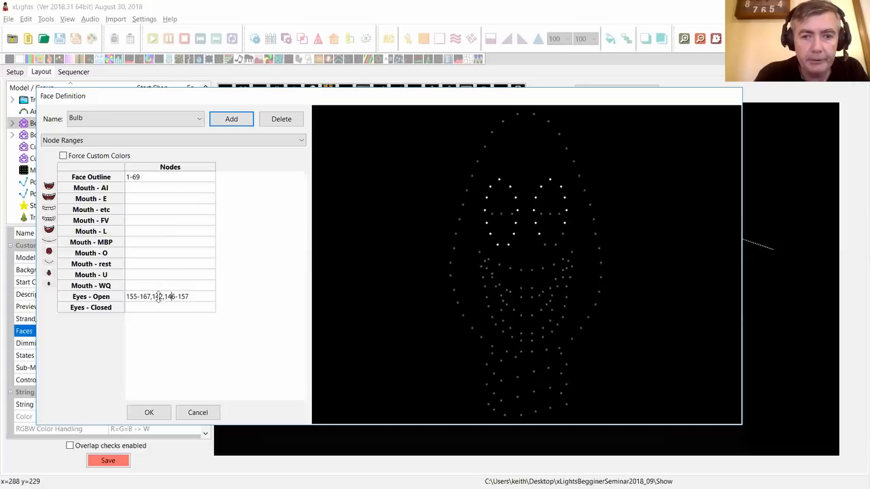
{"action": "type", "text": "139-"}
{"action": "left_click", "coordinate": [210, 310]}
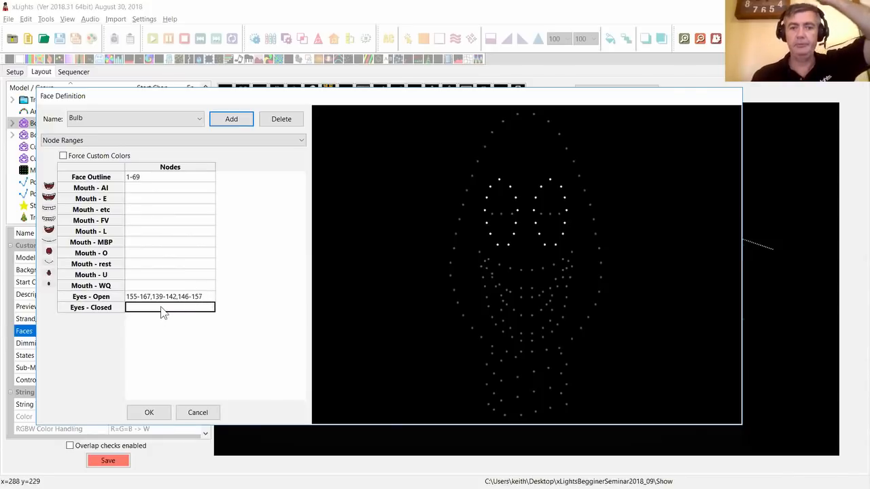
- Show the Mouth - AI and Mouth - FV entries, leave them empty, and accept the Bulb face definition
{"action": "left_click", "coordinate": [160, 190]}
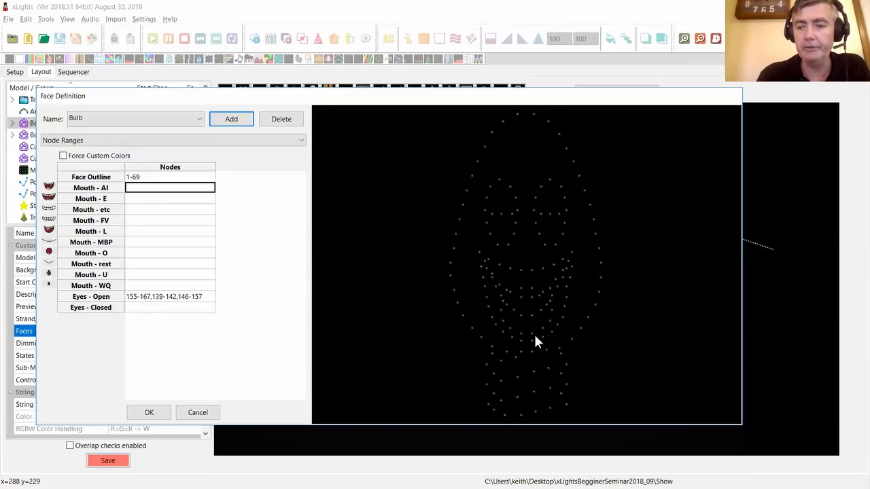
{"action": "left_click", "coordinate": [147, 219]}
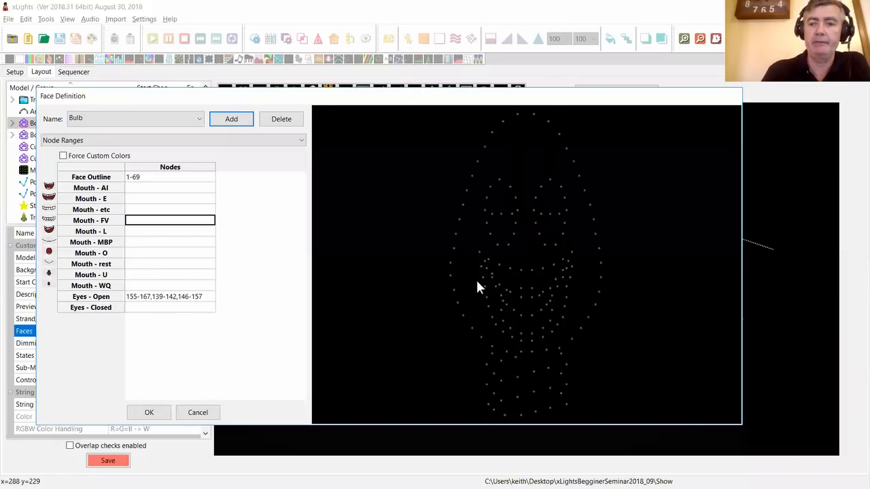
{"action": "left_click", "coordinate": [166, 412]}
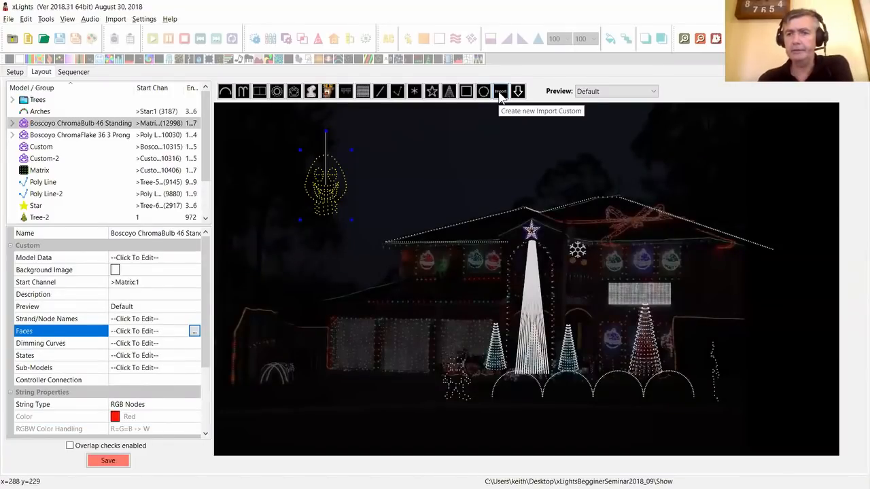
- Place a downloaded ChromaBulb 46" Hanging model from Boscoyo's Christmas Singing Elements above the roof, beside the standing bulb
{"action": "left_click", "coordinate": [500, 91]}
{"action": "left_click", "coordinate": [429, 169]}
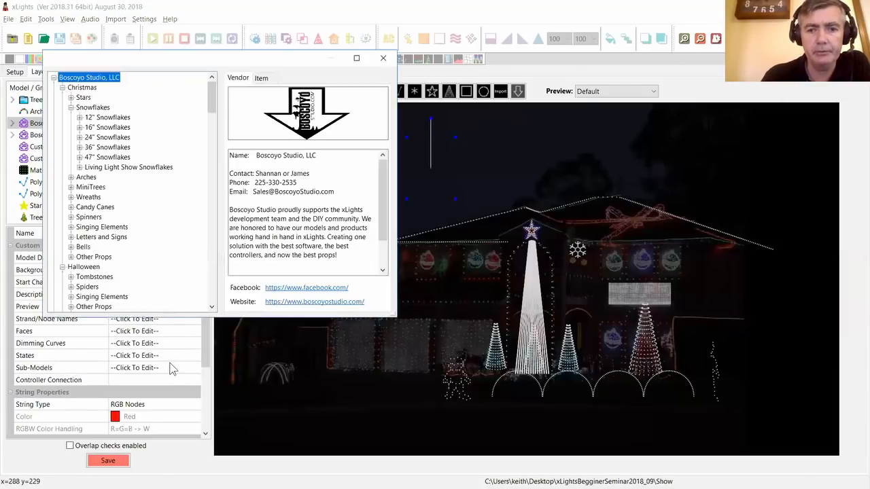
{"action": "left_click", "coordinate": [71, 228]}
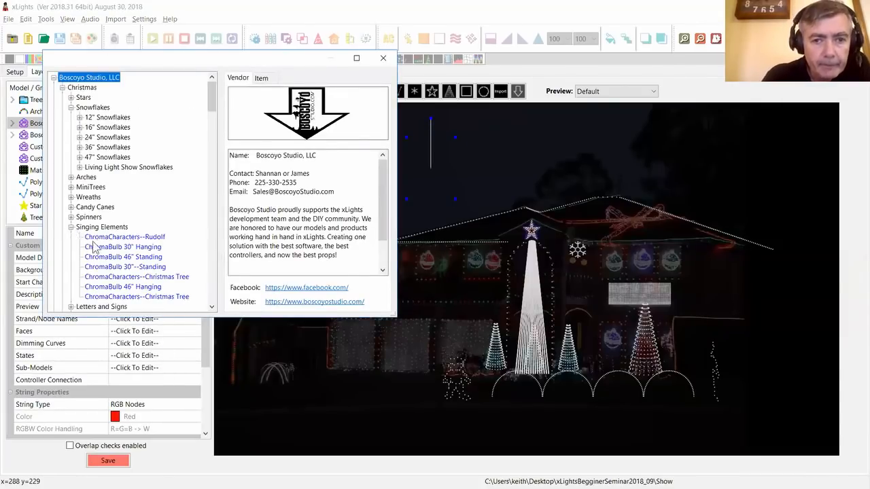
{"action": "left_click", "coordinate": [126, 287]}
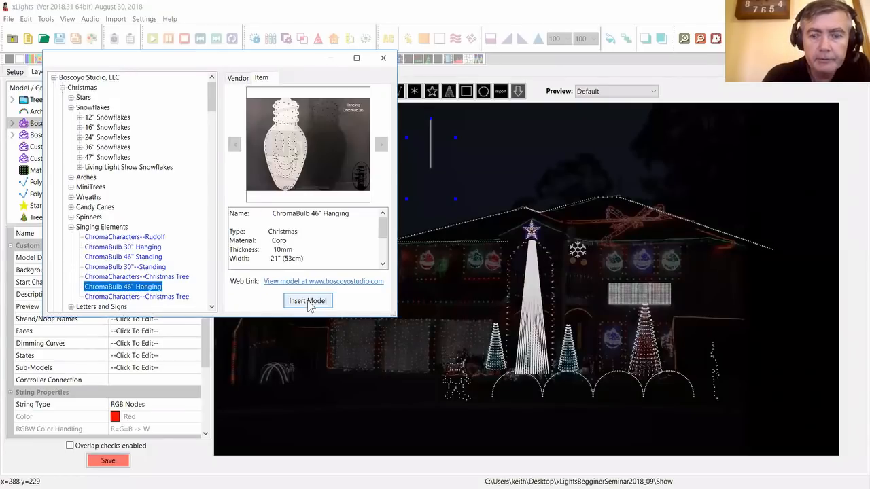
{"action": "left_click", "coordinate": [320, 301]}
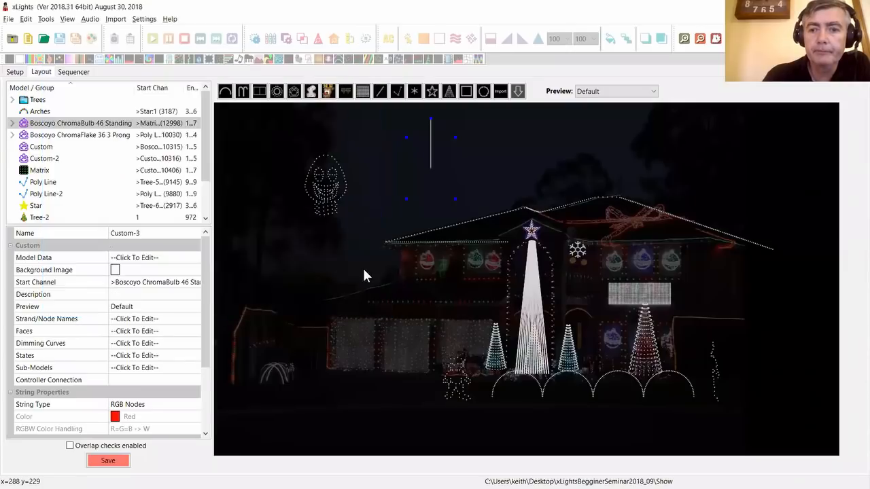
- Check whether the hanging ChromaBulb comes with any predefined faces and close its face definitions without changes
{"action": "left_click", "coordinate": [179, 331]}
{"action": "left_click", "coordinate": [195, 333]}
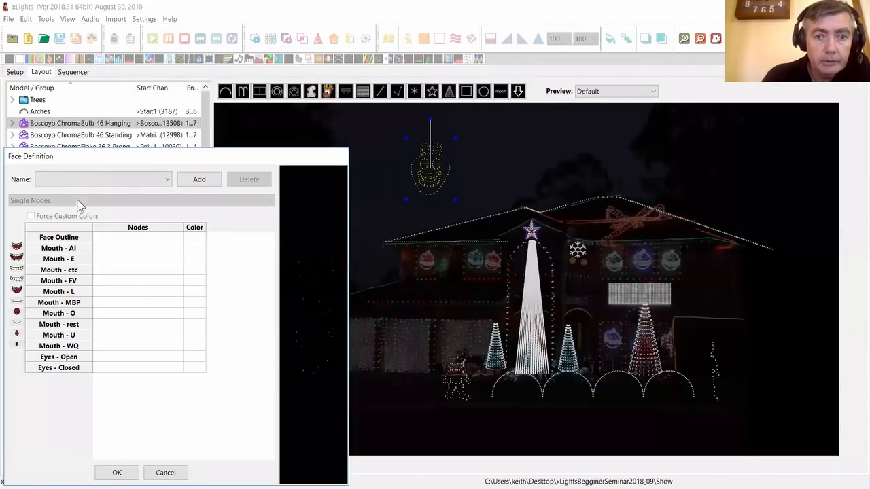
{"action": "left_click", "coordinate": [162, 179]}
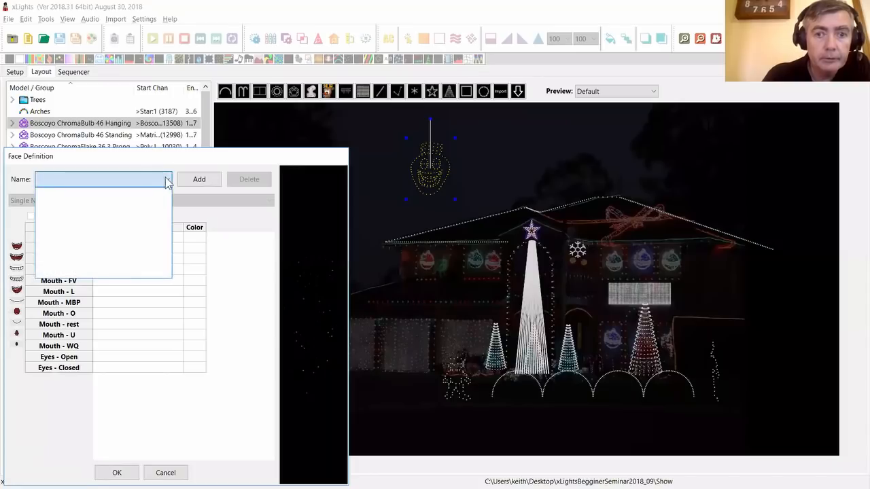
{"action": "left_click", "coordinate": [324, 161]}
{"action": "left_click", "coordinate": [182, 471]}
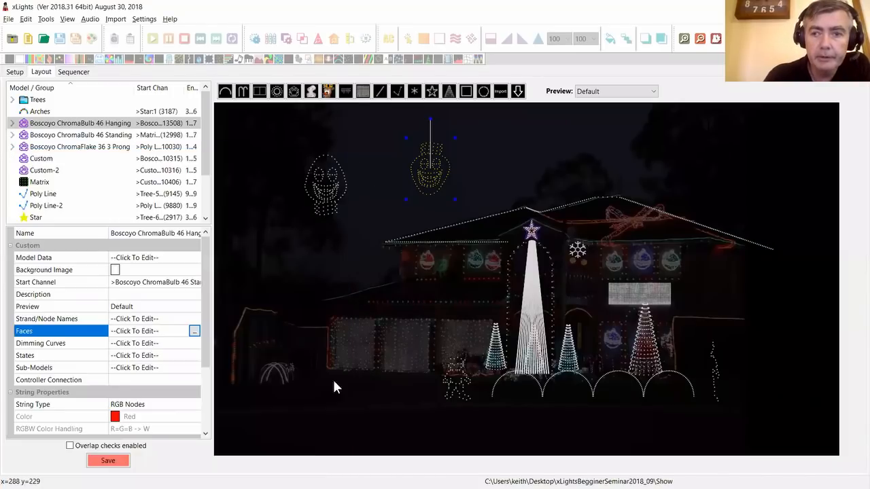
- Delete the hanging ChromaBulb and move the standing ChromaBulb slightly up and to the right, above the roof
{"action": "left_click", "coordinate": [429, 179]}
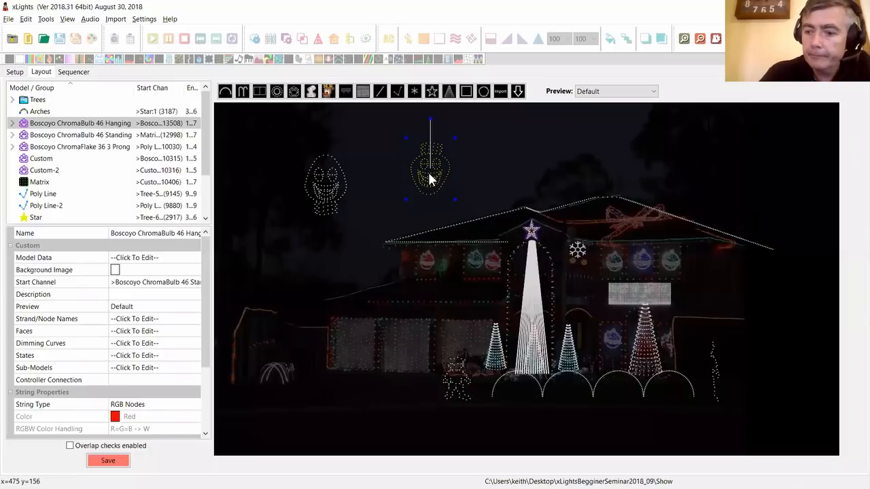
{"action": "key", "text": "Delete"}
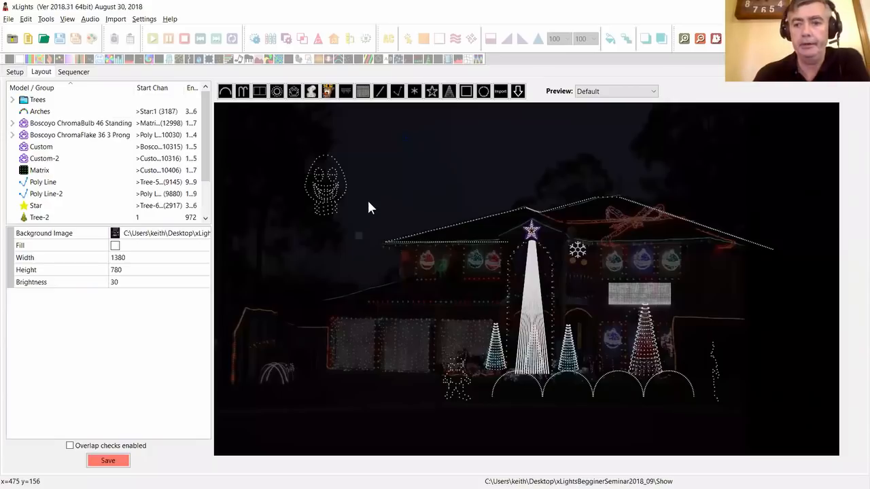
{"action": "left_click_drag", "start_coordinate": [328, 197], "coordinate": [366, 167]}
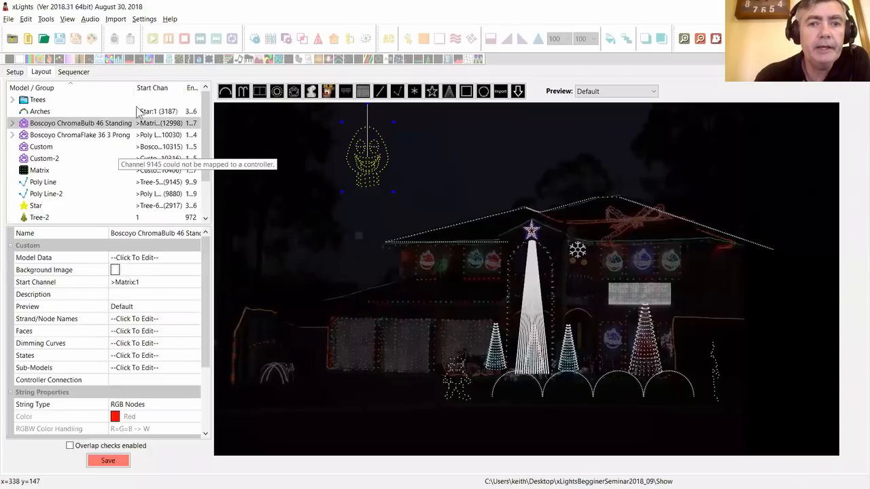
- Widen the model list's Start Chan column, sort the models by start channel, and review how their channels are chained
{"action": "left_click_drag", "start_coordinate": [134, 88], "coordinate": [174, 88]}
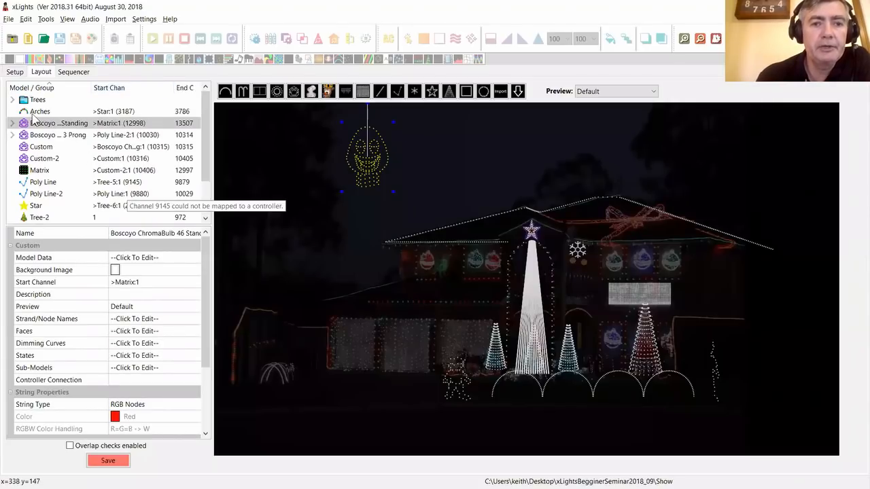
{"action": "left_click", "coordinate": [119, 87]}
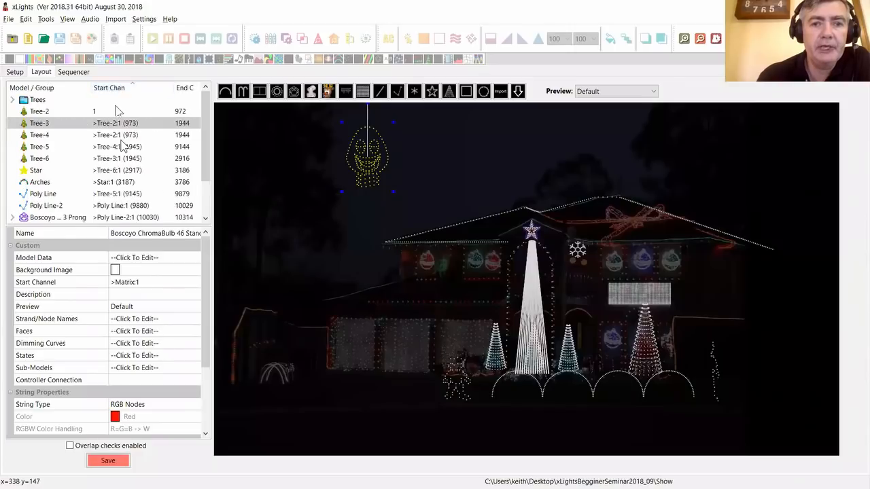
{"action": "scroll", "coordinate": [122, 155], "scroll_direction": "down", "scroll_amount": 1}
{"action": "scroll", "coordinate": [122, 155], "scroll_direction": "up", "scroll_amount": 1}
{"action": "scroll", "coordinate": [122, 155], "scroll_direction": "down", "scroll_amount": 2}
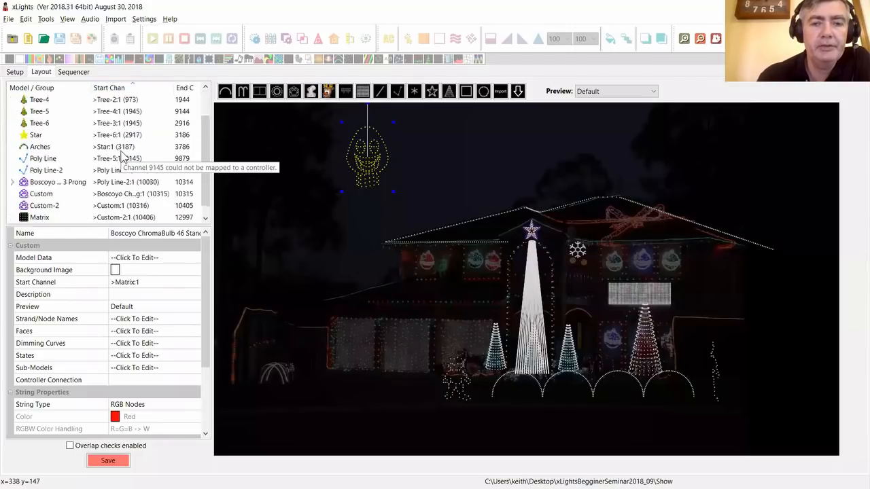
{"action": "scroll", "coordinate": [124, 158], "scroll_direction": "up", "scroll_amount": 2}
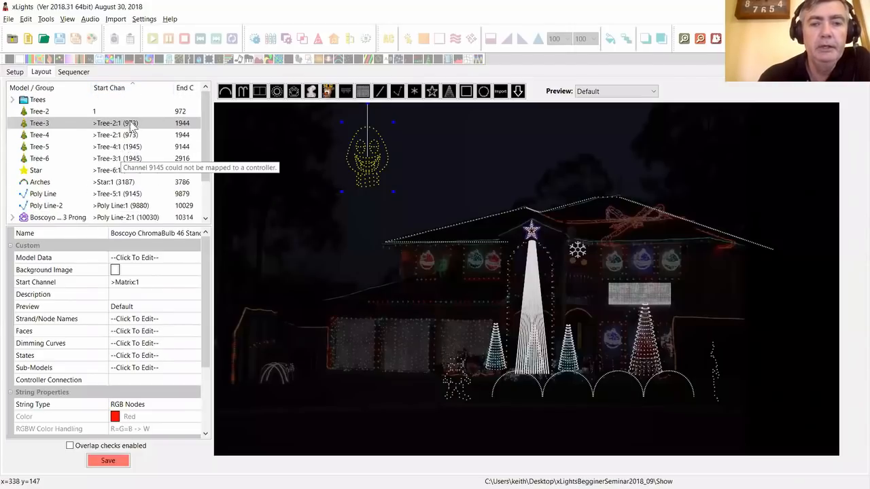
{"action": "scroll", "coordinate": [120, 151], "scroll_direction": "down", "scroll_amount": 2}
{"action": "scroll", "coordinate": [118, 148], "scroll_direction": "up", "scroll_amount": 2}
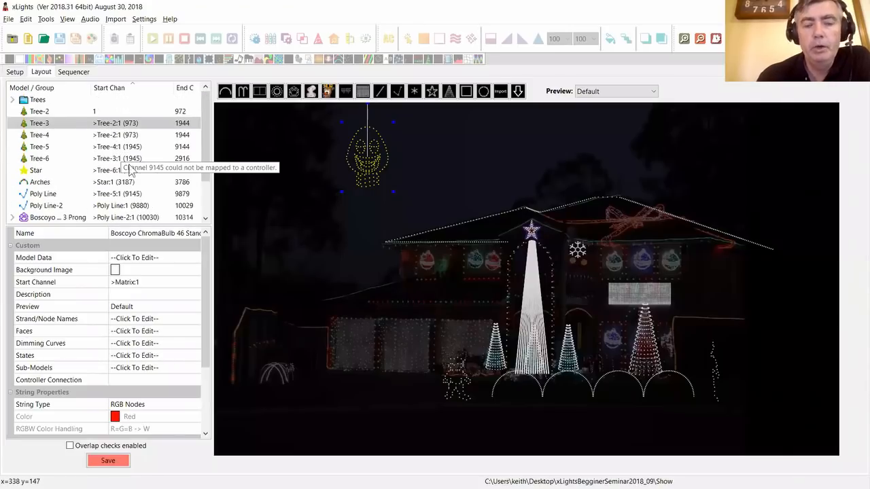
{"action": "scroll", "coordinate": [117, 163], "scroll_direction": "down", "scroll_amount": 2}
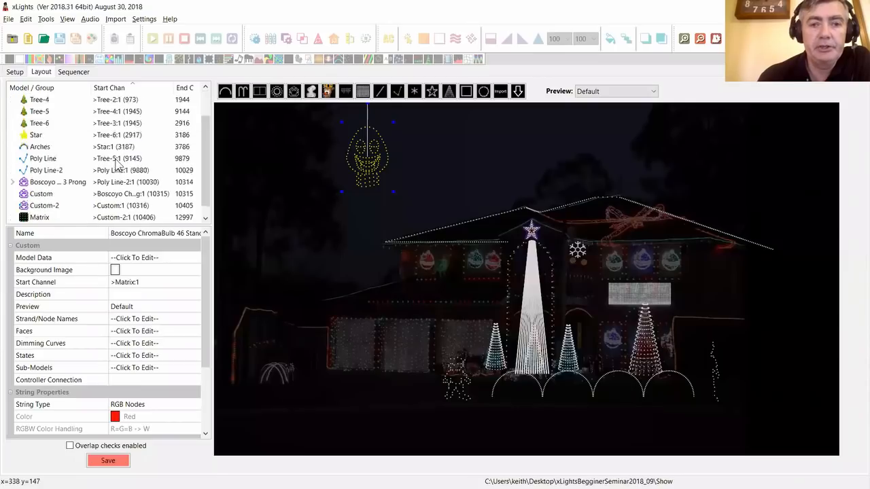
{"action": "scroll", "coordinate": [109, 133], "scroll_direction": "up", "scroll_amount": 2}
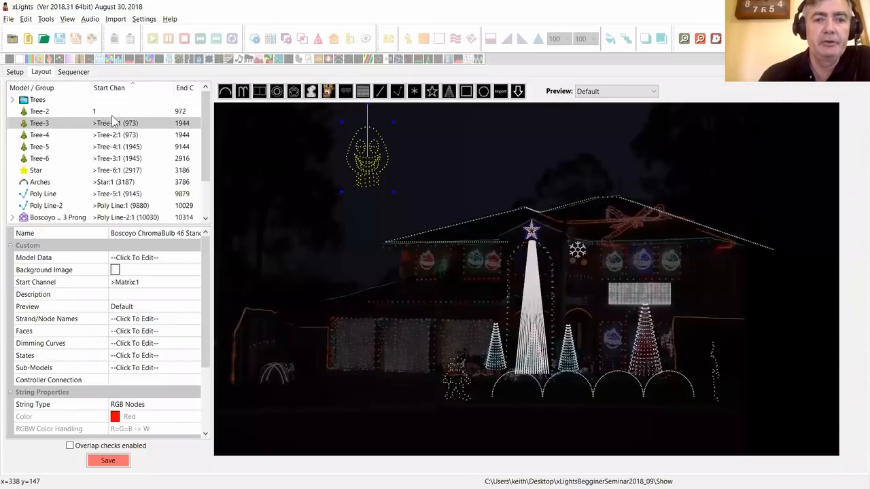
- Examine the start channels of the ChromaBulb and Star models and how they chain to other models
{"action": "scroll", "coordinate": [113, 189], "scroll_direction": "down", "scroll_amount": 2}
{"action": "scroll", "coordinate": [113, 189], "scroll_direction": "up", "scroll_amount": 2}
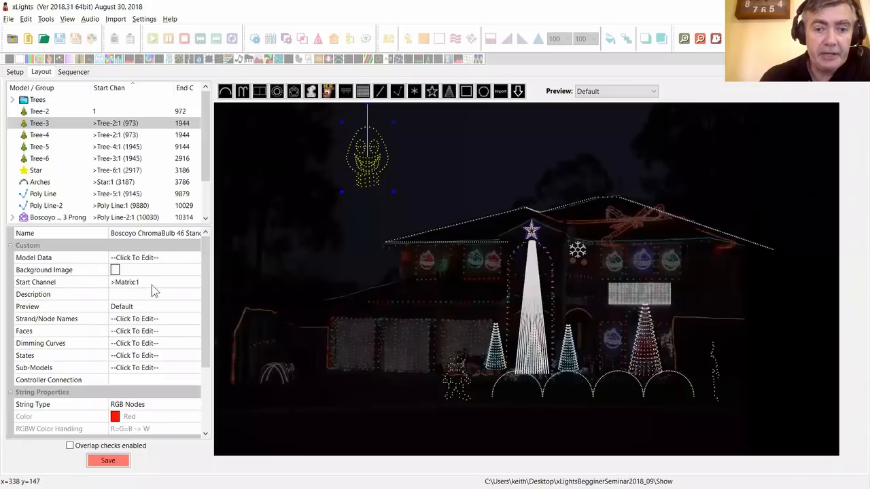
{"action": "left_click", "coordinate": [121, 283]}
{"action": "left_click", "coordinate": [124, 170]}
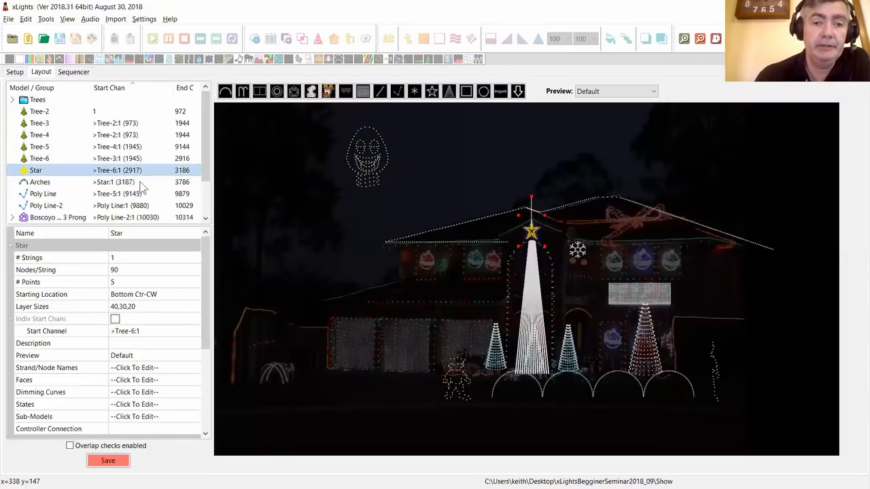
{"action": "mouse_move", "coordinate": [206, 172]}
{"action": "left_mouse_down"}
{"action": "mouse_move", "coordinate": [209, 202]}
{"action": "mouse_move", "coordinate": [211, 165]}
{"action": "left_mouse_up"}
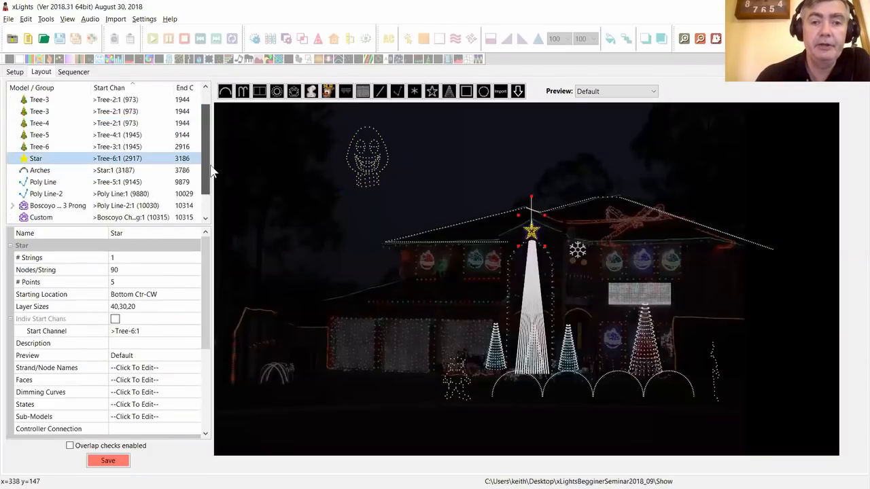
{"action": "scroll", "coordinate": [204, 173], "scroll_direction": "up", "scroll_amount": 1}
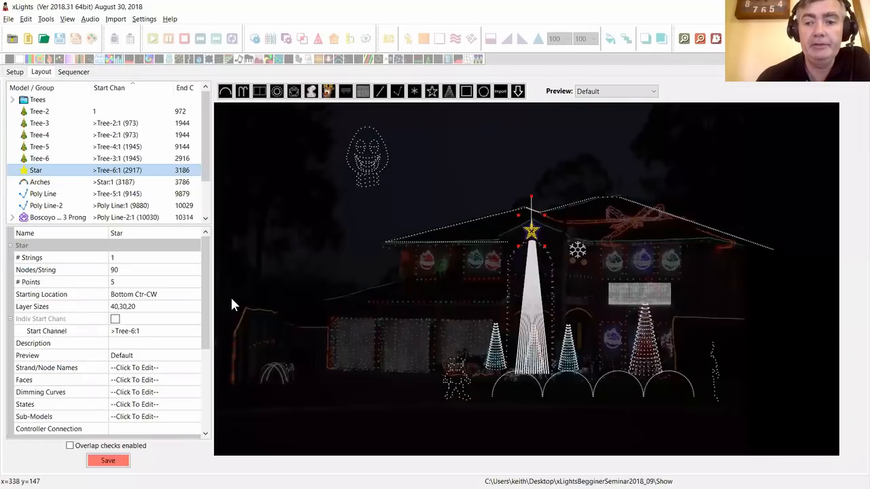
- Deselect the Star model and save the house layout
{"action": "left_click", "coordinate": [332, 194]}
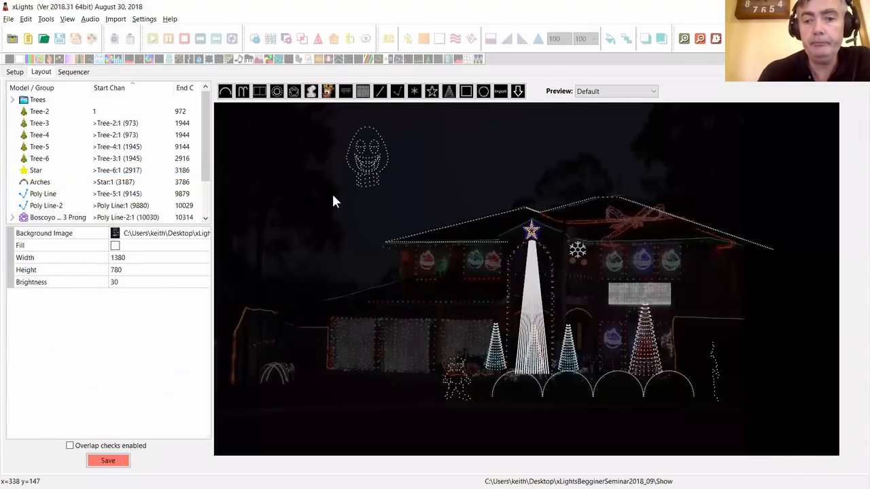
{"action": "left_click", "coordinate": [108, 461]}
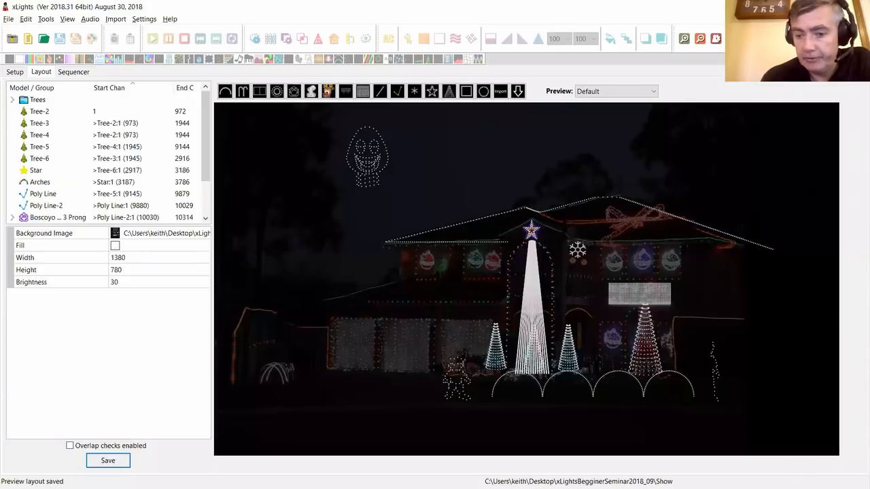
{"action": "key", "text": "super"}
{"action": "left_click", "coordinate": [514, 332]}
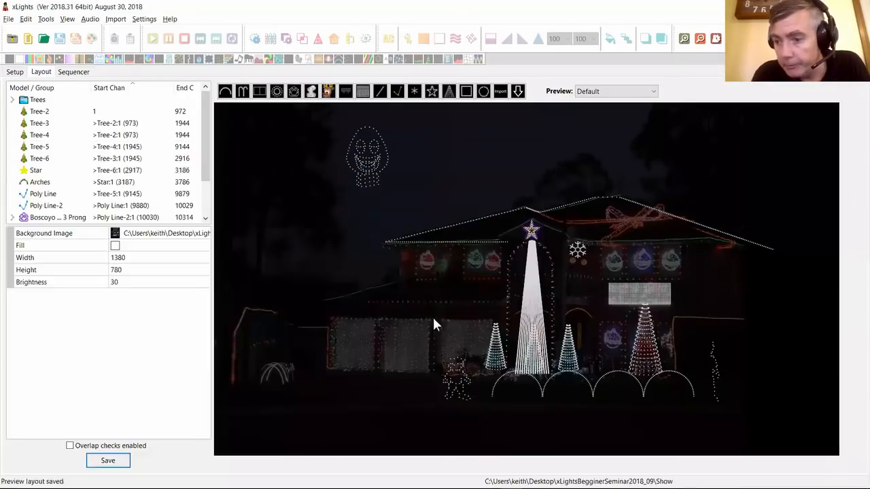
- Start a new animation sequence at 20fps (50ms), keeping All Models as its view
{"action": "left_click", "coordinate": [29, 41]}
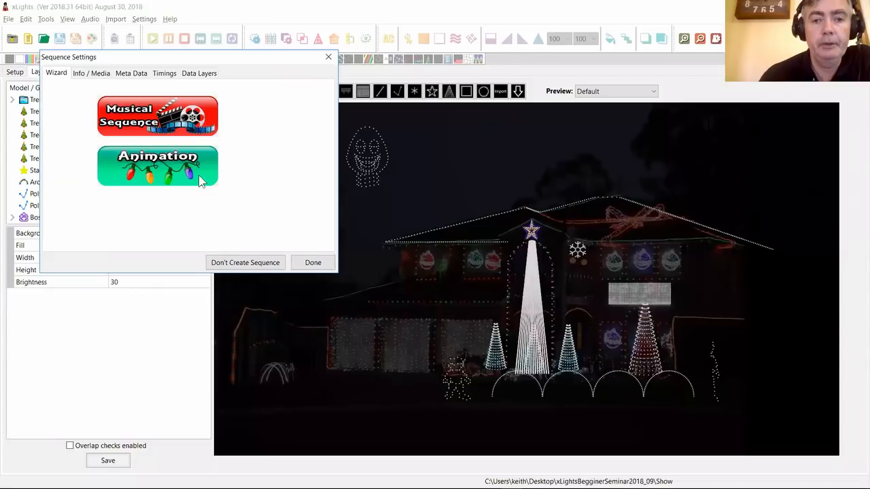
{"action": "left_click", "coordinate": [166, 179]}
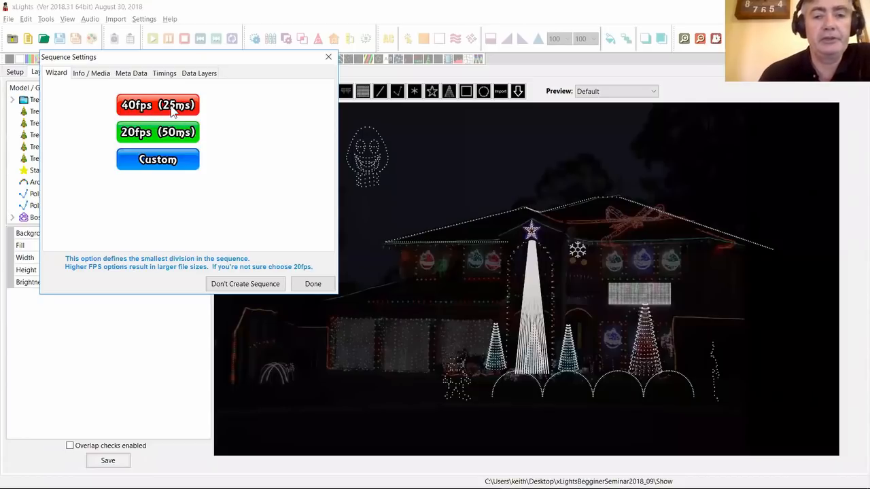
{"action": "left_click", "coordinate": [169, 137]}
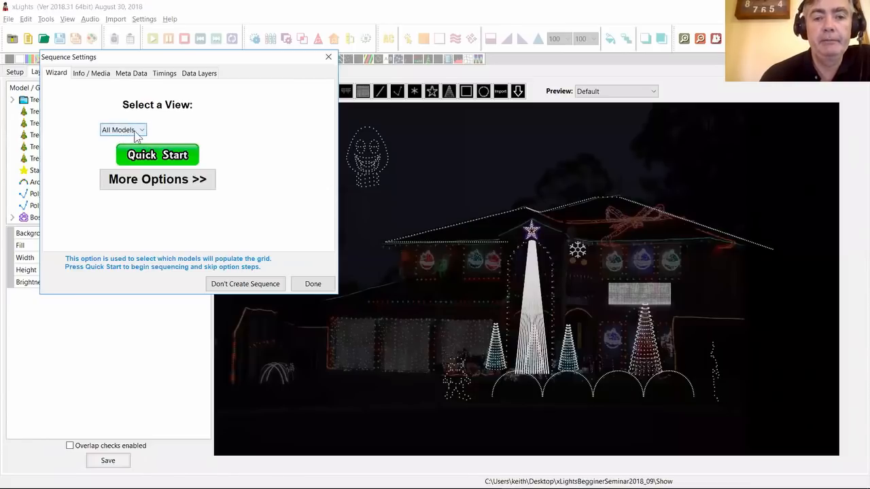
{"action": "left_click", "coordinate": [113, 132]}
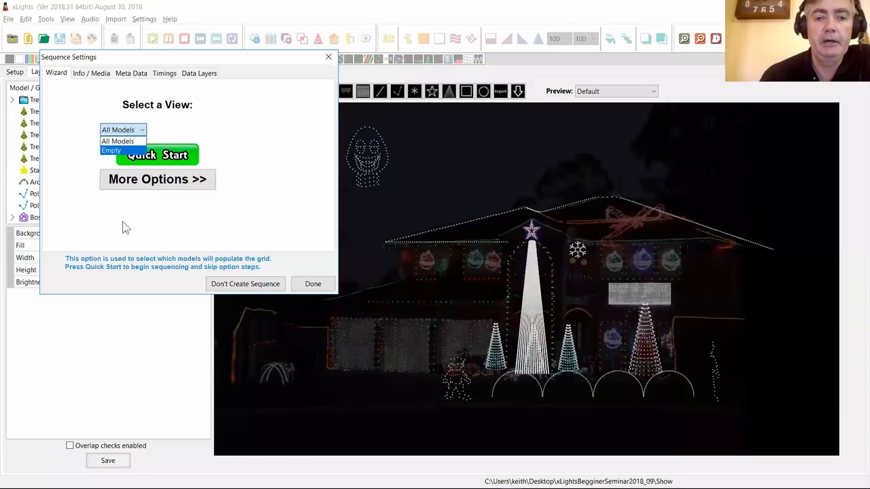
{"action": "left_click", "coordinate": [235, 133]}
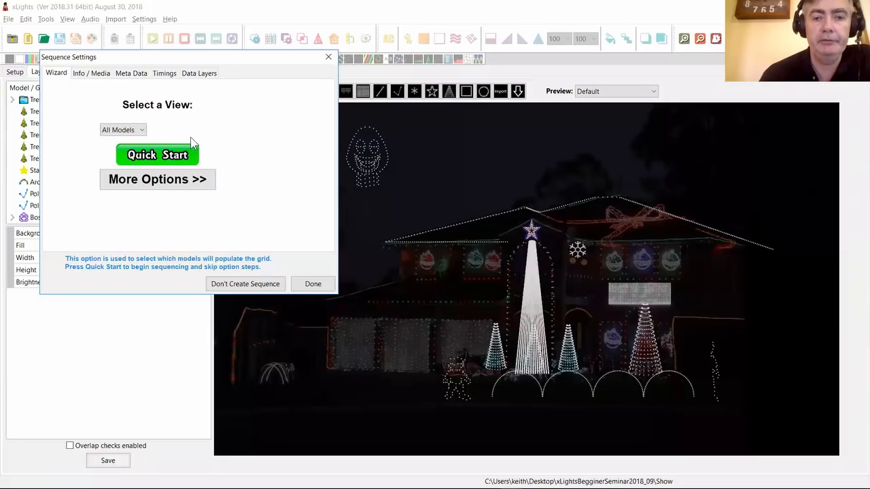
- Set the new sequence's duration to 60 seconds
{"action": "left_click", "coordinate": [95, 74]}
{"action": "left_click", "coordinate": [126, 203]}
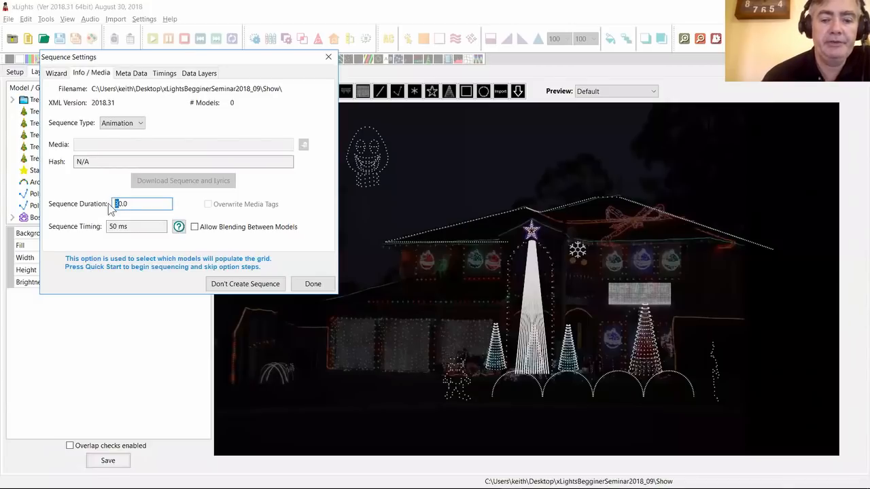
{"action": "key", "text": "Tab"}
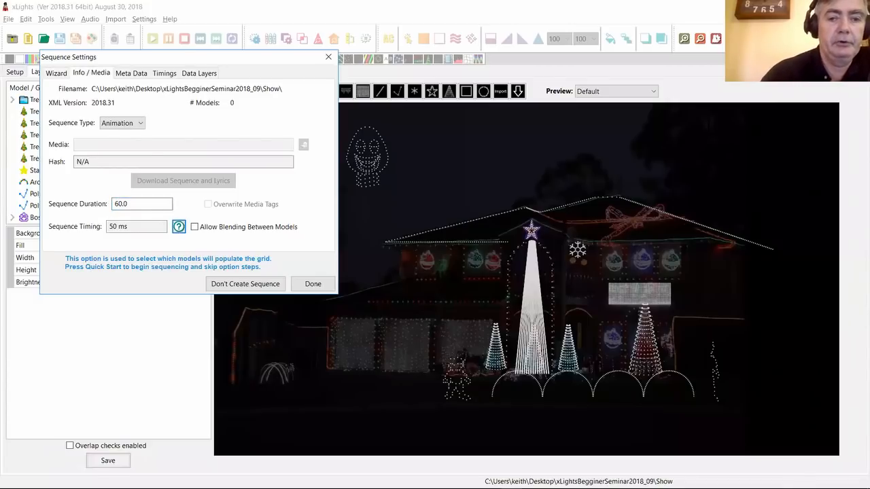
- Add a Metronome timing of 5000 milliseconds to the sequence and finish the sequence settings
{"action": "left_click", "coordinate": [165, 74]}
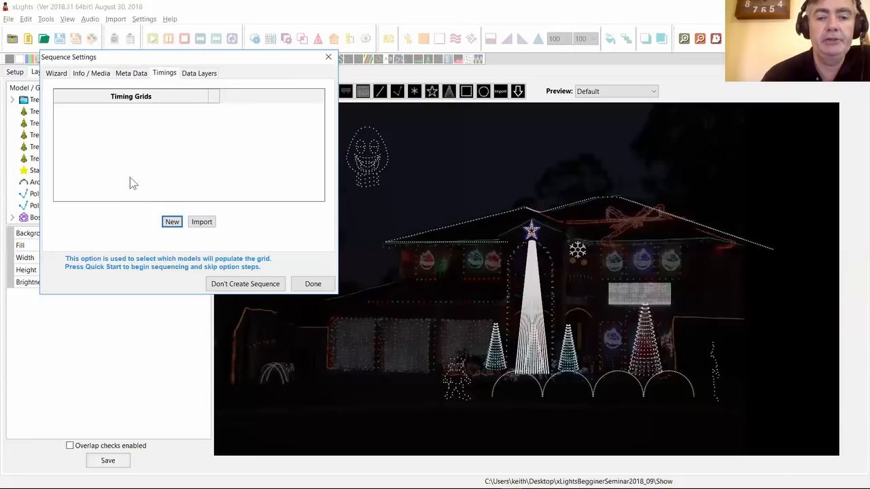
{"action": "left_click", "coordinate": [172, 225]}
{"action": "left_click", "coordinate": [145, 128]}
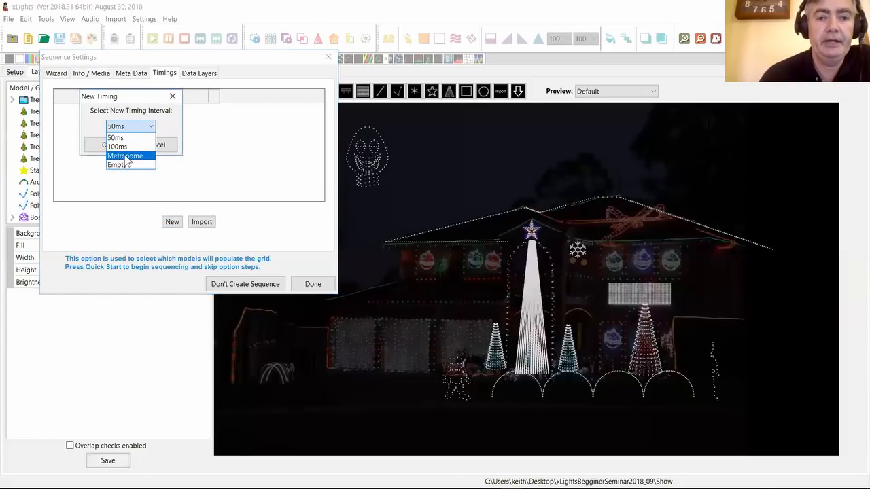
{"action": "left_click", "coordinate": [125, 157]}
{"action": "left_click", "coordinate": [108, 144]}
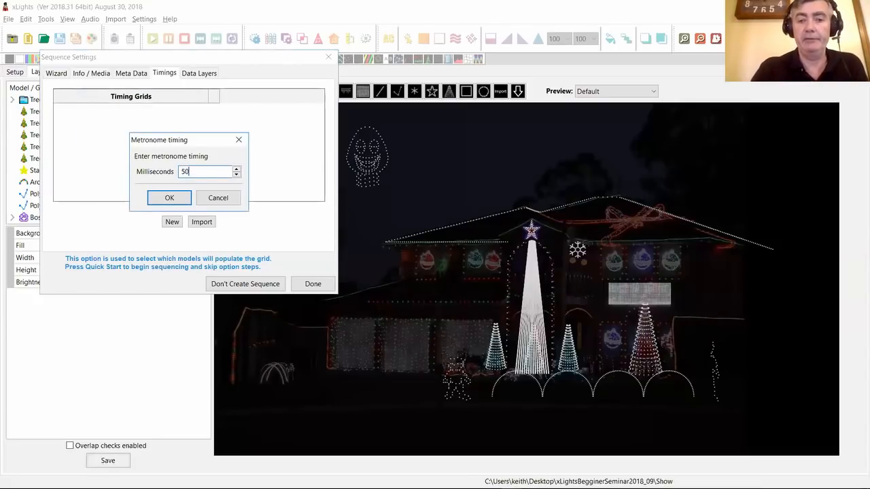
{"action": "type", "text": "00"}
{"action": "left_click", "coordinate": [170, 197]}
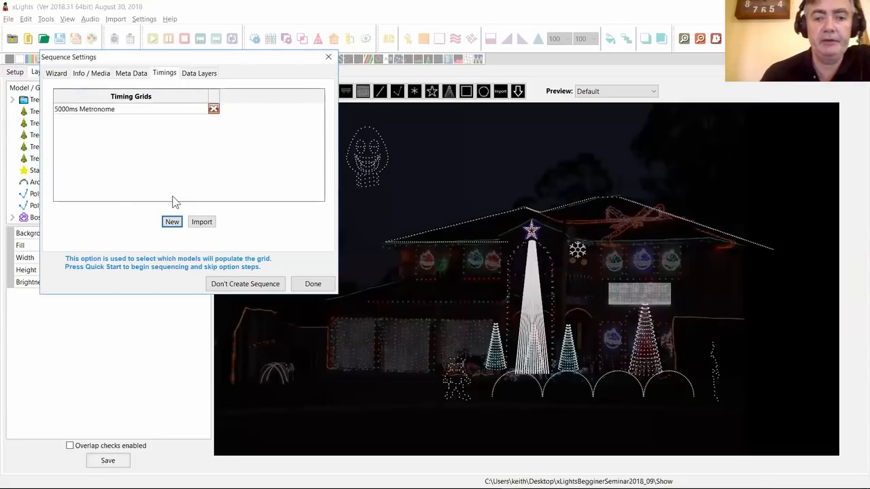
{"action": "left_click", "coordinate": [312, 284]}
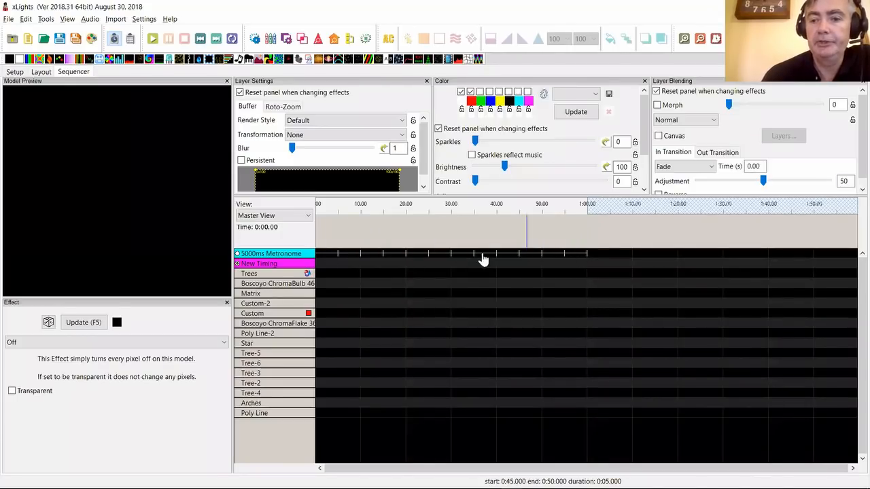
- Activate the 5000ms Metronome timing track in the grid and save the sequence as fred
{"action": "left_click", "coordinate": [237, 253]}
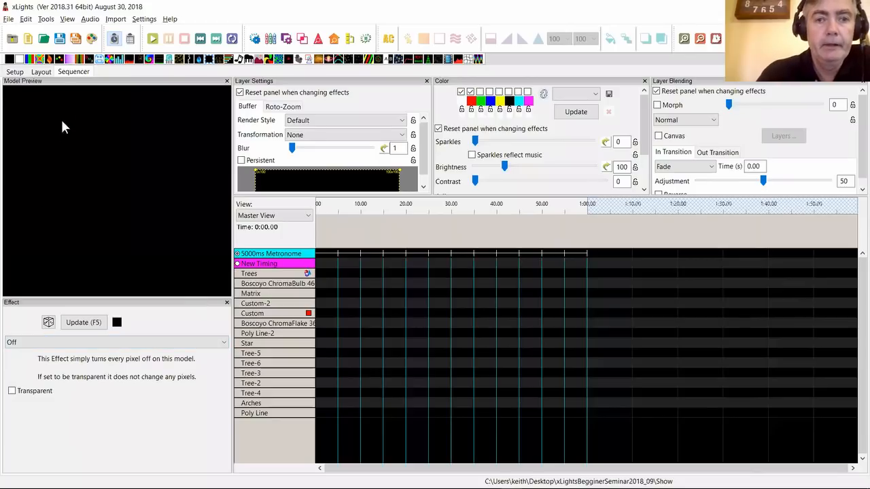
{"action": "left_click", "coordinate": [61, 38]}
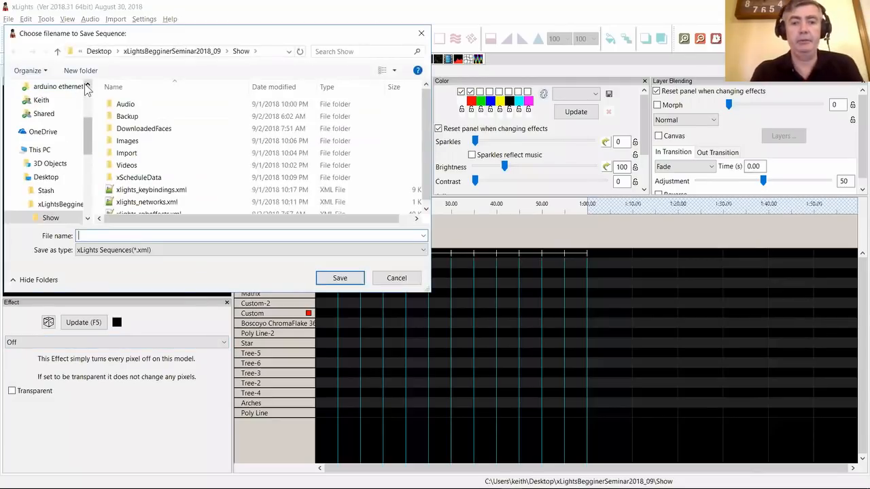
{"action": "type", "text": "fred"}
{"action": "key", "text": "Return"}
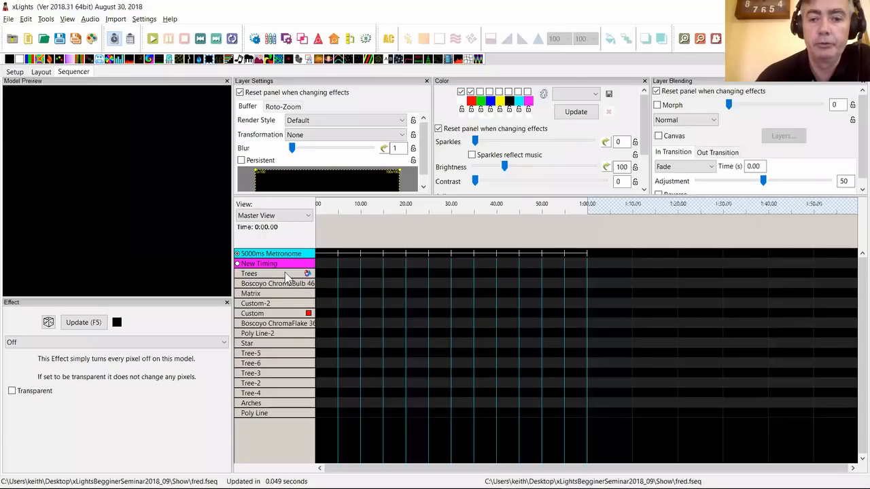
- Add a Color Wash effect to Trees and a Butterfly effect to Tree-2, both from 15 to 20 seconds, and preview the Trees effect
{"action": "left_click_drag", "start_coordinate": [77, 60], "coordinate": [394, 281]}
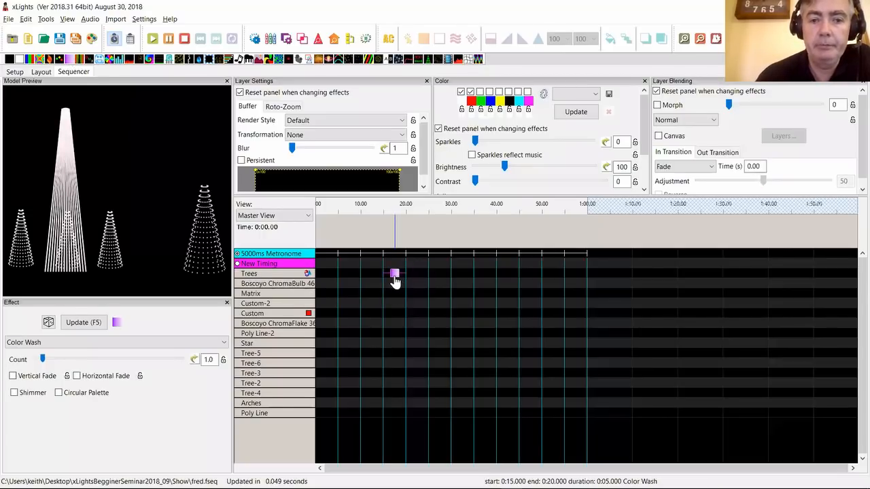
{"action": "left_click_drag", "start_coordinate": [48, 60], "coordinate": [394, 383]}
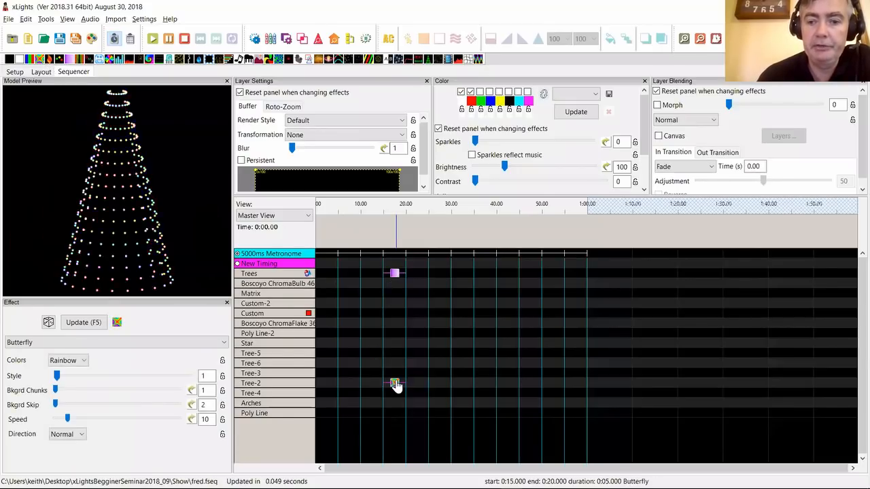
{"action": "left_click", "coordinate": [394, 275]}
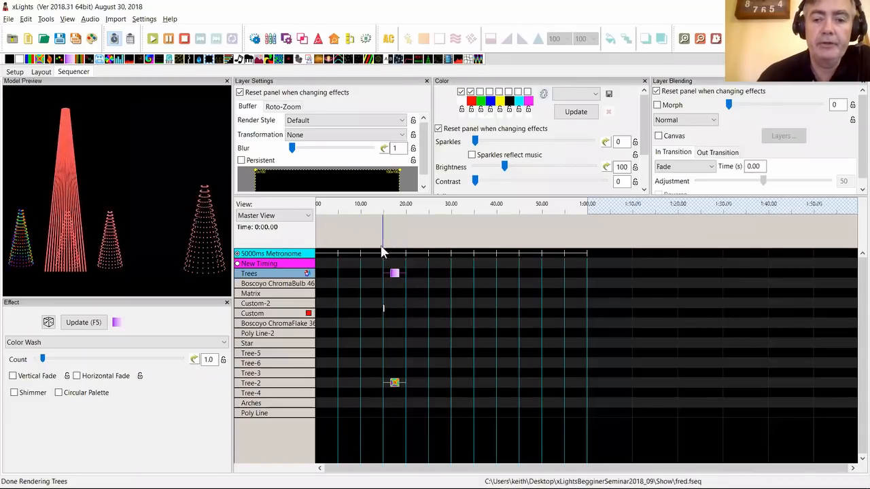
- Open the display elements editor, enlarge it, and create a new view named SingingFace
{"action": "right_click", "coordinate": [273, 294]}
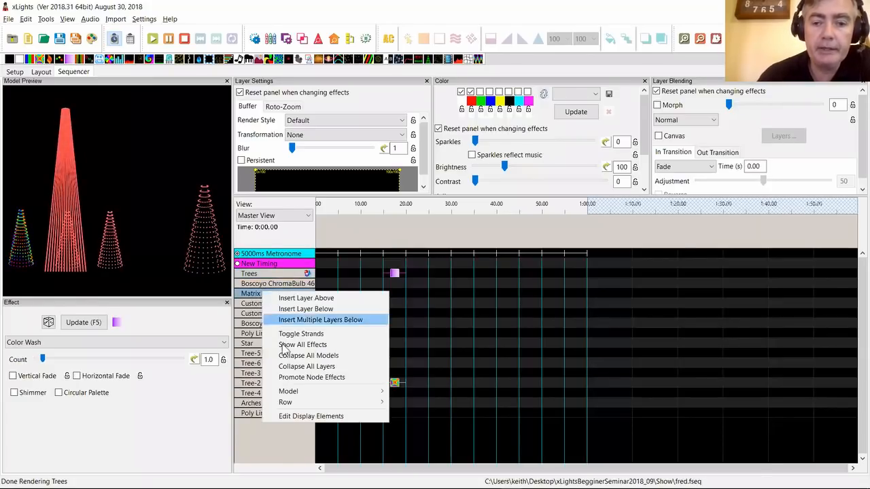
{"action": "left_click", "coordinate": [302, 414]}
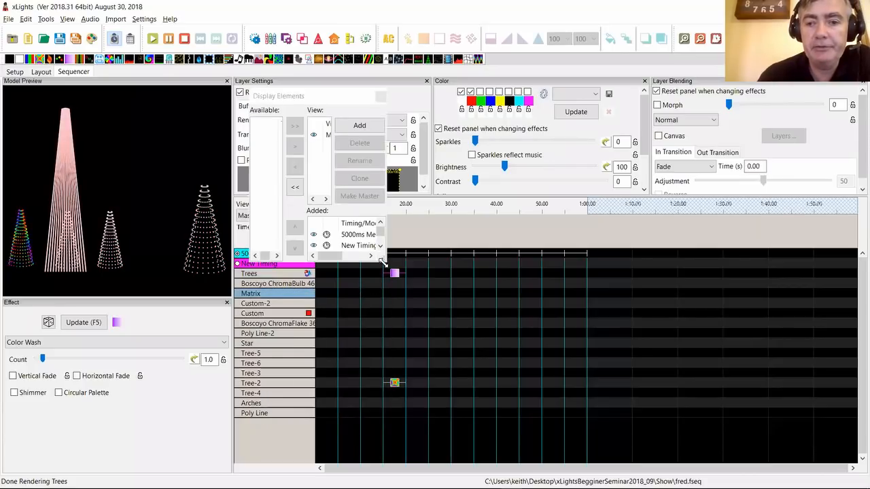
{"action": "left_click_drag", "start_coordinate": [382, 262], "coordinate": [833, 471]}
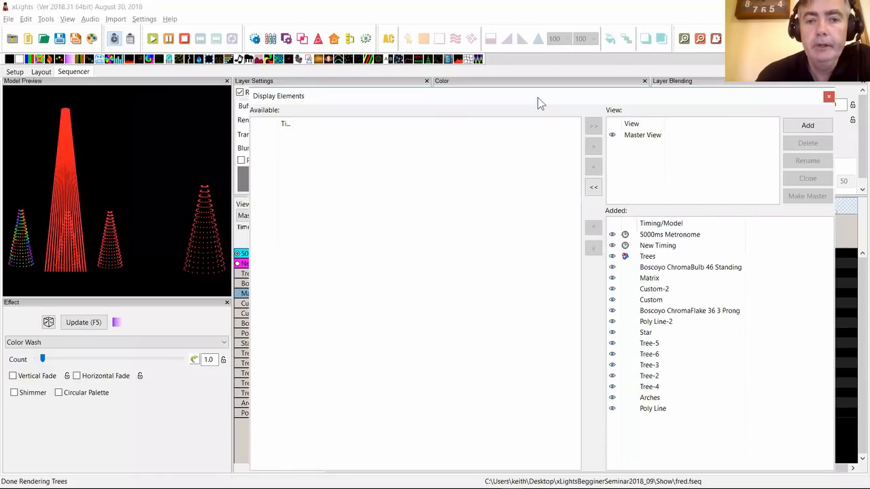
{"action": "left_click_drag", "start_coordinate": [450, 102], "coordinate": [335, 48]}
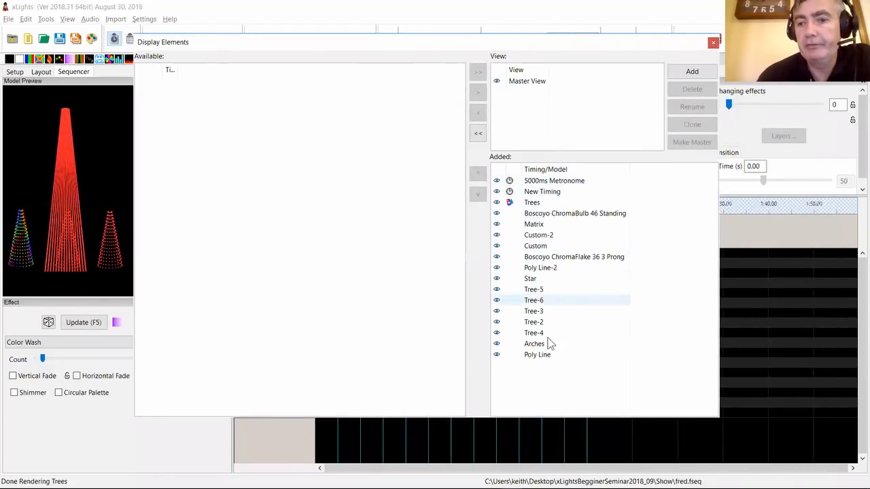
{"action": "left_click", "coordinate": [522, 84]}
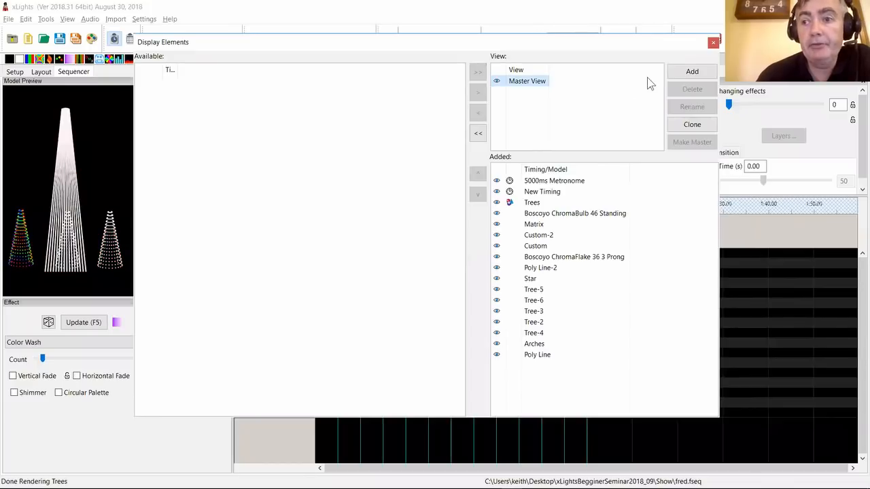
{"action": "left_click", "coordinate": [674, 72]}
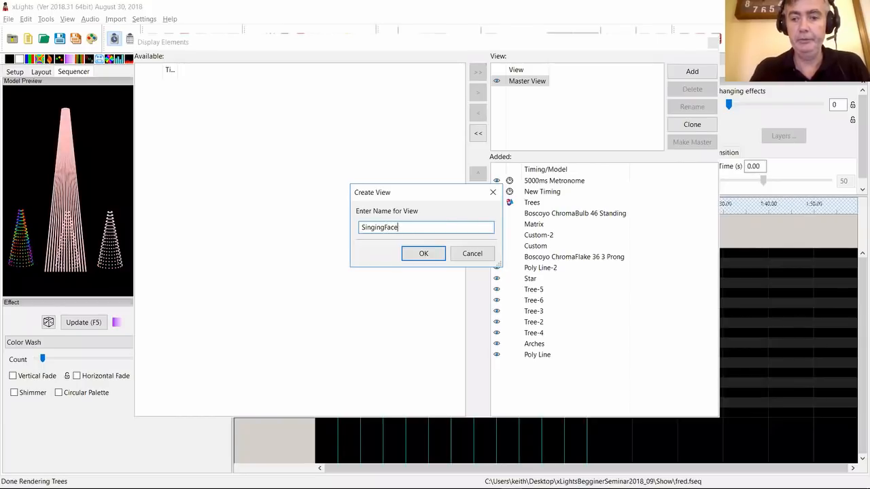
{"action": "left_click", "coordinate": [435, 254]}
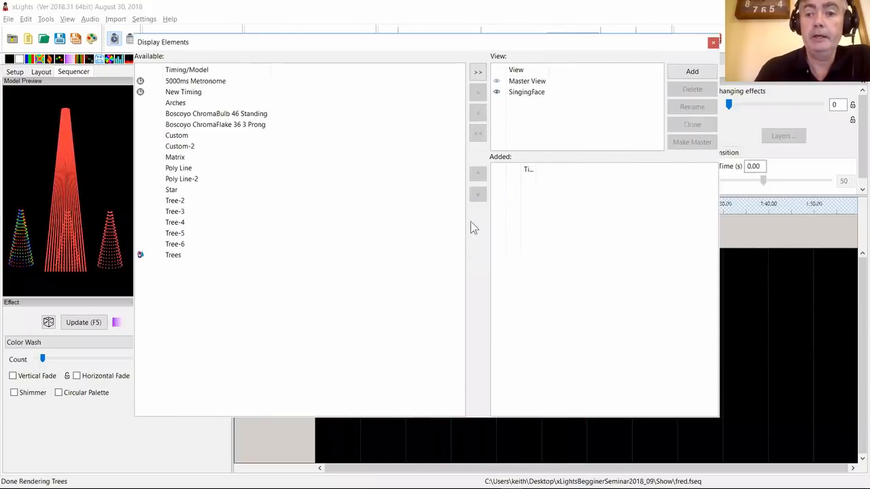
- Compare the rows shown in the sequencer grid by switching between the SingingFace view and the Master View
{"action": "left_click", "coordinate": [524, 94]}
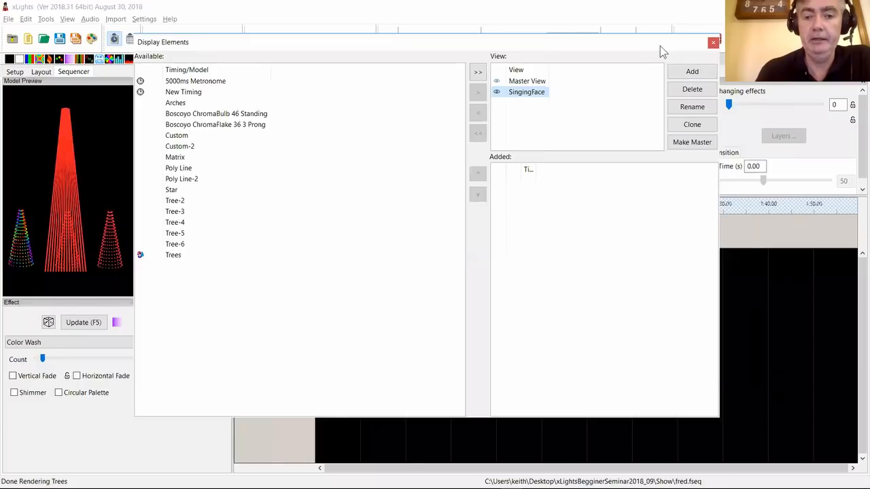
{"action": "left_click_drag", "start_coordinate": [660, 46], "coordinate": [737, 363]}
{"action": "left_click", "coordinate": [269, 280]}
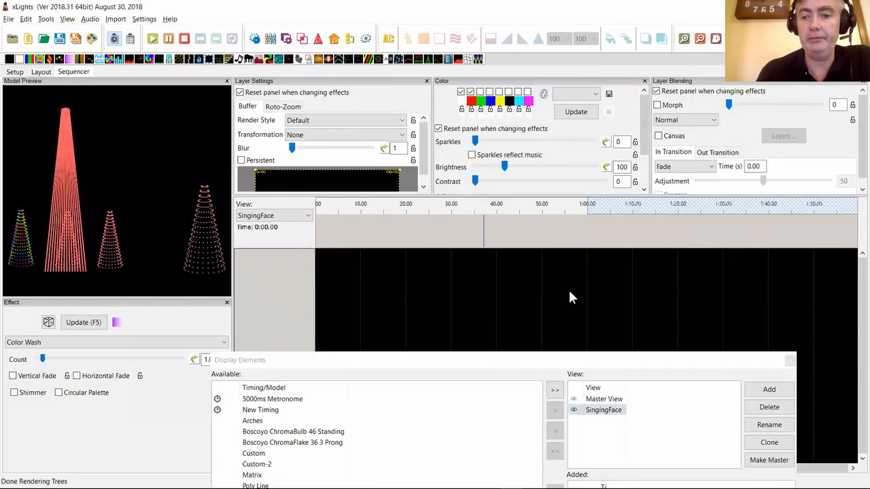
{"action": "left_click", "coordinate": [303, 215]}
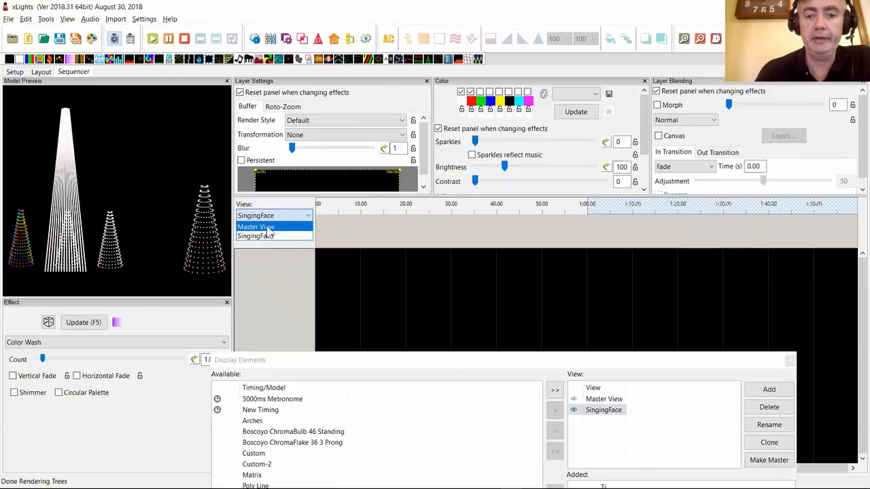
{"action": "left_click", "coordinate": [268, 227]}
{"action": "left_click", "coordinate": [286, 215]}
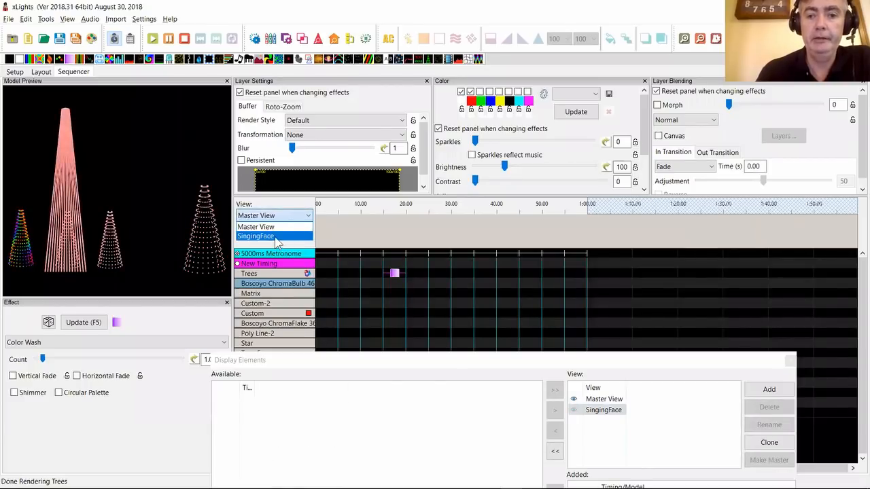
{"action": "left_click", "coordinate": [277, 236]}
{"action": "left_click", "coordinate": [273, 215]}
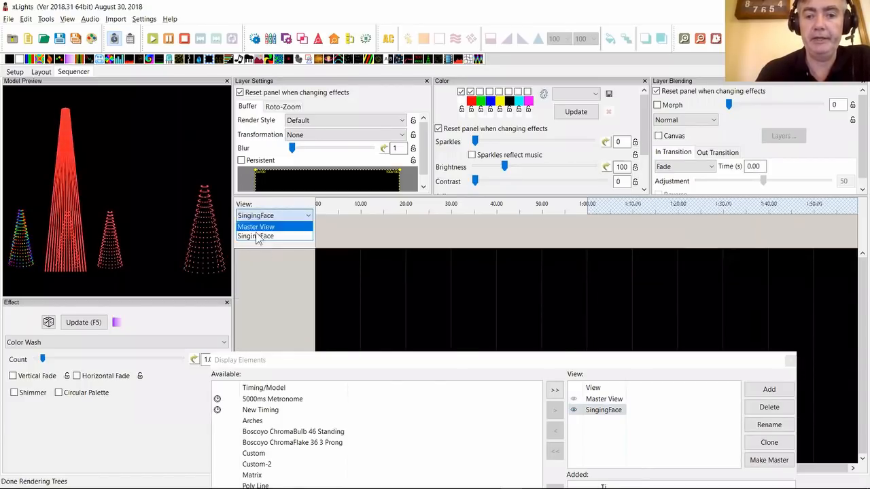
{"action": "left_click", "coordinate": [270, 227]}
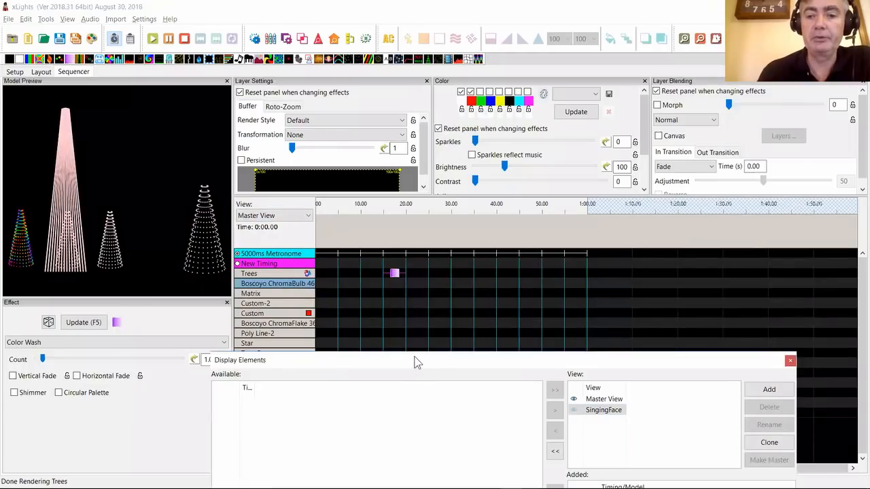
- Add the Boscoyo ChromaBulb 46 Standing model and the New Timing track to the SingingFace view
{"action": "left_click_drag", "start_coordinate": [415, 356], "coordinate": [379, 48]}
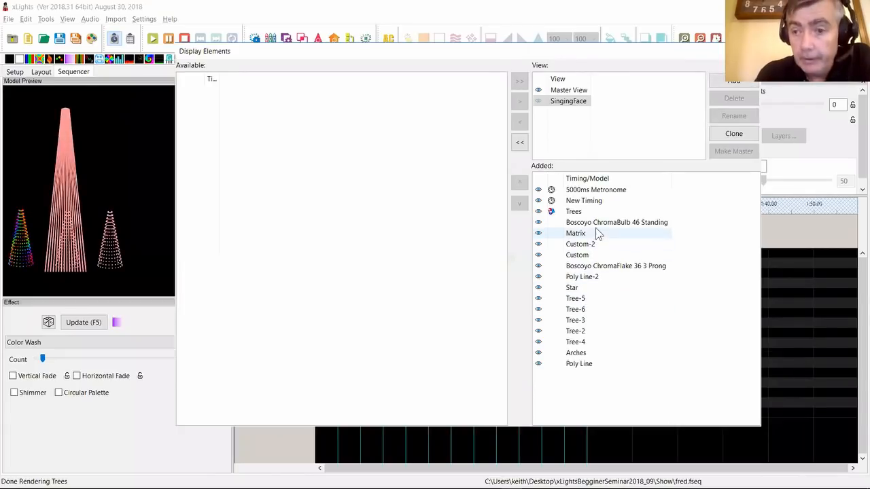
{"action": "left_click", "coordinate": [555, 102]}
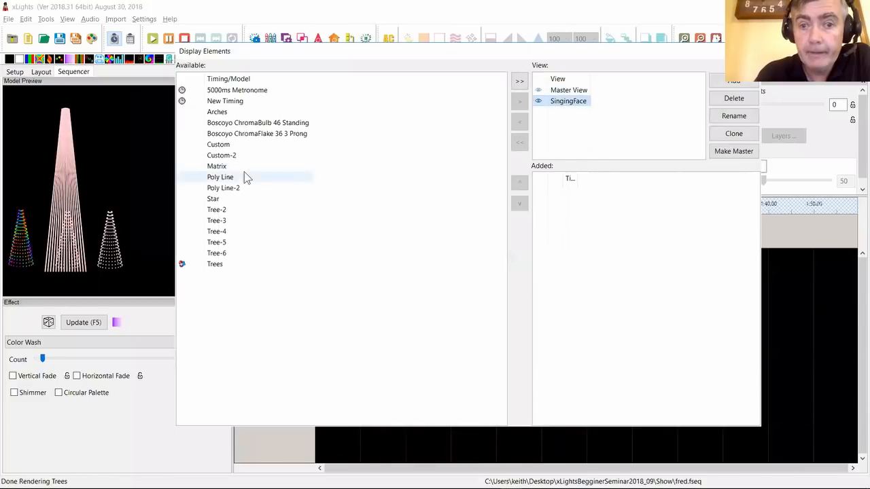
{"action": "left_click", "coordinate": [261, 124]}
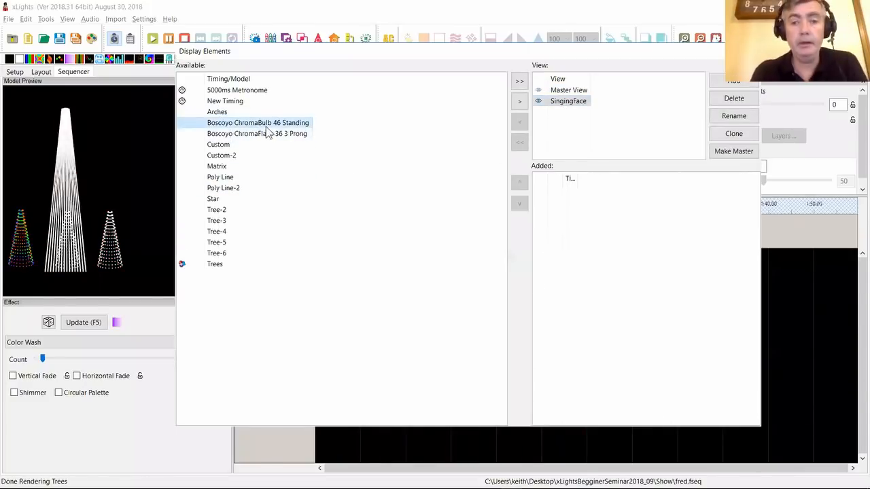
{"action": "left_click_drag", "start_coordinate": [254, 127], "coordinate": [567, 247]}
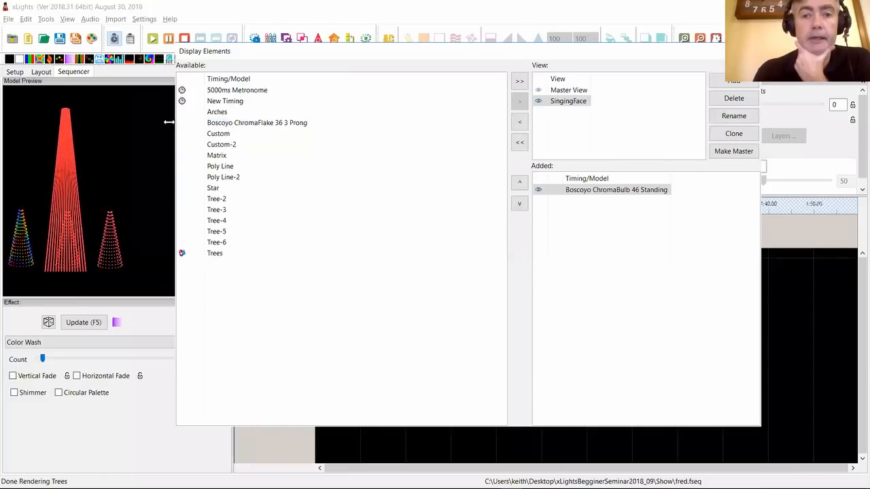
{"action": "left_click_drag", "start_coordinate": [227, 102], "coordinate": [569, 204]}
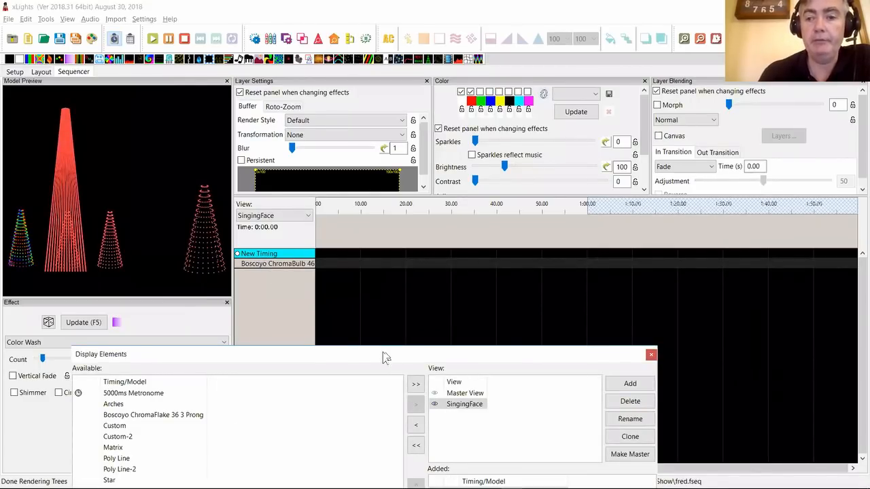
- Reposition the Display Elements window and try to reopen it from the rows of the SingingFace view
{"action": "left_click_drag", "start_coordinate": [386, 357], "coordinate": [476, 81]}
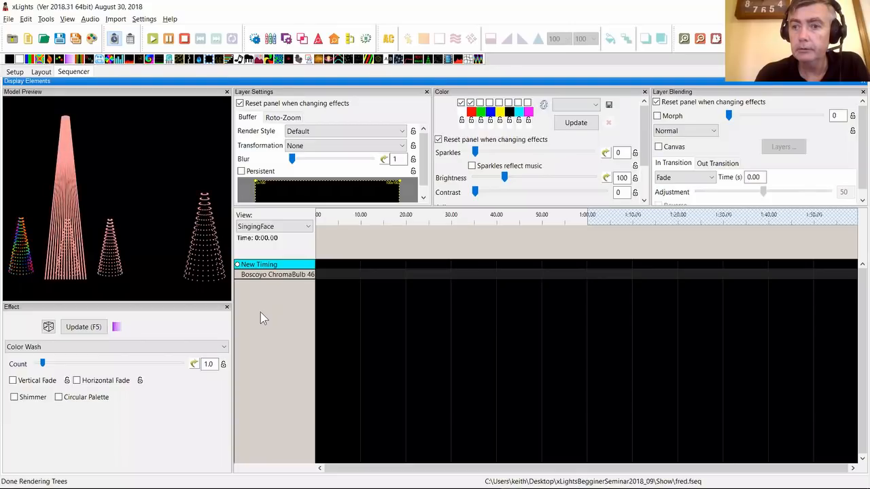
{"action": "right_click", "coordinate": [265, 274]}
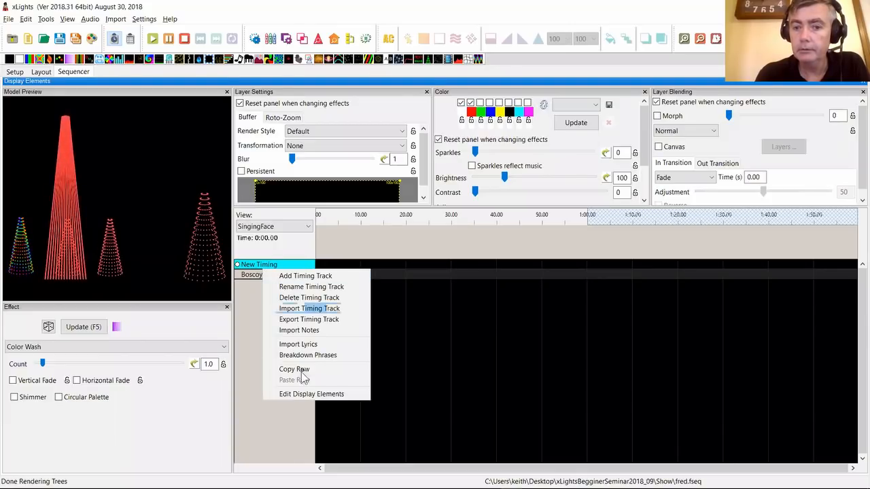
{"action": "left_click", "coordinate": [306, 393]}
{"action": "right_click", "coordinate": [281, 275]}
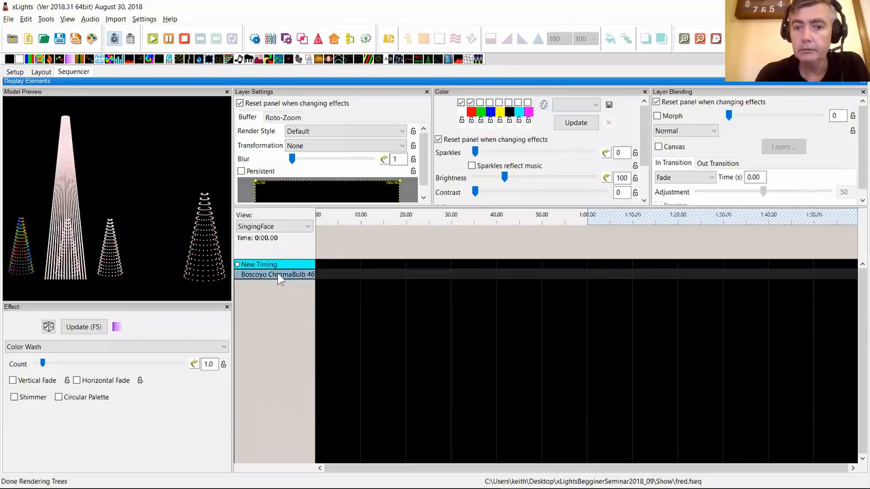
{"action": "left_click", "coordinate": [308, 399]}
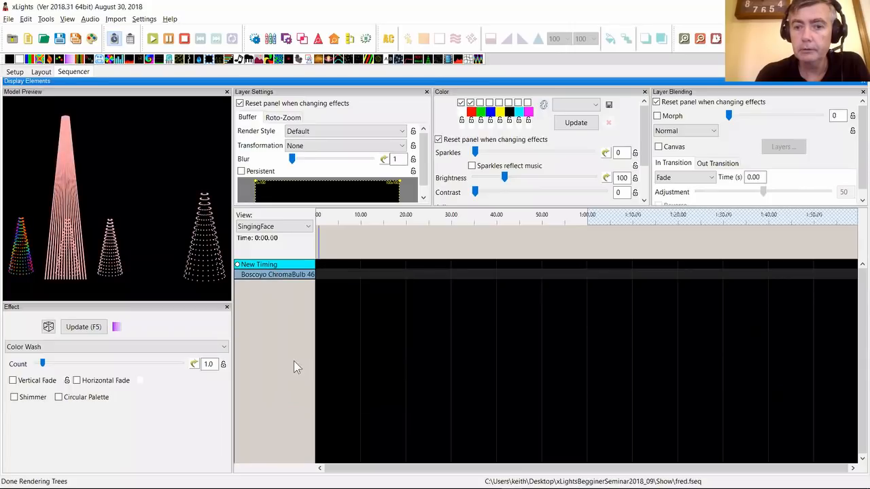
- Reset the sequencer's window arrangement to its defaults
{"action": "left_click", "coordinate": [45, 19]}
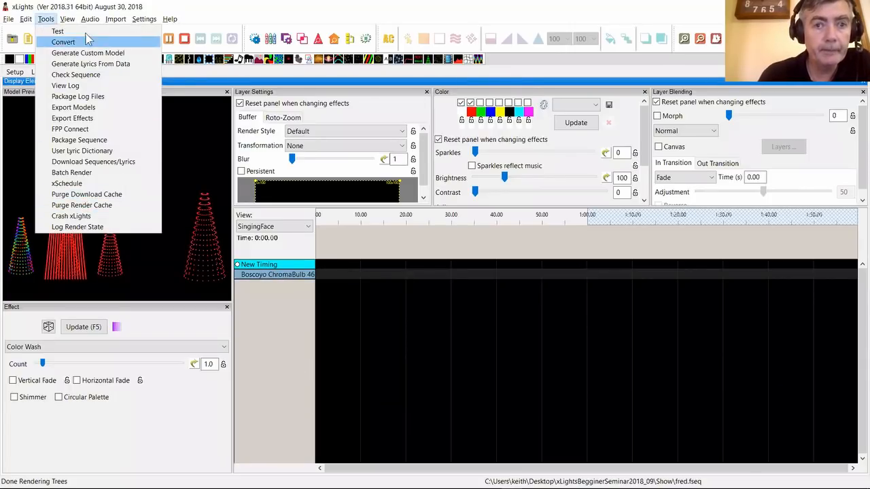
{"action": "mouse_move", "coordinate": [67, 18]}
{"action": "mouse_move", "coordinate": [90, 106]}
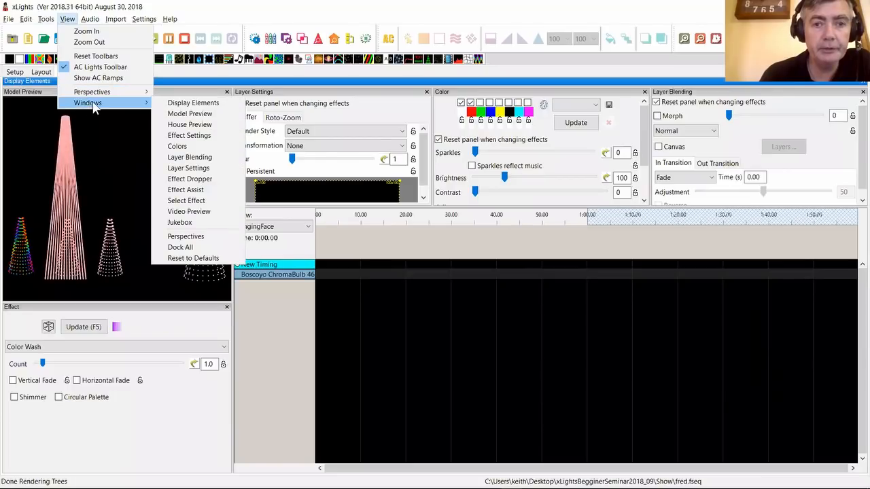
{"action": "left_click", "coordinate": [194, 259]}
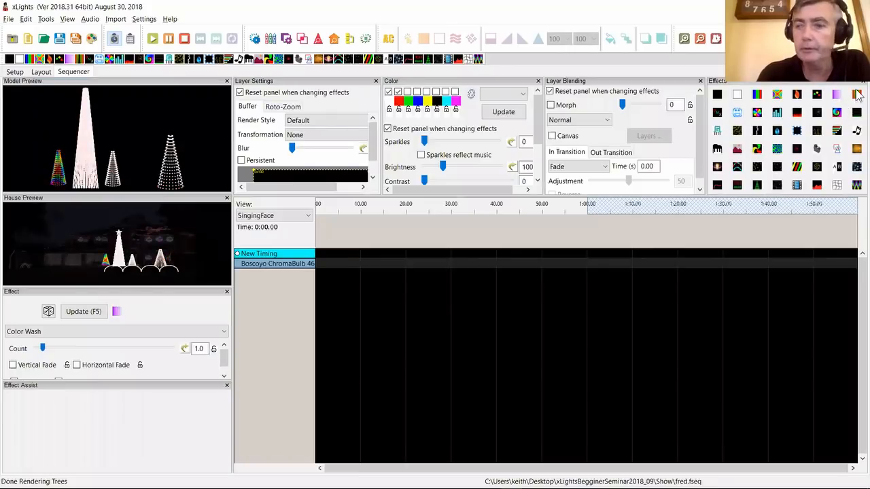
- Reopen the display elements editor and create a new view named PreferedMasterView
{"action": "right_click", "coordinate": [285, 260]}
{"action": "left_click", "coordinate": [331, 378]}
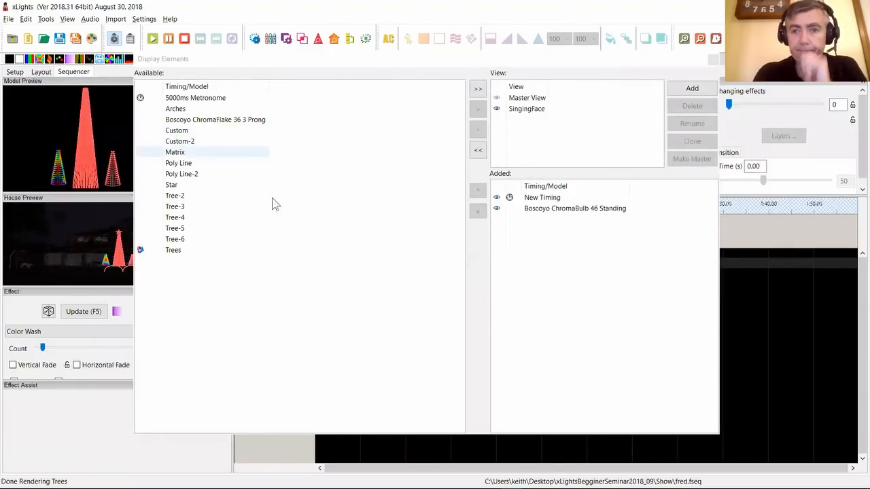
{"action": "left_click", "coordinate": [688, 89]}
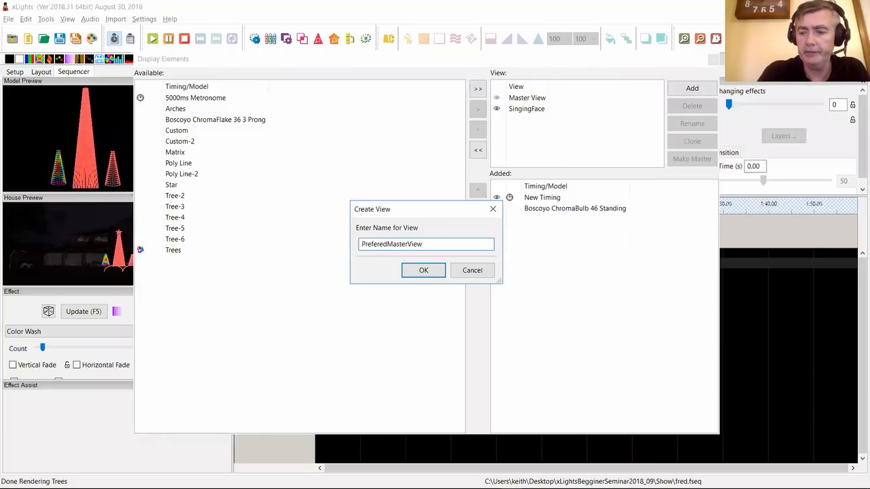
{"action": "key", "text": "Return"}
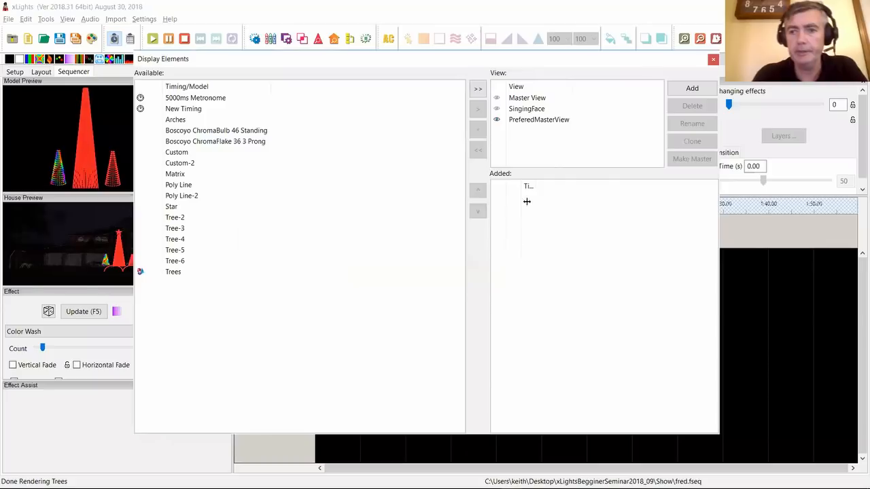
- Add all available timings and models to PreferedMasterView and sort them by name but with groups at top
{"action": "left_click", "coordinate": [537, 119]}
{"action": "left_click", "coordinate": [184, 132]}
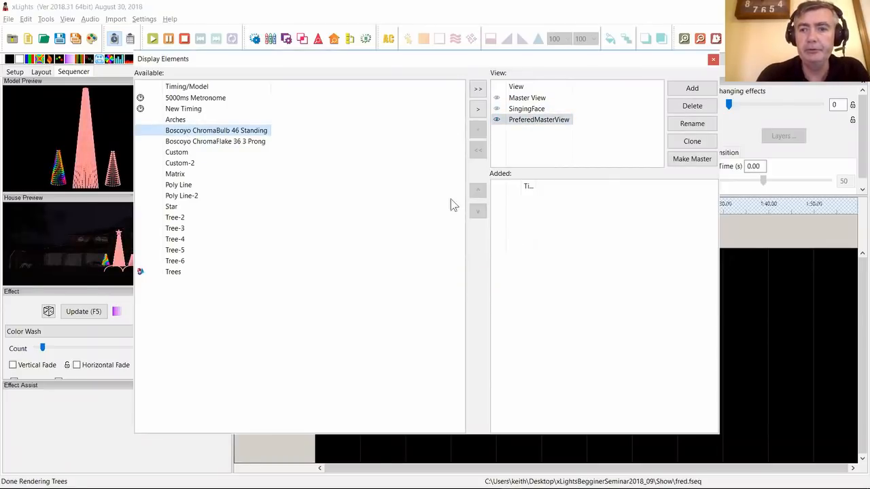
{"action": "left_click", "coordinate": [478, 89]}
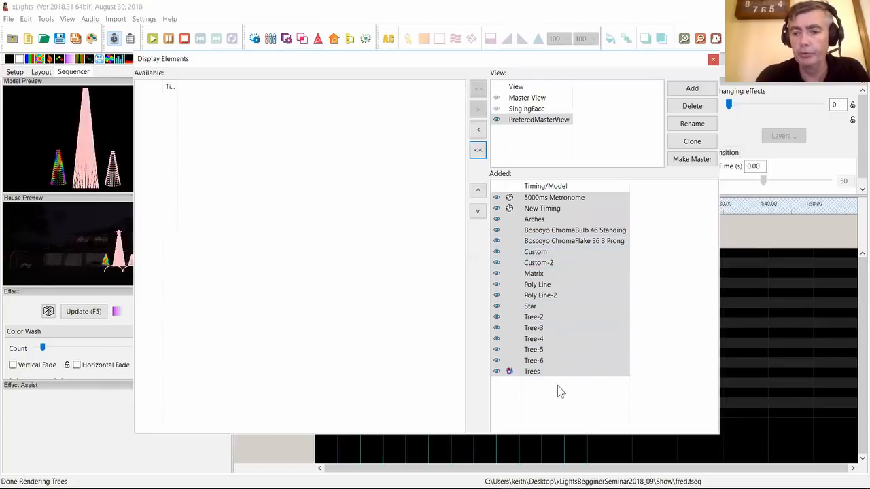
{"action": "right_click", "coordinate": [537, 284]}
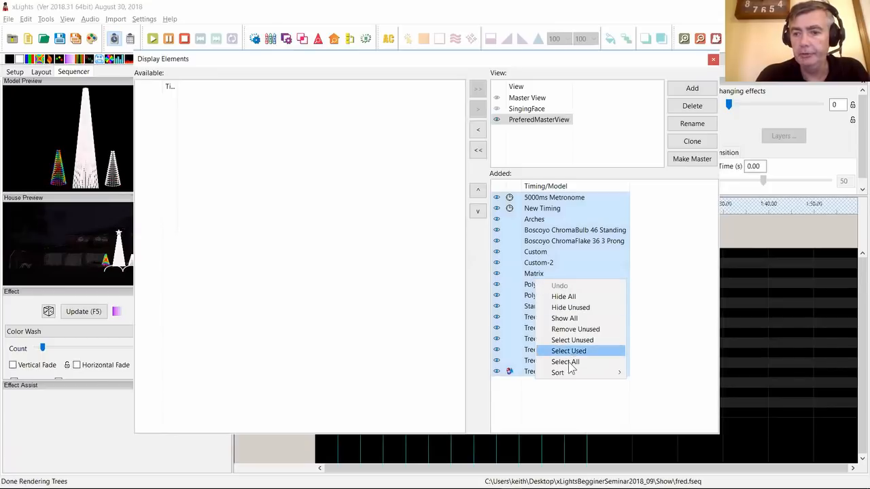
{"action": "mouse_move", "coordinate": [565, 371]}
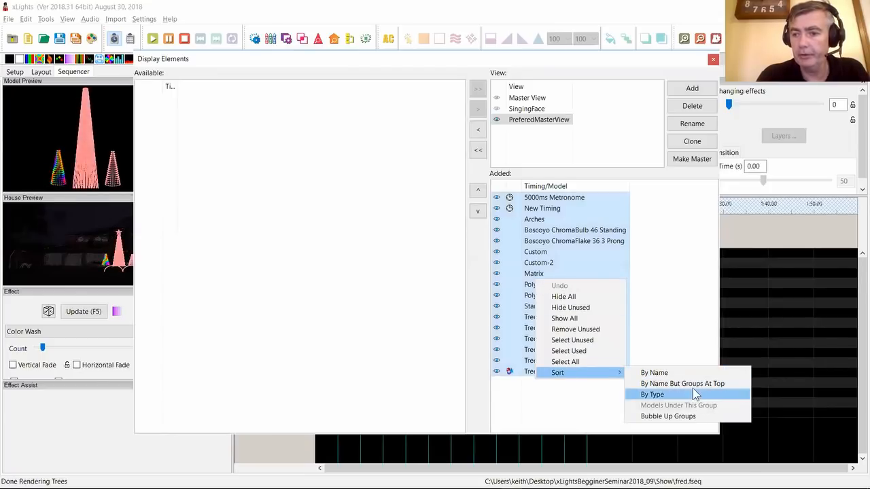
{"action": "left_click", "coordinate": [713, 386]}
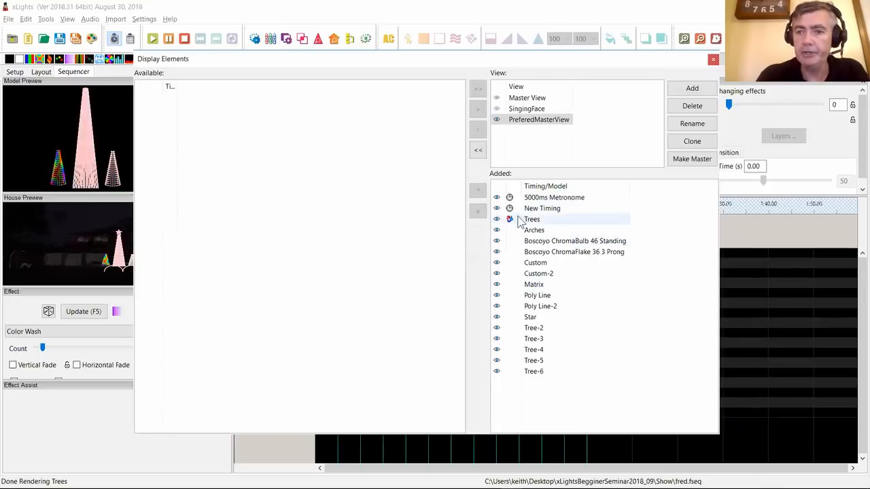
- Move Star between Tree-4 and Tree-5 in PreferedMasterView and close the display elements editor
{"action": "left_click", "coordinate": [531, 318]}
{"action": "left_click", "coordinate": [540, 349], "text": "ctrl"}
{"action": "left_click_drag", "start_coordinate": [545, 363], "coordinate": [540, 363]}
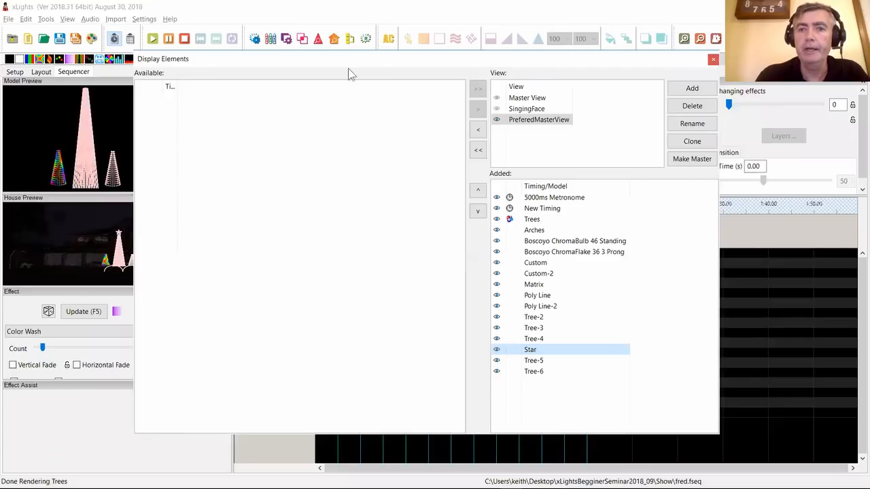
{"action": "left_click", "coordinate": [713, 59]}
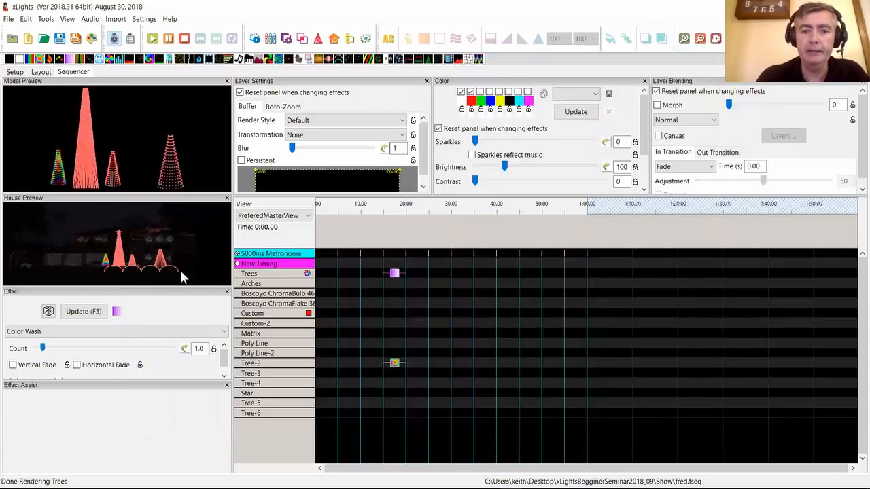
- Save the house layout and close the fred sequence, saving its changes
{"action": "left_click", "coordinate": [42, 72]}
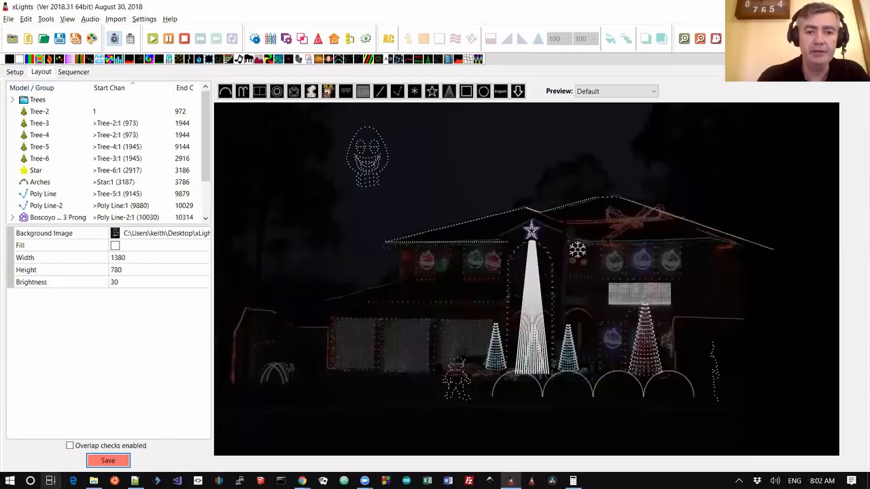
{"action": "left_click", "coordinate": [115, 461]}
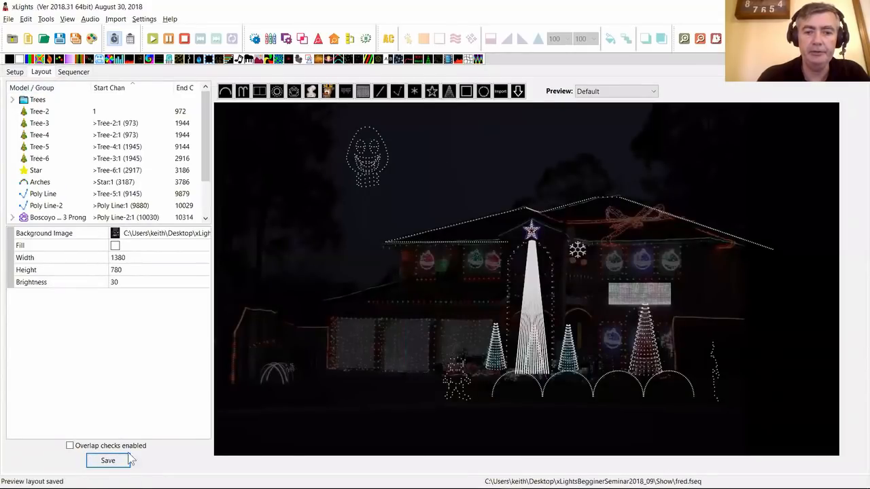
{"action": "left_click", "coordinate": [80, 72]}
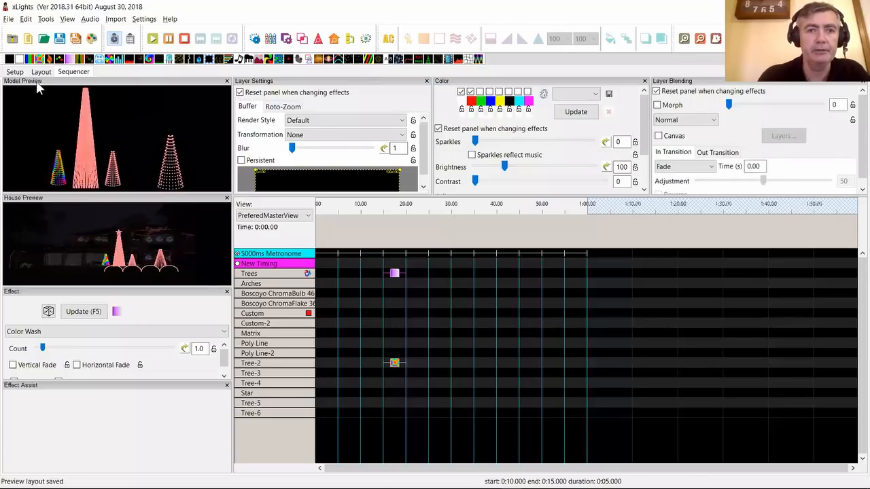
{"action": "left_click", "coordinate": [9, 18]}
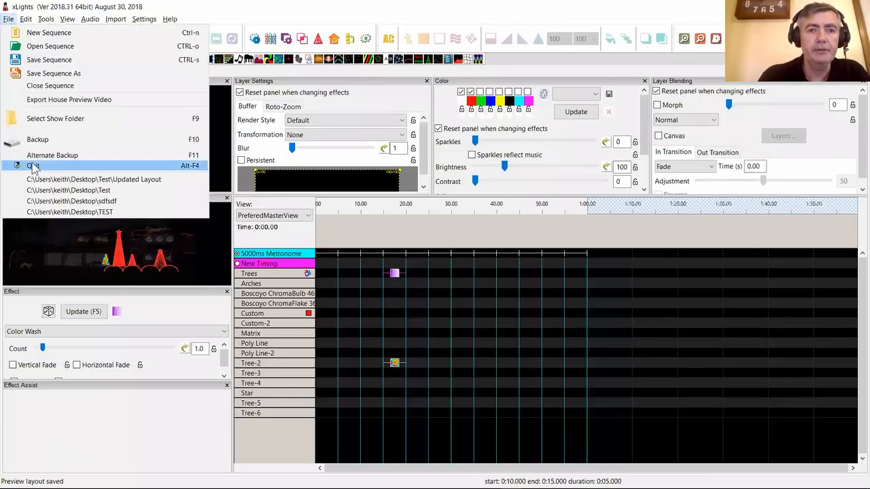
{"action": "left_click", "coordinate": [54, 86]}
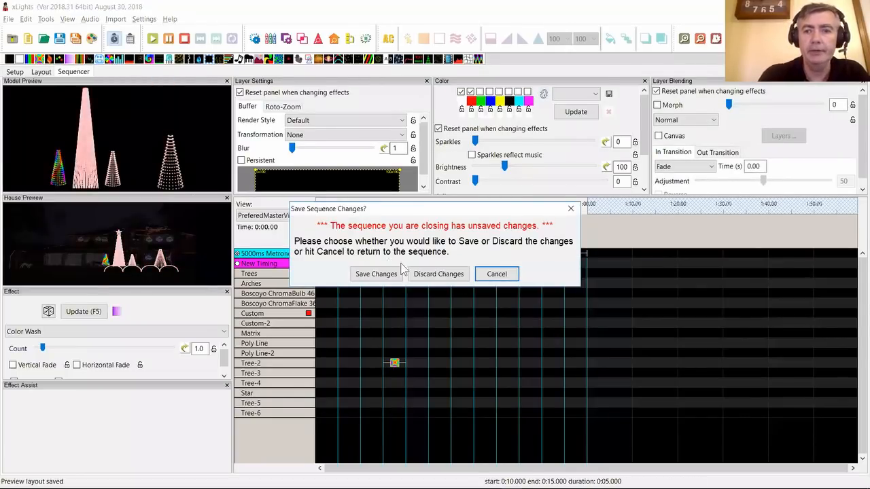
{"action": "left_click", "coordinate": [377, 273]}
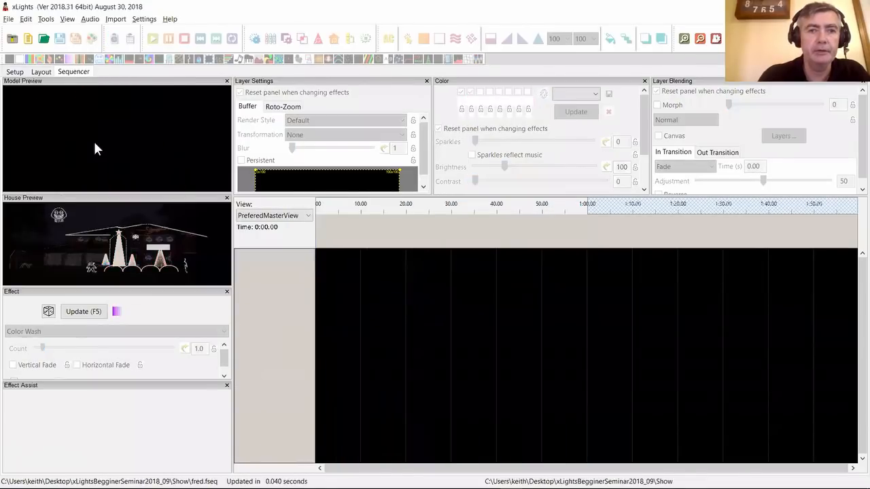
- Start a new musical sequence using an audio file from the show's Audio folder, with 20fps (50ms) timing
{"action": "left_click", "coordinate": [27, 39]}
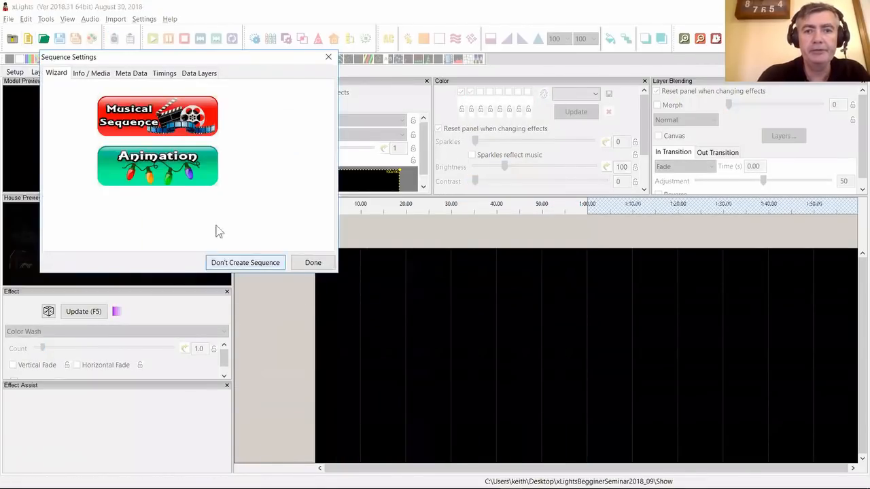
{"action": "left_click", "coordinate": [171, 119]}
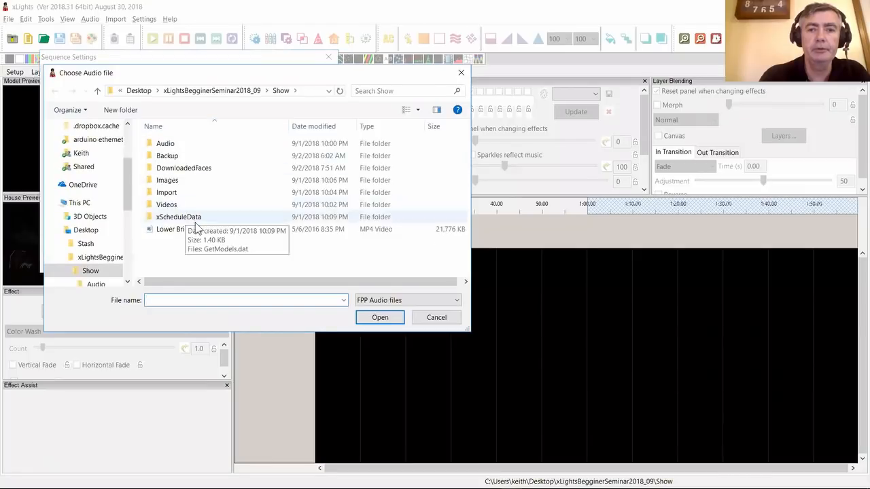
{"action": "double_click", "coordinate": [170, 146]}
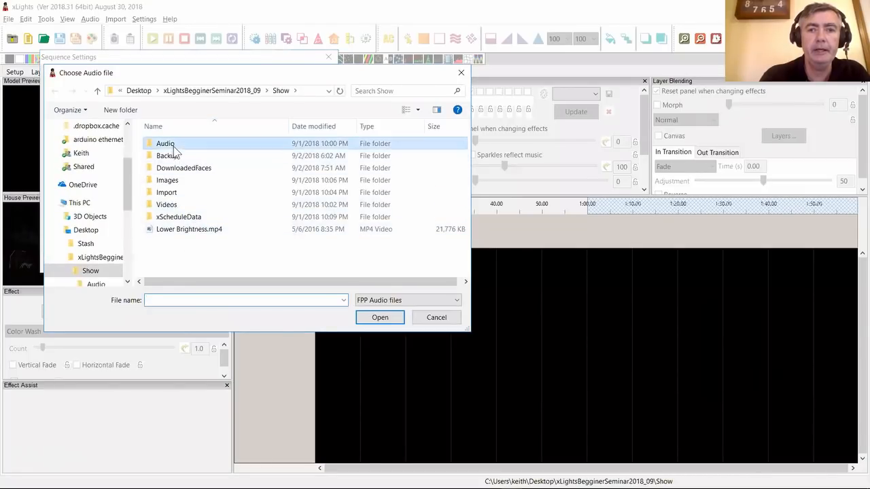
{"action": "double_click", "coordinate": [171, 146]}
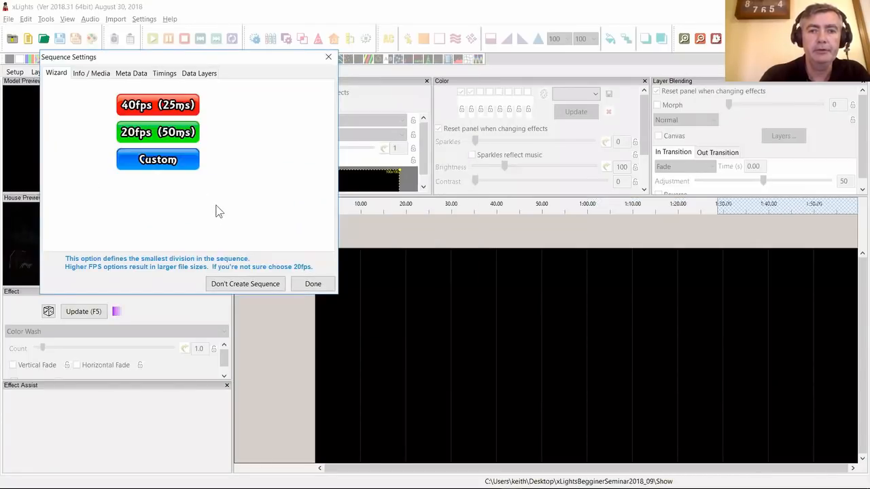
{"action": "left_click", "coordinate": [149, 136]}
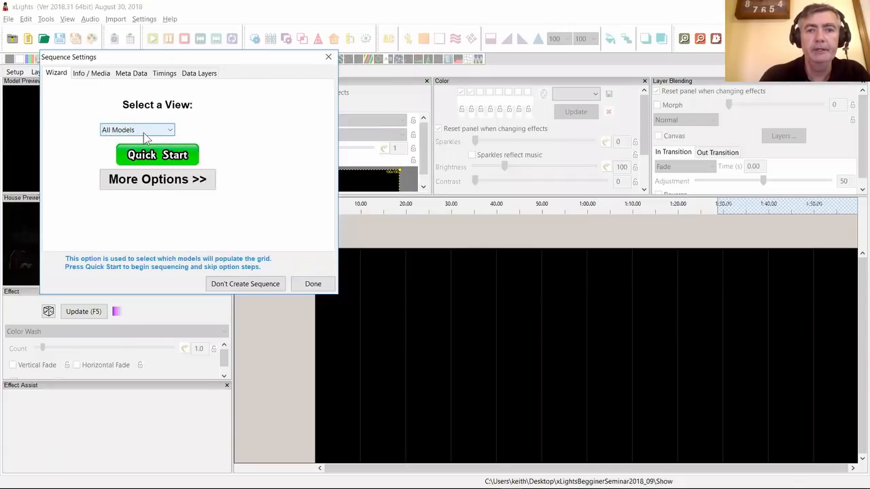
- Select PreferedMasterView as the view that populates the new sequence and finish the sequence setup
{"action": "left_click", "coordinate": [144, 135]}
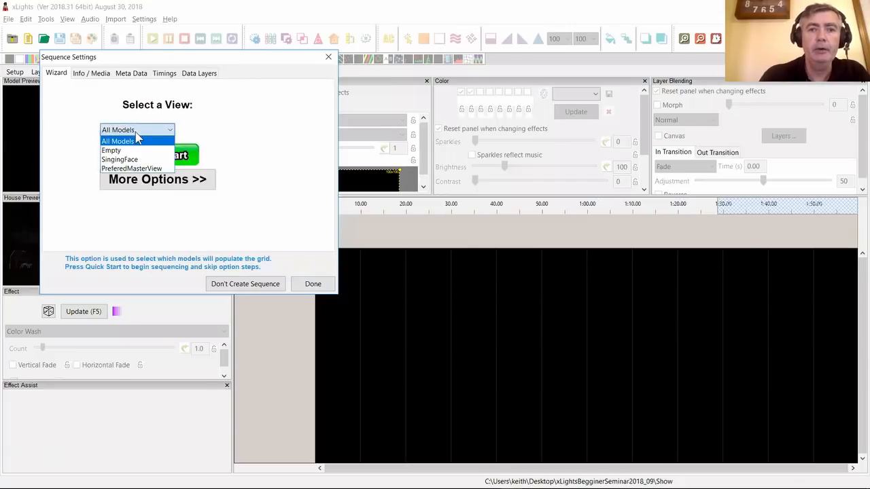
{"action": "left_click", "coordinate": [155, 168]}
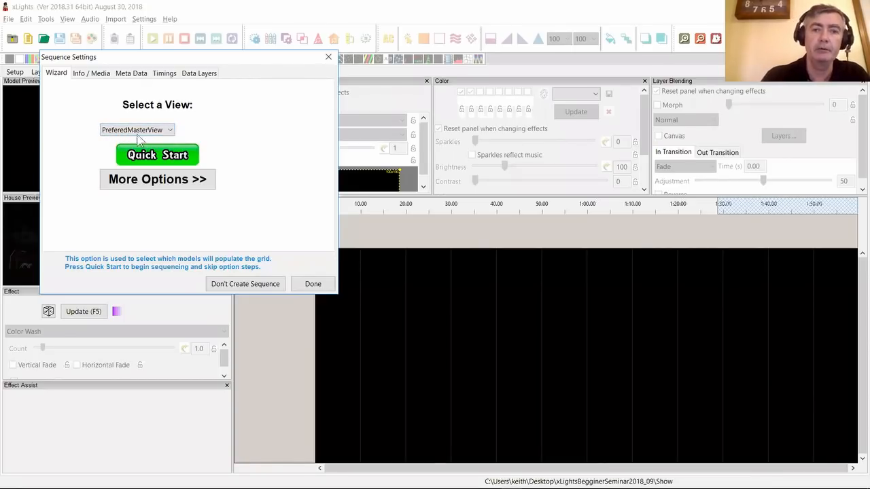
{"action": "left_click", "coordinate": [140, 130]}
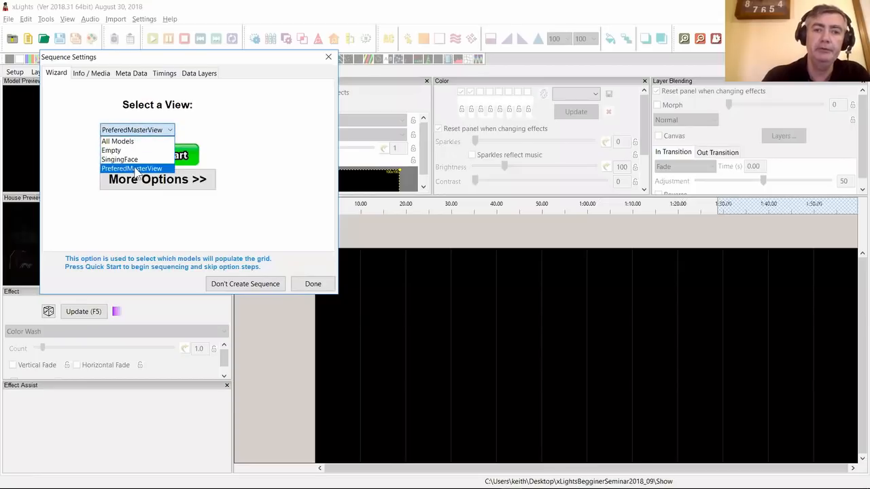
{"action": "left_click", "coordinate": [119, 131]}
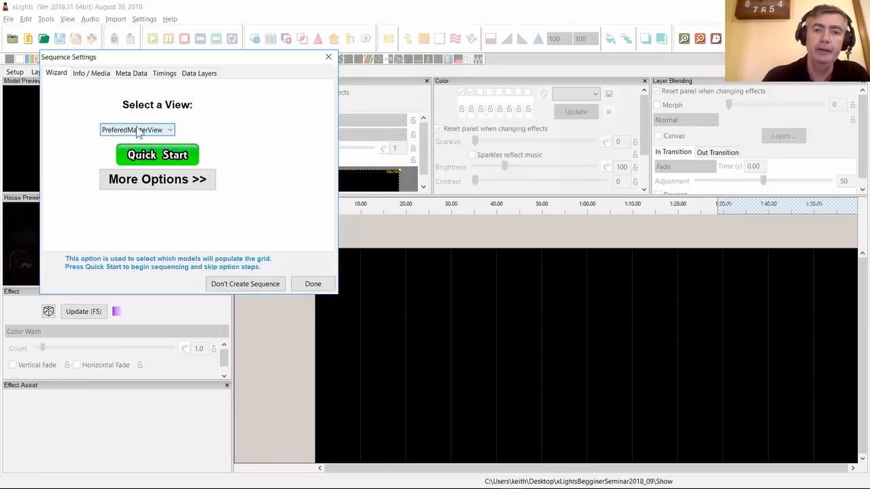
{"action": "left_click", "coordinate": [312, 285]}
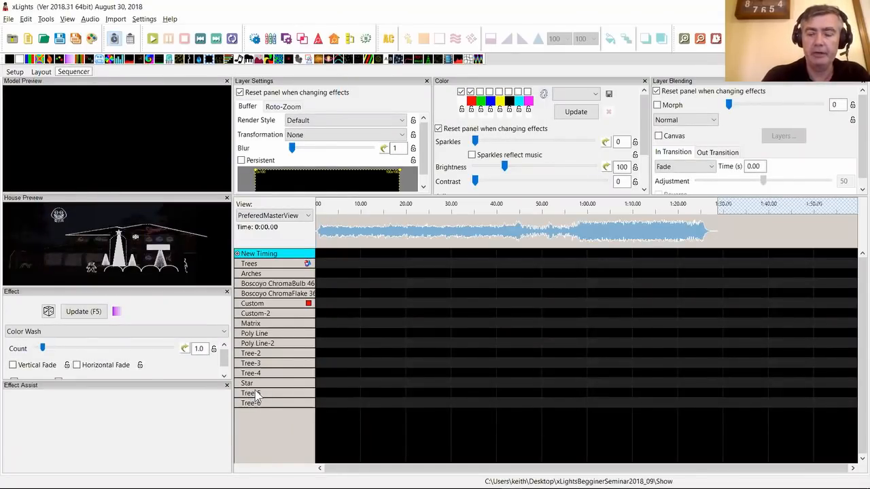
- Show the sequence in the SingingFace view and switch it to the Master View
{"action": "left_click", "coordinate": [267, 216]}
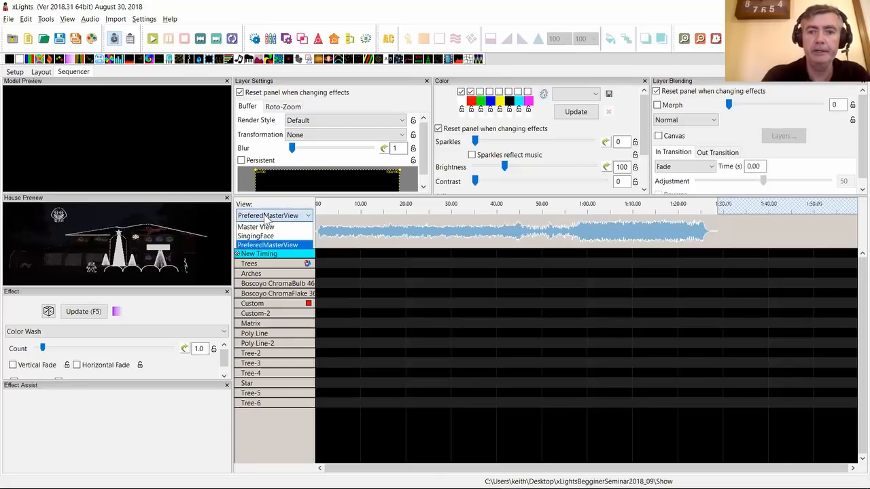
{"action": "left_click", "coordinate": [270, 238]}
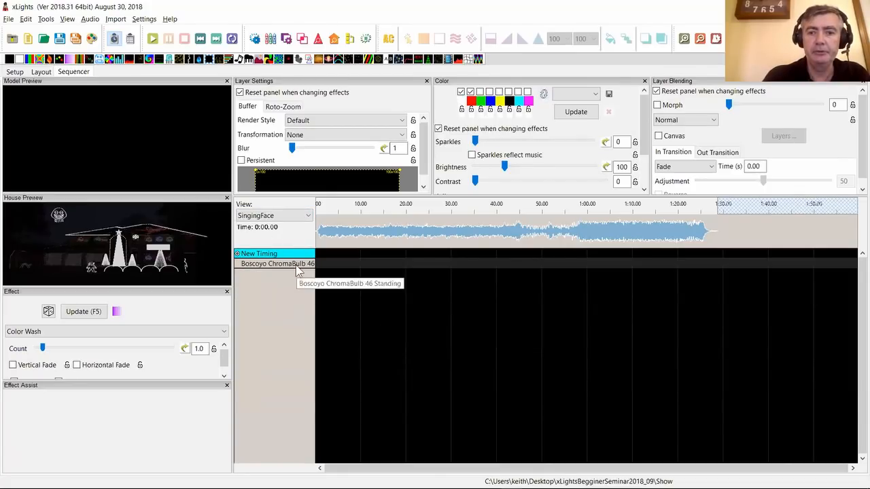
{"action": "left_click", "coordinate": [272, 216]}
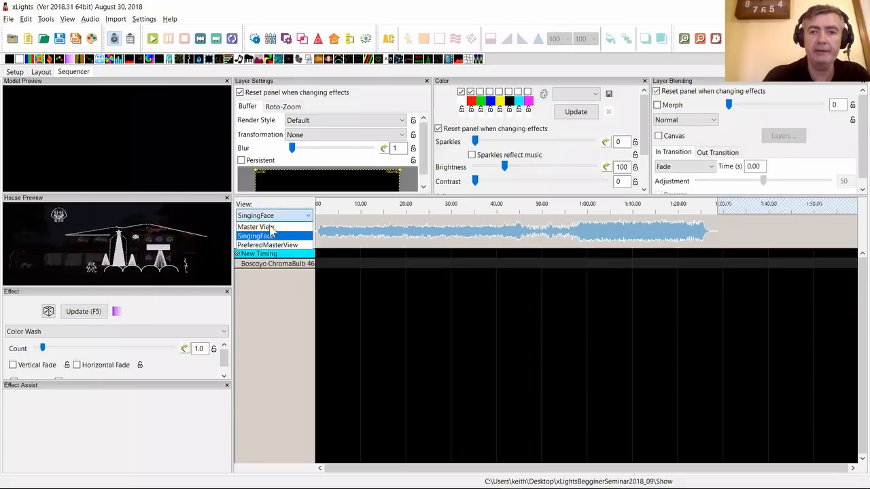
{"action": "left_click", "coordinate": [256, 227]}
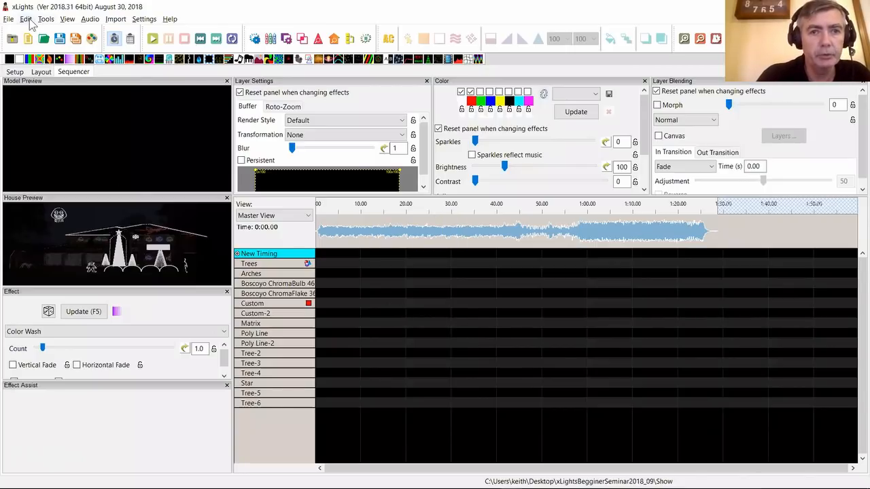
- In the layout, draw a short horizontal Single Line model from about X 6% to 9% at about Y 90% and name it Flood
{"action": "left_click", "coordinate": [38, 72]}
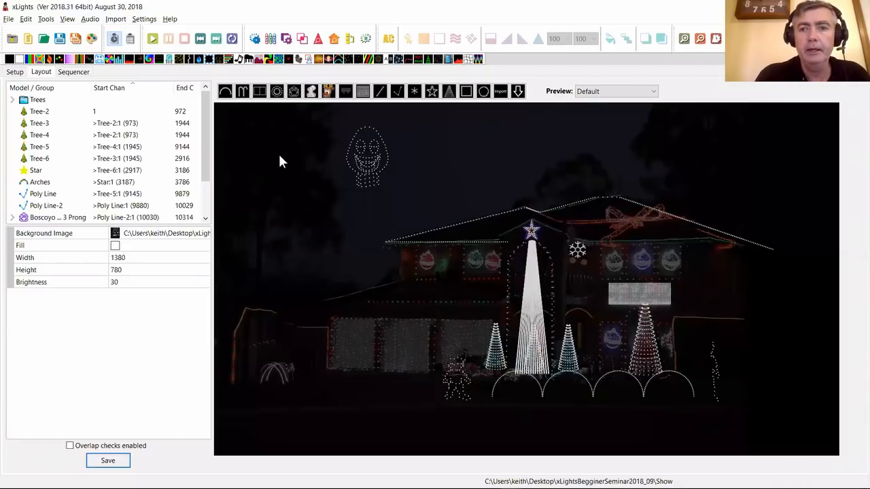
{"action": "left_click", "coordinate": [379, 94]}
{"action": "mouse_move", "coordinate": [252, 137]}
{"action": "left_mouse_down"}
{"action": "mouse_move", "coordinate": [279, 136]}
{"action": "mouse_move", "coordinate": [270, 136]}
{"action": "left_mouse_up"}
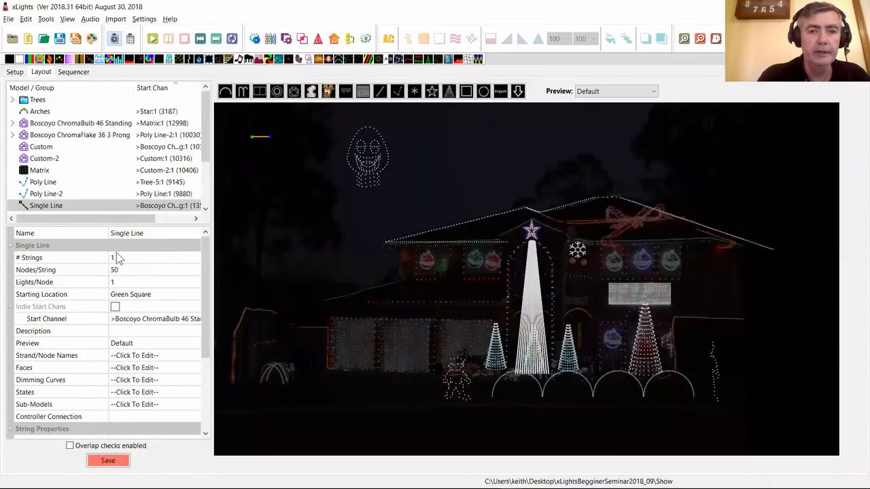
{"action": "left_click", "coordinate": [150, 234]}
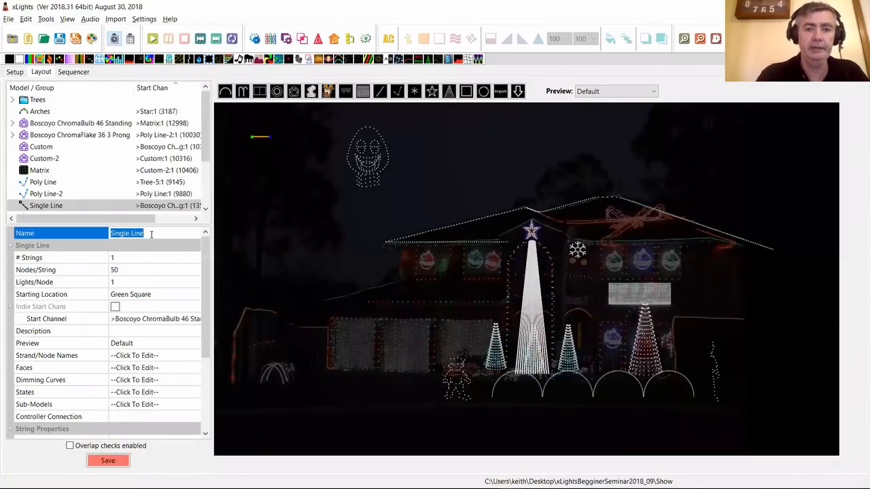
{"action": "type", "text": "Flodd"}
{"action": "key", "text": "BackSpace"}
{"action": "key", "text": "BackSpace"}
{"action": "type", "text": "od"}
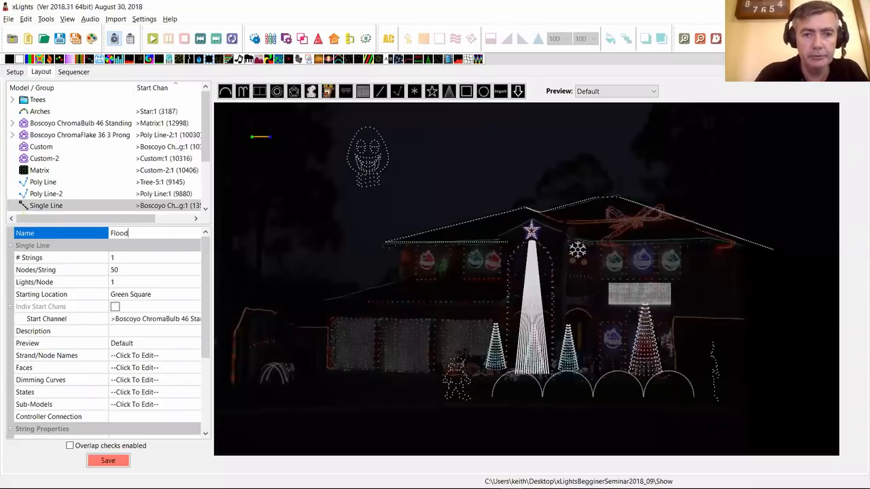
{"action": "key", "text": "Return"}
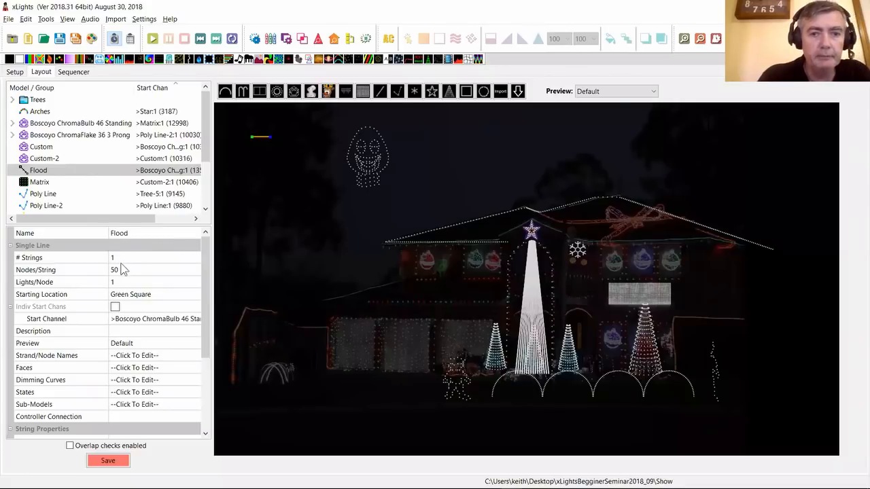
- Set the Flood model to 1 node per string and its string type to 3 Channel RGB
{"action": "left_click", "coordinate": [128, 270]}
{"action": "type", "text": "1"}
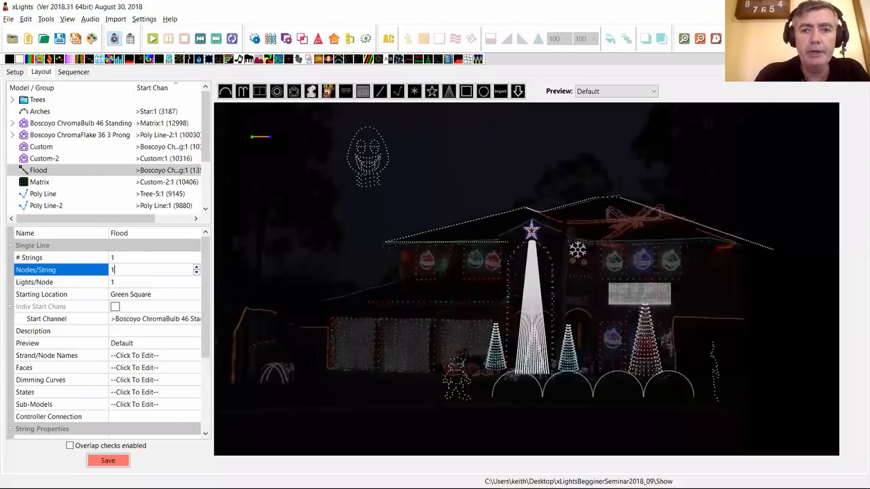
{"action": "key", "text": "Return"}
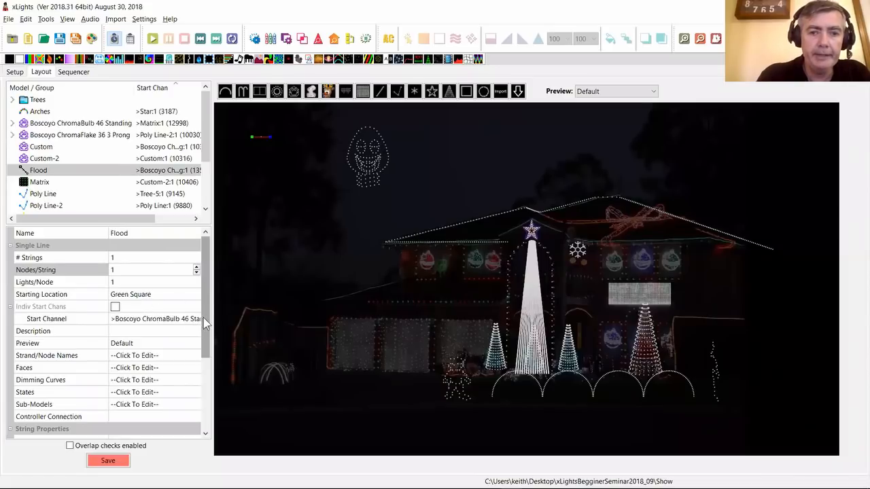
{"action": "left_click", "coordinate": [205, 385]}
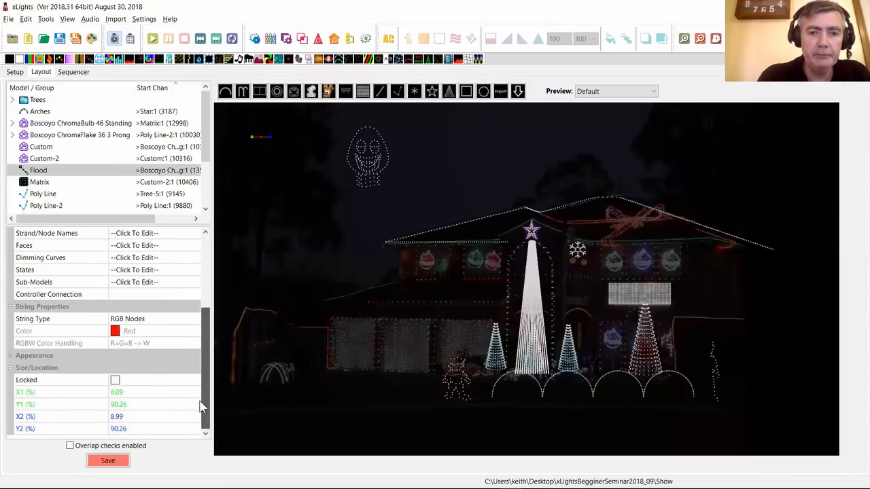
{"action": "left_click", "coordinate": [136, 324]}
{"action": "left_click", "coordinate": [136, 319]}
{"action": "scroll", "coordinate": [148, 284], "scroll_direction": "down", "scroll_amount": 3}
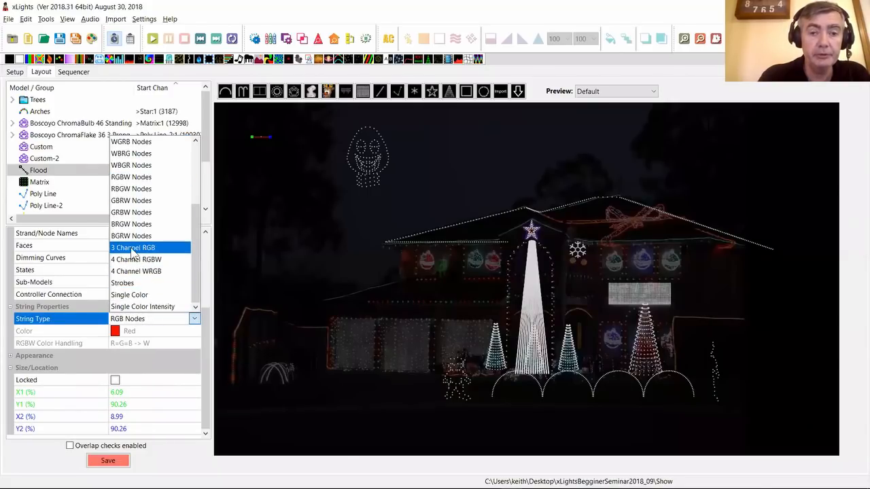
{"action": "left_click", "coordinate": [141, 248]}
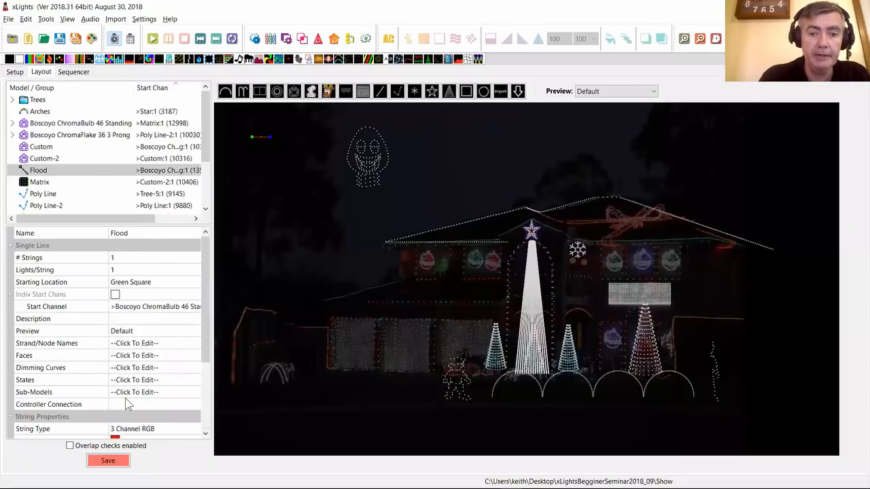
- Set the Flood model's pixel size to 22 and its pixel style to Blended Circle
{"action": "left_click", "coordinate": [204, 393]}
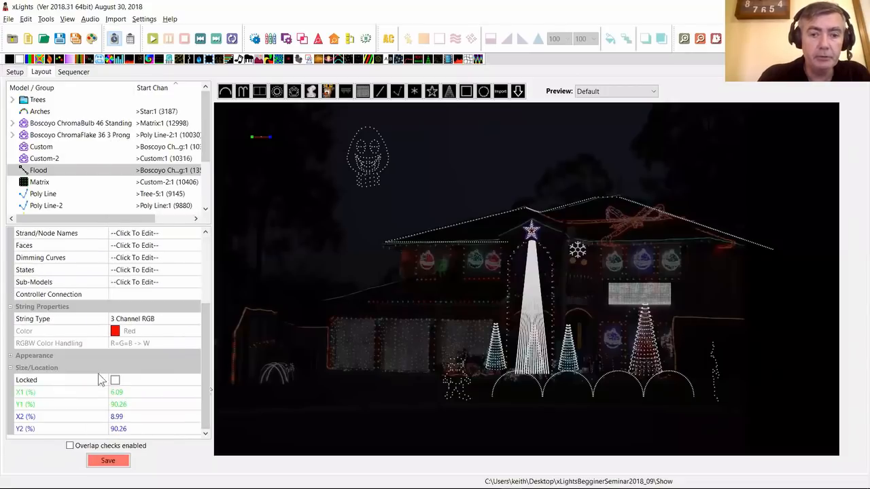
{"action": "left_click", "coordinate": [11, 356]}
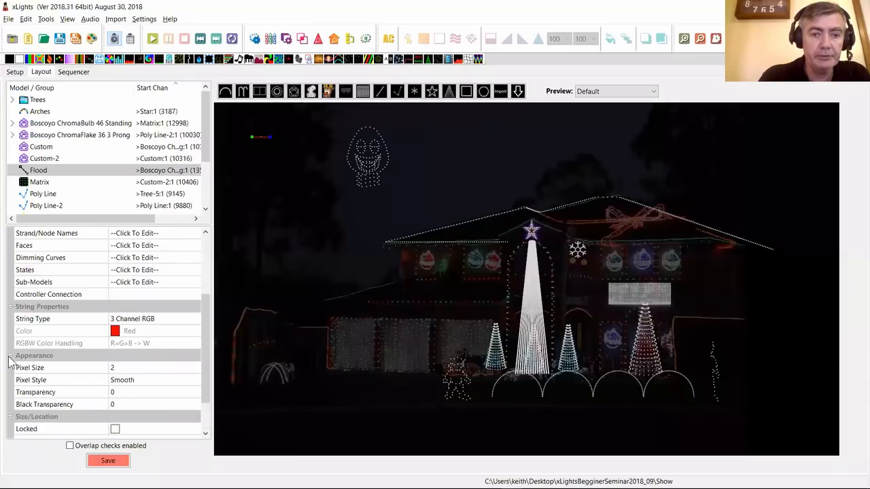
{"action": "left_click", "coordinate": [128, 367]}
{"action": "type", "text": "2"}
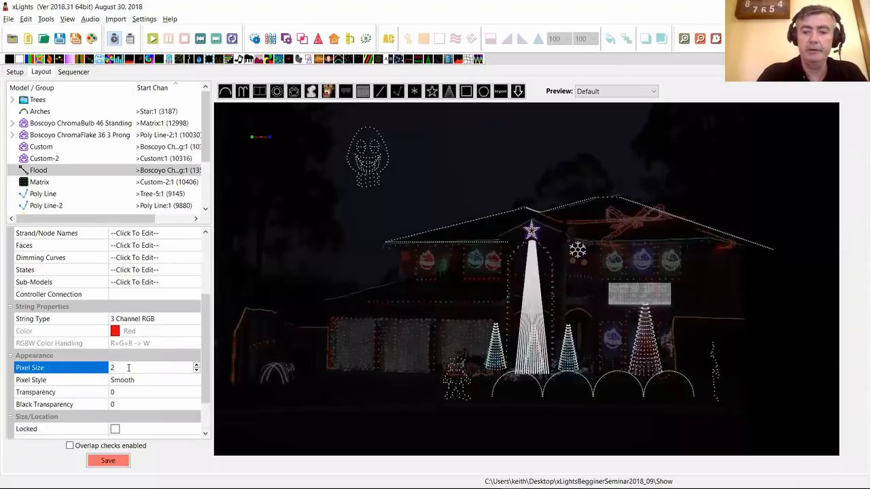
{"action": "type", "text": "2"}
{"action": "key", "text": "Return"}
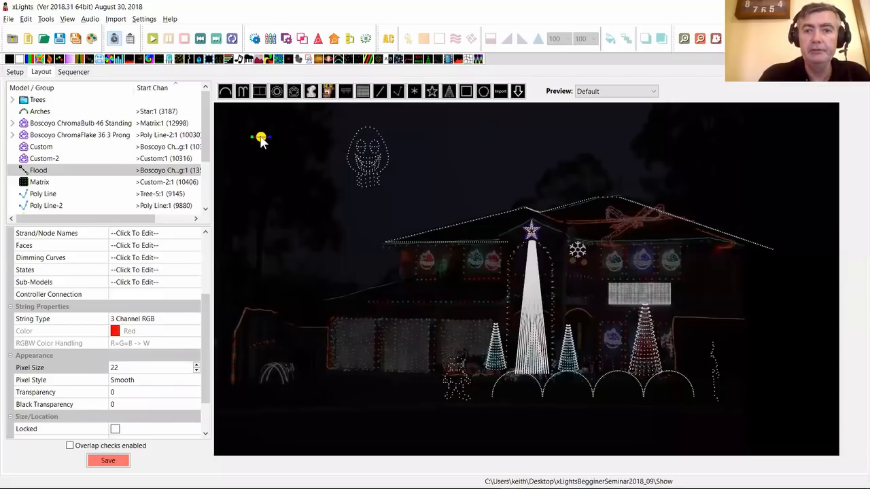
{"action": "left_click", "coordinate": [142, 385]}
{"action": "left_click", "coordinate": [142, 381]}
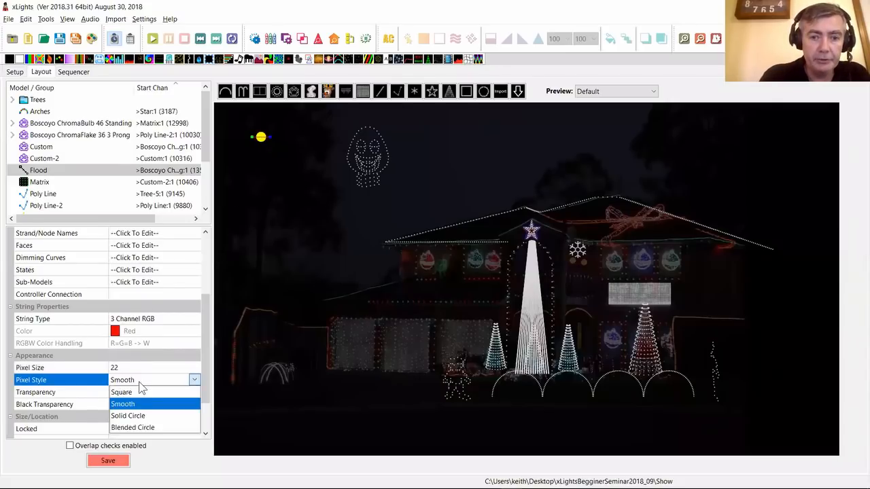
{"action": "left_click", "coordinate": [140, 428]}
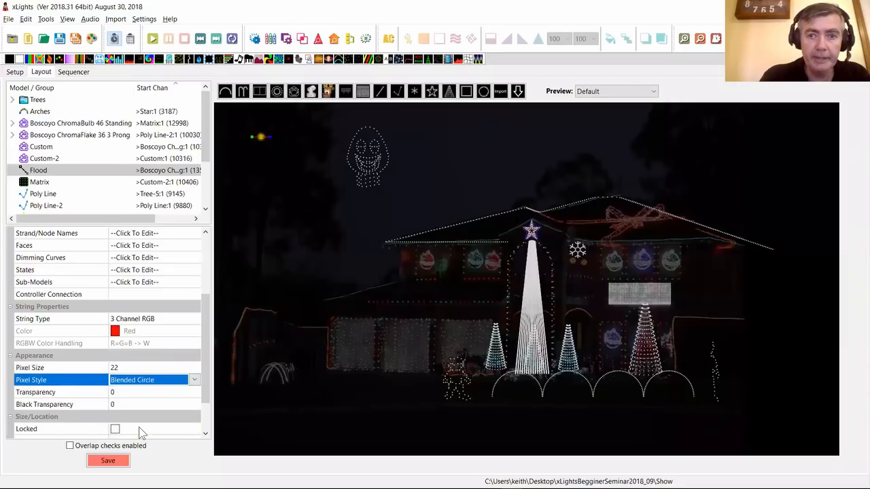
- Set the Flood model's pixel size to 52 and check its appearance in the layout with the model deselected
{"action": "left_click", "coordinate": [126, 368]}
{"action": "left_click", "coordinate": [132, 369]}
{"action": "type", "text": "5"}
{"action": "key", "text": "Return"}
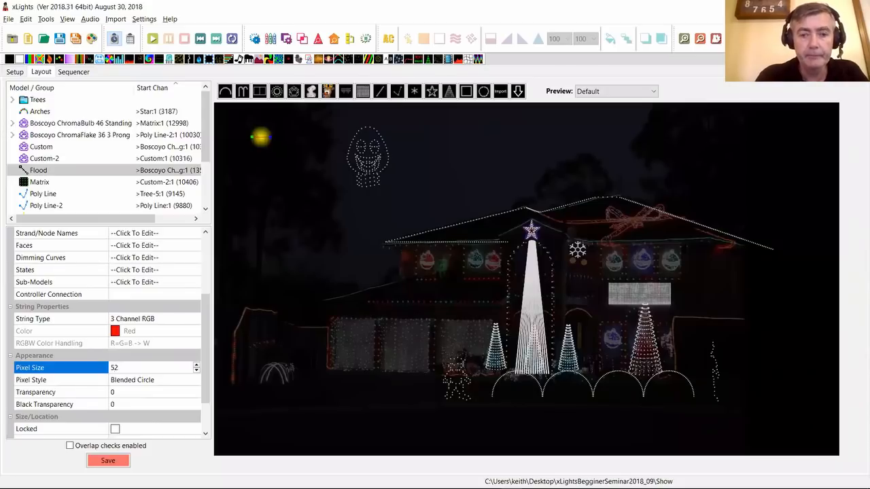
{"action": "left_click", "coordinate": [266, 164]}
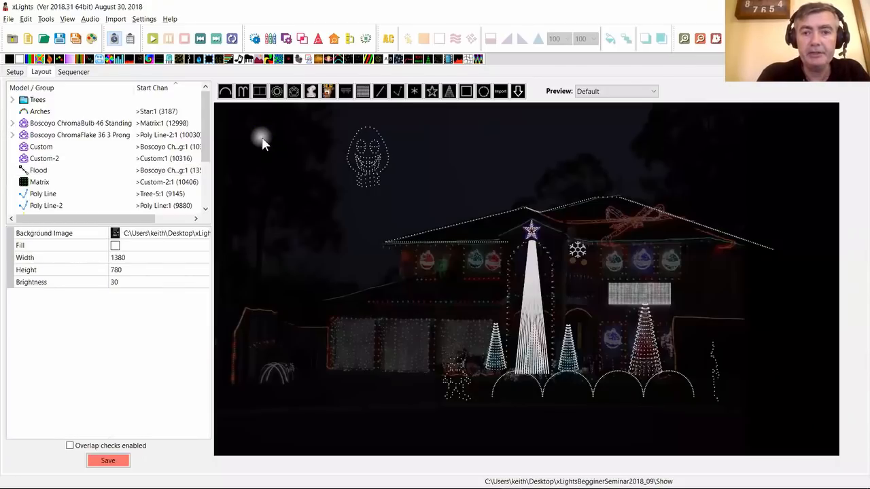
{"action": "left_click", "coordinate": [260, 139]}
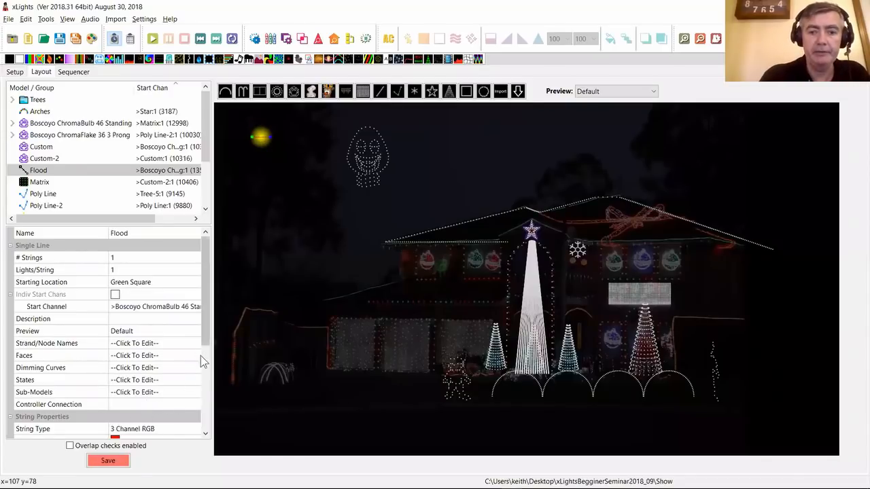
{"action": "scroll", "coordinate": [200, 355], "scroll_direction": "down", "scroll_amount": 2}
{"action": "left_click_drag", "start_coordinate": [222, 283], "coordinate": [223, 279]}
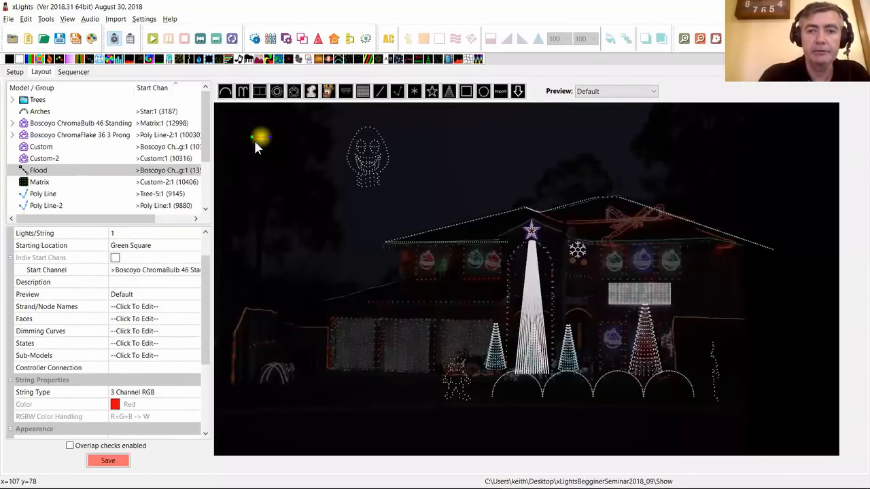
{"action": "left_click", "coordinate": [233, 135]}
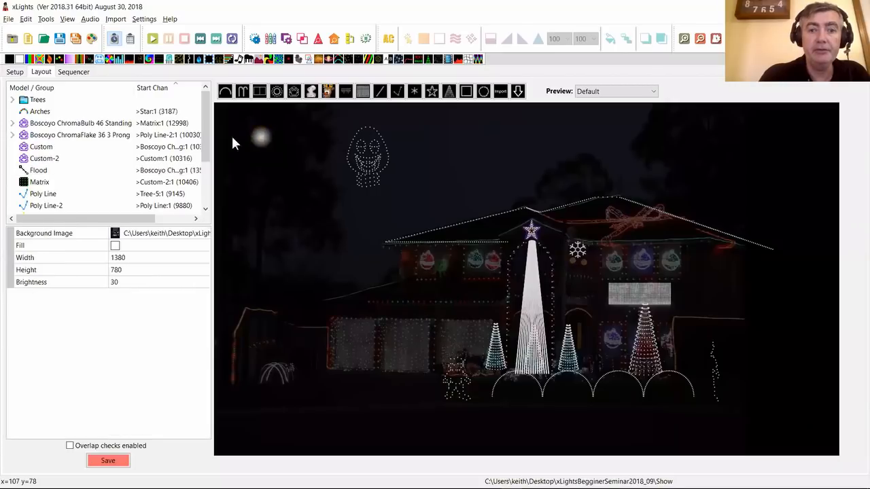
- Widen the model list to show end channels and set the Flood model's string type to Single Color Intensity
{"action": "left_click", "coordinate": [261, 137]}
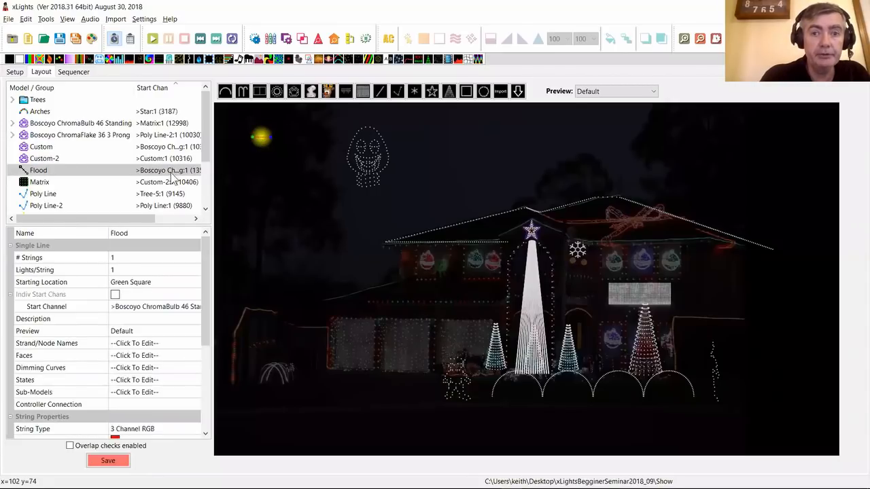
{"action": "left_click_drag", "start_coordinate": [134, 88], "coordinate": [89, 89]}
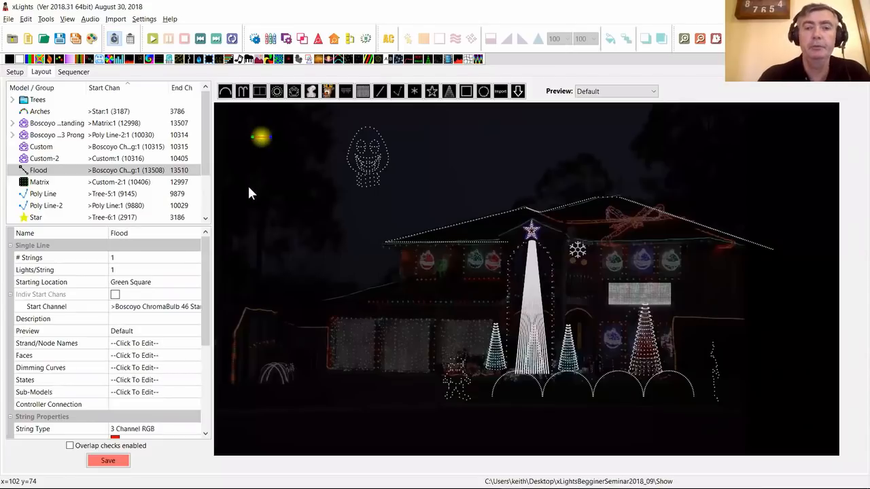
{"action": "left_click", "coordinate": [207, 389]}
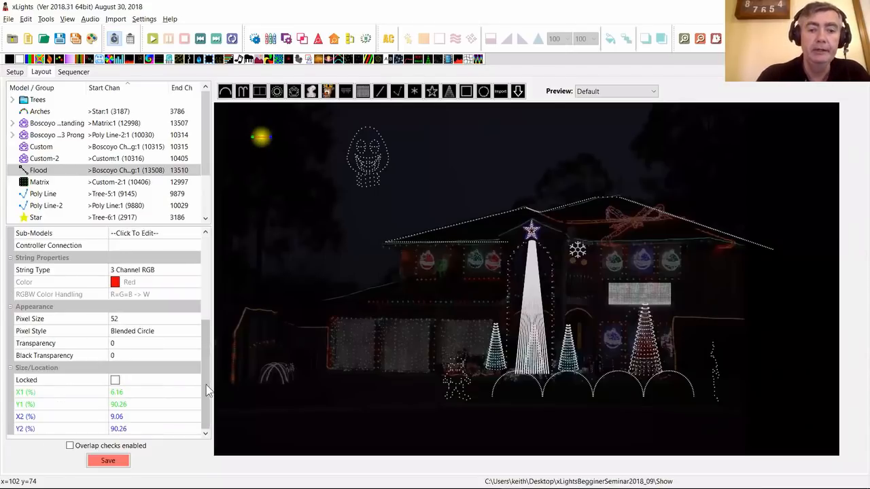
{"action": "left_click", "coordinate": [154, 273]}
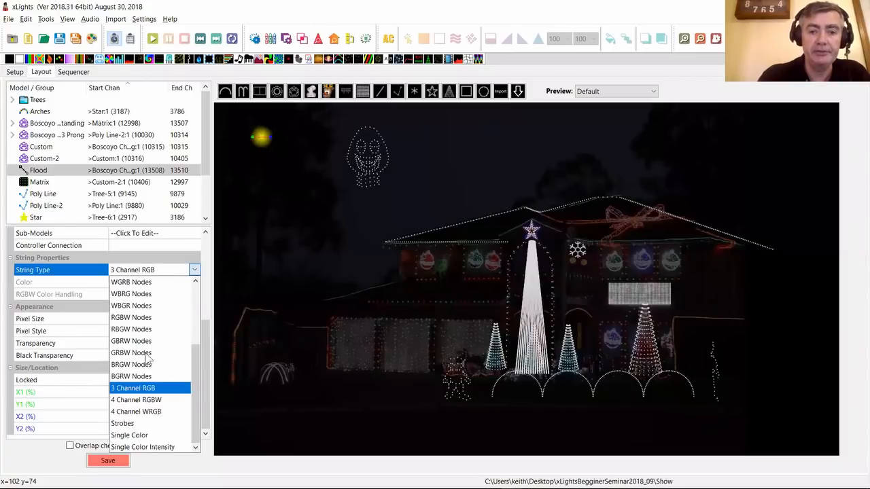
{"action": "left_click", "coordinate": [144, 446]}
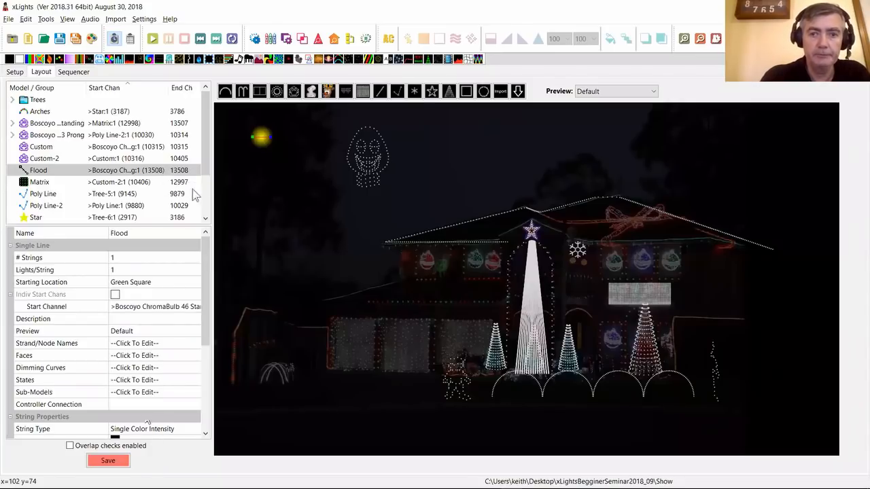
- Add a DMX model, set its DMX style to Flood Light, and place it beside the existing Flood model
{"action": "left_click", "coordinate": [310, 91]}
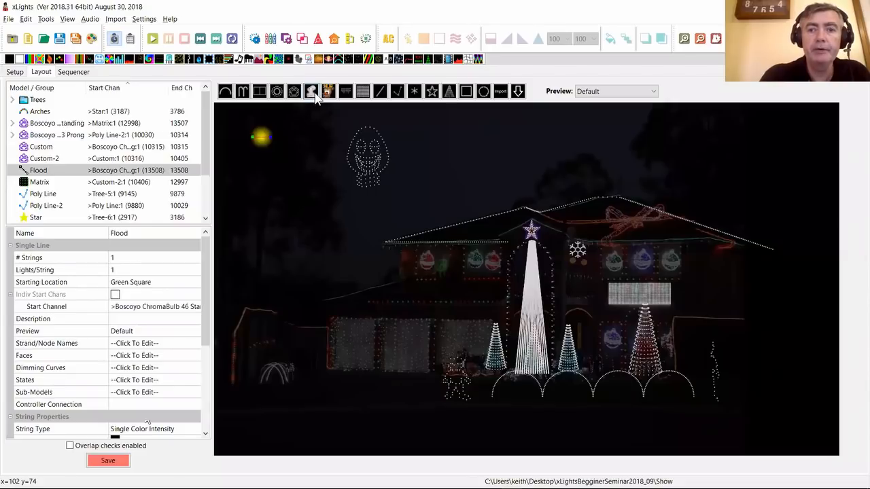
{"action": "left_click", "coordinate": [300, 209]}
{"action": "left_click_drag", "start_coordinate": [324, 197], "coordinate": [318, 190]}
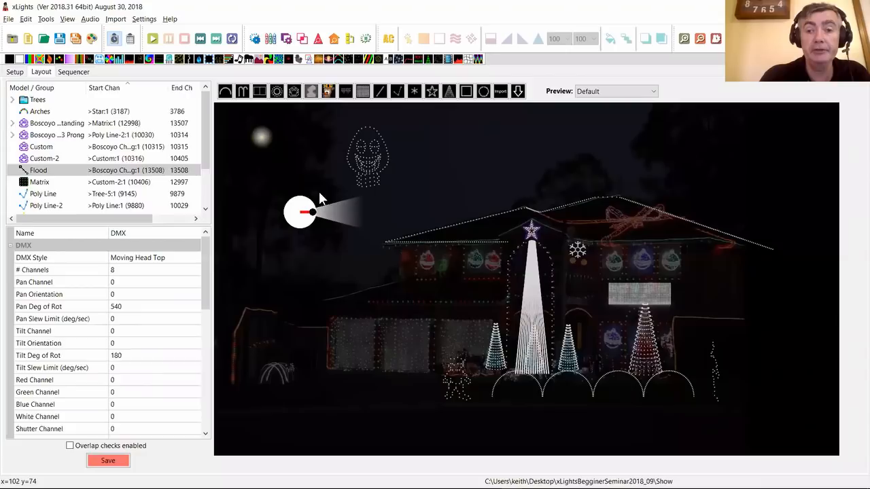
{"action": "left_click", "coordinate": [136, 260]}
{"action": "left_click", "coordinate": [137, 265]}
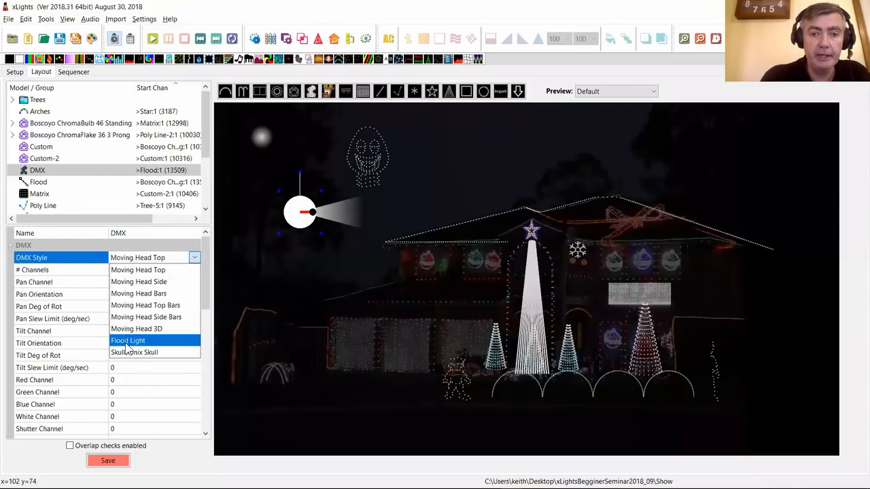
{"action": "left_click", "coordinate": [130, 343]}
{"action": "left_click_drag", "start_coordinate": [301, 217], "coordinate": [302, 149]}
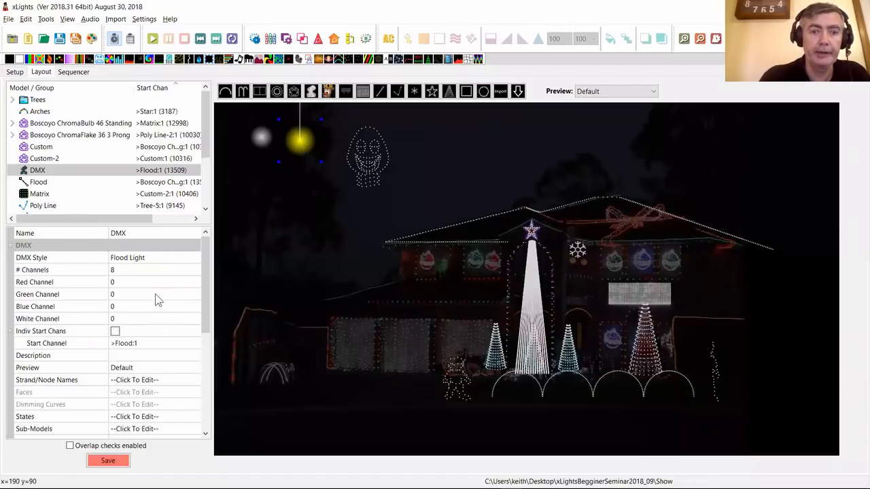
- Give the DMX flood light 3 channels, with red on channel 1, green on 2 and blue on 3
{"action": "left_click", "coordinate": [142, 271]}
{"action": "type", "text": "3"}
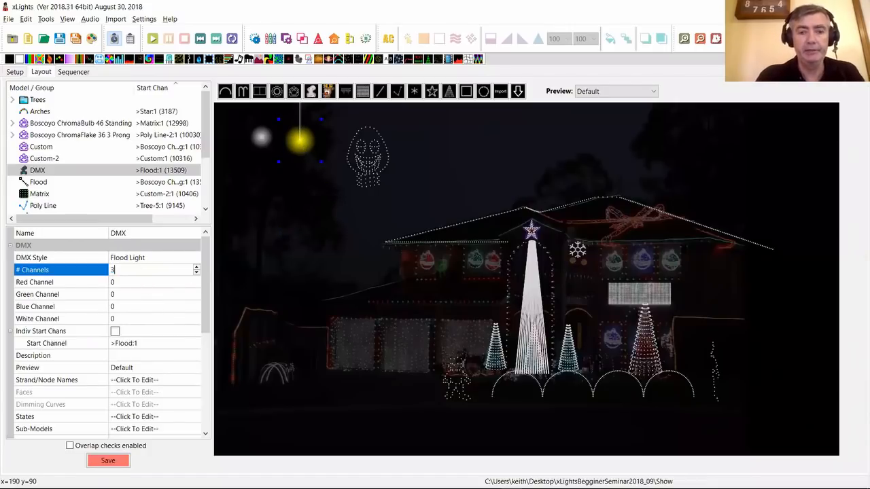
{"action": "key", "text": "Return"}
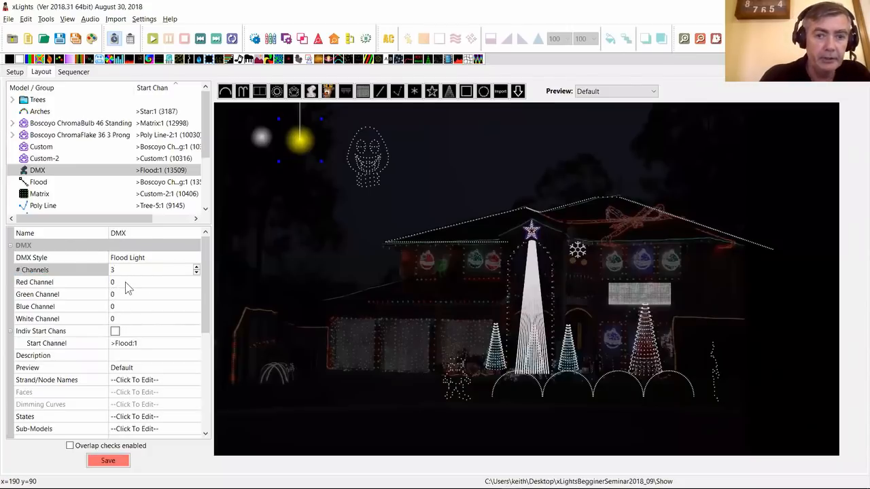
{"action": "left_click", "coordinate": [126, 283]}
{"action": "type", "text": "1"}
{"action": "left_click", "coordinate": [126, 295]}
{"action": "type", "text": "2"}
{"action": "left_click", "coordinate": [125, 306]}
{"action": "type", "text": "3"}
{"action": "key", "text": "Return"}
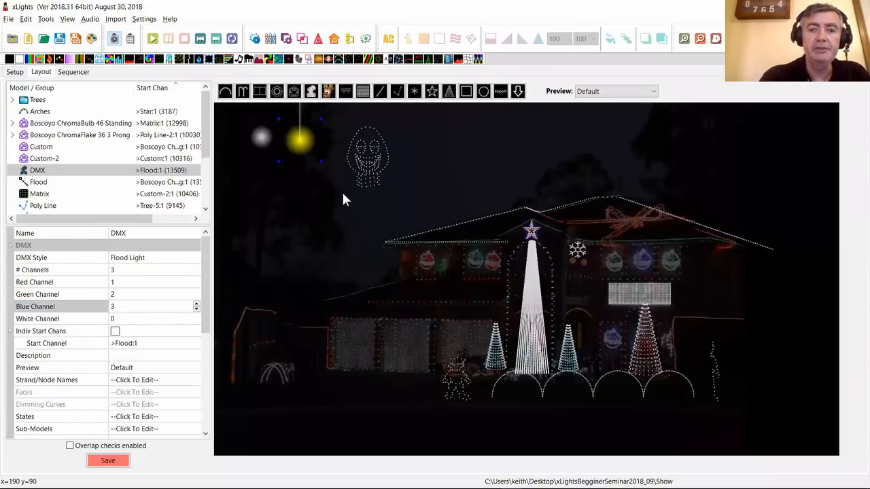
{"action": "left_click", "coordinate": [302, 139]}
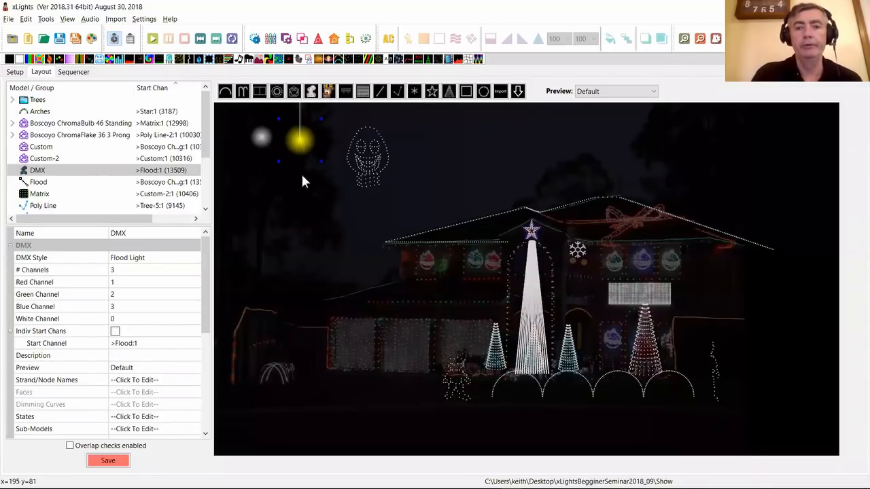
{"action": "left_click", "coordinate": [265, 136]}
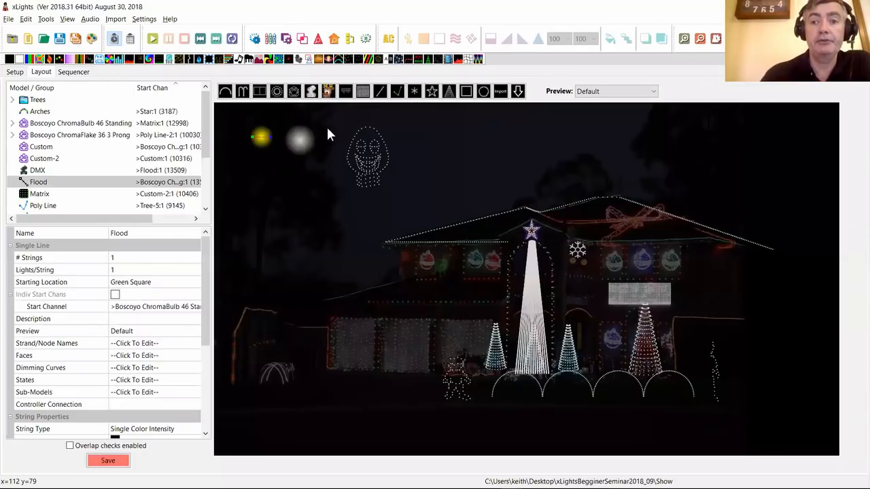
- Draw a horizontal Single Line model below the two floods with 8 nodes per string and the RGB Nodes string type
{"action": "left_click", "coordinate": [380, 92]}
{"action": "left_click_drag", "start_coordinate": [254, 203], "coordinate": [386, 204]}
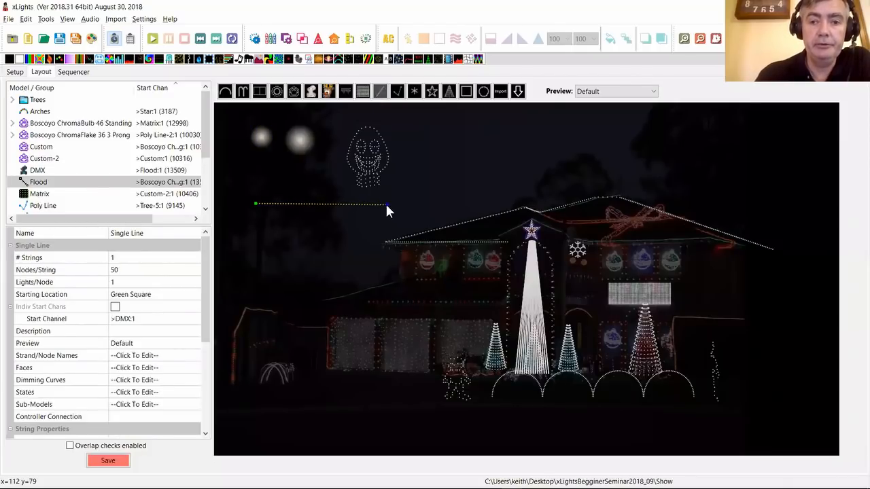
{"action": "left_click", "coordinate": [144, 258]}
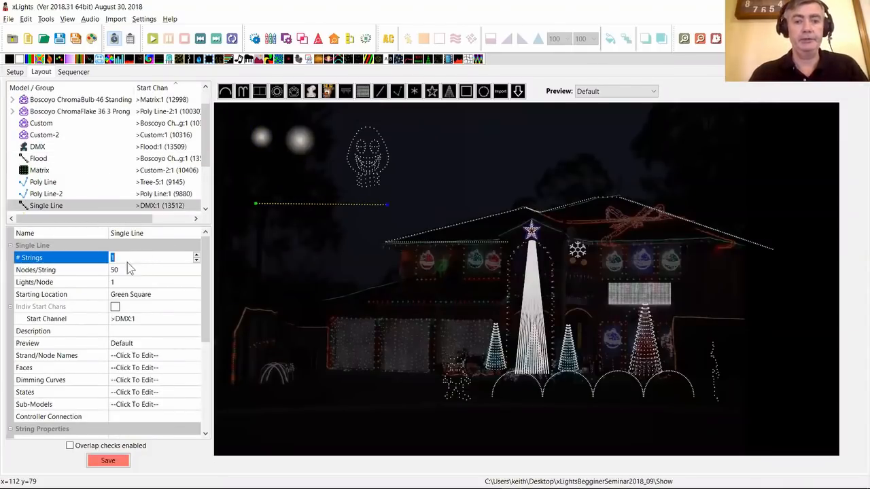
{"action": "left_click", "coordinate": [127, 269]}
{"action": "type", "text": "8"}
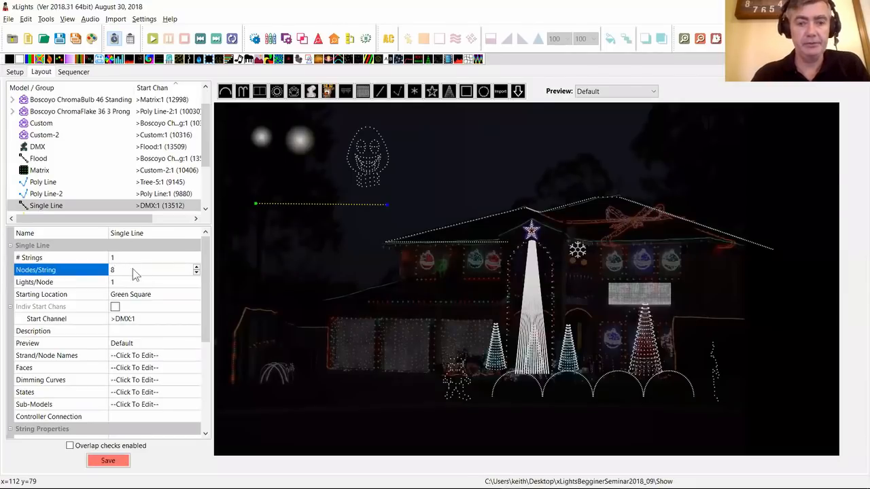
{"action": "key", "text": "Return"}
{"action": "scroll", "coordinate": [132, 269], "scroll_direction": "down", "scroll_amount": 4}
{"action": "left_click", "coordinate": [133, 309]}
{"action": "left_click", "coordinate": [133, 309]}
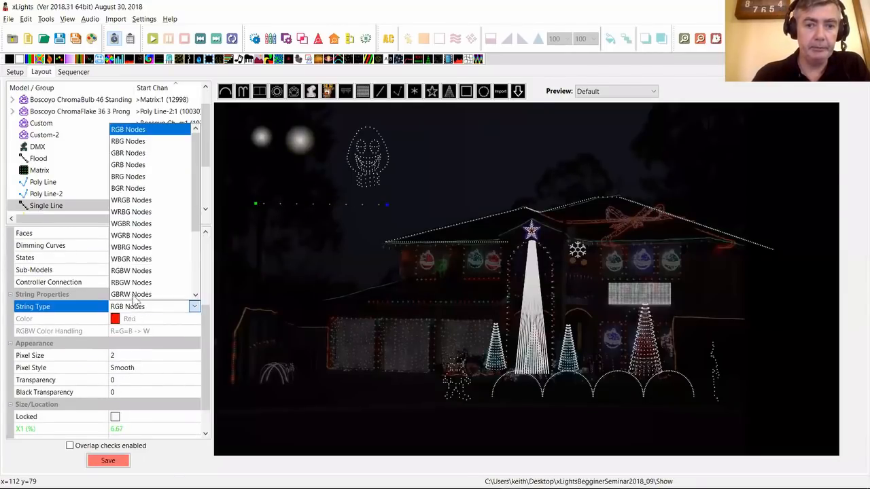
{"action": "left_click", "coordinate": [149, 132]}
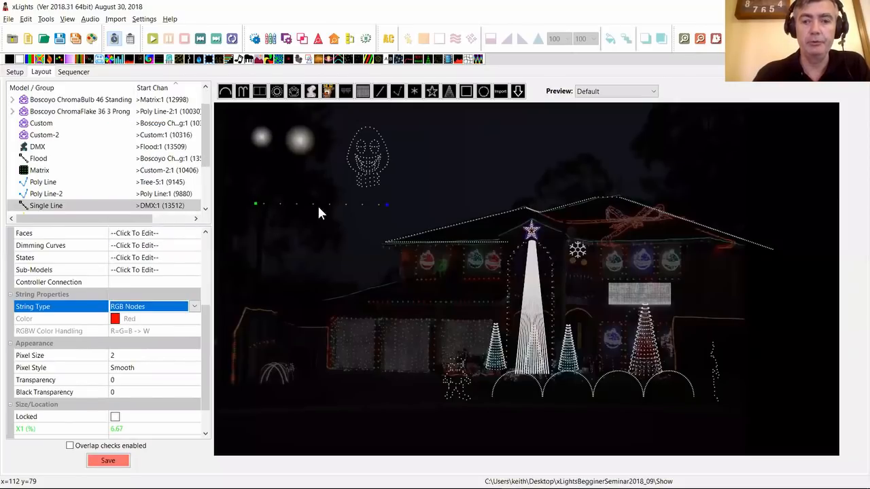
- Set the new single line's pixel size to 42 and its pixel style to Blended Circle
{"action": "left_click", "coordinate": [136, 355]}
{"action": "type", "text": "4"}
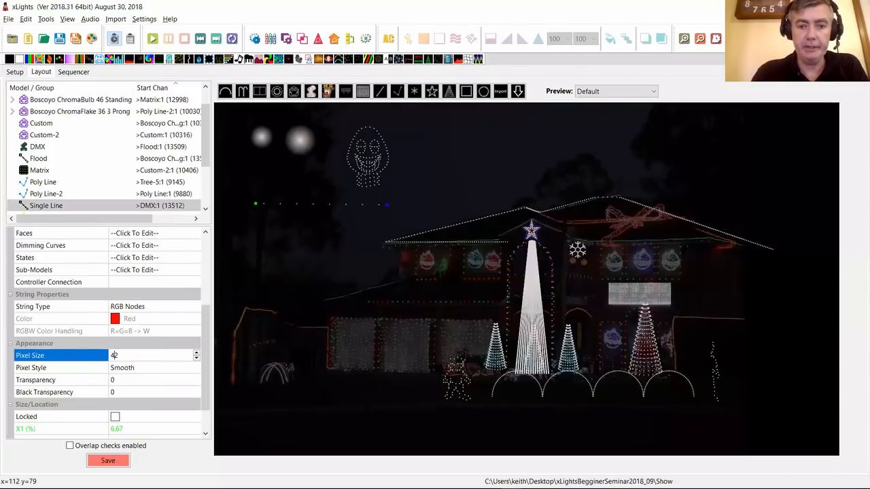
{"action": "type", "text": "2"}
{"action": "key", "text": "Return"}
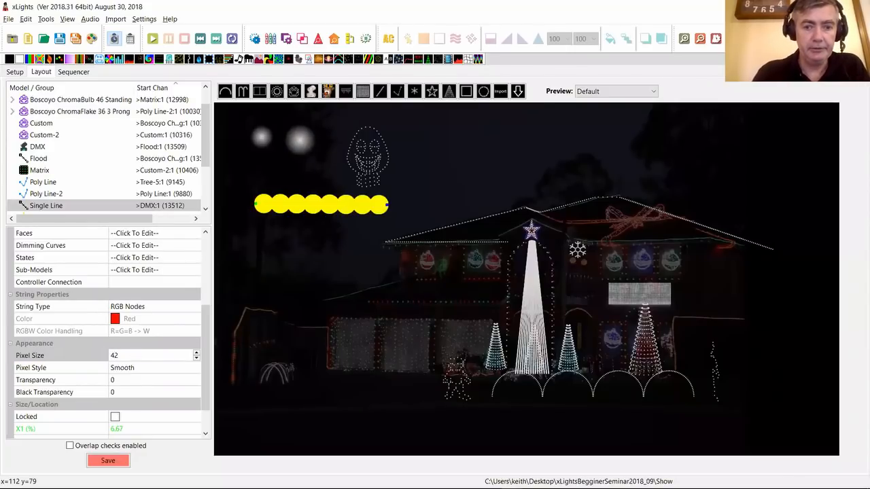
{"action": "left_click", "coordinate": [141, 369]}
{"action": "left_click", "coordinate": [139, 373]}
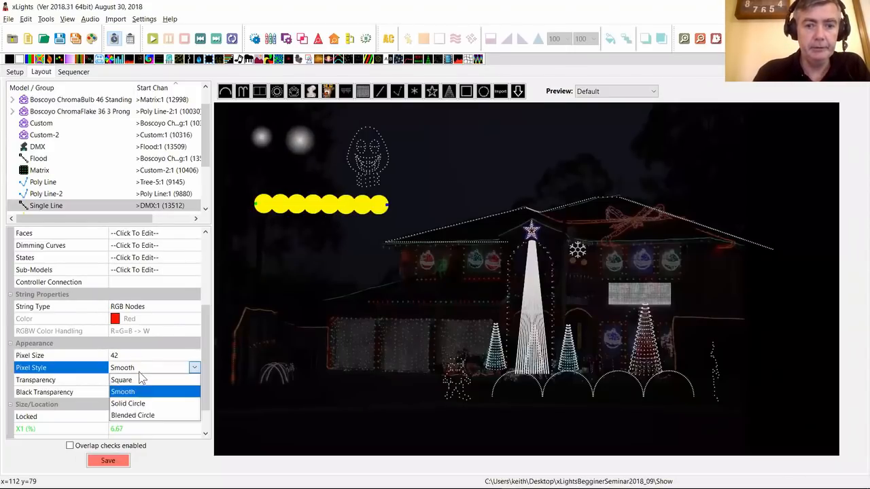
{"action": "left_click", "coordinate": [140, 414]}
- Stretch the single line's end further toward the roof to space out its nodes, and save the layout
{"action": "left_click", "coordinate": [387, 203]}
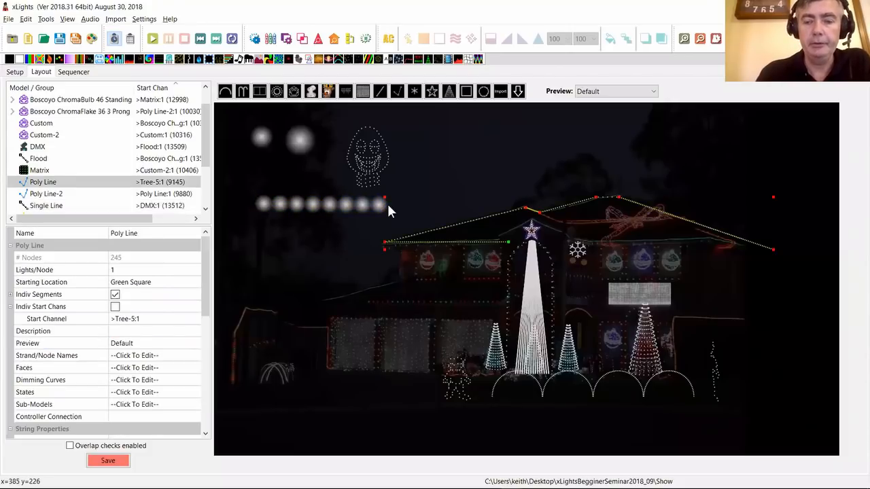
{"action": "left_click", "coordinate": [384, 205]}
{"action": "left_click_drag", "start_coordinate": [385, 206], "coordinate": [414, 206]}
{"action": "left_click", "coordinate": [308, 219]}
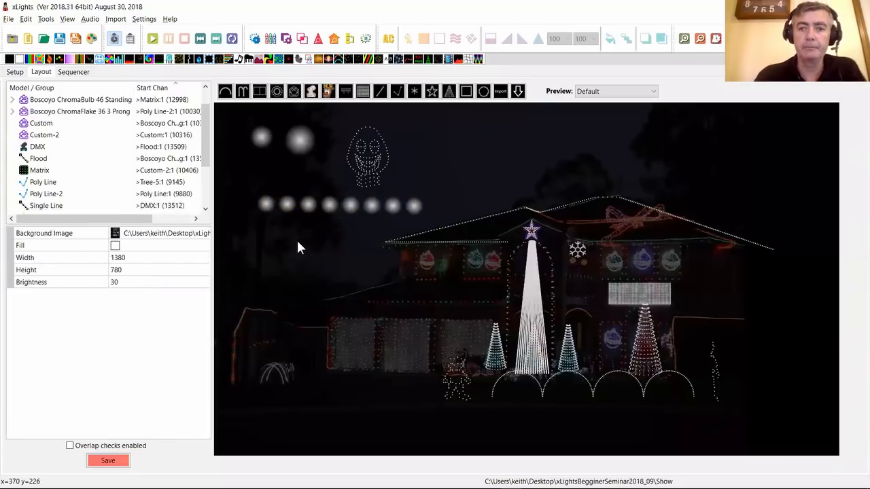
{"action": "left_click", "coordinate": [123, 460]}
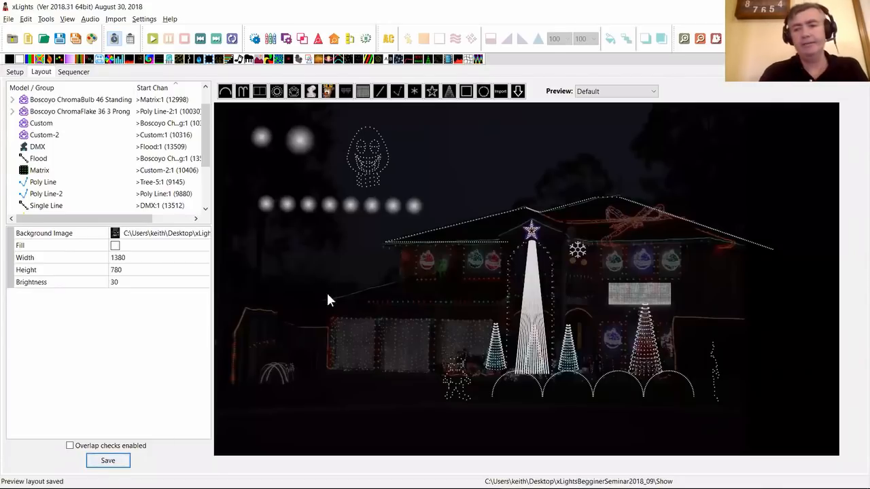
- Draw a Tree model over the small arches beside the house and set it to 1 string
{"action": "left_click", "coordinate": [449, 91]}
{"action": "left_click_drag", "start_coordinate": [278, 322], "coordinate": [302, 285]}
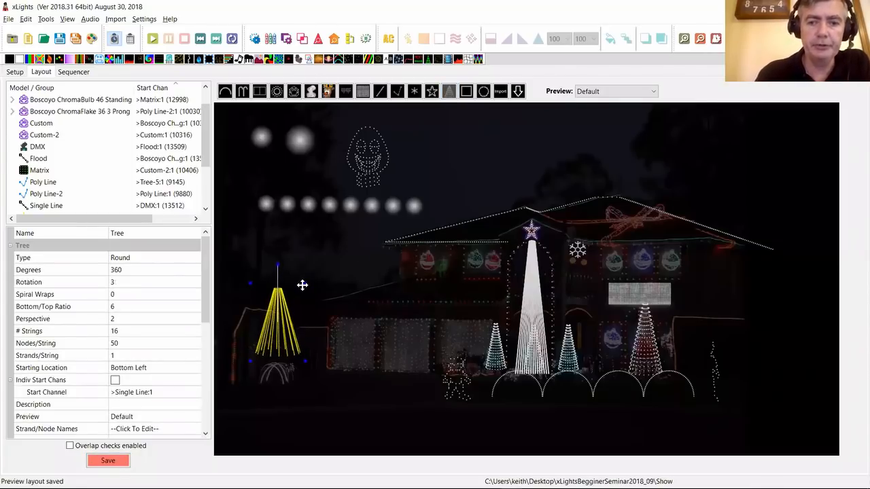
{"action": "left_click", "coordinate": [282, 328]}
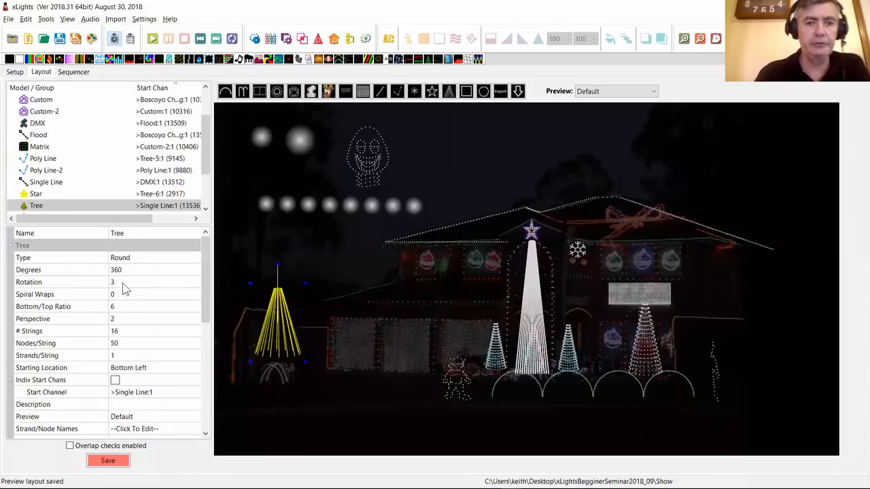
{"action": "left_click", "coordinate": [118, 332]}
{"action": "type", "text": "1"}
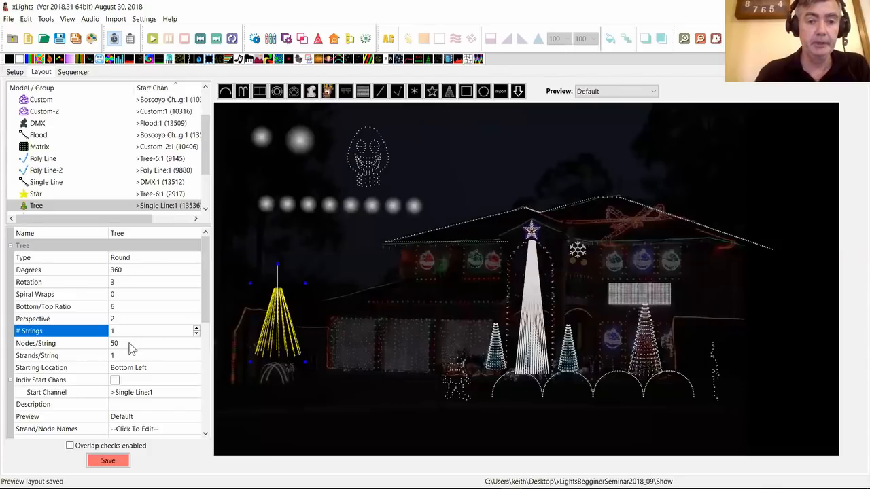
{"action": "key", "text": "Return"}
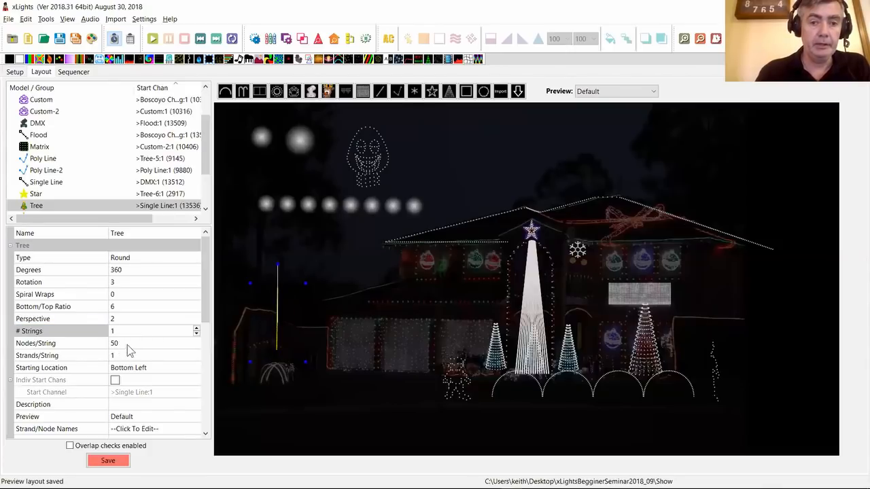
- Set the new tree's spiral wraps to 2.5 and move it in front of the house's lower roof
{"action": "left_click", "coordinate": [129, 295]}
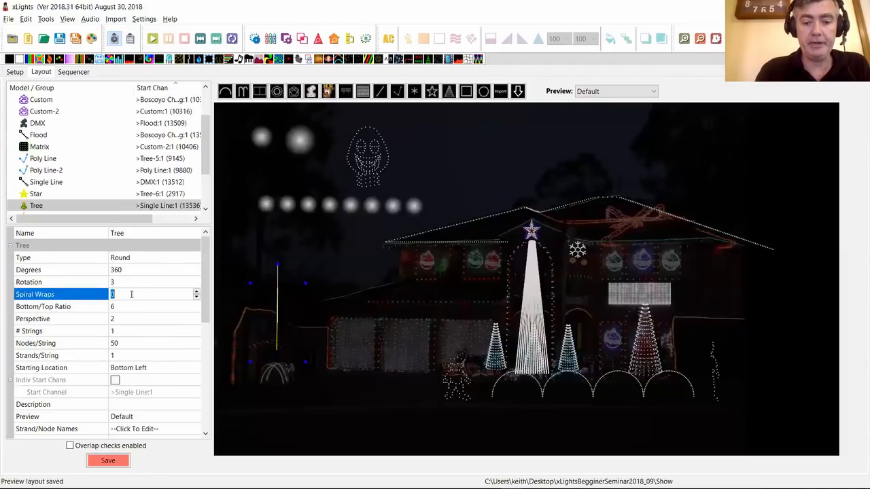
{"action": "type", "text": "2.5"}
{"action": "key", "text": "Return"}
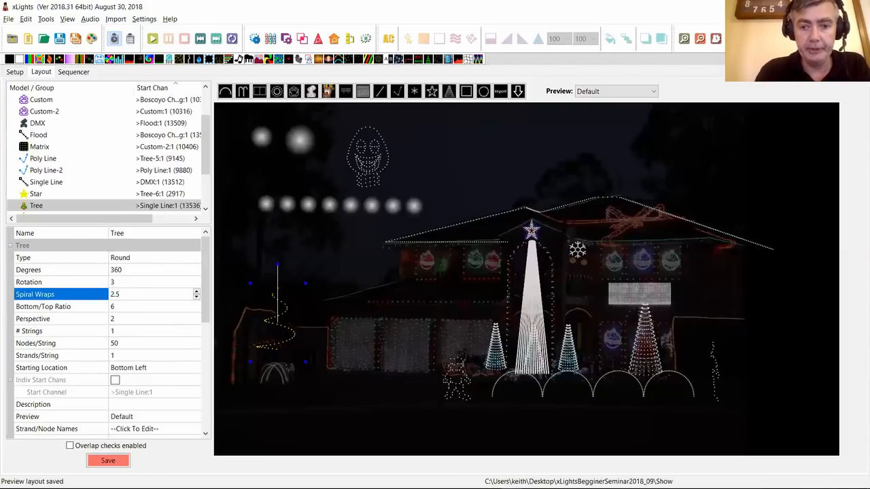
{"action": "left_click_drag", "start_coordinate": [285, 339], "coordinate": [365, 305]}
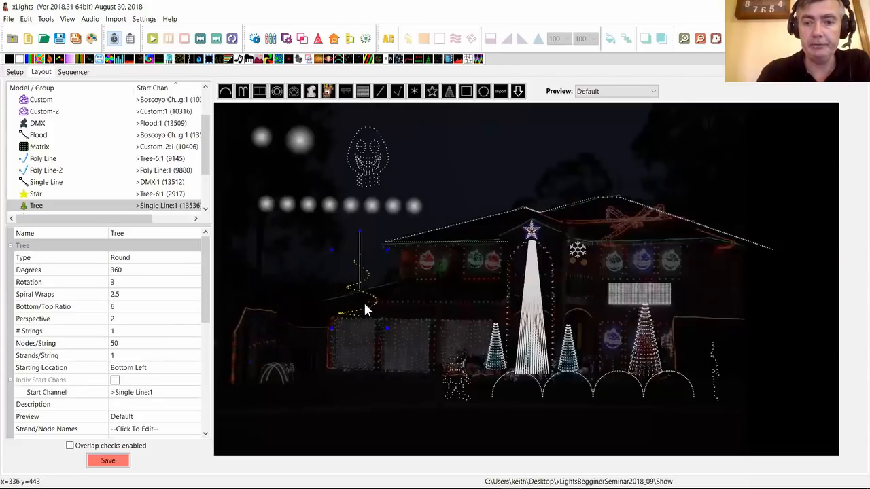
- Set the spiral tree to 2 strings and move it into the sky above the roof
{"action": "left_click", "coordinate": [122, 331]}
{"action": "type", "text": "2"}
{"action": "key", "text": "Return"}
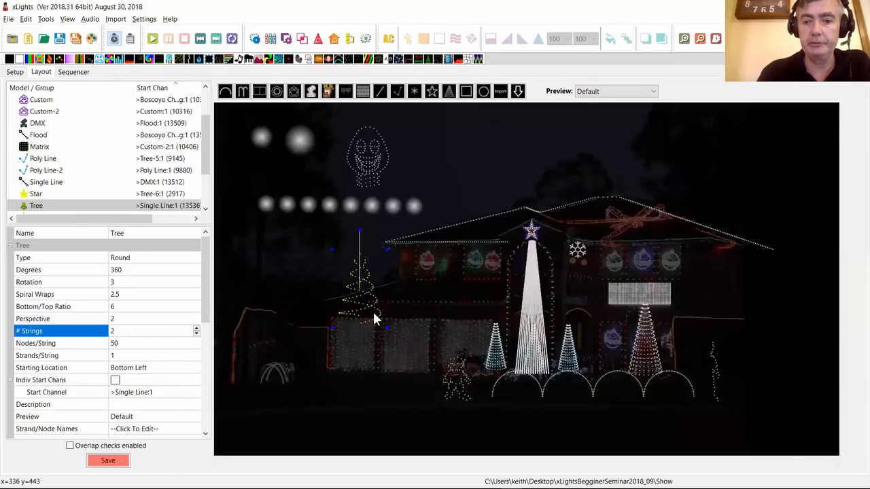
{"action": "left_click", "coordinate": [317, 302]}
{"action": "left_click", "coordinate": [365, 293]}
{"action": "left_click_drag", "start_coordinate": [353, 298], "coordinate": [479, 175]}
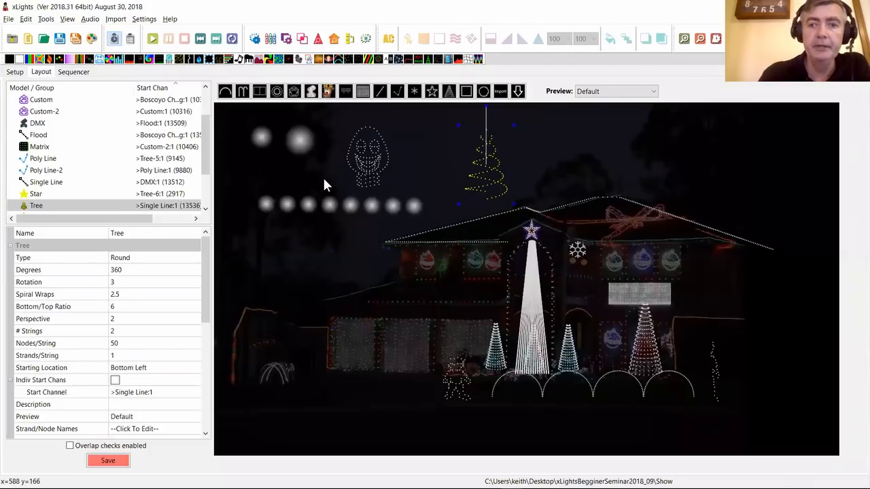
- Draw a new Tree model above the small arches beside the house with 6 strings and 1 spiral wrap
{"action": "left_click", "coordinate": [448, 91]}
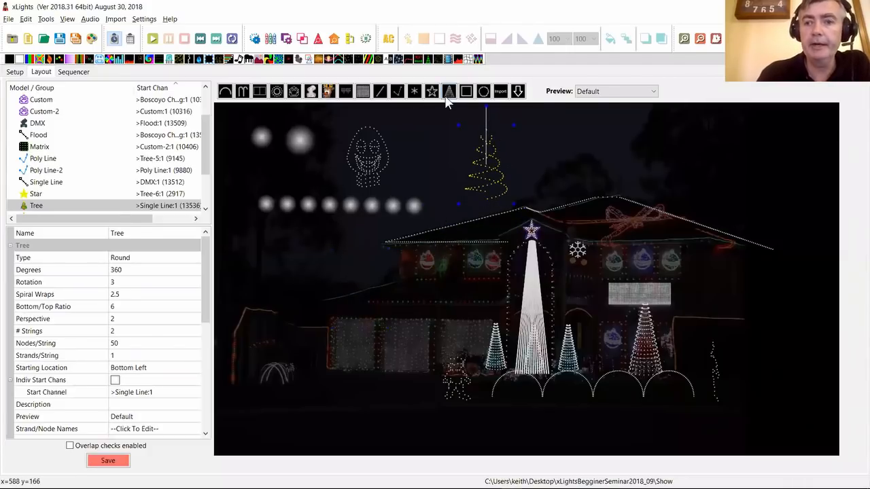
{"action": "left_click", "coordinate": [288, 302]}
{"action": "left_click_drag", "start_coordinate": [301, 292], "coordinate": [331, 245]}
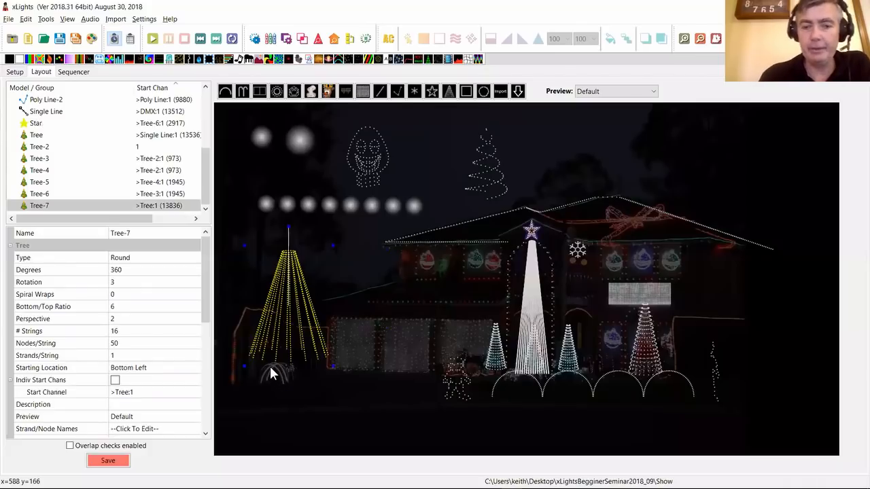
{"action": "left_click", "coordinate": [133, 332]}
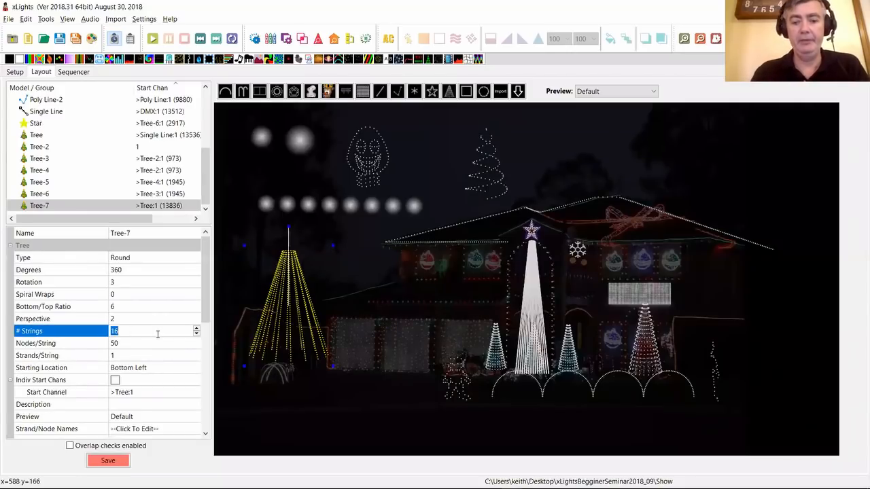
{"action": "type", "text": "6"}
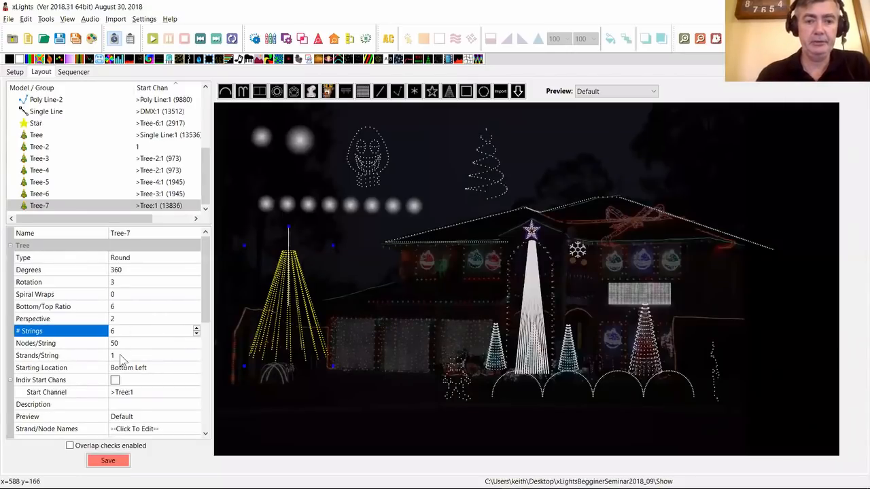
{"action": "key", "text": "Return"}
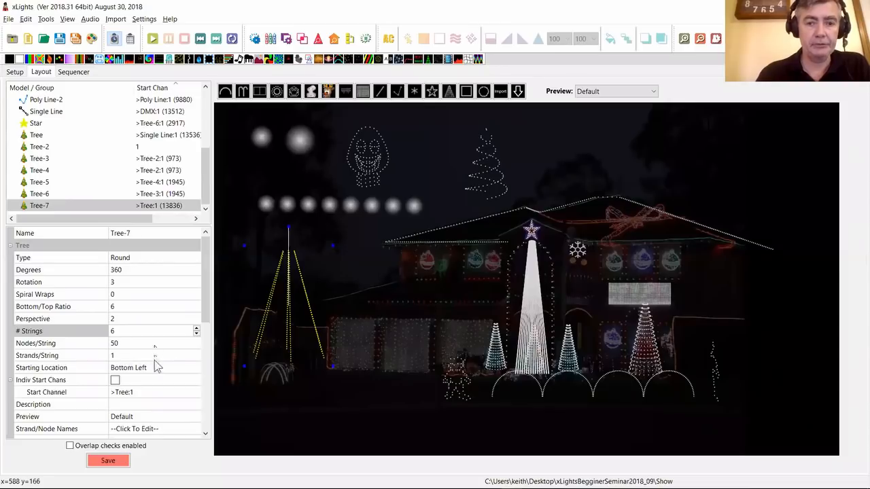
{"action": "left_click", "coordinate": [123, 294]}
{"action": "type", "text": "1"}
{"action": "key", "text": "Return"}
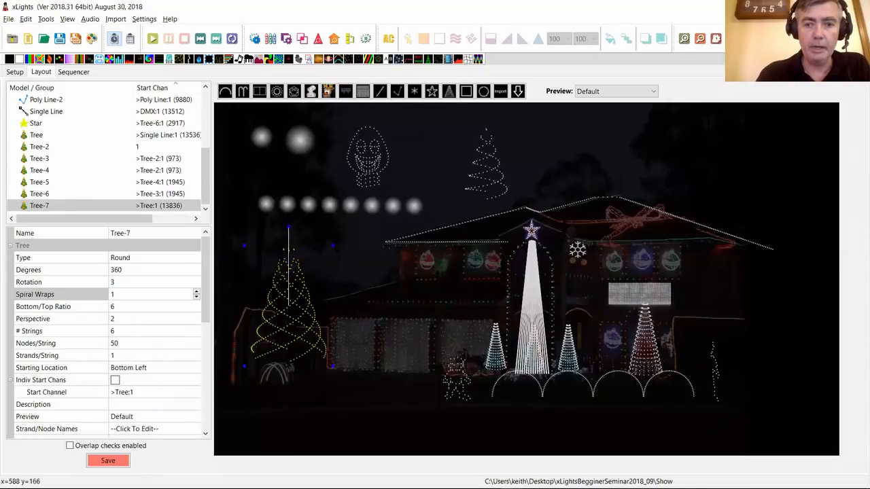
- Change the new spiral tree's string type to Single Color
{"action": "scroll", "coordinate": [207, 306], "scroll_direction": "down", "scroll_amount": 6}
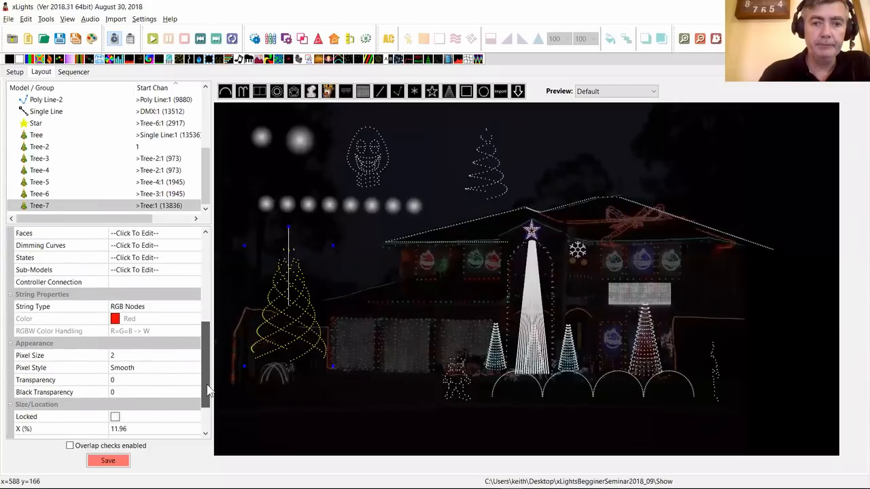
{"action": "left_click", "coordinate": [176, 312]}
{"action": "left_click", "coordinate": [175, 311]}
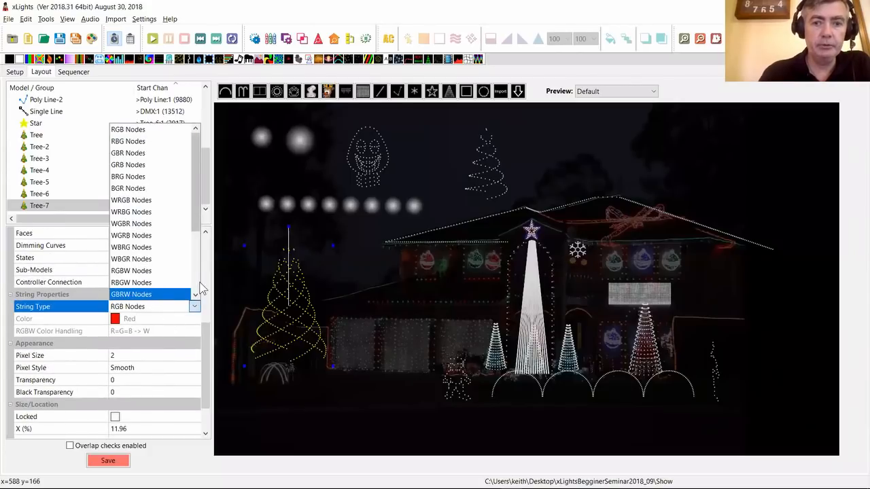
{"action": "scroll", "coordinate": [167, 302], "scroll_direction": "down", "scroll_amount": 4}
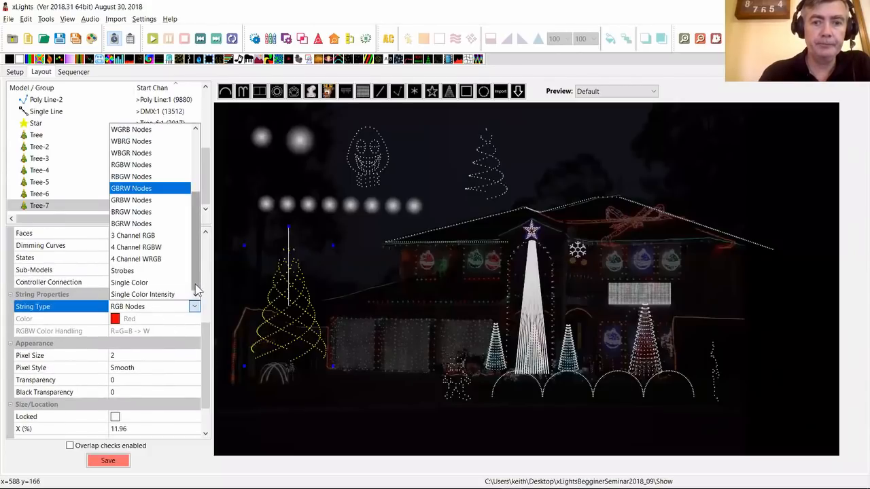
{"action": "left_click", "coordinate": [140, 284]}
{"action": "scroll", "coordinate": [201, 295], "scroll_direction": "down", "scroll_amount": 5}
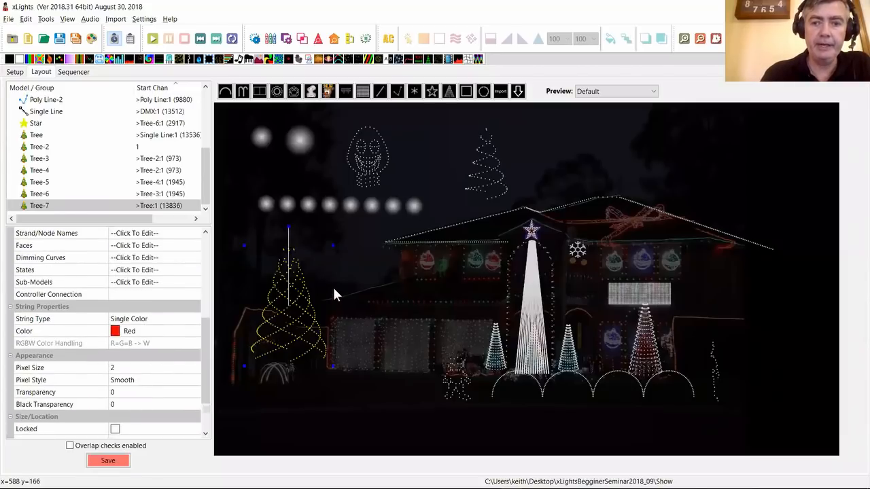
- Duplicate the single-color spiral tree and move the original up onto the copy so the two overlap
{"action": "left_click", "coordinate": [288, 297]}
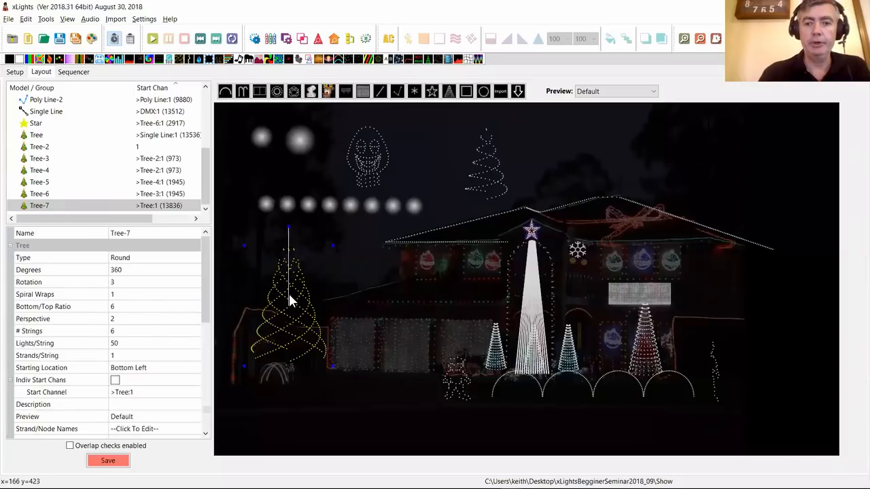
{"action": "key", "text": "ctrl+v"}
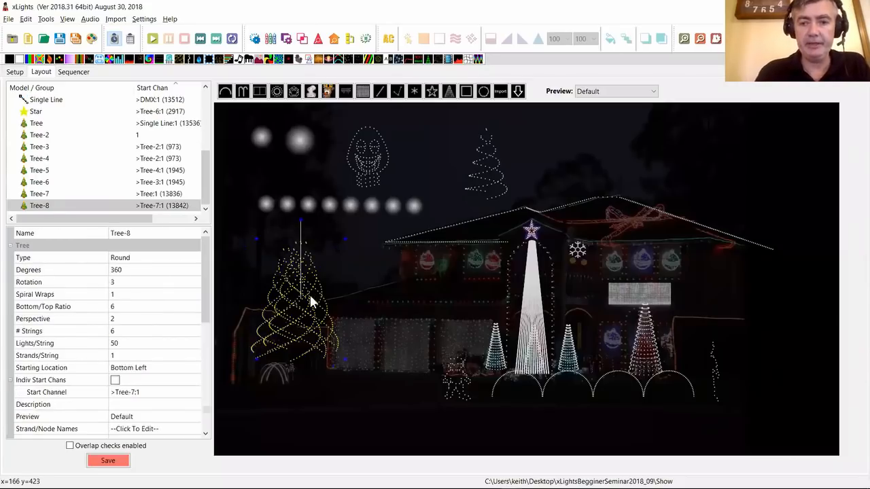
{"action": "left_click", "coordinate": [312, 301]}
{"action": "left_click_drag", "start_coordinate": [309, 297], "coordinate": [328, 280]}
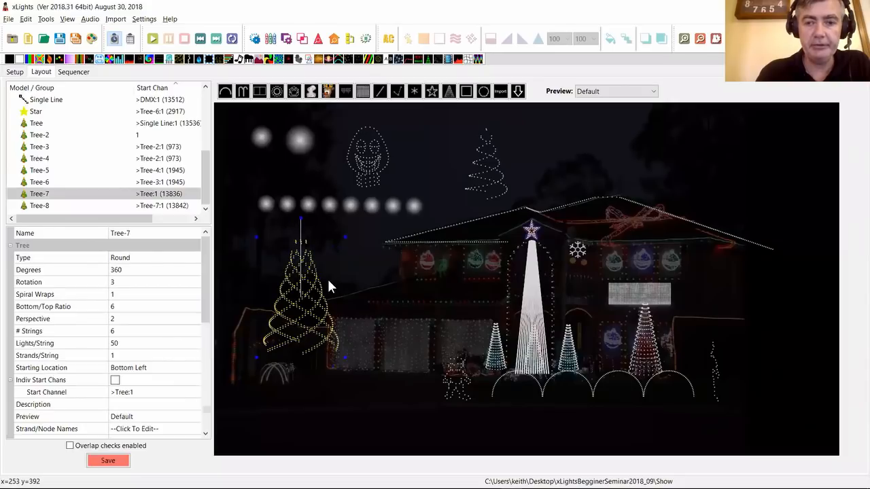
- Set the original overlapping tree's string color to purple (128,0,255) and deselect it
{"action": "left_click", "coordinate": [206, 385]}
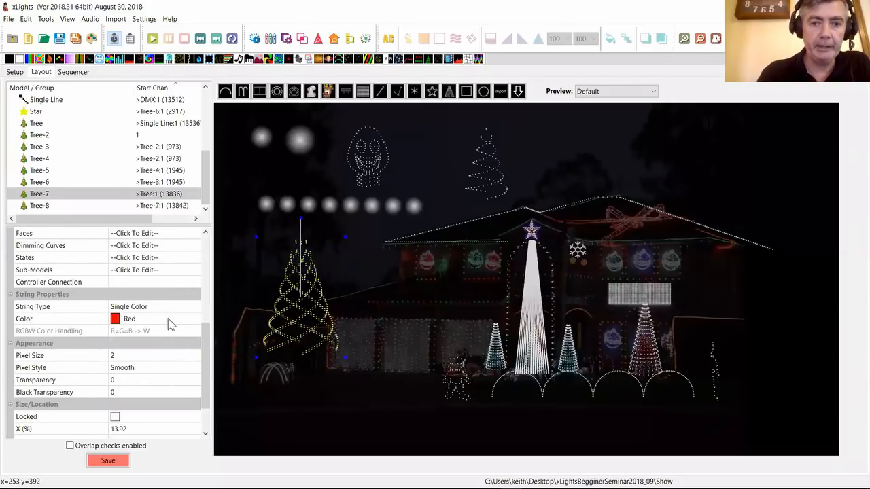
{"action": "left_click", "coordinate": [193, 318]}
{"action": "left_click", "coordinate": [194, 319]}
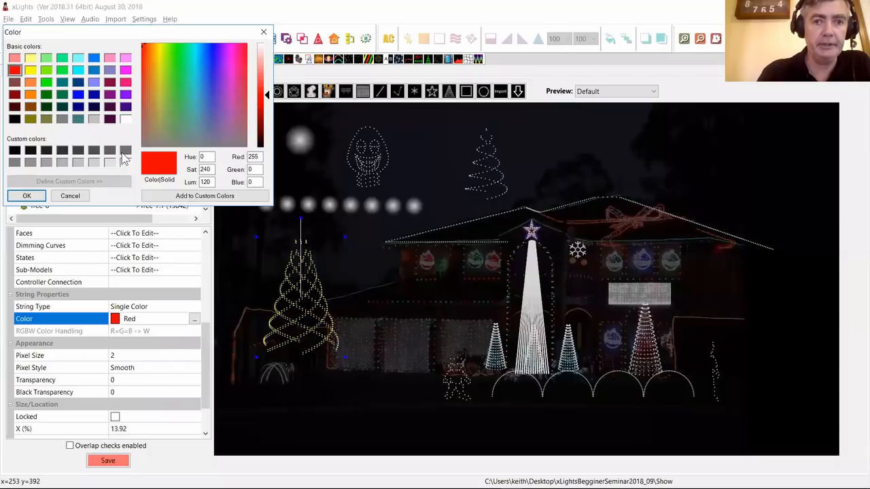
{"action": "left_click", "coordinate": [126, 95]}
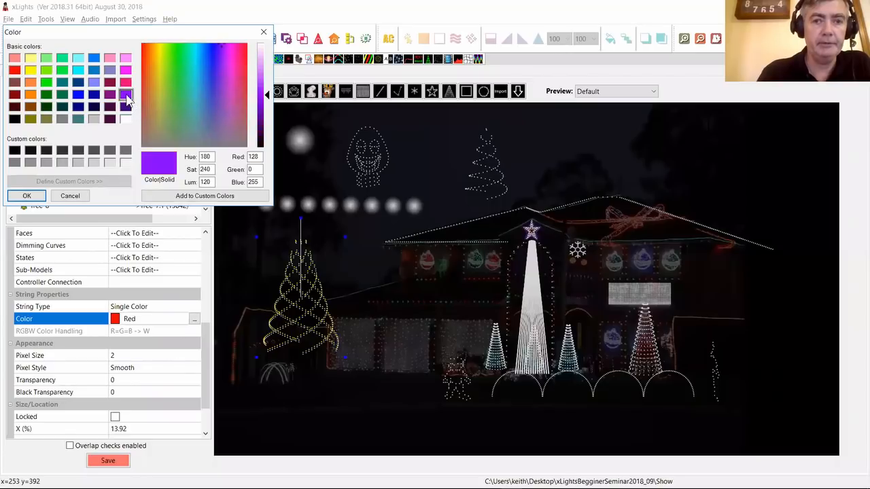
{"action": "left_click", "coordinate": [26, 196]}
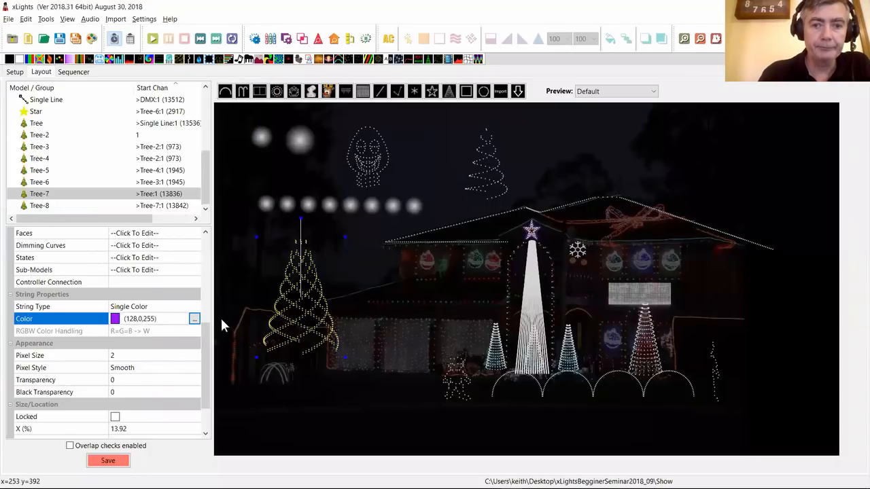
{"action": "left_click", "coordinate": [245, 297]}
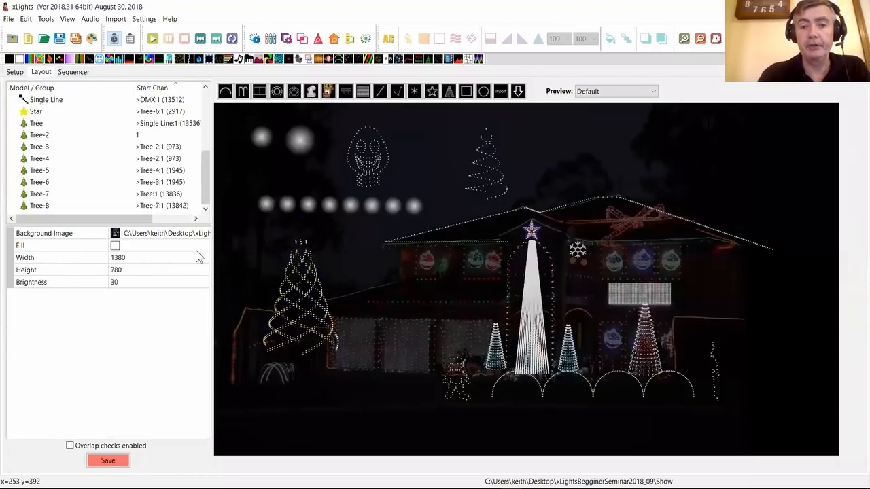
{"action": "mouse_move", "coordinate": [204, 179]}
{"action": "left_mouse_down"}
{"action": "mouse_move", "coordinate": [208, 126]}
{"action": "mouse_move", "coordinate": [207, 187]}
{"action": "left_mouse_up"}
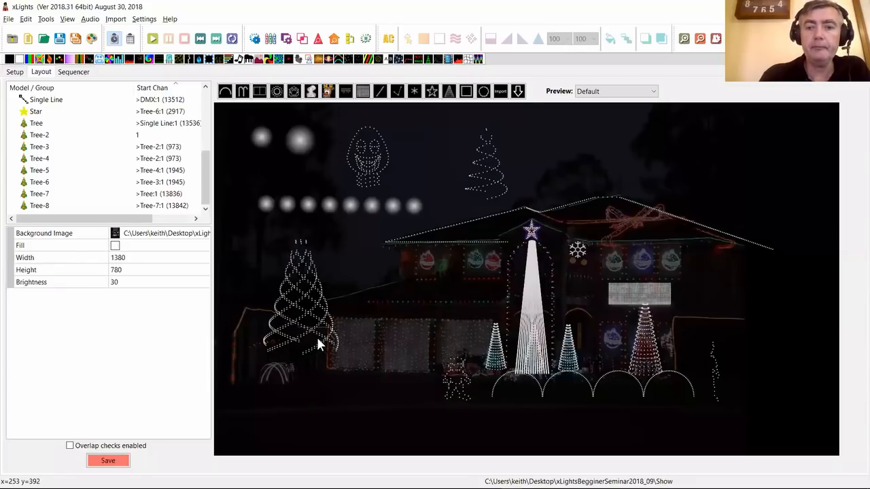
- Draw another Tree model in front of the house's lower windows, beside the overlapping trees, with 5 strings and 1 spiral wrap
{"action": "left_click", "coordinate": [449, 92]}
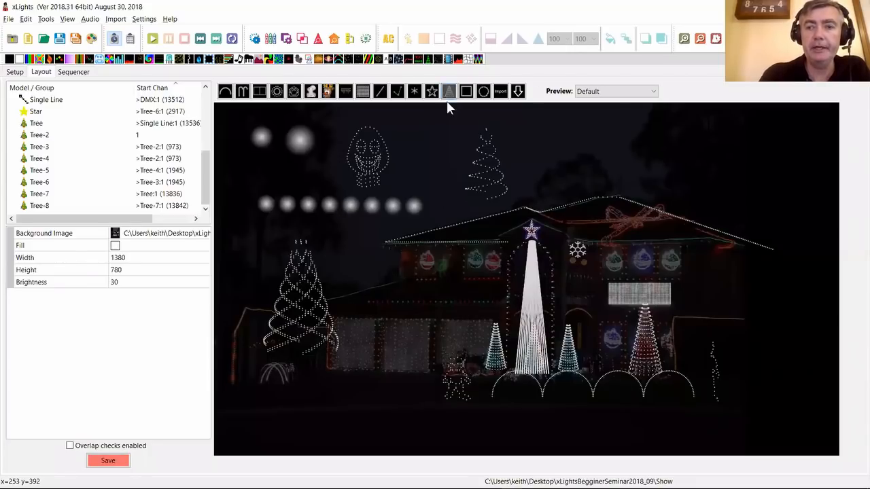
{"action": "left_click_drag", "start_coordinate": [400, 313], "coordinate": [420, 286]}
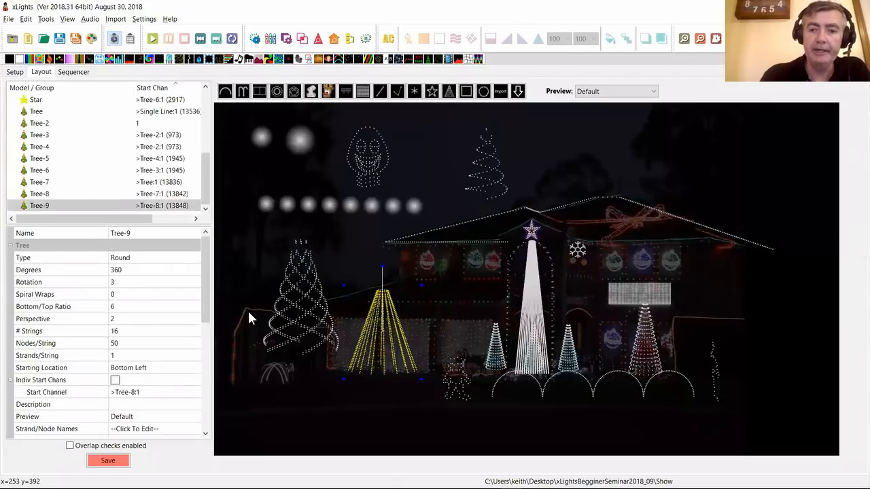
{"action": "left_click", "coordinate": [127, 331]}
{"action": "type", "text": "5"}
{"action": "key", "text": "Return"}
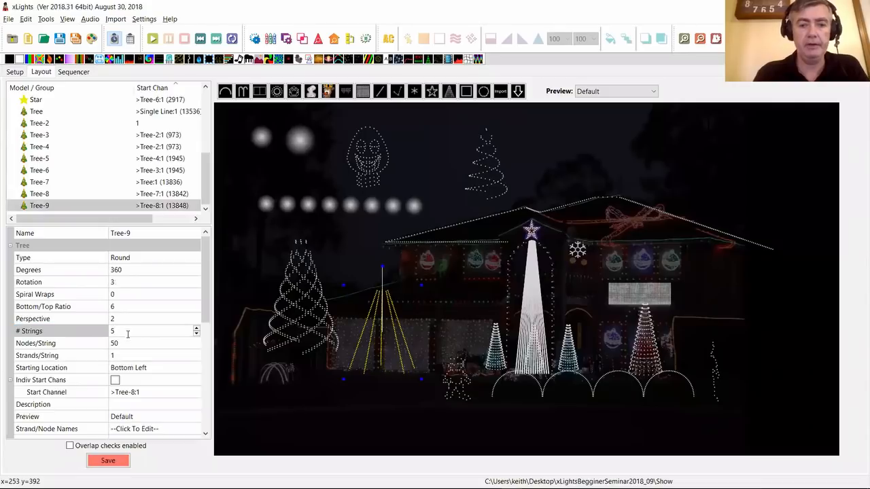
{"action": "left_click", "coordinate": [123, 294]}
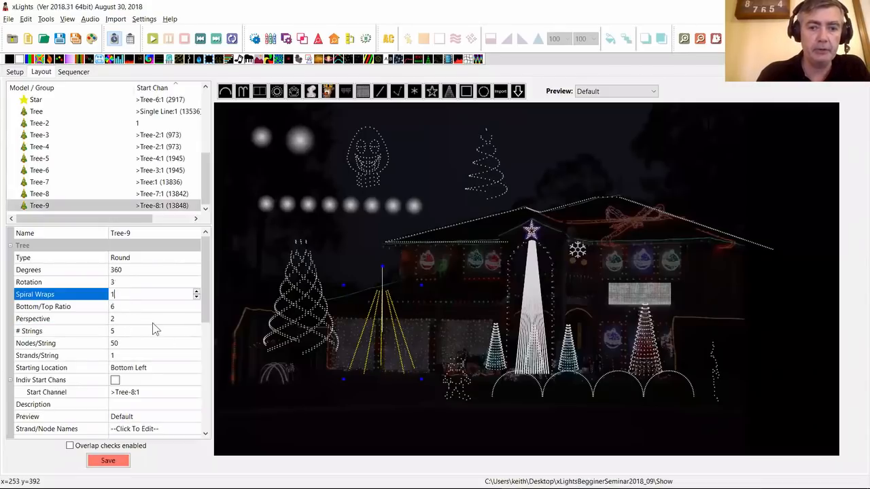
{"action": "key", "text": "Return"}
- Change the newest spiral tree's string type to 3 Channel RGB and save the layout
{"action": "left_click_drag", "start_coordinate": [205, 319], "coordinate": [207, 442]}
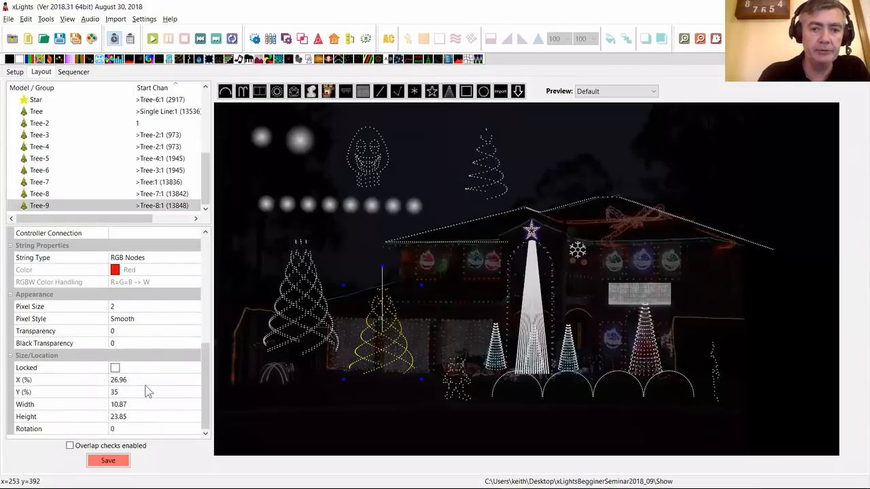
{"action": "left_click", "coordinate": [148, 261]}
{"action": "left_click", "coordinate": [148, 261]}
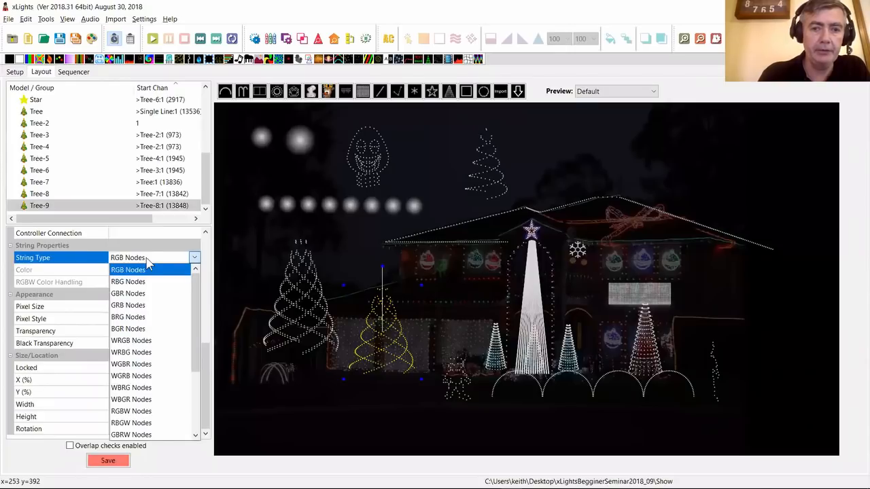
{"action": "scroll", "coordinate": [140, 364], "scroll_direction": "down", "scroll_amount": 2}
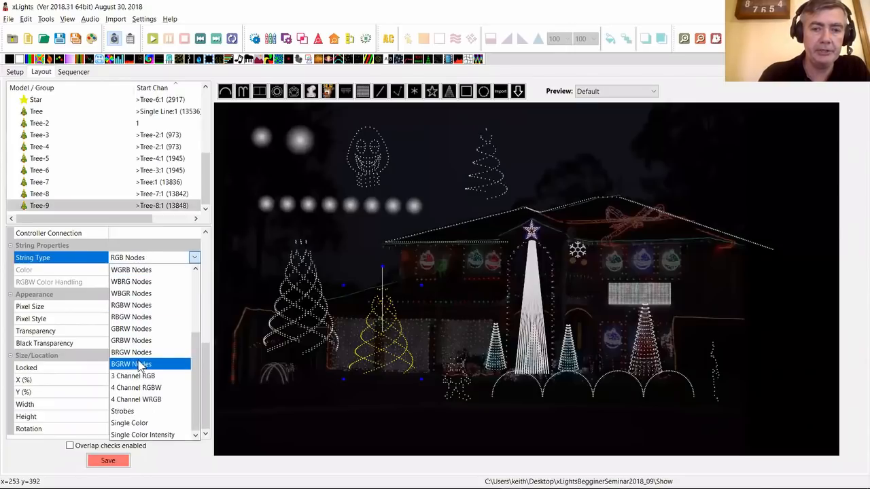
{"action": "left_click", "coordinate": [155, 377]}
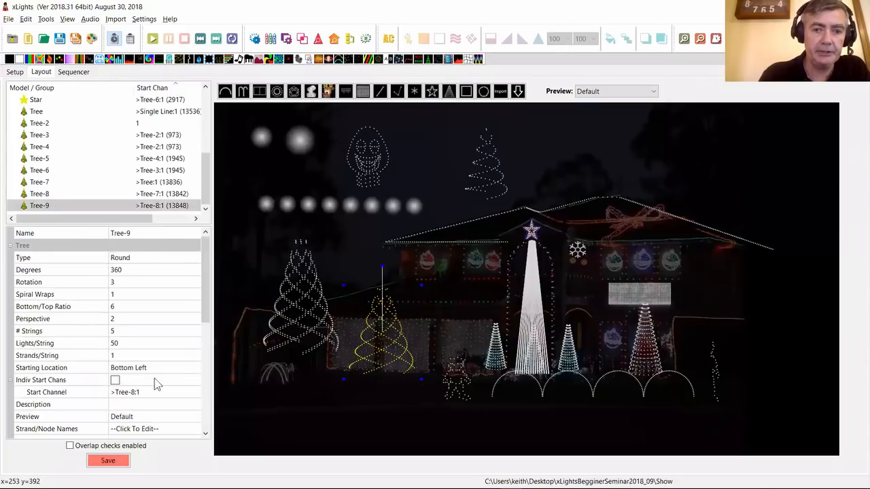
{"action": "left_click", "coordinate": [108, 460]}
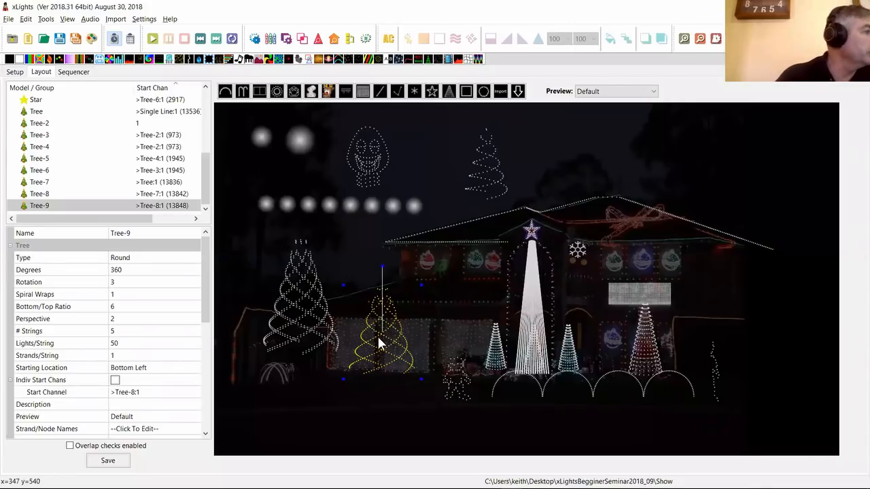
{"action": "left_click", "coordinate": [355, 247]}
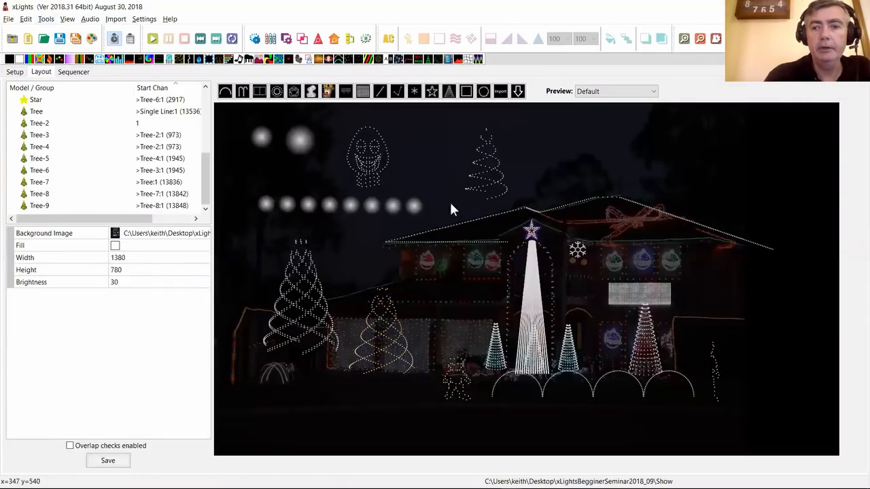
- Run Check Sequence on the show and review the report's network, backup directory and output checks
{"action": "left_click", "coordinate": [45, 19]}
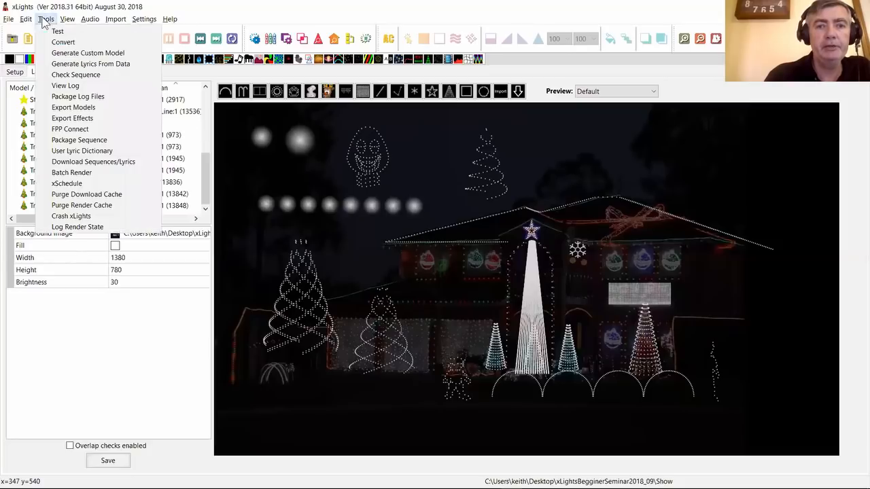
{"action": "left_click", "coordinate": [68, 76]}
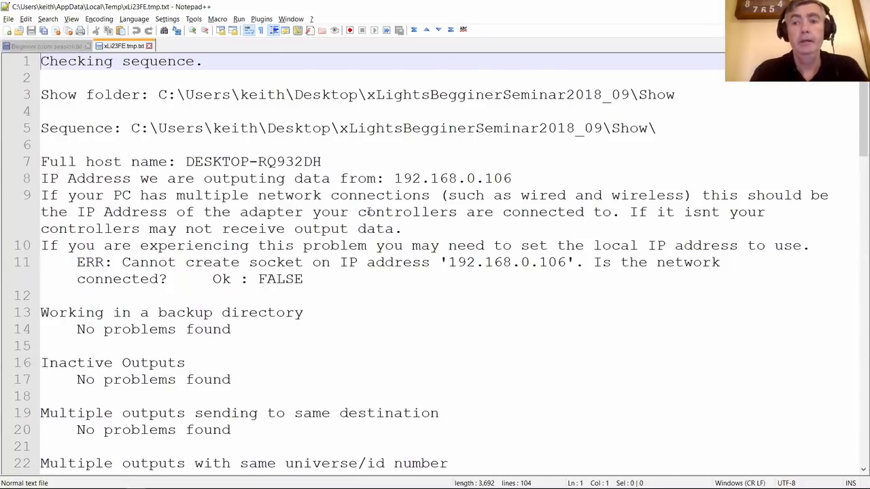
{"action": "scroll", "coordinate": [272, 231], "scroll_direction": "down", "scroll_amount": 6}
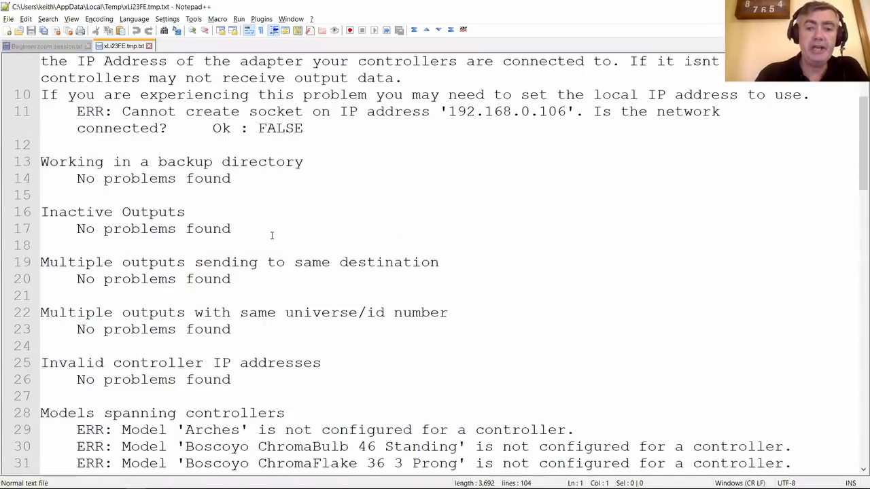
{"action": "scroll", "coordinate": [273, 235], "scroll_direction": "up", "scroll_amount": 3}
{"action": "scroll", "coordinate": [273, 236], "scroll_direction": "up", "scroll_amount": 3}
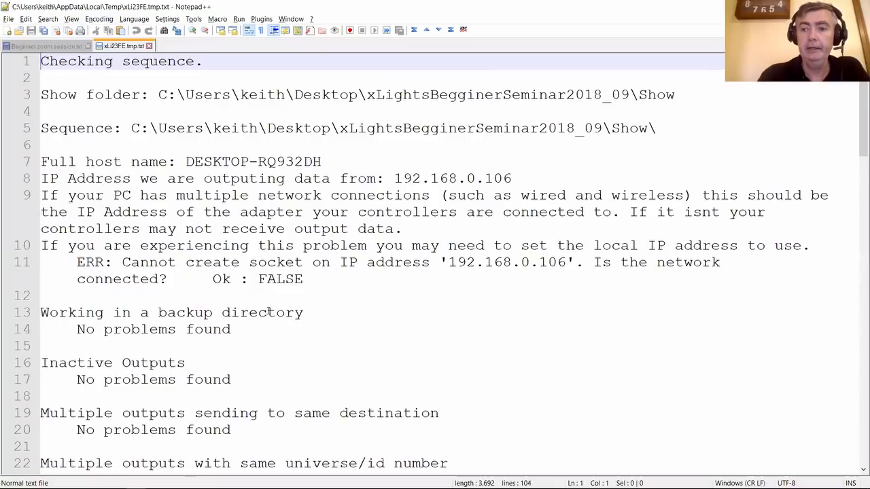
{"action": "scroll", "coordinate": [256, 310], "scroll_direction": "down", "scroll_amount": 1}
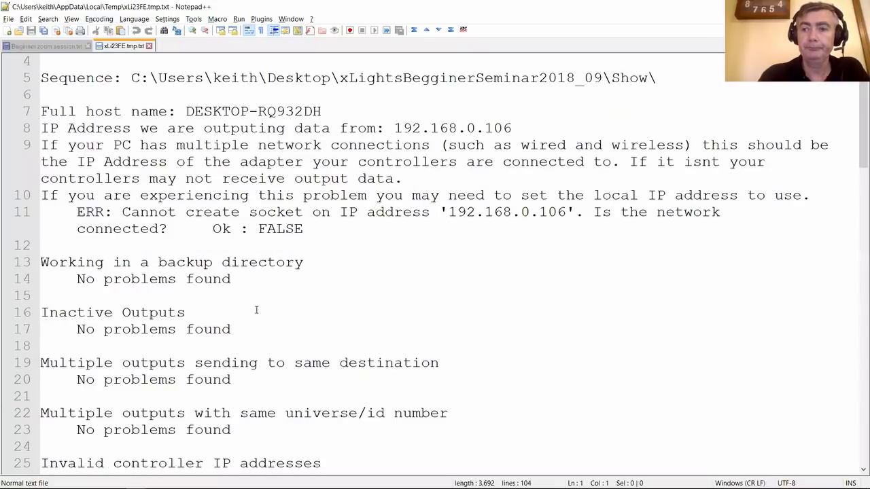
{"action": "scroll", "coordinate": [256, 311], "scroll_direction": "up", "scroll_amount": 1}
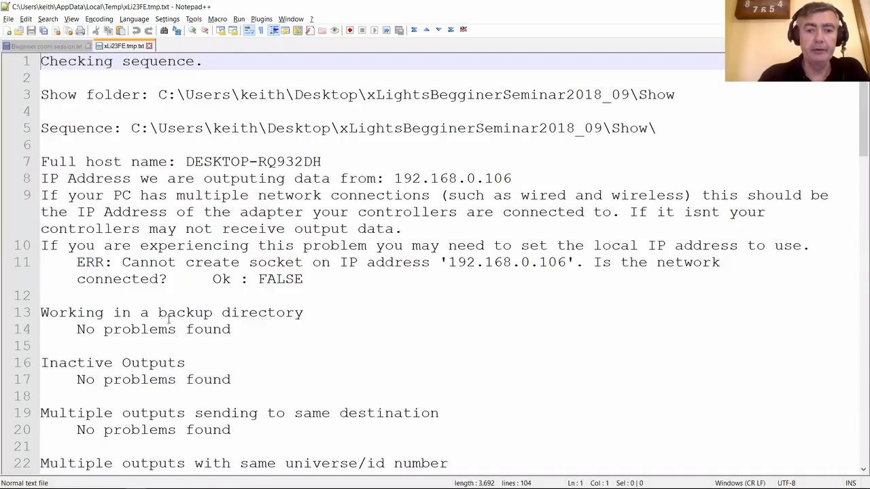
- Review the rest of the Check Sequence report, including controller assignments and overlapping model channels, and return to the xLights layout
{"action": "scroll", "coordinate": [222, 324], "scroll_direction": "down", "scroll_amount": 1}
{"action": "scroll", "coordinate": [222, 324], "scroll_direction": "down", "scroll_amount": 2}
{"action": "scroll", "coordinate": [385, 186], "scroll_direction": "up", "scroll_amount": 1}
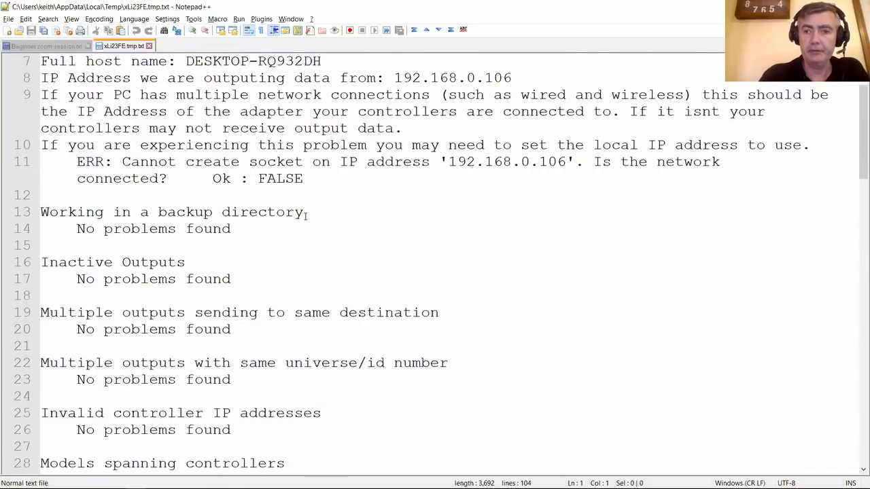
{"action": "scroll", "coordinate": [239, 254], "scroll_direction": "down", "scroll_amount": 8}
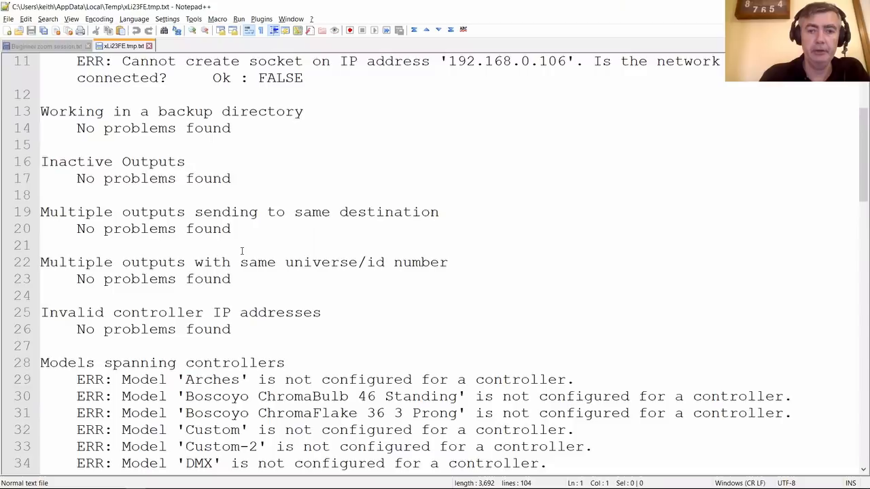
{"action": "scroll", "coordinate": [242, 250], "scroll_direction": "up", "scroll_amount": 2}
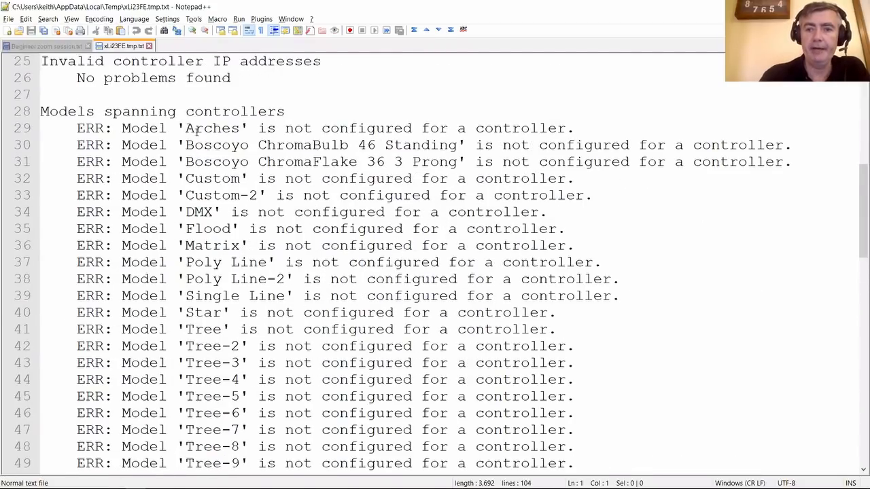
{"action": "scroll", "coordinate": [202, 238], "scroll_direction": "down", "scroll_amount": 9}
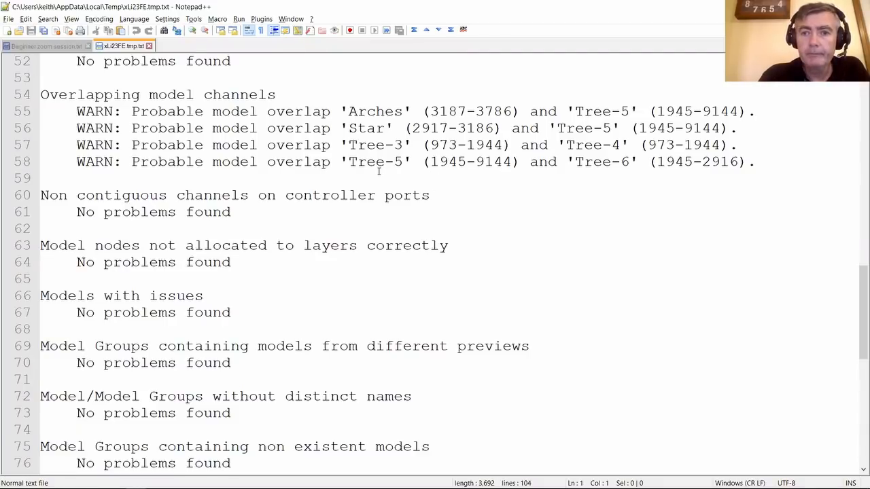
{"action": "scroll", "coordinate": [381, 170], "scroll_direction": "down", "scroll_amount": 9}
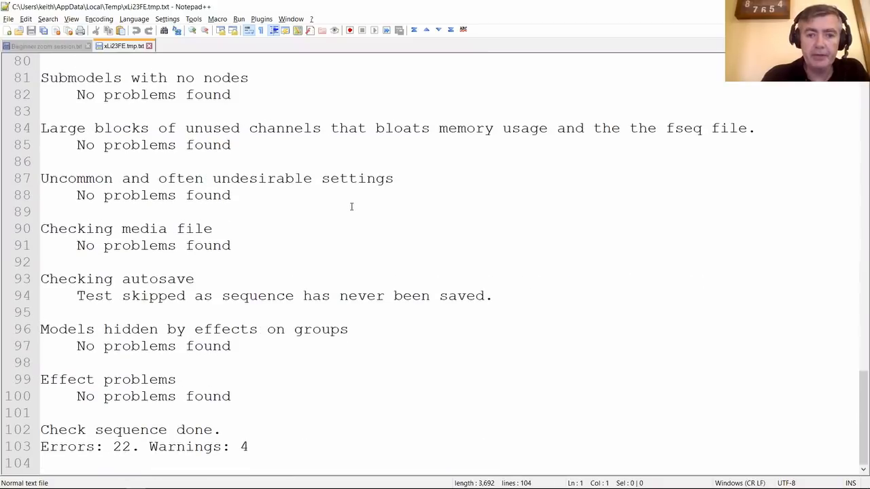
{"action": "scroll", "coordinate": [352, 206], "scroll_direction": "up", "scroll_amount": 15}
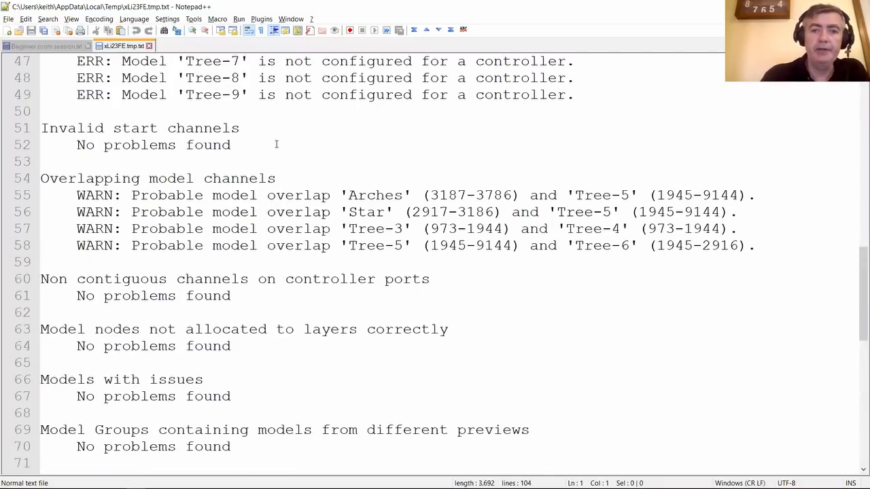
{"action": "scroll", "coordinate": [277, 153], "scroll_direction": "up", "scroll_amount": 5}
{"action": "scroll", "coordinate": [652, 79], "scroll_direction": "up", "scroll_amount": 1}
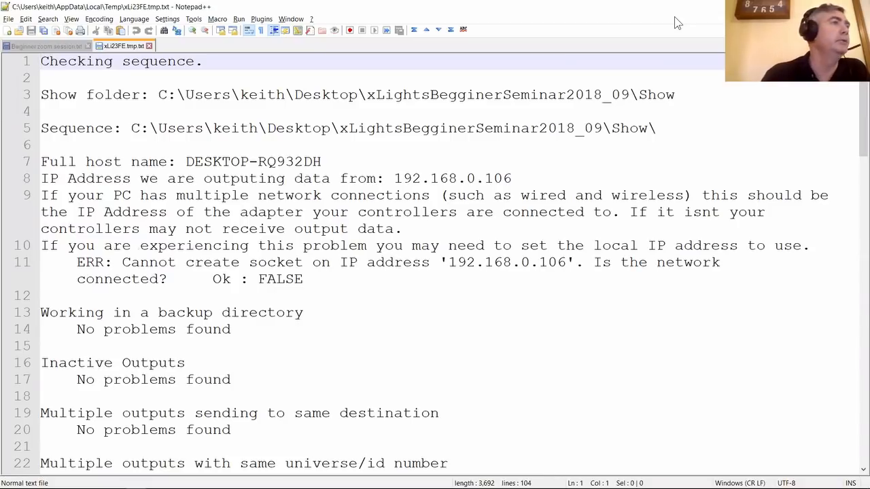
{"action": "left_click", "coordinate": [796, 7]}
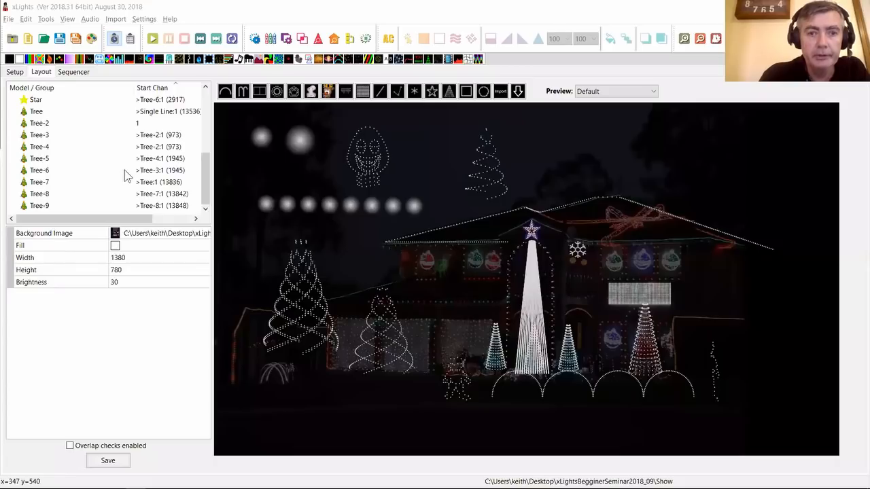
- Starting from Tree-5, make all models' start channels not overlapping and dismiss the resulting message
{"action": "left_click", "coordinate": [169, 170]}
{"action": "left_click", "coordinate": [165, 158]}
{"action": "left_click", "coordinate": [166, 168]}
{"action": "left_click", "coordinate": [166, 159]}
{"action": "right_click", "coordinate": [150, 158]}
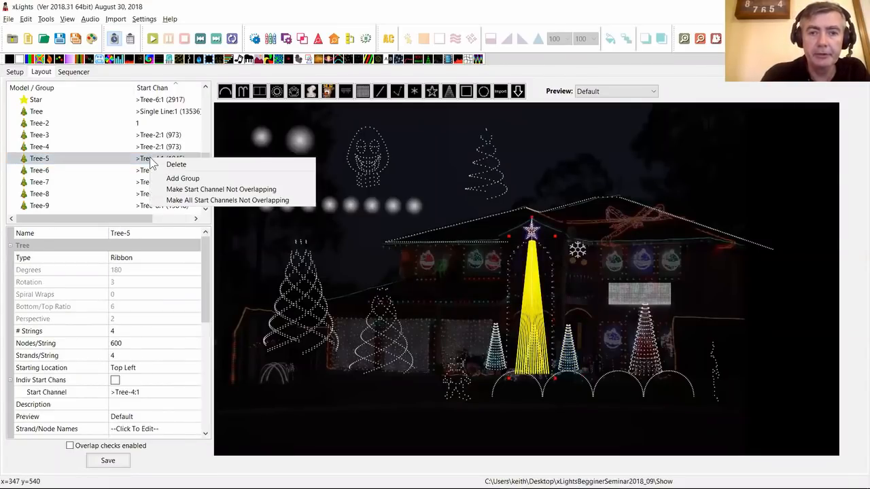
{"action": "left_click", "coordinate": [203, 202]}
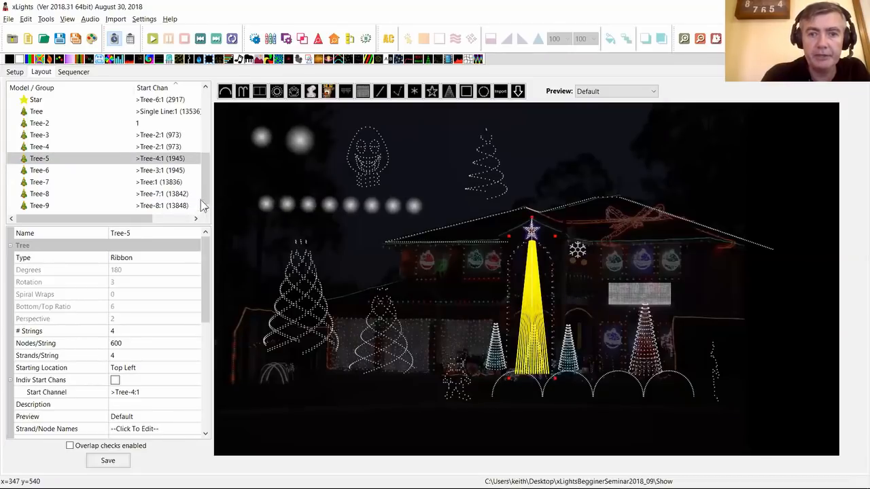
{"action": "left_click", "coordinate": [514, 258]}
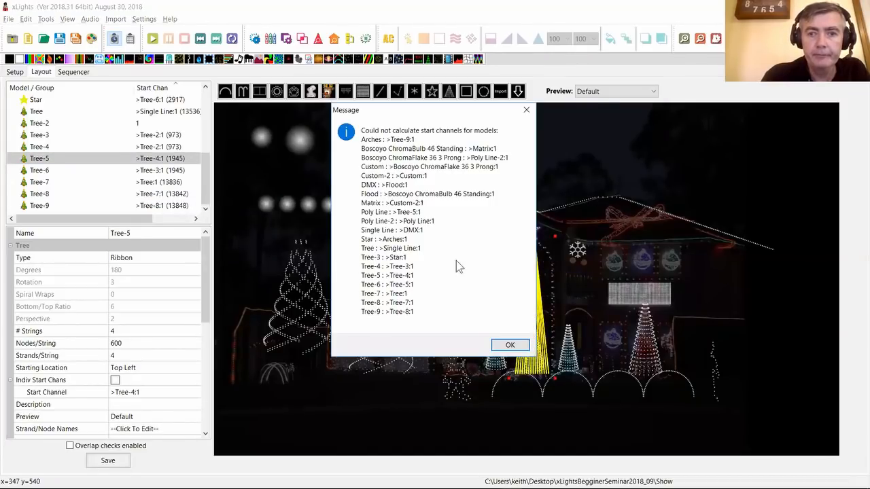
{"action": "left_click", "coordinate": [508, 346]}
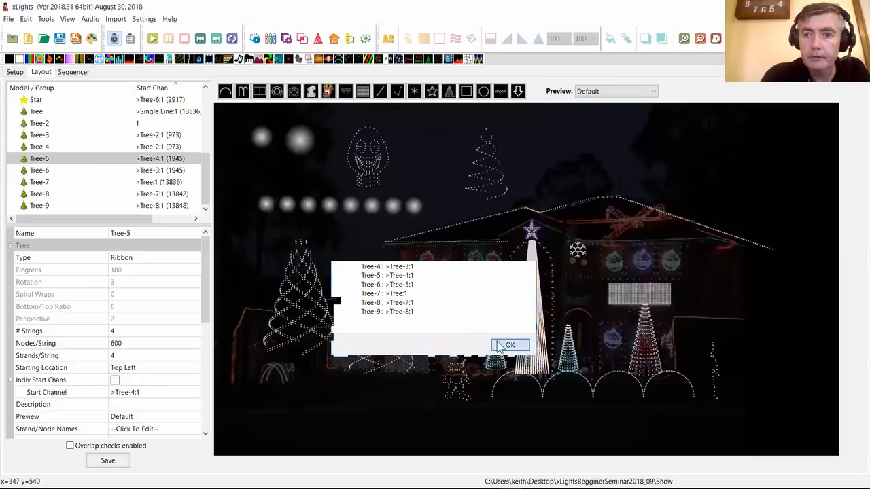
- Make the start channel of Tree-5 alone not overlapping
{"action": "right_click", "coordinate": [144, 160]}
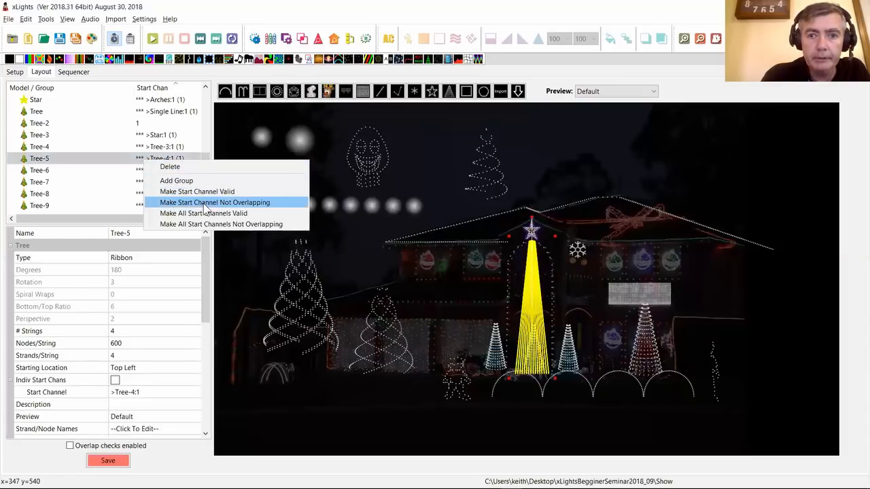
{"action": "left_click", "coordinate": [206, 203]}
{"action": "left_click", "coordinate": [527, 261]}
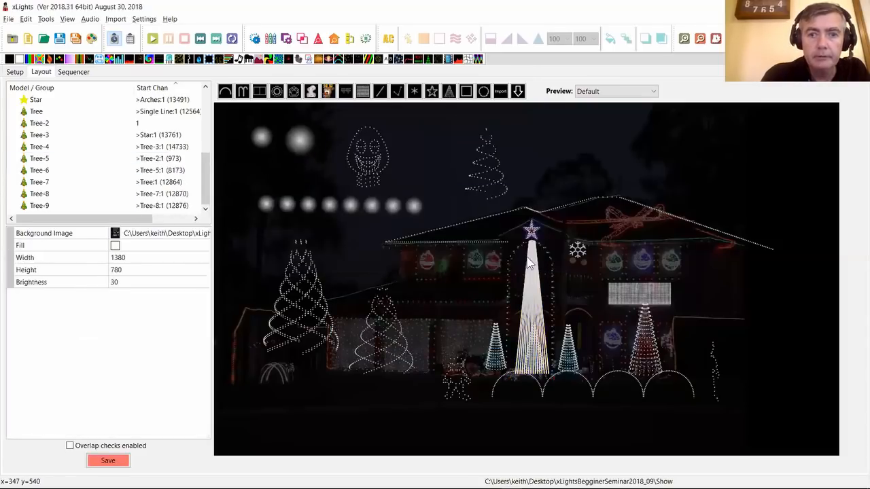
- Sort the model list by ascending start channel, narrow the name column to expose the end channels, review the ranges and save the layout
{"action": "left_click_drag", "start_coordinate": [209, 176], "coordinate": [207, 112]}
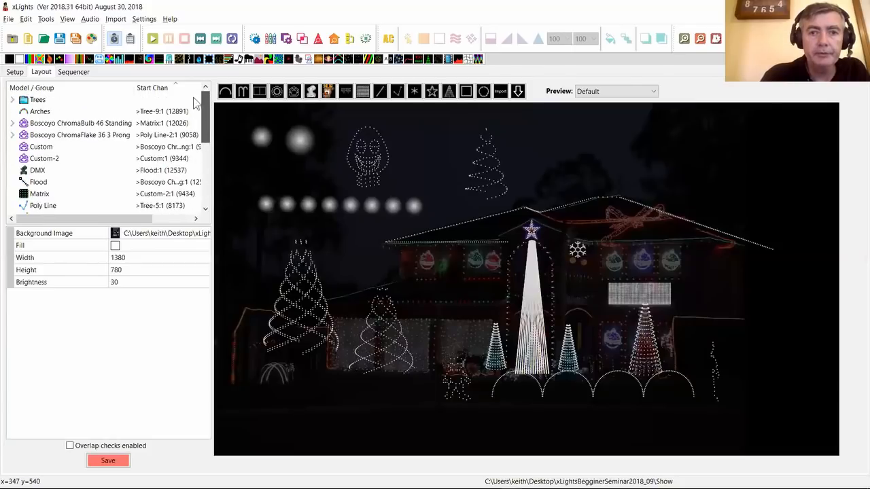
{"action": "left_click", "coordinate": [166, 89]}
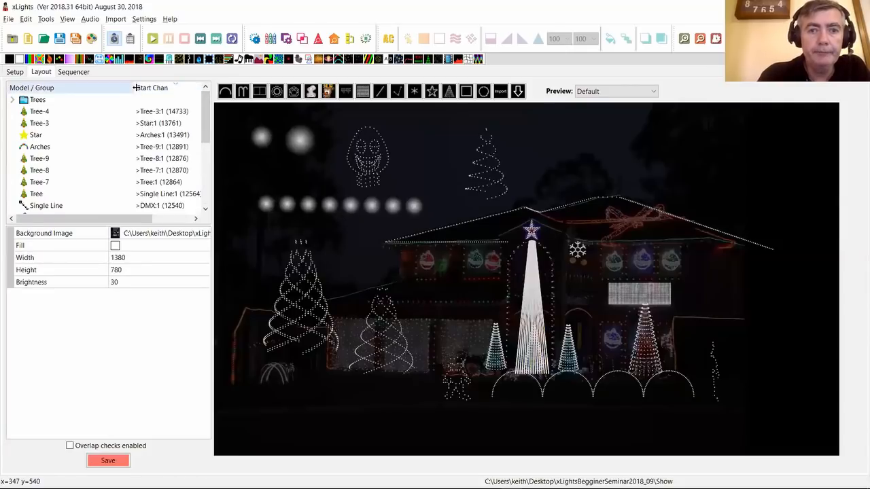
{"action": "left_click_drag", "start_coordinate": [133, 88], "coordinate": [84, 87]}
{"action": "left_click", "coordinate": [151, 186]}
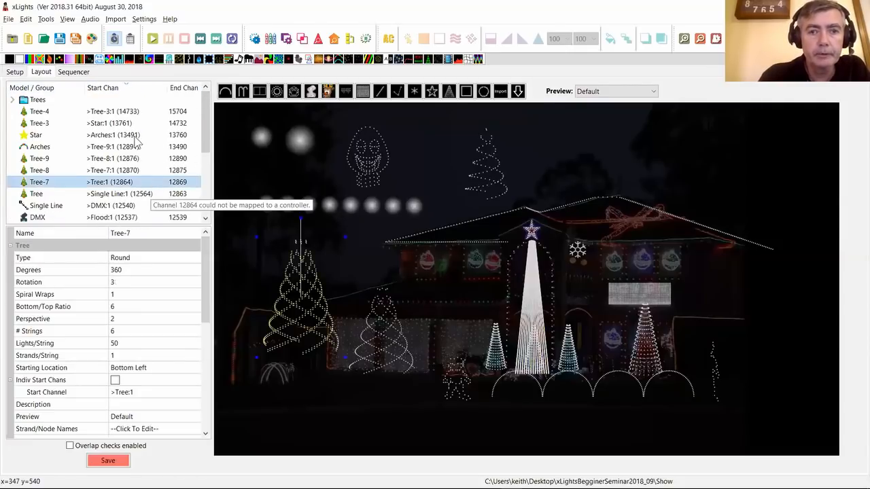
{"action": "left_click", "coordinate": [115, 91]}
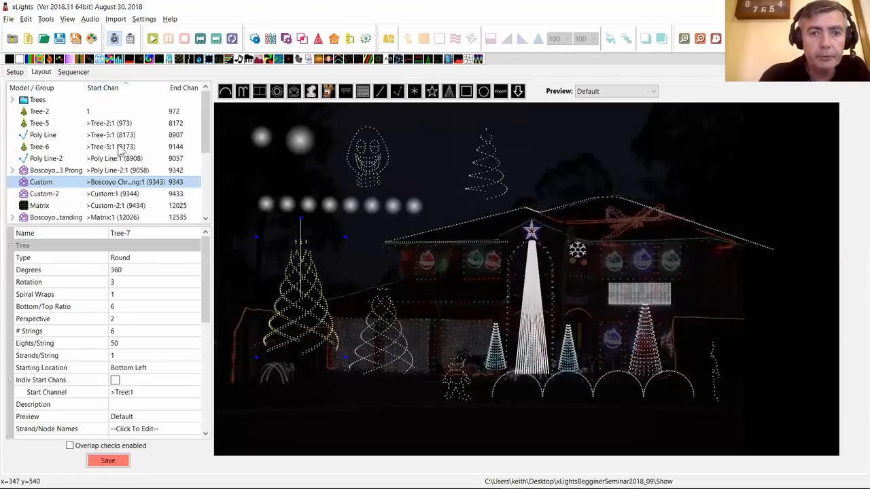
{"action": "scroll", "coordinate": [121, 151], "scroll_direction": "down", "scroll_amount": 4}
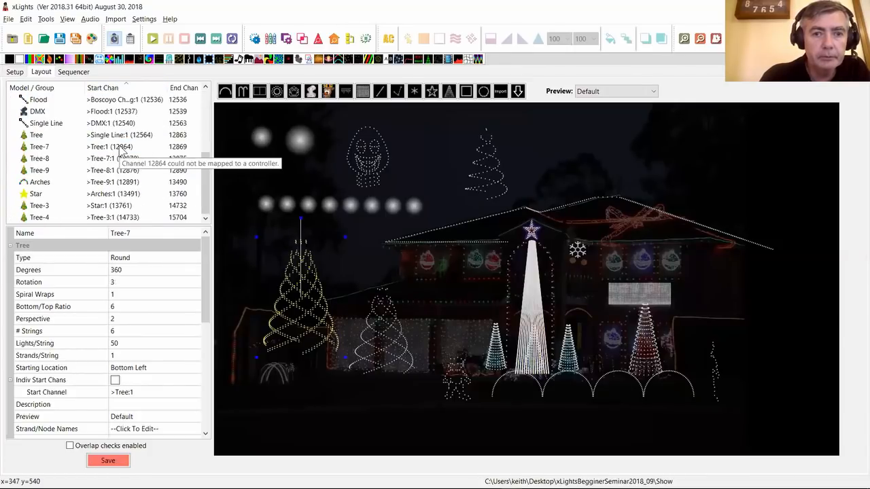
{"action": "scroll", "coordinate": [120, 150], "scroll_direction": "up", "scroll_amount": 2}
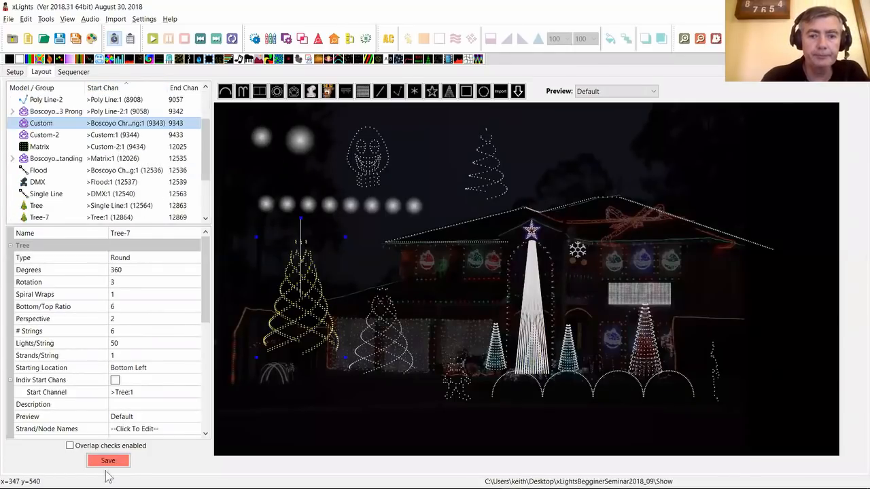
{"action": "left_click", "coordinate": [108, 462]}
- Add all remaining available models, including DMX, Flood, Single Line, Tree and Tree-7 to Tree-9, to the sequencer's Master View
{"action": "left_click", "coordinate": [72, 72]}
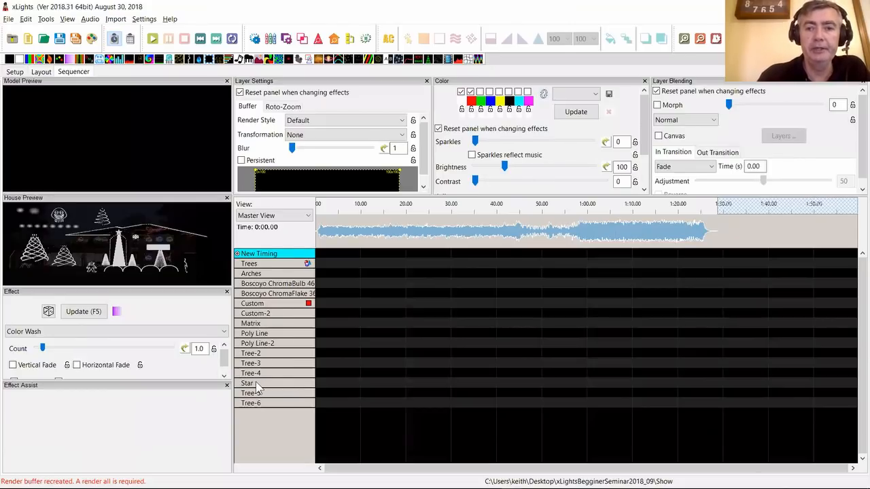
{"action": "right_click", "coordinate": [295, 333]}
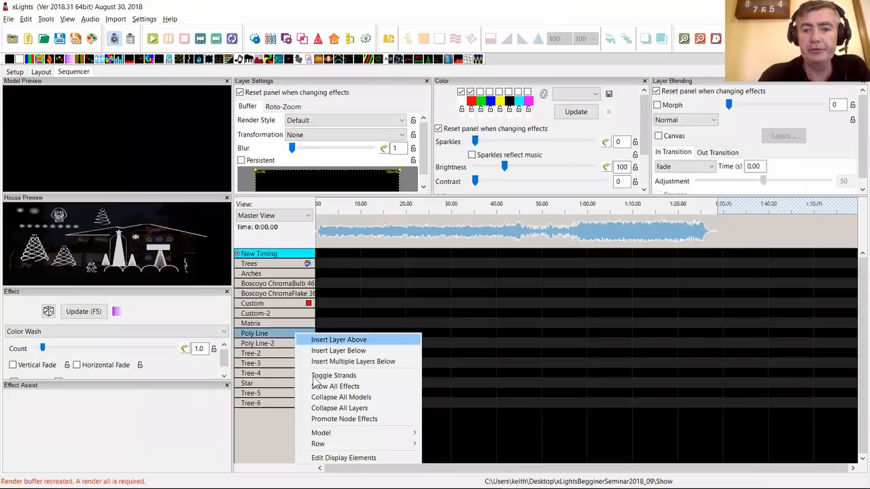
{"action": "left_click", "coordinate": [344, 458]}
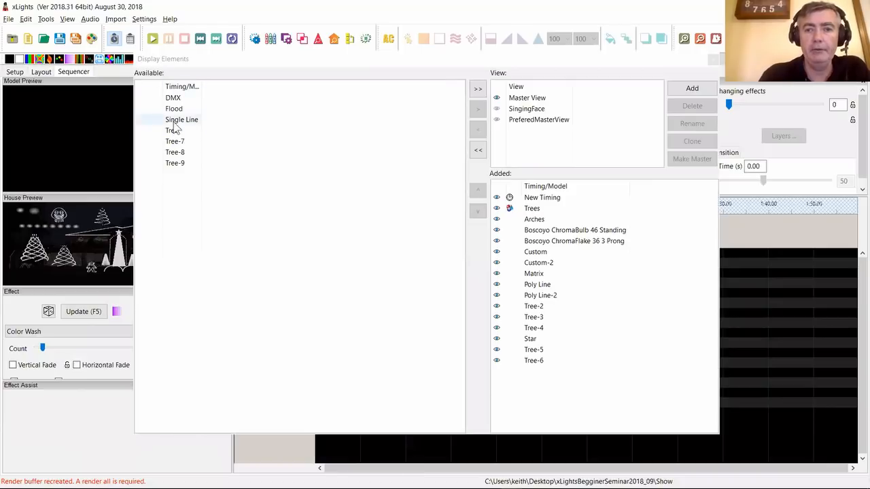
{"action": "left_click", "coordinate": [172, 98]}
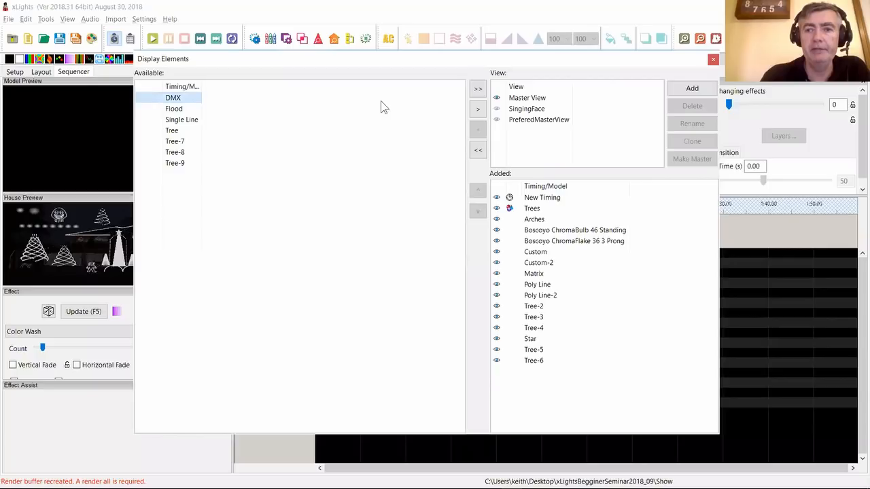
{"action": "left_click", "coordinate": [478, 89]}
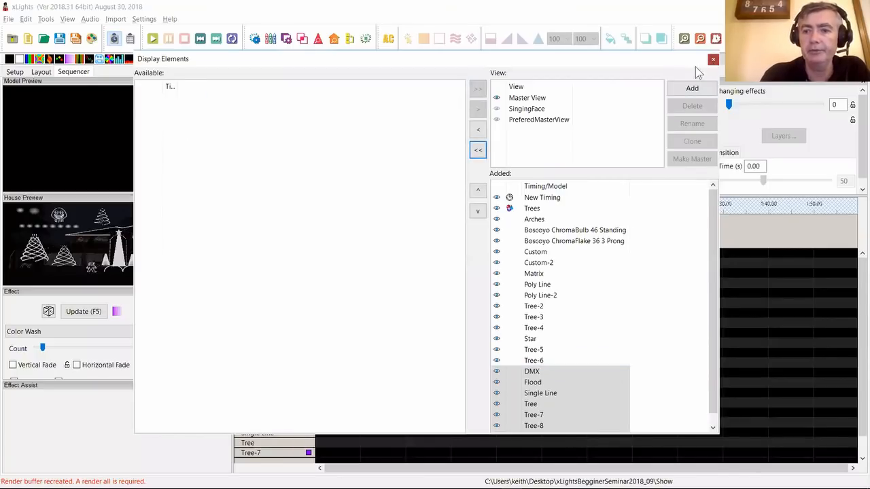
{"action": "left_click", "coordinate": [712, 59]}
{"action": "left_click", "coordinate": [407, 332]}
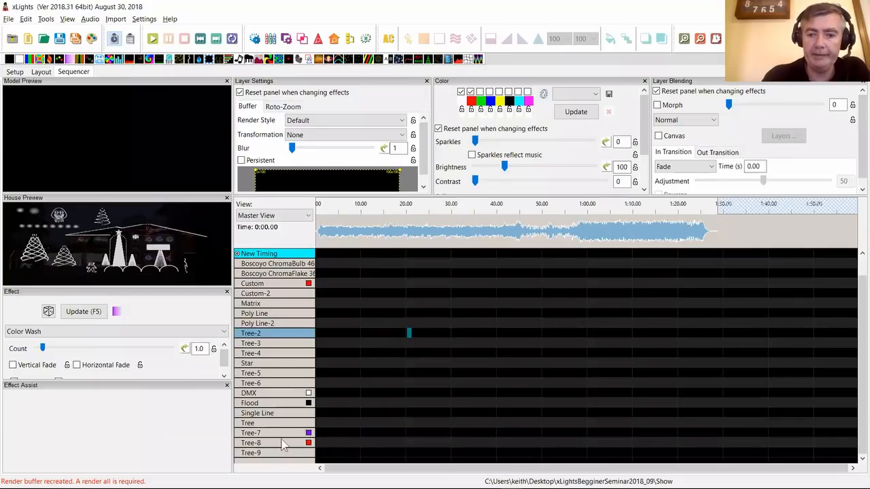
{"action": "scroll", "coordinate": [277, 426], "scroll_direction": "up", "scroll_amount": 1}
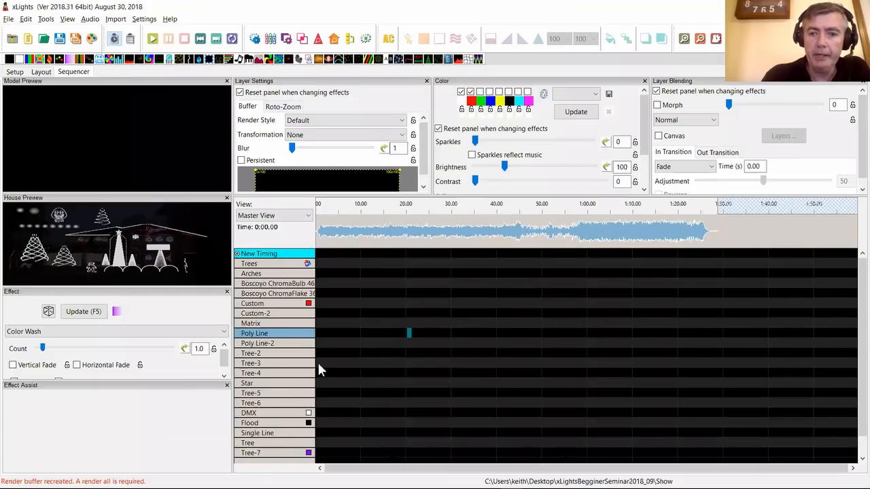
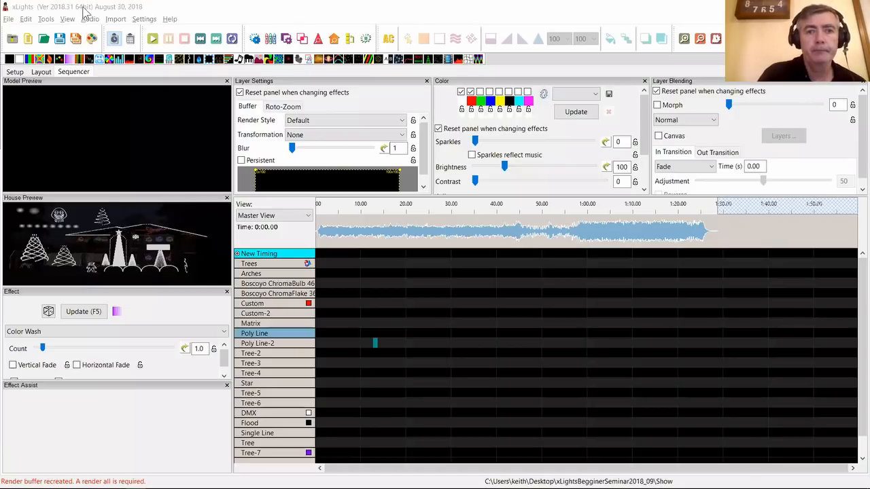
- Show the sequencer's SingingFace view and return to the Master View
{"action": "left_click", "coordinate": [75, 72]}
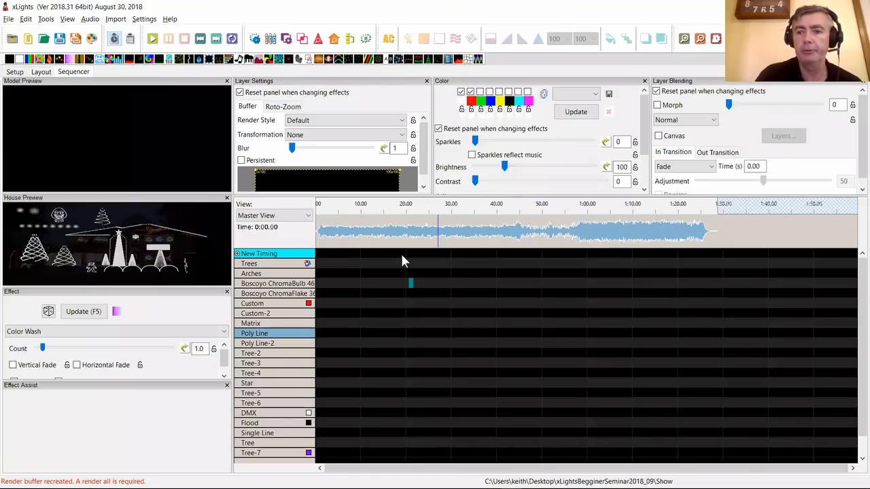
{"action": "left_click", "coordinate": [272, 217]}
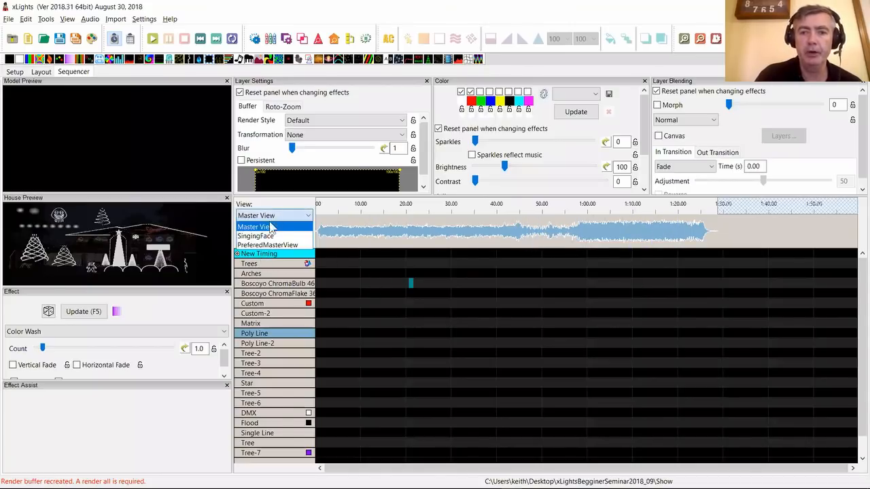
{"action": "left_click", "coordinate": [268, 237]}
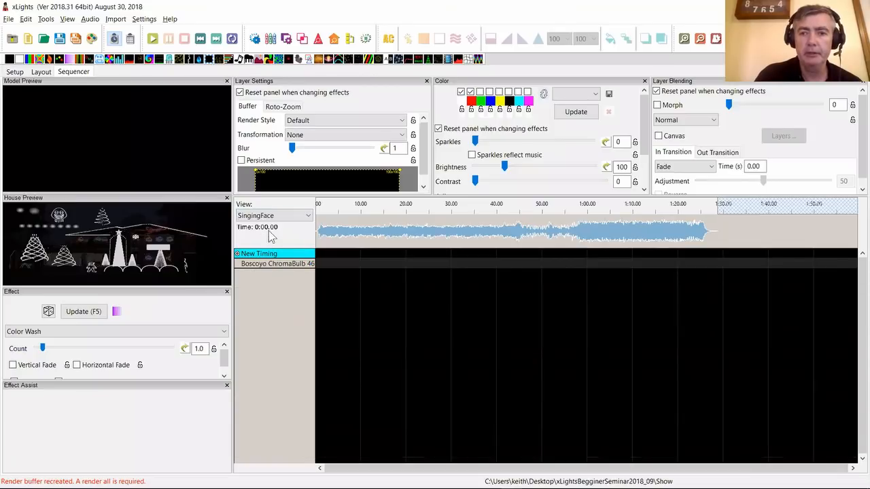
{"action": "left_click", "coordinate": [272, 216]}
{"action": "left_click", "coordinate": [270, 226]}
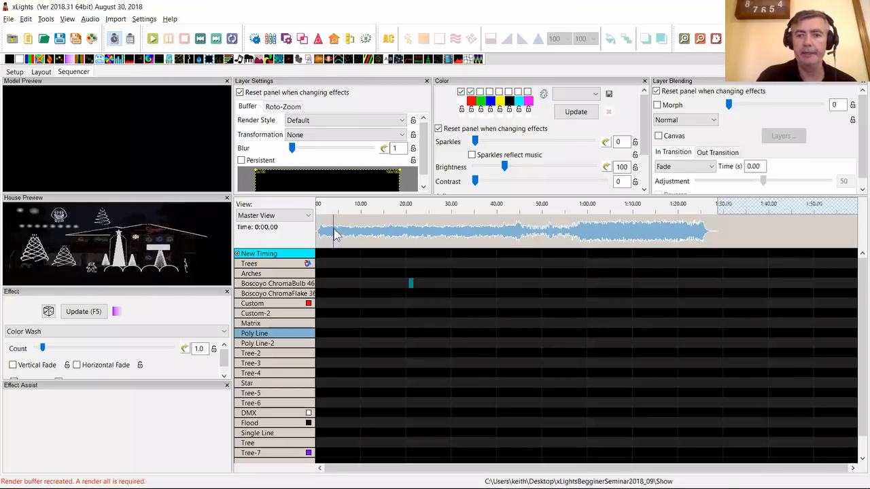
- Play the song from near its start, add timing marks at about 5, 7.3, 9, 10.7 and 12.3 s, and stop playback
{"action": "left_click", "coordinate": [331, 208]}
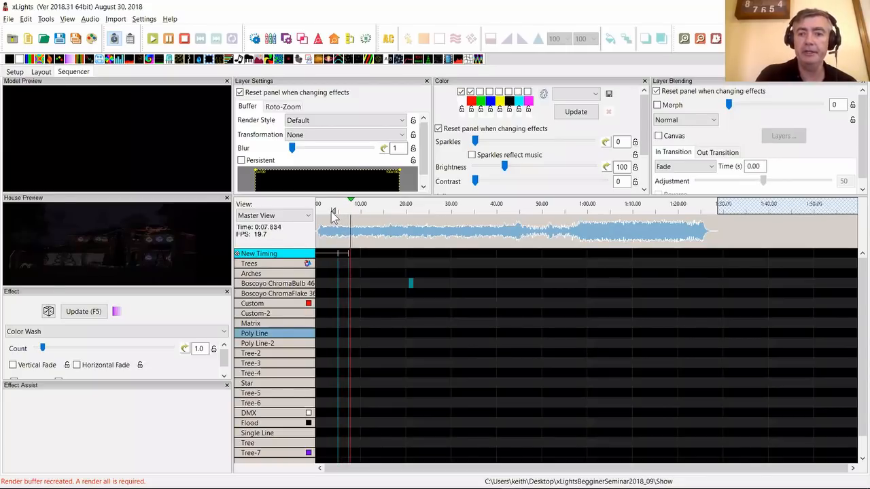
{"action": "key", "text": "t"}
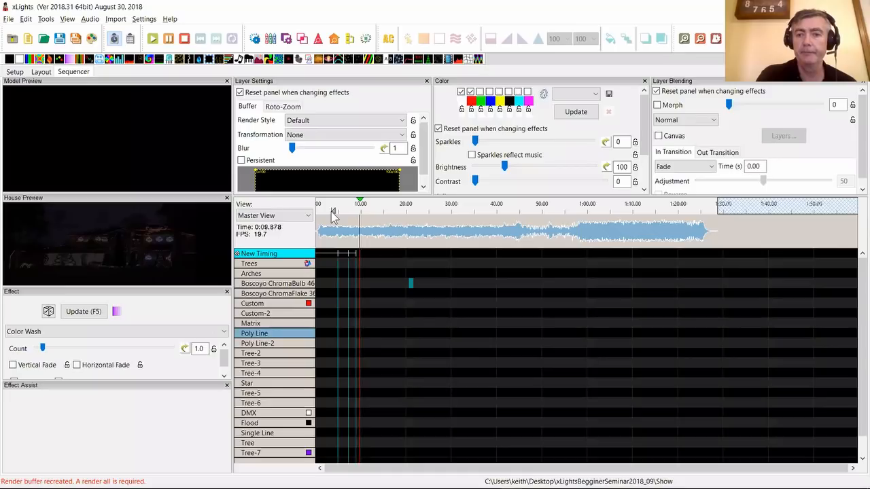
{"action": "key", "text": "t"}
{"action": "key", "text": "t"}
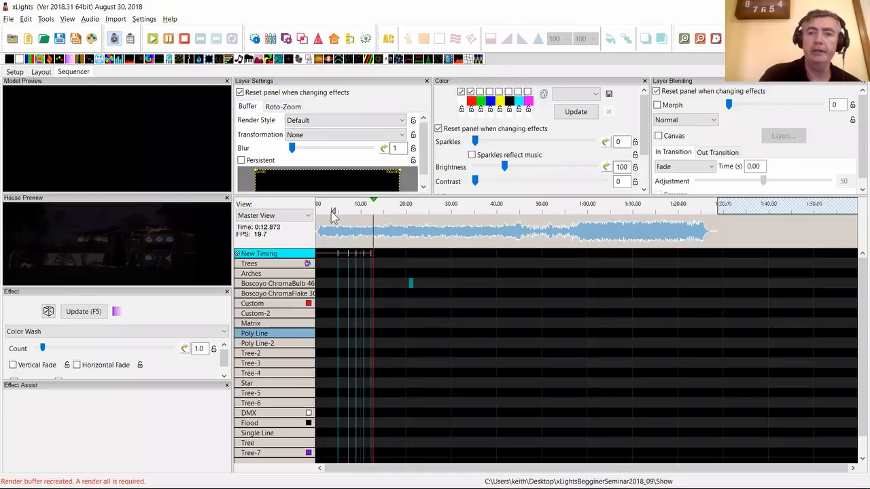
{"action": "left_click", "coordinate": [186, 40]}
- Shift the last two marks of the New Timing track to about 12.6 s and 11.4 s
{"action": "left_click", "coordinate": [368, 230]}
{"action": "scroll", "coordinate": [408, 265], "scroll_direction": "up", "scroll_amount": 4}
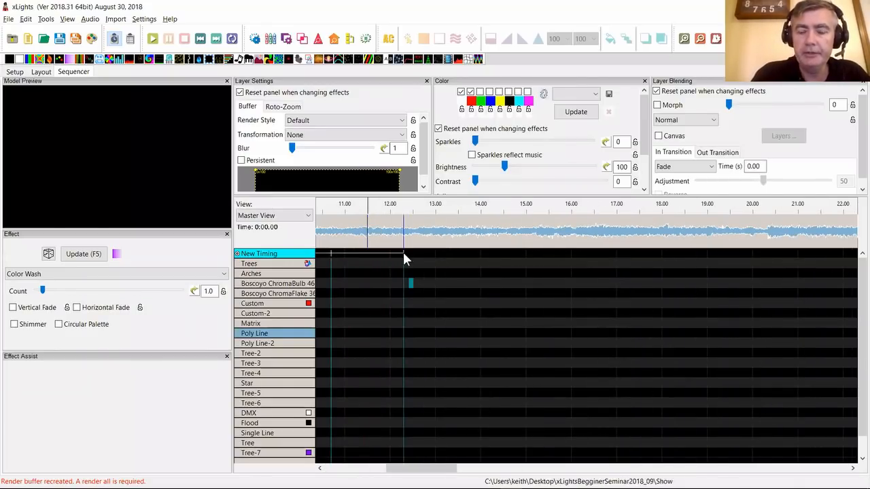
{"action": "left_click_drag", "start_coordinate": [401, 253], "coordinate": [418, 253]}
{"action": "left_click_drag", "start_coordinate": [330, 254], "coordinate": [364, 255]}
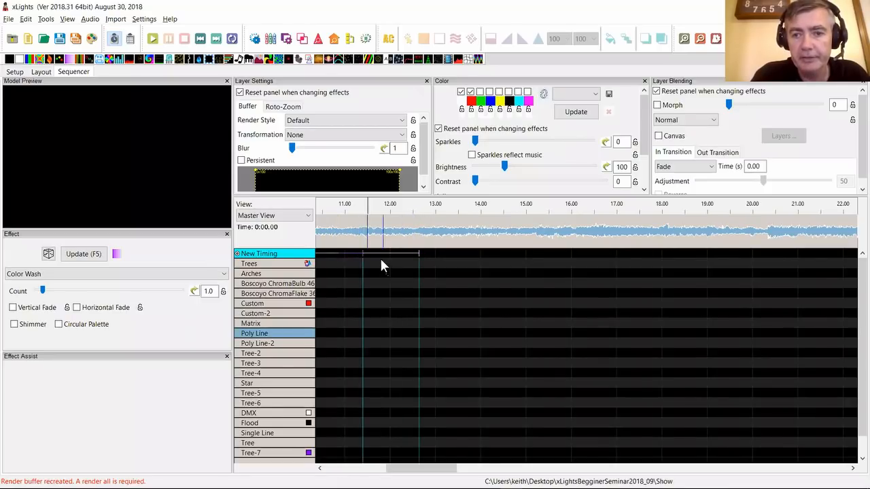
- Align the 7.3 s mark of the New Timing track with the waveform feature at about 7.65 s
{"action": "left_click", "coordinate": [380, 263]}
{"action": "left_click_drag", "start_coordinate": [404, 468], "coordinate": [371, 472]}
{"action": "left_click", "coordinate": [379, 254]}
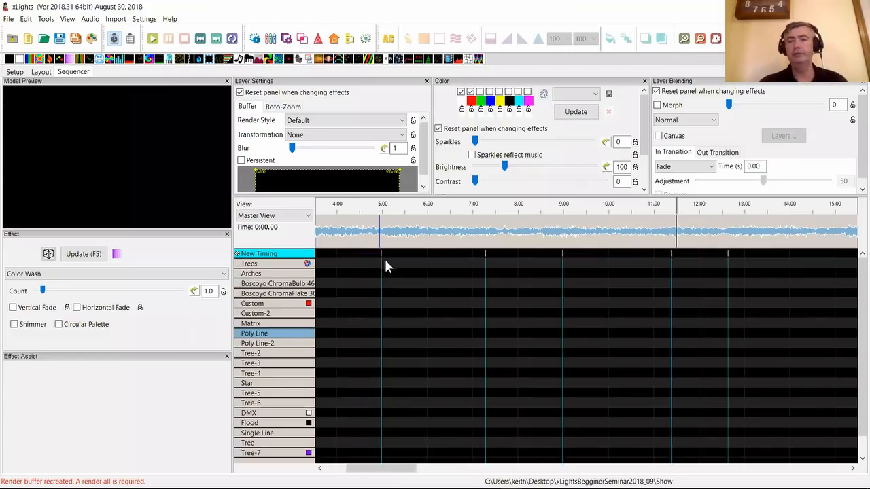
{"action": "scroll", "coordinate": [506, 246], "scroll_direction": "up", "scroll_amount": 1}
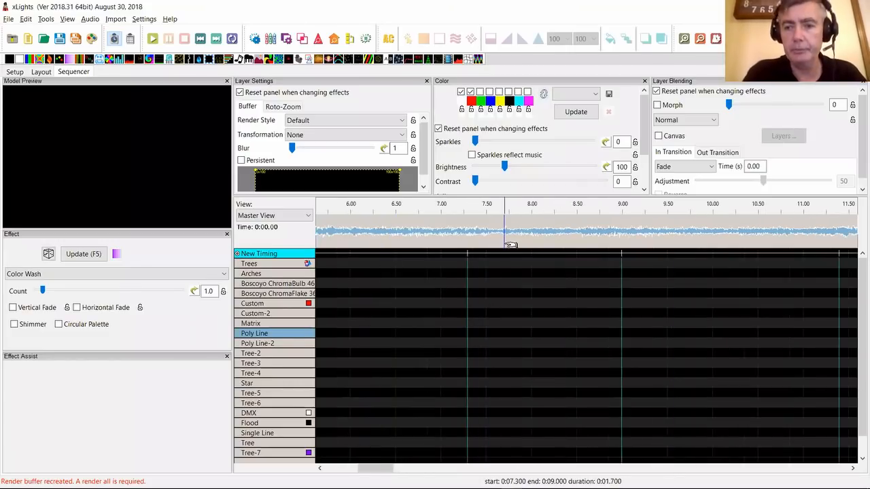
{"action": "scroll", "coordinate": [512, 241], "scroll_direction": "up", "scroll_amount": 1}
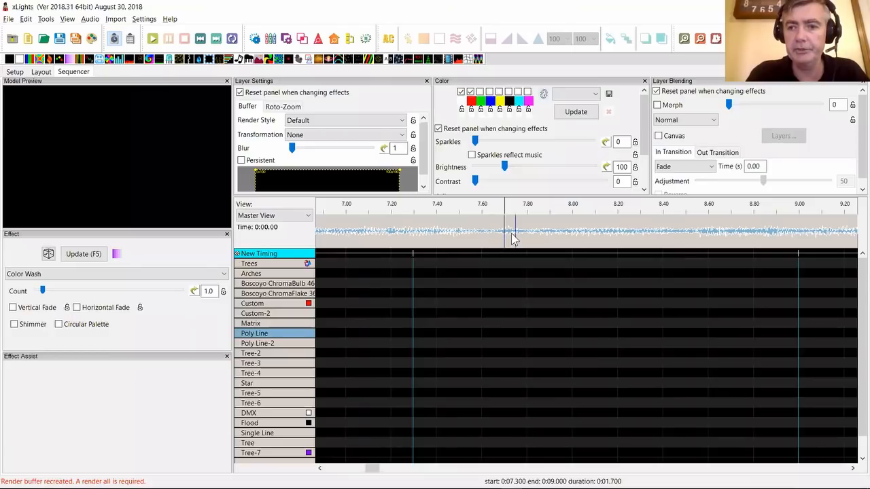
{"action": "scroll", "coordinate": [509, 238], "scroll_direction": "down", "scroll_amount": 1}
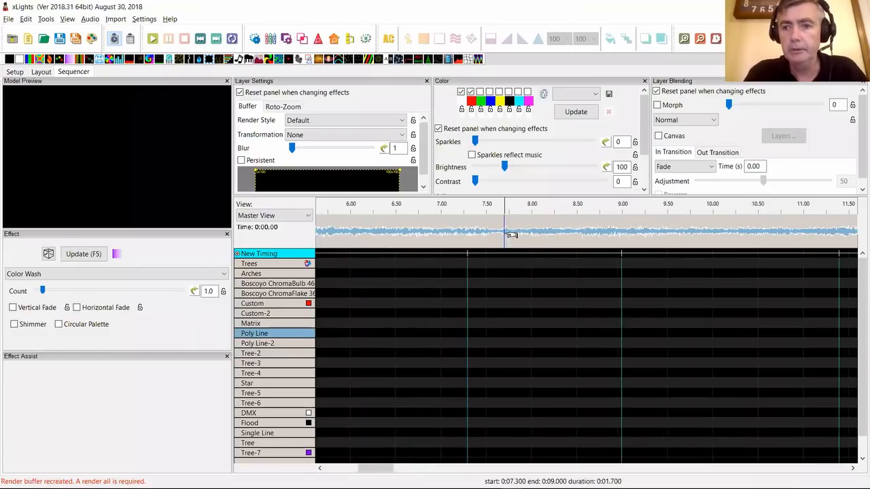
{"action": "left_click_drag", "start_coordinate": [468, 253], "coordinate": [503, 253]}
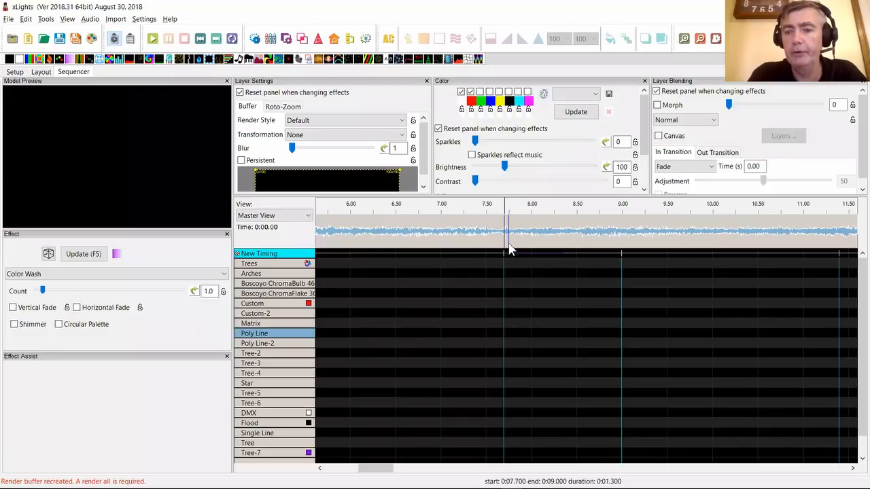
{"action": "scroll", "coordinate": [510, 243], "scroll_direction": "up", "scroll_amount": 2}
{"action": "left_click", "coordinate": [495, 250]}
{"action": "left_click_drag", "start_coordinate": [495, 253], "coordinate": [485, 251]}
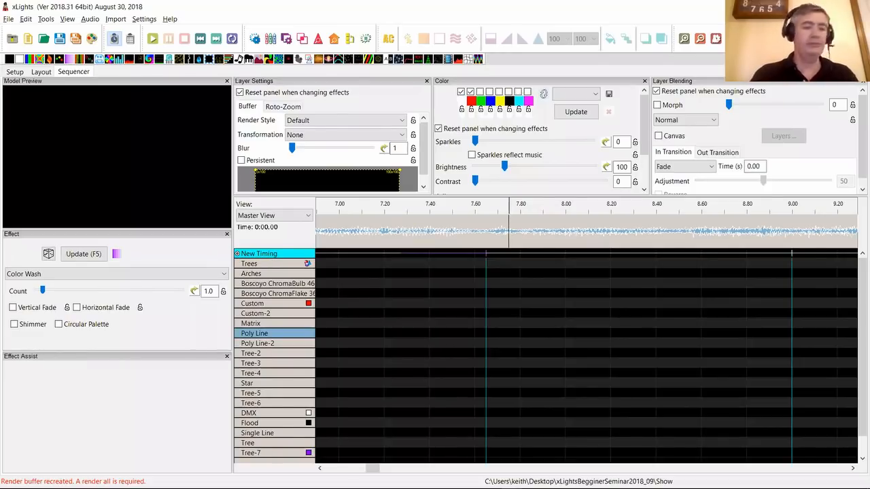
- Switch to the web browser and show the QM Vamp Plugins installers on the xLights downloads page
{"action": "key", "text": "alt+Tab"}
{"action": "key", "text": "alt+Tab"}
{"action": "key", "text": "alt+Tab"}
{"action": "key", "text": "alt+Tab"}
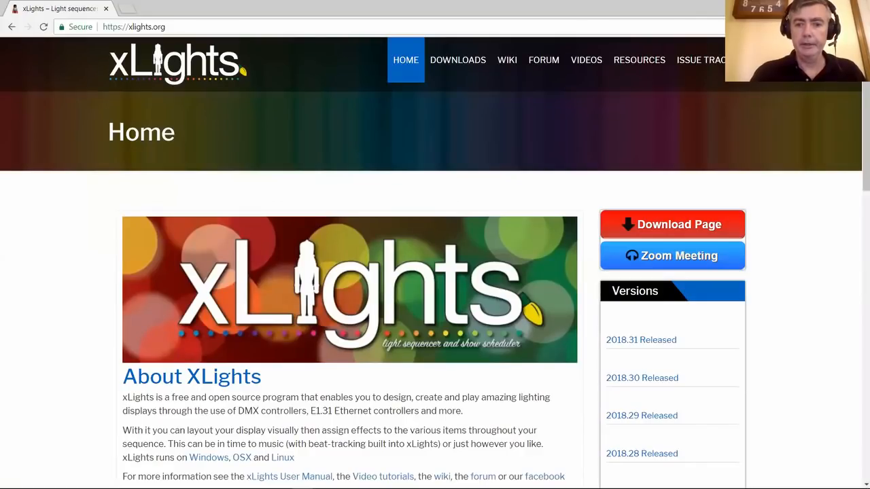
{"action": "left_click", "coordinate": [656, 227]}
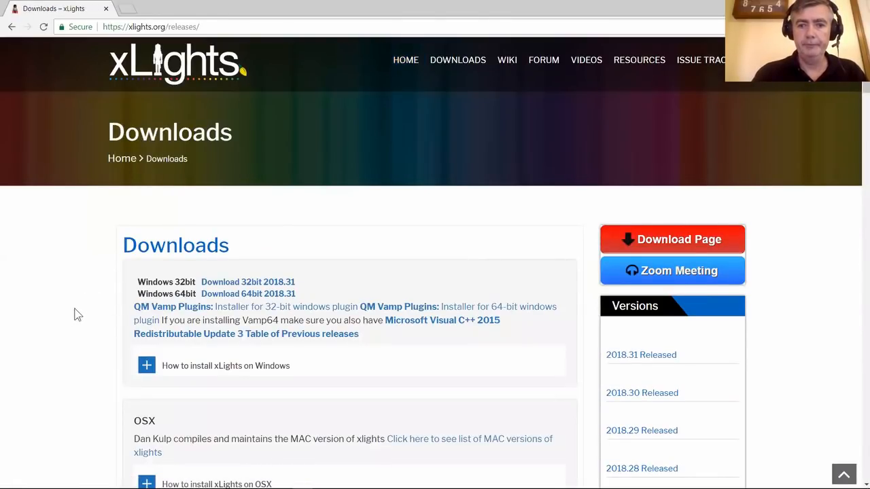
{"action": "scroll", "coordinate": [80, 309], "scroll_direction": "down", "scroll_amount": 1}
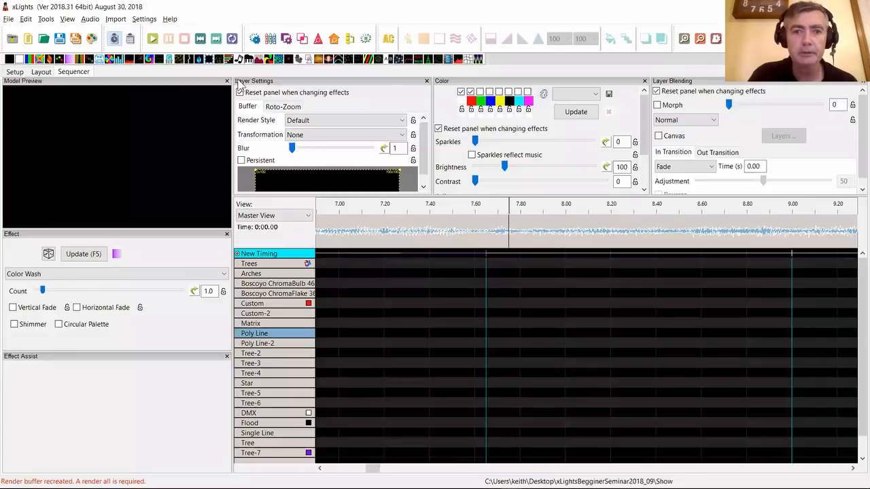
- Look over xLights' tool commands, recheck the downloads page in the browser and return to xLights
{"action": "left_click", "coordinate": [45, 19]}
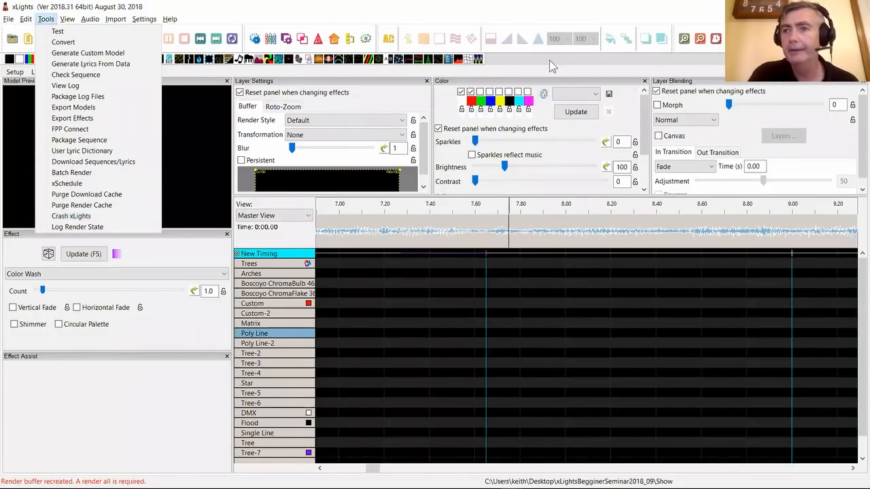
{"action": "left_click", "coordinate": [615, 36]}
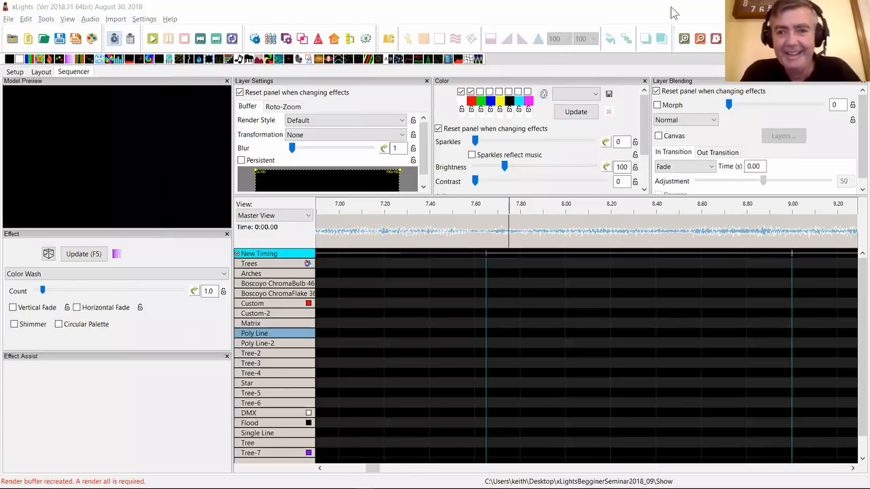
{"action": "key", "text": "alt+Tab"}
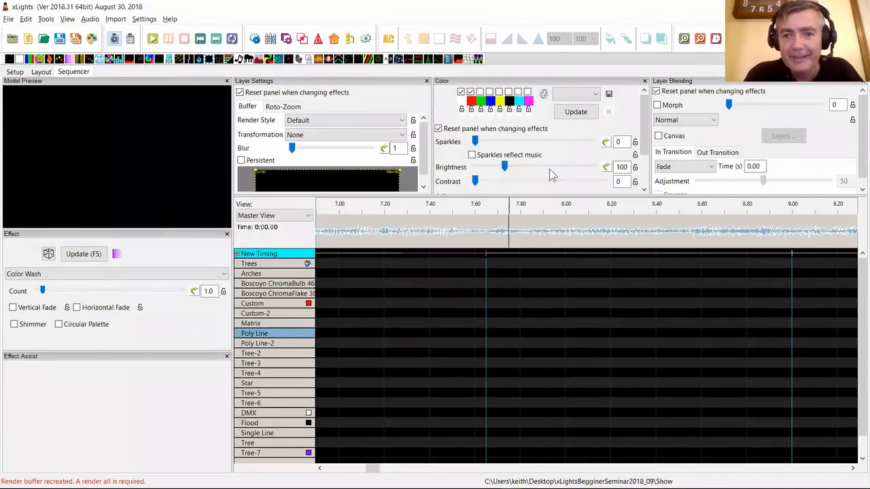
{"action": "key", "text": "alt+Tab"}
{"action": "key", "text": "alt+Tab"}
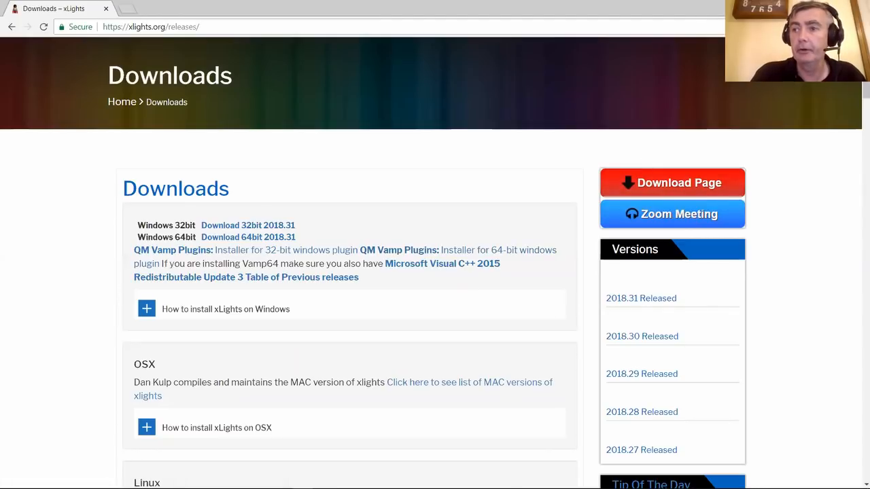
{"action": "key", "text": "alt+Tab"}
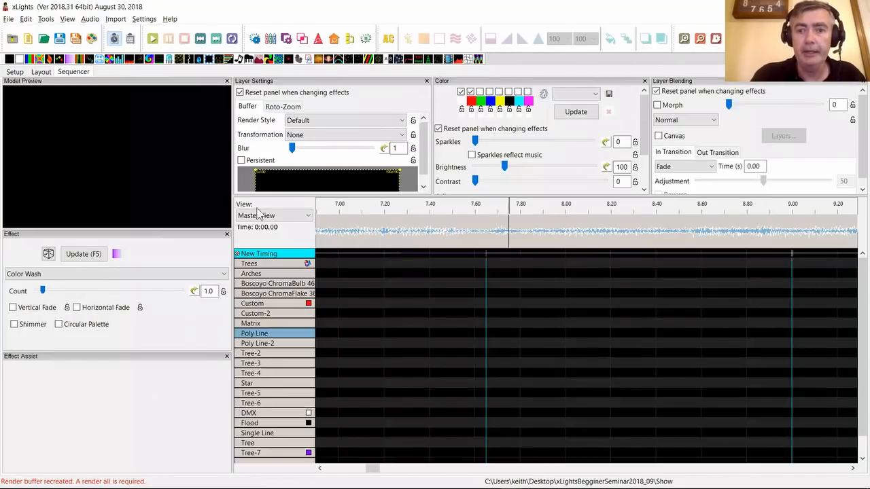
- Add a timing track named Bars in the sequence settings, using Bar and Beat Tracker: Bars with 4 beats per bar
{"action": "right_click", "coordinate": [265, 254]}
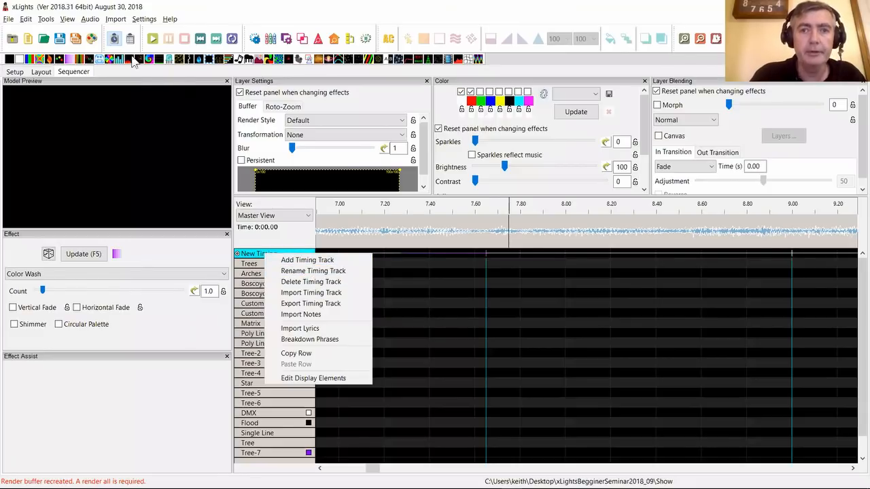
{"action": "left_click", "coordinate": [144, 19]}
{"action": "left_click", "coordinate": [158, 32]}
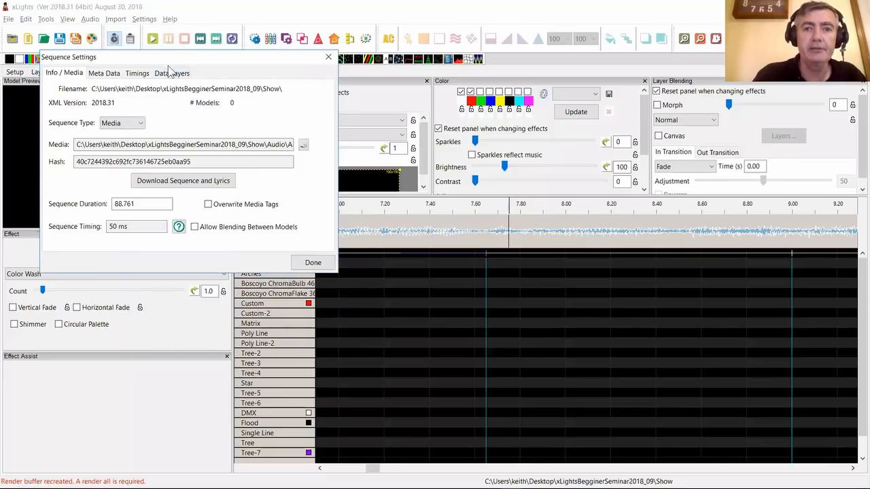
{"action": "left_click", "coordinate": [142, 74]}
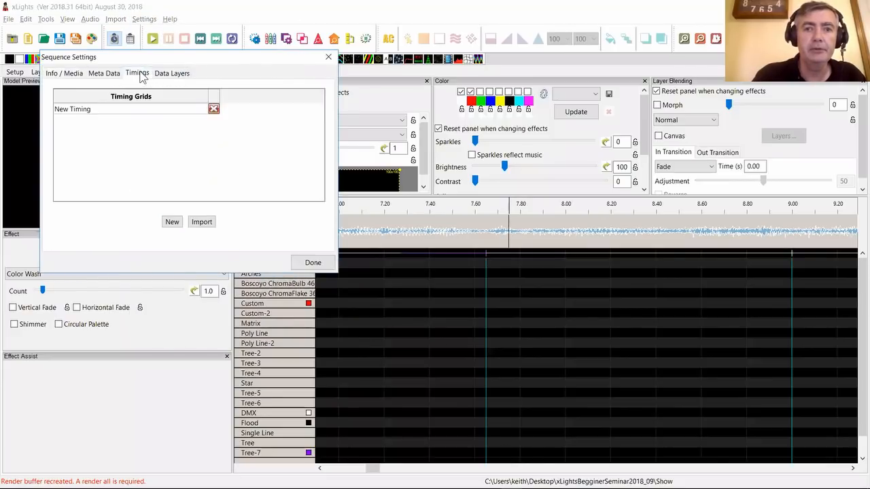
{"action": "left_click", "coordinate": [172, 222]}
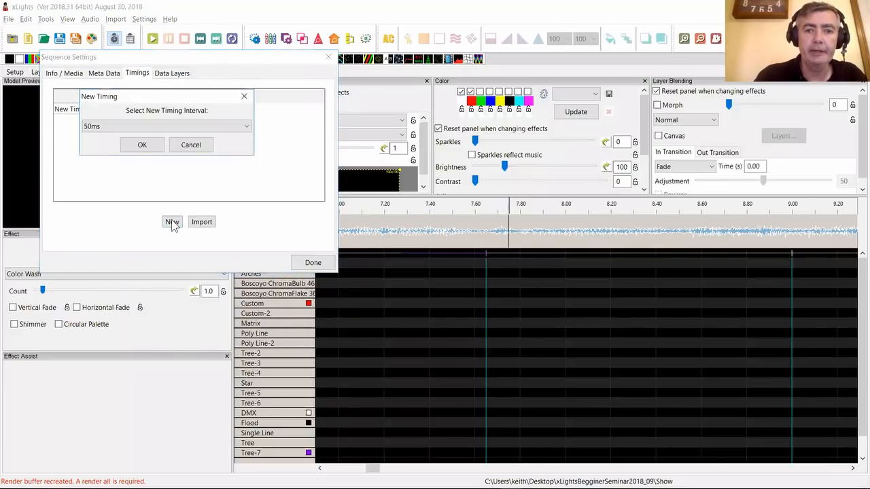
{"action": "left_click", "coordinate": [240, 127]}
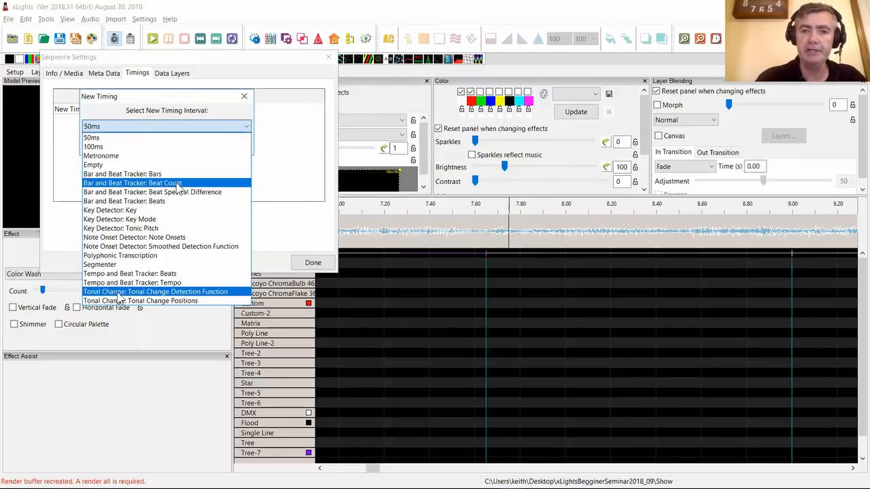
{"action": "left_click", "coordinate": [143, 175]}
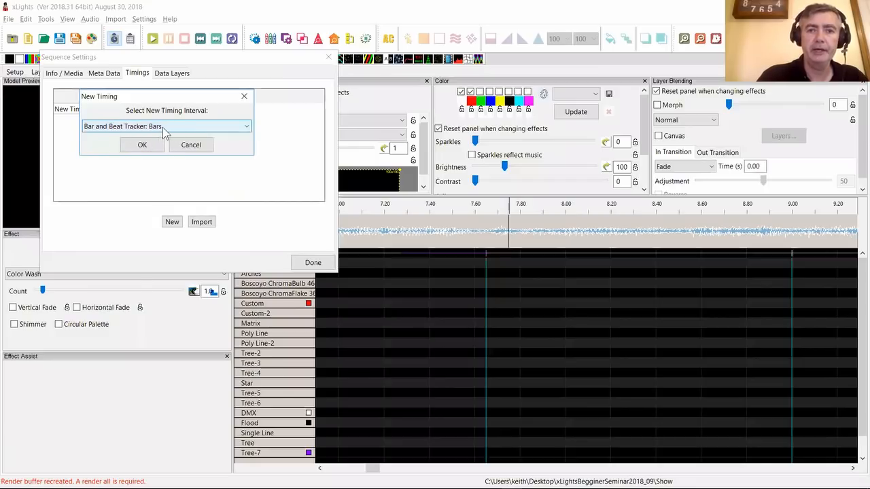
{"action": "left_click", "coordinate": [148, 147]}
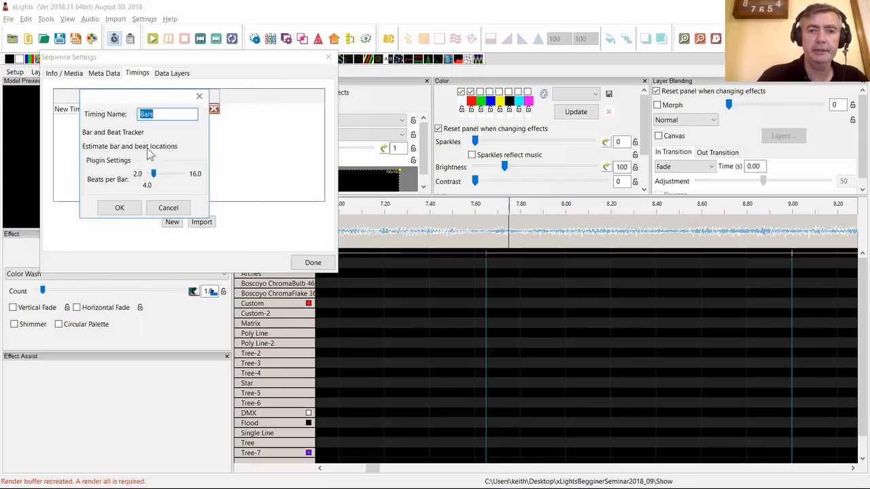
{"action": "left_click", "coordinate": [119, 208]}
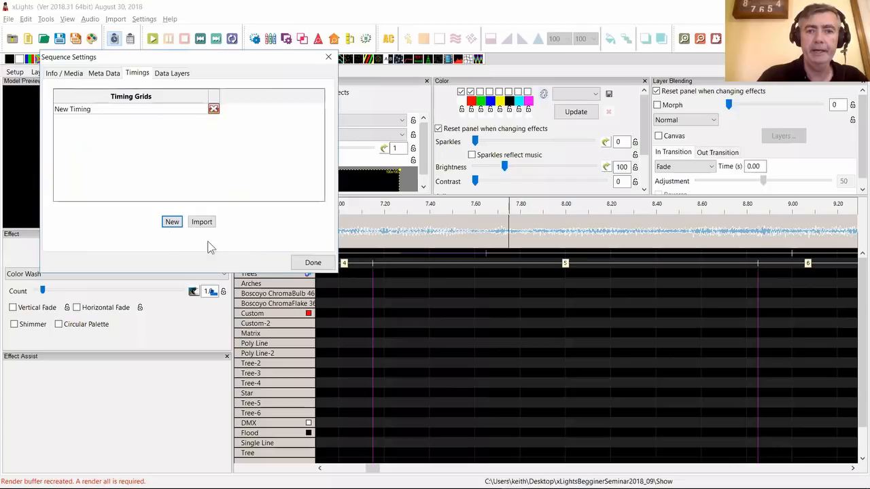
{"action": "left_click", "coordinate": [313, 262]}
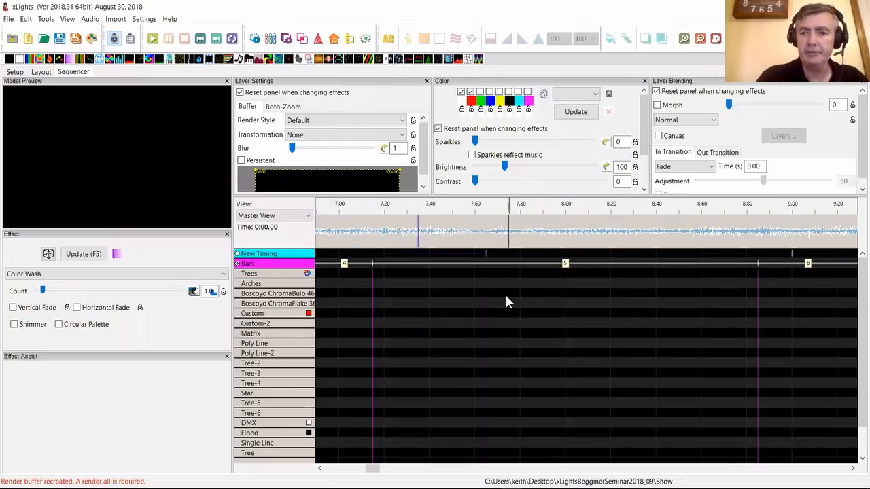
- Examine how the bar marks line up with the waveform, both close up and over the first minute of the song
{"action": "left_click", "coordinate": [521, 303]}
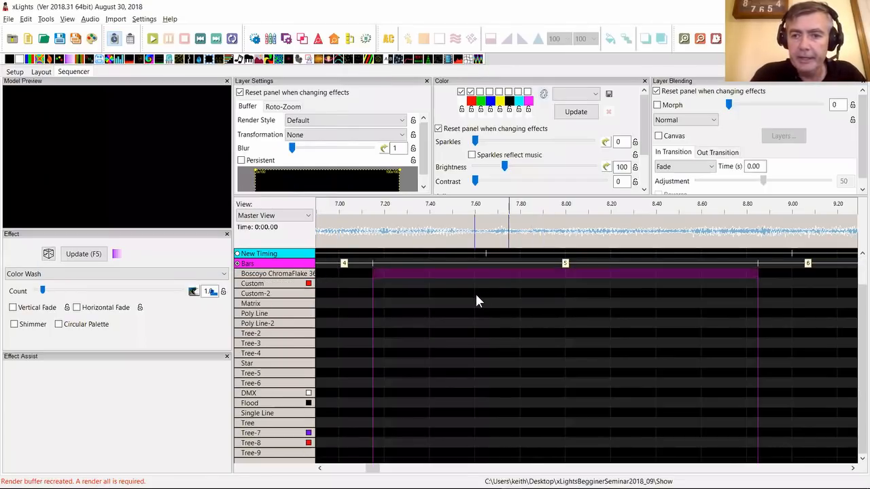
{"action": "scroll", "coordinate": [475, 296], "scroll_direction": "up", "scroll_amount": 1}
{"action": "scroll", "coordinate": [476, 296], "scroll_direction": "down", "scroll_amount": 3}
{"action": "scroll", "coordinate": [475, 297], "scroll_direction": "down", "scroll_amount": 2}
{"action": "scroll", "coordinate": [472, 295], "scroll_direction": "up", "scroll_amount": 1}
{"action": "scroll", "coordinate": [468, 289], "scroll_direction": "down", "scroll_amount": 2}
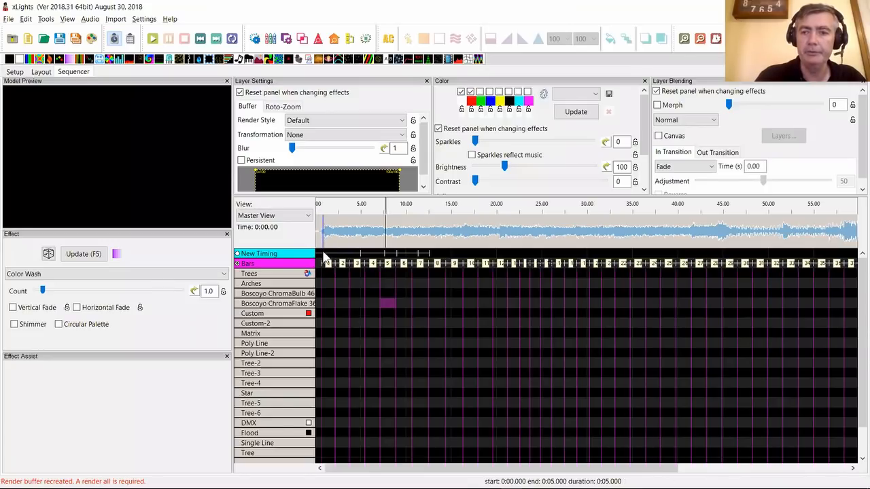
{"action": "mouse_move", "coordinate": [522, 468]}
{"action": "left_mouse_down"}
{"action": "mouse_move", "coordinate": [695, 466]}
{"action": "mouse_move", "coordinate": [510, 470]}
{"action": "left_mouse_up"}
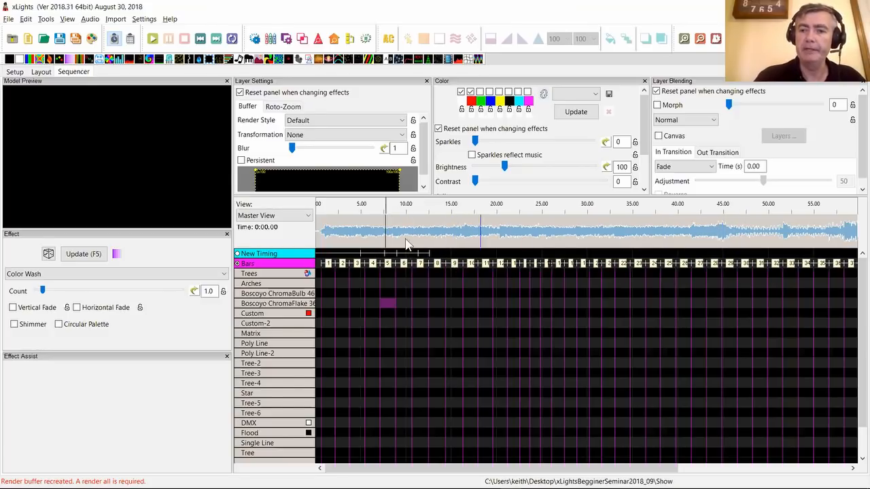
- Make New Timing the active timing track and replay a waveform section about 2.35 s long starting near 0:51
{"action": "left_click", "coordinate": [237, 254]}
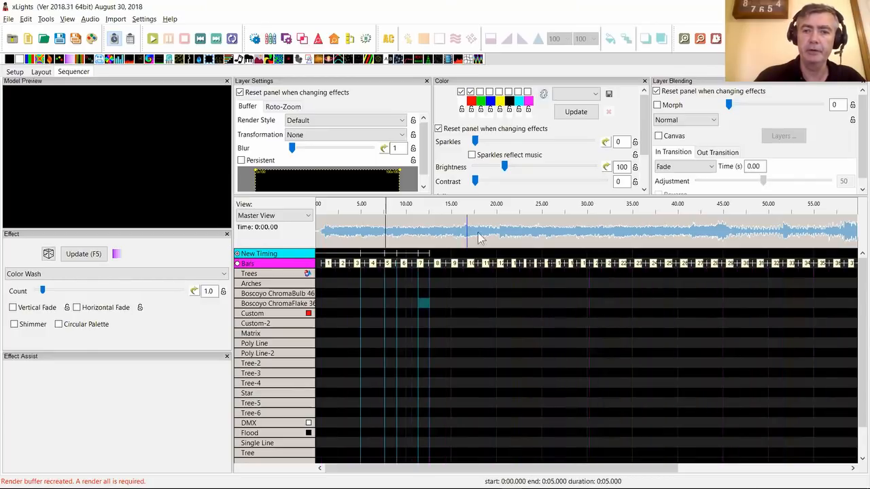
{"action": "left_click", "coordinate": [783, 238]}
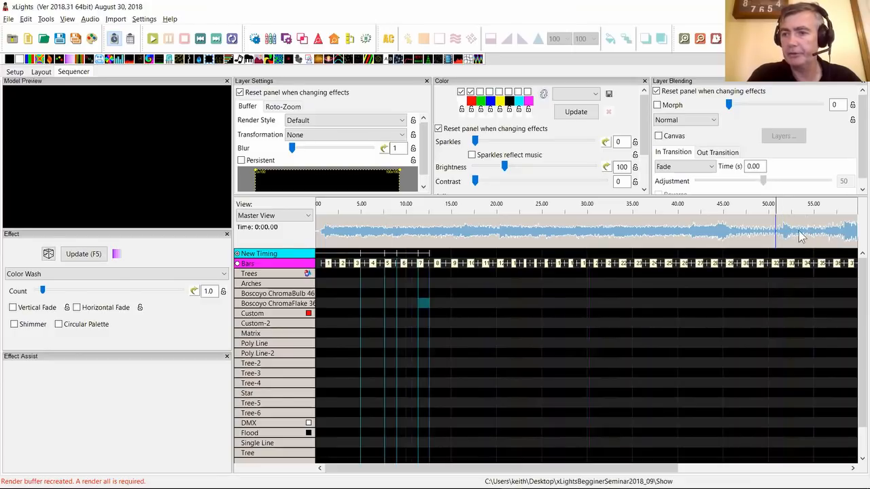
{"action": "left_click_drag", "start_coordinate": [775, 235], "coordinate": [797, 237]}
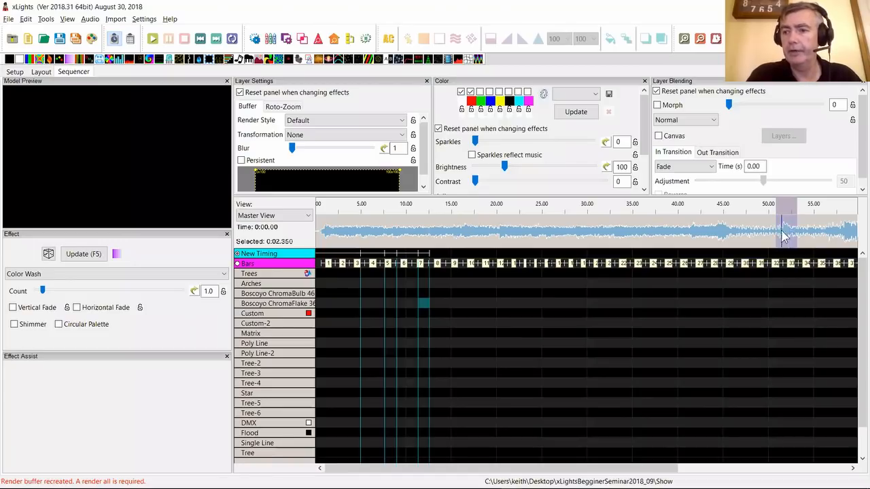
{"action": "left_click", "coordinate": [232, 39]}
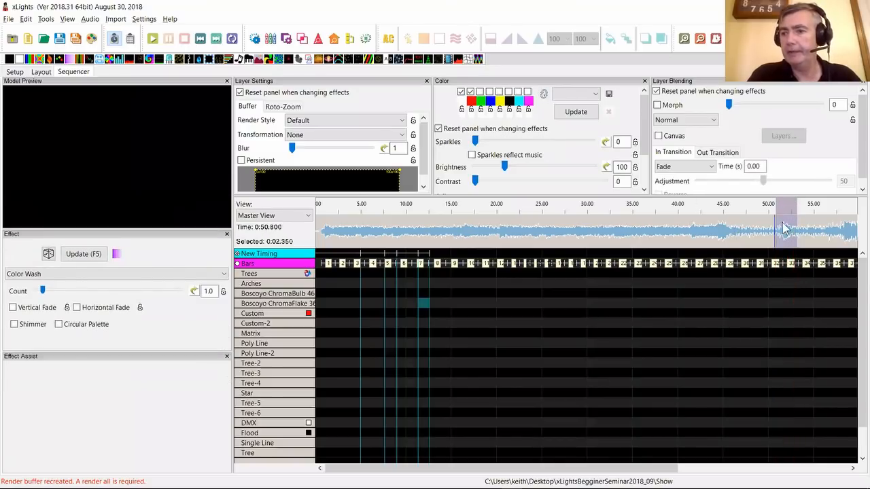
- Add a timing mark to New Timing at 0:51.650, where the waveform's volume rises after the quiet passage
{"action": "left_click", "coordinate": [783, 226]}
{"action": "scroll", "coordinate": [784, 225], "scroll_direction": "up", "scroll_amount": 2}
{"action": "scroll", "coordinate": [789, 227], "scroll_direction": "up", "scroll_amount": 1}
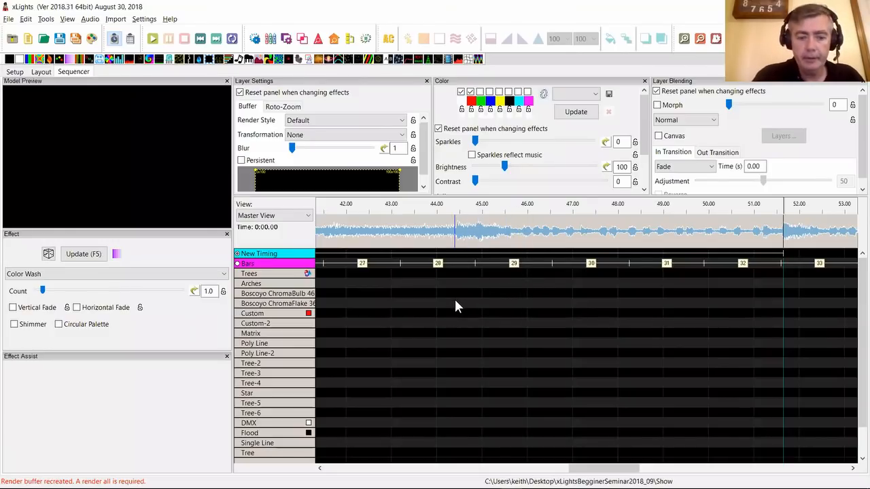
{"action": "scroll", "coordinate": [455, 301], "scroll_direction": "down", "scroll_amount": 1}
{"action": "scroll", "coordinate": [454, 296], "scroll_direction": "down", "scroll_amount": 2}
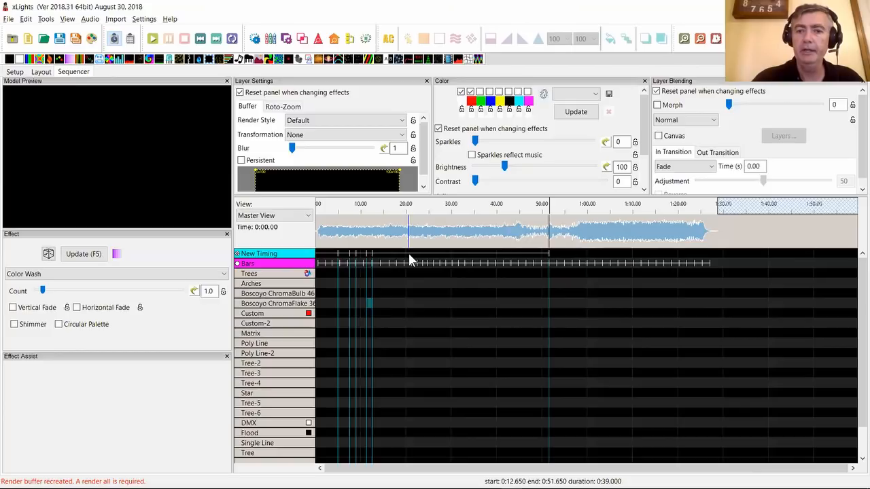
- Look over the commands available for the New Timing track, including importing and exporting, and dismiss them
{"action": "right_click", "coordinate": [284, 256]}
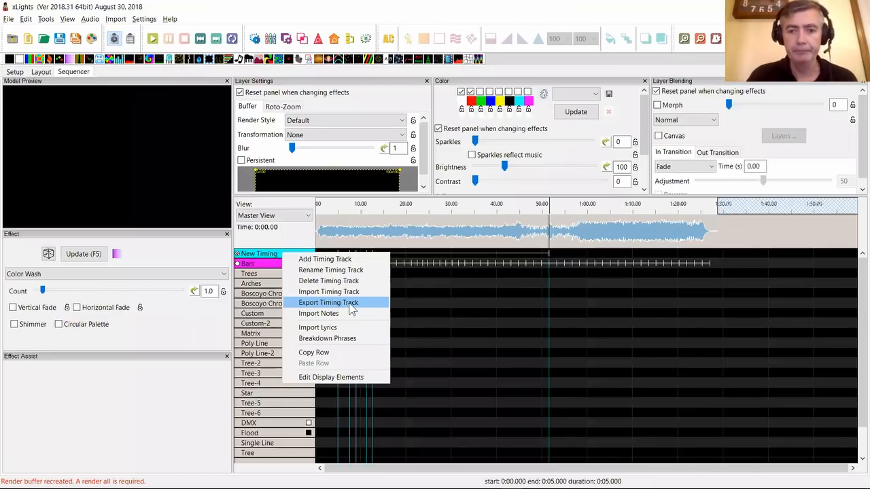
{"action": "left_click", "coordinate": [451, 284]}
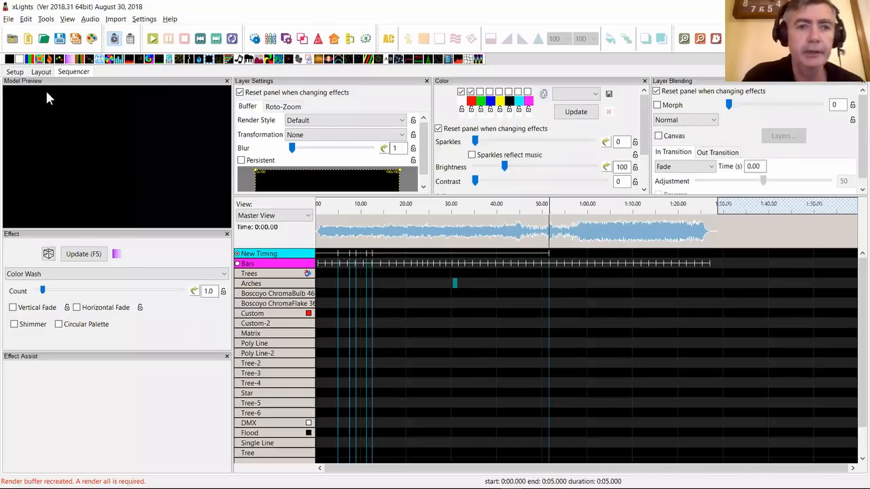
- On the Setup page, view the show directory chooser without picking a folder, and bring up the file commands
{"action": "left_click", "coordinate": [14, 72]}
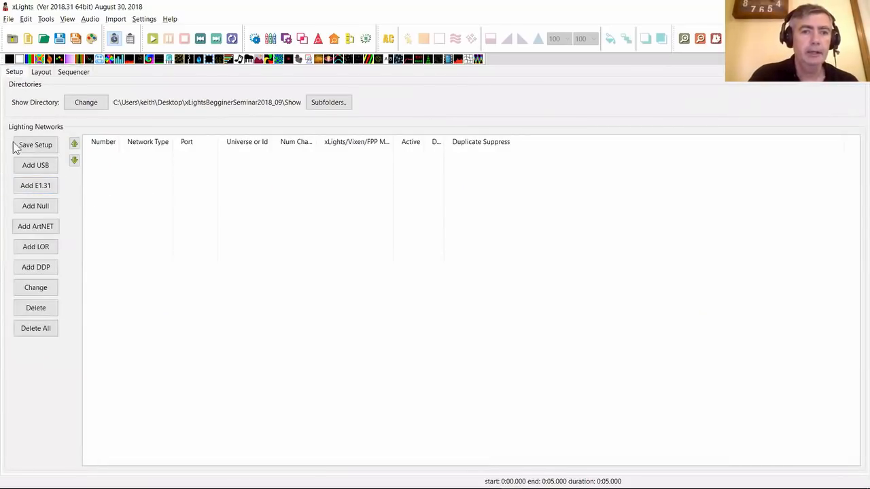
{"action": "left_click", "coordinate": [94, 107]}
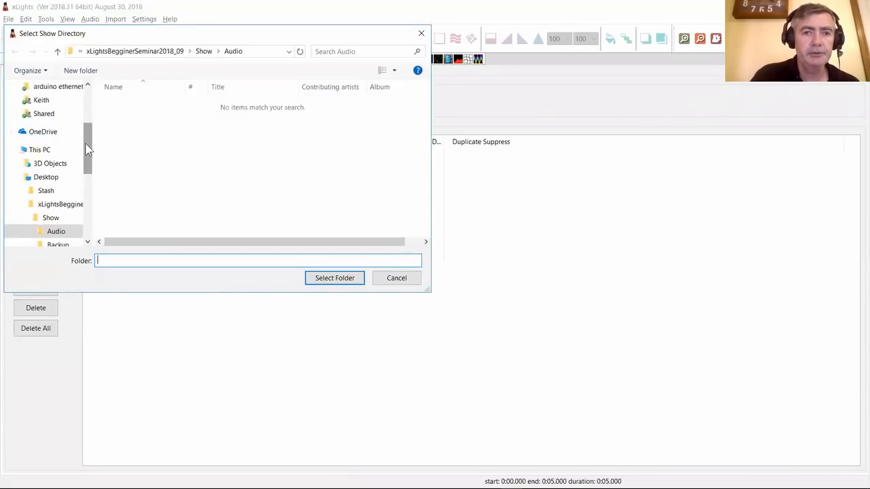
{"action": "left_click", "coordinate": [384, 279]}
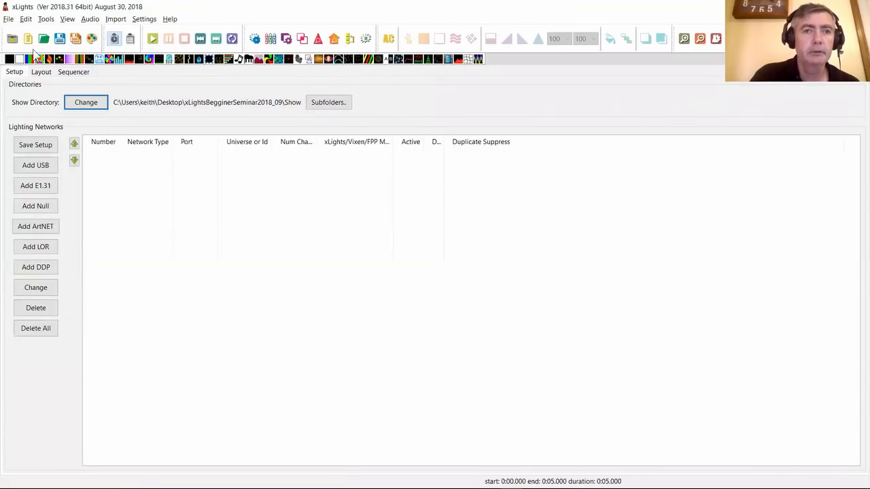
{"action": "left_click", "coordinate": [8, 18]}
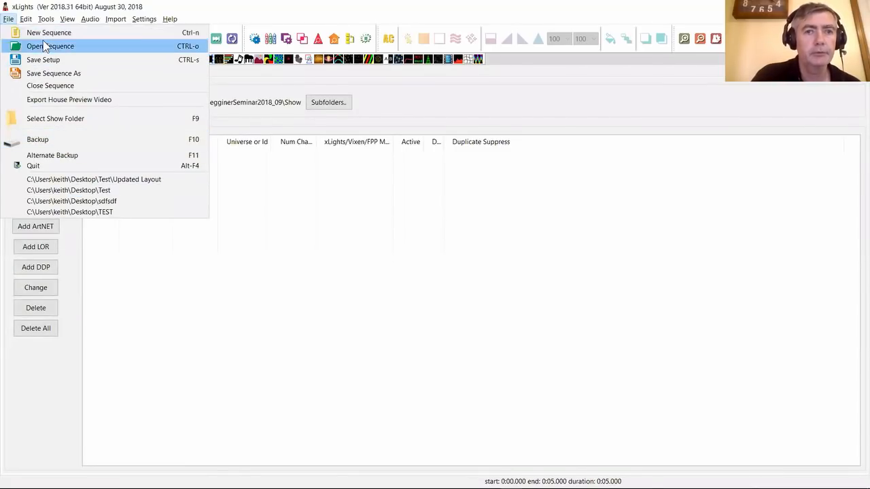
- Change the show directory to Documents\mylights\Home, discarding the open sequence's changes and saving the models, views, perspectives and preset changes
{"action": "left_click", "coordinate": [8, 18]}
{"action": "left_click", "coordinate": [73, 101]}
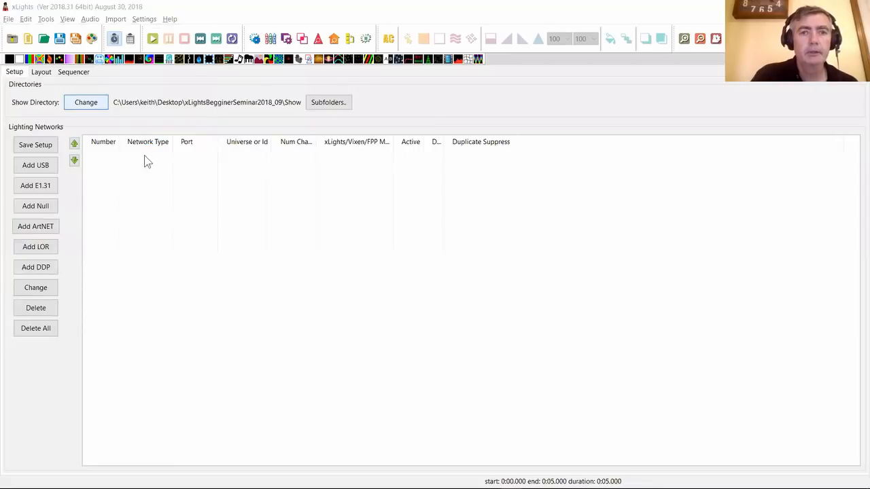
{"action": "left_click_drag", "start_coordinate": [85, 152], "coordinate": [90, 219]}
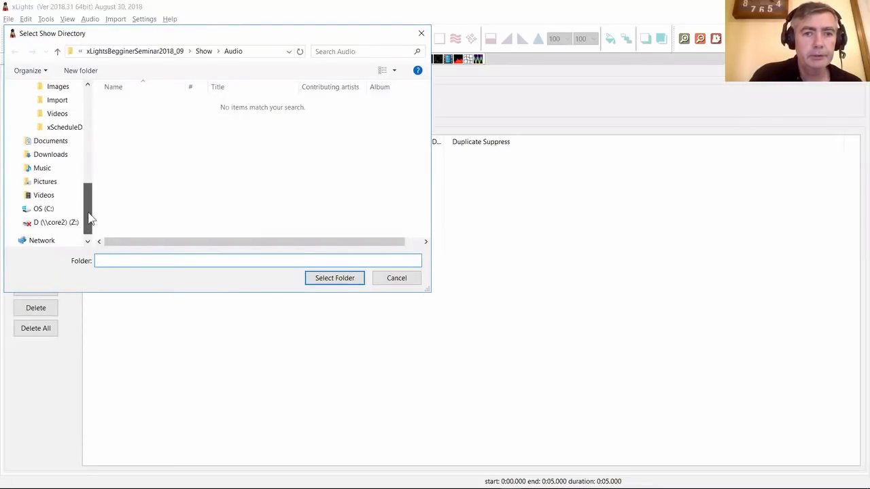
{"action": "left_click", "coordinate": [51, 142]}
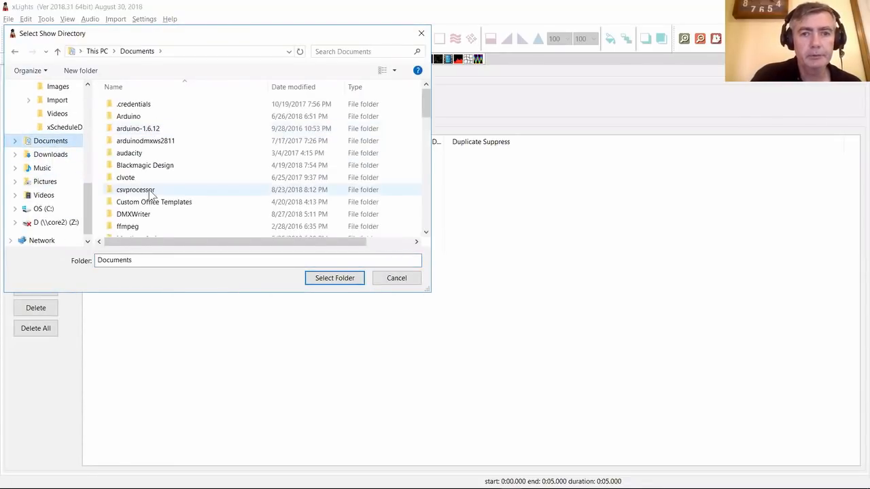
{"action": "scroll", "coordinate": [150, 193], "scroll_direction": "down", "scroll_amount": 15}
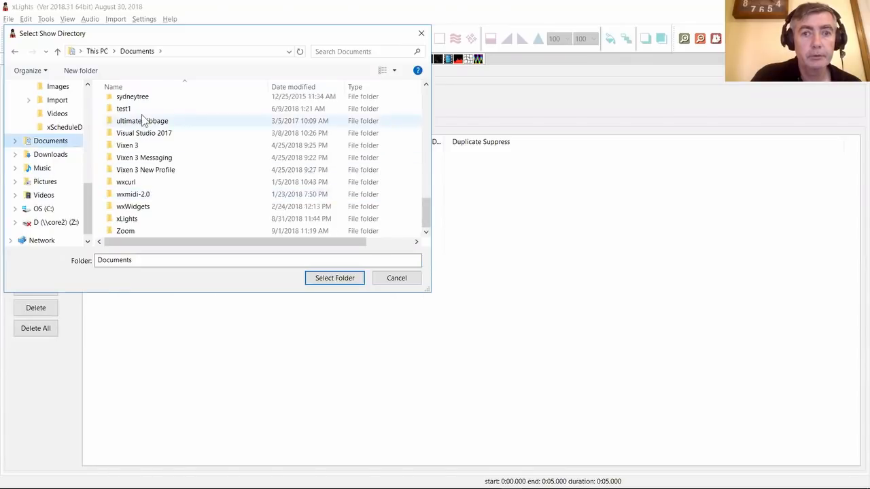
{"action": "scroll", "coordinate": [146, 145], "scroll_direction": "up", "scroll_amount": 5}
{"action": "left_click", "coordinate": [140, 101]}
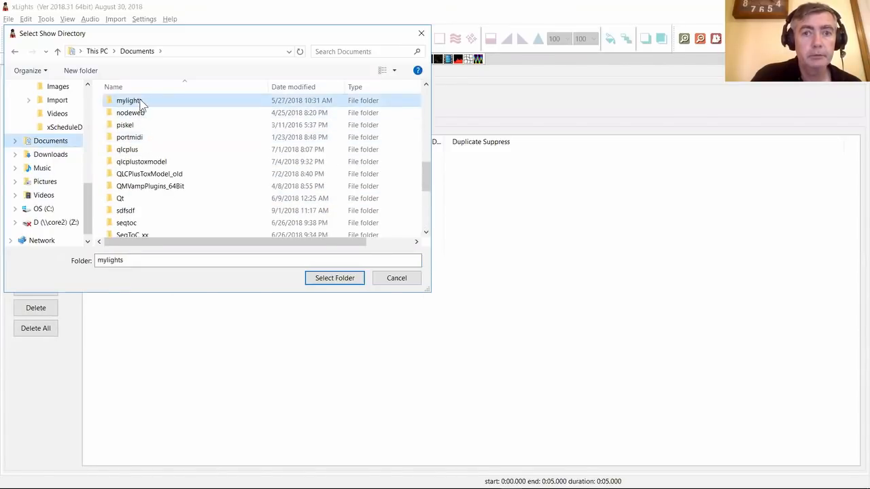
{"action": "double_click", "coordinate": [129, 102]}
{"action": "double_click", "coordinate": [131, 116]}
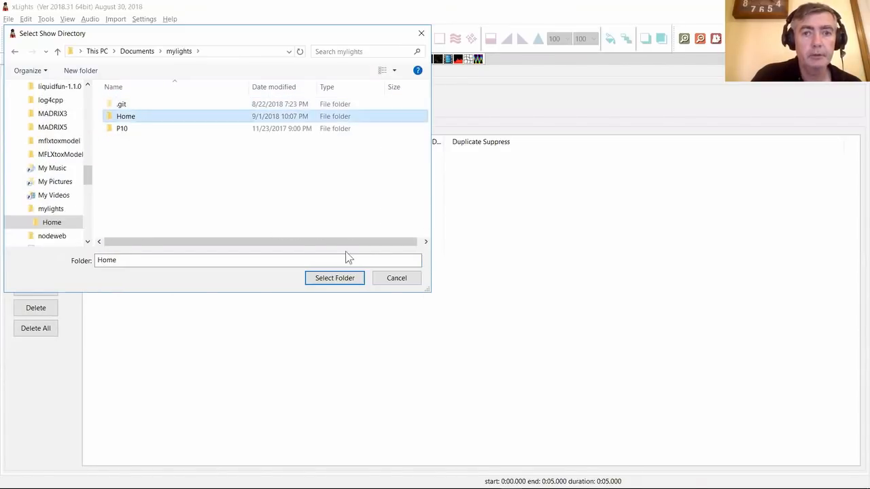
{"action": "left_click", "coordinate": [317, 280]}
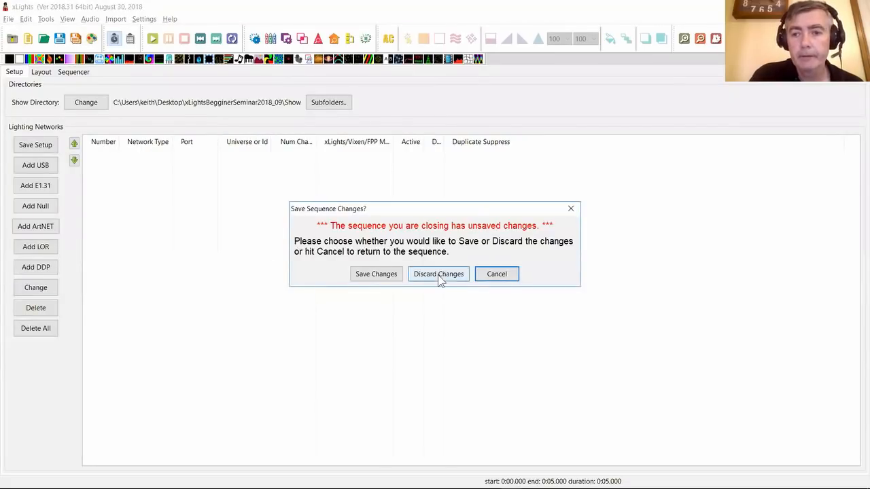
{"action": "left_click", "coordinate": [439, 275]}
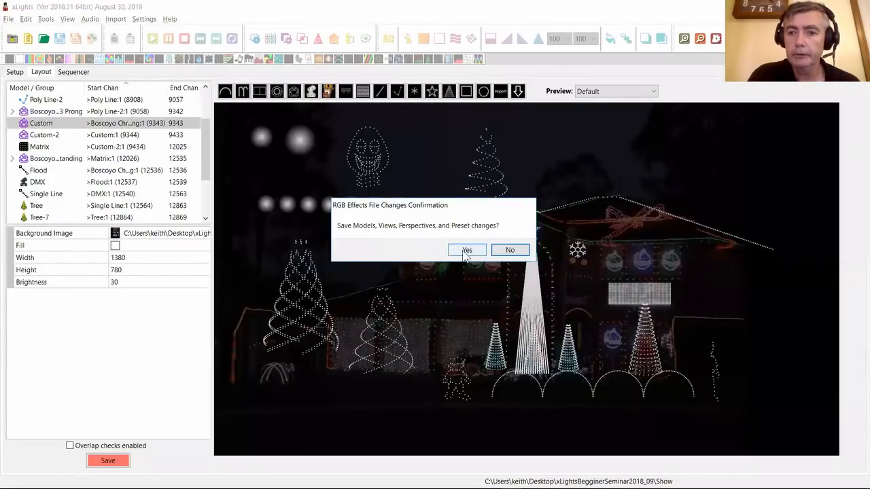
{"action": "left_click", "coordinate": [466, 250]}
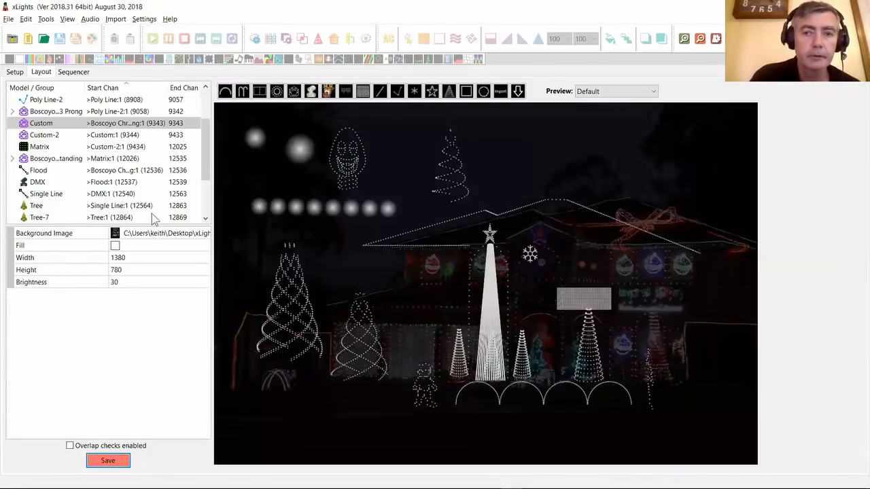
- Open the sequence file Amazing Grace.xml from the Home show folder
{"action": "left_click", "coordinate": [45, 41]}
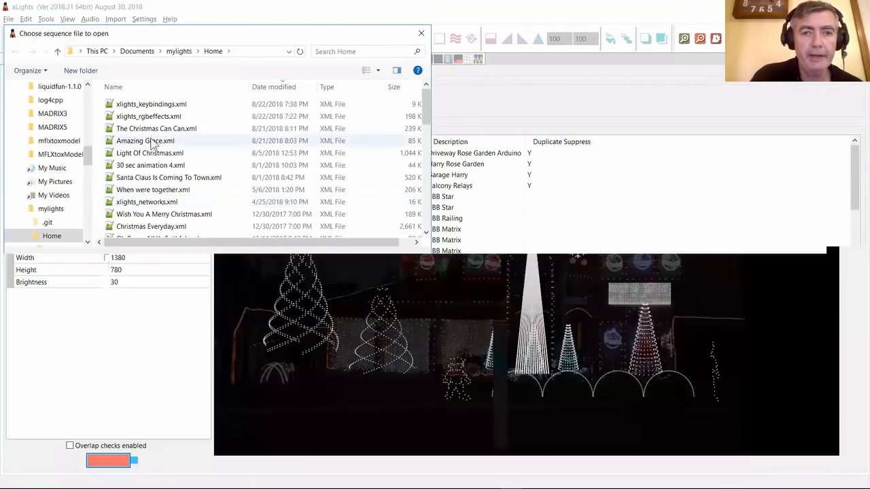
{"action": "left_click", "coordinate": [151, 141]}
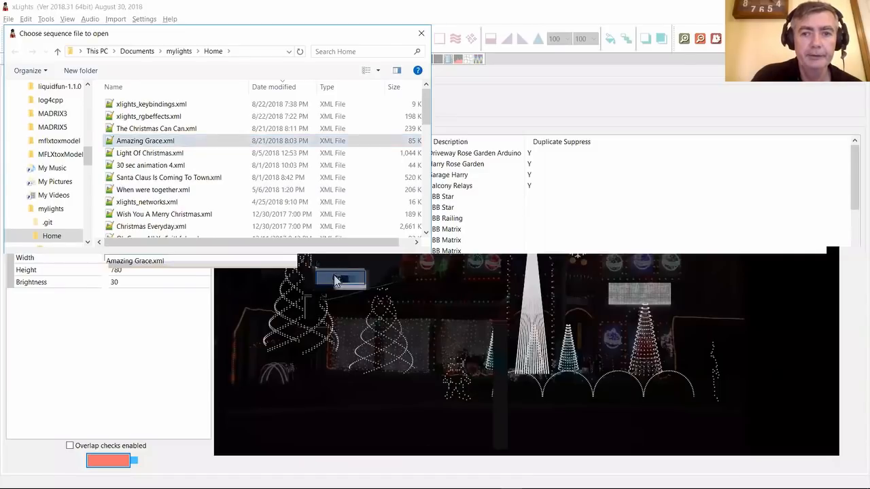
{"action": "left_click", "coordinate": [333, 279]}
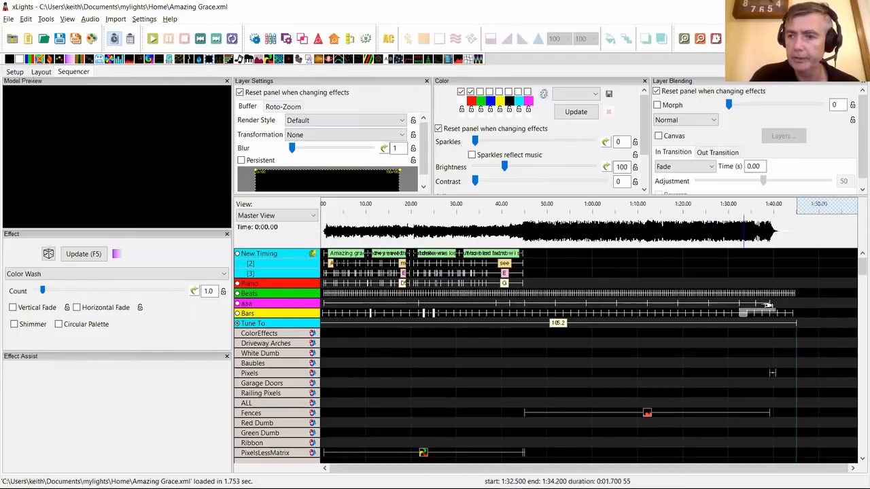
- Export only the aaa timing track as aaa.xtiming into the Desktop folder xLightsBegginerSeminar2018_09\Show
{"action": "right_click", "coordinate": [299, 309]}
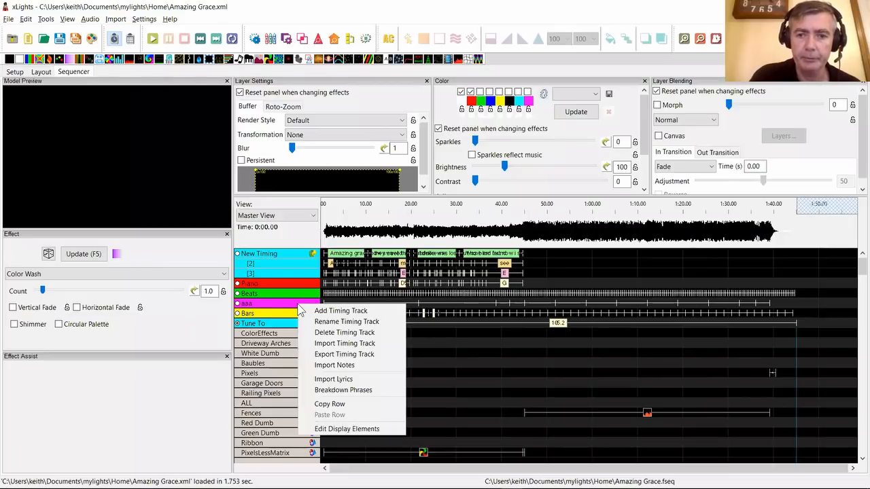
{"action": "left_click", "coordinate": [334, 356]}
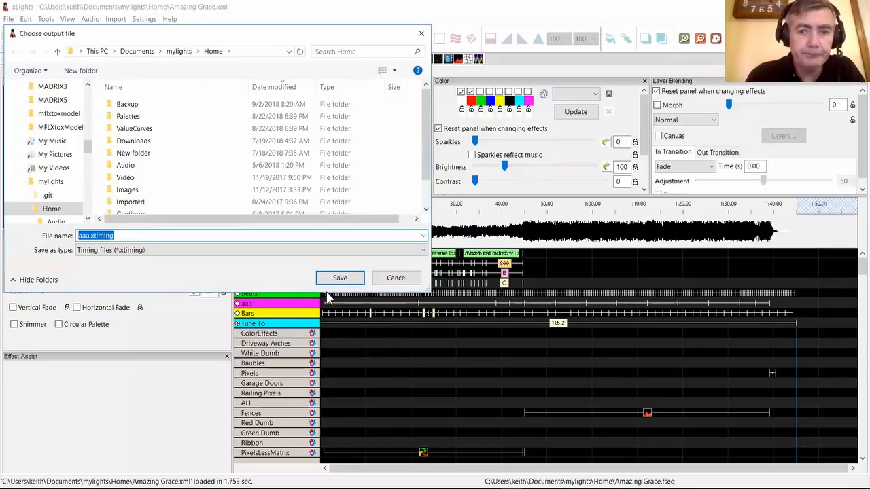
{"action": "left_click_drag", "start_coordinate": [89, 148], "coordinate": [93, 100]}
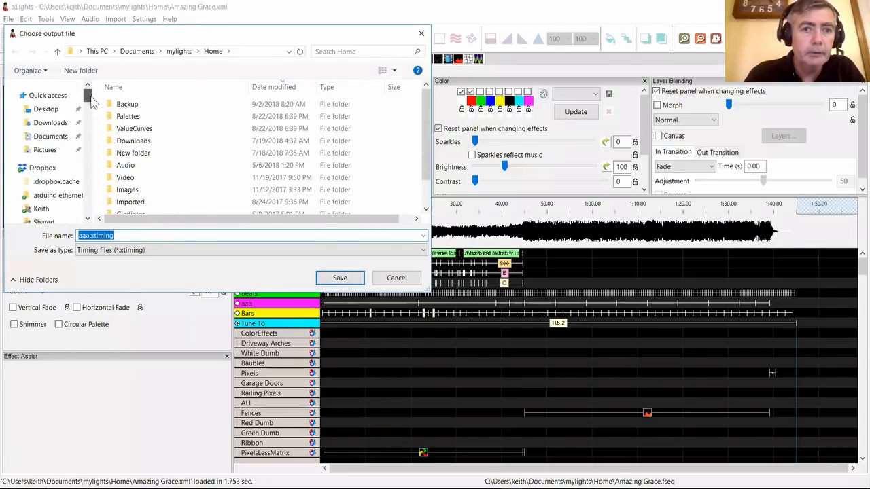
{"action": "left_click", "coordinate": [46, 110]}
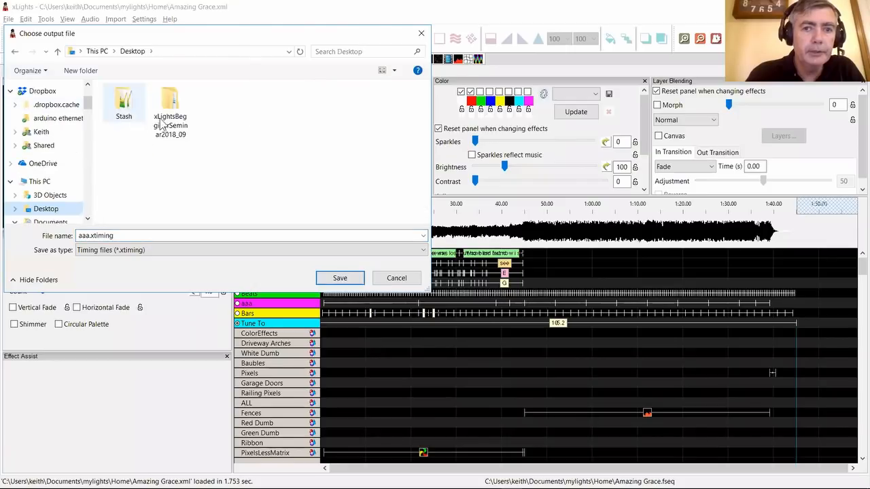
{"action": "double_click", "coordinate": [170, 107]}
{"action": "double_click", "coordinate": [126, 105]}
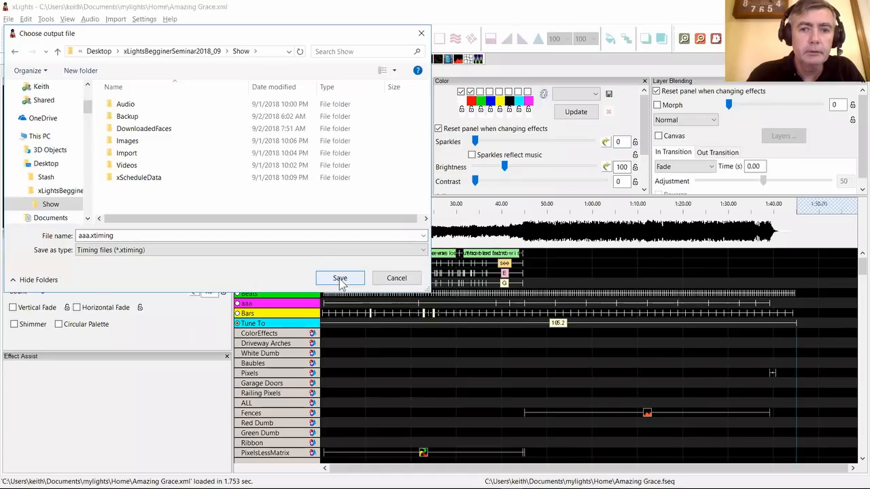
{"action": "left_click", "coordinate": [339, 279]}
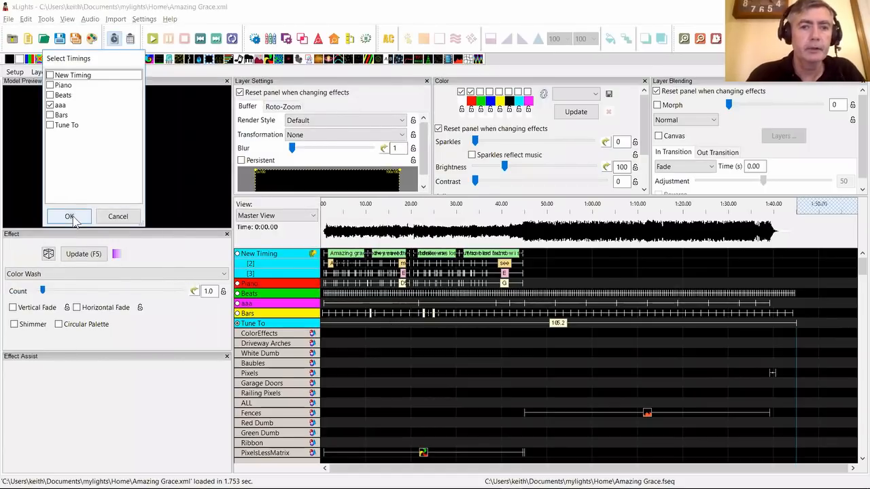
{"action": "left_click", "coordinate": [69, 216]}
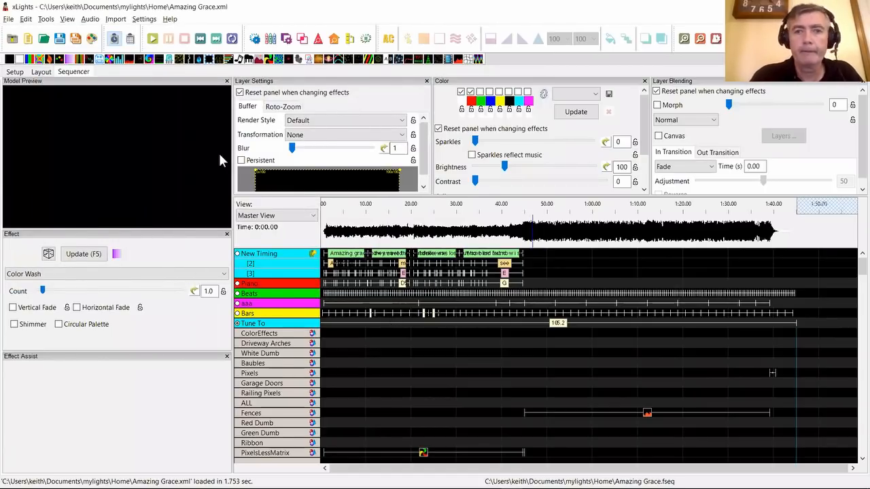
- Switch back to the xLightsBegginerSeminar2018_09\Show directory, discarding the sequence changes and declining the autosaved rgbeffects file, and show the setup page
{"action": "left_click", "coordinate": [8, 19]}
{"action": "left_click", "coordinate": [127, 180]}
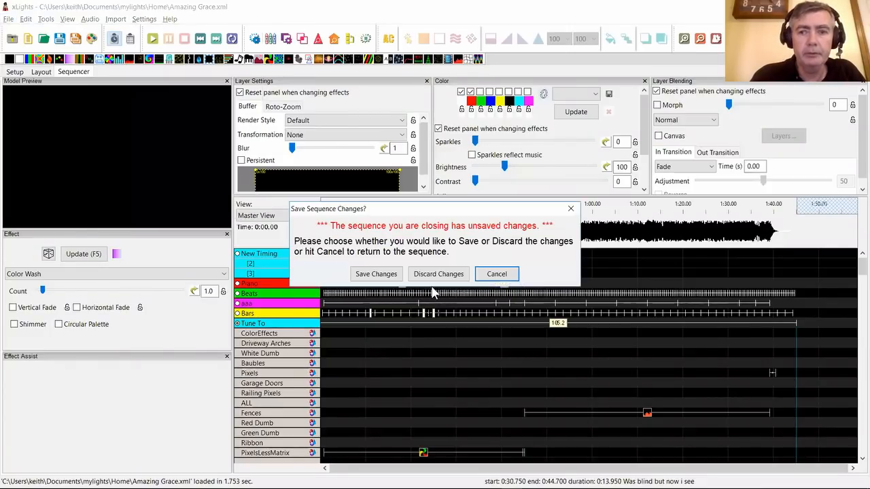
{"action": "left_click", "coordinate": [438, 273]}
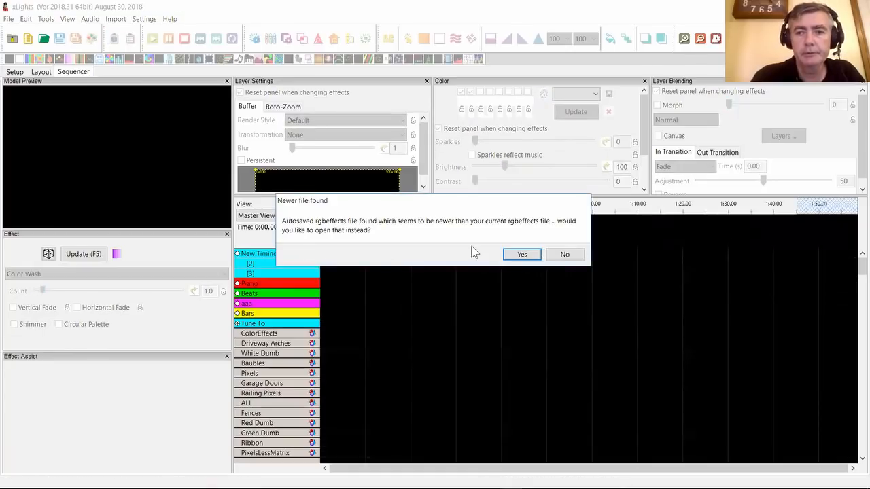
{"action": "left_click", "coordinate": [565, 254]}
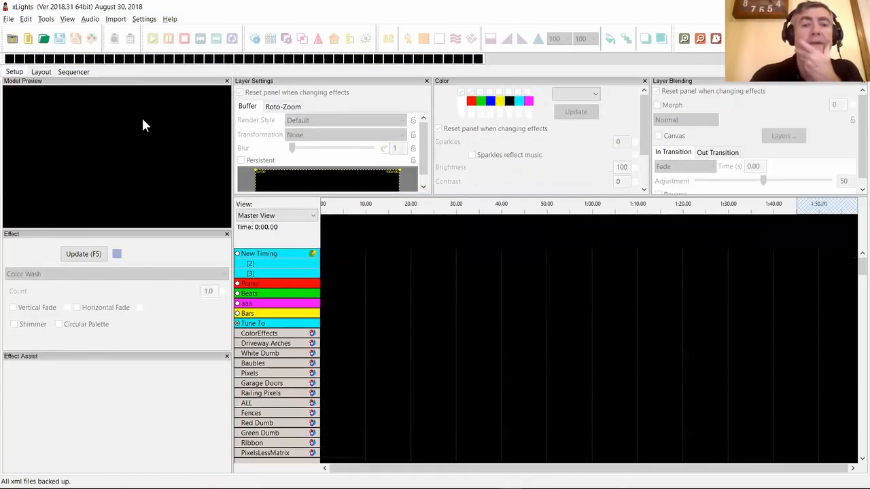
{"action": "left_click", "coordinate": [15, 71]}
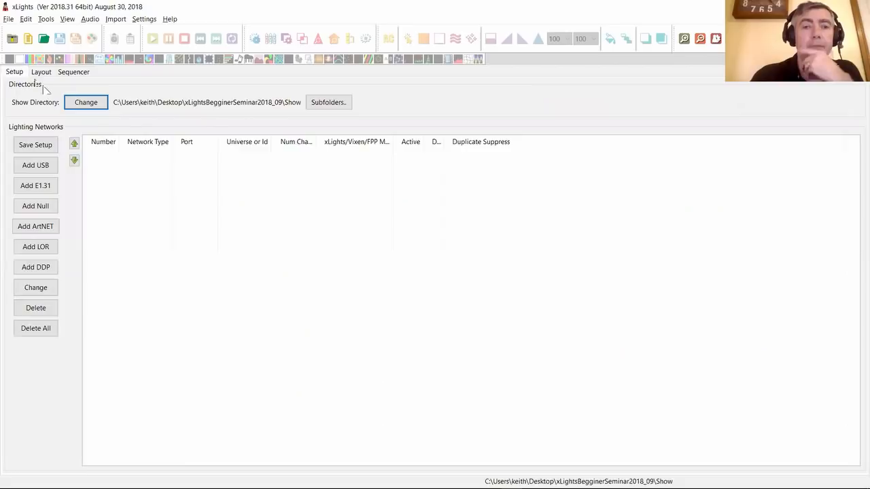
- Start a new musical sequence and browse for its audio file in Documents\mylights\Home\Audio
{"action": "left_click", "coordinate": [27, 40]}
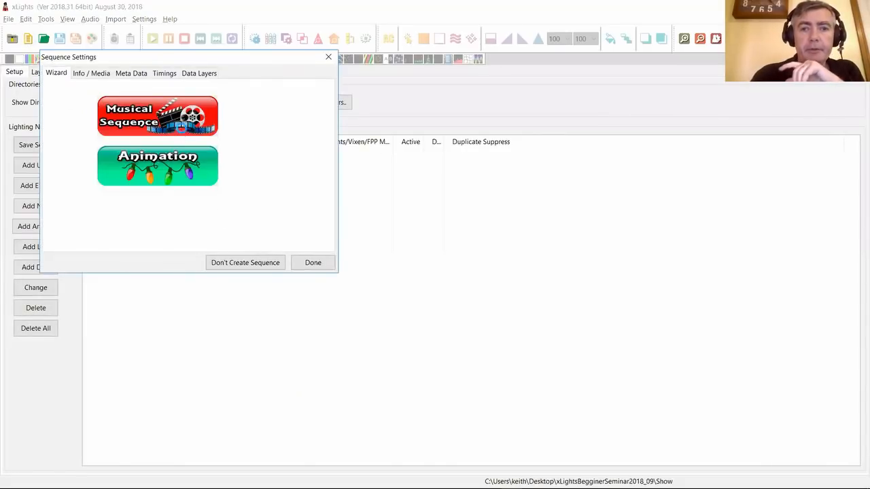
{"action": "left_click", "coordinate": [157, 116]}
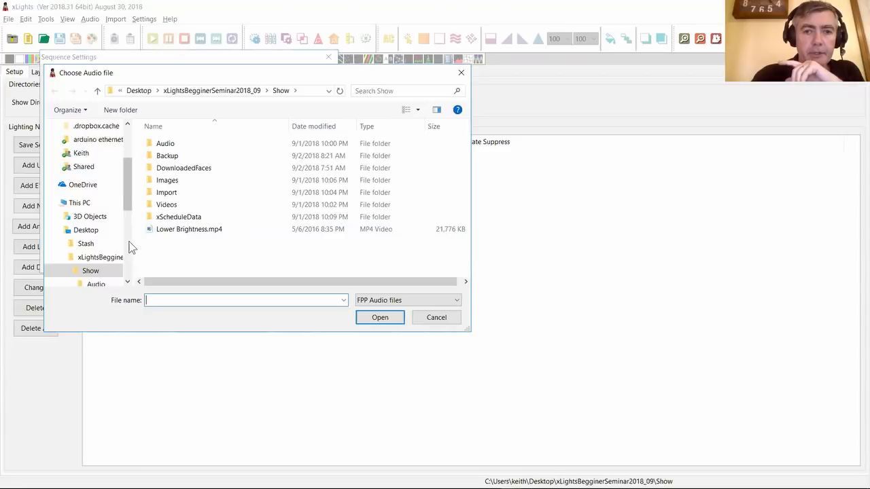
{"action": "scroll", "coordinate": [130, 250], "scroll_direction": "down", "scroll_amount": 5}
{"action": "left_click_drag", "start_coordinate": [129, 263], "coordinate": [125, 245]}
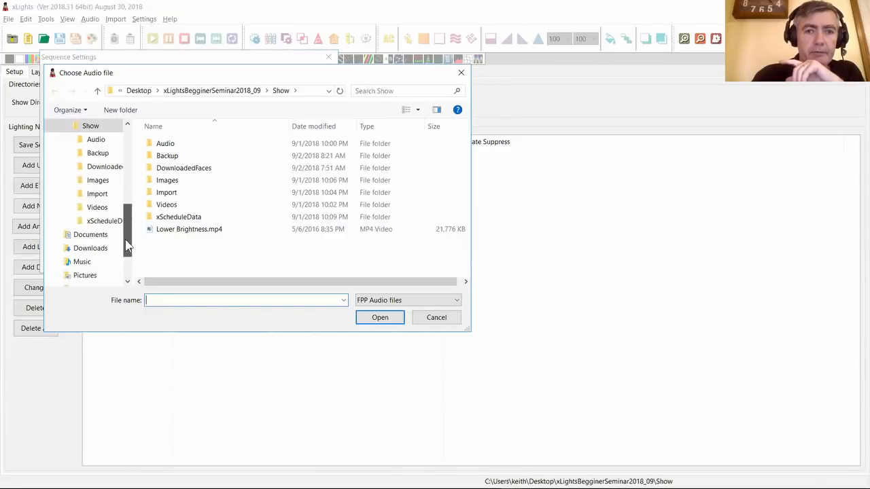
{"action": "left_click", "coordinate": [62, 235]}
{"action": "scroll", "coordinate": [101, 245], "scroll_direction": "down", "scroll_amount": 10}
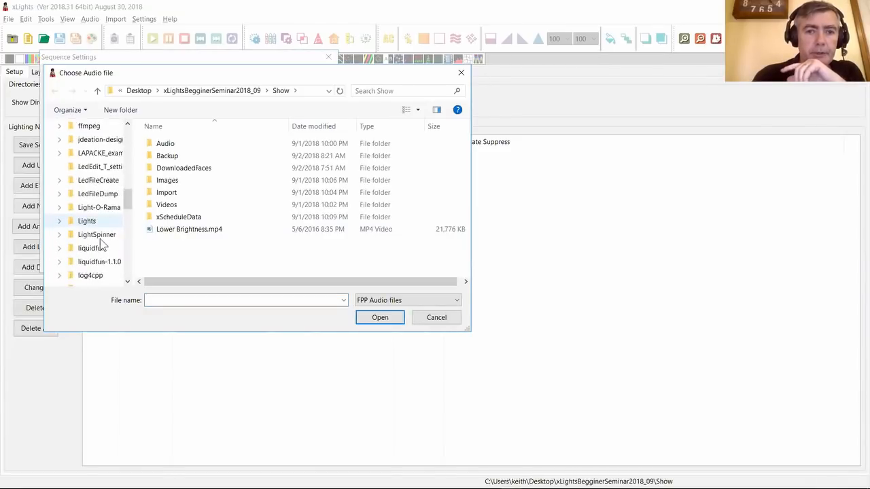
{"action": "scroll", "coordinate": [88, 195], "scroll_direction": "up", "scroll_amount": 1}
{"action": "scroll", "coordinate": [88, 196], "scroll_direction": "up", "scroll_amount": 5}
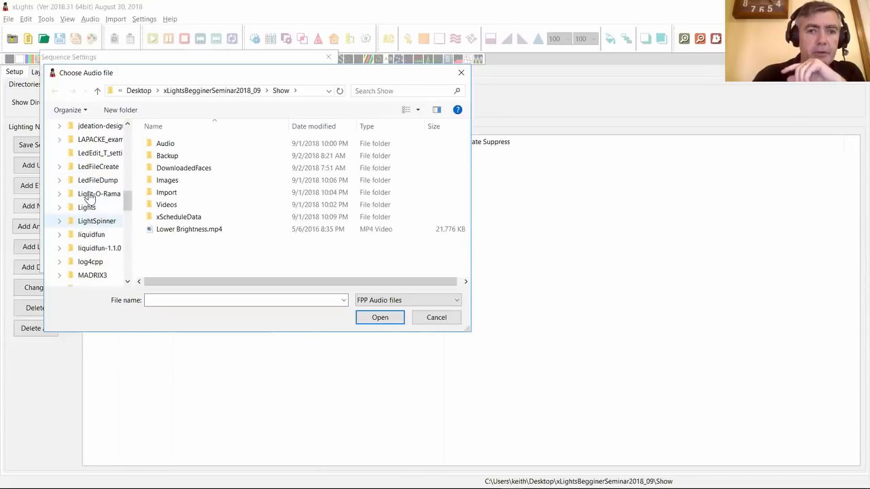
{"action": "scroll", "coordinate": [88, 196], "scroll_direction": "down", "scroll_amount": 7}
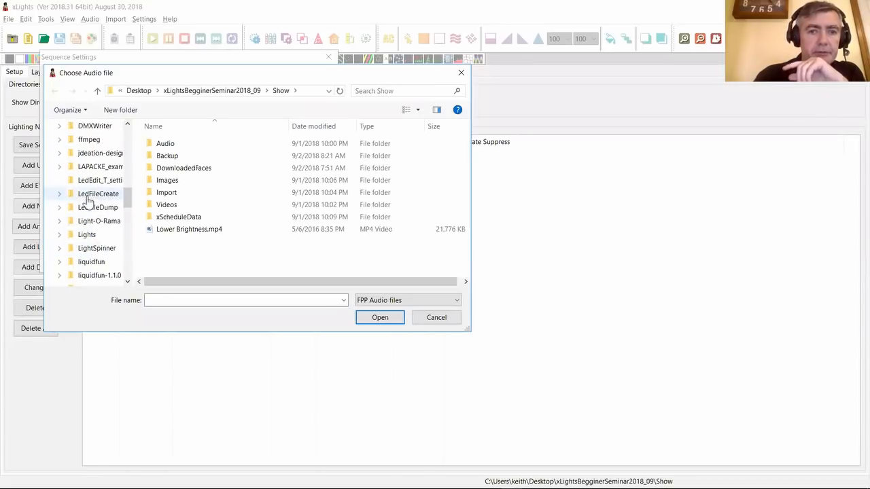
{"action": "scroll", "coordinate": [86, 261], "scroll_direction": "down", "scroll_amount": 4}
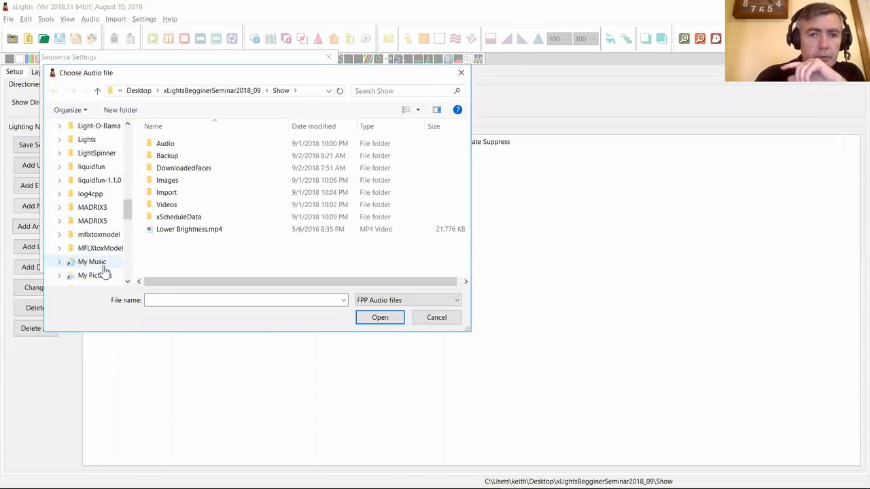
{"action": "left_click", "coordinate": [92, 262]}
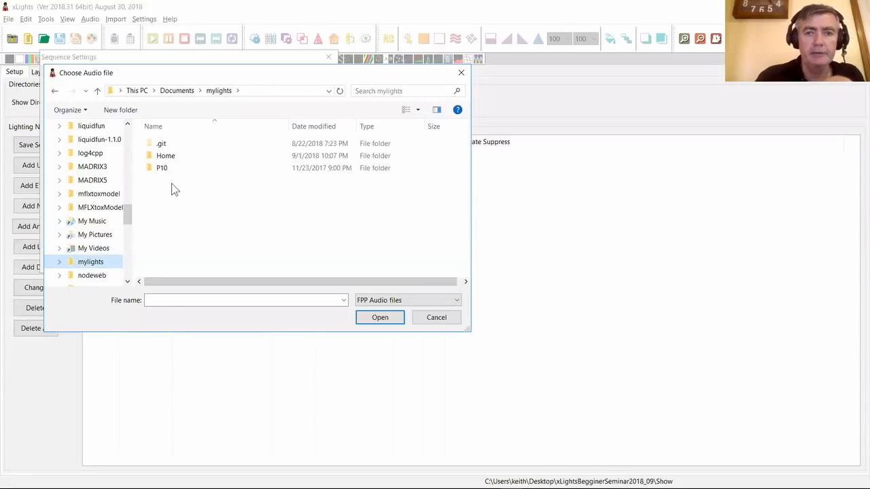
{"action": "double_click", "coordinate": [165, 158]}
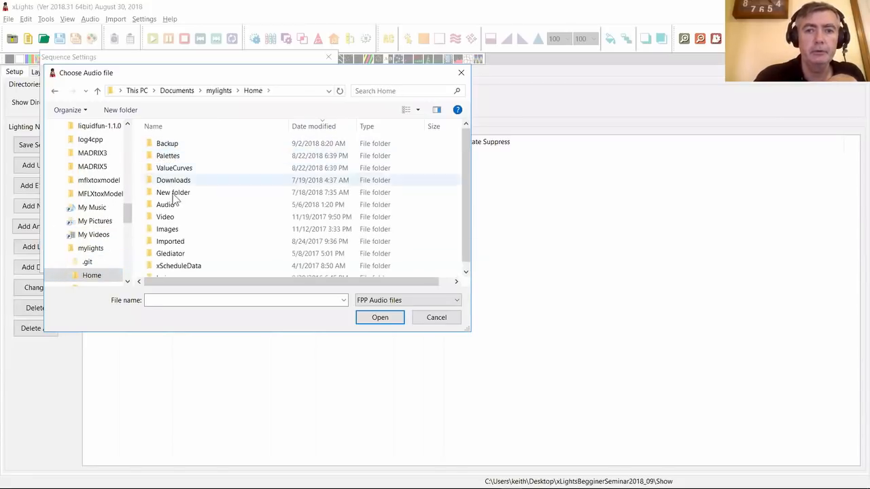
{"action": "double_click", "coordinate": [167, 204]}
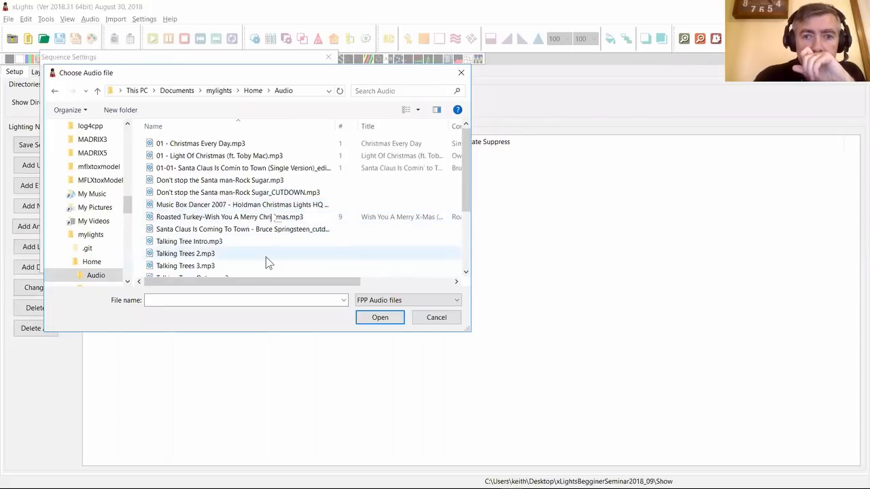
- Choose Yule - Amazing Grace ( Christmas Version) - SHORT.mp3 as the sequence's audio and finish the sequence settings
{"action": "scroll", "coordinate": [265, 253], "scroll_direction": "down", "scroll_amount": 3}
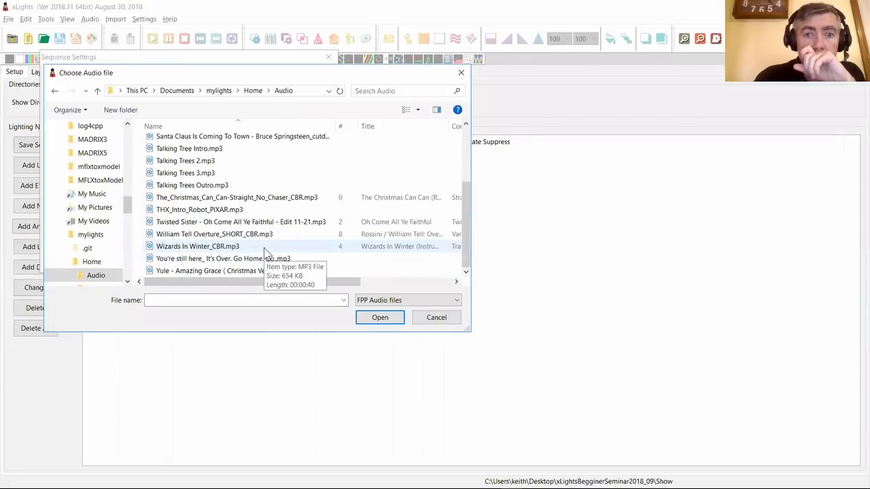
{"action": "scroll", "coordinate": [265, 253], "scroll_direction": "up", "scroll_amount": 3}
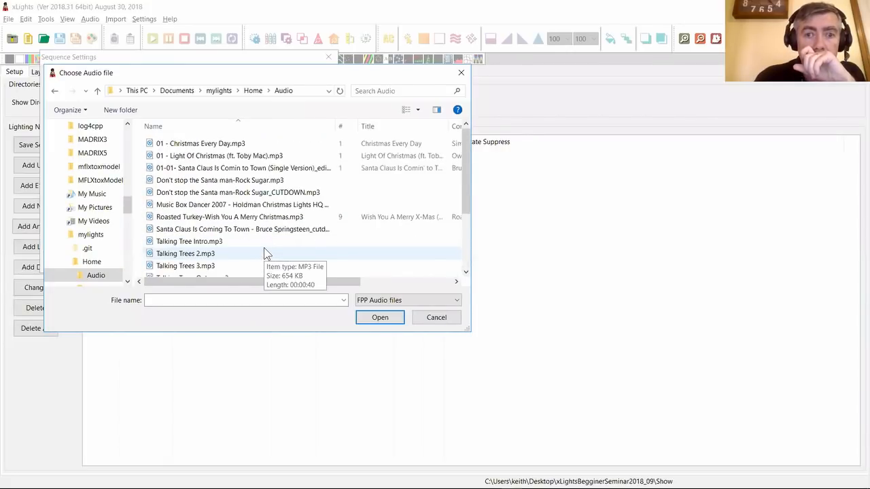
{"action": "scroll", "coordinate": [265, 253], "scroll_direction": "down", "scroll_amount": 3}
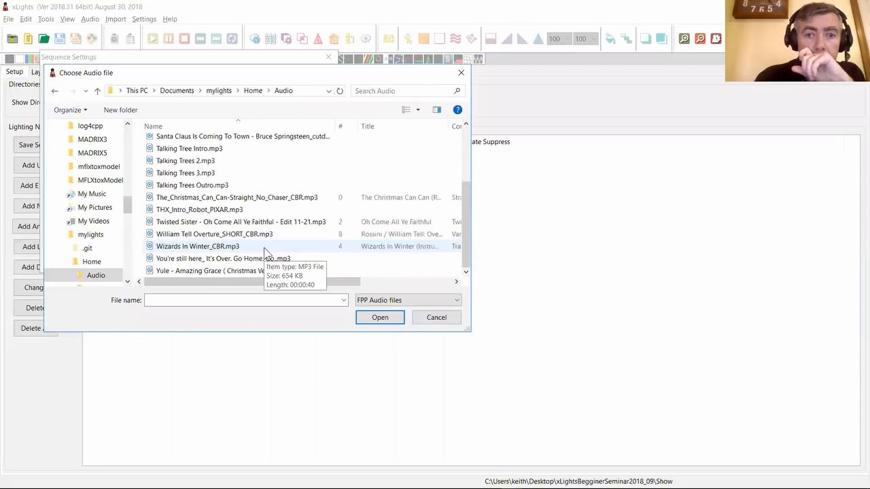
{"action": "scroll", "coordinate": [265, 252], "scroll_direction": "up", "scroll_amount": 3}
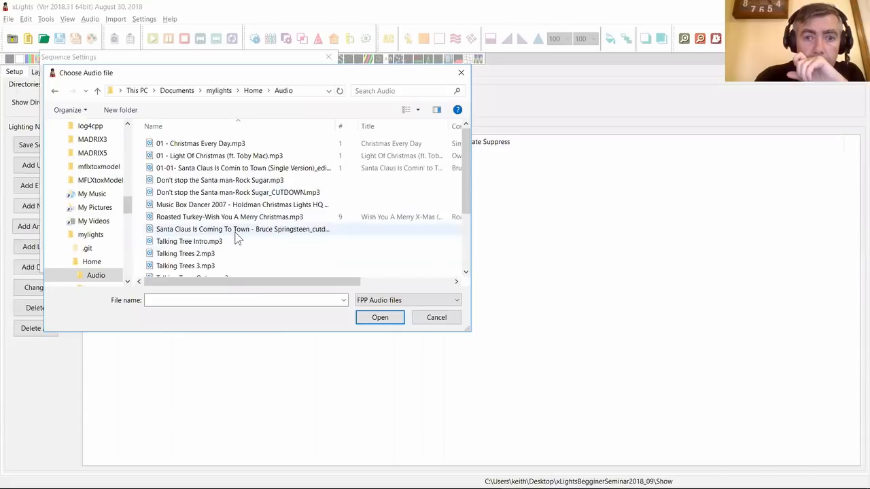
{"action": "scroll", "coordinate": [234, 236], "scroll_direction": "down", "scroll_amount": 3}
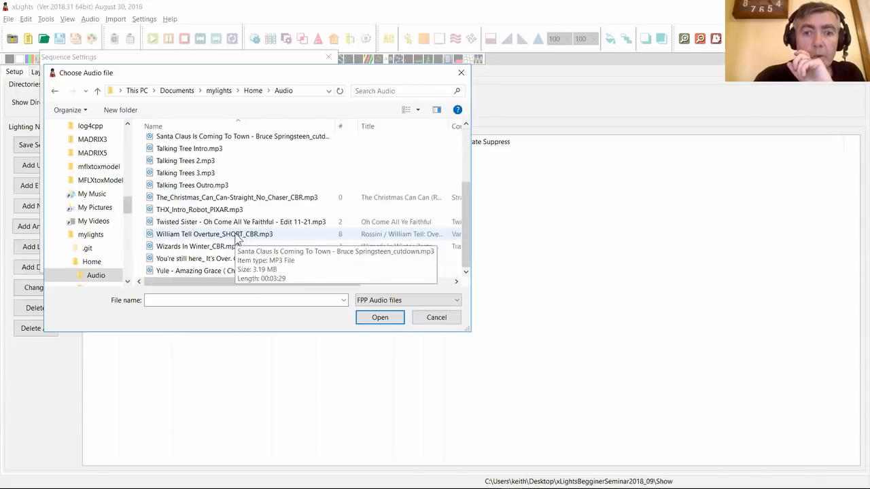
{"action": "left_click", "coordinate": [199, 271]}
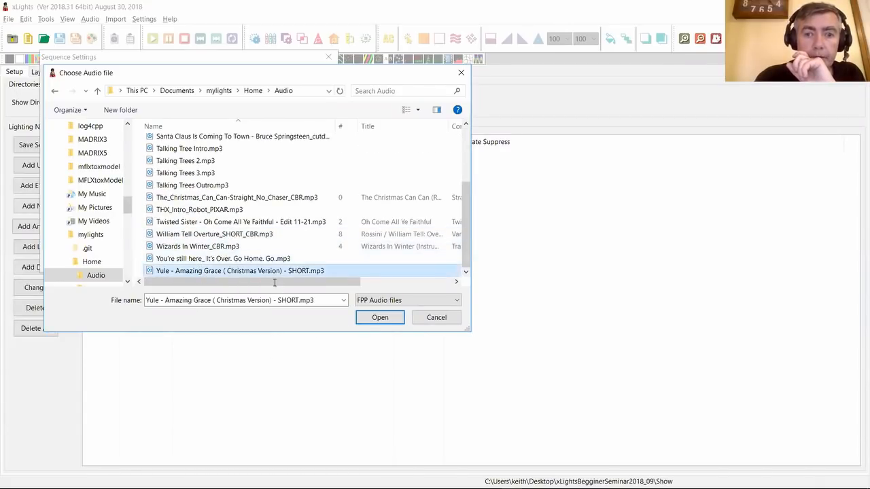
{"action": "left_click", "coordinate": [375, 320]}
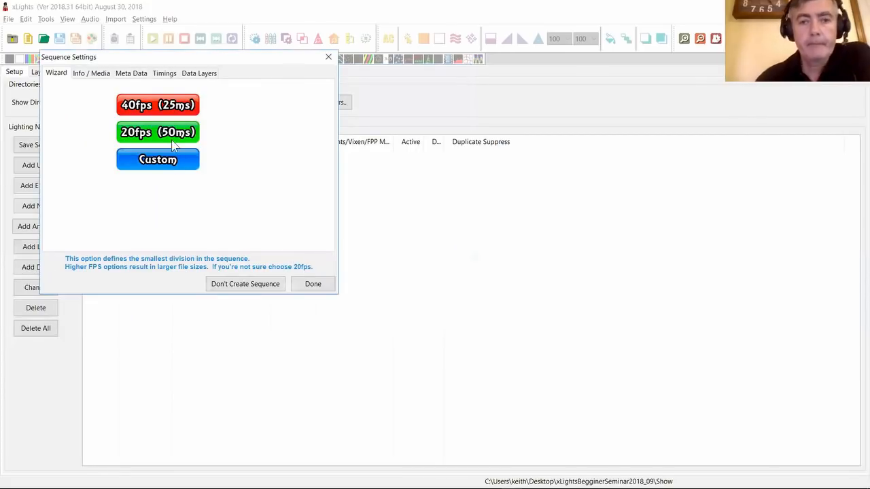
{"action": "left_click", "coordinate": [314, 284]}
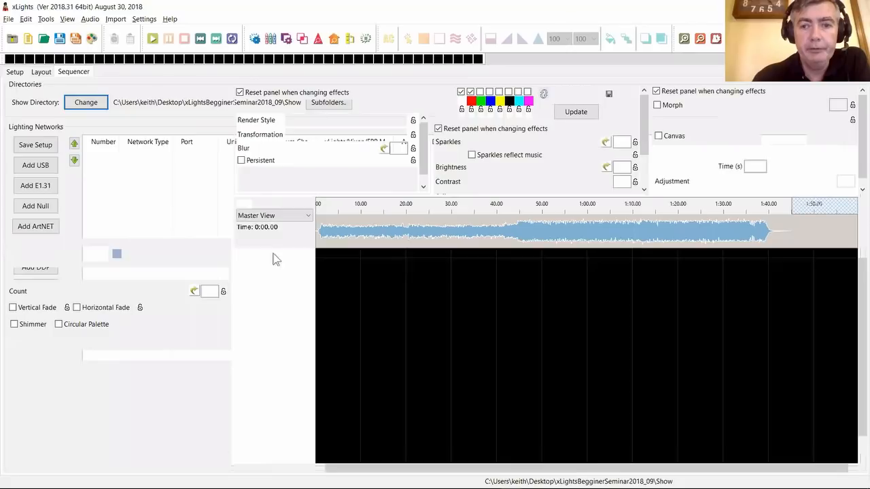
- Import the aaa timing track from the Desktop folder xLightsBegginerSeminar2018_09\Show into the new sequence
{"action": "right_click", "coordinate": [271, 258]}
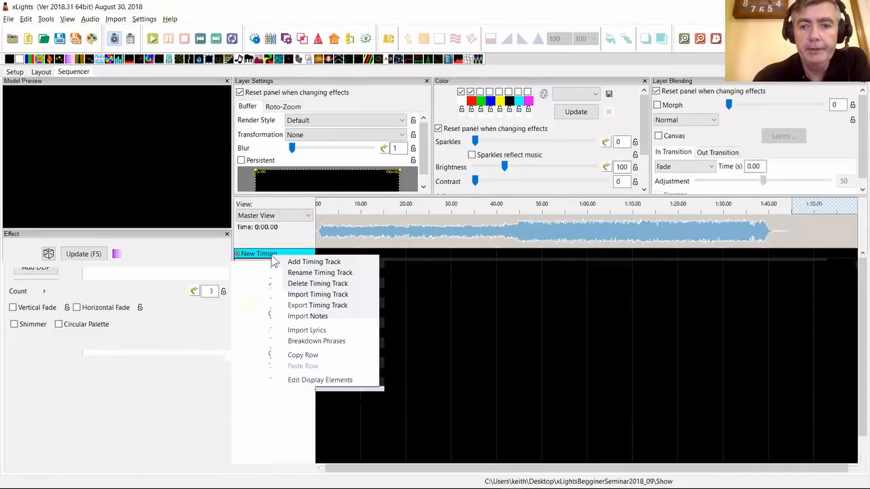
{"action": "left_click", "coordinate": [322, 295]}
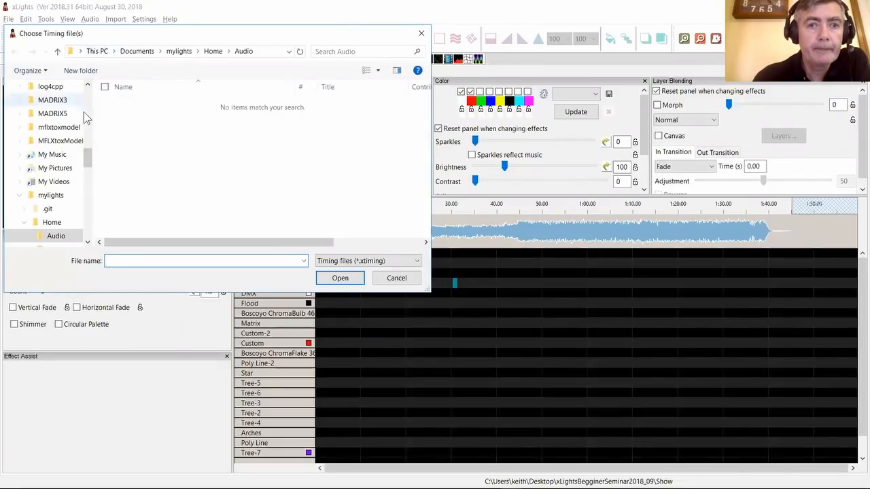
{"action": "left_click_drag", "start_coordinate": [89, 156], "coordinate": [87, 87]}
{"action": "left_click", "coordinate": [39, 109]}
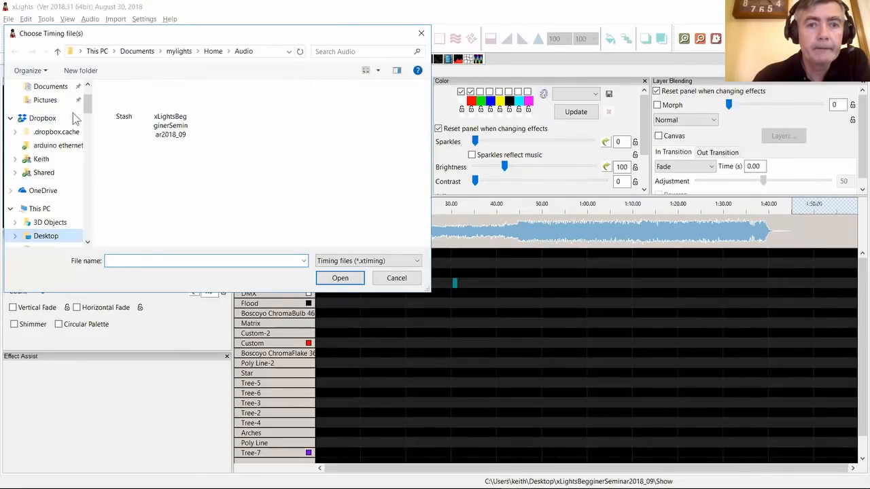
{"action": "double_click", "coordinate": [170, 122]}
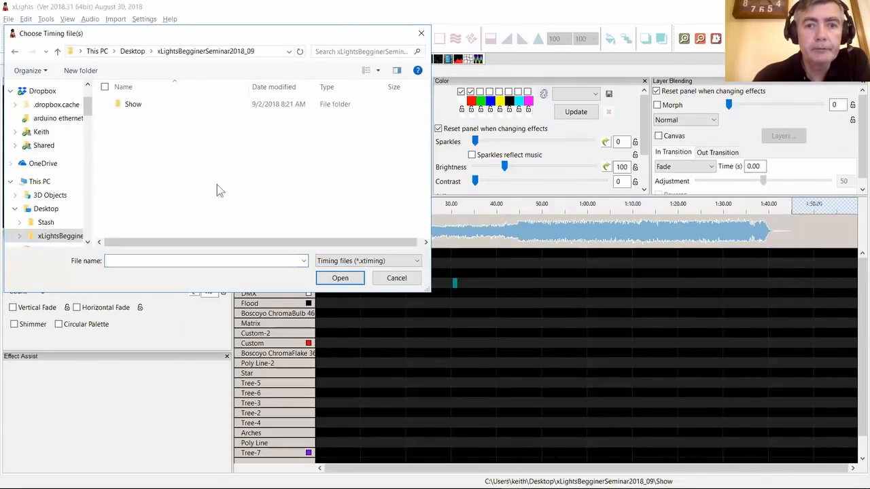
{"action": "double_click", "coordinate": [138, 106]}
{"action": "double_click", "coordinate": [144, 190]}
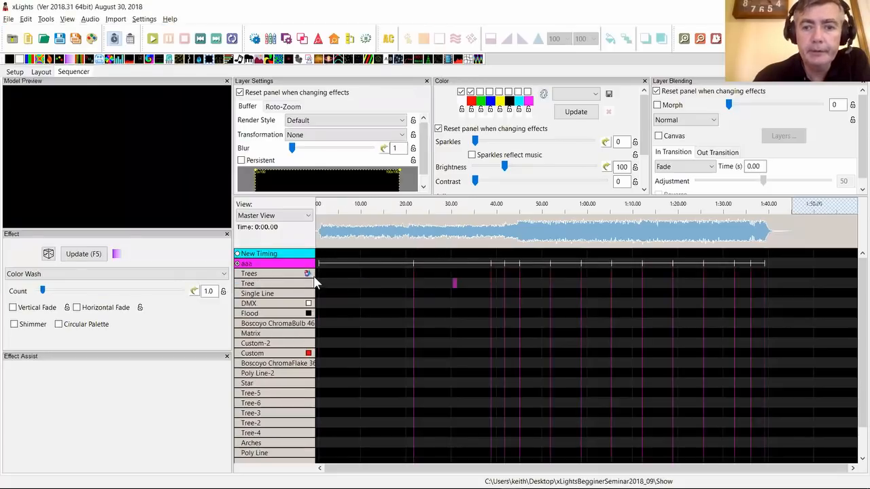
- Add a Spirals effect to the Trees row across the first interval of the aaa timing track
{"action": "left_click_drag", "start_coordinate": [478, 292], "coordinate": [448, 273]}
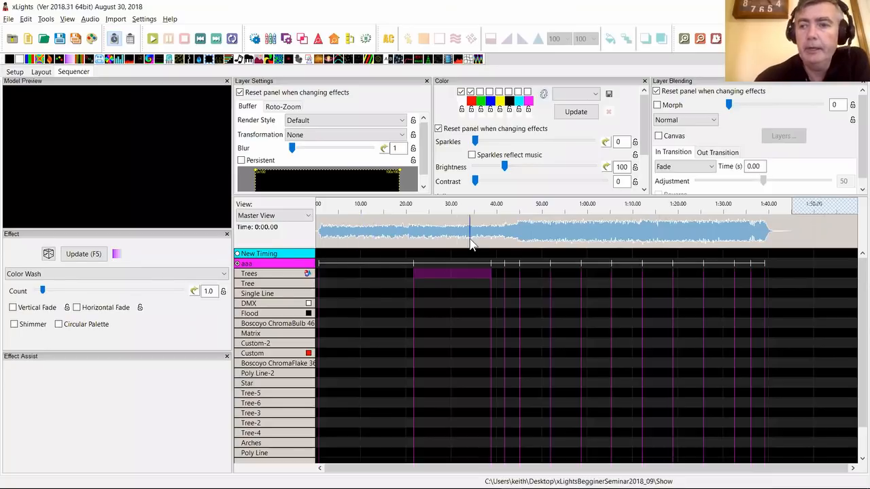
{"action": "left_click", "coordinate": [353, 284]}
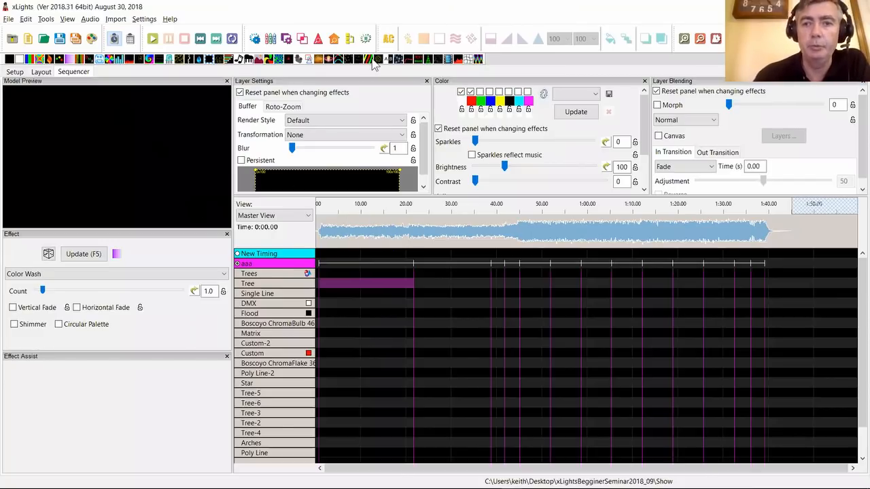
{"action": "left_click_drag", "start_coordinate": [373, 63], "coordinate": [371, 272]}
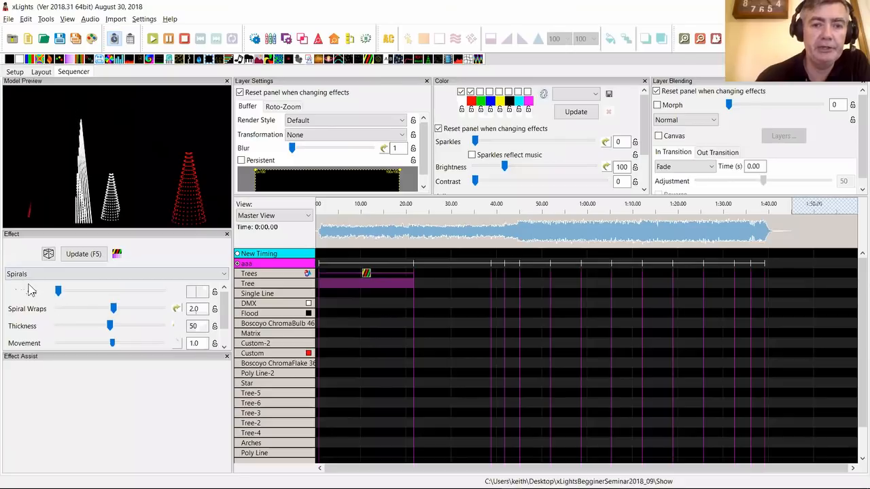
- Set the Spirals effect's Palette Rep to 5 and enable green as its third color
{"action": "left_click_drag", "start_coordinate": [73, 296], "coordinate": [150, 299]}
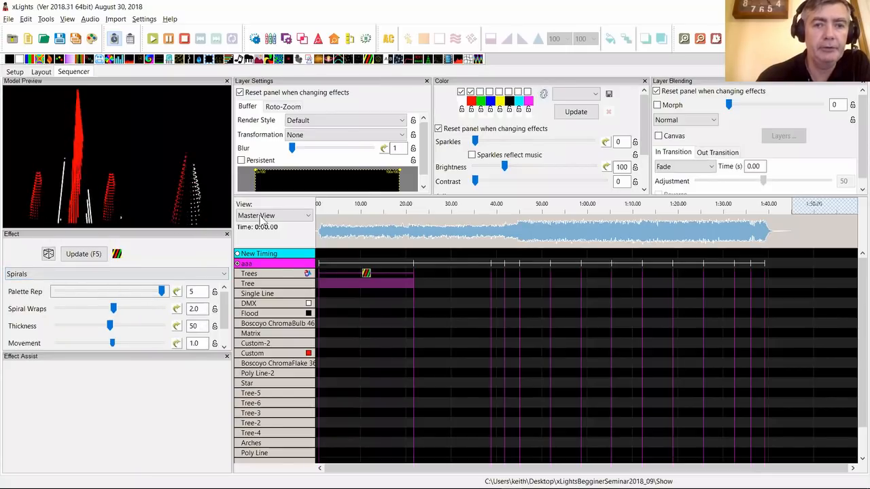
{"action": "left_click", "coordinate": [480, 91]}
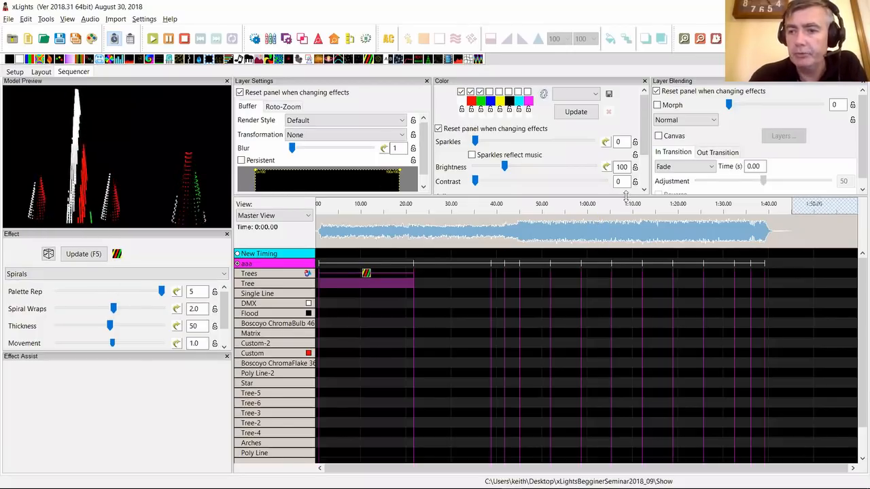
{"action": "left_click_drag", "start_coordinate": [623, 265], "coordinate": [622, 263]}
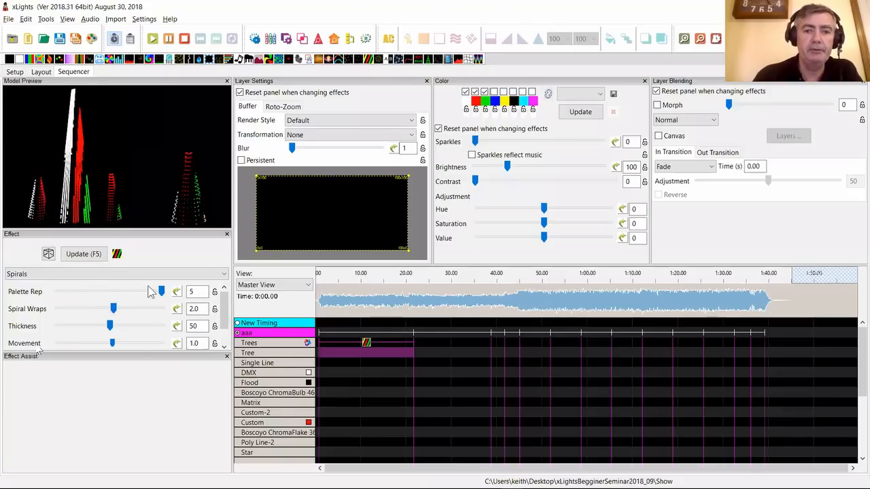
- Add a Pinwheel effect to Tree-5 across the first aaa timing interval and close Effect Assist
{"action": "scroll", "coordinate": [340, 409], "scroll_direction": "down", "scroll_amount": 2}
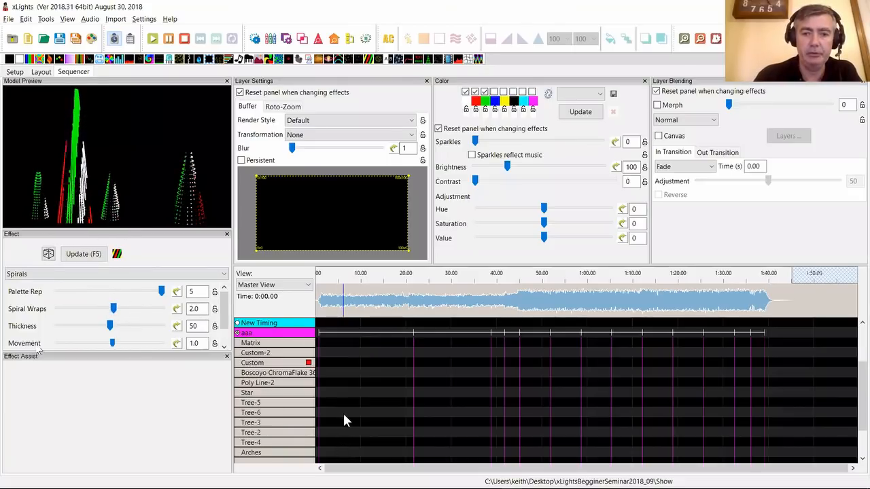
{"action": "left_click_drag", "start_coordinate": [272, 63], "coordinate": [328, 398]}
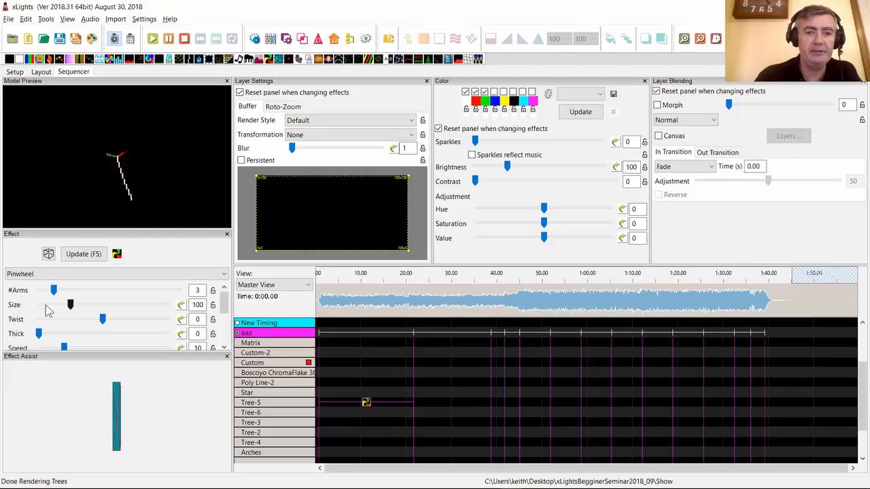
{"action": "left_click", "coordinate": [226, 358]}
{"action": "scroll", "coordinate": [332, 373], "scroll_direction": "up", "scroll_amount": 2}
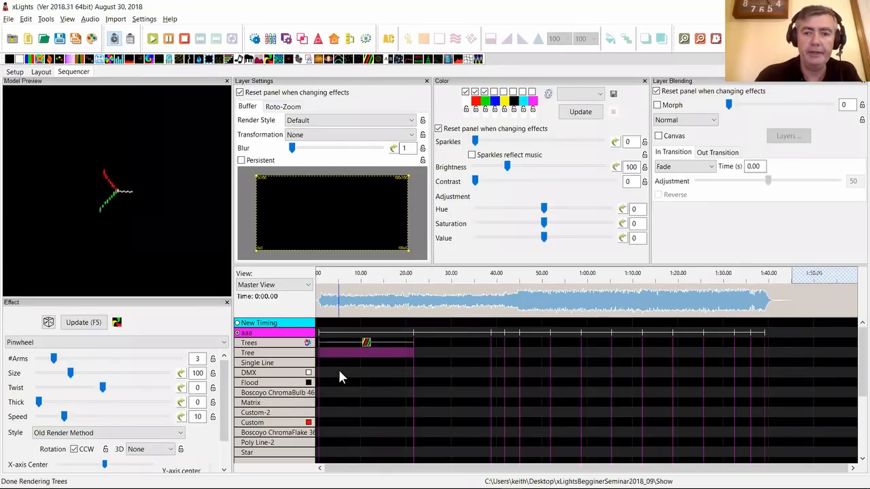
- Change the fourth palette color of the Trees Spirals effect to orange, save the palette, and check it in the saved palettes list
{"action": "left_click", "coordinate": [365, 343]}
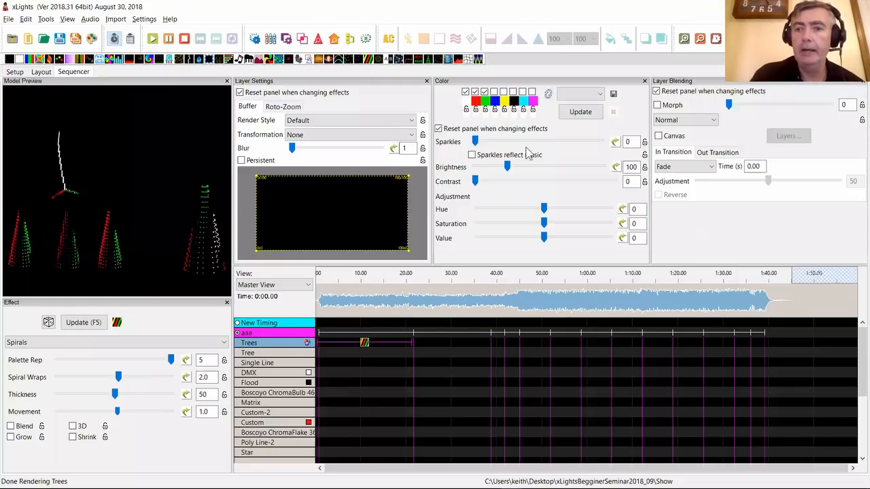
{"action": "left_click", "coordinate": [494, 102]}
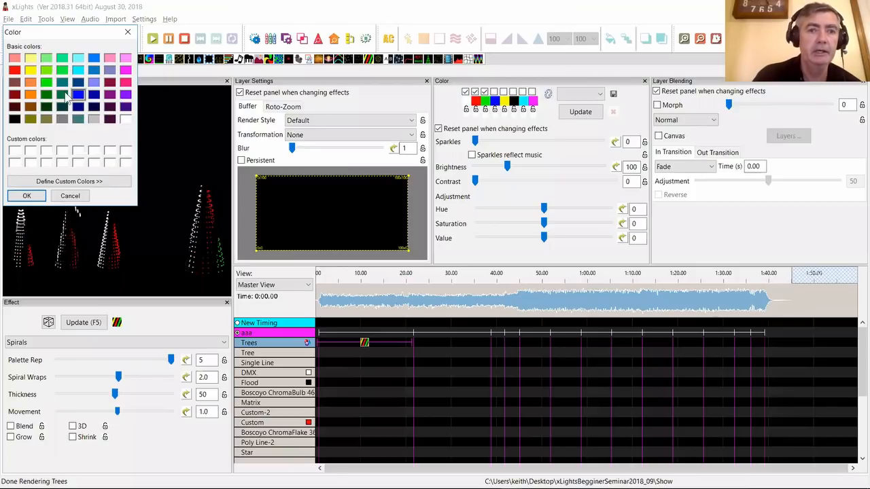
{"action": "left_click", "coordinate": [31, 95]}
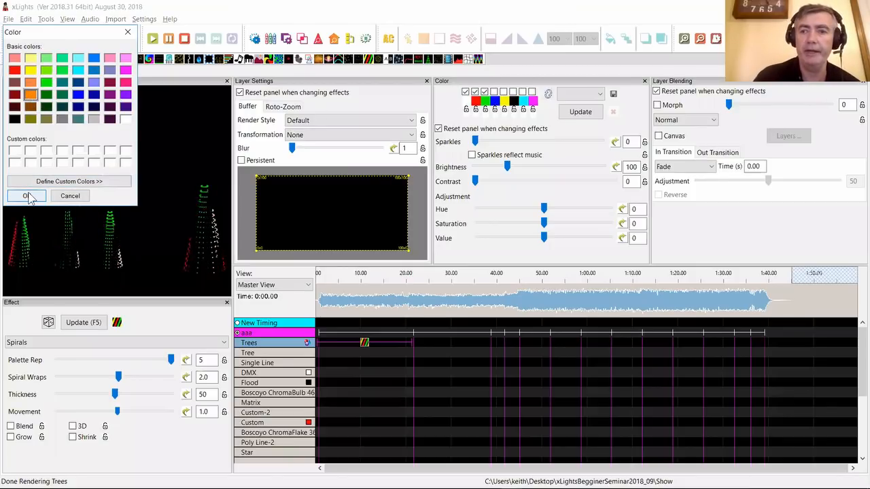
{"action": "left_click", "coordinate": [28, 196]}
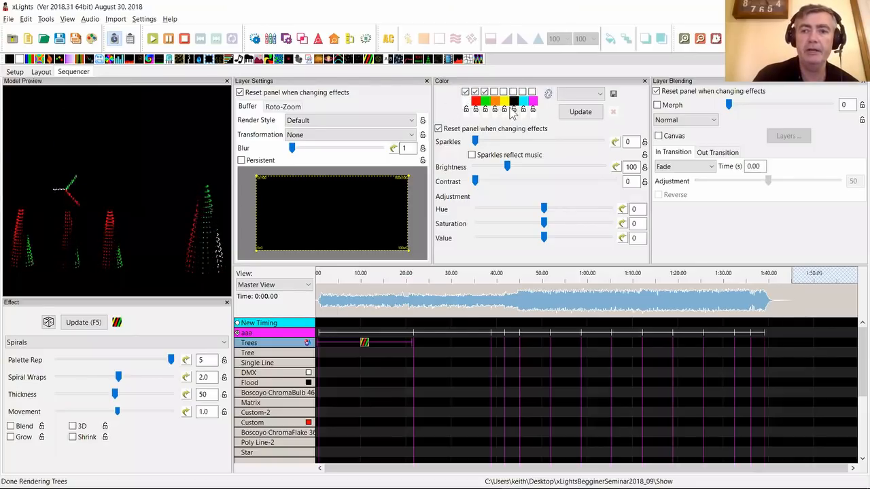
{"action": "left_click", "coordinate": [613, 96]}
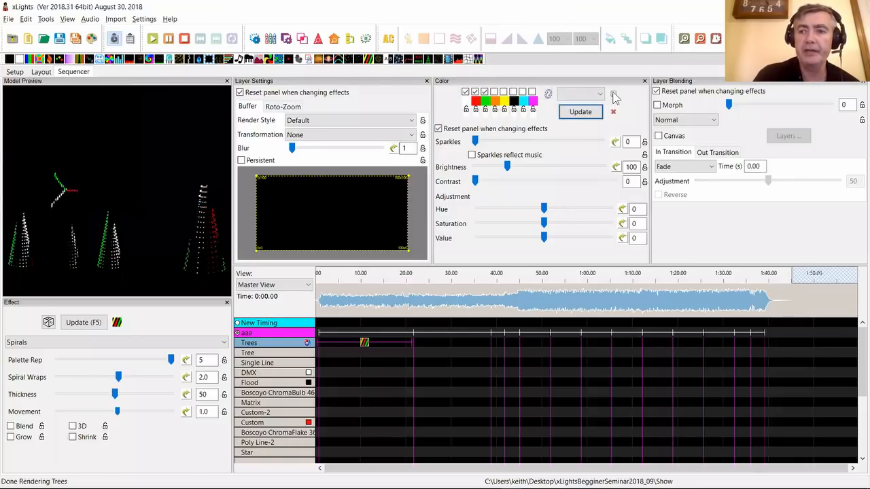
{"action": "left_click", "coordinate": [600, 94]}
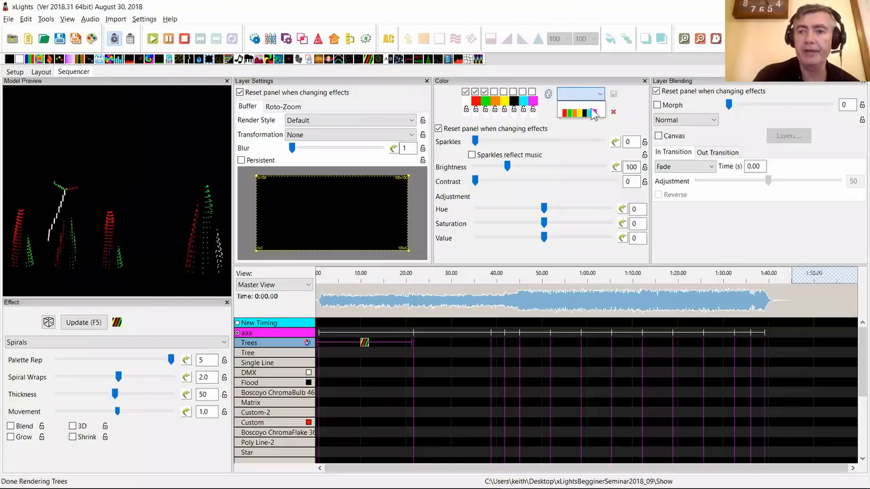
{"action": "left_click", "coordinate": [588, 116]}
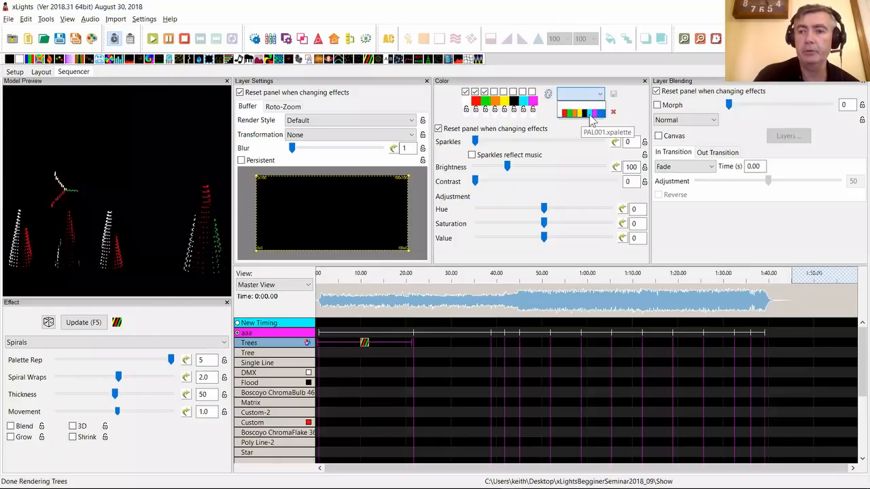
- Change the fourth palette color to blue and save this set as another palette
{"action": "left_click", "coordinate": [496, 103]}
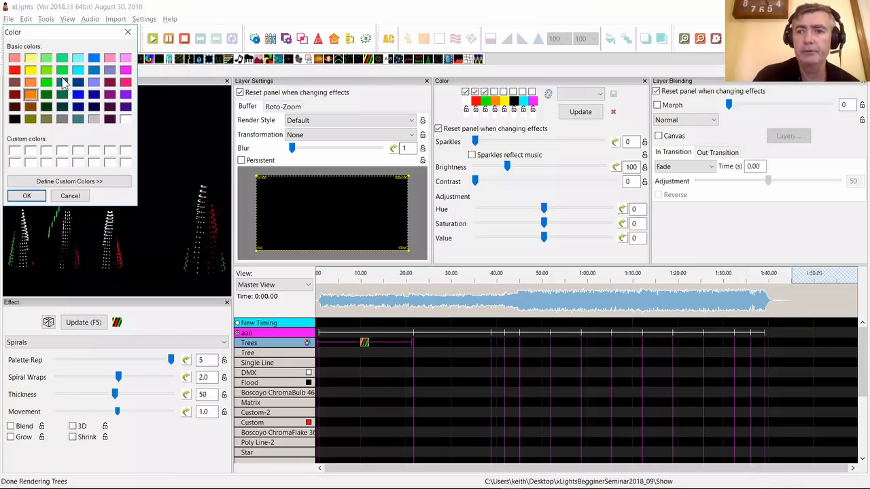
{"action": "left_click", "coordinate": [79, 94]}
{"action": "left_click", "coordinate": [28, 195]}
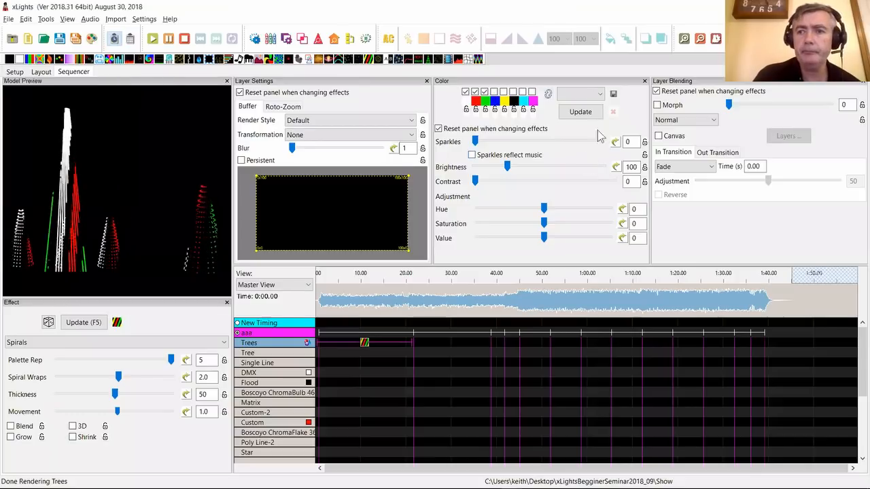
- Examine the saved color palettes available for loading
{"action": "left_click", "coordinate": [598, 97]}
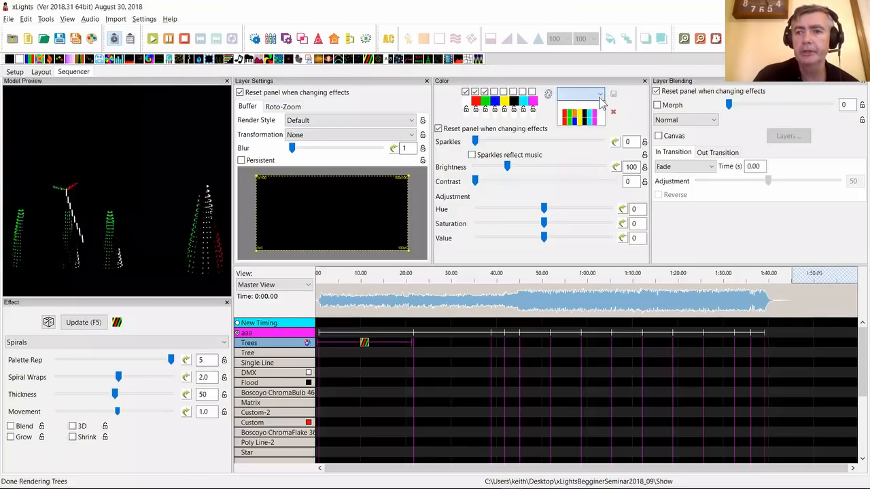
{"action": "left_click", "coordinate": [588, 116]}
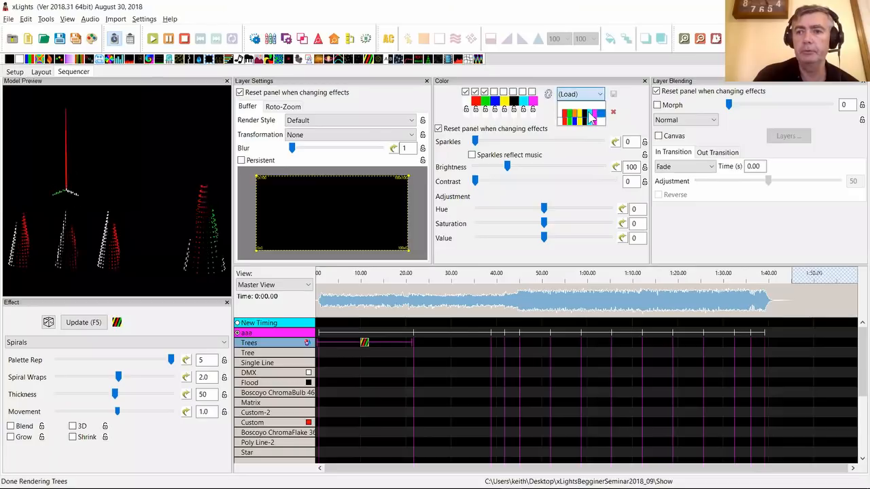
{"action": "left_click", "coordinate": [602, 95]}
{"action": "left_click", "coordinate": [588, 118]}
{"action": "left_click", "coordinate": [601, 96]}
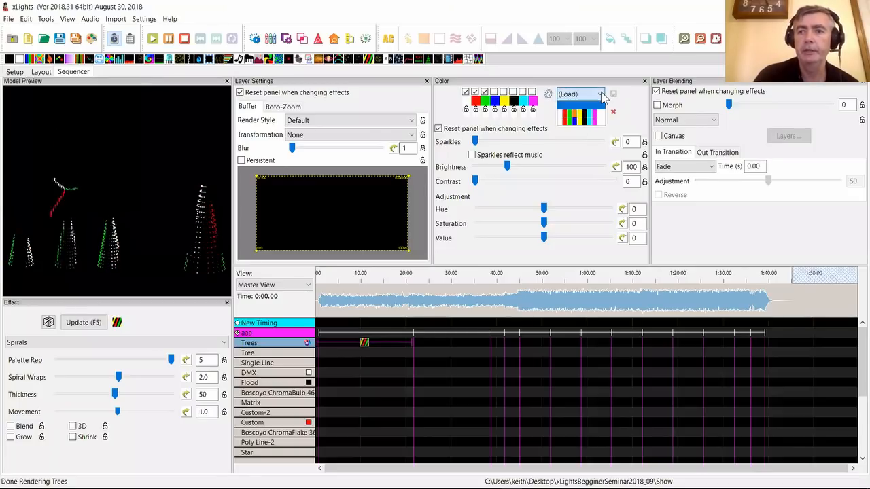
{"action": "left_click", "coordinate": [601, 93]}
{"action": "left_click", "coordinate": [601, 95]}
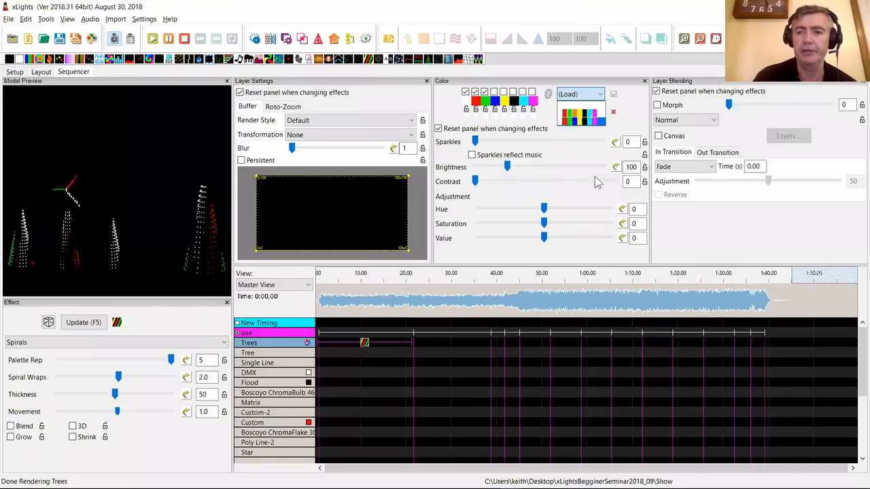
{"action": "left_click", "coordinate": [524, 125]}
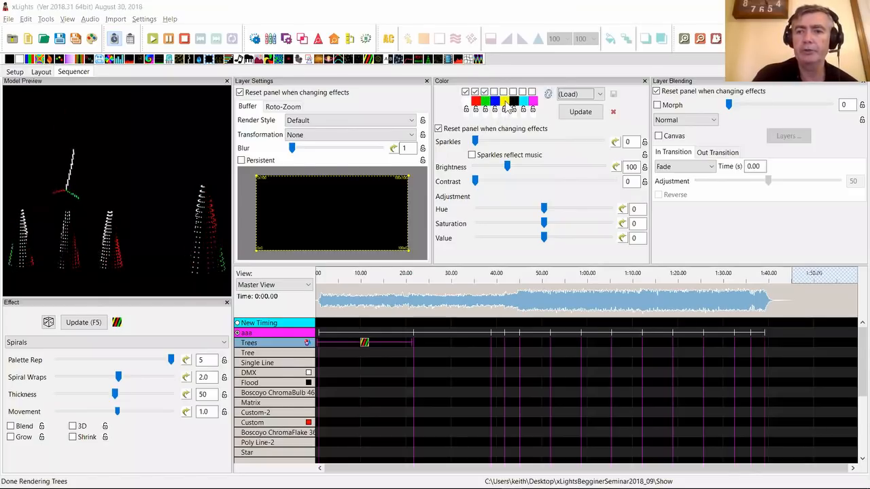
- Give the fifth color a rainbow color curve without the yellow stop, and with the green stop moved to the middle and recolored pink
{"action": "left_click", "coordinate": [505, 102]}
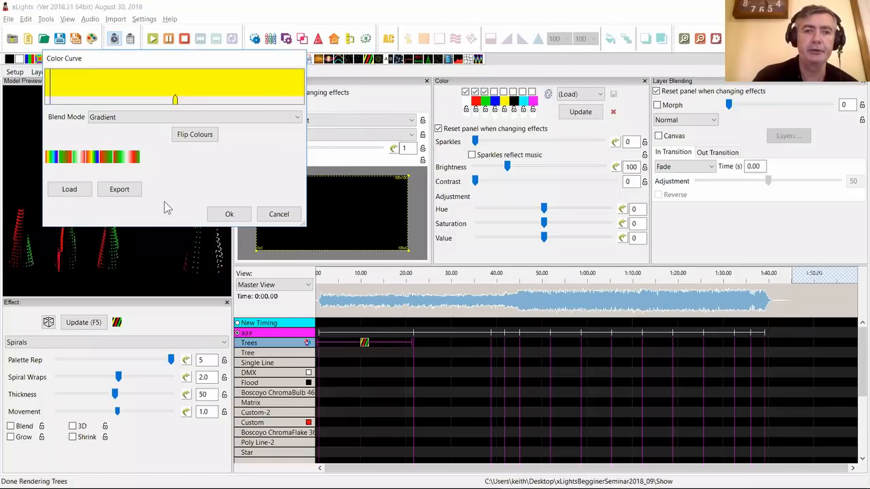
{"action": "left_click", "coordinate": [94, 160]}
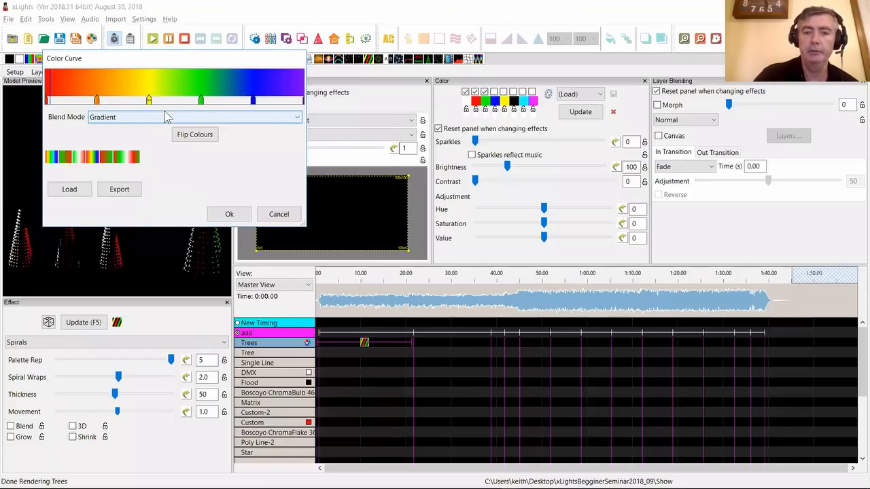
{"action": "key", "text": "Delete"}
{"action": "left_click_drag", "start_coordinate": [201, 100], "coordinate": [173, 100]}
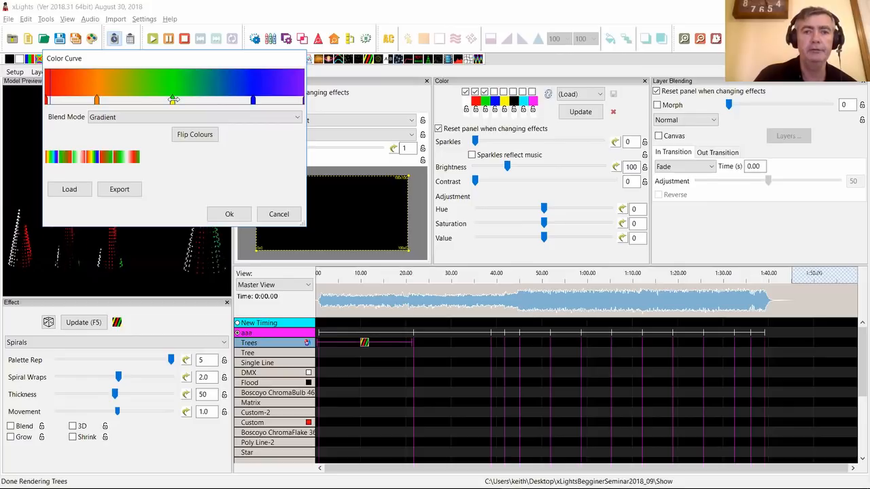
{"action": "double_click", "coordinate": [174, 101]}
{"action": "left_click", "coordinate": [153, 100]}
{"action": "left_click", "coordinate": [69, 238]}
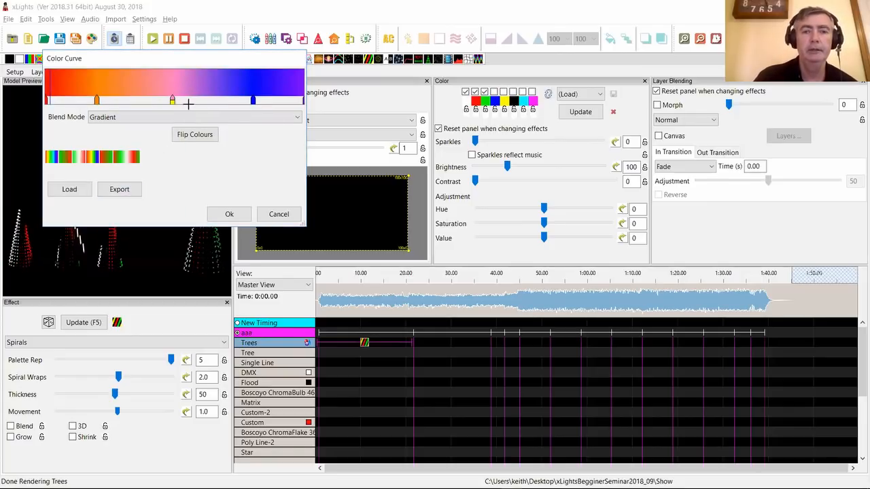
- Try blend mode None on the color curve, return it to Gradient, and save the palette with the applied curve
{"action": "left_click", "coordinate": [141, 120]}
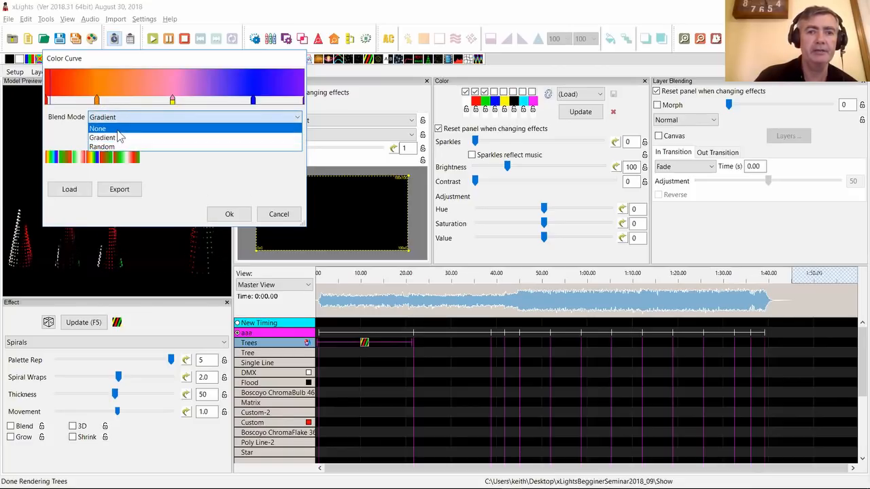
{"action": "left_click", "coordinate": [118, 129]}
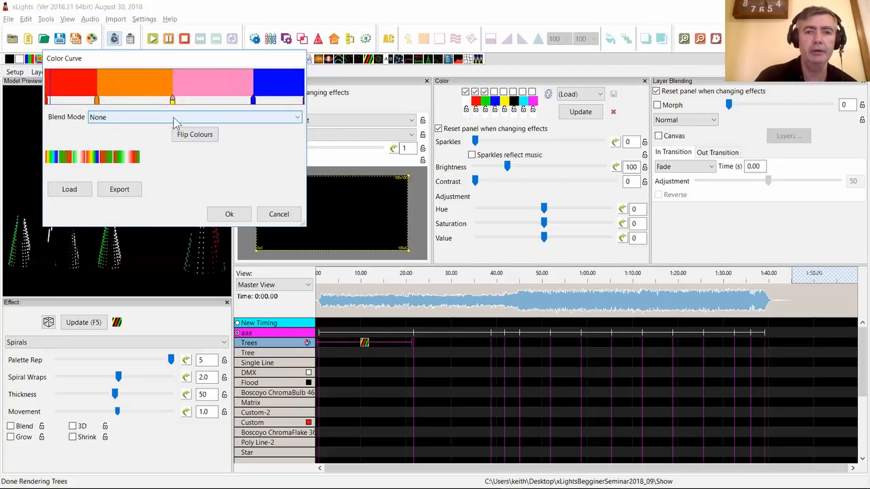
{"action": "left_click", "coordinate": [173, 120]}
{"action": "left_click", "coordinate": [112, 138]}
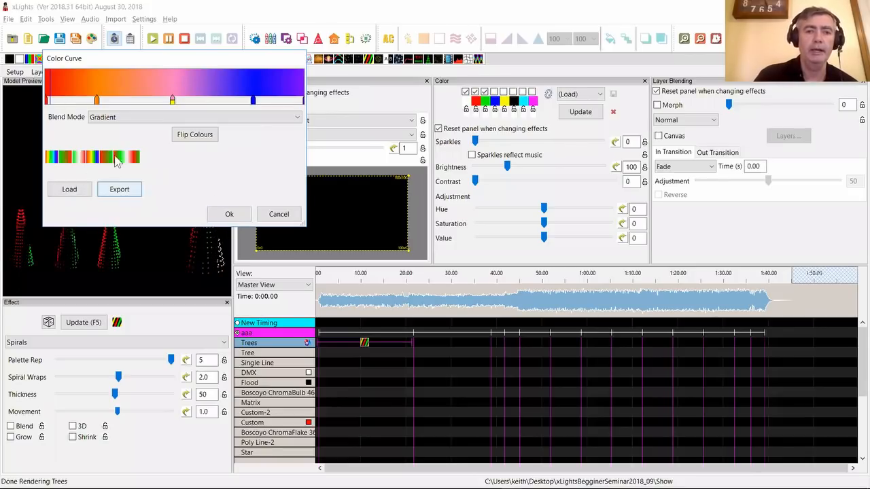
{"action": "left_click", "coordinate": [228, 214]}
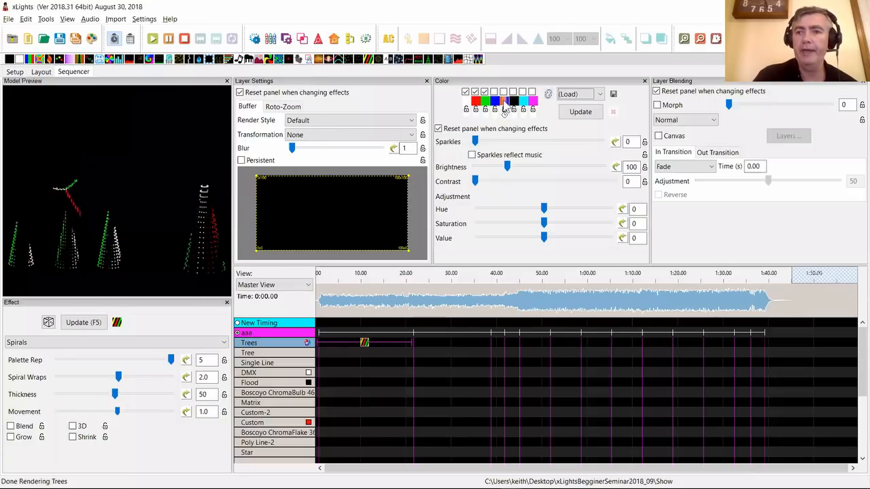
{"action": "left_click", "coordinate": [595, 94]}
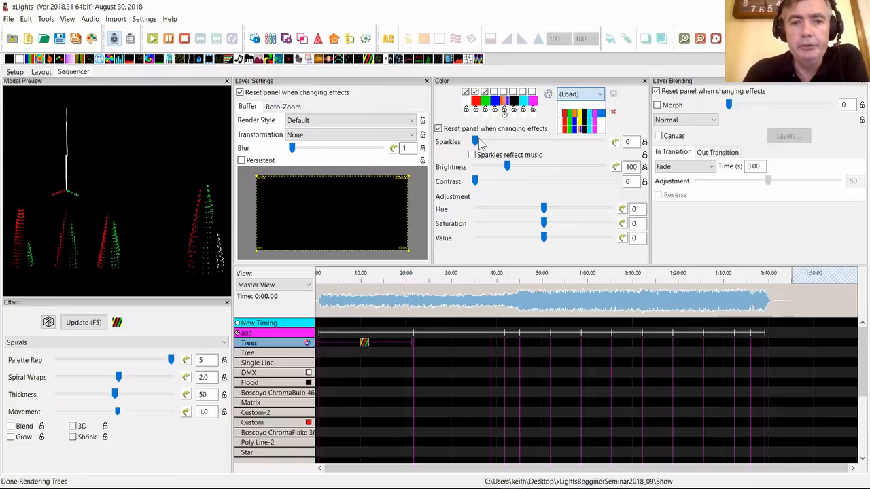
- Enable the gradient color instead of green on the Trees Spirals effect and set its Palette Rep to 2
{"action": "left_click", "coordinate": [365, 347]}
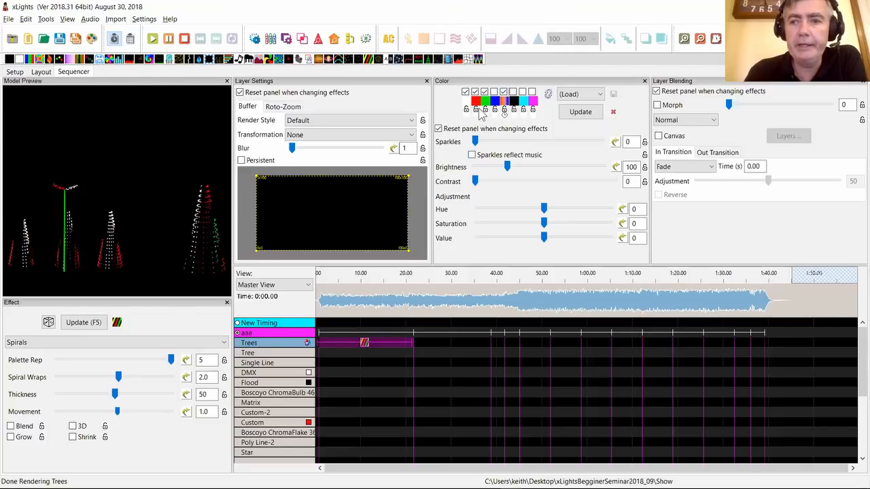
{"action": "left_click", "coordinate": [484, 92]}
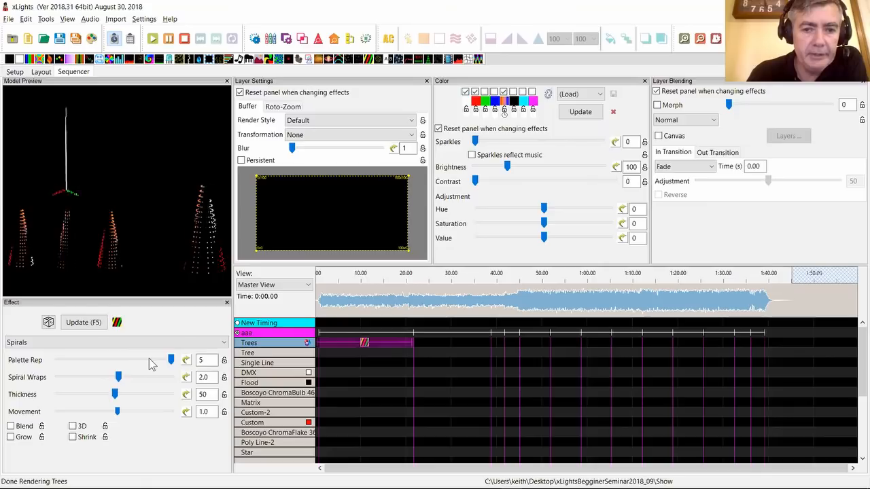
{"action": "left_click", "coordinate": [86, 360]}
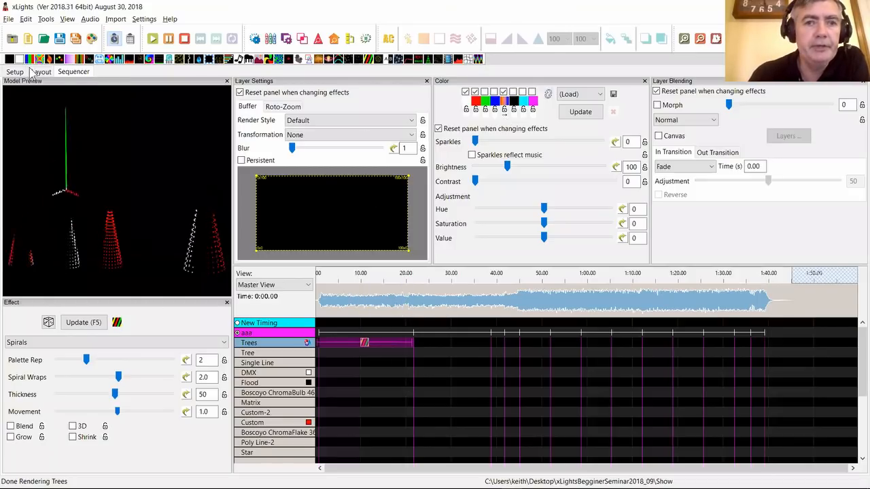
- Add an On effect to the Tree row across the second aaa timing interval and move it down to the Matrix row
{"action": "left_click_drag", "start_coordinate": [19, 59], "coordinate": [451, 360]}
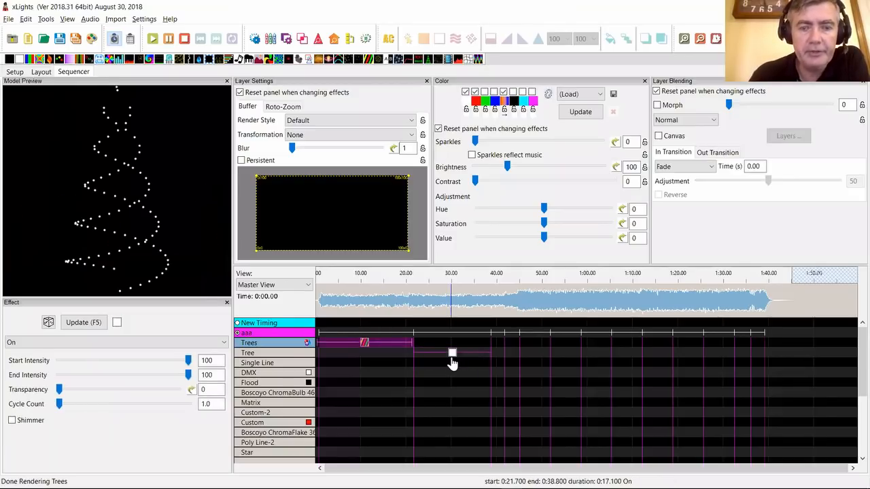
{"action": "left_click", "coordinate": [452, 355]}
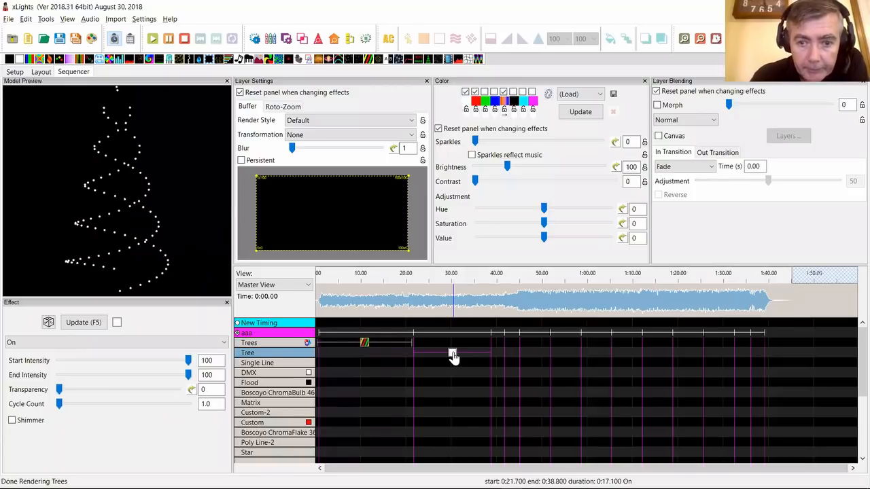
{"action": "key", "text": "Down"}
{"action": "key", "text": "Down"}
{"action": "key", "text": "Down"}
{"action": "key", "text": "Down"}
{"action": "key", "text": "Down"}
{"action": "key", "text": "Down"}
{"action": "key", "text": "Up"}
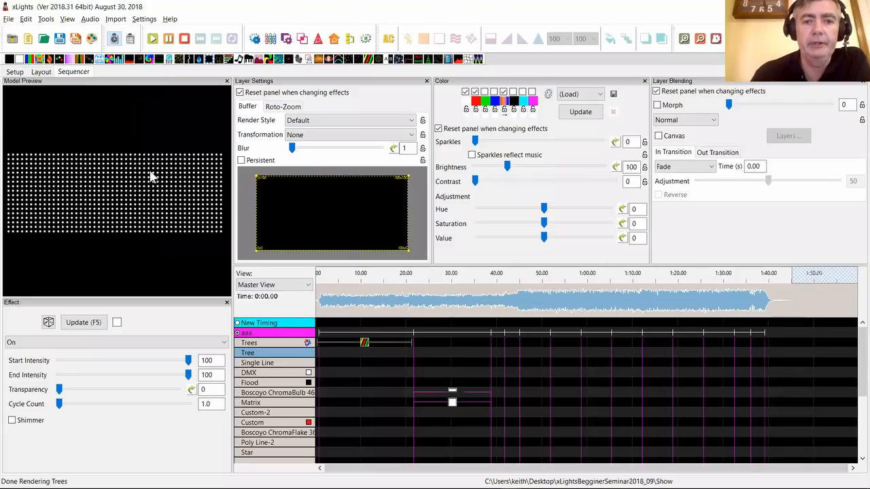
- Leave only the gradient color enabled and replace the Matrix effect with a Pinwheel using Thick 100 and Size 232
{"action": "left_click", "coordinate": [465, 91]}
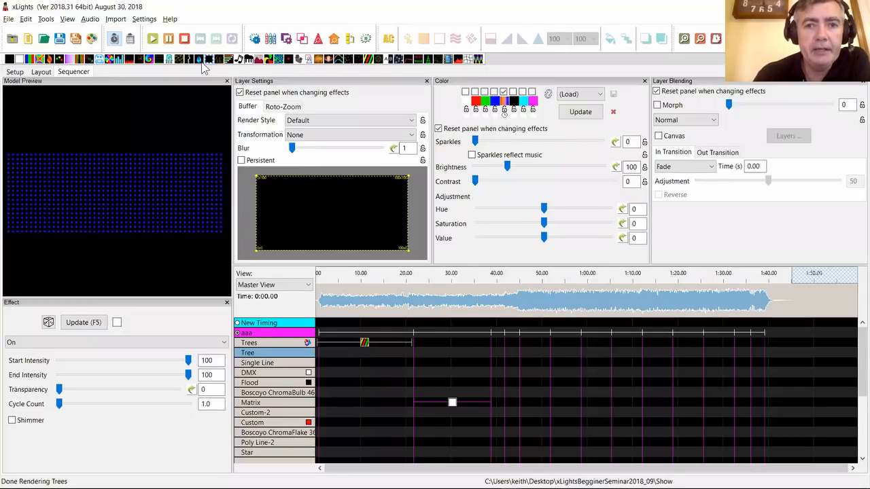
{"action": "left_click_drag", "start_coordinate": [269, 63], "coordinate": [442, 406]}
{"action": "left_click_drag", "start_coordinate": [39, 402], "coordinate": [166, 405]}
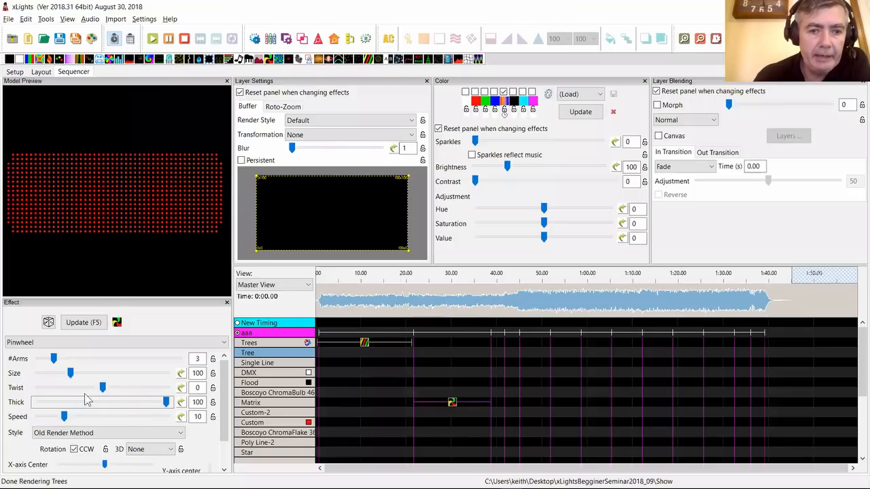
{"action": "left_click_drag", "start_coordinate": [74, 376], "coordinate": [116, 379]}
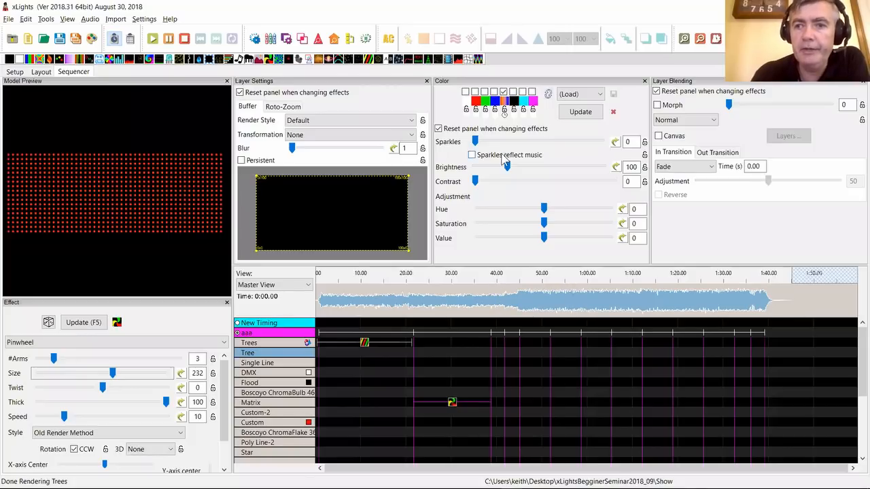
- Enable green and cyan alongside the gradient on the Matrix Pinwheel, change the gradient's direction, and set Size to 125
{"action": "left_click", "coordinate": [483, 91]}
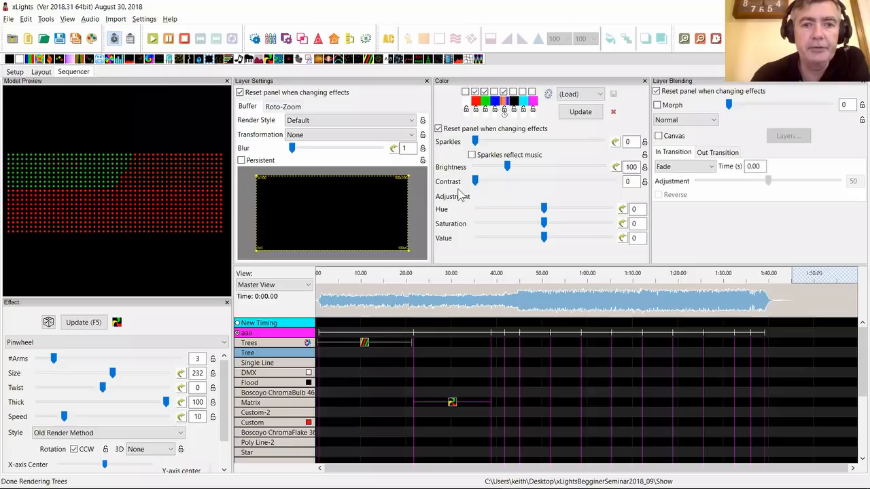
{"action": "left_click", "coordinate": [522, 92]}
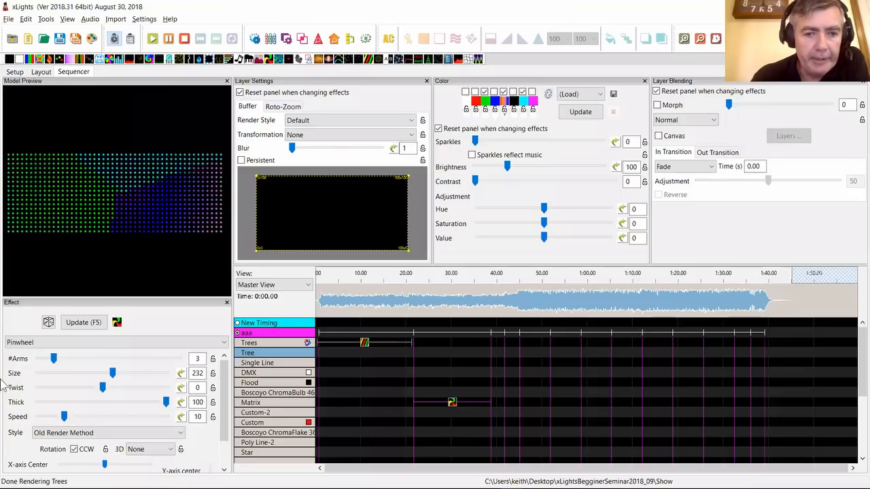
{"action": "left_click_drag", "start_coordinate": [113, 376], "coordinate": [79, 376]}
{"action": "left_click", "coordinate": [107, 320]}
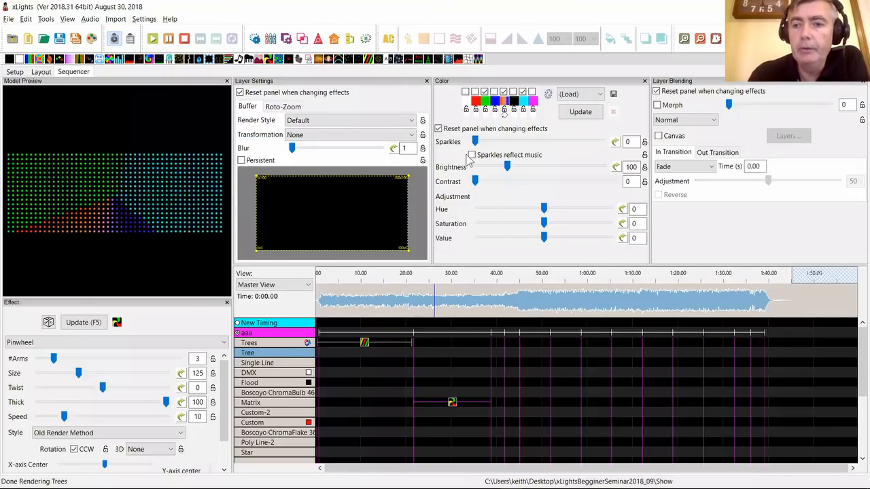
- Try a Sparkles value of 88 on the Matrix Pinwheel and return it to 0
{"action": "left_click_drag", "start_coordinate": [477, 140], "coordinate": [530, 143]}
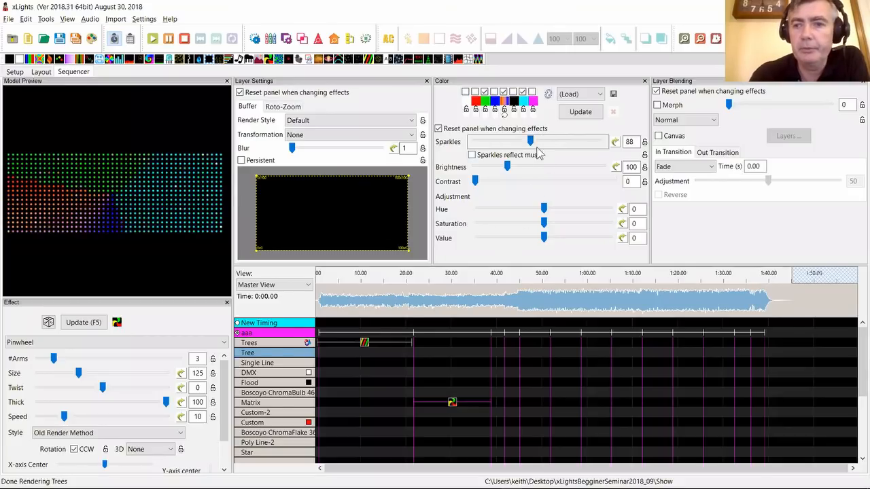
{"action": "left_click_drag", "start_coordinate": [530, 141], "coordinate": [467, 144]}
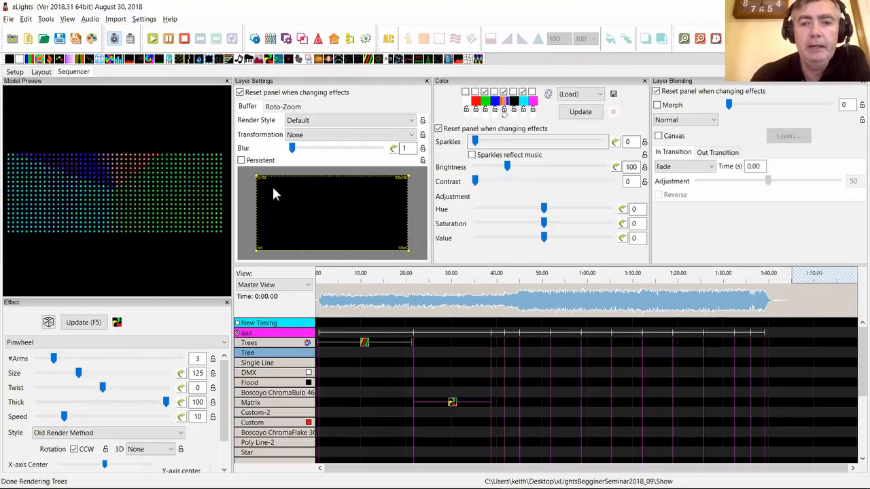
- Shrink the Matrix Pinwheel's buffer to its lower-right area, and switch the buffer to the left half
{"action": "left_click_drag", "start_coordinate": [255, 176], "coordinate": [363, 206]}
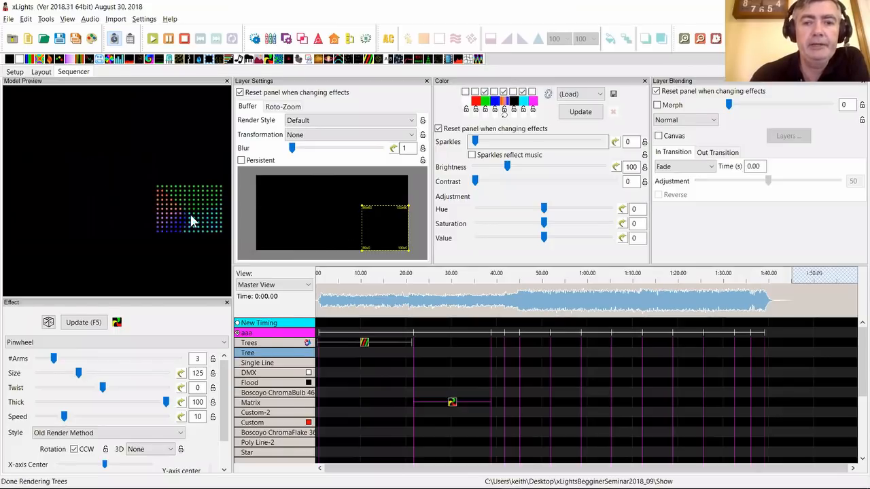
{"action": "right_click", "coordinate": [327, 198]}
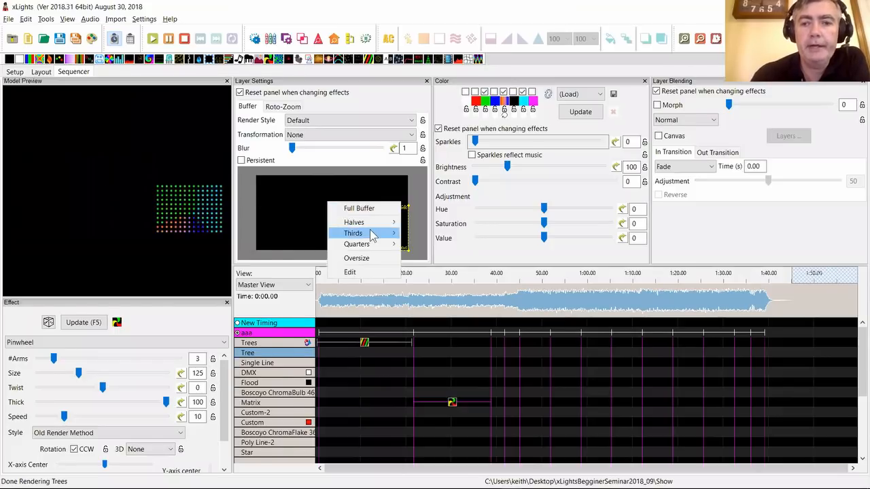
{"action": "mouse_move", "coordinate": [377, 223]}
{"action": "left_click", "coordinate": [422, 224]}
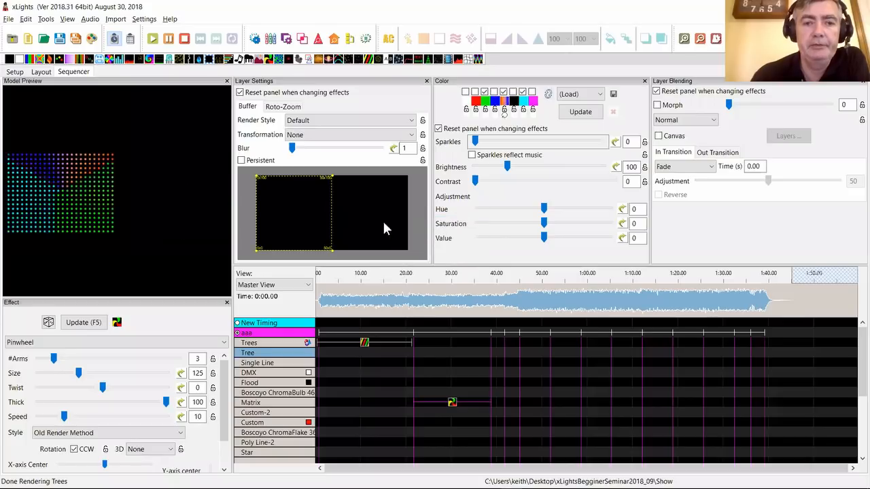
- Try the Center Third and Middle Third buffer presets on the Matrix Pinwheel
{"action": "right_click", "coordinate": [351, 217]}
{"action": "mouse_move", "coordinate": [390, 248]}
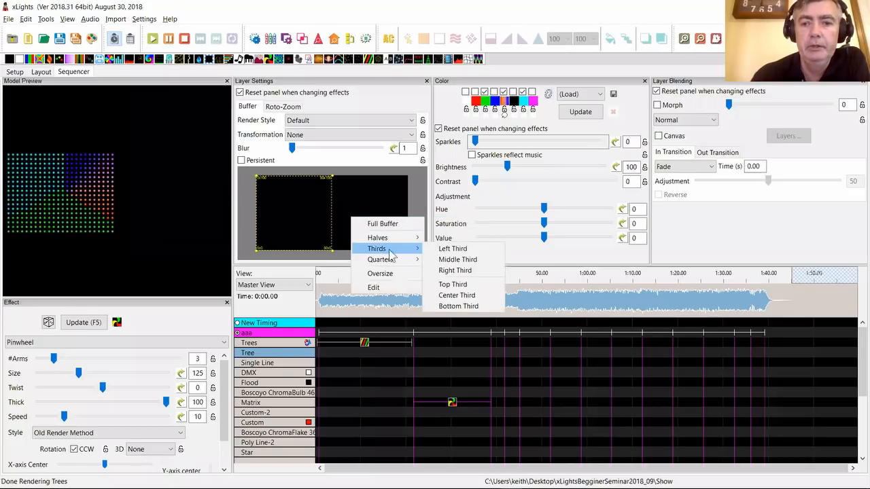
{"action": "left_click", "coordinate": [456, 294]}
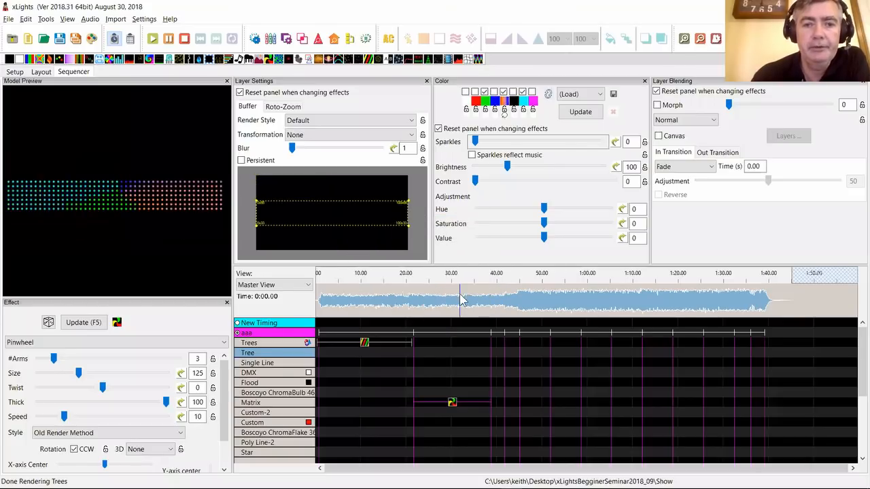
{"action": "right_click", "coordinate": [352, 216]}
{"action": "mouse_move", "coordinate": [407, 245]}
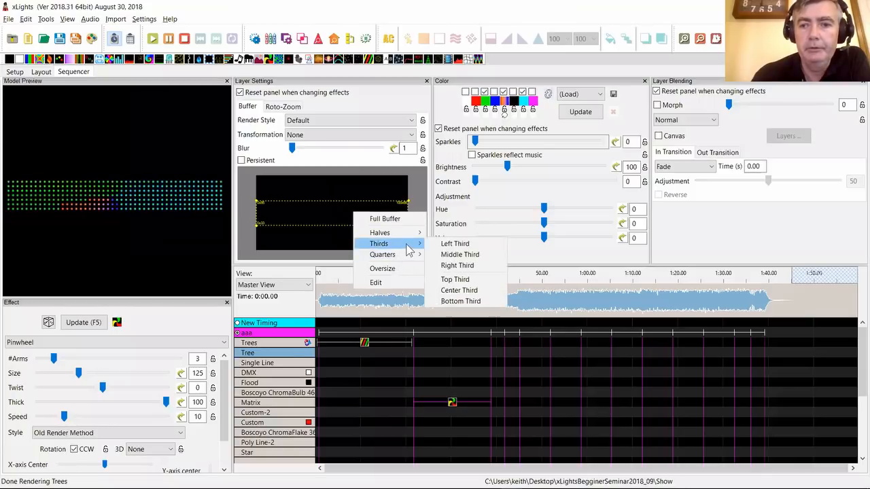
{"action": "left_click", "coordinate": [462, 254]}
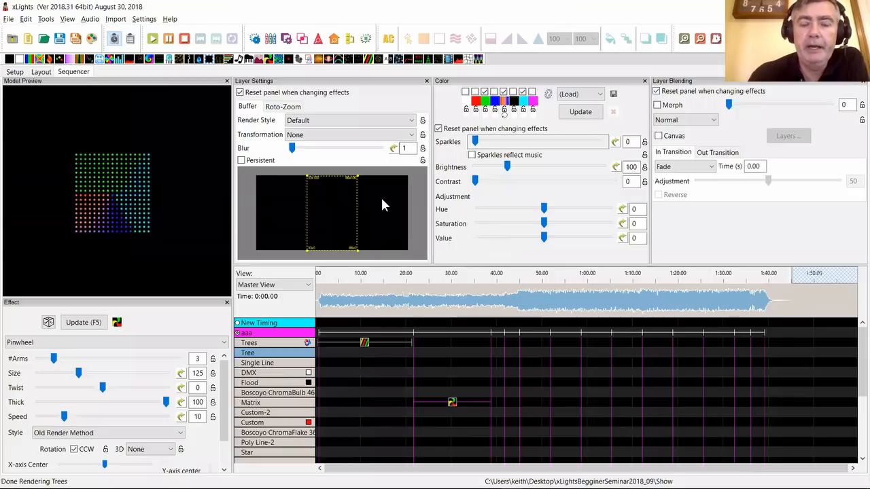
- Try the Oversize buffer on the Matrix Pinwheel and restore it to Full Buffer
{"action": "right_click", "coordinate": [286, 209]}
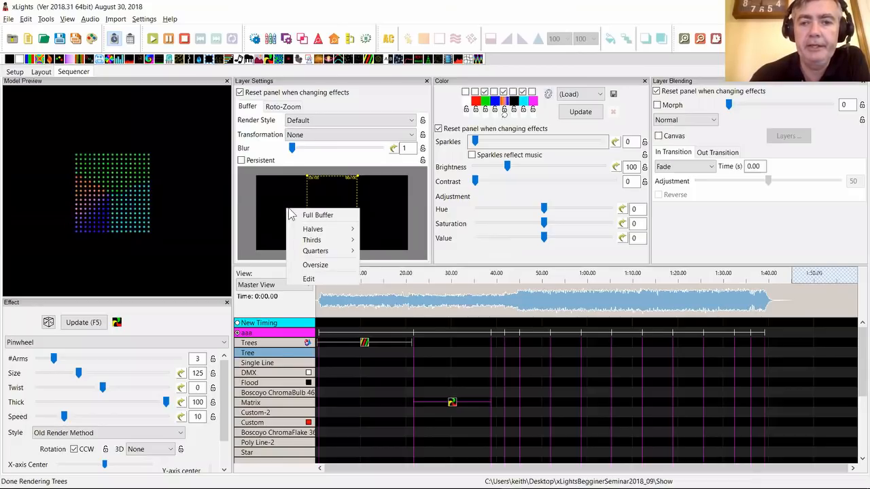
{"action": "left_click", "coordinate": [328, 269]}
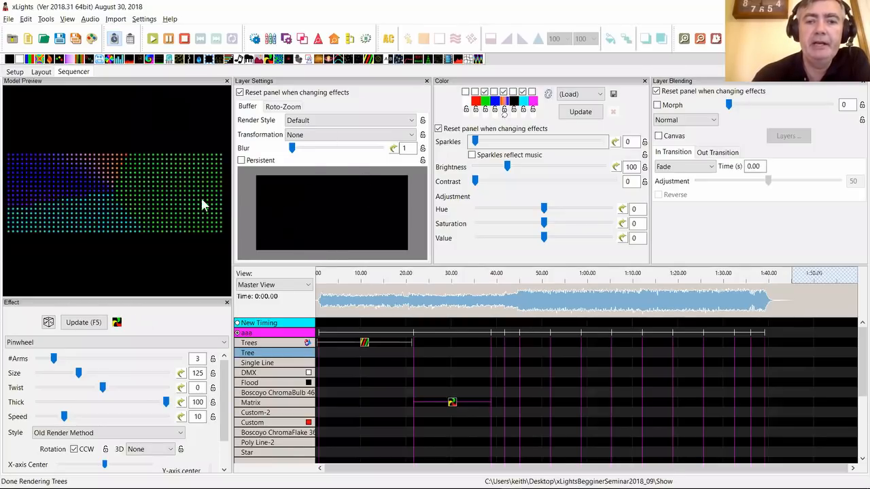
{"action": "right_click", "coordinate": [327, 201]}
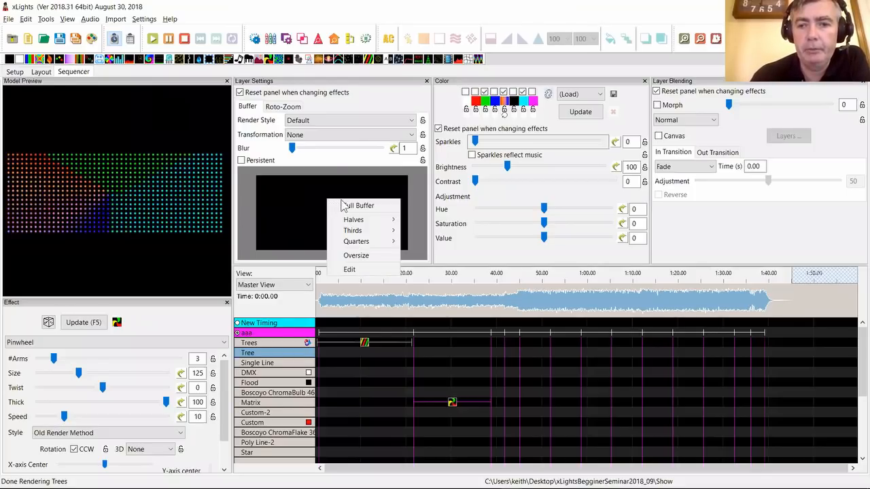
{"action": "left_click", "coordinate": [301, 203]}
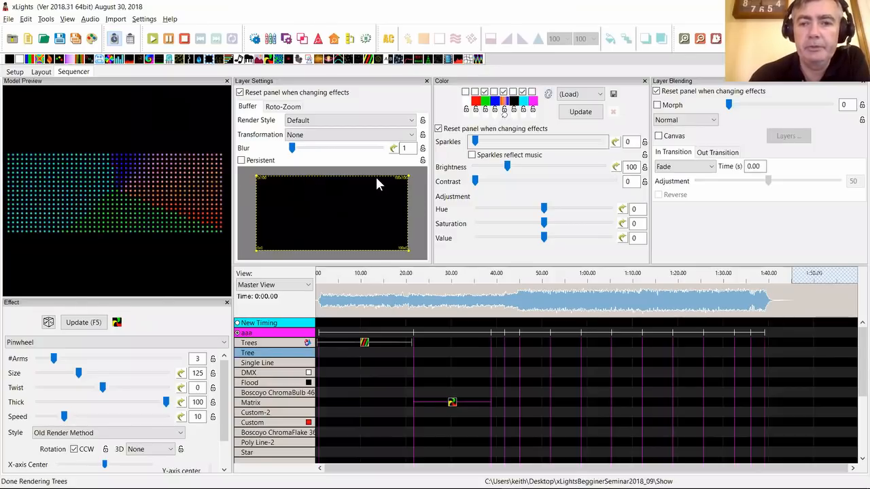
{"action": "right_click", "coordinate": [355, 198]}
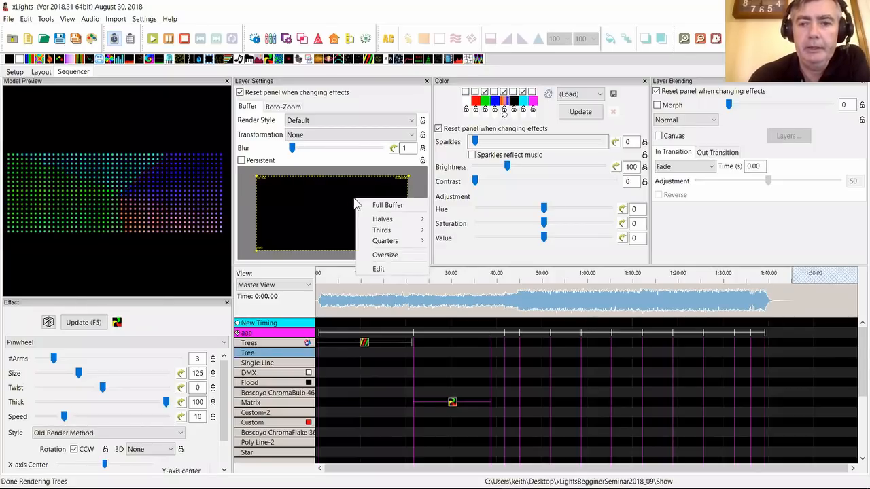
{"action": "left_click", "coordinate": [319, 203]}
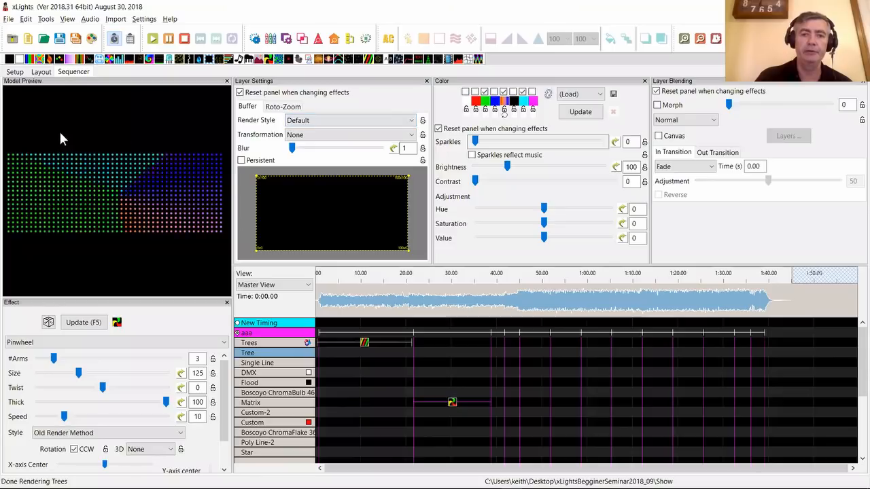
- Try the Single Line render style on the Matrix Pinwheel and on a Butterfly effect put in its place
{"action": "left_click", "coordinate": [313, 121]}
{"action": "left_click", "coordinate": [320, 150]}
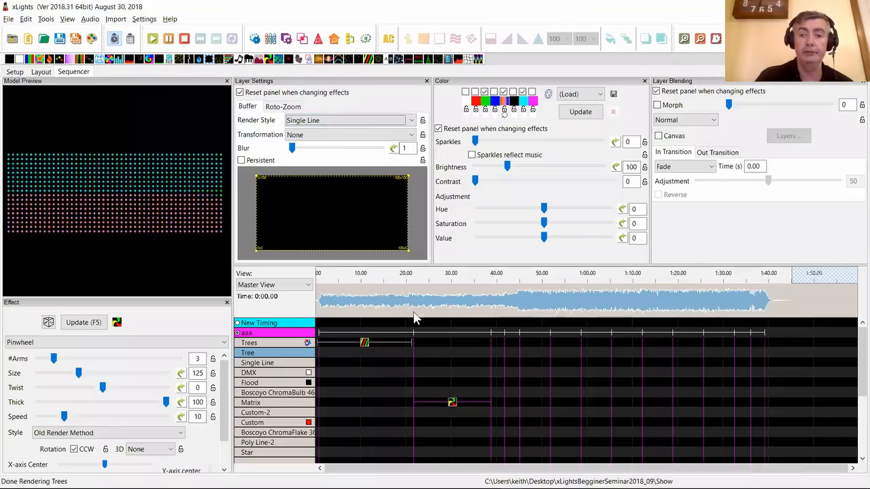
{"action": "left_click_drag", "start_coordinate": [40, 59], "coordinate": [448, 403]}
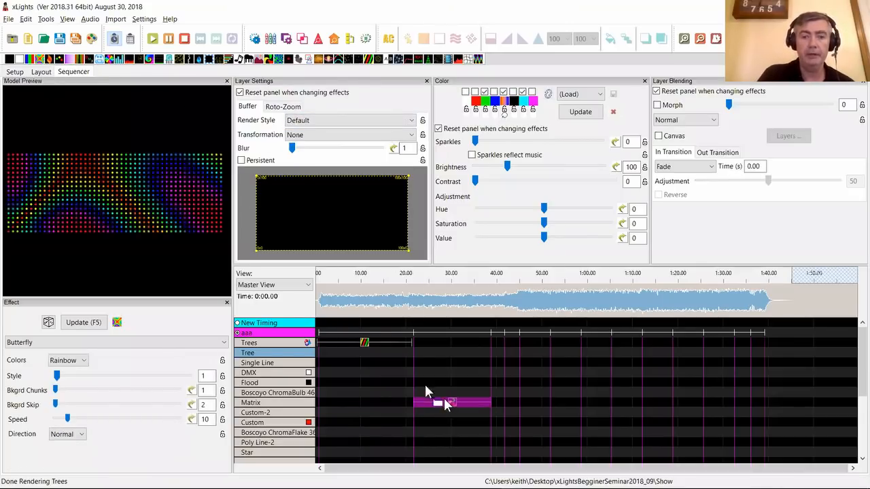
{"action": "left_click", "coordinate": [312, 122]}
{"action": "left_click", "coordinate": [314, 149]}
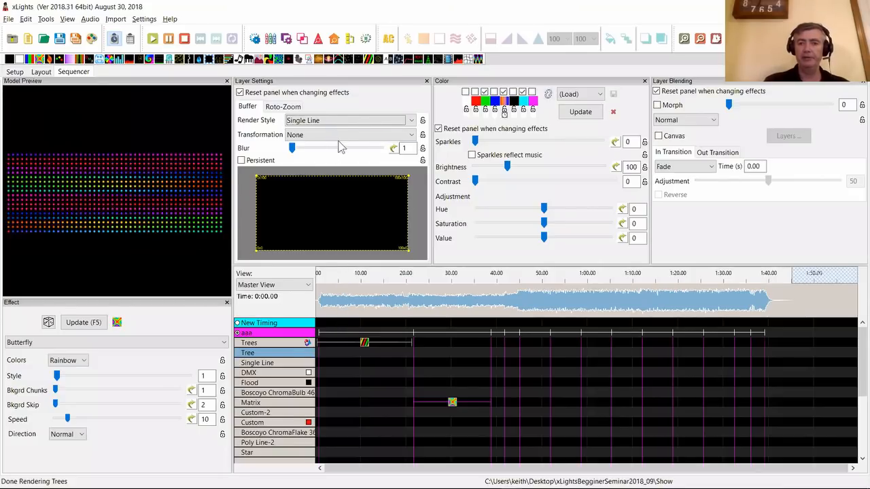
- Set the render style of the Trees Spirals effect to Per Model Default
{"action": "left_click", "coordinate": [365, 343]}
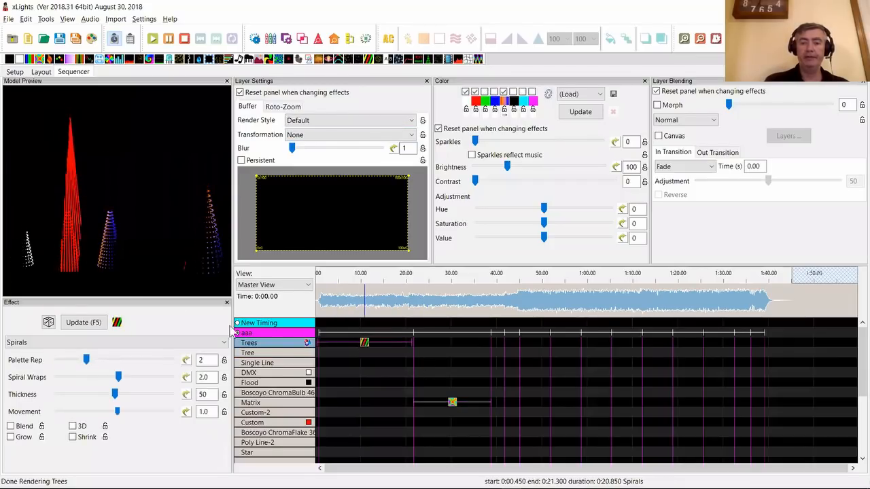
{"action": "left_click", "coordinate": [352, 122]}
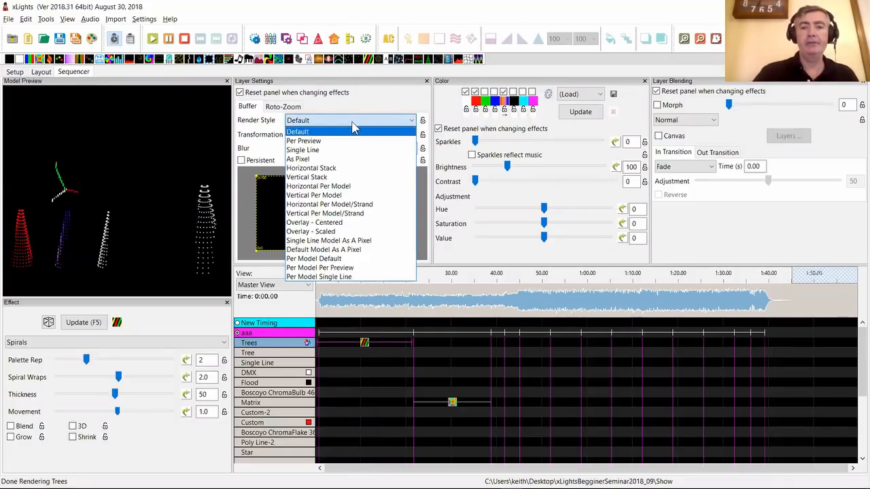
{"action": "left_click", "coordinate": [326, 260]}
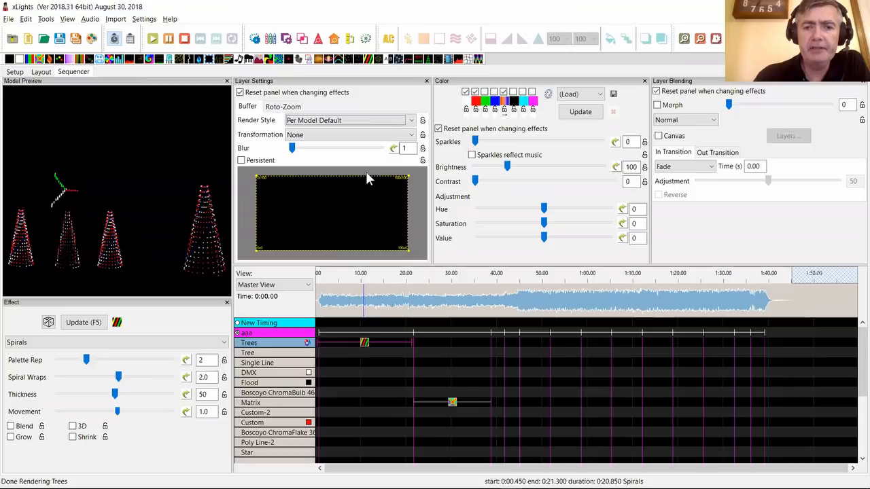
- Replace the Butterfly effect on the Matrix row with a Fire effect
{"action": "left_click", "coordinate": [452, 402]}
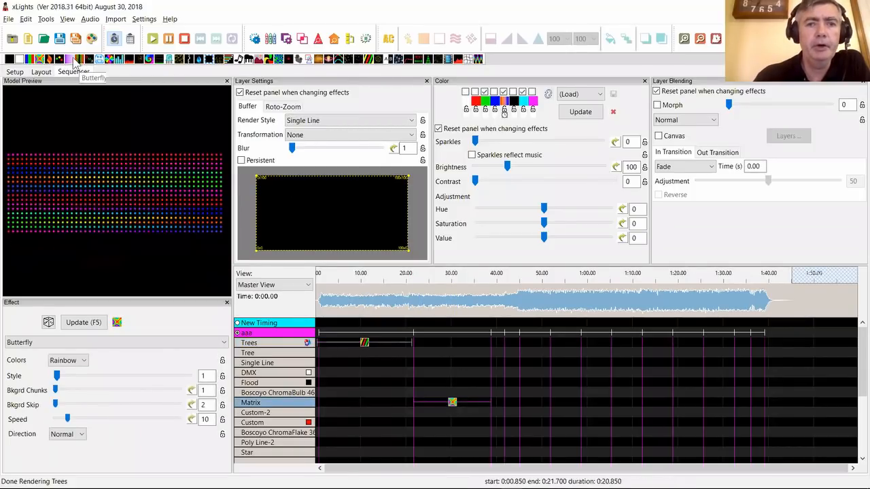
{"action": "left_click", "coordinate": [132, 59]}
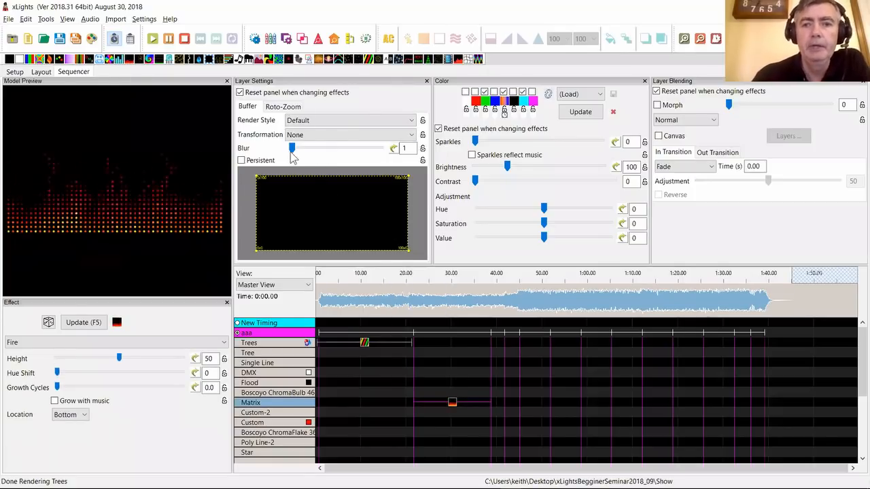
- Try the Rotate CC 90 and Rotate 180 transformations on the Matrix Fire effect and return it to None
{"action": "left_click", "coordinate": [328, 136]}
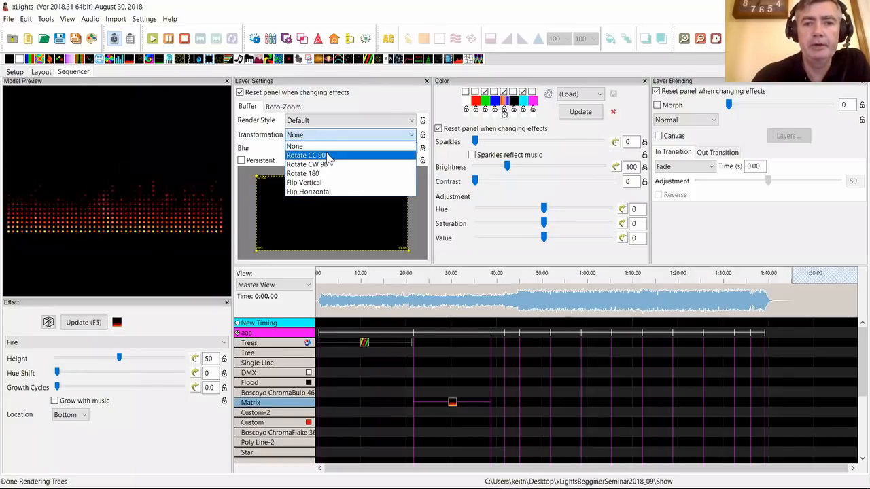
{"action": "left_click", "coordinate": [328, 155]}
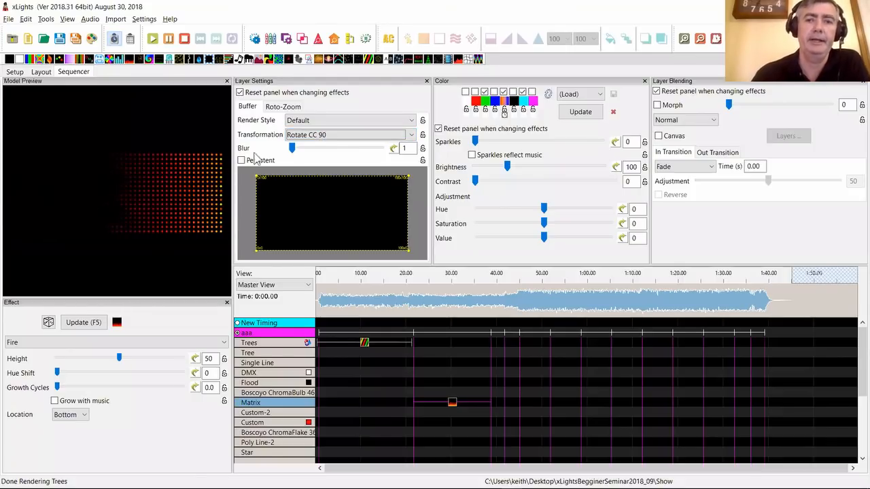
{"action": "left_click", "coordinate": [311, 136]}
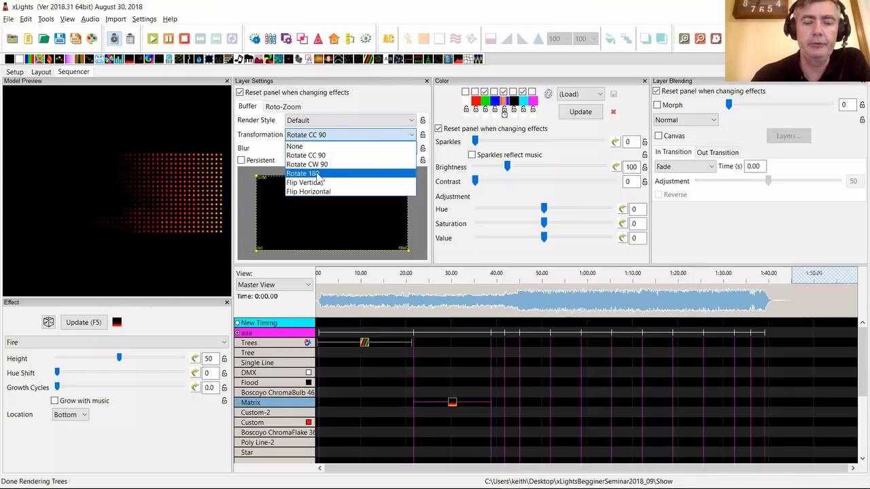
{"action": "left_click", "coordinate": [318, 176]}
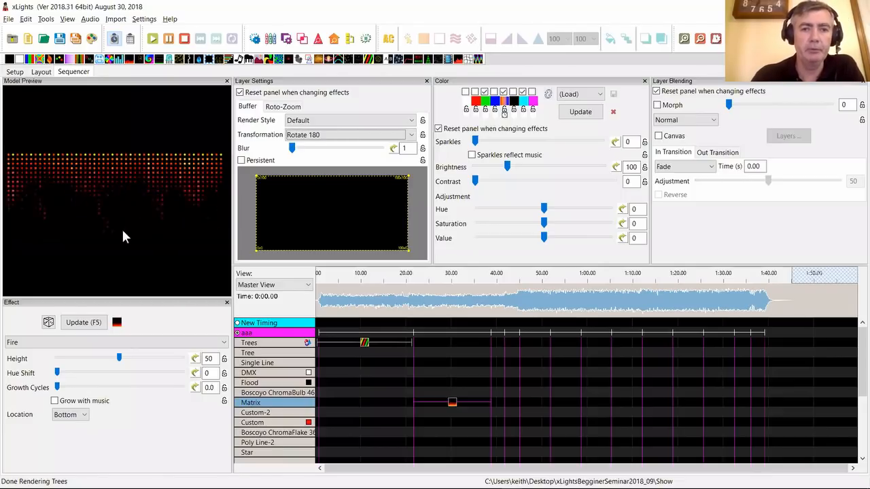
{"action": "left_click", "coordinate": [310, 136]}
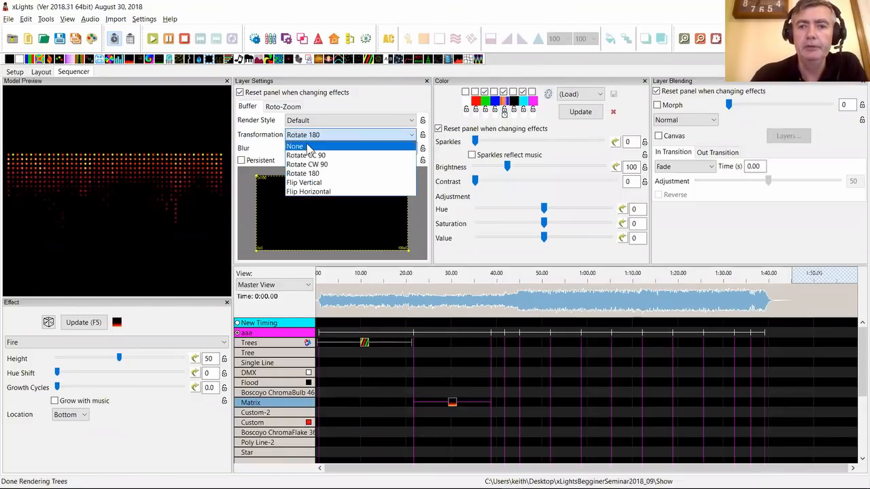
{"action": "left_click", "coordinate": [312, 144]}
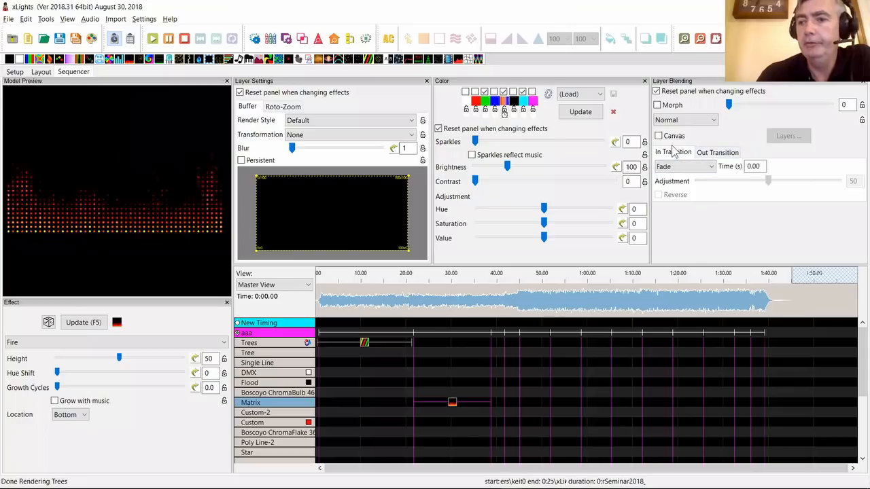
- Give the Matrix Fire effect a 1-second Fade for both its in transition and its out transition
{"action": "double_click", "coordinate": [753, 167]}
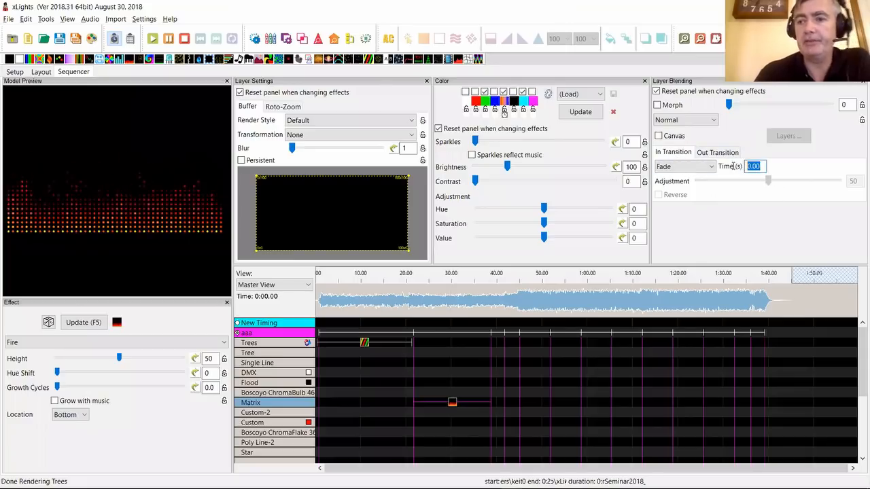
{"action": "type", "text": "1"}
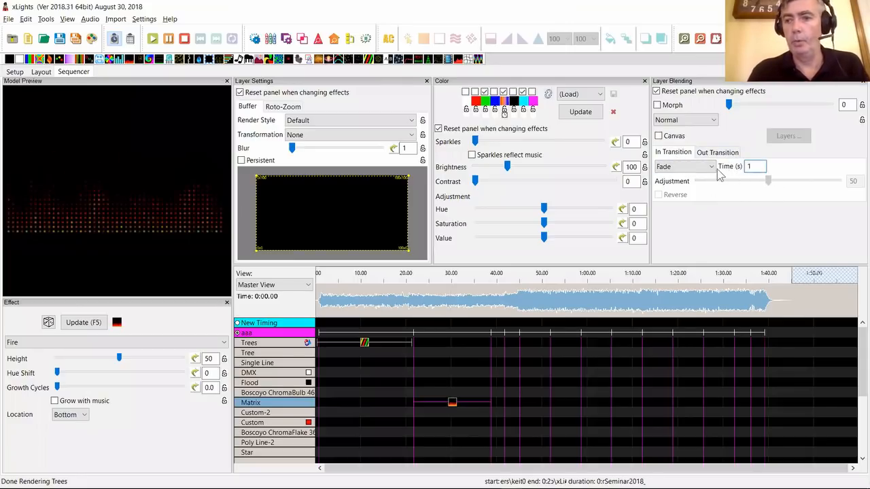
{"action": "left_click", "coordinate": [716, 152]}
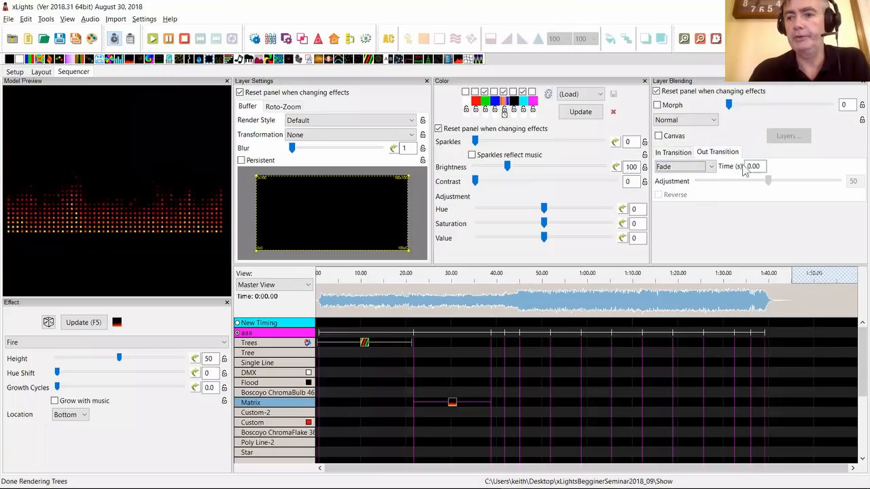
{"action": "double_click", "coordinate": [746, 166]}
{"action": "type", "text": "1"}
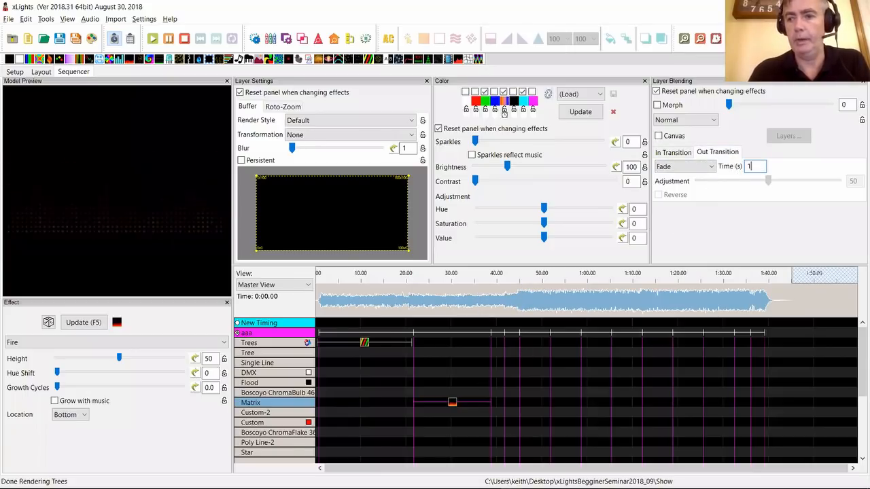
- Shorten the Matrix Fire effect so that it ends at about 26 seconds on the timeline
{"action": "left_click", "coordinate": [454, 404]}
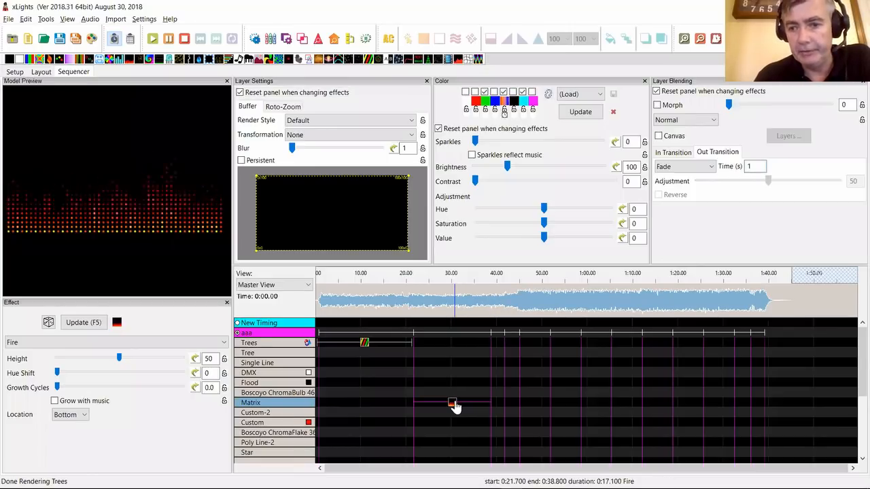
{"action": "left_click_drag", "start_coordinate": [475, 402], "coordinate": [432, 403]}
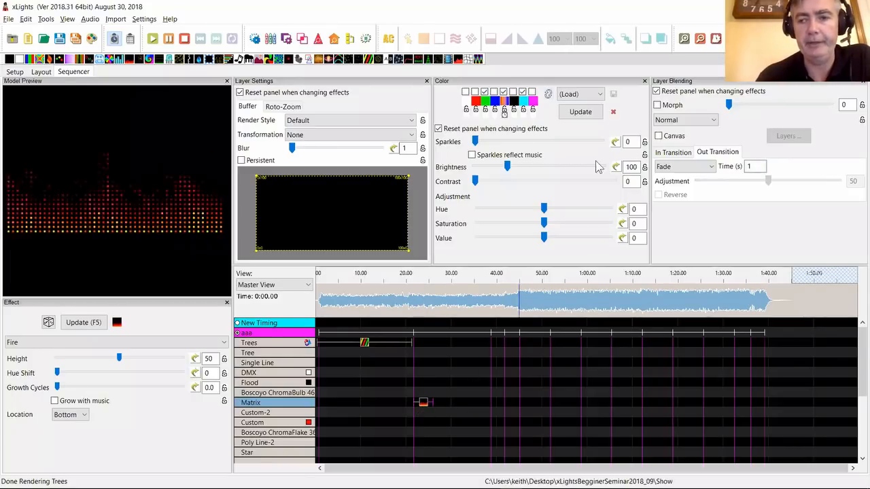
{"action": "left_click", "coordinate": [748, 167]}
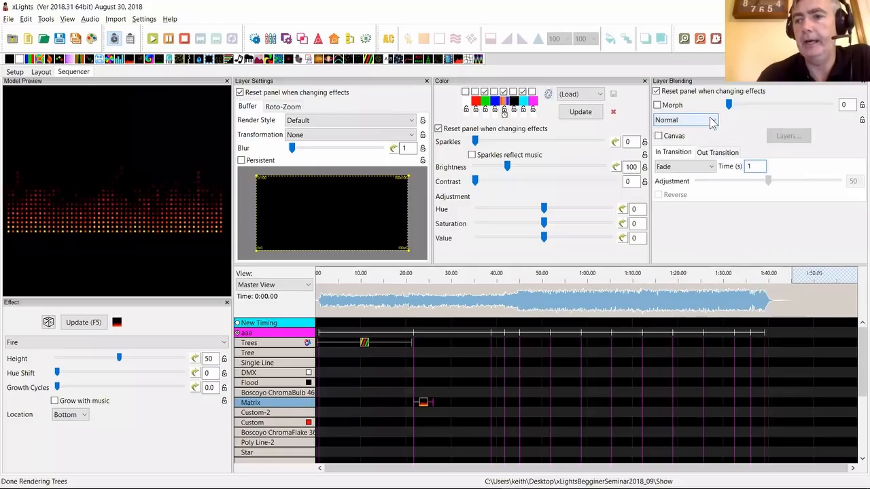
{"action": "left_click", "coordinate": [700, 121]}
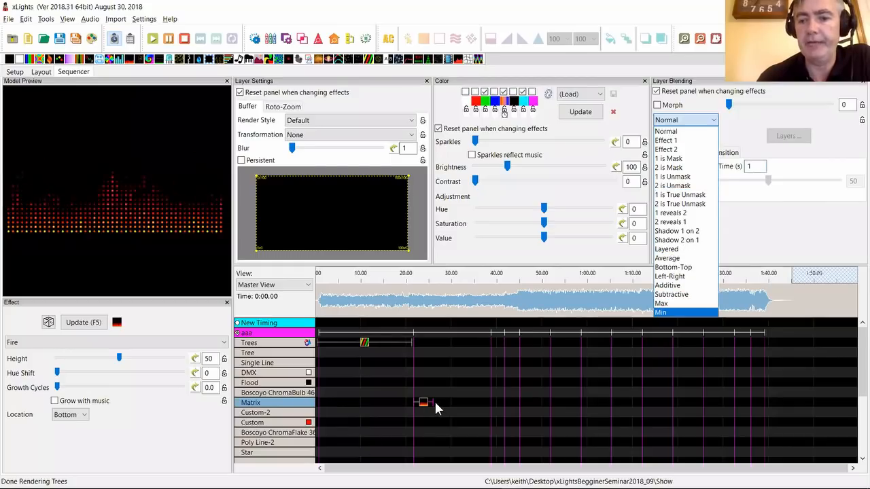
{"action": "left_click", "coordinate": [354, 401]}
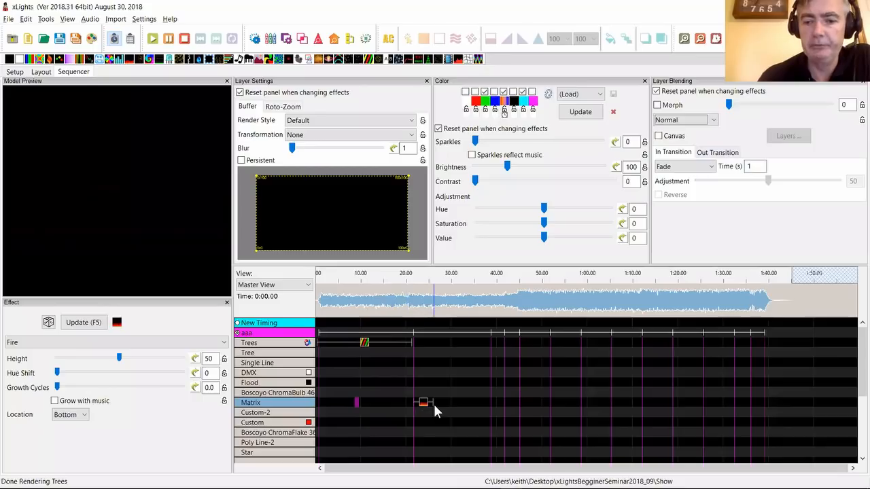
- Insert a layer below on the Matrix row, move the Fire effect onto it, and place a Spirals effect directly above
{"action": "right_click", "coordinate": [278, 406]}
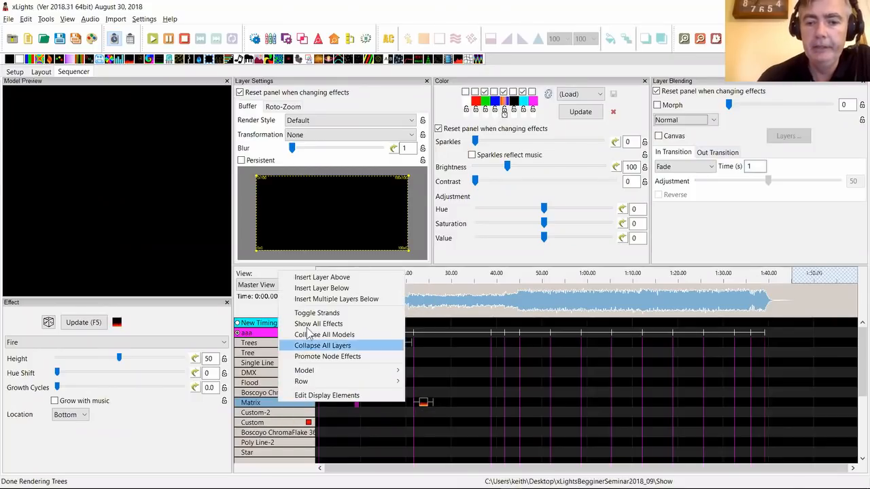
{"action": "left_click", "coordinate": [322, 288]}
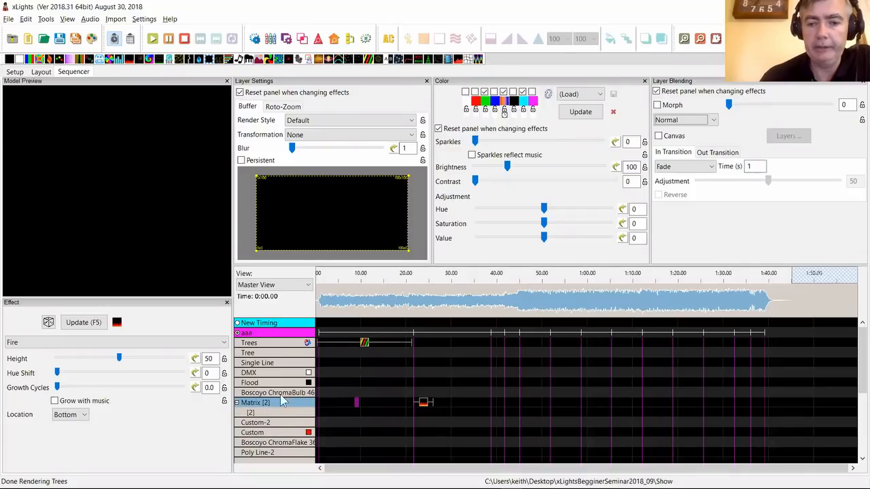
{"action": "left_click", "coordinate": [424, 403]}
{"action": "left_click_drag", "start_coordinate": [426, 405], "coordinate": [425, 415]}
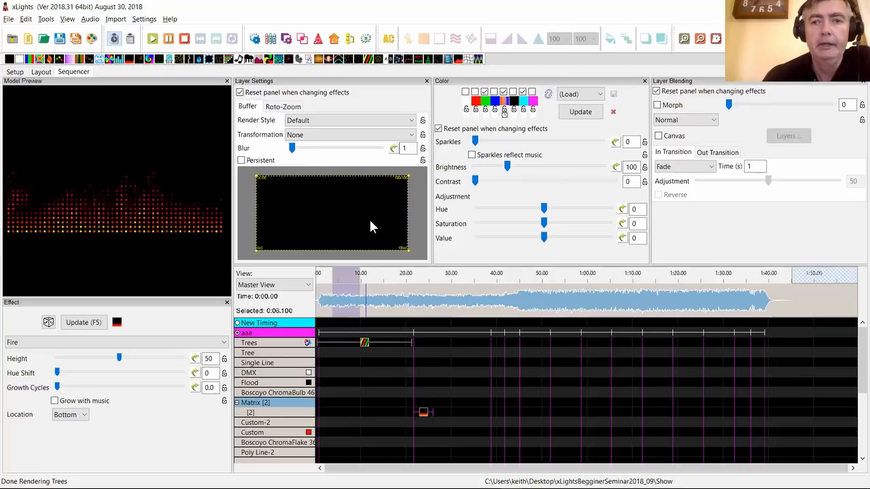
{"action": "left_click_drag", "start_coordinate": [369, 59], "coordinate": [432, 402]}
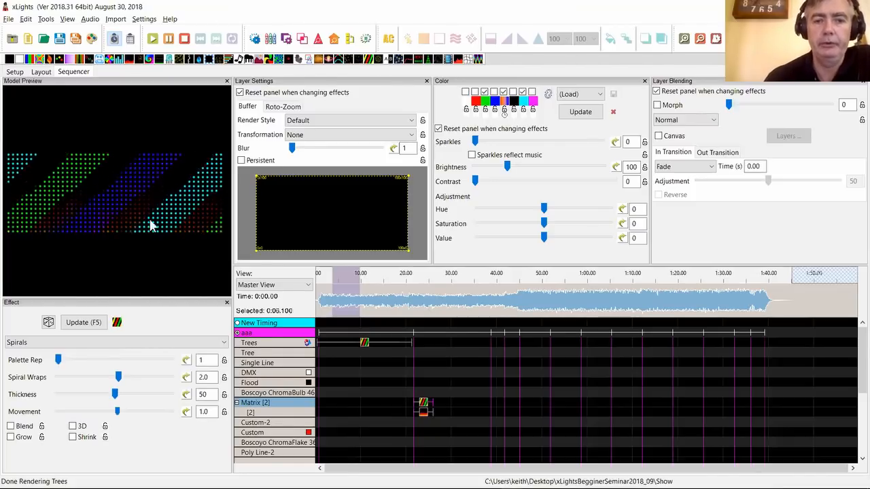
- Try the 1 is Unmask, 1 is True Unmask and Average layer blending modes on the Matrix Spirals effect
{"action": "left_click", "coordinate": [686, 123]}
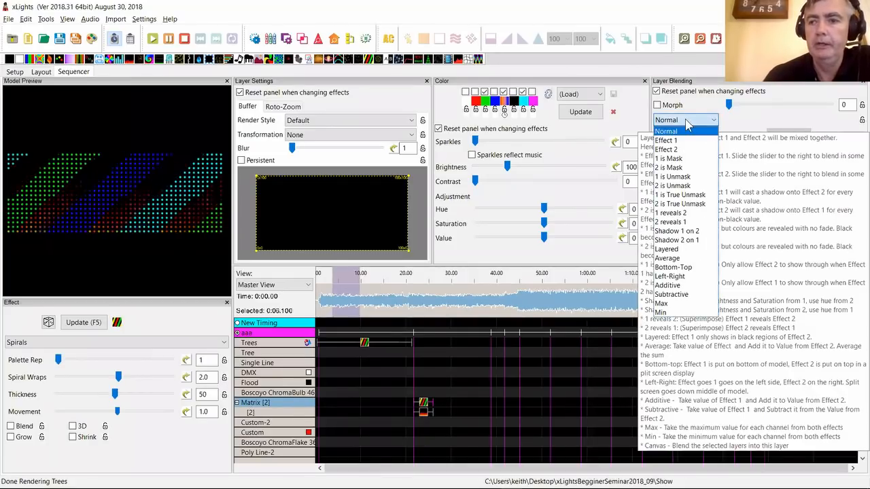
{"action": "left_click", "coordinate": [682, 178]}
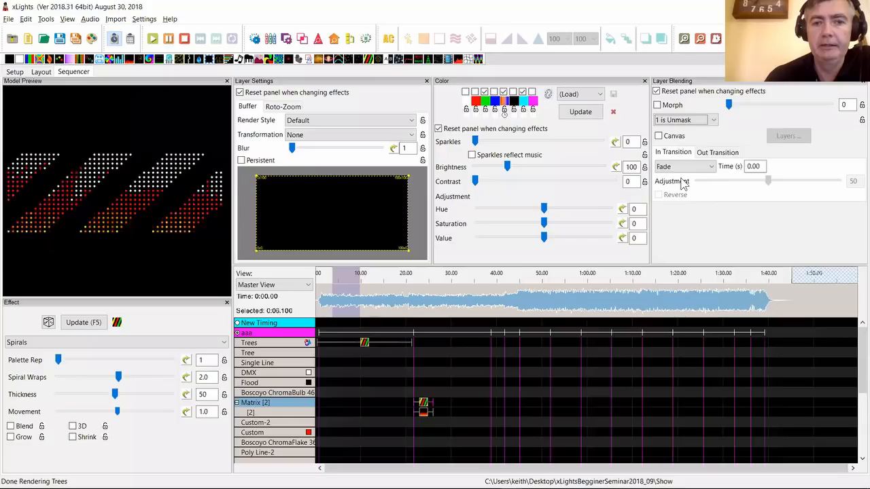
{"action": "left_click", "coordinate": [686, 121]}
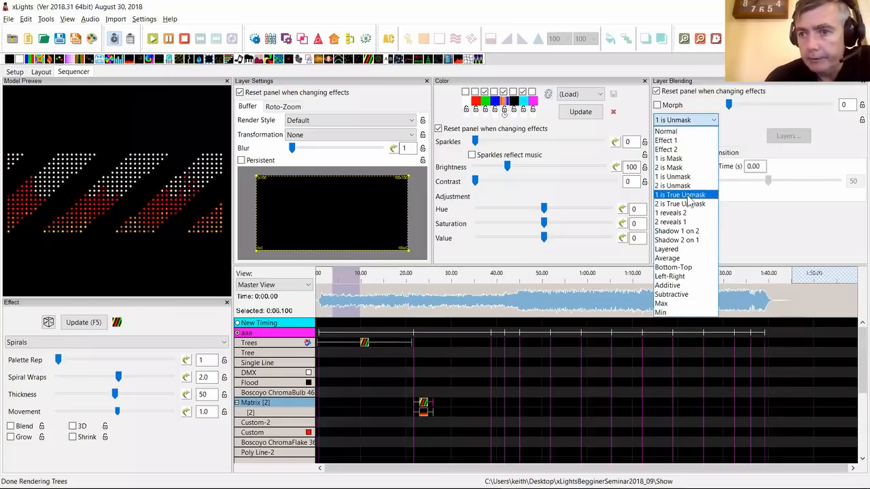
{"action": "left_click", "coordinate": [686, 195]}
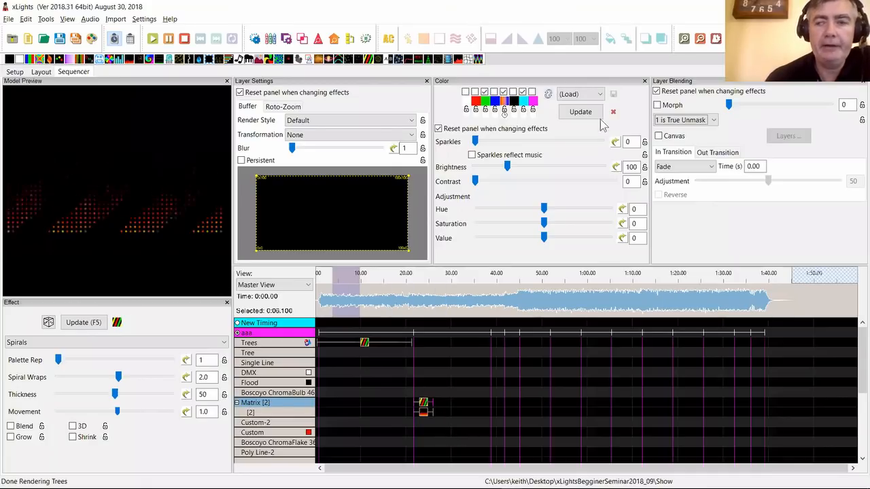
{"action": "left_click", "coordinate": [685, 119]}
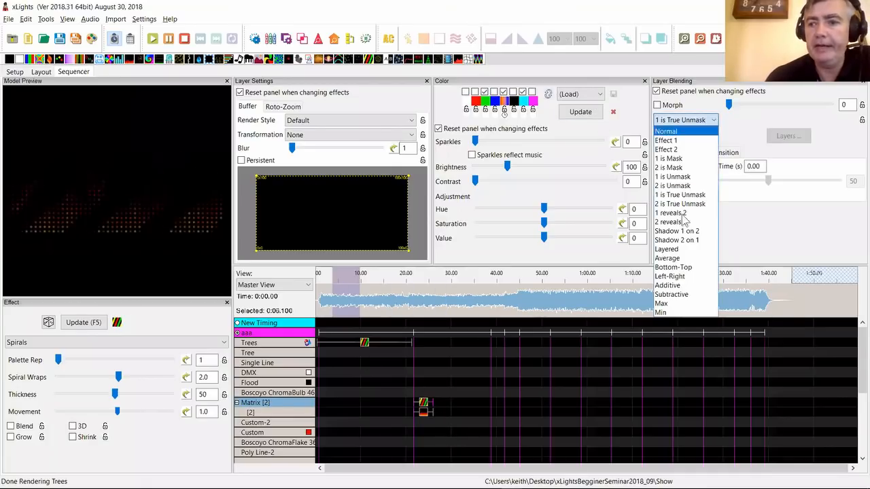
{"action": "left_click", "coordinate": [674, 259]}
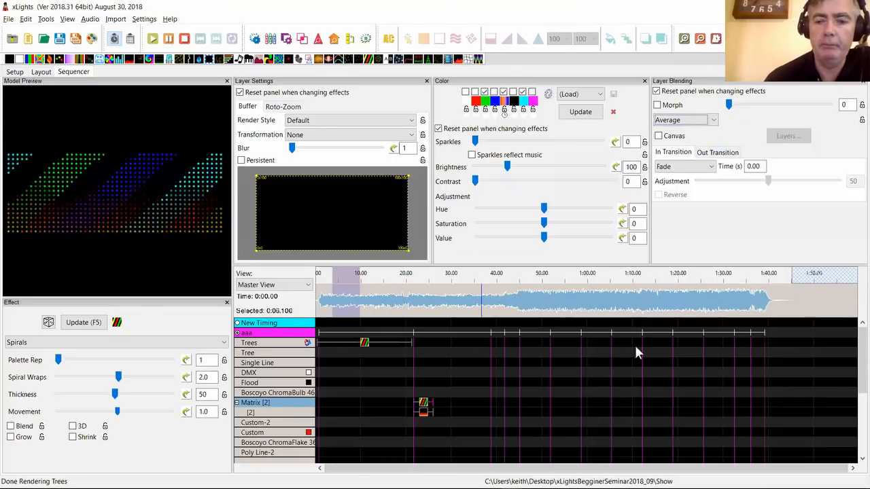
{"action": "left_click", "coordinate": [710, 121]}
{"action": "left_click", "coordinate": [710, 122]}
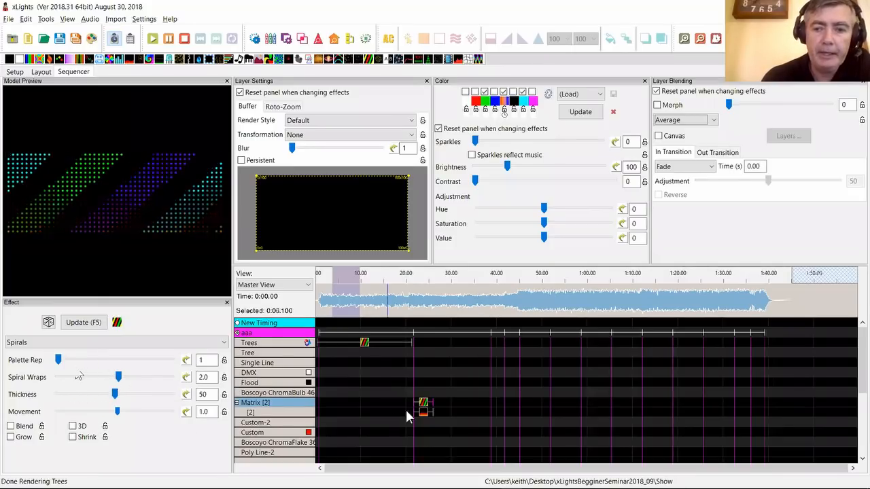
- Randomize the color and effect settings of the Matrix Spirals effect repeatedly to produce a new variation
{"action": "left_click", "coordinate": [48, 323]}
{"action": "left_click", "coordinate": [48, 323]}
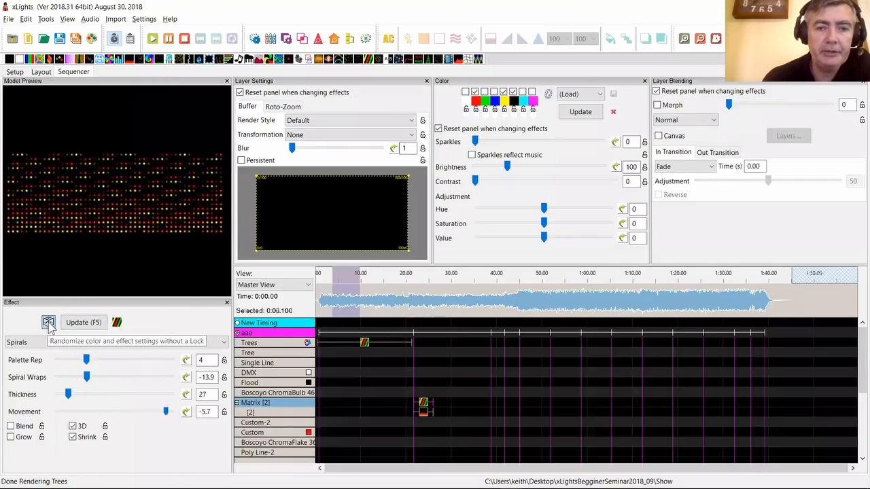
{"action": "left_click", "coordinate": [48, 324]}
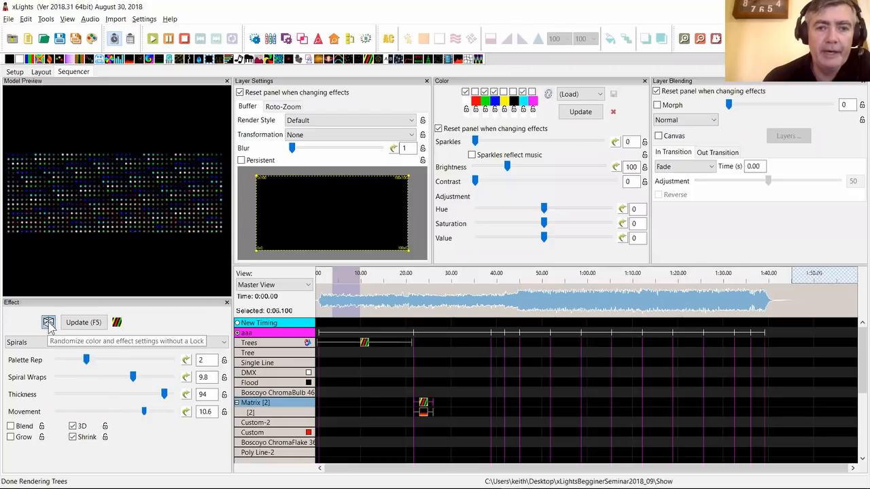
{"action": "left_click", "coordinate": [48, 324]}
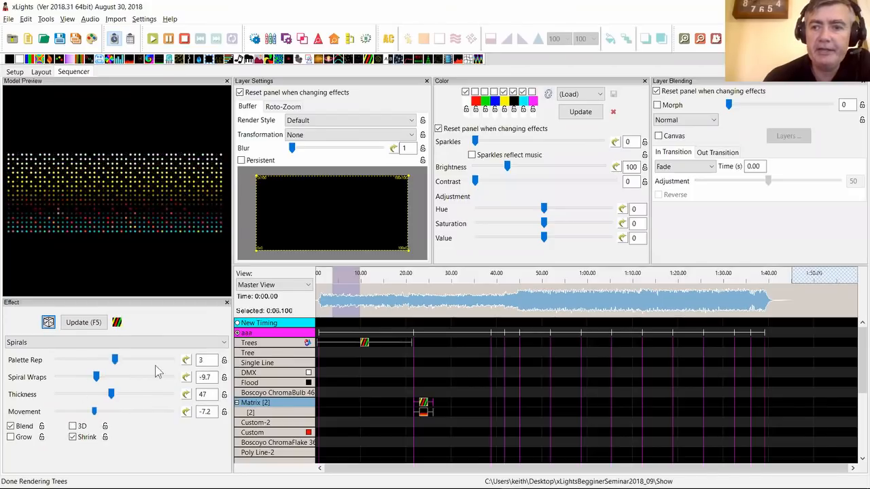
{"action": "left_click", "coordinate": [48, 324]}
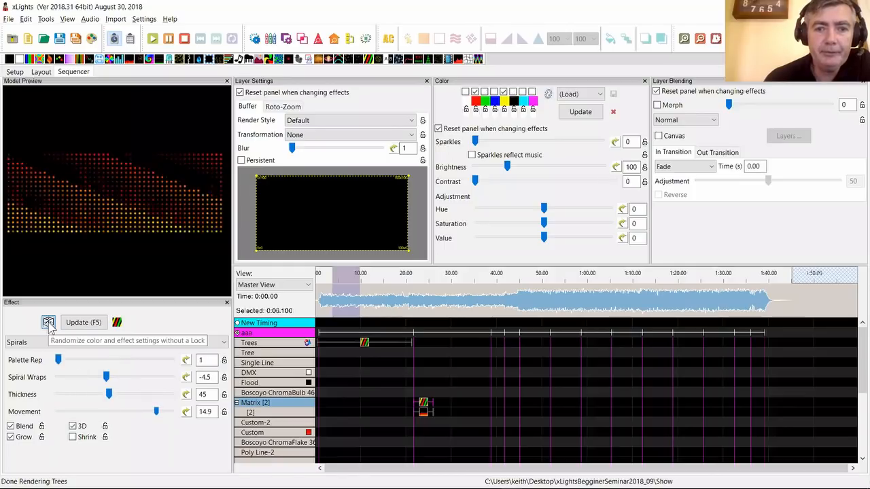
{"action": "left_click", "coordinate": [48, 324]}
{"action": "left_click", "coordinate": [48, 323]}
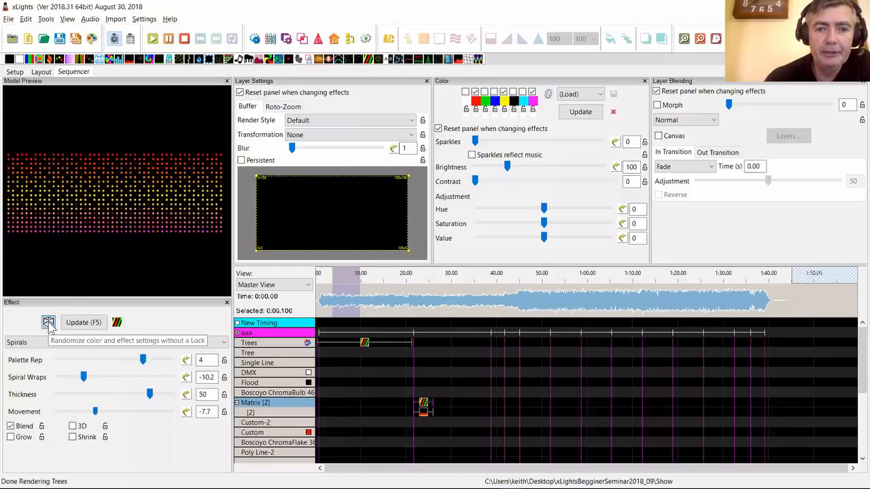
{"action": "left_click", "coordinate": [48, 323]}
{"action": "left_click", "coordinate": [48, 324]}
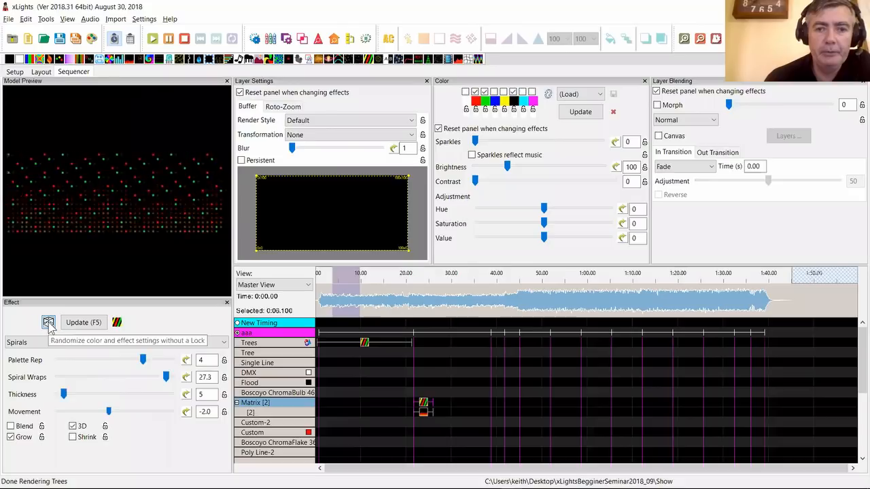
{"action": "left_click", "coordinate": [49, 323]}
{"action": "left_click", "coordinate": [48, 323]}
{"action": "left_click", "coordinate": [48, 323]}
{"action": "left_click", "coordinate": [48, 324]}
{"action": "left_click", "coordinate": [48, 323]}
{"action": "left_click", "coordinate": [48, 324]}
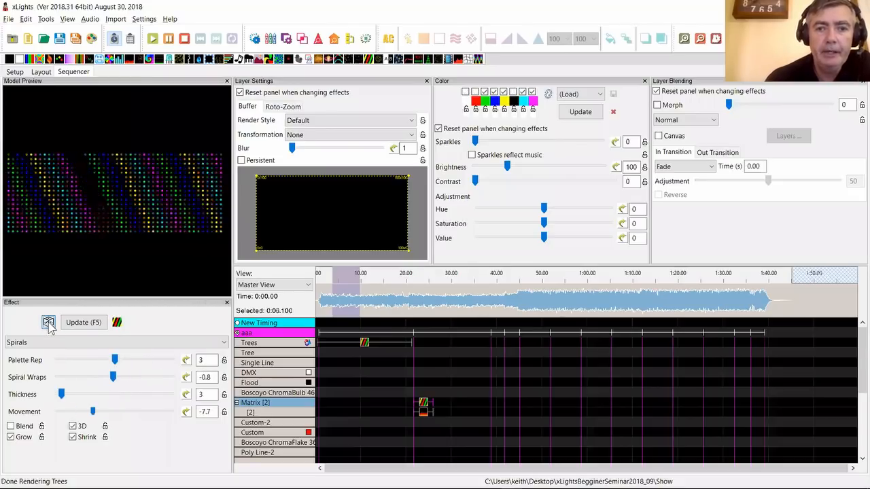
{"action": "left_click", "coordinate": [49, 323]}
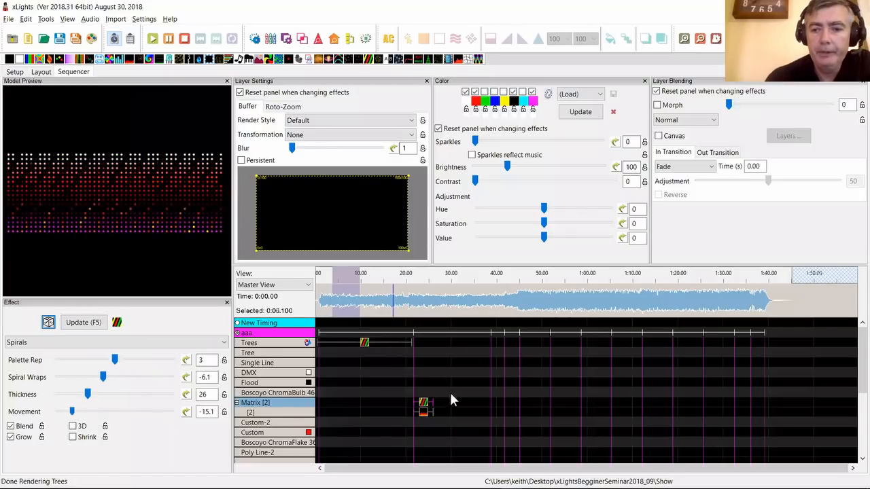
- Save the stacked Spirals and Fire effects on the two Matrix layers as a new effect preset named harry
{"action": "left_click_drag", "start_coordinate": [449, 422], "coordinate": [420, 394]}
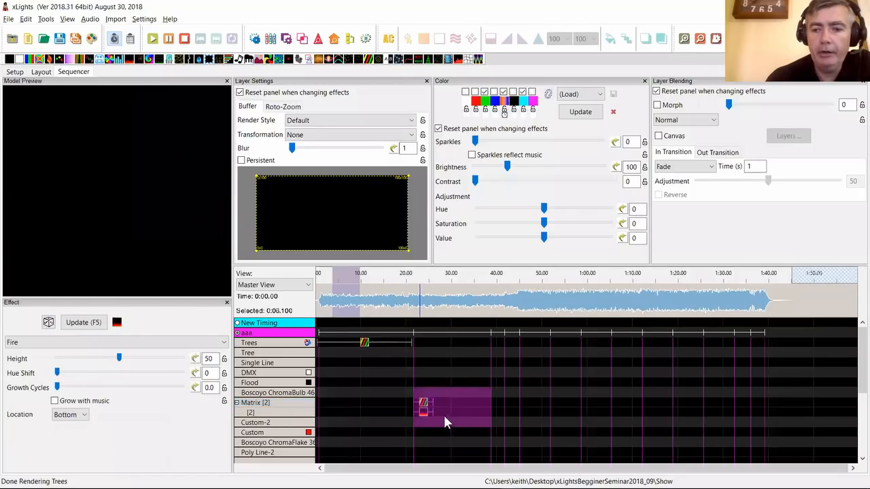
{"action": "right_click", "coordinate": [422, 403]}
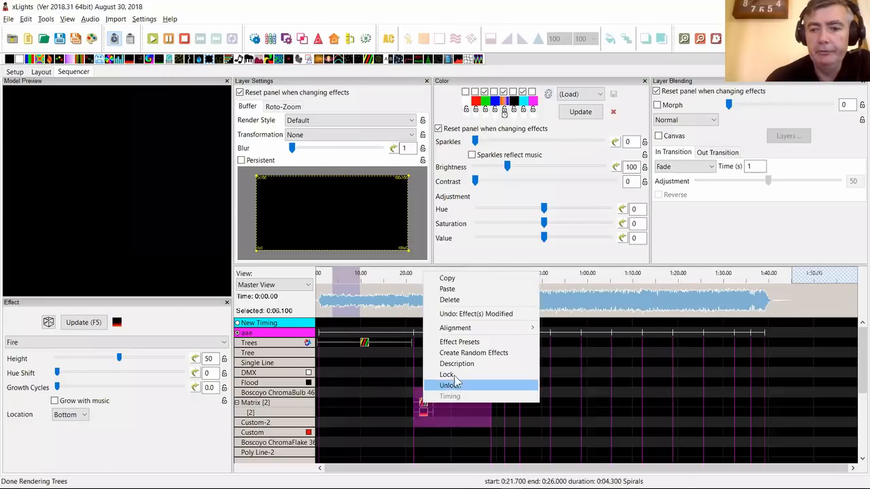
{"action": "key", "text": "Return"}
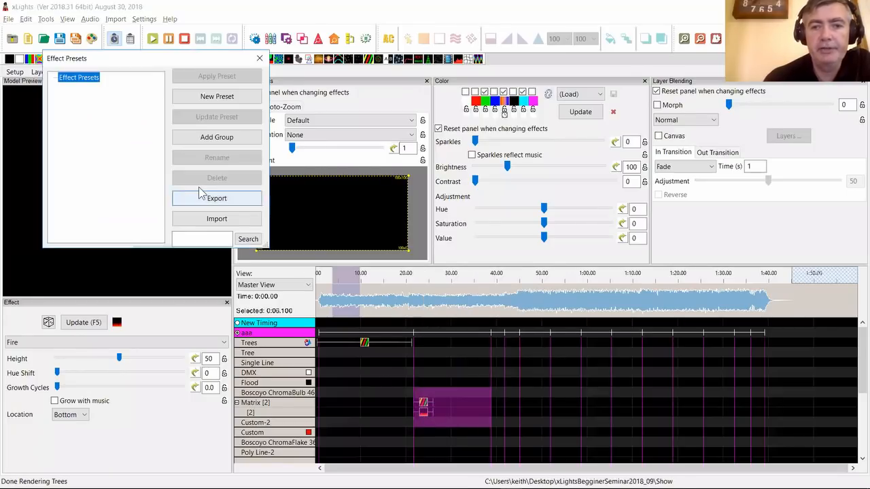
{"action": "left_click", "coordinate": [205, 98]}
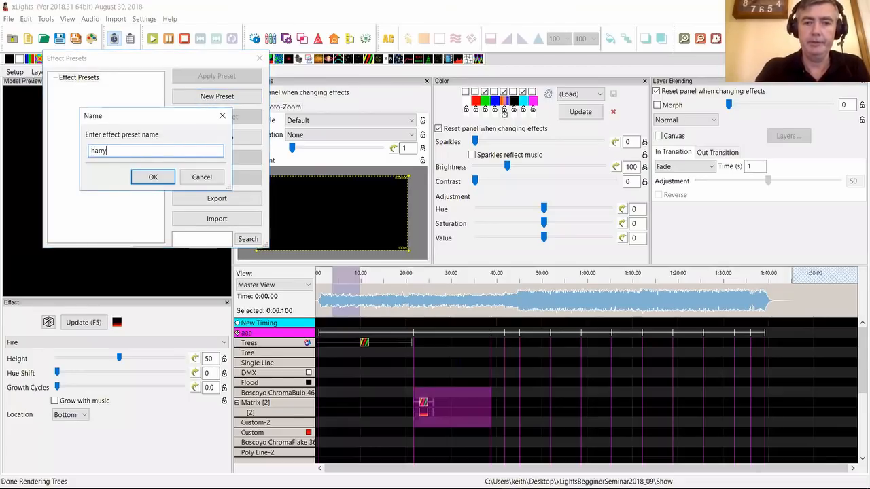
{"action": "left_click", "coordinate": [144, 179]}
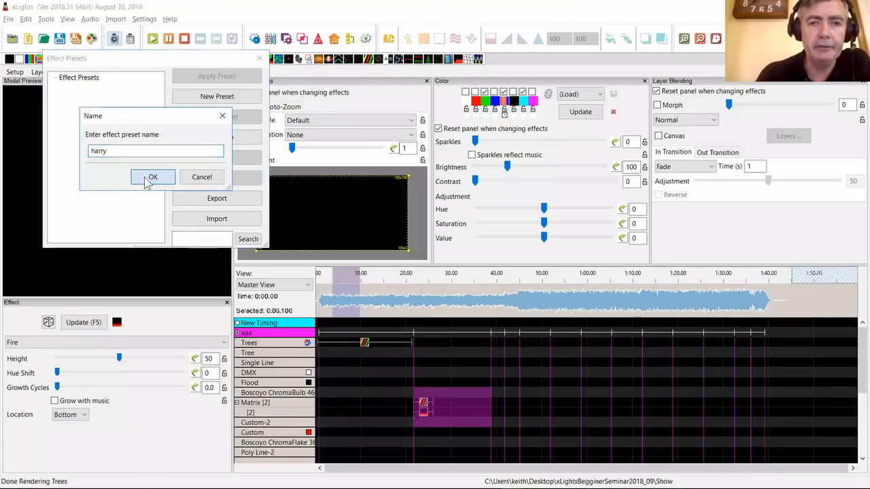
{"action": "left_click", "coordinate": [53, 78]}
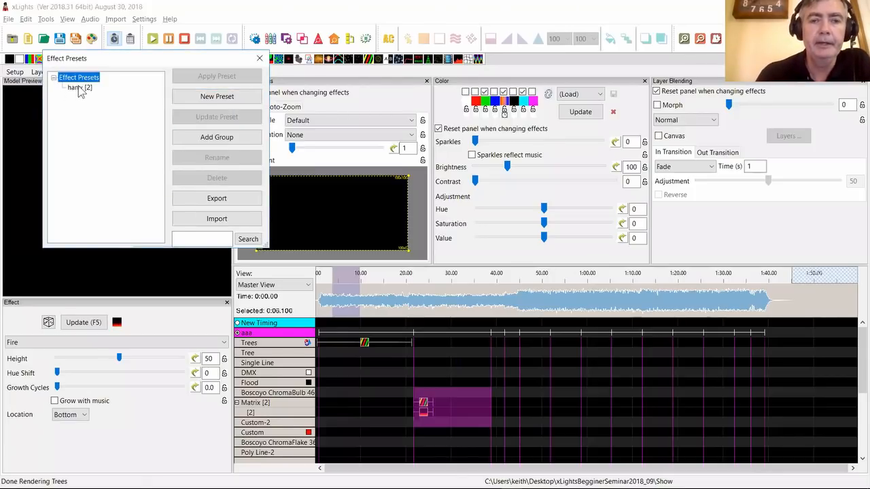
- Apply the harry preset to the Matrix timing interval starting at about 45 seconds and close the effect presets
{"action": "left_click", "coordinate": [536, 384]}
{"action": "left_click", "coordinate": [538, 401]}
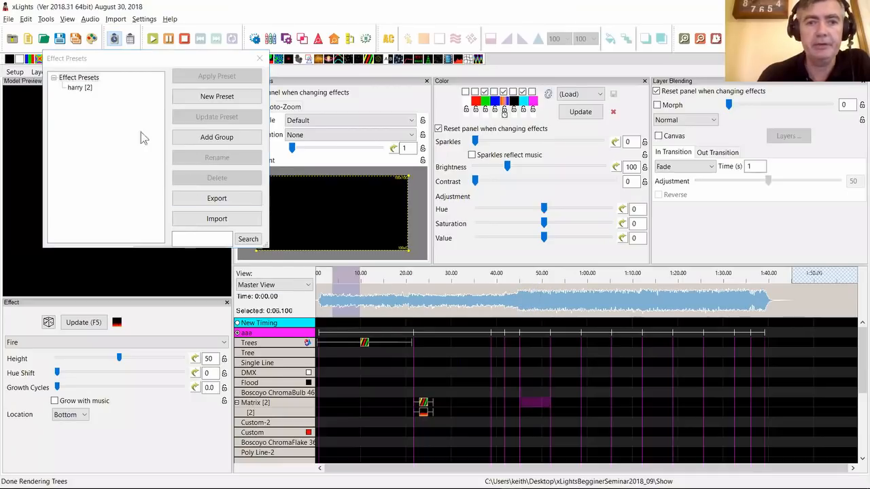
{"action": "double_click", "coordinate": [73, 88]}
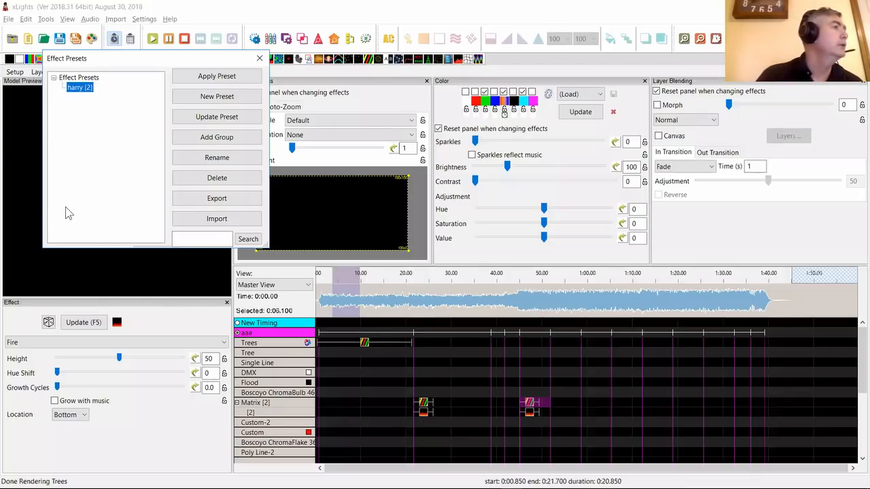
{"action": "left_click", "coordinate": [258, 58]}
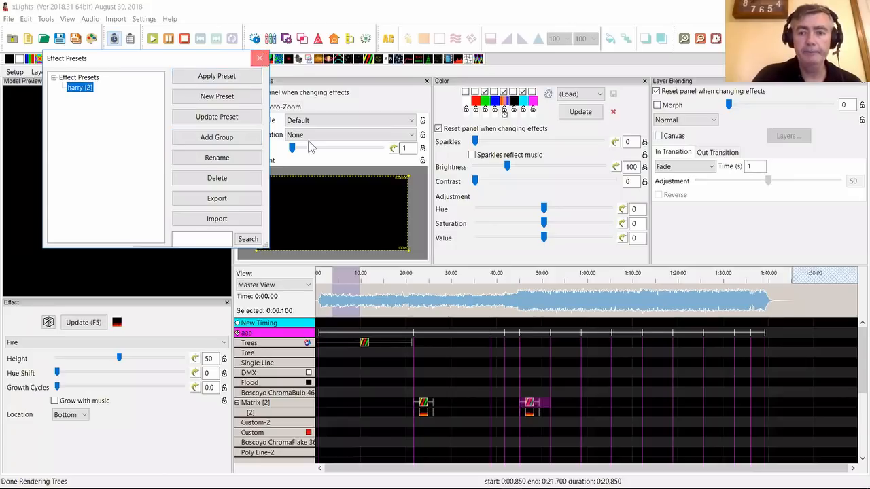
- Set the Trees Spirals effect's Spiral Wraps to 4.7 and preview it alongside the Tree-5 Pinwheel effect
{"action": "left_click", "coordinate": [364, 343]}
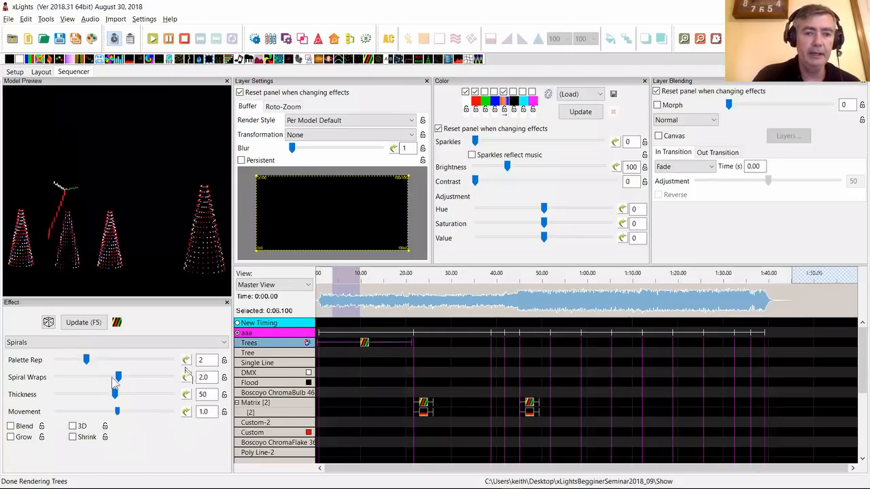
{"action": "left_click_drag", "start_coordinate": [119, 378], "coordinate": [123, 378]}
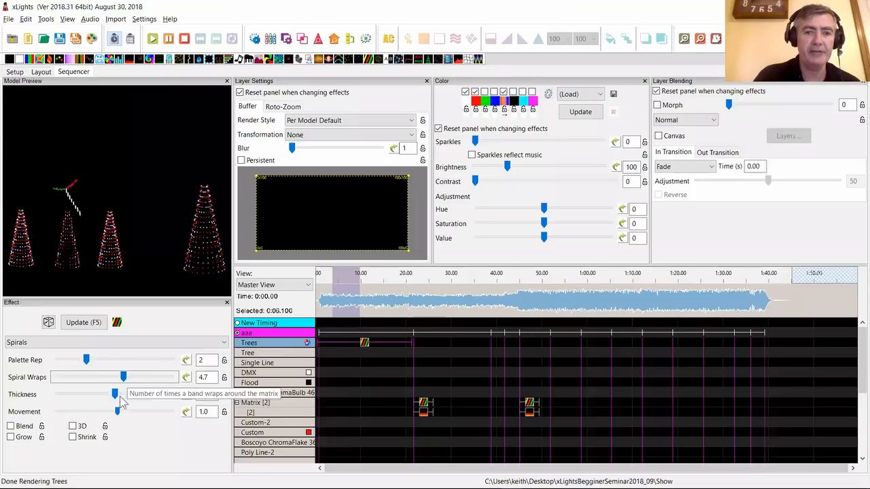
{"action": "scroll", "coordinate": [359, 411], "scroll_direction": "down", "scroll_amount": 2}
{"action": "left_click", "coordinate": [365, 412]}
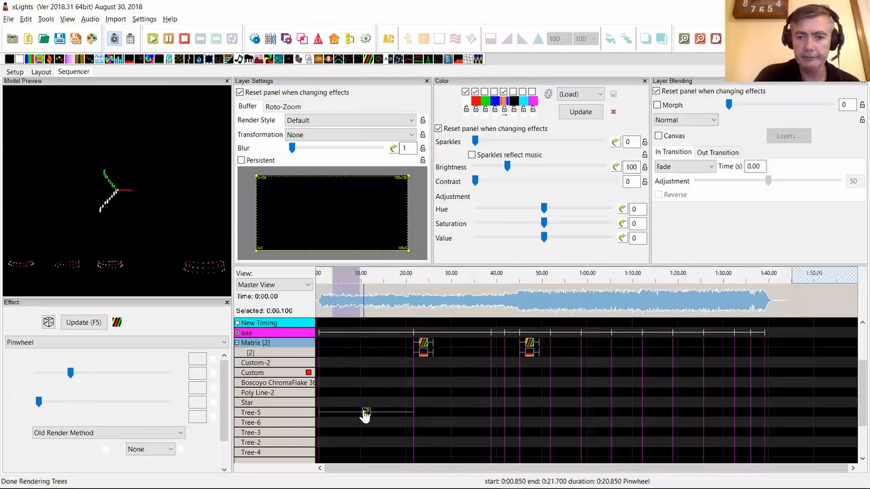
{"action": "scroll", "coordinate": [368, 403], "scroll_direction": "up", "scroll_amount": 2}
{"action": "left_click", "coordinate": [364, 345]}
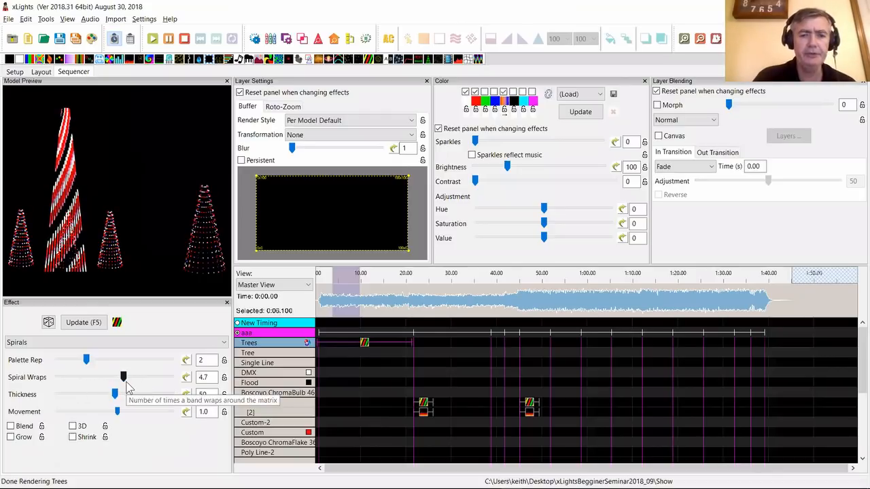
- Give Spiral Wraps a two-cycle Saw Tooth value curve from -10.2 to 10.2, converting it to Custom and moving two of its points
{"action": "left_click", "coordinate": [186, 378]}
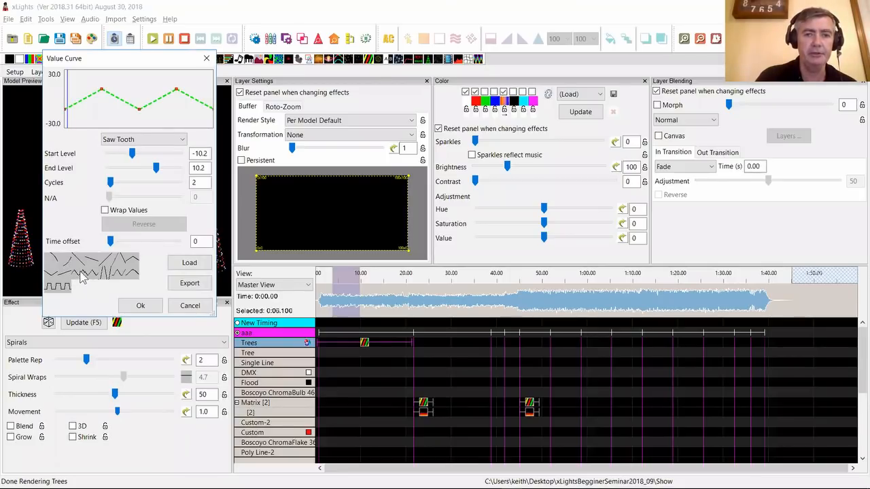
{"action": "left_click", "coordinate": [155, 305]}
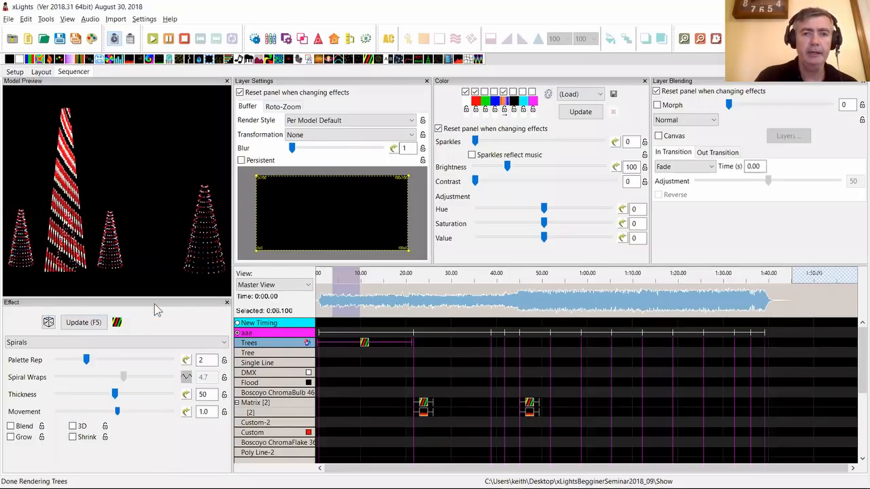
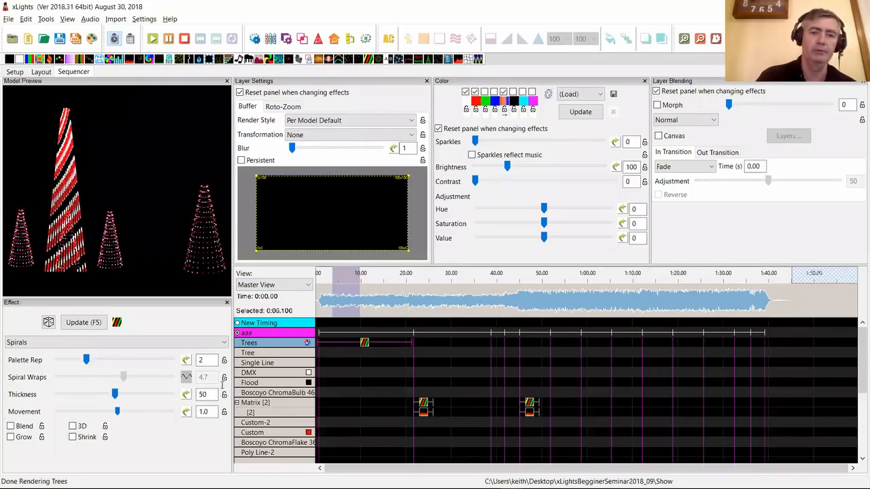
{"action": "left_click", "coordinate": [187, 378]}
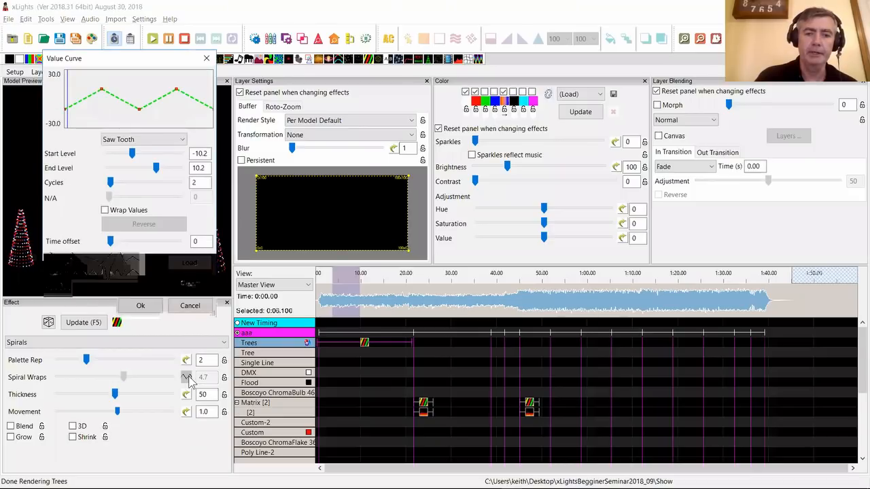
{"action": "left_click", "coordinate": [139, 139]}
{"action": "left_click", "coordinate": [129, 297]}
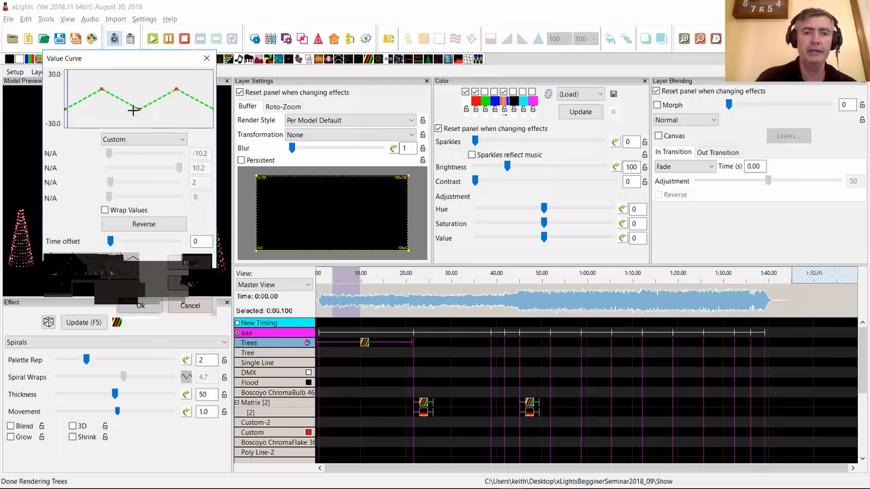
{"action": "left_click_drag", "start_coordinate": [140, 108], "coordinate": [121, 115]}
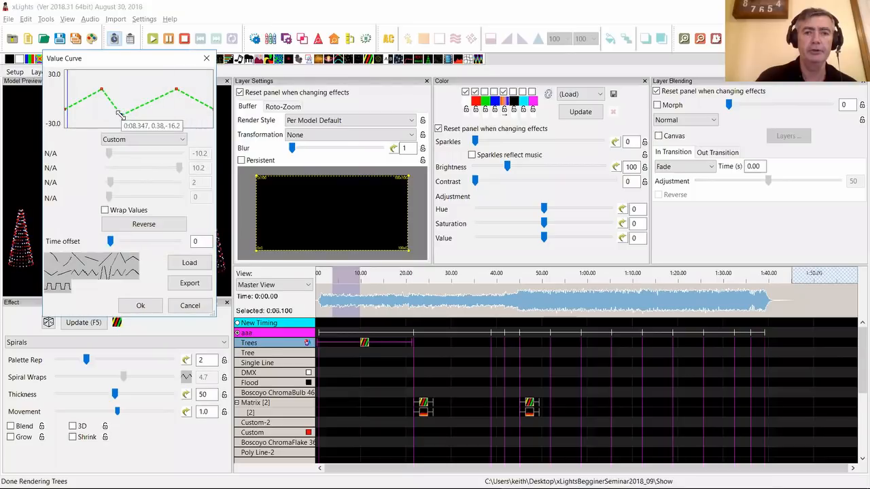
{"action": "left_click_drag", "start_coordinate": [176, 89], "coordinate": [198, 79]}
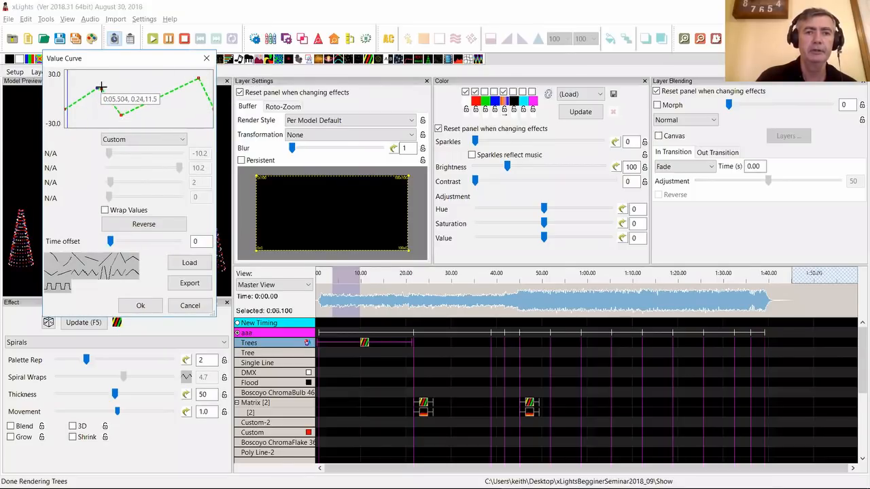
- Replace the Spiral Wraps value curve with Parabolic Down converted to Custom, raising one point on each slope to about 17.5 and 19.4
{"action": "left_click", "coordinate": [144, 139]}
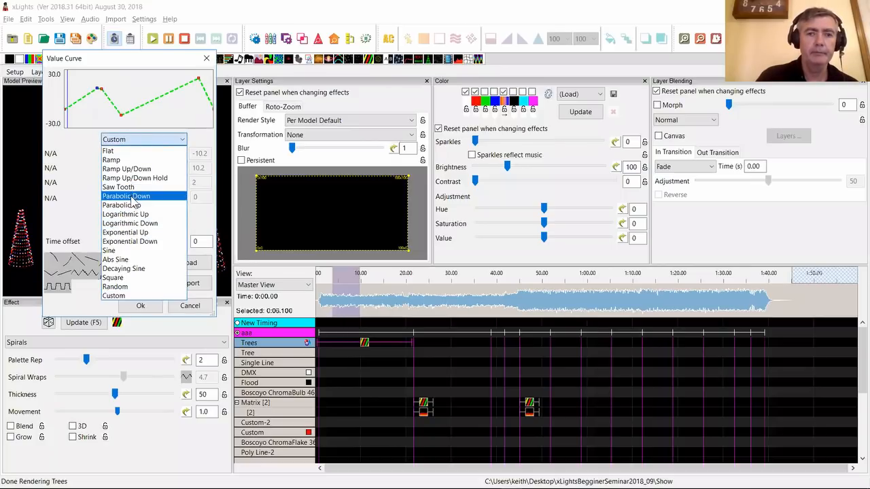
{"action": "left_click", "coordinate": [133, 196]}
{"action": "left_click", "coordinate": [163, 140]}
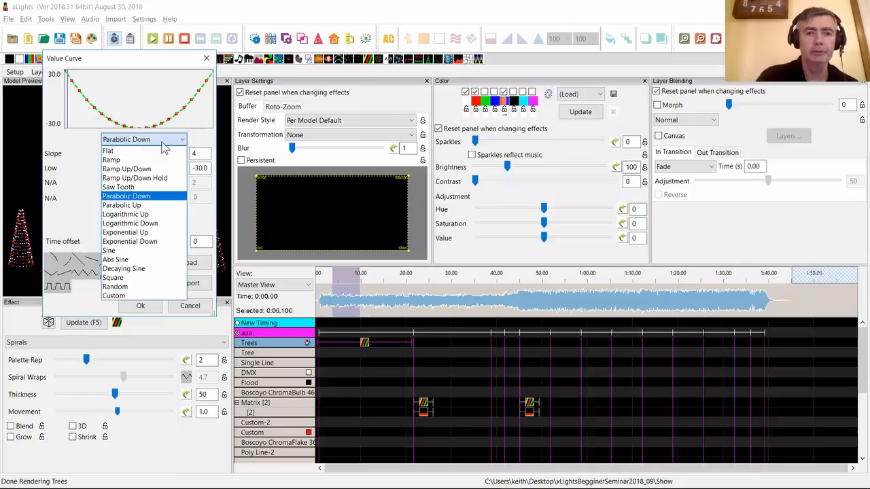
{"action": "left_click", "coordinate": [126, 296]}
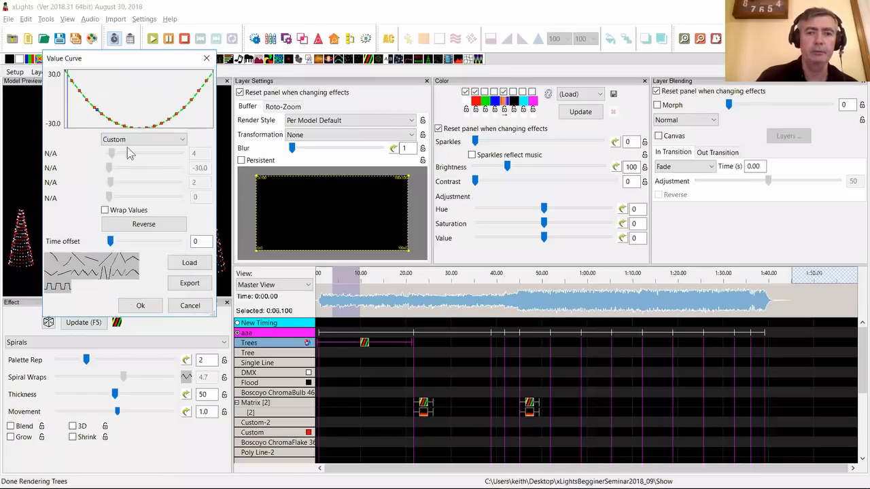
{"action": "left_click_drag", "start_coordinate": [95, 108], "coordinate": [90, 81]}
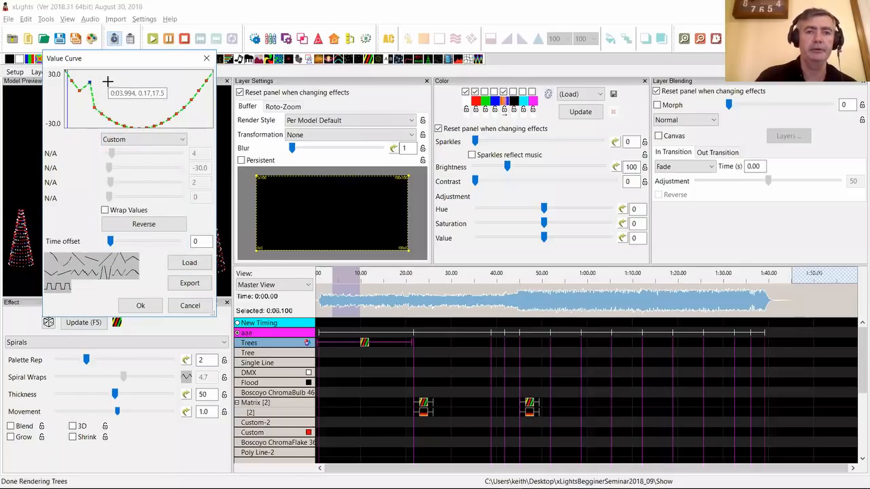
{"action": "left_click_drag", "start_coordinate": [182, 105], "coordinate": [181, 80]}
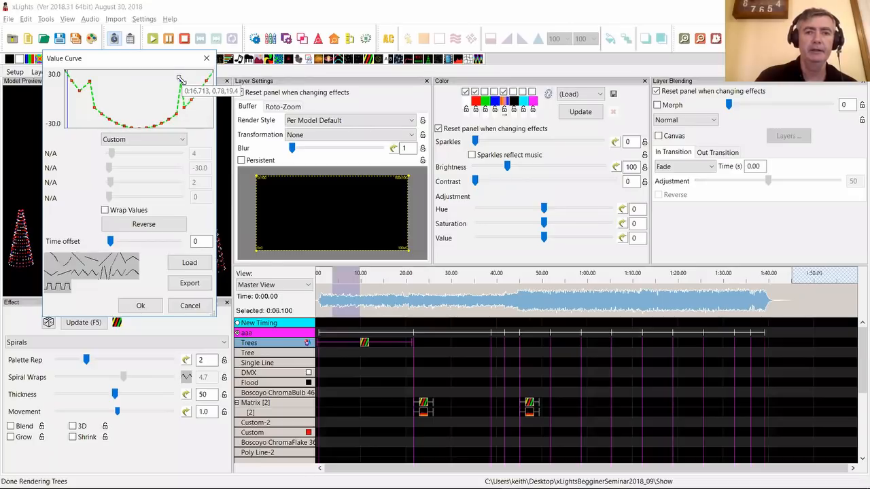
{"action": "left_click", "coordinate": [136, 305]}
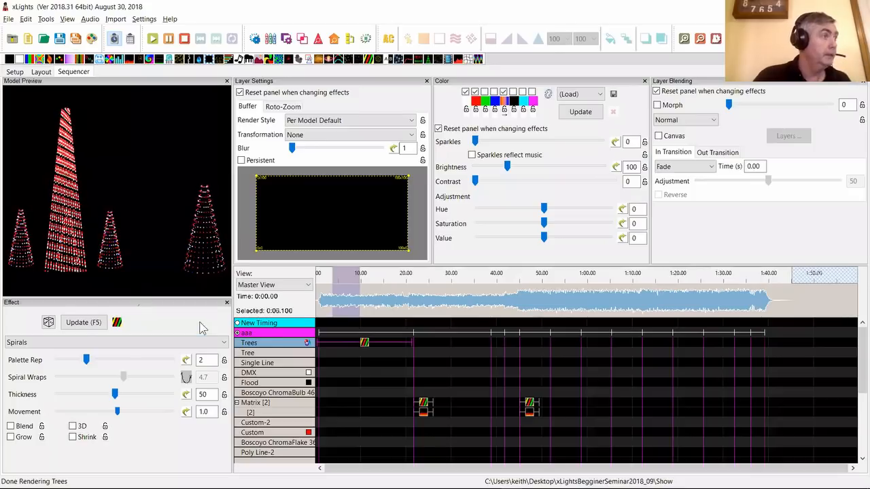
- Lock the Spirals effect on the Trees group
{"action": "left_click", "coordinate": [364, 343]}
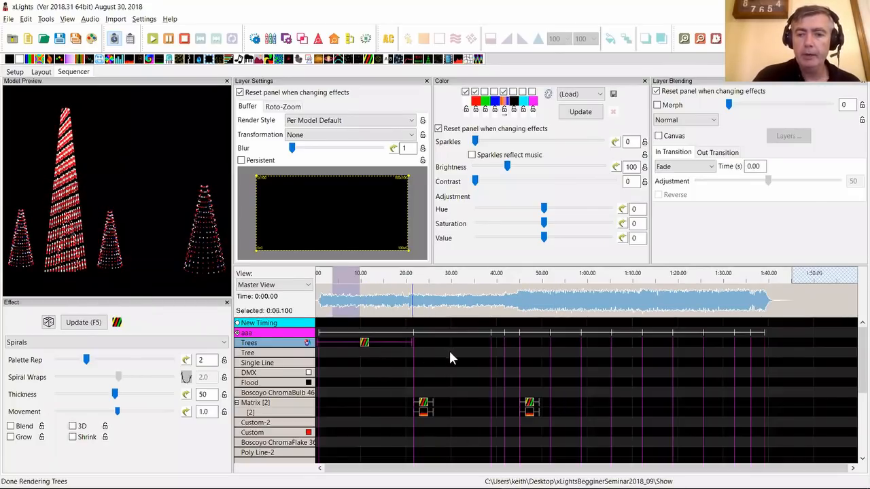
{"action": "right_click", "coordinate": [366, 343]}
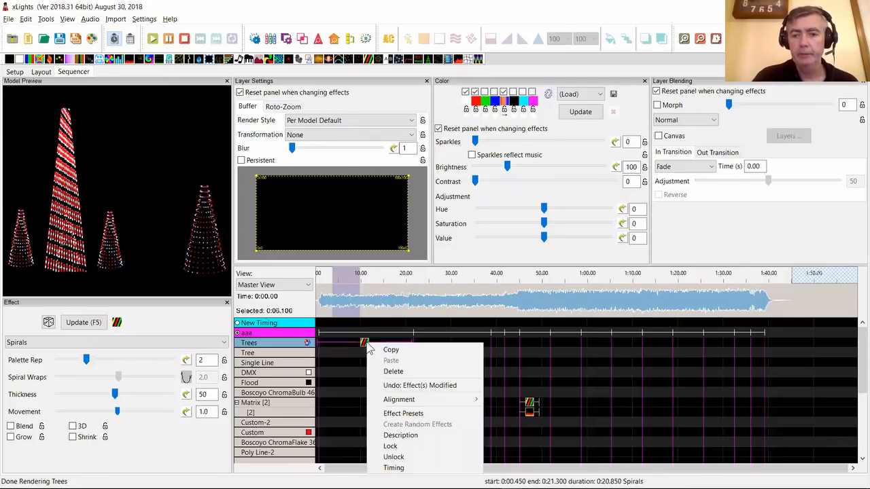
{"action": "left_click", "coordinate": [400, 446]}
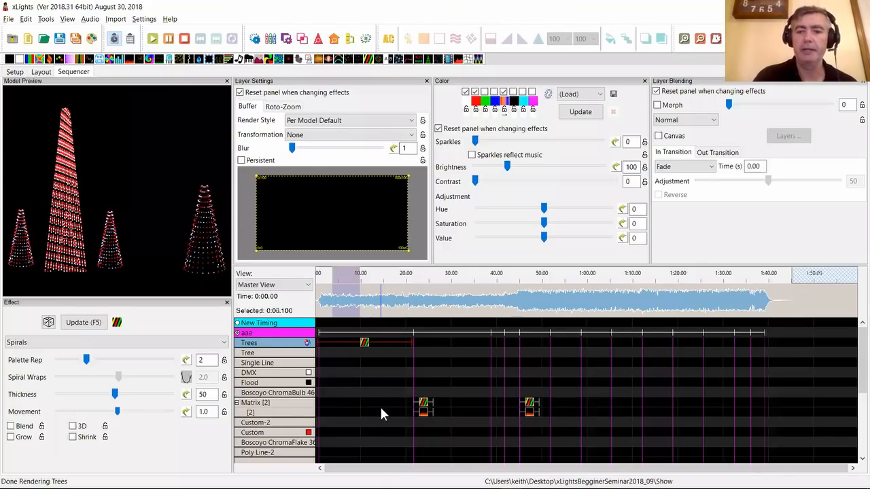
{"action": "right_click", "coordinate": [365, 345]}
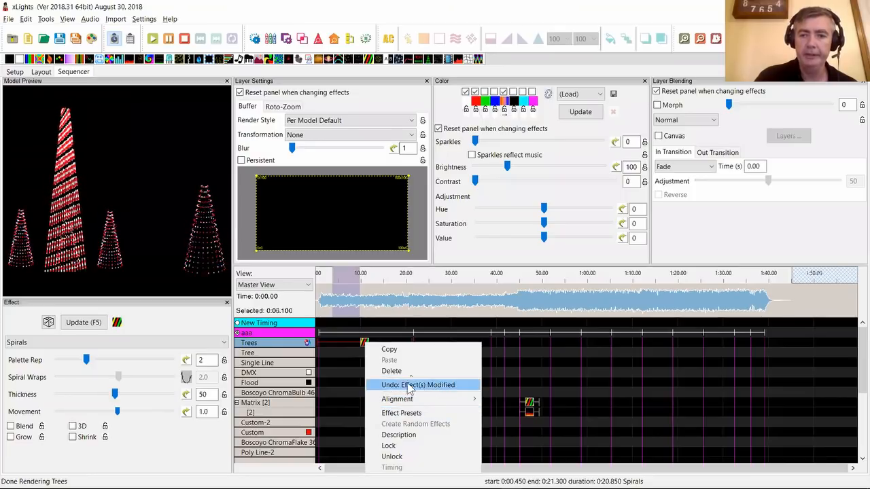
{"action": "left_click", "coordinate": [356, 392]}
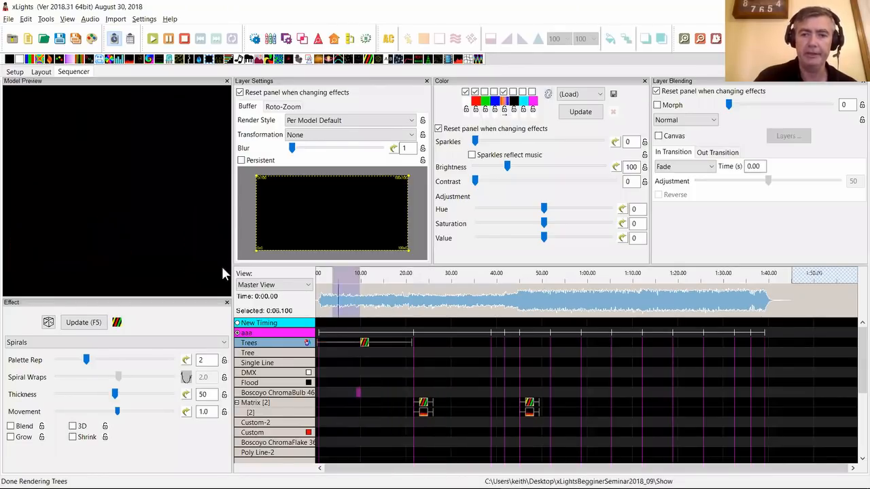
- Select several tree models in the house layout and examine the alignment options available for them, leaving the layout as it is
{"action": "left_click", "coordinate": [40, 73]}
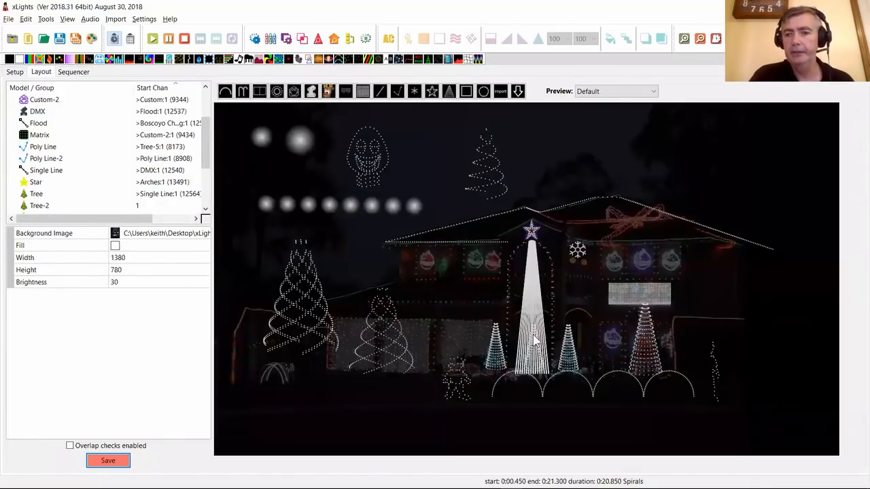
{"action": "left_click", "coordinate": [497, 350]}
{"action": "left_click", "coordinate": [539, 348]}
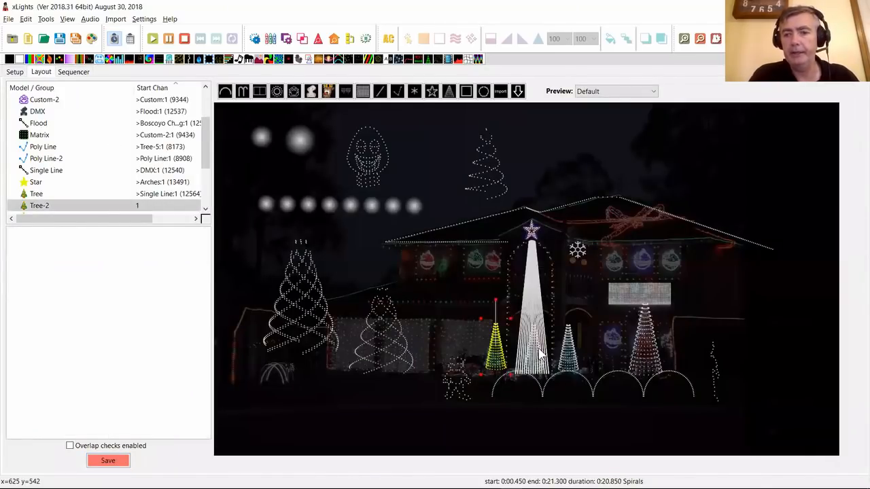
{"action": "left_click", "coordinate": [646, 352]}
{"action": "right_click", "coordinate": [639, 352]}
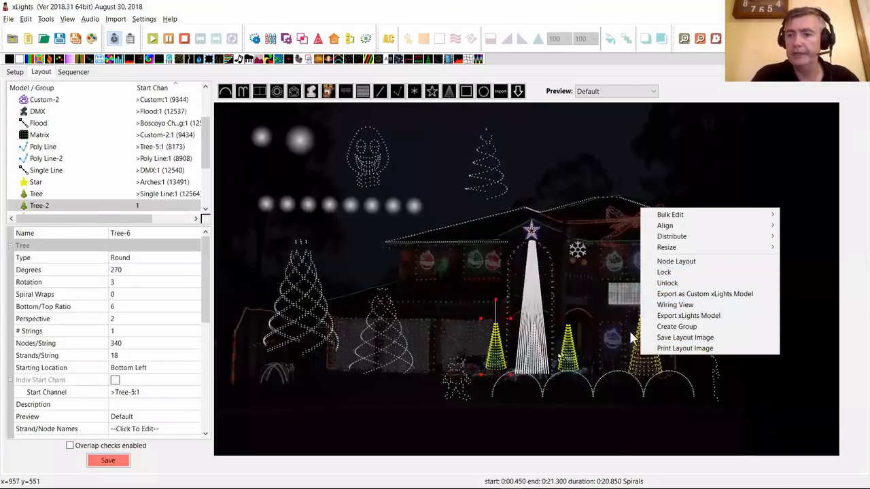
{"action": "mouse_move", "coordinate": [680, 227]}
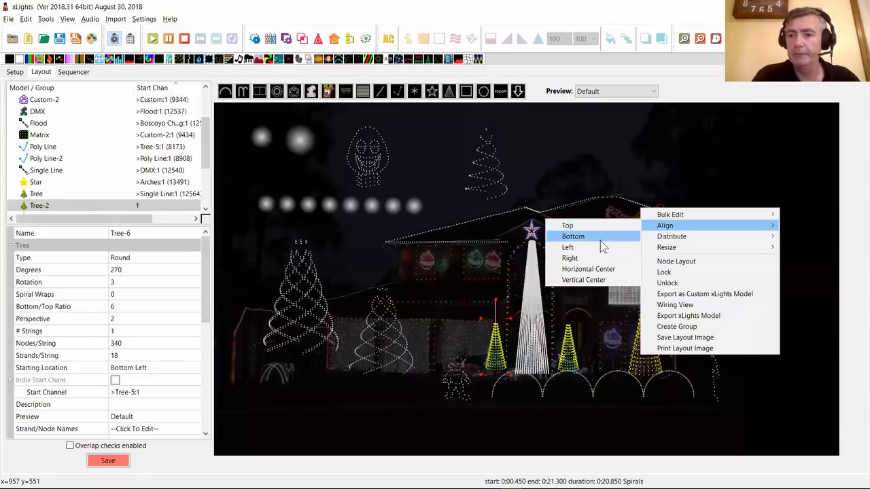
{"action": "mouse_move", "coordinate": [672, 241]}
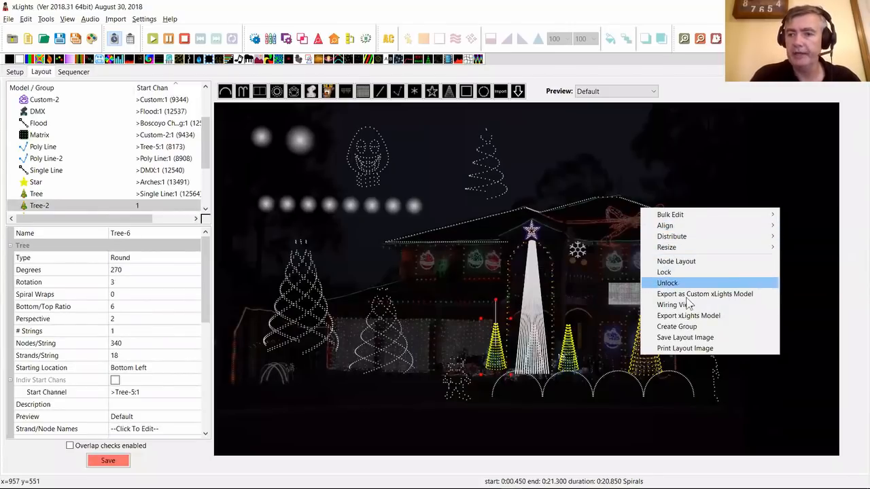
{"action": "left_click", "coordinate": [655, 413]}
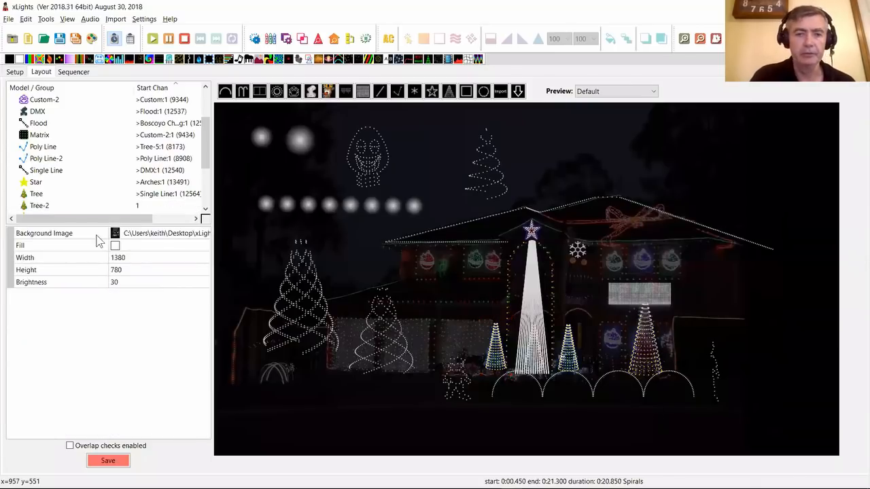
- Return to the sequence and expand the Trees group to view its member models, collapsing it again
{"action": "left_click", "coordinate": [74, 72]}
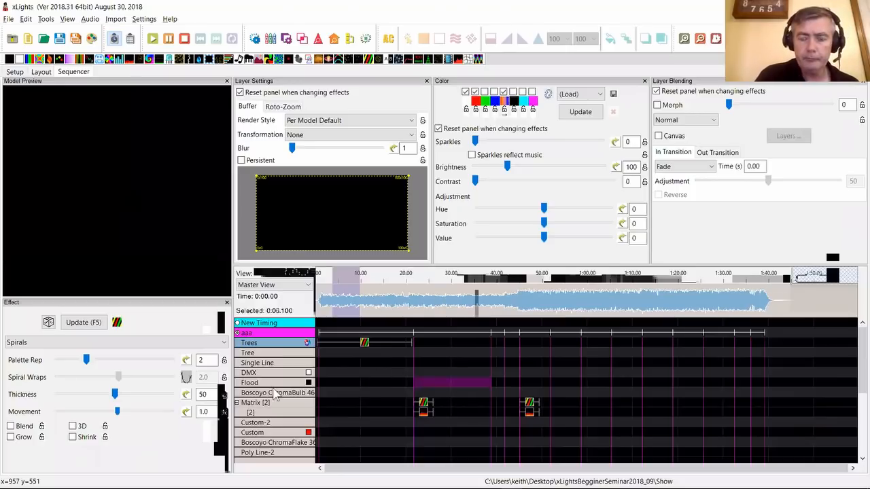
{"action": "left_click", "coordinate": [343, 356]}
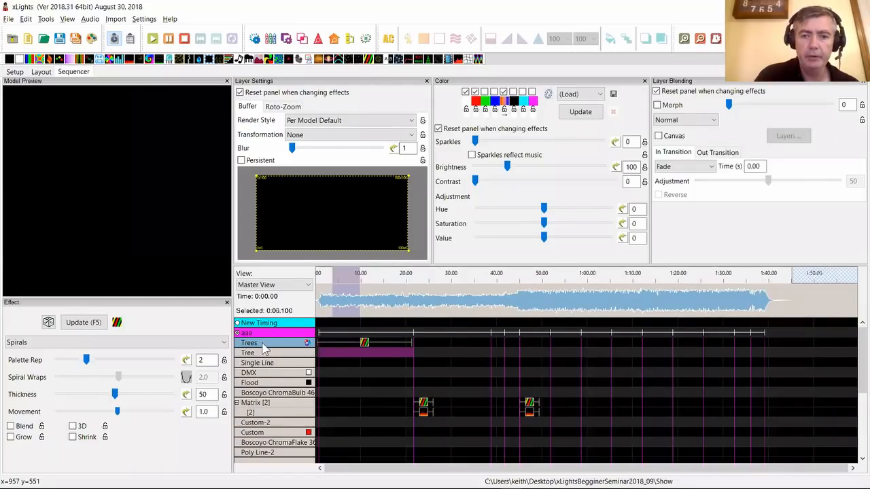
{"action": "double_click", "coordinate": [269, 344]}
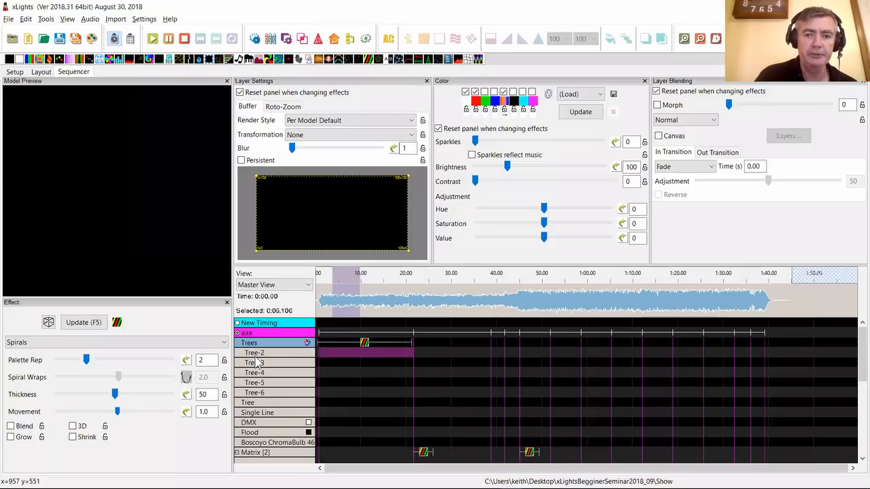
{"action": "double_click", "coordinate": [257, 344]}
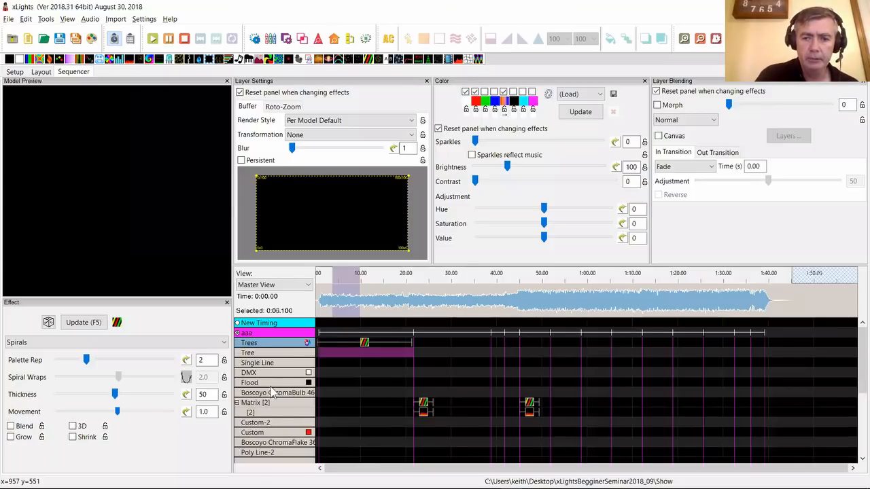
- Check the custom models for submodels and expand the Boscoyo ChromaFlake 36 3 Prong model
{"action": "scroll", "coordinate": [270, 401], "scroll_direction": "down", "scroll_amount": 5}
{"action": "scroll", "coordinate": [268, 404], "scroll_direction": "up", "scroll_amount": 4}
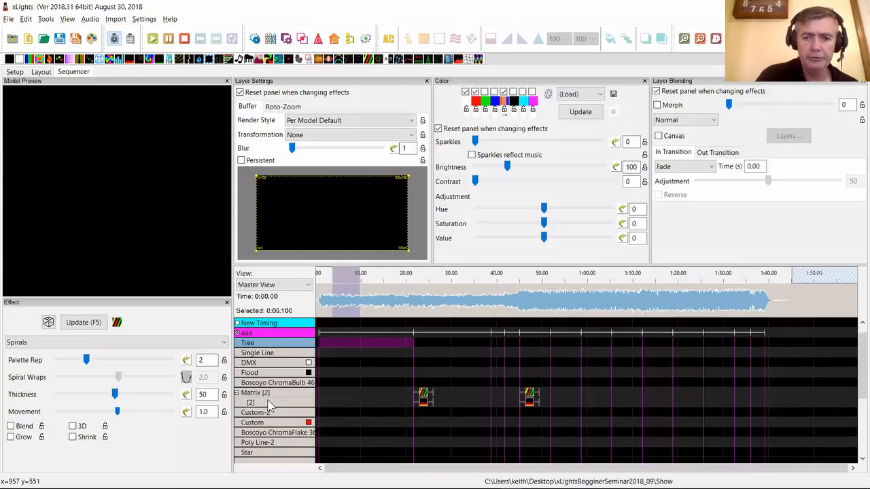
{"action": "scroll", "coordinate": [269, 405], "scroll_direction": "up", "scroll_amount": 1}
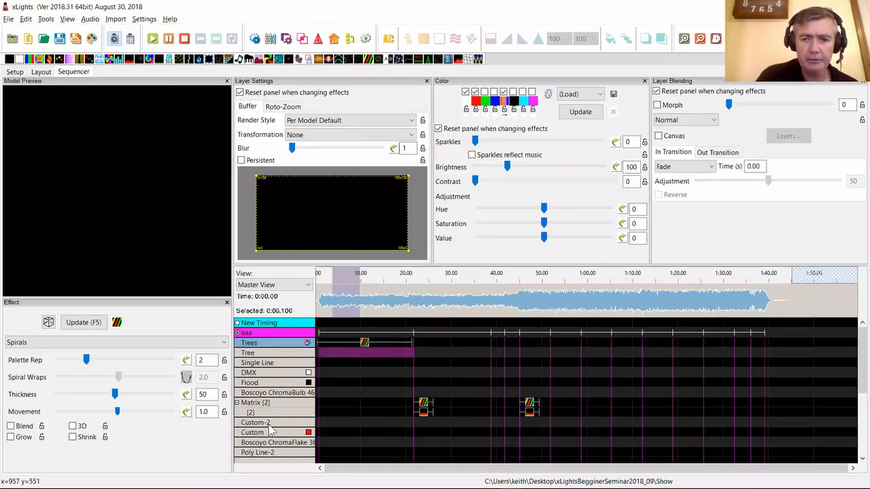
{"action": "double_click", "coordinate": [255, 422]}
{"action": "double_click", "coordinate": [276, 423]}
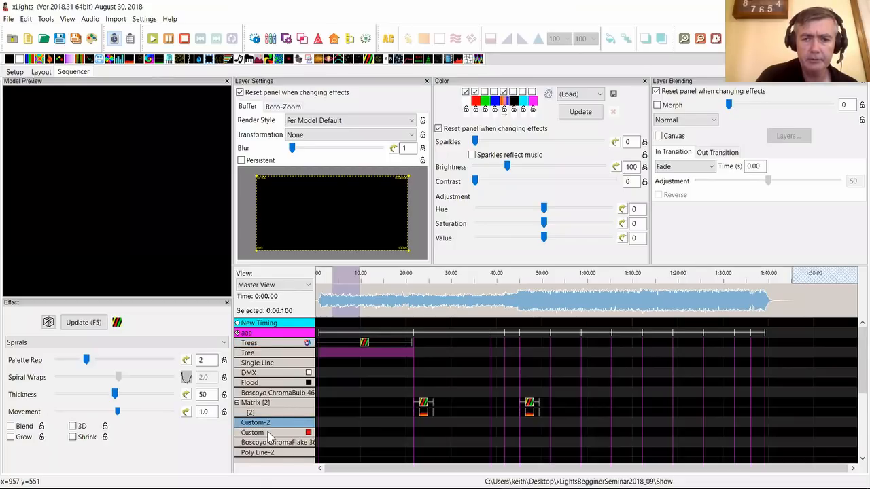
{"action": "double_click", "coordinate": [269, 433]}
{"action": "double_click", "coordinate": [269, 433]}
{"action": "double_click", "coordinate": [272, 442]}
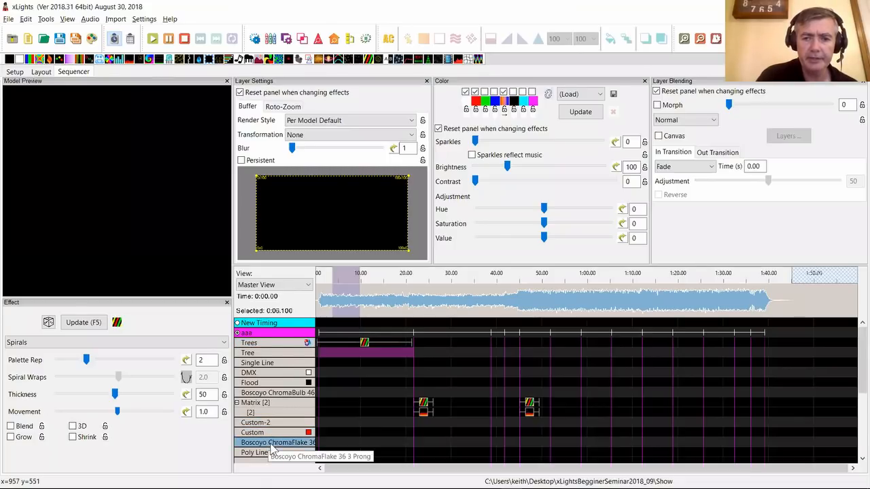
- Add a Fire effect to the ChromaFlake's centre submodel in the first timing interval and select it
{"action": "scroll", "coordinate": [276, 412], "scroll_direction": "down", "scroll_amount": 4}
{"action": "scroll", "coordinate": [276, 396], "scroll_direction": "down", "scroll_amount": 3}
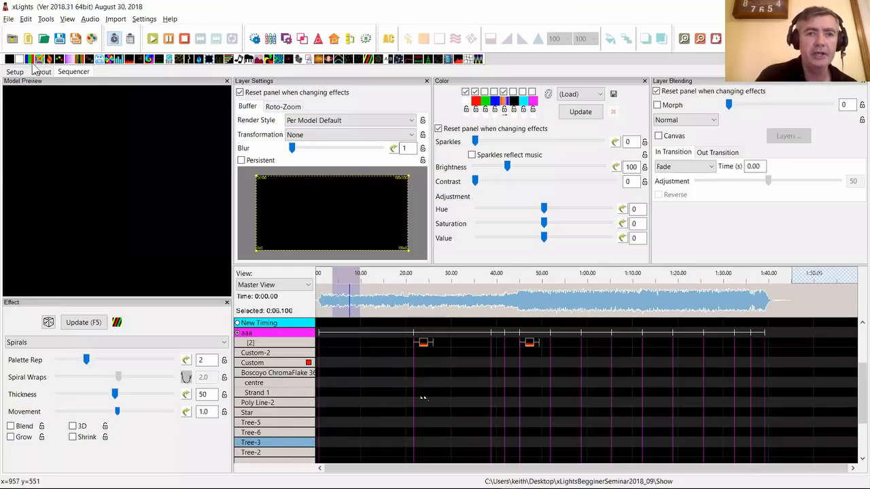
{"action": "left_click_drag", "start_coordinate": [134, 63], "coordinate": [357, 383]}
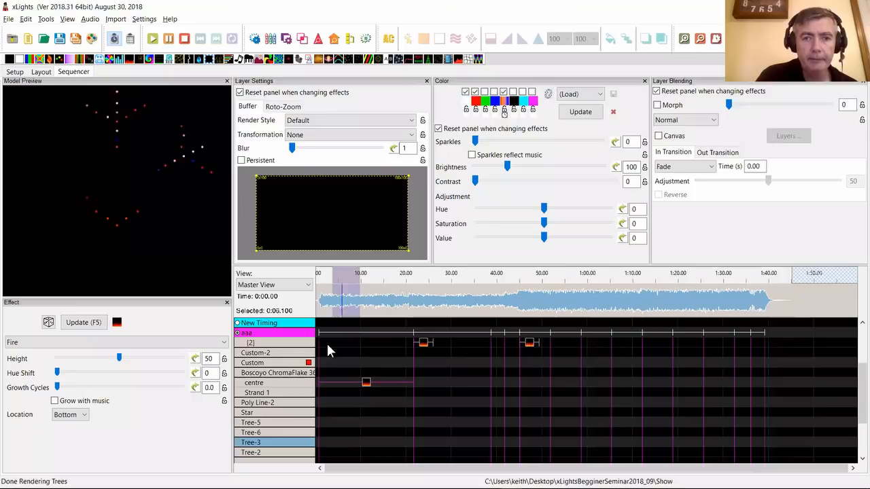
{"action": "left_click", "coordinate": [366, 383]}
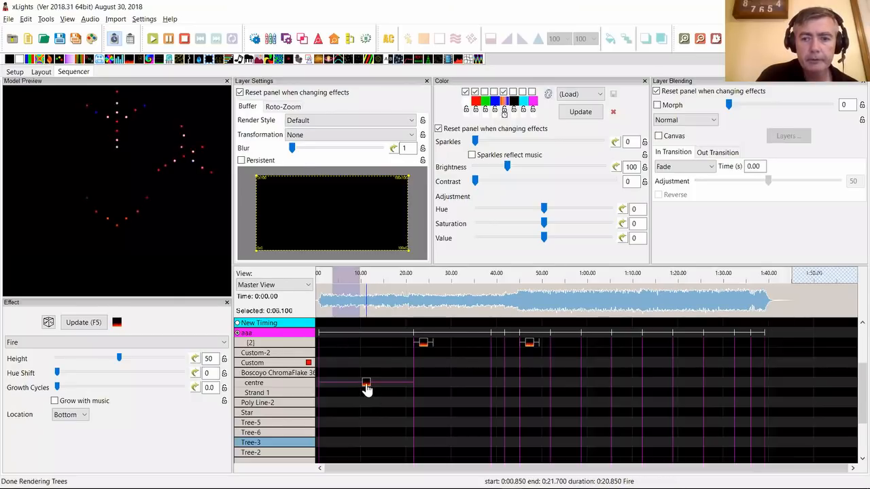
- Move the centre submodel's Fire effect to around the 1:00 mark and shorten it to a single timing interval
{"action": "left_click_drag", "start_coordinate": [365, 384], "coordinate": [631, 385]}
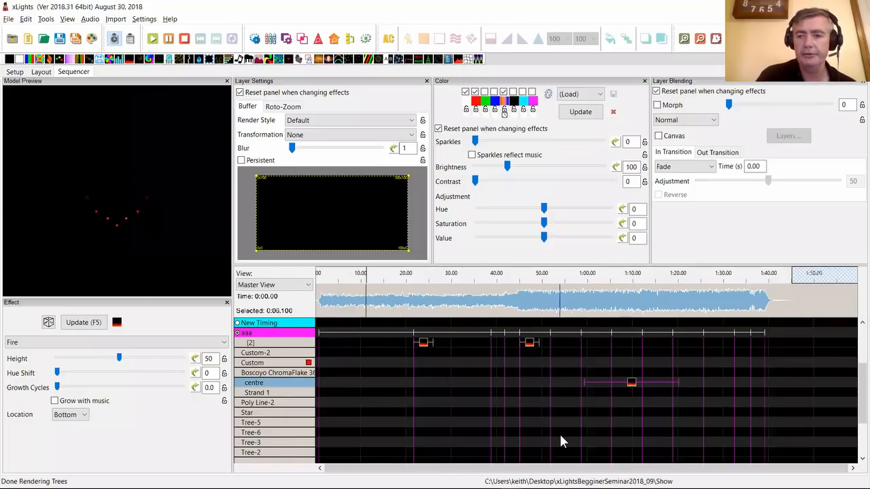
{"action": "left_click_drag", "start_coordinate": [679, 382], "coordinate": [576, 382]}
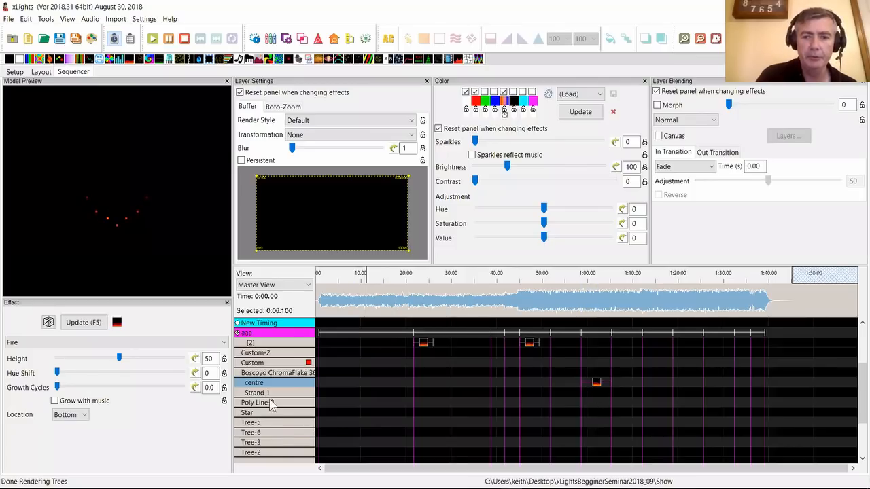
- Expand Strand 1 of the ChromaFlake model and look over its individual nodes
{"action": "double_click", "coordinate": [258, 395]}
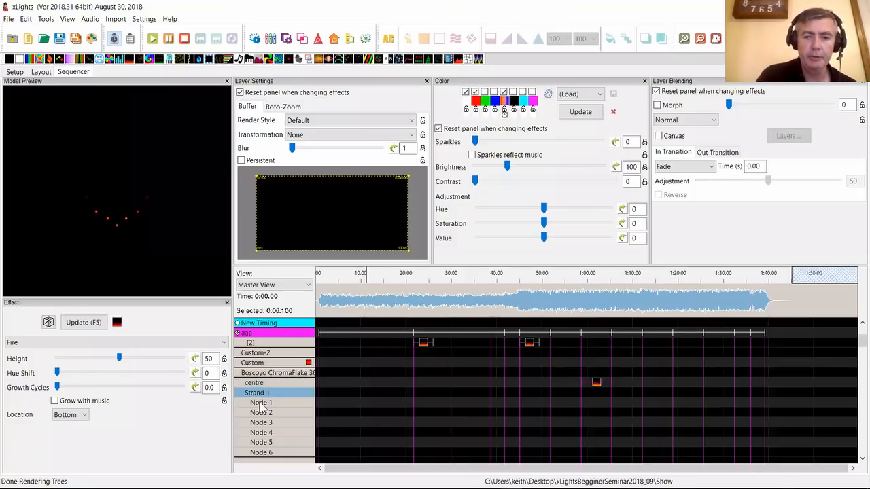
{"action": "scroll", "coordinate": [264, 406], "scroll_direction": "down", "scroll_amount": 7}
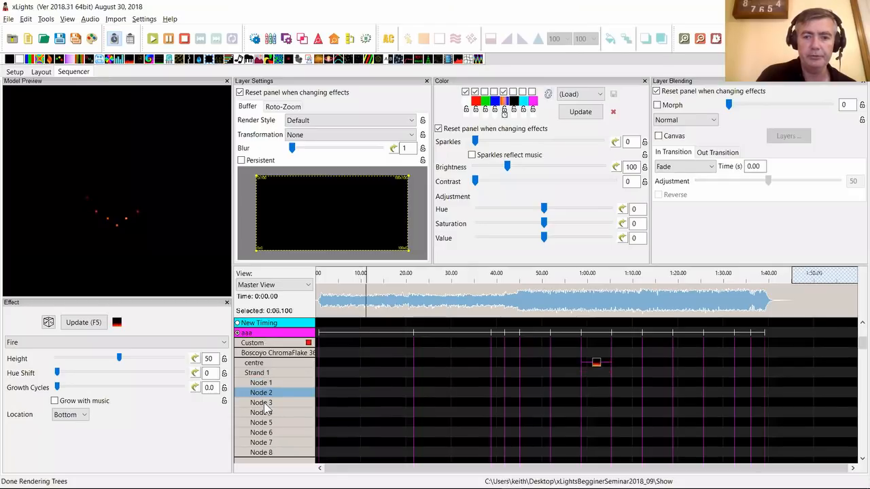
{"action": "scroll", "coordinate": [264, 406], "scroll_direction": "up", "scroll_amount": 8}
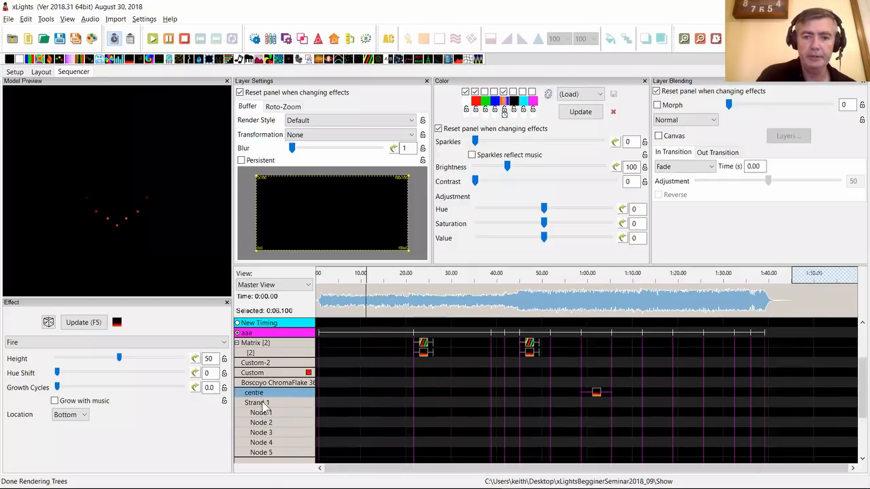
{"action": "scroll", "coordinate": [481, 401], "scroll_direction": "up", "scroll_amount": 6}
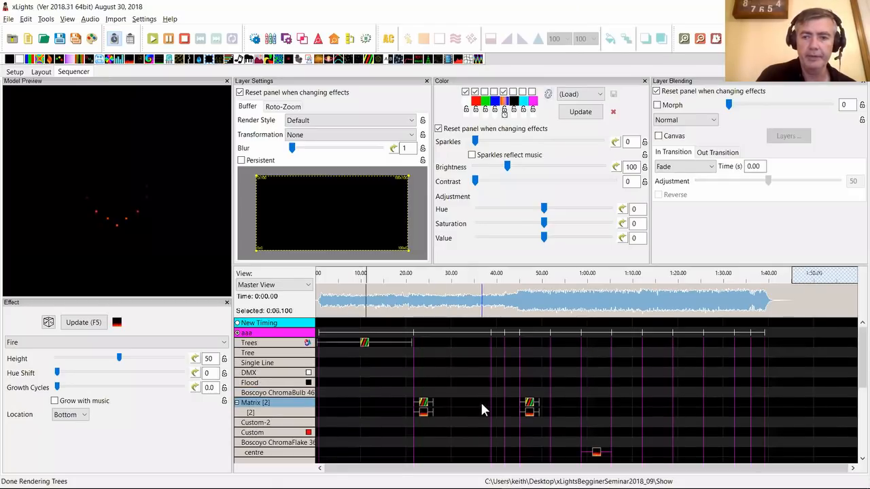
- Expand the Matrix model to its strands and nodes, preview its first Fire effect, and collapse the model again
{"action": "double_click", "coordinate": [264, 404]}
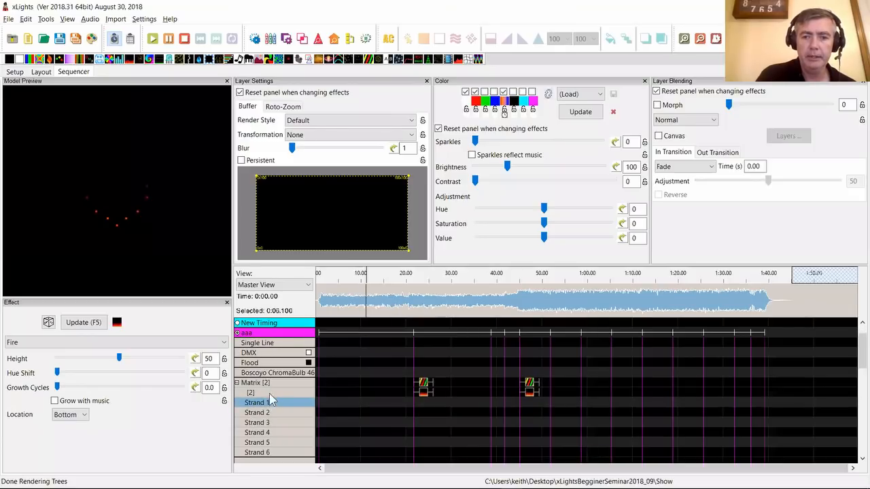
{"action": "double_click", "coordinate": [270, 405]}
{"action": "scroll", "coordinate": [288, 402], "scroll_direction": "down", "scroll_amount": 3}
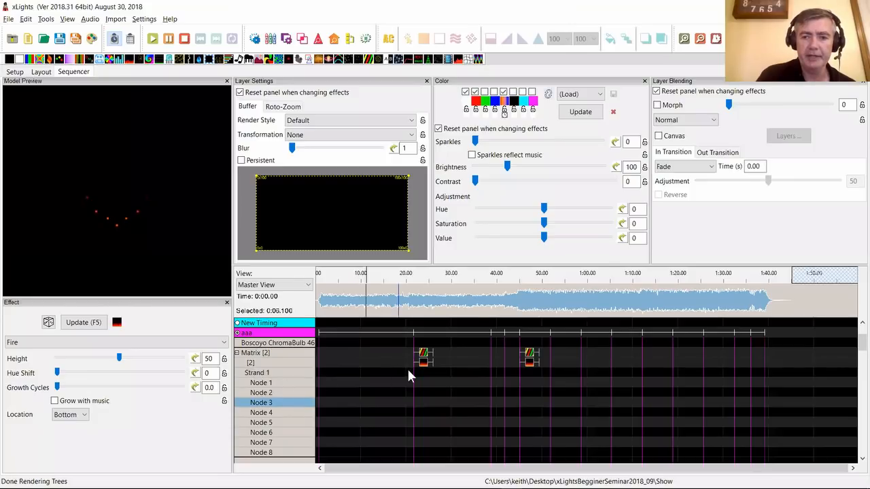
{"action": "left_click", "coordinate": [421, 363]}
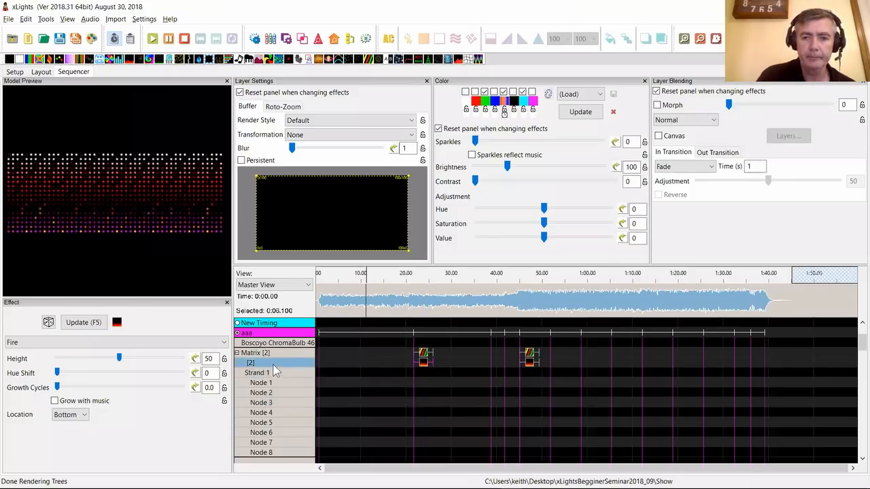
{"action": "double_click", "coordinate": [252, 353]}
{"action": "scroll", "coordinate": [408, 403], "scroll_direction": "up", "scroll_amount": 5}
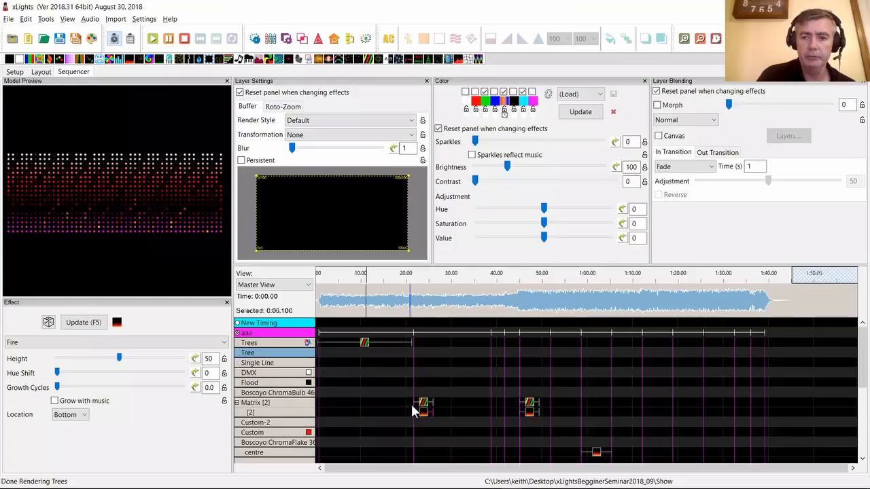
- Preview the Spirals effect on the Trees group and look over the model rows below it
{"action": "left_click", "coordinate": [363, 344]}
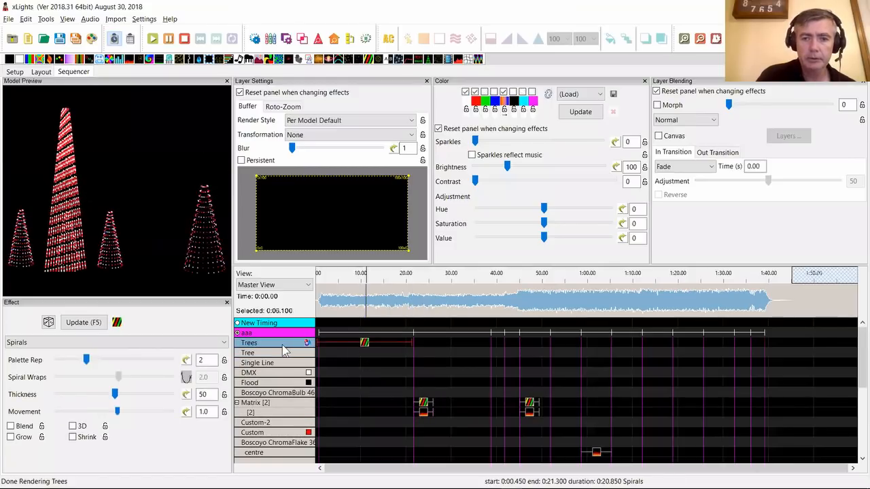
{"action": "scroll", "coordinate": [368, 401], "scroll_direction": "down", "scroll_amount": 5}
{"action": "scroll", "coordinate": [373, 402], "scroll_direction": "up", "scroll_amount": 5}
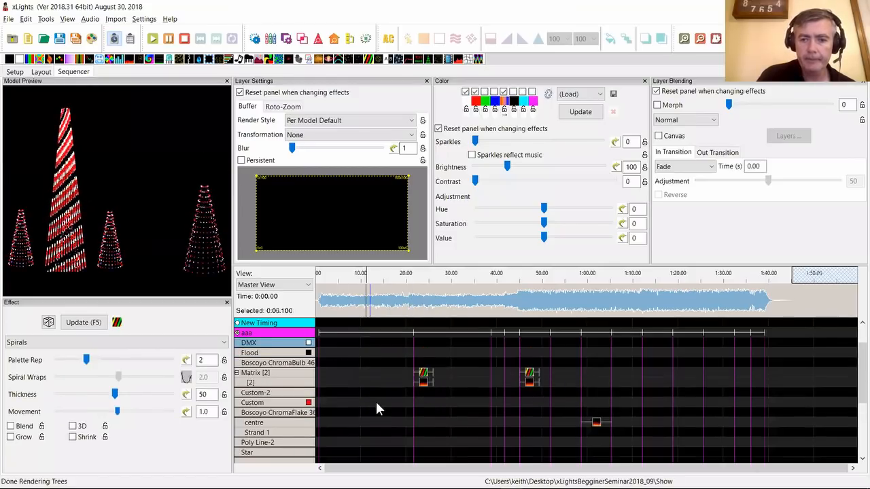
{"action": "scroll", "coordinate": [378, 408], "scroll_direction": "down", "scroll_amount": 2}
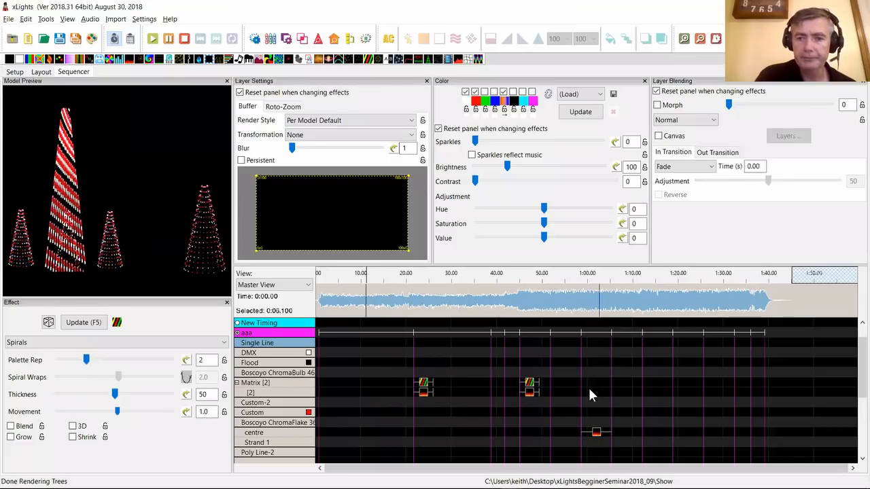
{"action": "scroll", "coordinate": [542, 408], "scroll_direction": "up", "scroll_amount": 2}
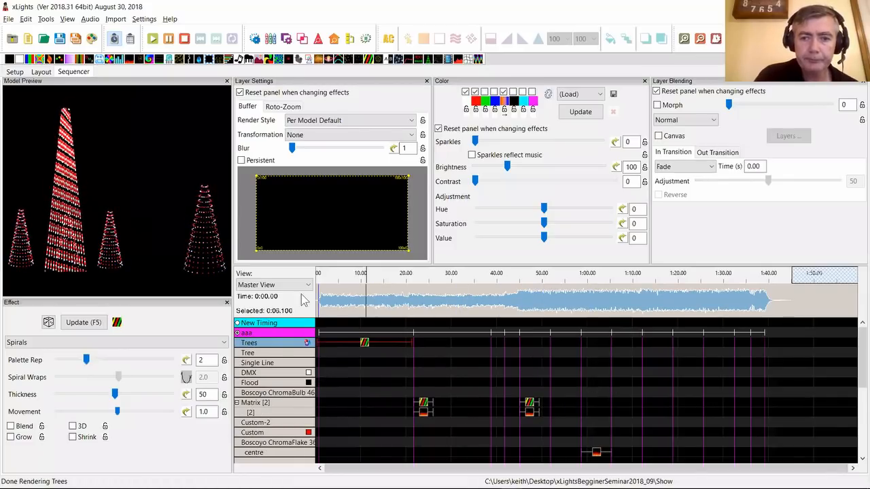
- Add a Color Wash effect to the DMX model in the second timing interval and expand the model to its nodes
{"action": "left_click_drag", "start_coordinate": [69, 59], "coordinate": [452, 379]}
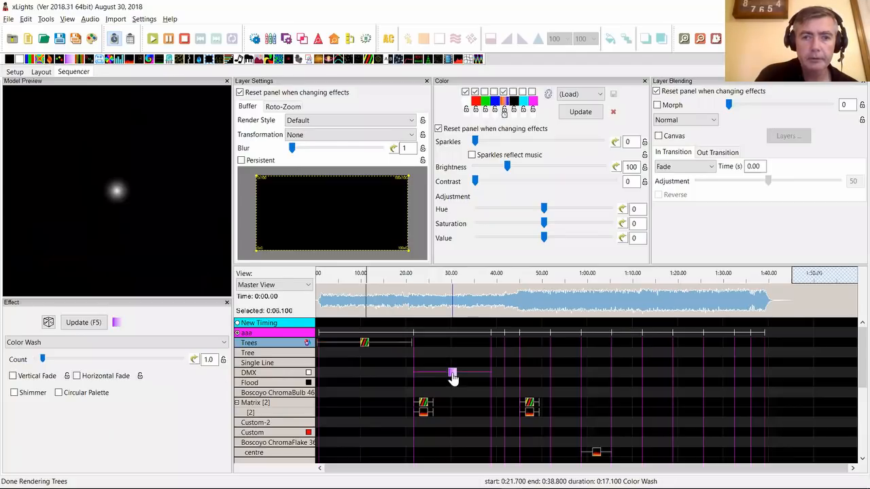
{"action": "double_click", "coordinate": [292, 376]}
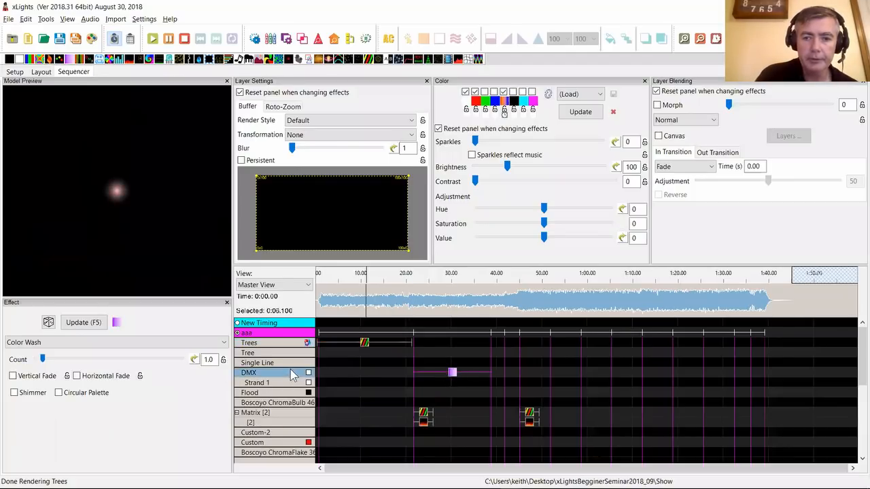
{"action": "double_click", "coordinate": [280, 385]}
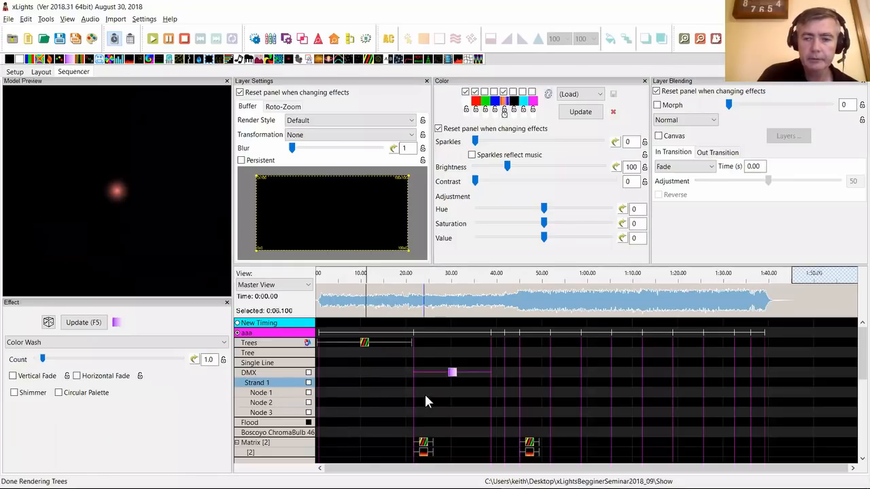
- Turn on Grid Node Values and inspect how the Color Wash affects the DMX model's Node 1 and Node 3
{"action": "left_click", "coordinate": [143, 18]}
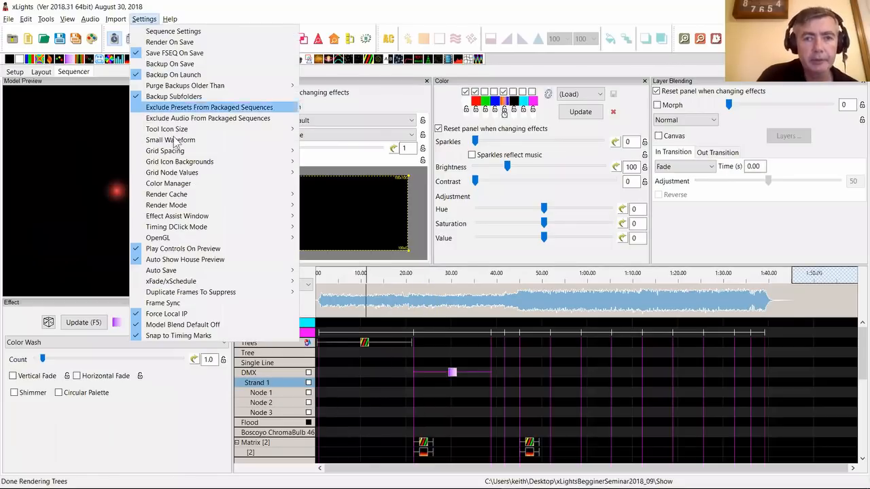
{"action": "mouse_move", "coordinate": [196, 178]}
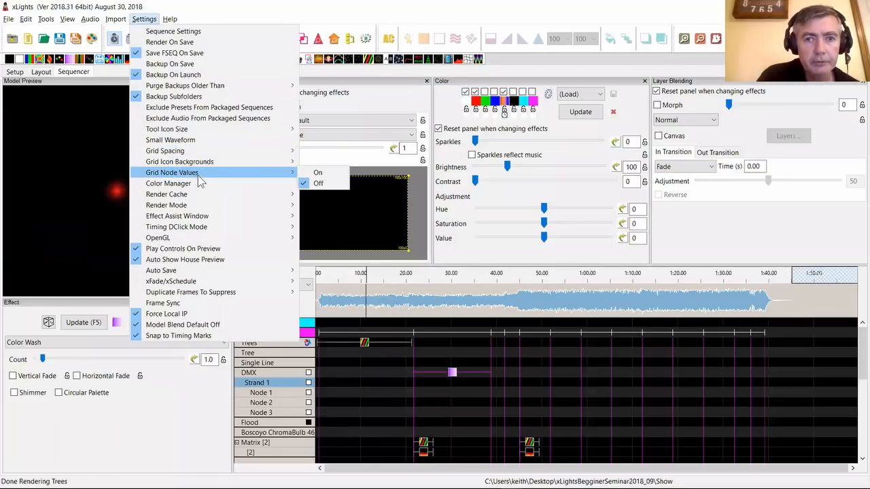
{"action": "left_click", "coordinate": [315, 174]}
{"action": "left_click", "coordinate": [475, 393]}
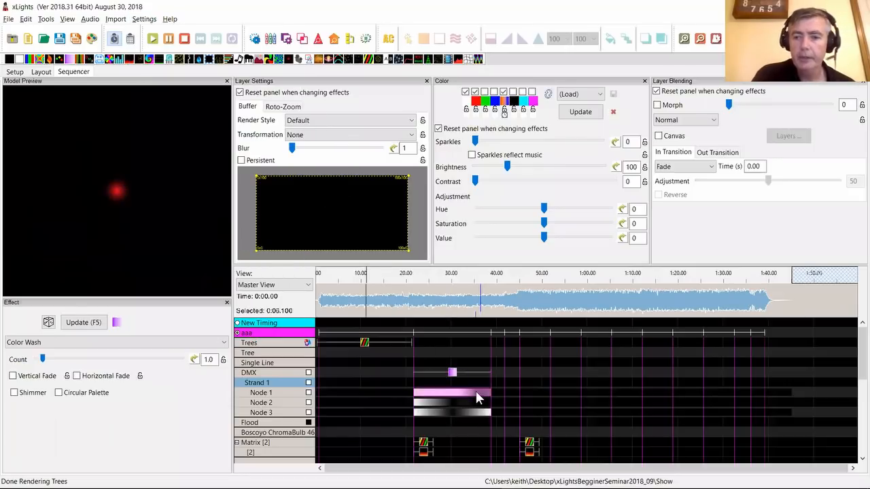
{"action": "left_click", "coordinate": [472, 413]}
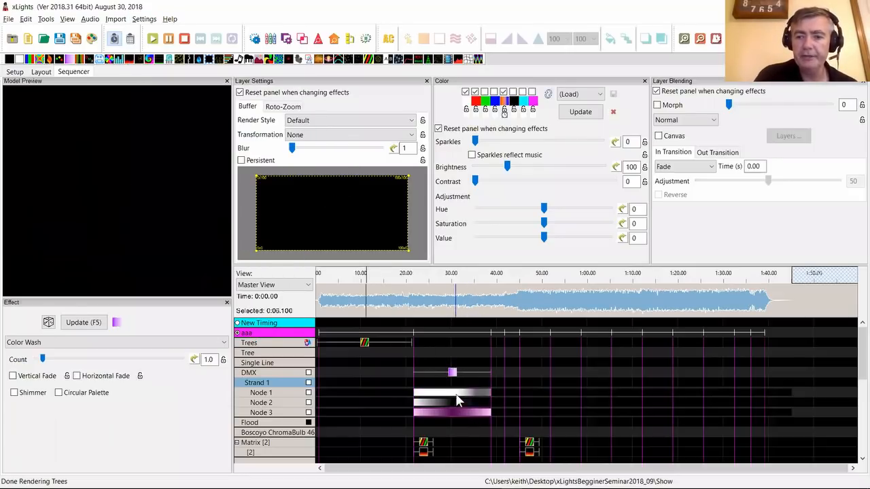
{"action": "left_click", "coordinate": [453, 374]}
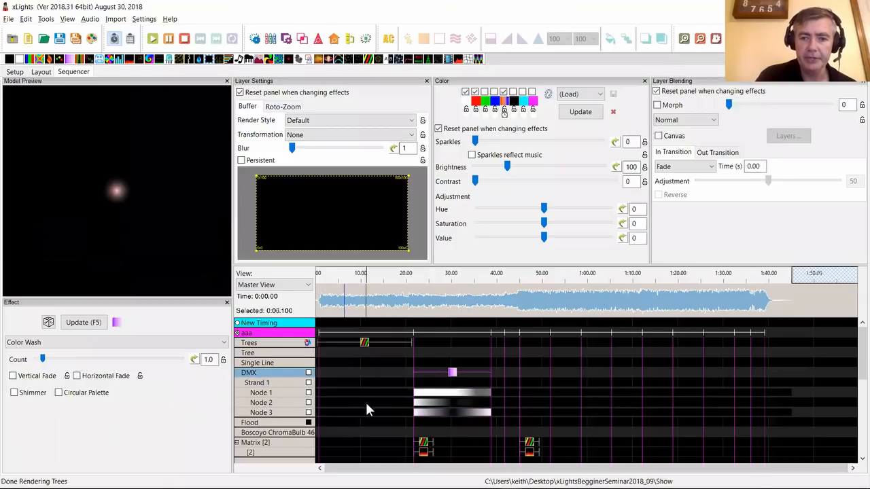
- Expand the Matrix model to examine the values of its Strand 1 nodes, then collapse it
{"action": "scroll", "coordinate": [357, 400], "scroll_direction": "down", "scroll_amount": 3}
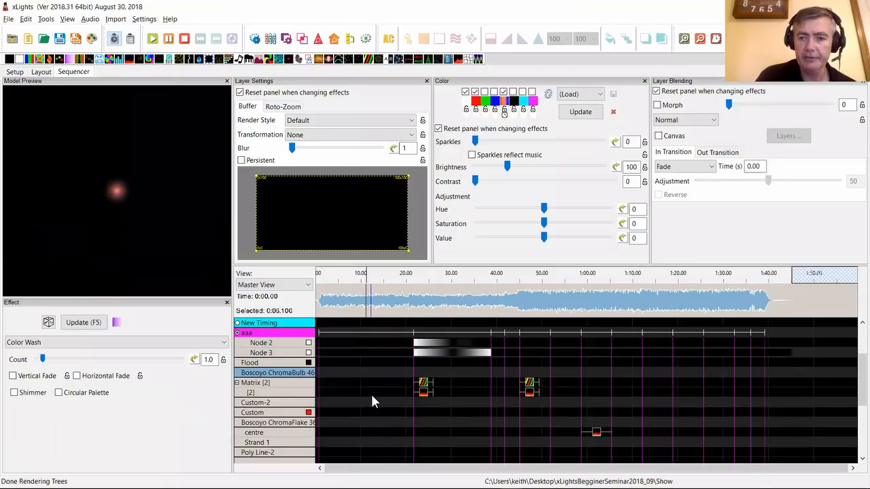
{"action": "double_click", "coordinate": [275, 382]}
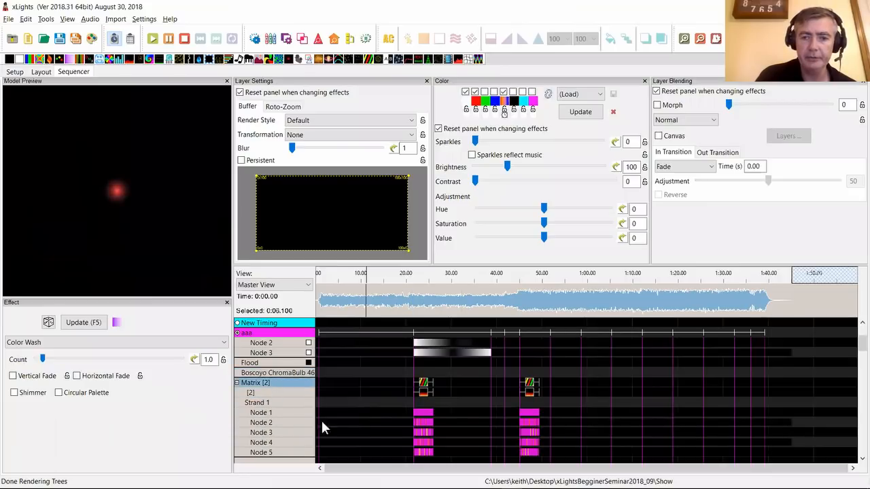
{"action": "scroll", "coordinate": [414, 421], "scroll_direction": "down", "scroll_amount": 15}
{"action": "scroll", "coordinate": [430, 416], "scroll_direction": "up", "scroll_amount": 10}
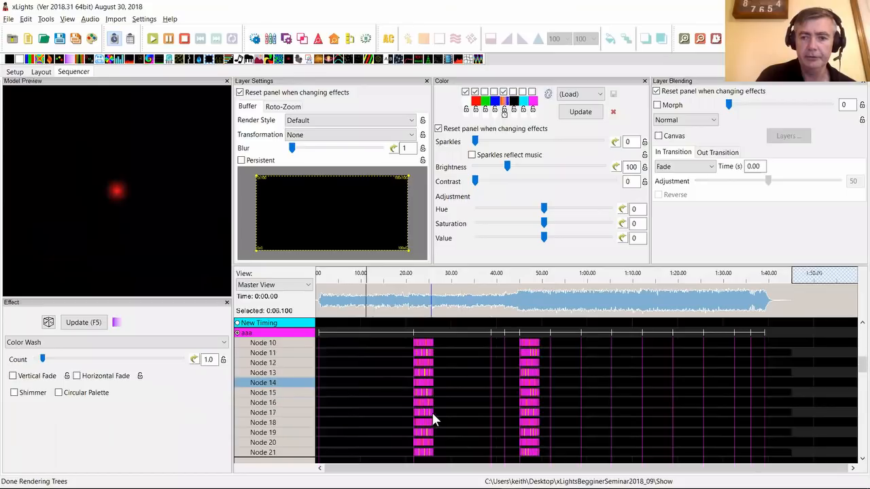
{"action": "scroll", "coordinate": [432, 416], "scroll_direction": "up", "scroll_amount": 5}
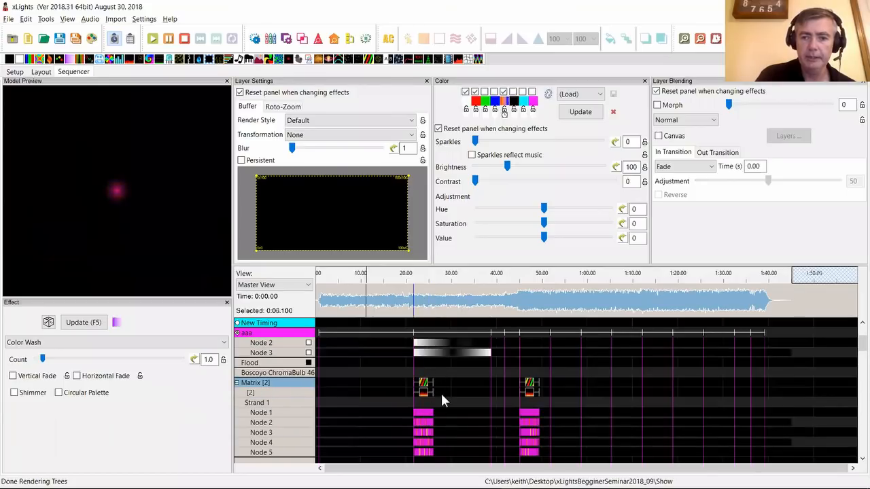
{"action": "double_click", "coordinate": [265, 385]}
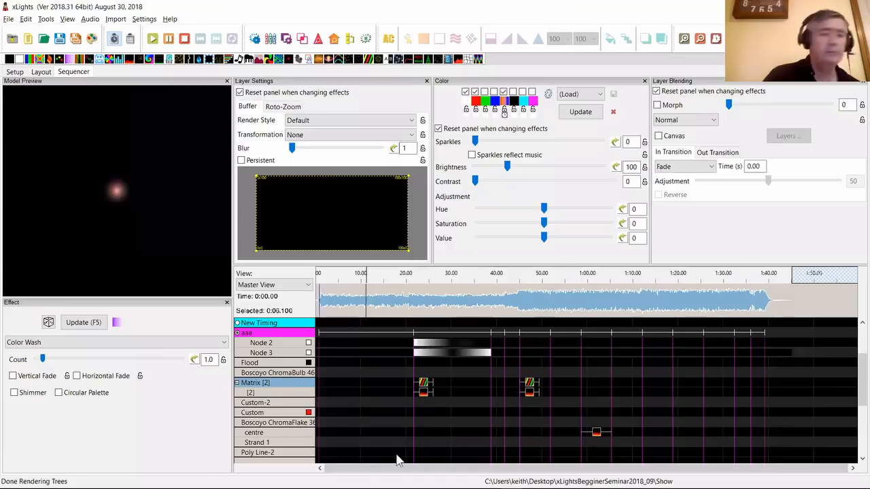
- For the Matrix's first Spirals effect, turn off Blend and Grow, and set Spiral Wraps to -27.3 and Movement to 0.9
{"action": "scroll", "coordinate": [562, 399], "scroll_direction": "up", "scroll_amount": 2}
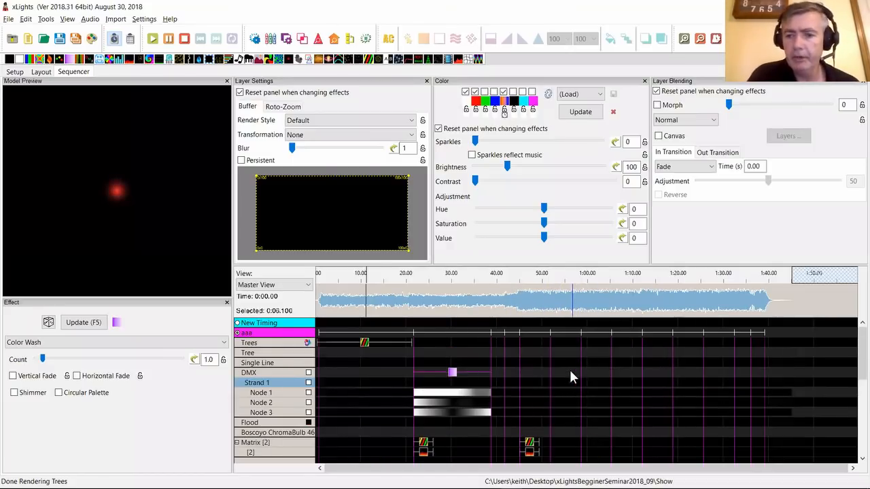
{"action": "scroll", "coordinate": [569, 372], "scroll_direction": "down", "scroll_amount": 3}
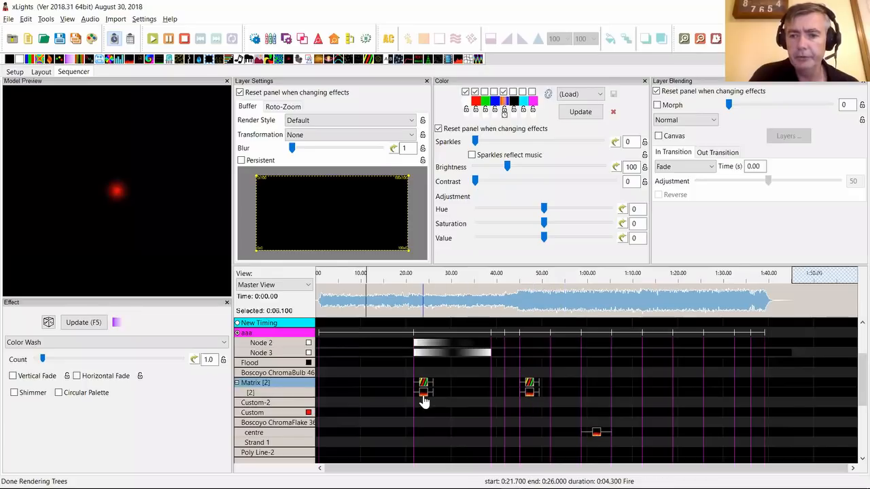
{"action": "left_click", "coordinate": [422, 399]}
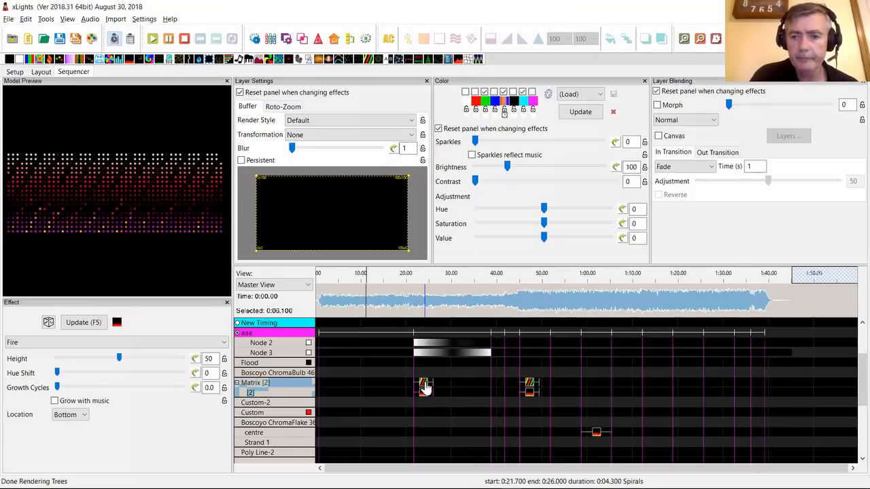
{"action": "left_click", "coordinate": [424, 384]}
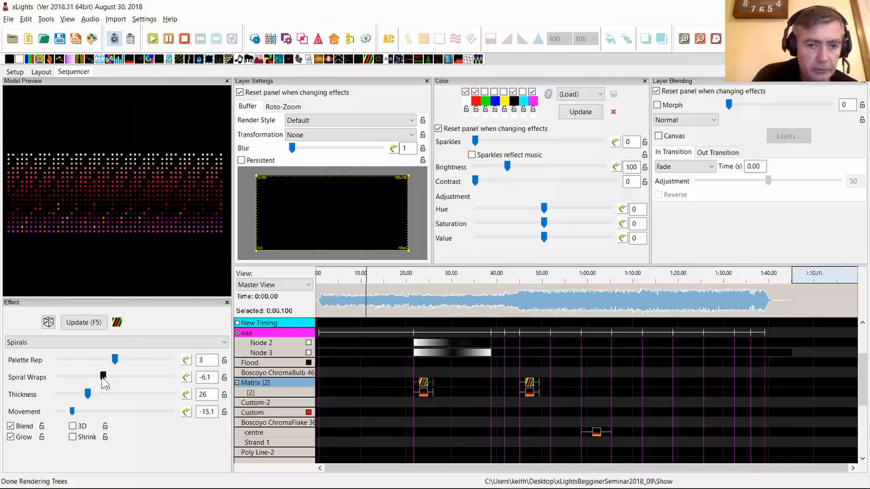
{"action": "left_click", "coordinate": [10, 426]}
{"action": "left_click", "coordinate": [10, 437]}
{"action": "left_click_drag", "start_coordinate": [102, 382], "coordinate": [64, 381]}
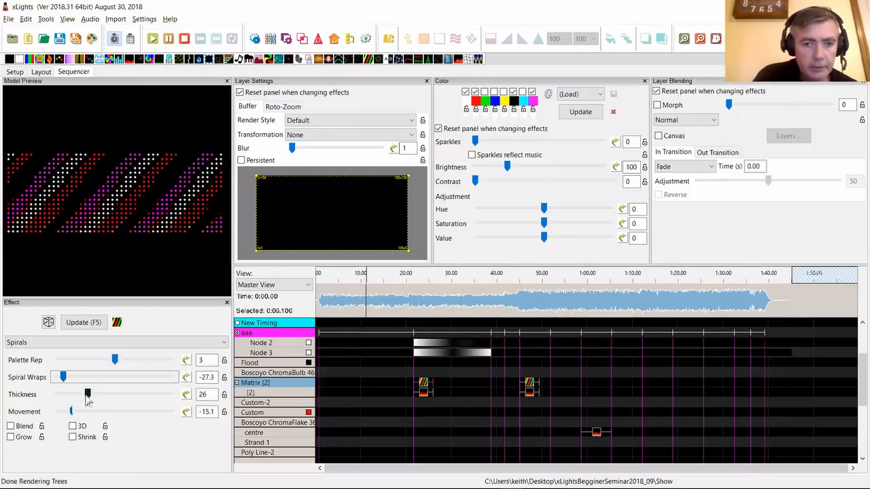
{"action": "left_click_drag", "start_coordinate": [74, 411], "coordinate": [114, 417]}
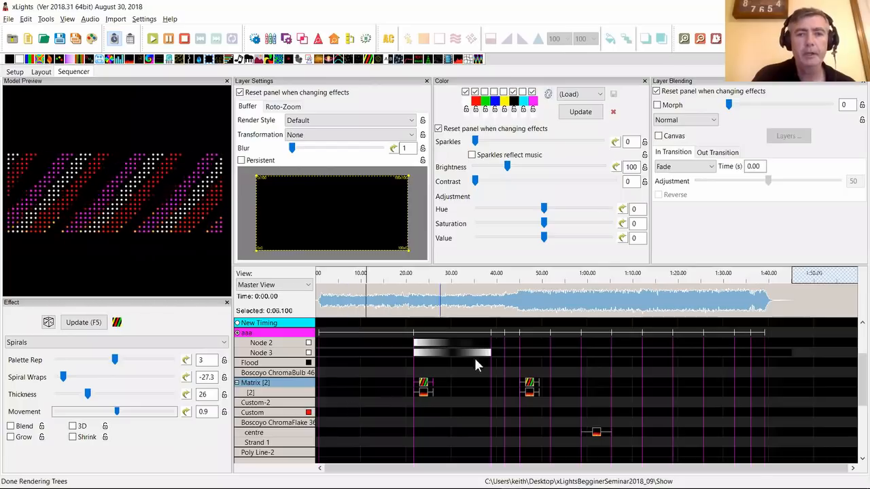
- Remove magenta from the active palette colours of the Matrix's first Spirals effect
{"action": "left_click", "coordinate": [424, 397]}
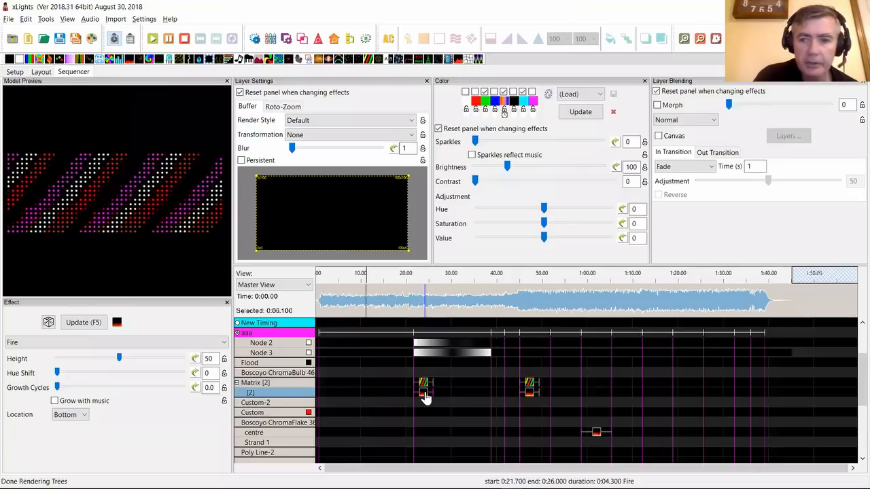
{"action": "left_click", "coordinate": [423, 385]}
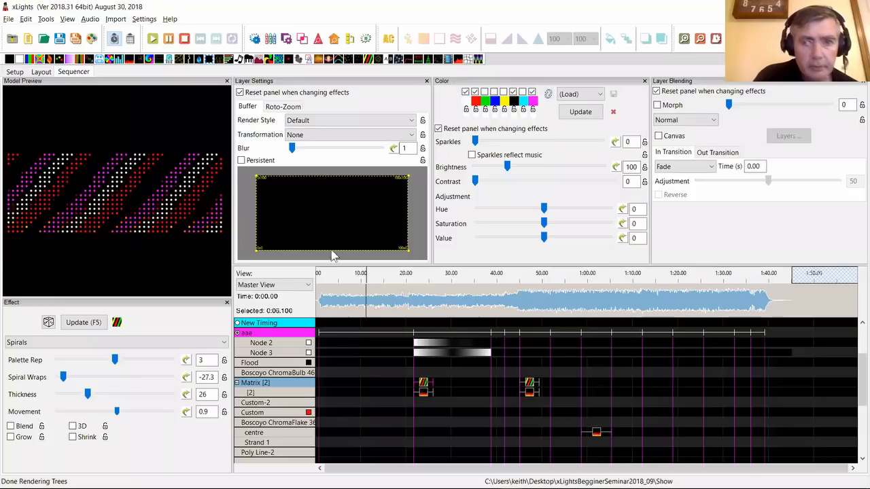
{"action": "left_click", "coordinate": [532, 92]}
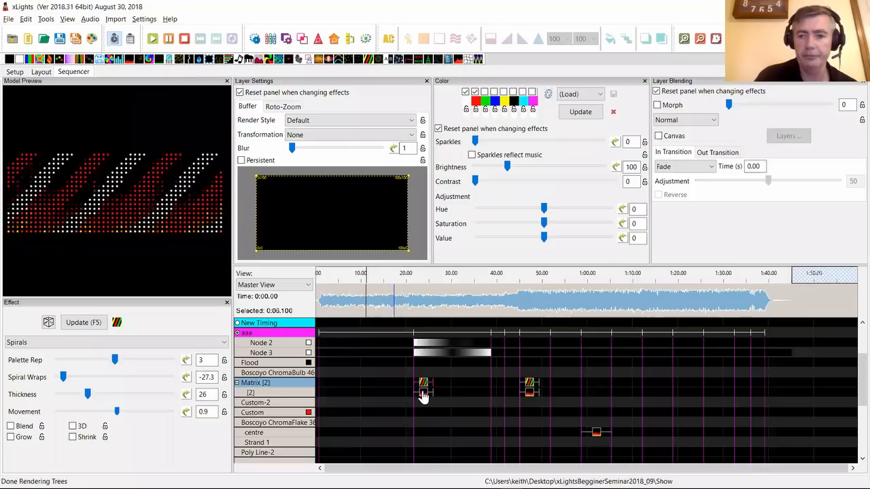
- Bulk edit the fade-in transition time to 1 second for the Matrix's first Spirals and Fire effects
{"action": "left_click_drag", "start_coordinate": [449, 390], "coordinate": [423, 379]}
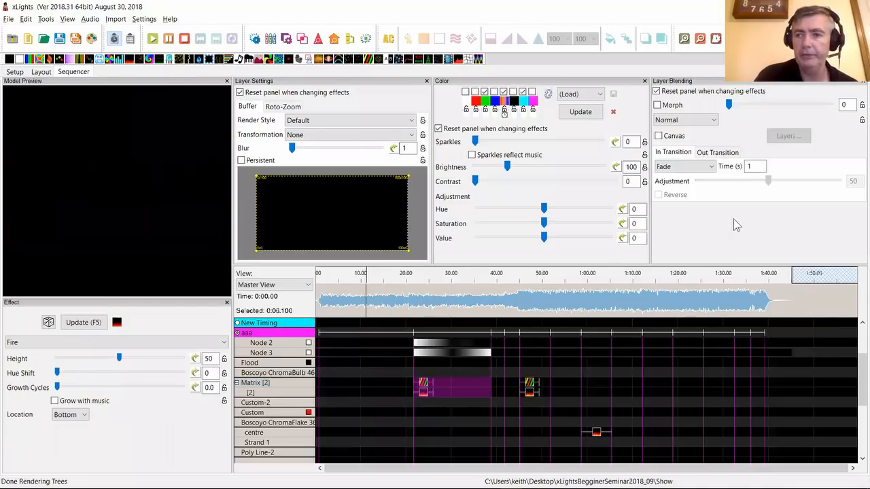
{"action": "right_click", "coordinate": [750, 166]}
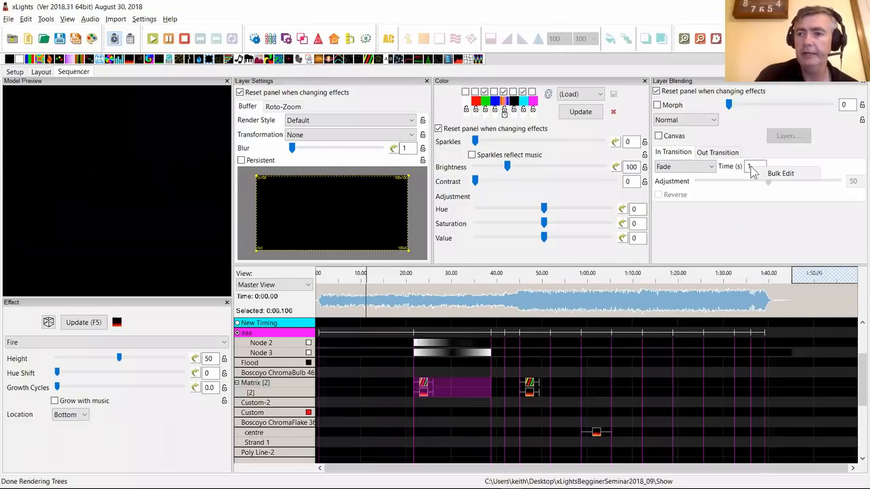
{"action": "left_click", "coordinate": [788, 176]}
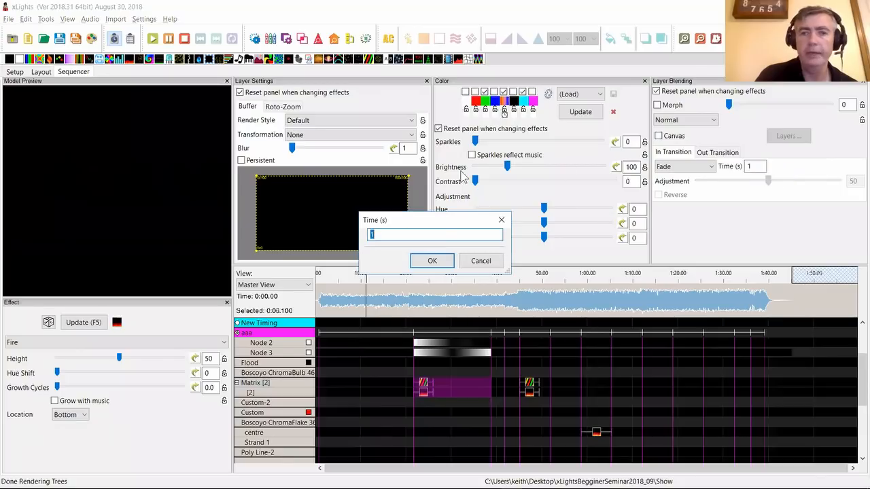
{"action": "left_click", "coordinate": [430, 258]}
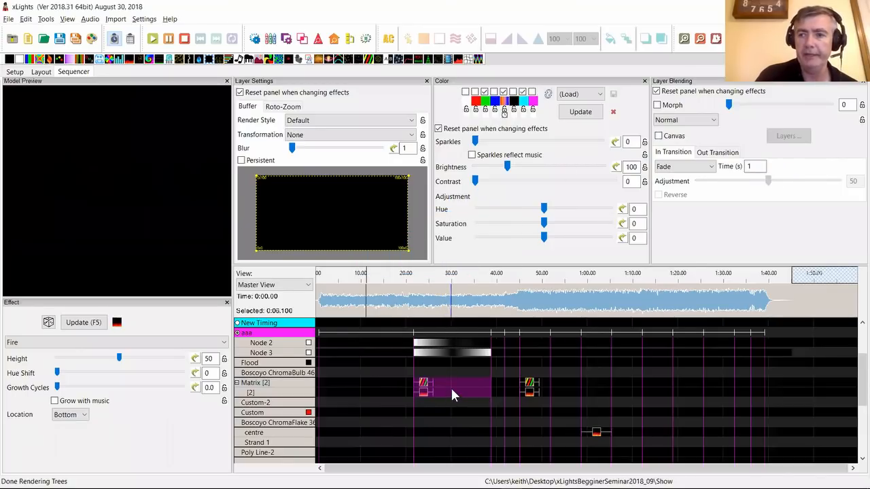
{"action": "left_click", "coordinate": [423, 388]}
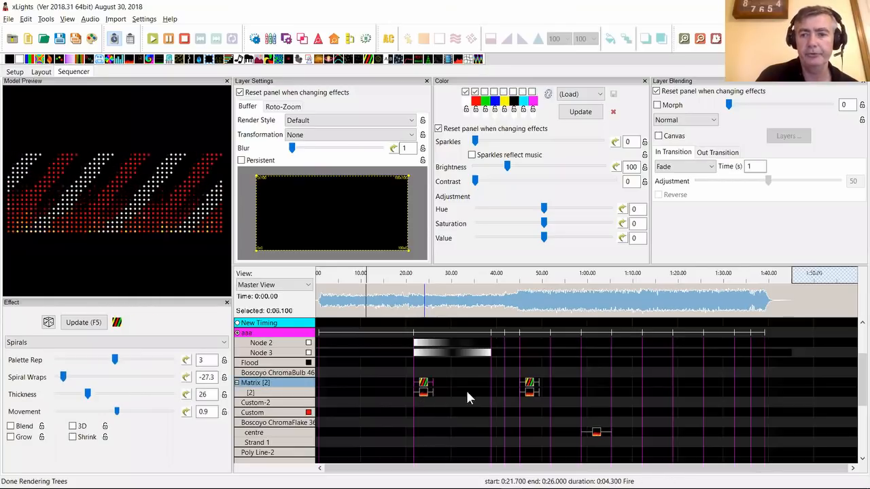
- Bulk edit Sparkles to 24 on all Matrix effects and the centre submodel's Fire effect, and check individual effects
{"action": "left_click_drag", "start_coordinate": [377, 367], "coordinate": [656, 457]}
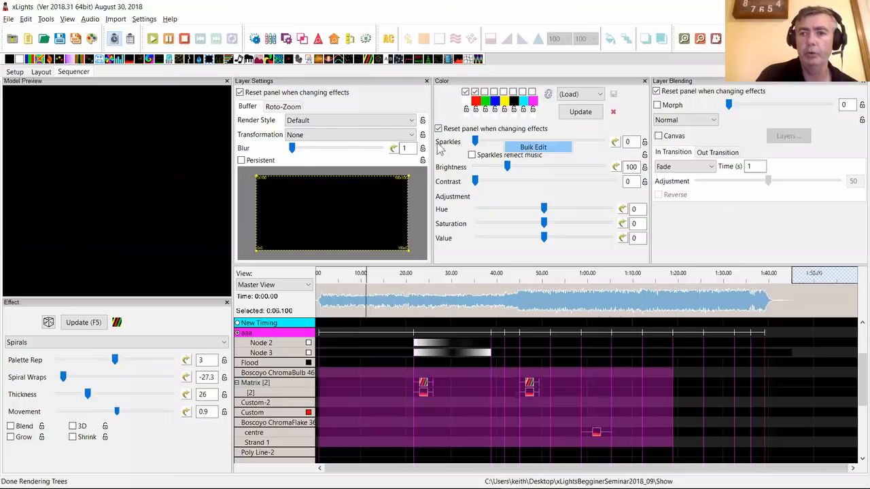
{"action": "left_click_drag", "start_coordinate": [84, 78], "coordinate": [92, 77]}
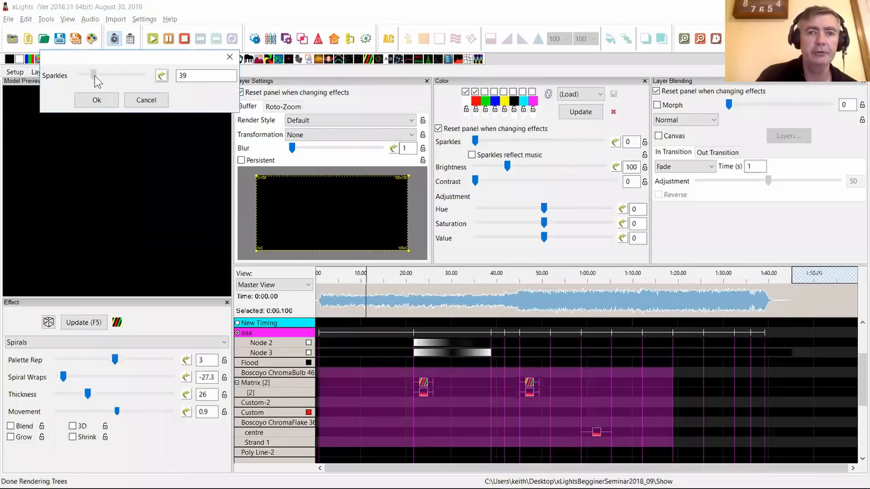
{"action": "left_click", "coordinate": [96, 100]}
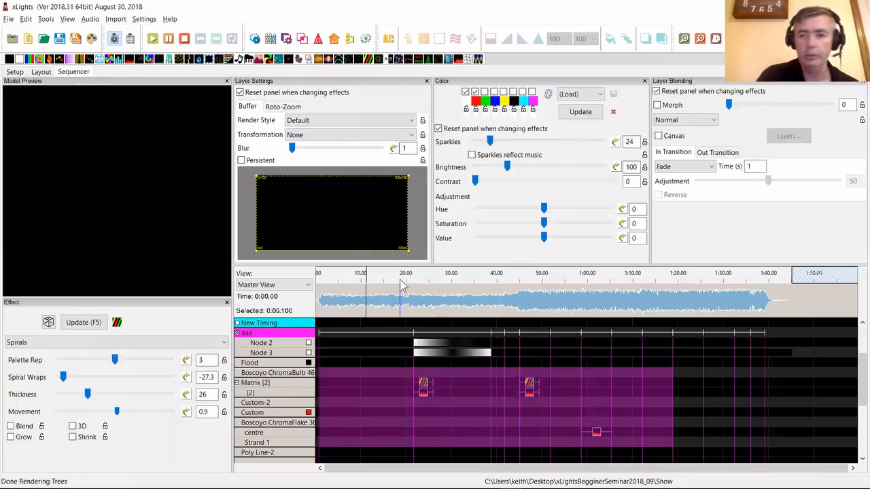
{"action": "left_click", "coordinate": [538, 370]}
{"action": "left_click", "coordinate": [529, 384]}
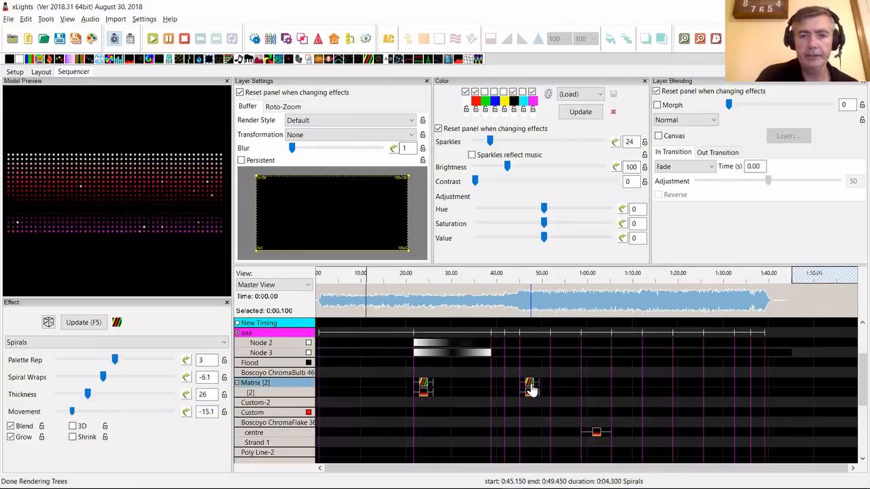
{"action": "left_click", "coordinate": [596, 433]}
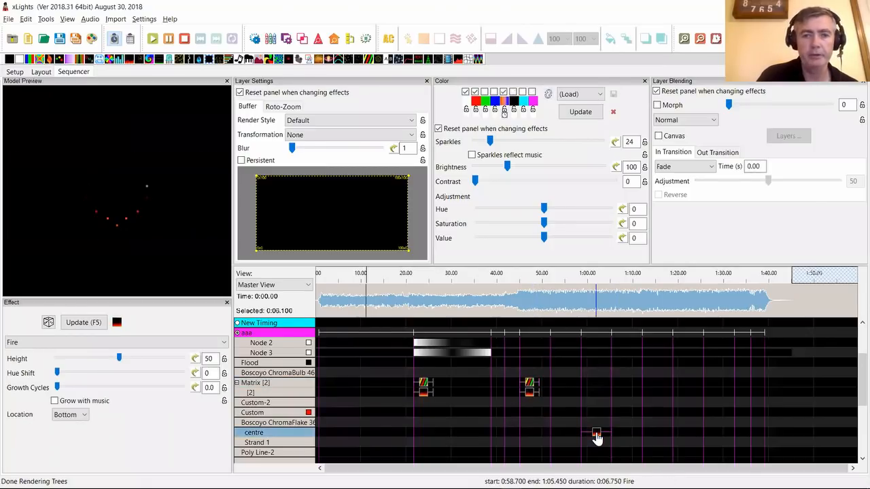
{"action": "left_click", "coordinate": [424, 386]}
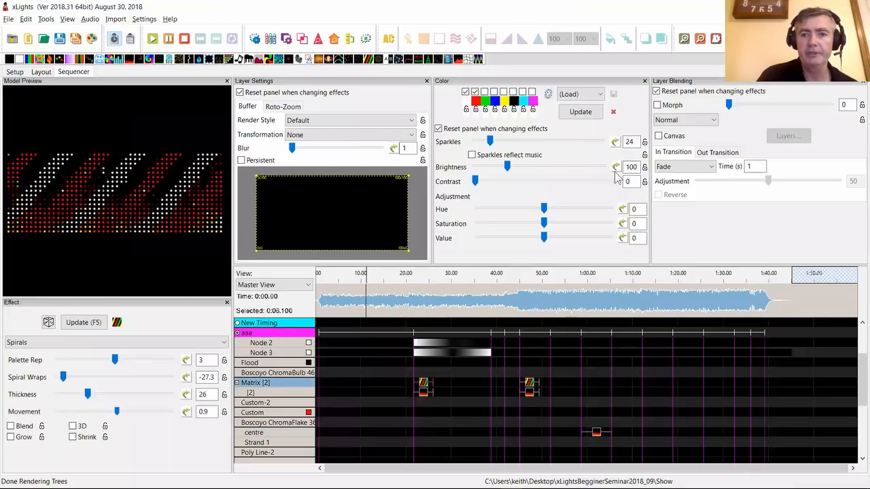
- Bulk edit Sparkles back to 0 on the Matrix effects and the centre submodel's Fire effect, then clear the selection
{"action": "left_click_drag", "start_coordinate": [407, 382], "coordinate": [626, 432]}
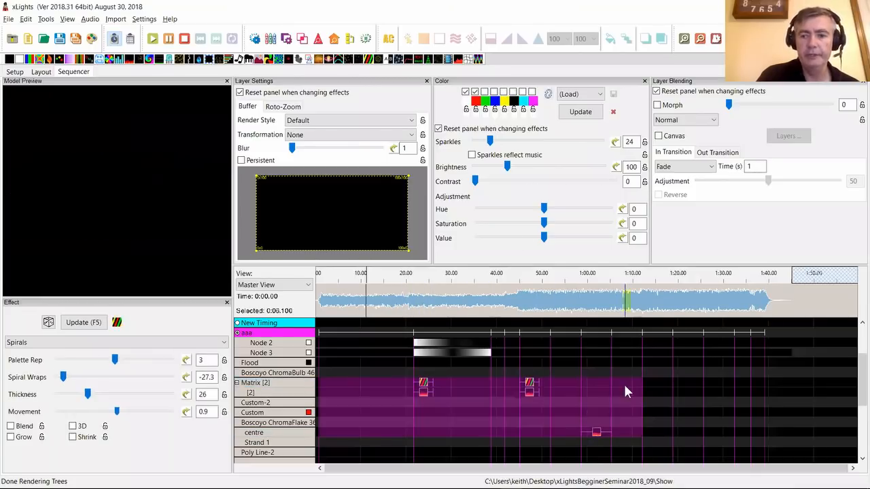
{"action": "right_click", "coordinate": [491, 141]}
{"action": "left_click", "coordinate": [519, 145]}
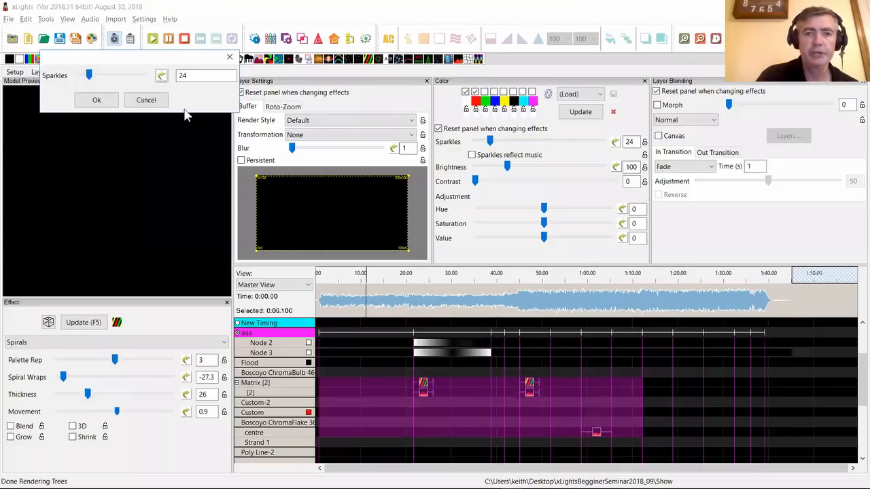
{"action": "left_click_drag", "start_coordinate": [89, 75], "coordinate": [78, 76]}
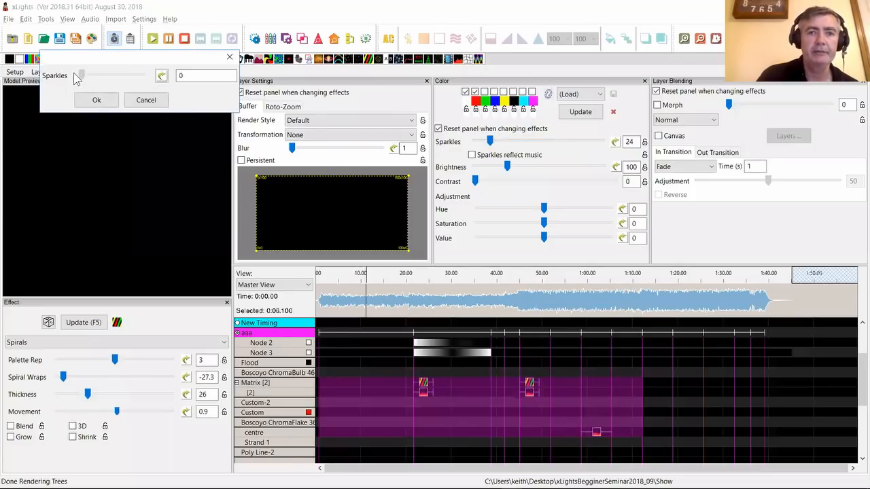
{"action": "left_click", "coordinate": [97, 99]}
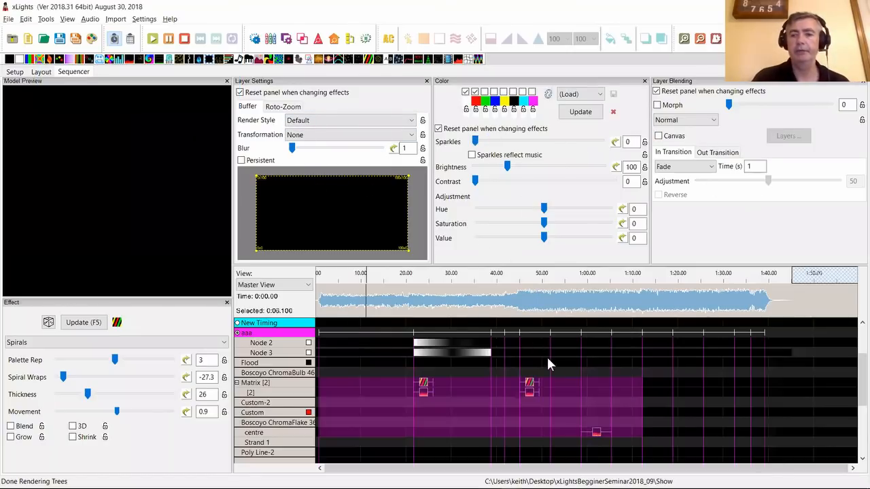
{"action": "left_click", "coordinate": [392, 351]}
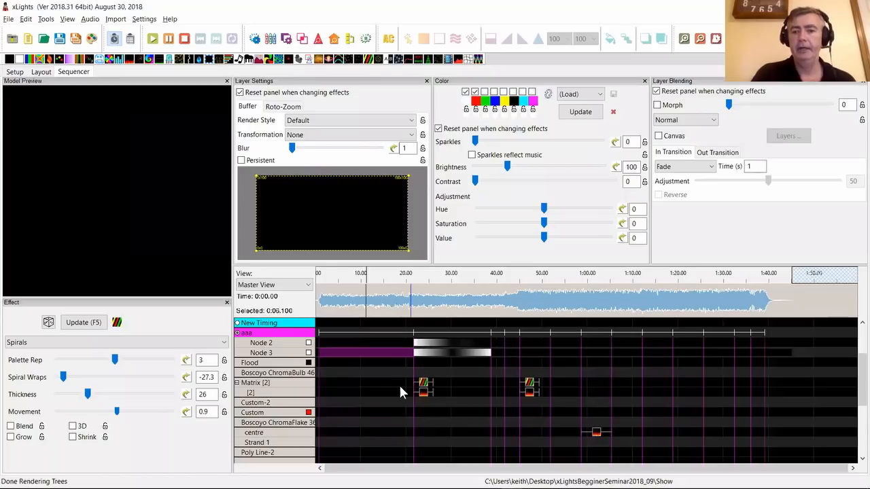
- Bulk edit Spiral Wraps to 3.8 across the Matrix and centre effects, and check both Spirals effects
{"action": "left_click_drag", "start_coordinate": [399, 387], "coordinate": [653, 435]}
{"action": "right_click", "coordinate": [77, 379]}
{"action": "left_click", "coordinate": [107, 384]}
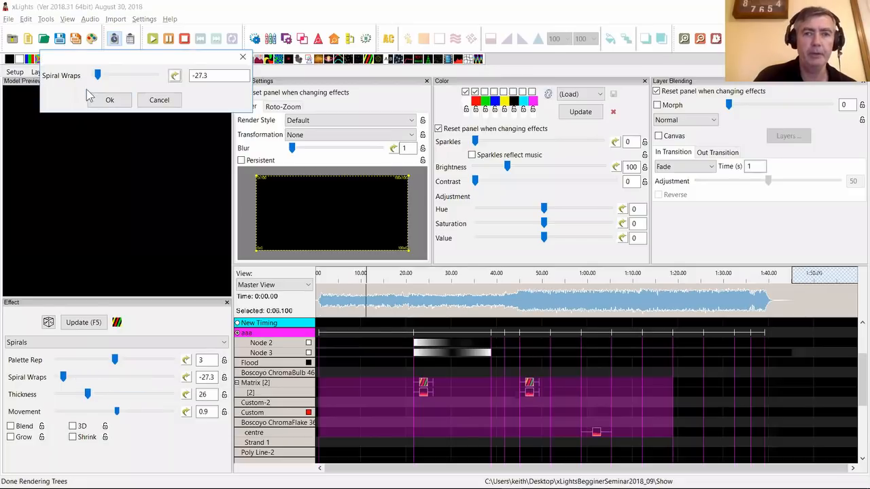
{"action": "left_click_drag", "start_coordinate": [97, 80], "coordinate": [127, 82]}
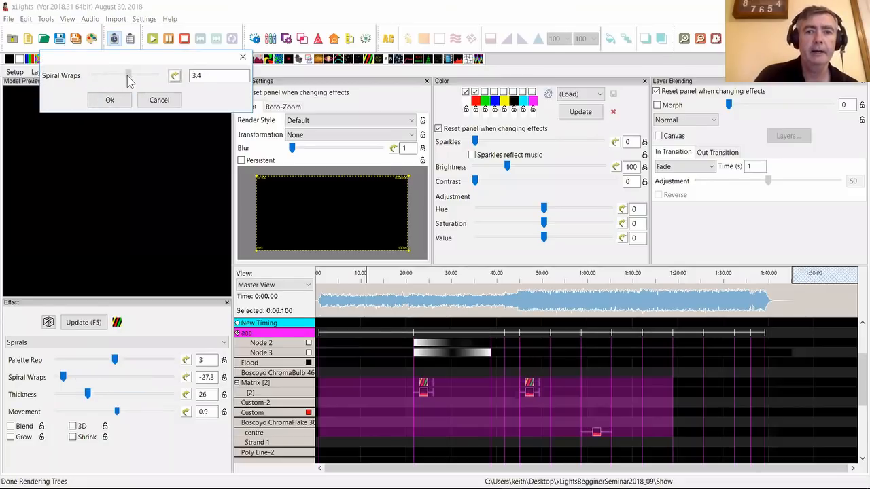
{"action": "left_click", "coordinate": [110, 99]}
{"action": "left_click", "coordinate": [530, 387]}
{"action": "left_click", "coordinate": [421, 387]}
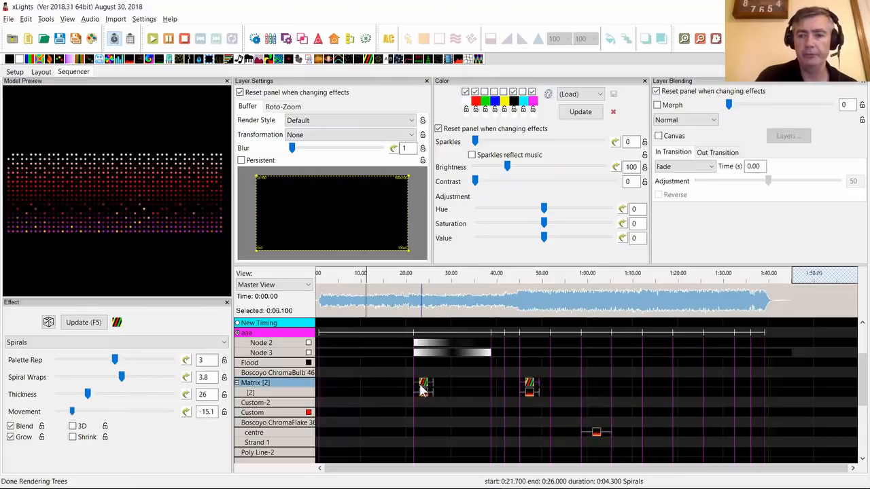
{"action": "left_click", "coordinate": [422, 393]}
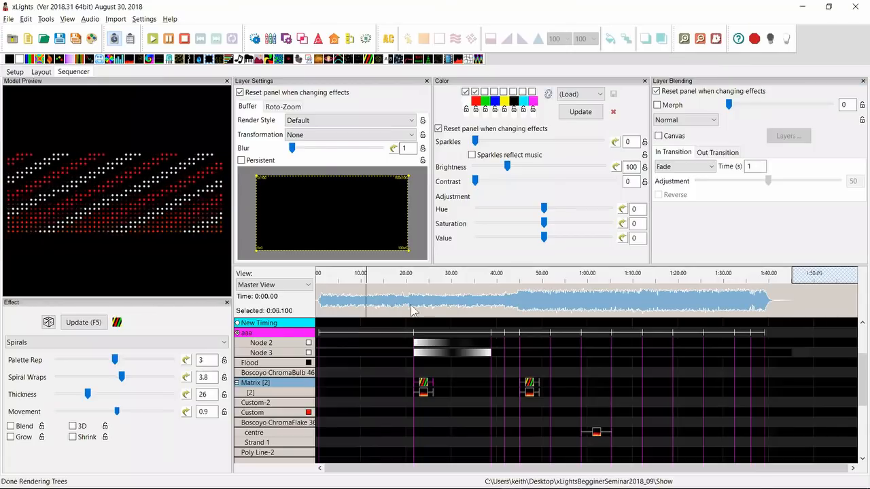
- Add a Pinwheel and a Color Wash effect to the Matrix's first layer in the two free intervals after the second Spirals
{"action": "left_click_drag", "start_coordinate": [406, 387], "coordinate": [602, 382]}
{"action": "left_click_drag", "start_coordinate": [271, 63], "coordinate": [565, 383]}
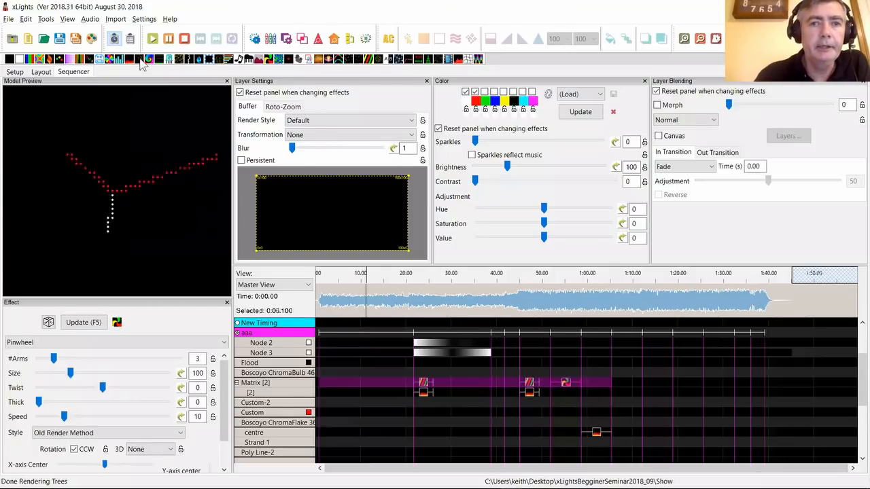
{"action": "left_click_drag", "start_coordinate": [67, 63], "coordinate": [598, 382]}
- Select all effects on the Matrix's first layer, deactivate the palette colours, and change the second palette colour to orange
{"action": "left_click_drag", "start_coordinate": [629, 381], "coordinate": [375, 382]}
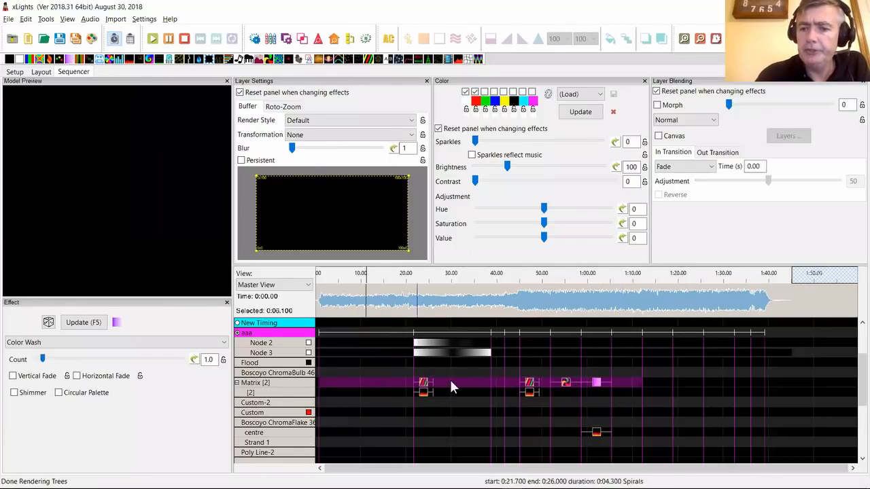
{"action": "left_click", "coordinate": [579, 113]}
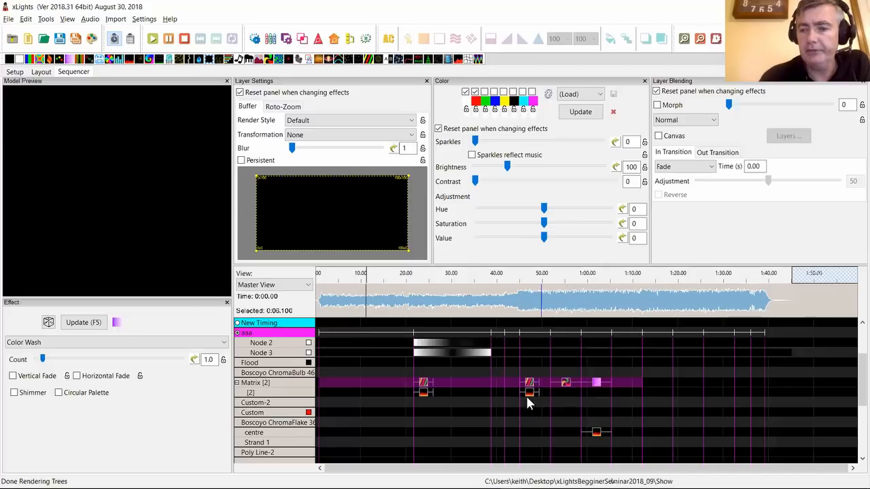
{"action": "left_click", "coordinate": [475, 100]}
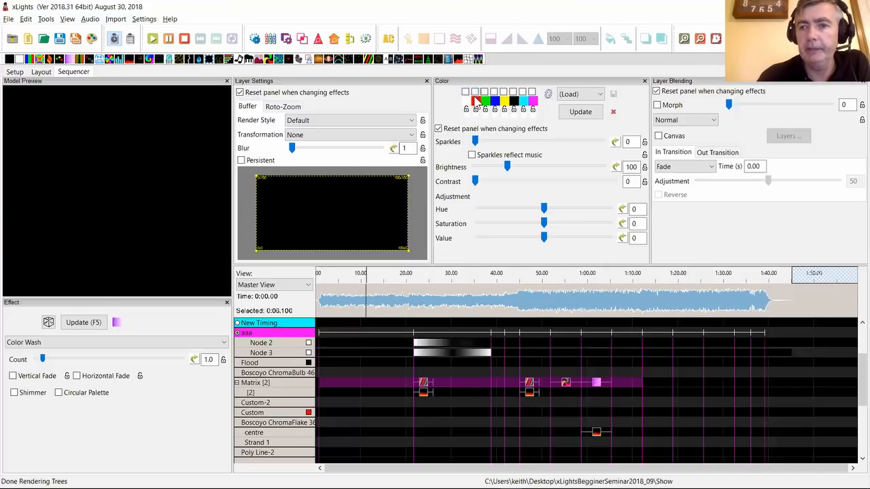
{"action": "left_click", "coordinate": [62, 70]}
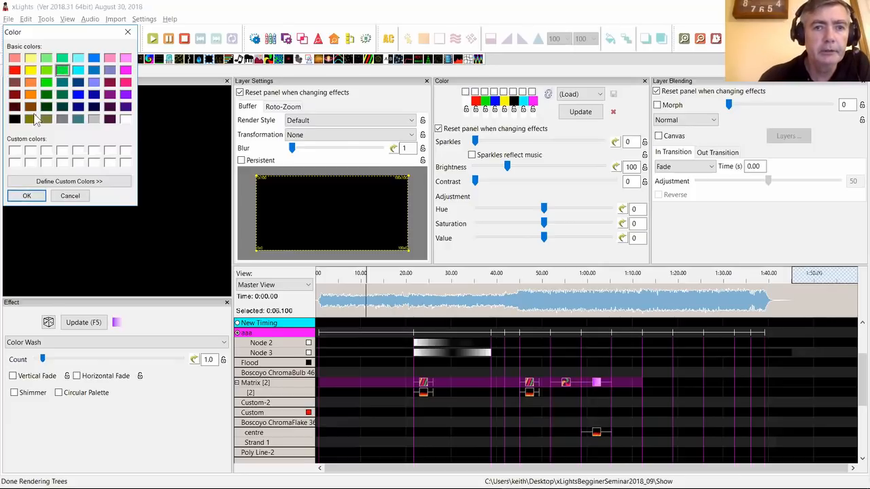
{"action": "left_click", "coordinate": [31, 94]}
{"action": "left_click", "coordinate": [27, 196]}
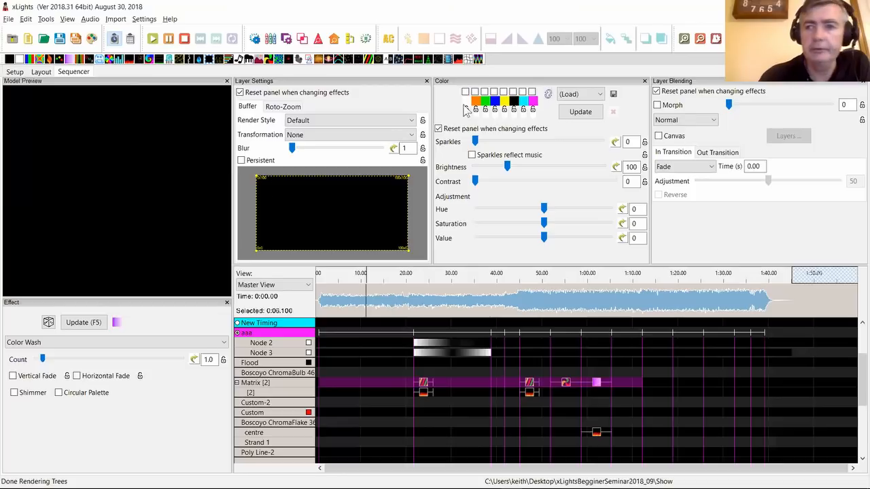
- Change the third palette colour to olive and the fourth to cyan
{"action": "left_click", "coordinate": [484, 100]}
{"action": "left_click", "coordinate": [46, 119]}
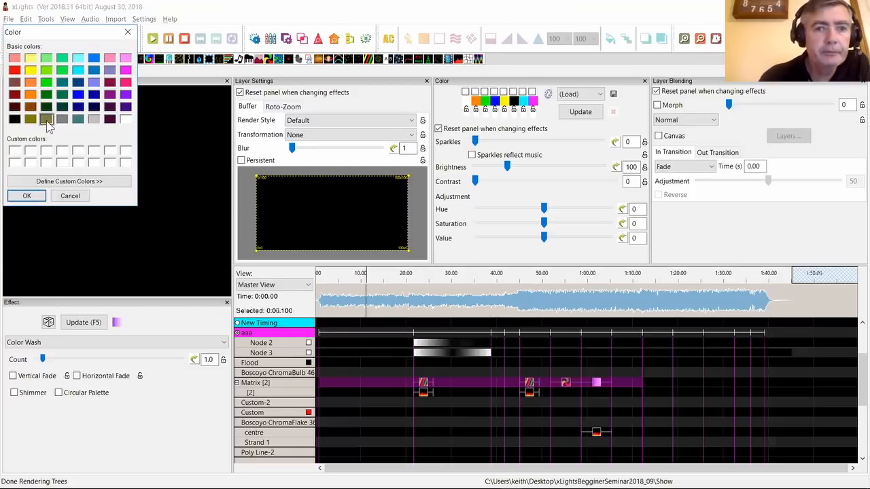
{"action": "left_click", "coordinate": [29, 197]}
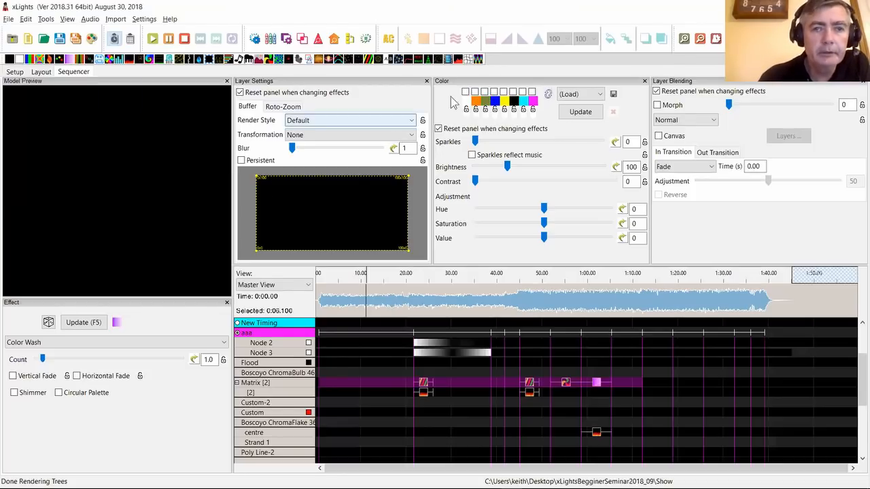
{"action": "left_click", "coordinate": [494, 101]}
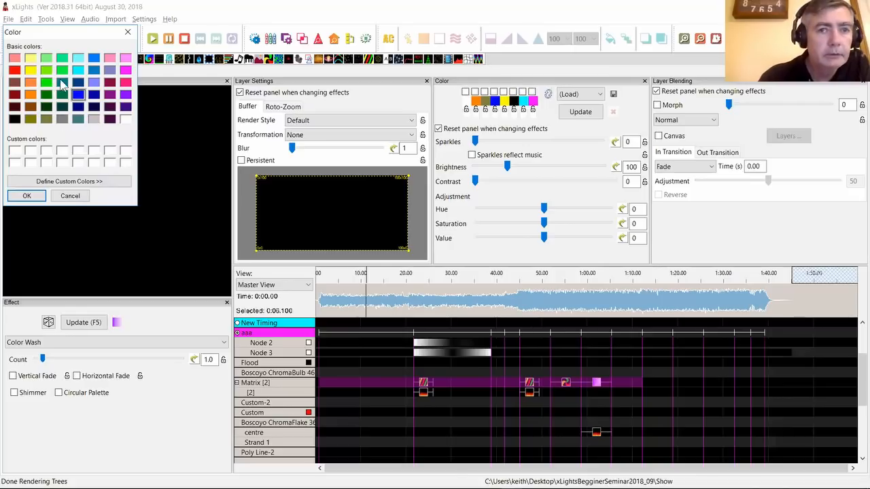
{"action": "left_click", "coordinate": [81, 70]}
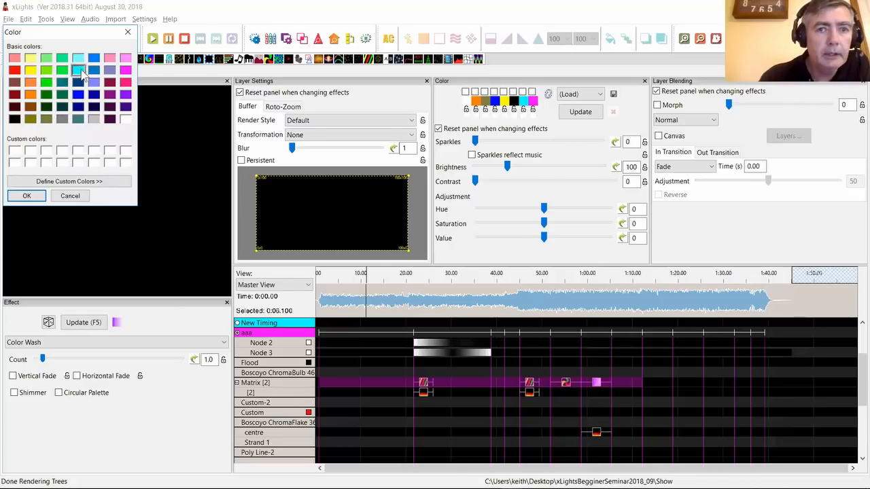
{"action": "left_click", "coordinate": [31, 196]}
- Activate the orange, olive and cyan palette colours and apply the palette to the selected Matrix effects
{"action": "left_click", "coordinate": [474, 92]}
{"action": "left_click", "coordinate": [484, 91]}
{"action": "left_click", "coordinate": [494, 92]}
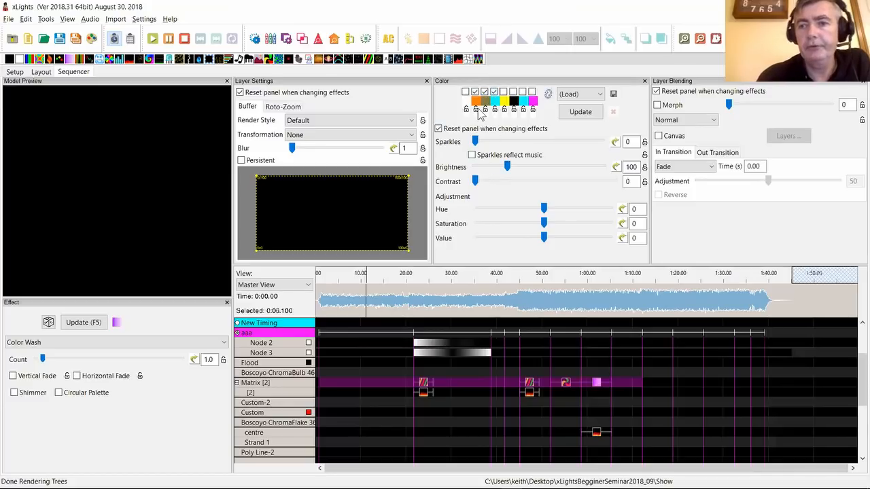
{"action": "left_click", "coordinate": [581, 111]}
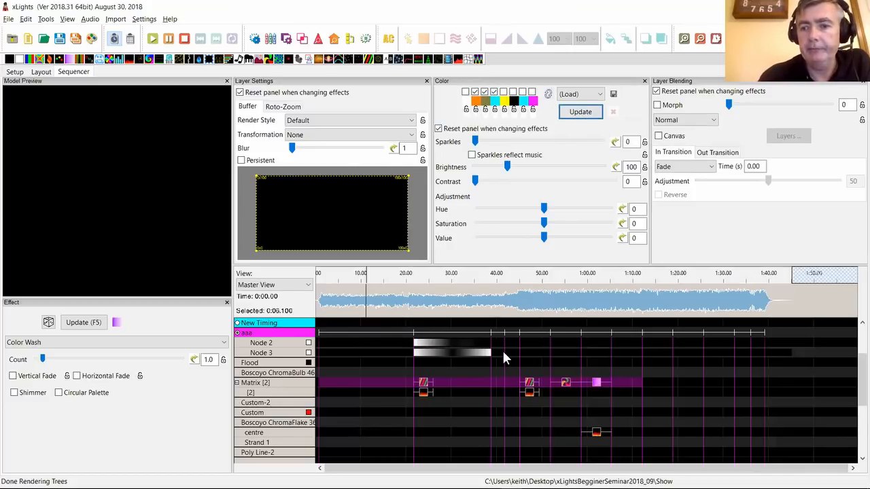
- Preview the Spirals, Pinwheel and Color Wash effects on the Matrix's first layer and reapply the palette to the Color Wash
{"action": "left_click", "coordinate": [460, 382]}
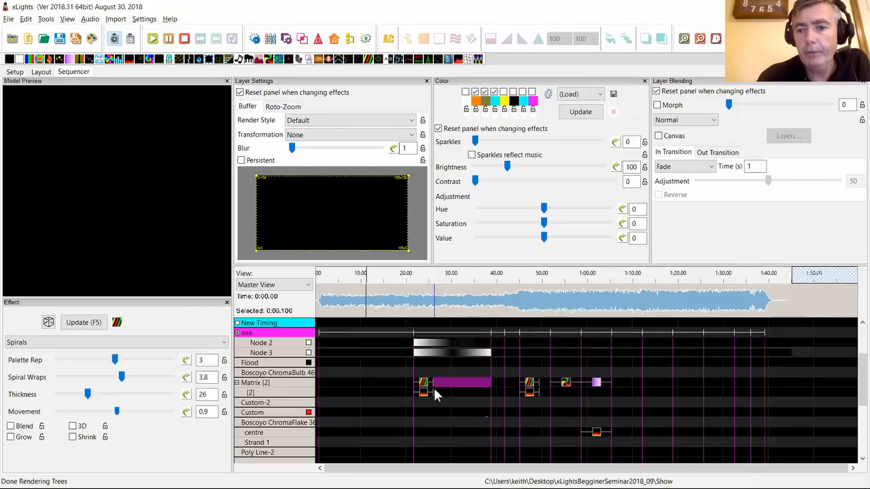
{"action": "left_click", "coordinate": [425, 391]}
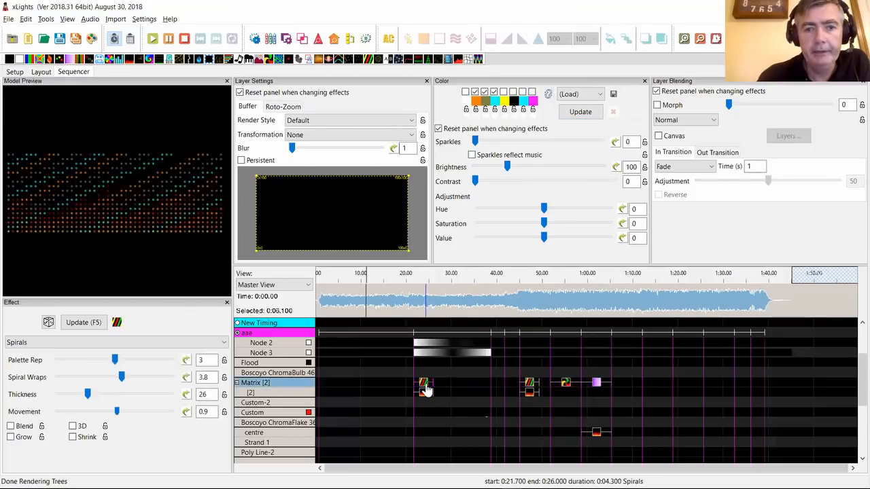
{"action": "left_click", "coordinate": [528, 387]}
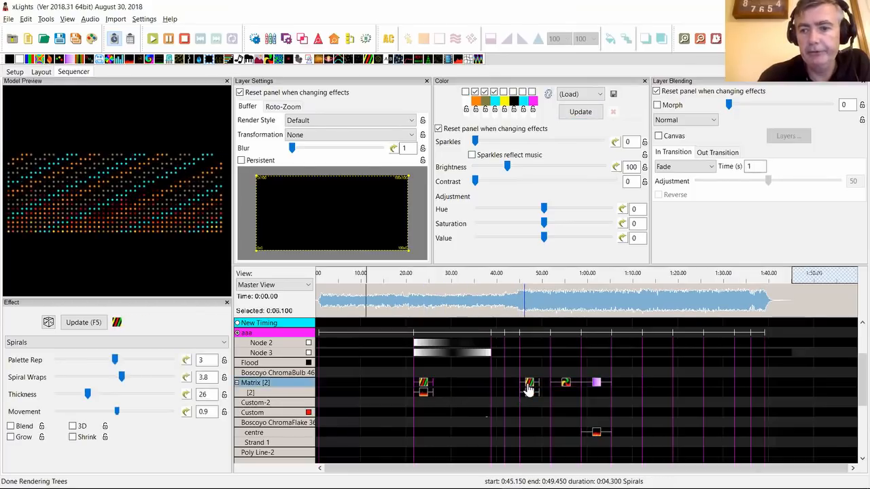
{"action": "left_click", "coordinate": [564, 383]}
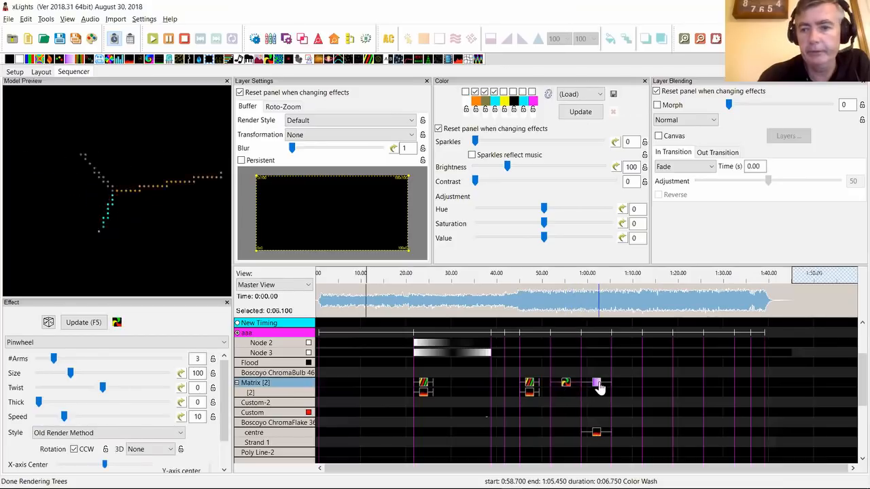
{"action": "left_click", "coordinate": [598, 386]}
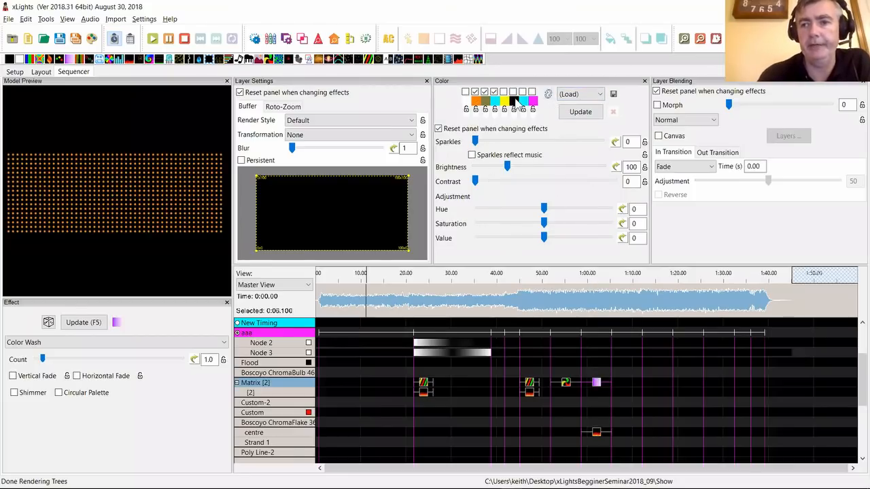
{"action": "left_click", "coordinate": [579, 113]}
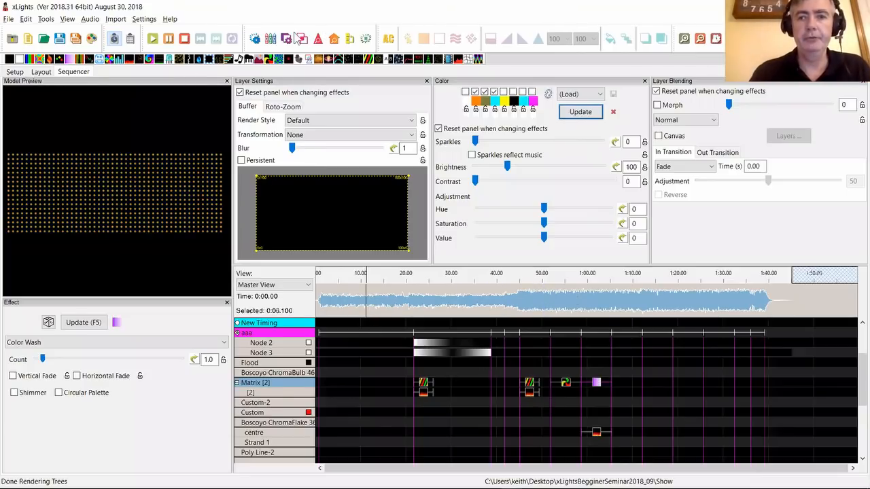
- Open the Select Effect window, float it over the workspace and enlarge it so its lists are readable
{"action": "left_click", "coordinate": [69, 20]}
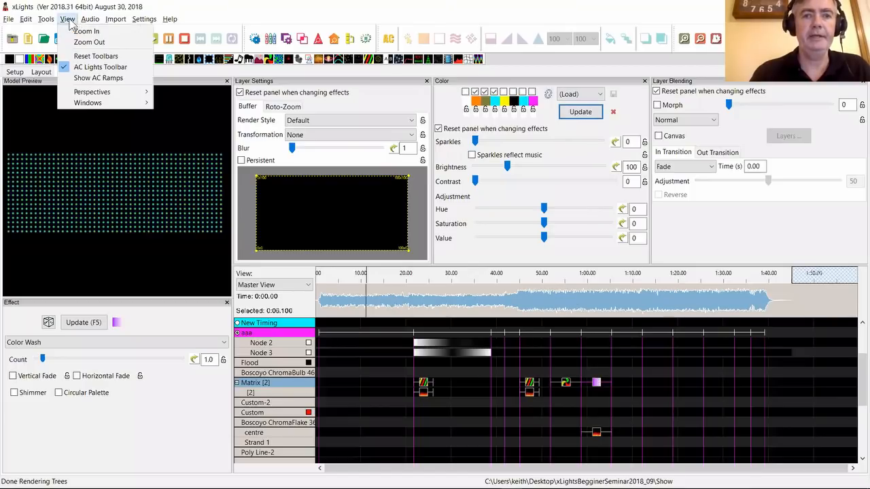
{"action": "mouse_move", "coordinate": [106, 104]}
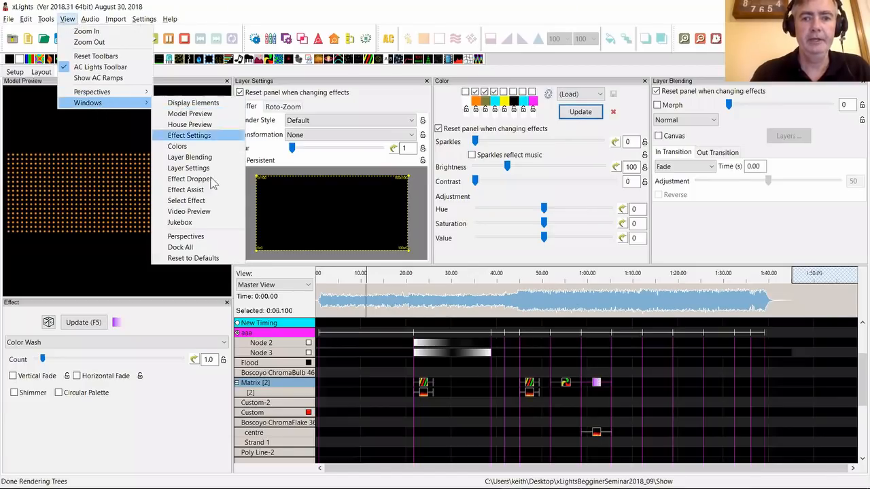
{"action": "left_click", "coordinate": [208, 200]}
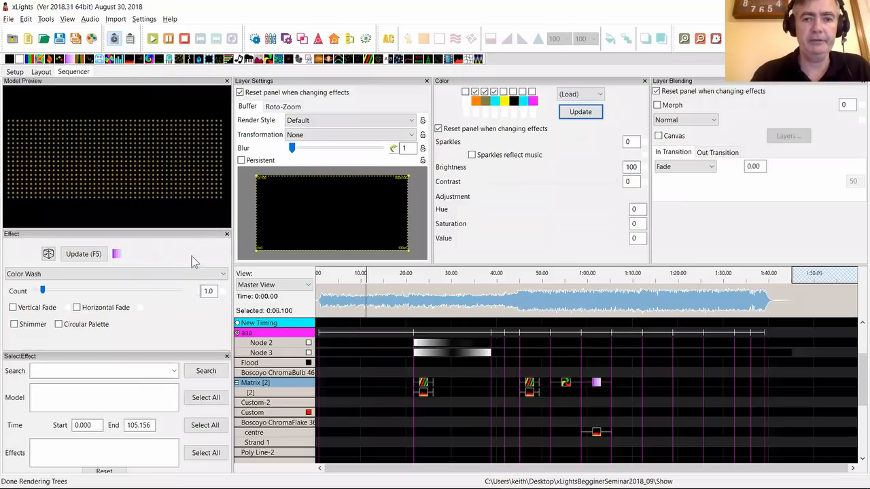
{"action": "left_click_drag", "start_coordinate": [93, 358], "coordinate": [212, 126]}
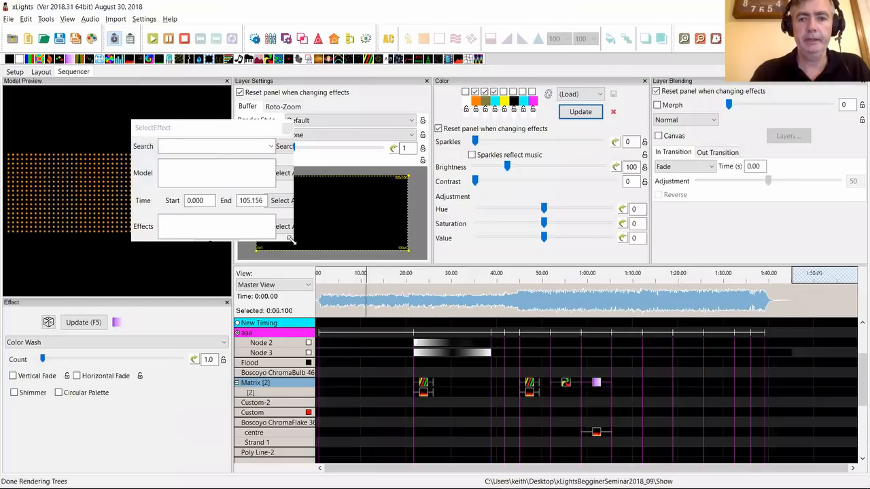
{"action": "left_click_drag", "start_coordinate": [387, 397], "coordinate": [387, 395]}
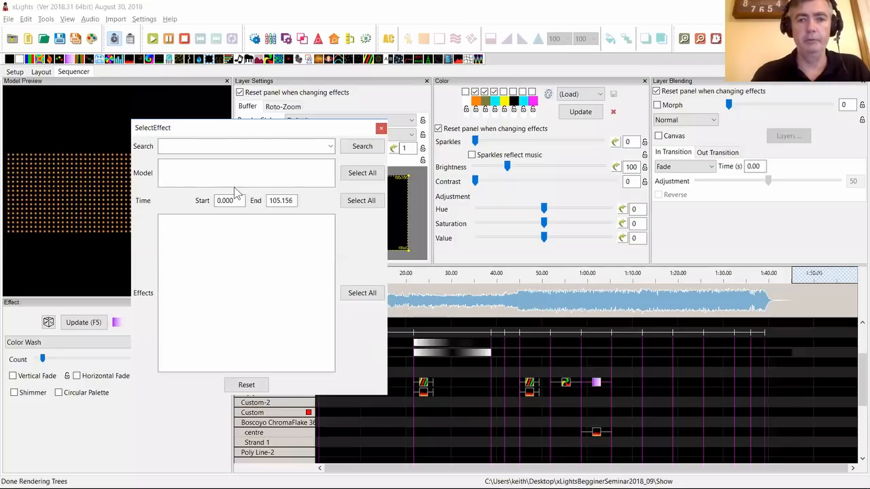
{"action": "left_click", "coordinate": [362, 172]}
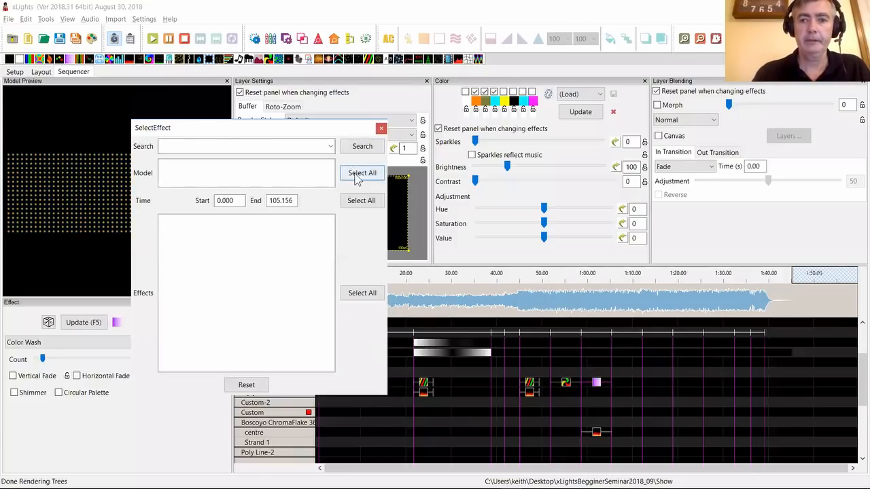
{"action": "left_click", "coordinate": [330, 146]}
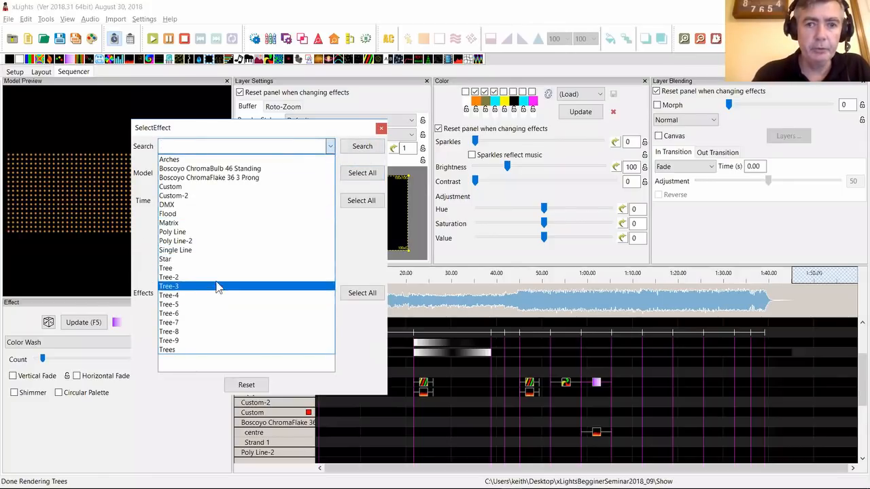
{"action": "left_click", "coordinate": [362, 160]}
{"action": "left_click", "coordinate": [227, 181]}
{"action": "left_click", "coordinate": [275, 241]}
{"action": "left_click", "coordinate": [360, 293]}
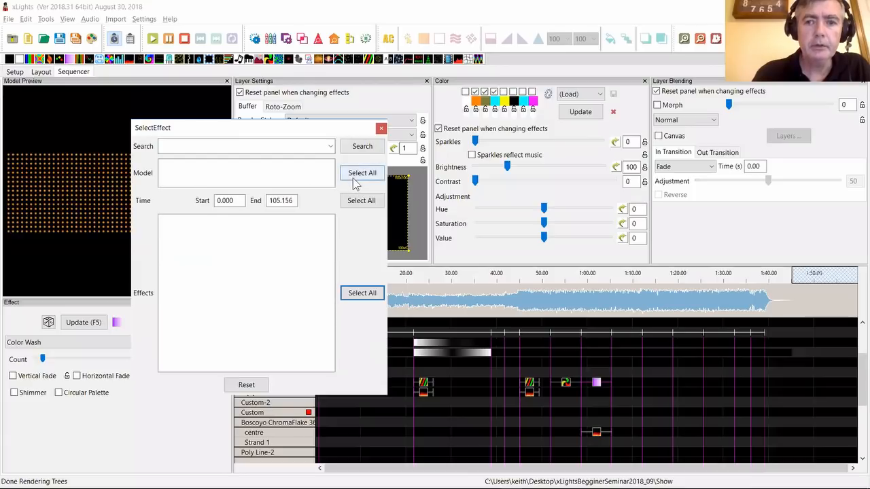
{"action": "left_click", "coordinate": [331, 147]}
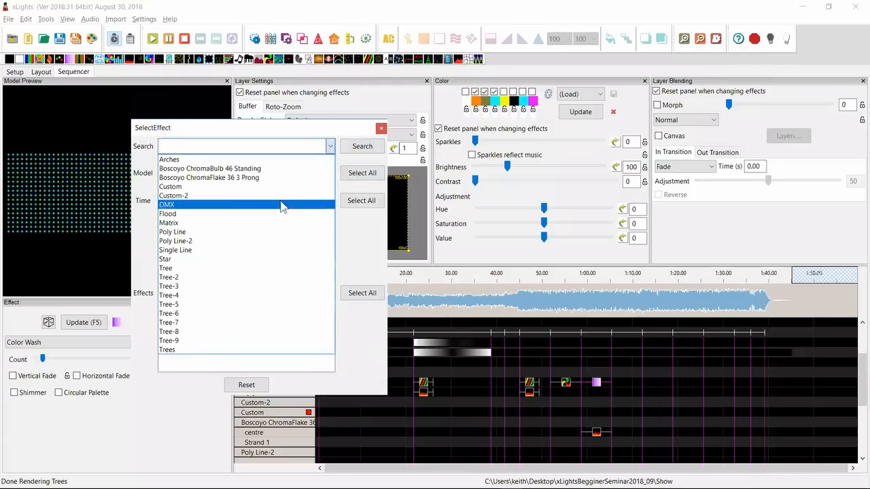
- Search the models with the pattern .* and select every model in the list
{"action": "left_click", "coordinate": [231, 145]}
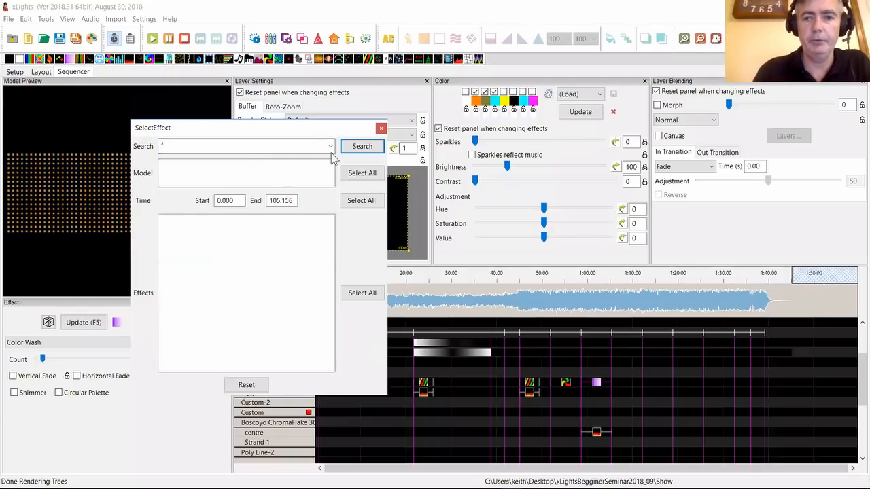
{"action": "left_click", "coordinate": [360, 146]}
{"action": "left_click", "coordinate": [227, 146]}
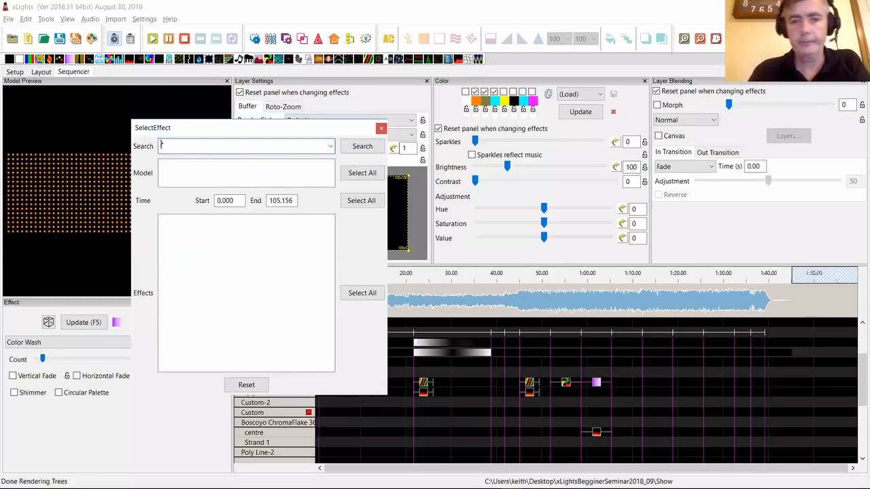
{"action": "left_click", "coordinate": [362, 173]}
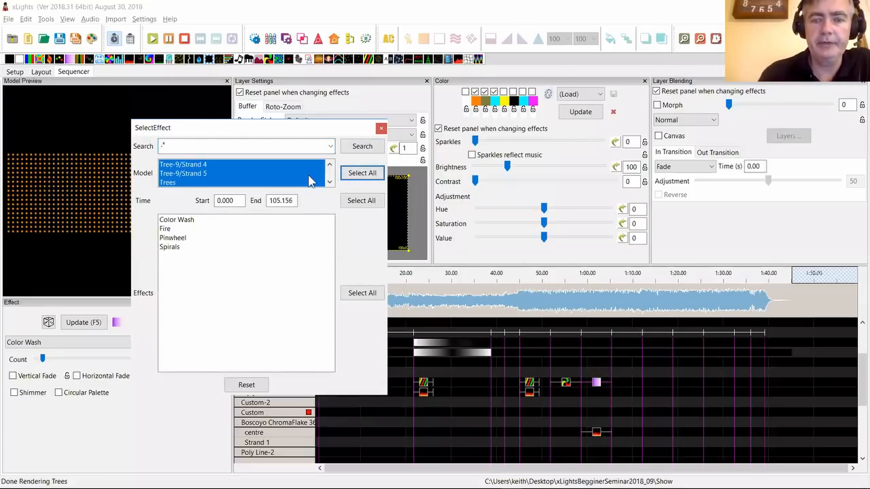
- Select all Fire effects across the selected models and bulk edit their Hue Shift to 49
{"action": "left_click", "coordinate": [171, 229]}
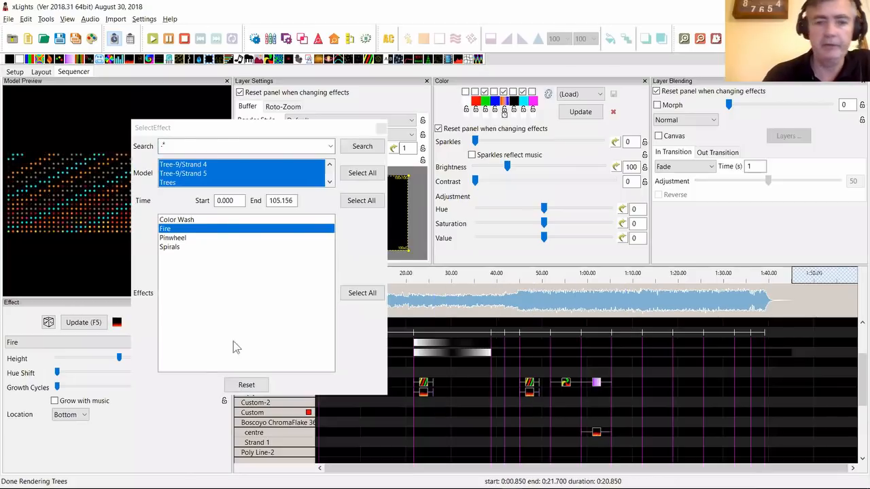
{"action": "right_click", "coordinate": [83, 379]}
{"action": "left_click", "coordinate": [95, 379]}
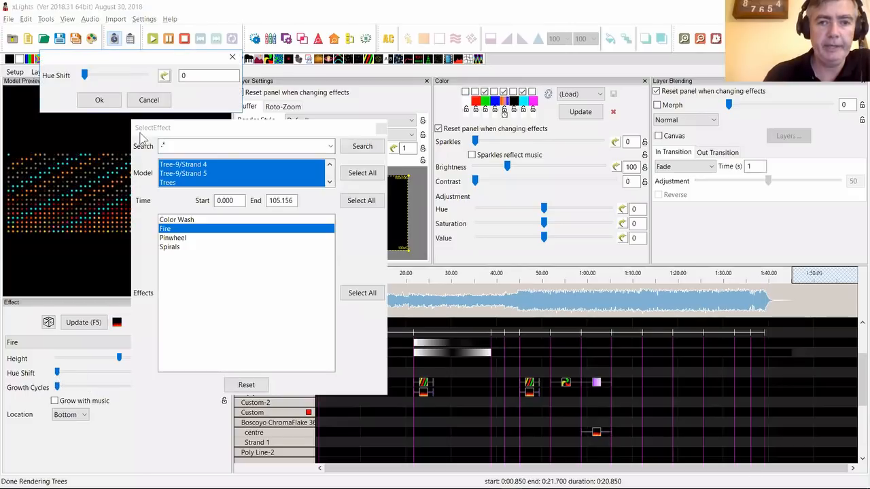
{"action": "left_click_drag", "start_coordinate": [85, 74], "coordinate": [114, 74]}
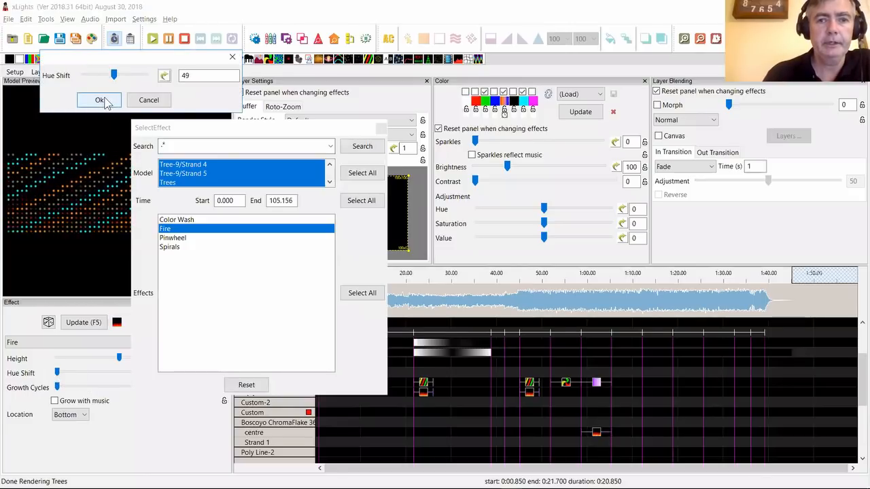
{"action": "left_click", "coordinate": [99, 100]}
- Check the Fire effects on the Matrix's second layer and on the ChromaFlake's centre submodel for the hue change
{"action": "left_click", "coordinate": [425, 394]}
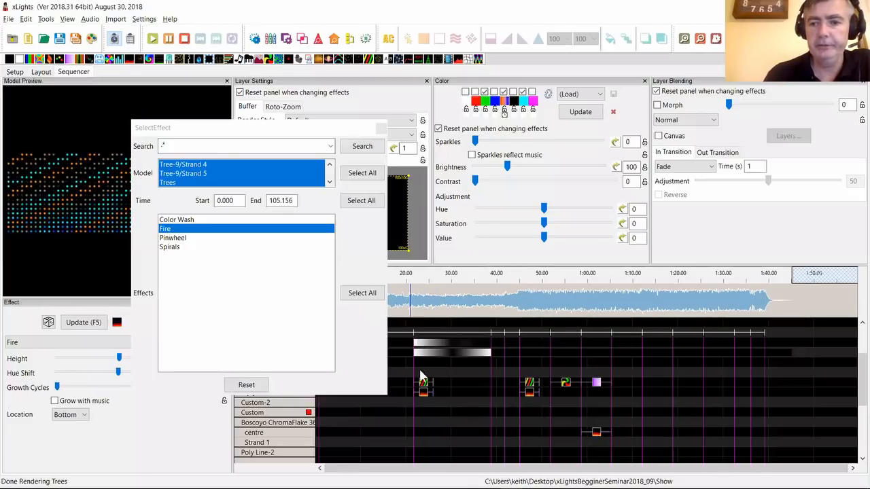
{"action": "left_click", "coordinate": [529, 394]}
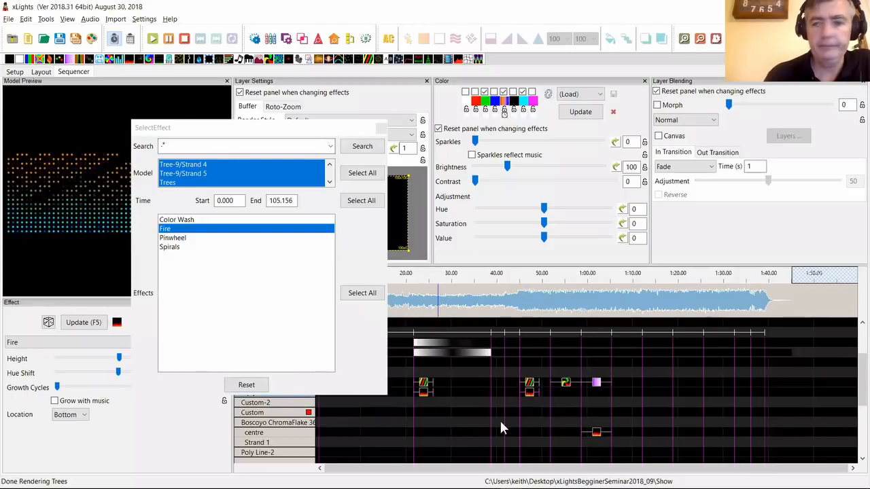
{"action": "left_click", "coordinate": [596, 433]}
{"action": "left_click", "coordinate": [596, 439]}
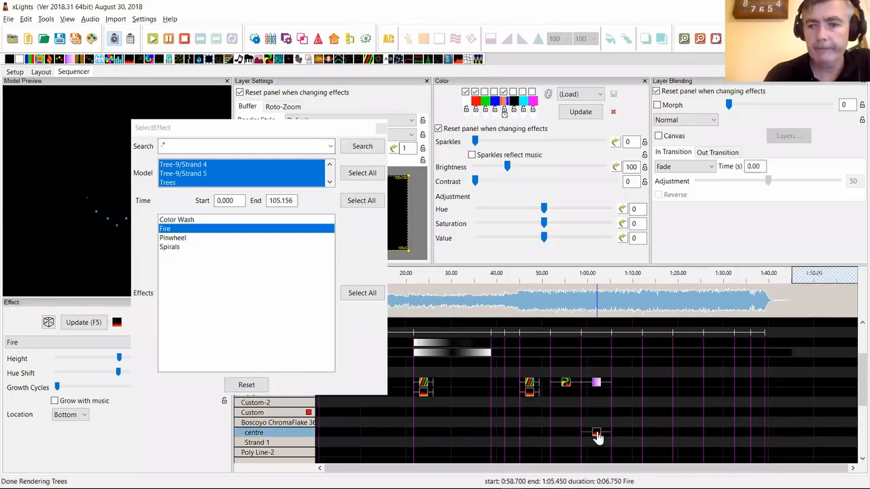
- Dock the Select Effect window beside the model preview and choose Tree-2 as its search term
{"action": "left_click", "coordinate": [208, 132]}
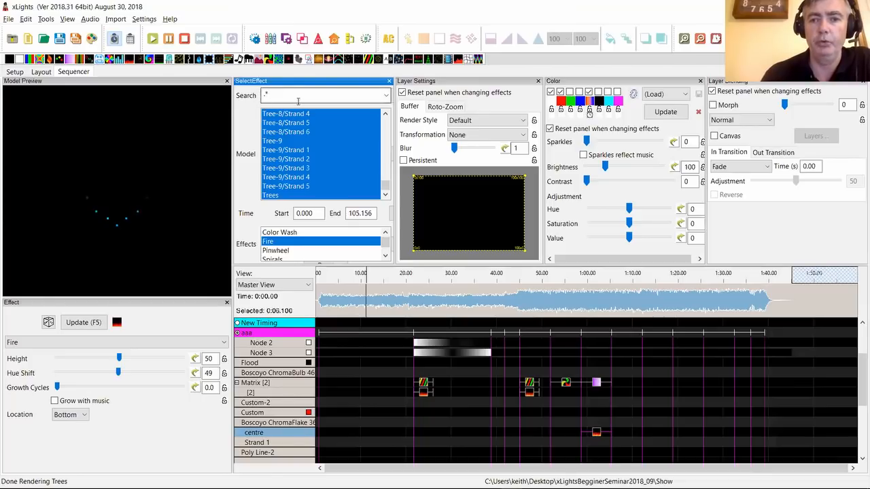
{"action": "left_click_drag", "start_coordinate": [284, 95], "coordinate": [262, 96]}
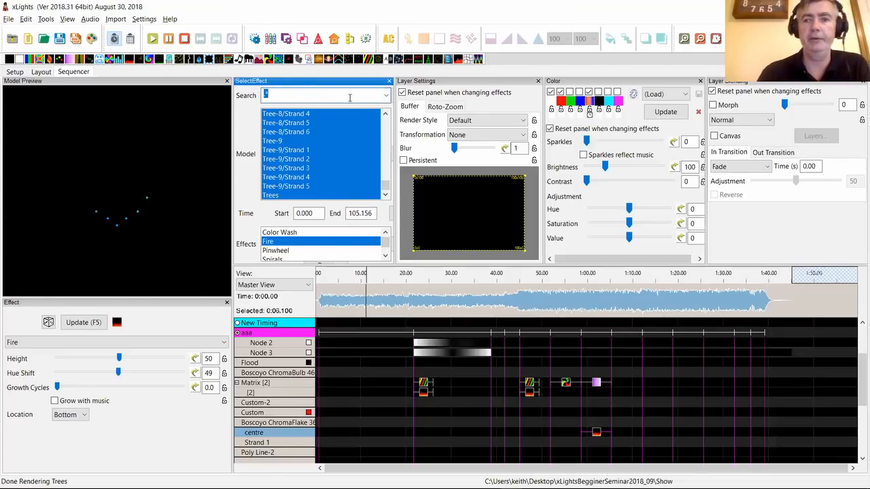
{"action": "left_click", "coordinate": [382, 95]}
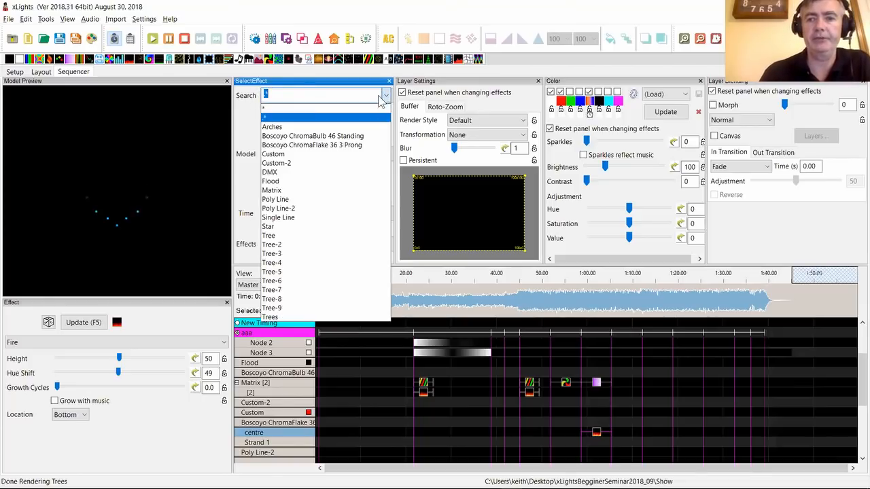
{"action": "left_click", "coordinate": [272, 246]}
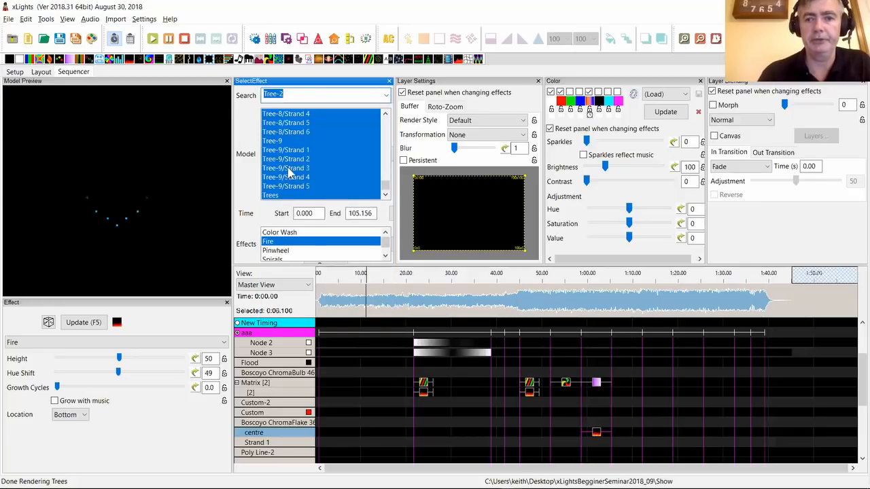
- Look through the full model list, widen the Select Effect window and search the models for Tree-2
{"action": "left_click", "coordinate": [305, 152]}
{"action": "scroll", "coordinate": [296, 147], "scroll_direction": "up", "scroll_amount": 15}
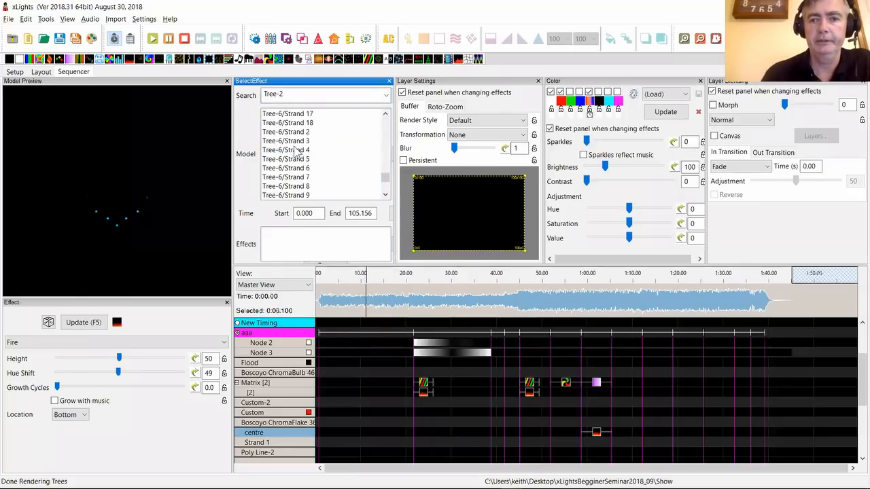
{"action": "scroll", "coordinate": [297, 153], "scroll_direction": "up", "scroll_amount": 2}
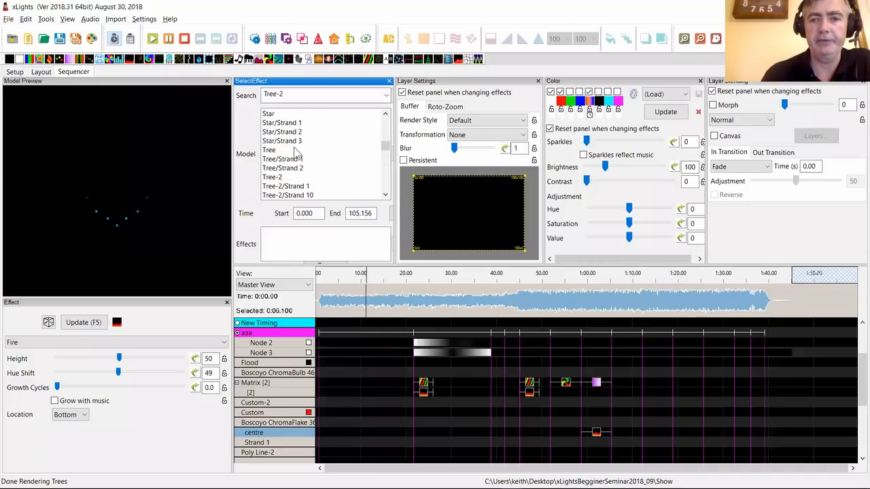
{"action": "scroll", "coordinate": [297, 152], "scroll_direction": "up", "scroll_amount": 15}
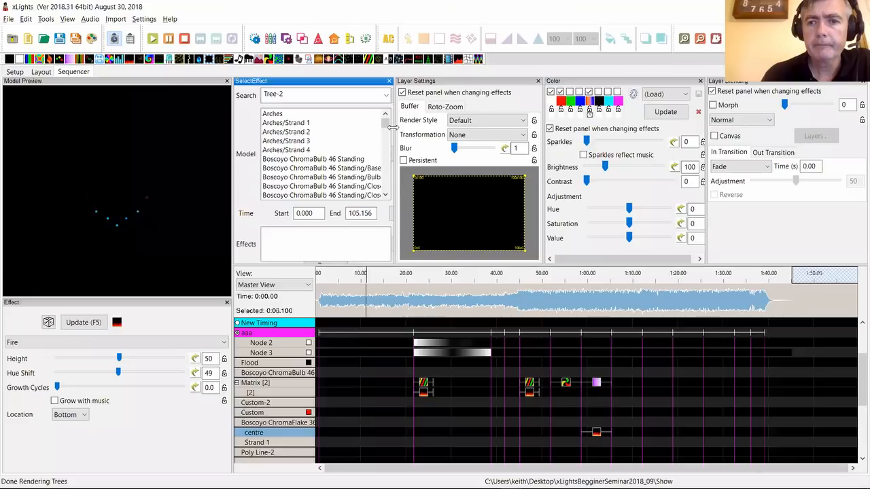
{"action": "left_click_drag", "start_coordinate": [470, 129], "coordinate": [471, 129]}
{"action": "left_click", "coordinate": [449, 95]}
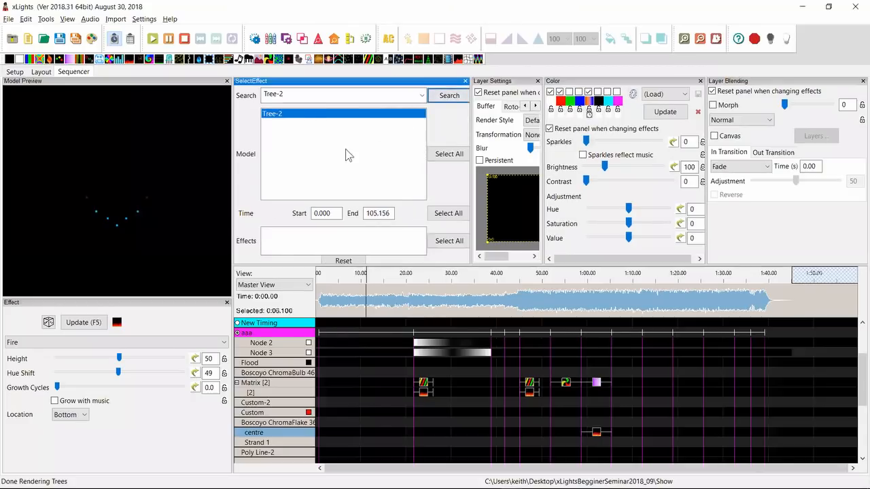
- Search the models with the pattern Tree.* and look through the matching trees and strands
{"action": "double_click", "coordinate": [344, 93]}
{"action": "left_click", "coordinate": [344, 93]}
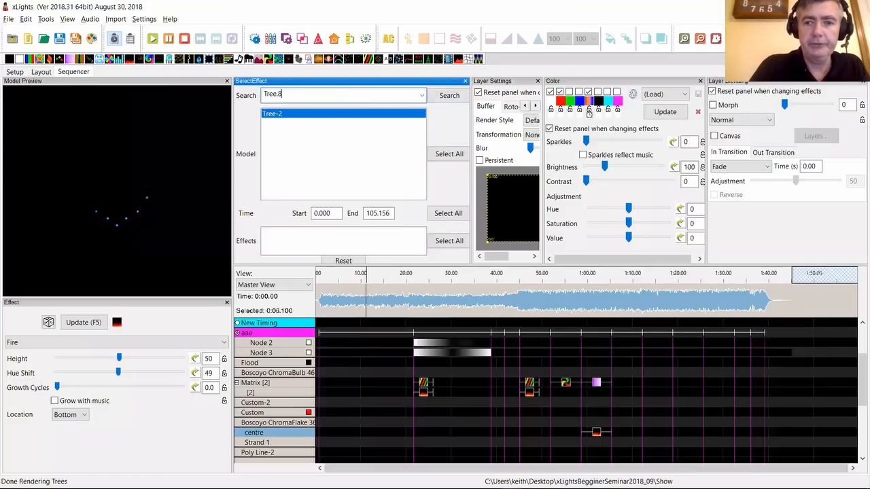
{"action": "key", "text": "Return"}
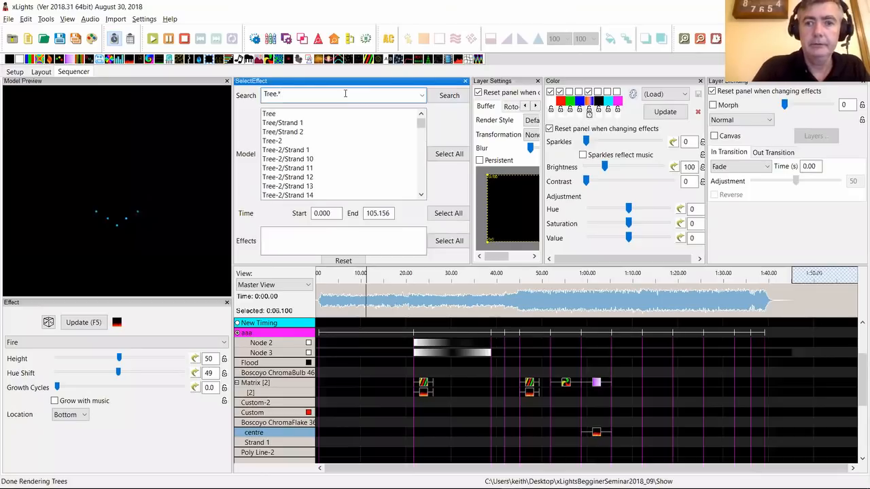
{"action": "scroll", "coordinate": [292, 144], "scroll_direction": "down", "scroll_amount": 20}
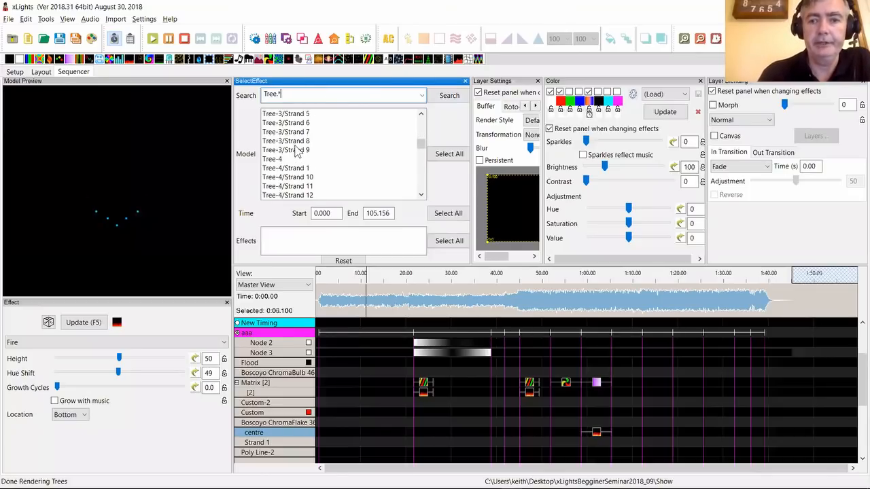
- Look through the remaining matching trees at the end of the model list and close the Select Effect window
{"action": "scroll", "coordinate": [296, 153], "scroll_direction": "down", "scroll_amount": 1}
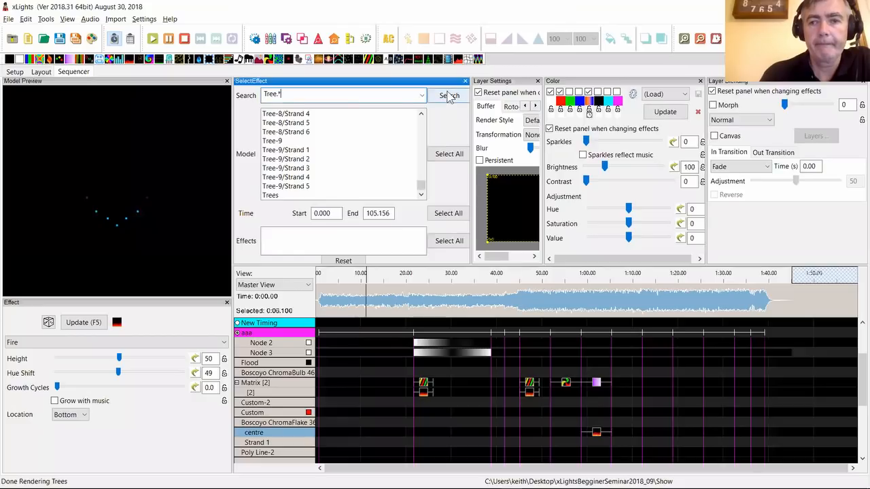
{"action": "left_click", "coordinate": [465, 82]}
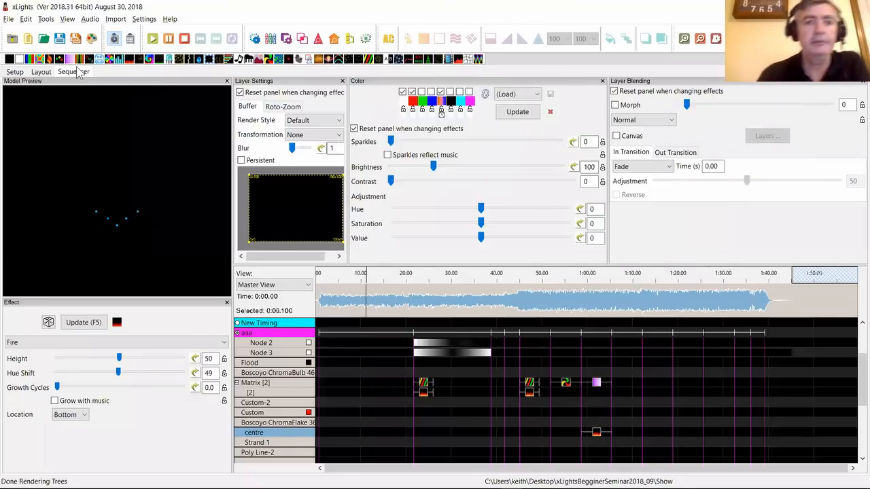
{"action": "left_click", "coordinate": [45, 19]}
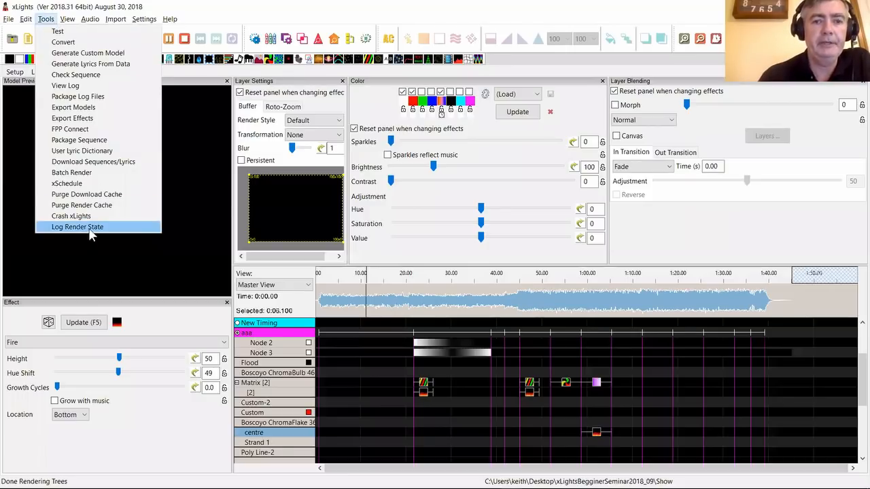
{"action": "left_click", "coordinate": [184, 13]}
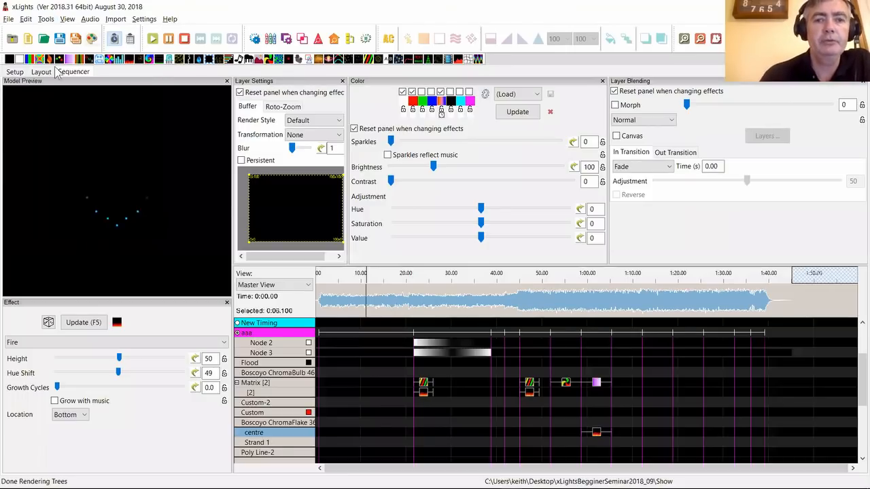
- Start a new E1.31 output in the lighting networks setup, using Unicast with IP address 192.168.0.215
{"action": "left_click", "coordinate": [14, 72]}
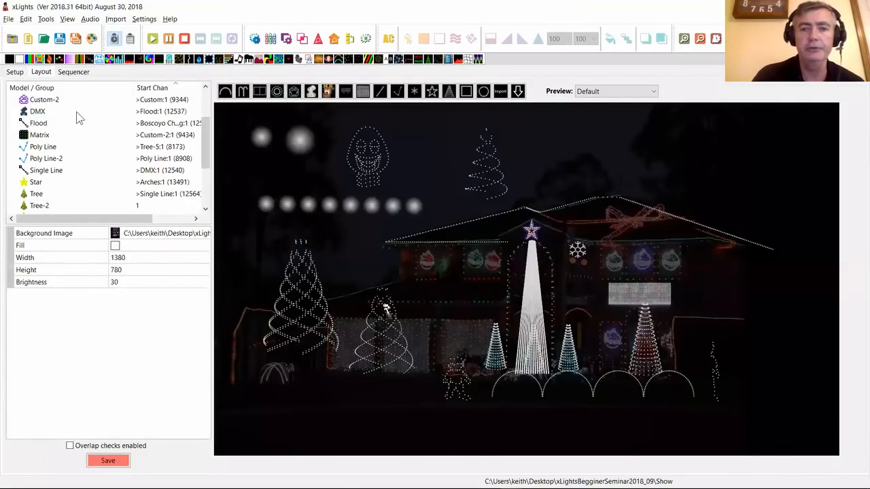
{"action": "left_click", "coordinate": [15, 72]}
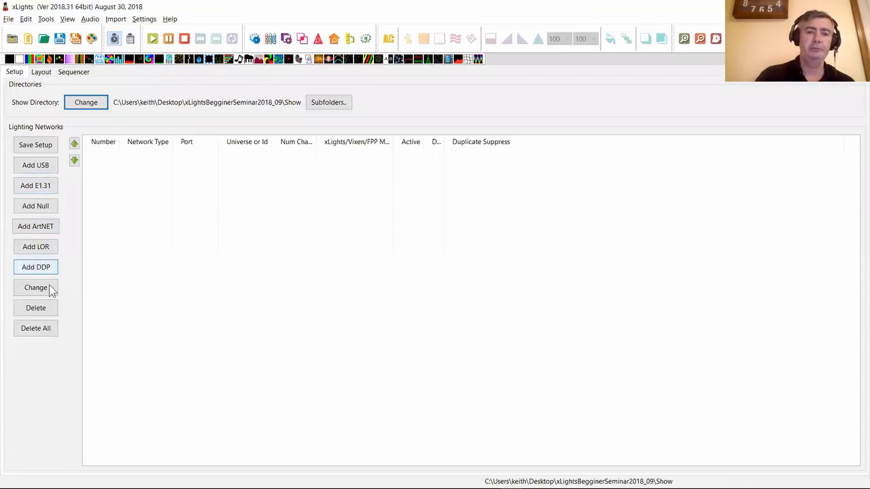
{"action": "left_click", "coordinate": [43, 187]}
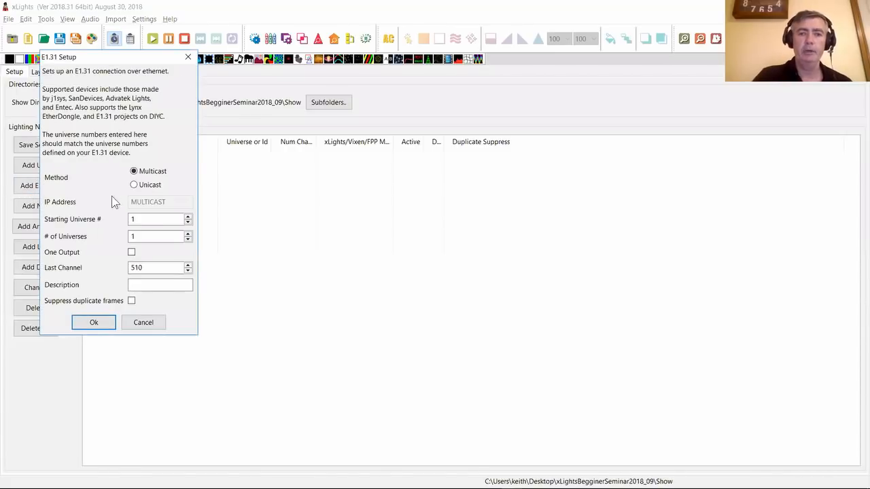
{"action": "left_click", "coordinate": [138, 187]}
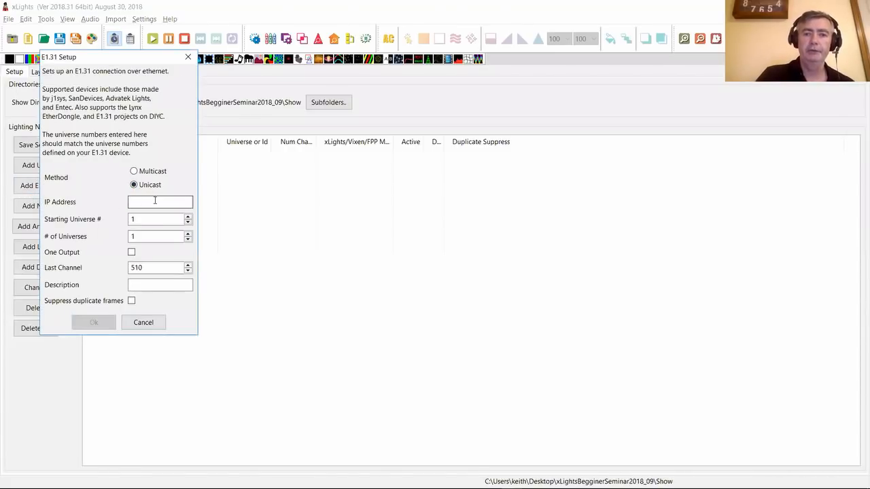
{"action": "left_click", "coordinate": [143, 203]}
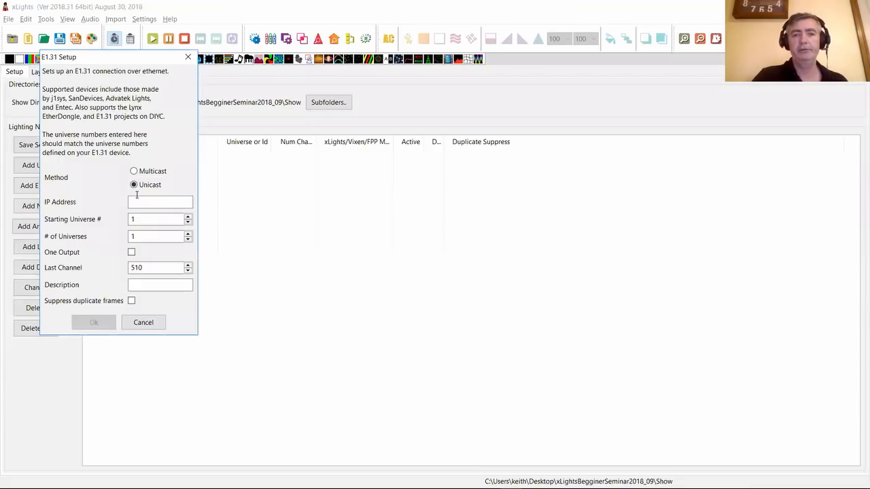
{"action": "left_click", "coordinate": [140, 202]}
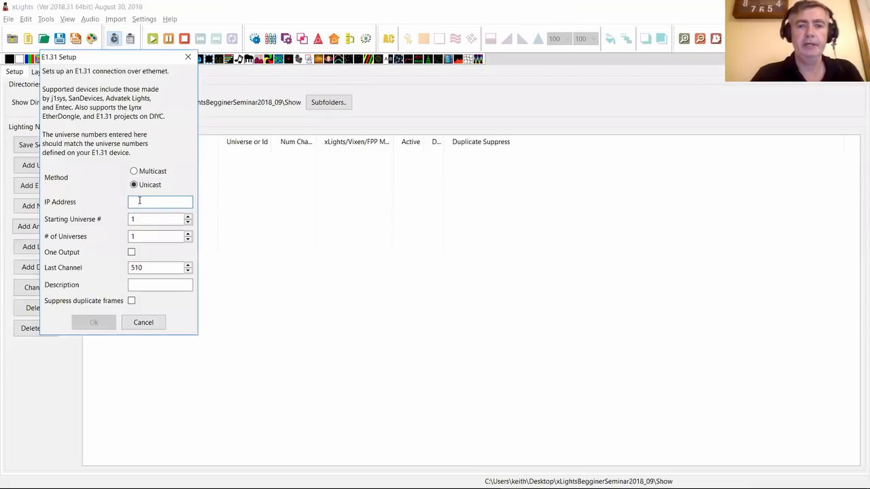
{"action": "type", "text": "192.168.0"}
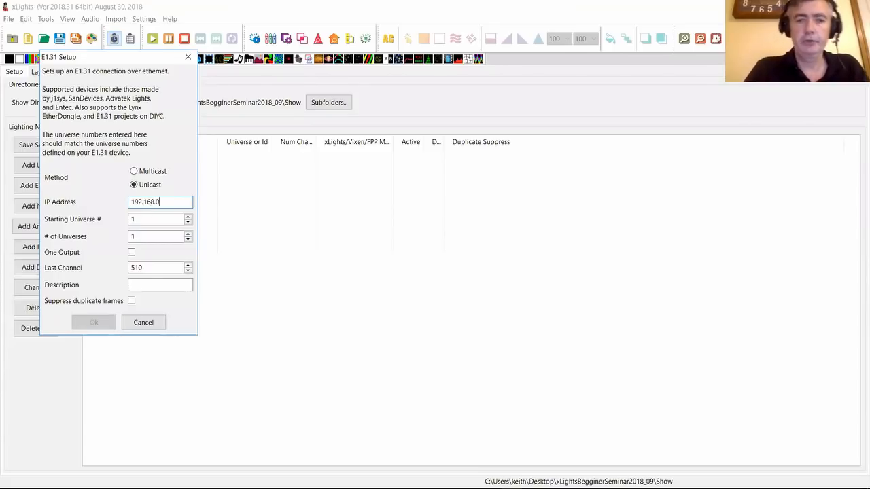
{"action": "type", "text": ".215"}
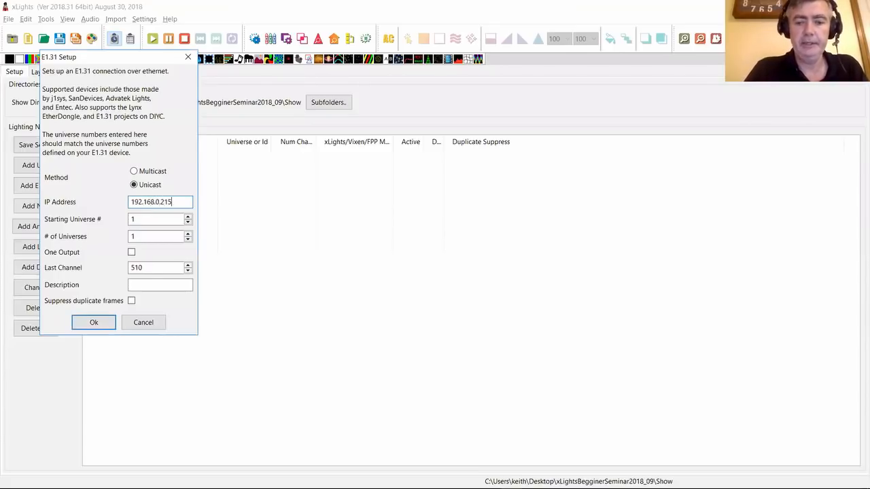
- Set starting universe 100 and 30 universes as one output, add the E1.31 network and save the setup
{"action": "left_click", "coordinate": [144, 220]}
{"action": "left_click", "coordinate": [146, 236]}
{"action": "left_click", "coordinate": [143, 221]}
{"action": "left_click", "coordinate": [145, 237]}
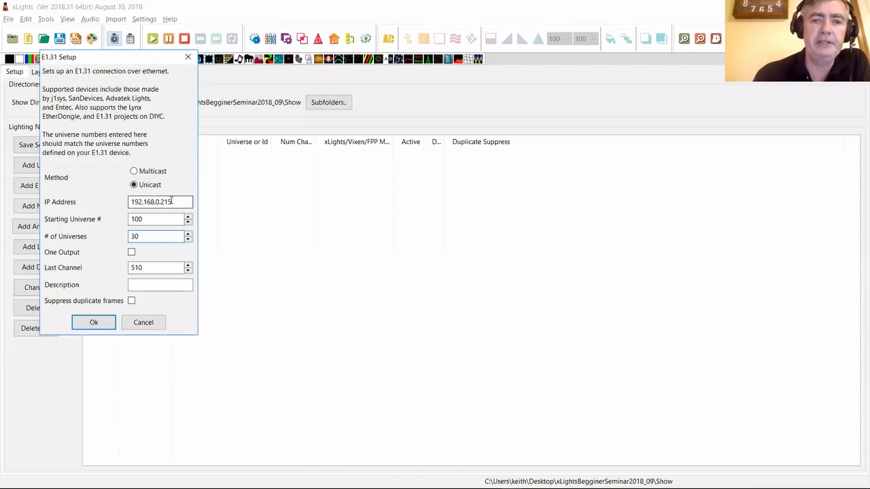
{"action": "left_click", "coordinate": [132, 252]}
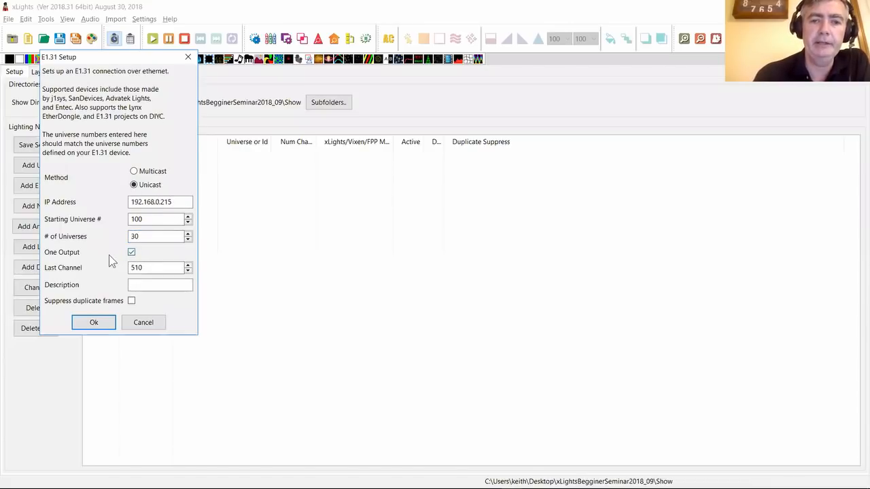
{"action": "left_click", "coordinate": [94, 322]}
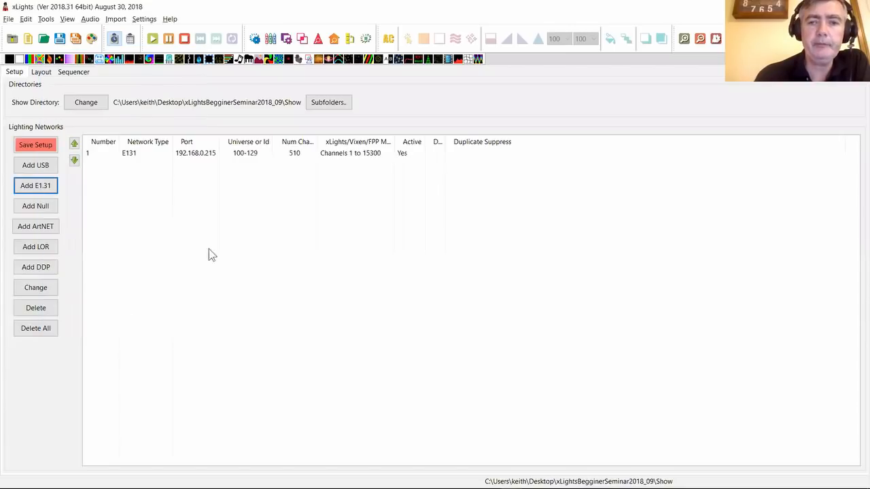
{"action": "left_click", "coordinate": [136, 155]}
{"action": "left_click", "coordinate": [37, 150]}
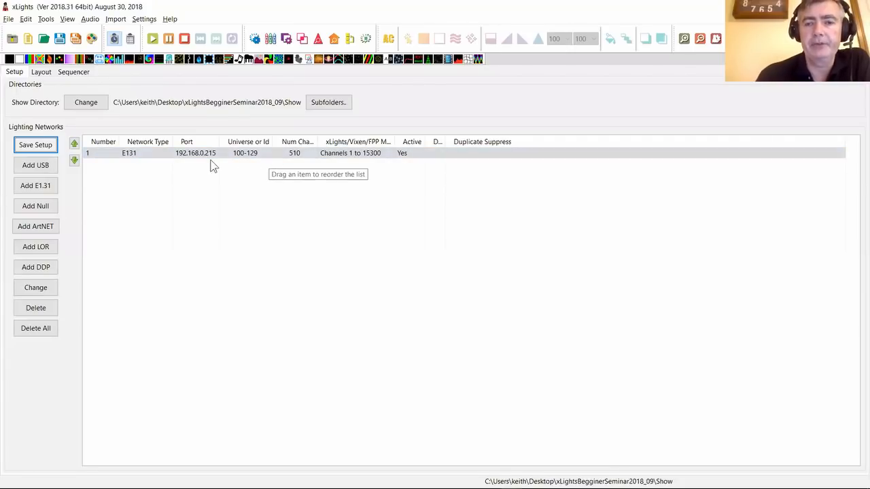
- Show the end channels in the layout's model list and set Tree-2's controller connection to WS2811 port 1
{"action": "left_click", "coordinate": [41, 72]}
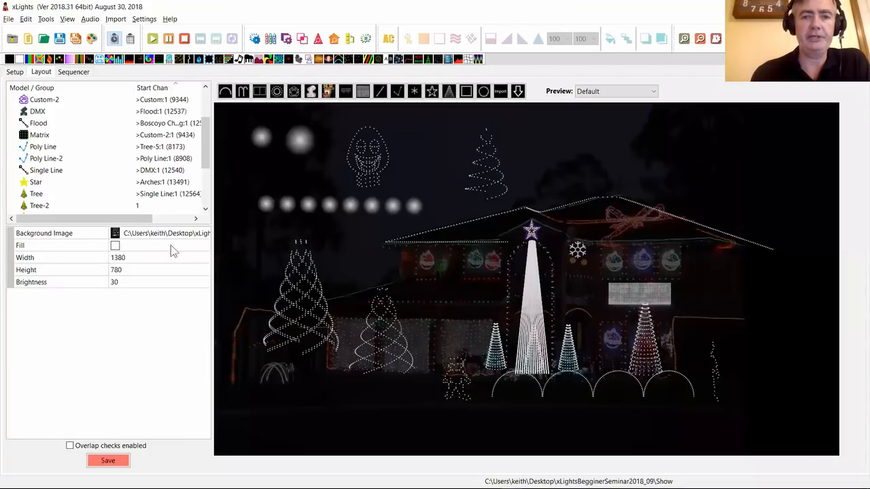
{"action": "left_click_drag", "start_coordinate": [134, 88], "coordinate": [93, 87]}
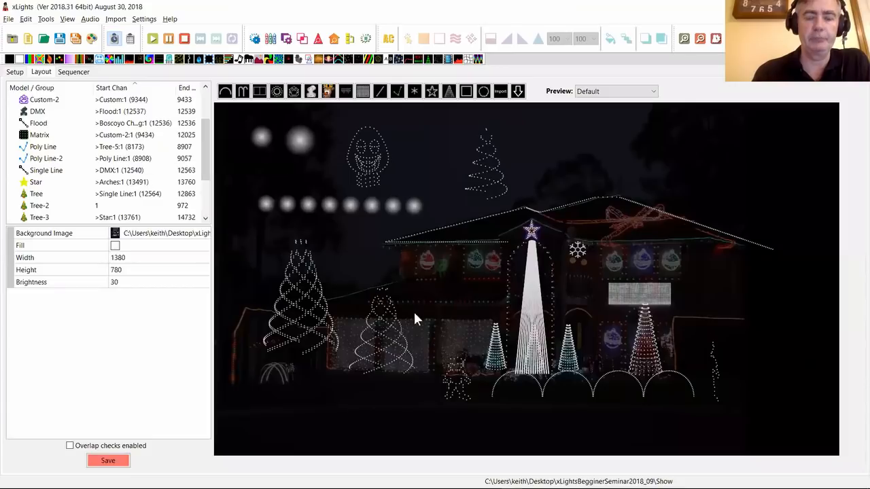
{"action": "left_click", "coordinate": [498, 356]}
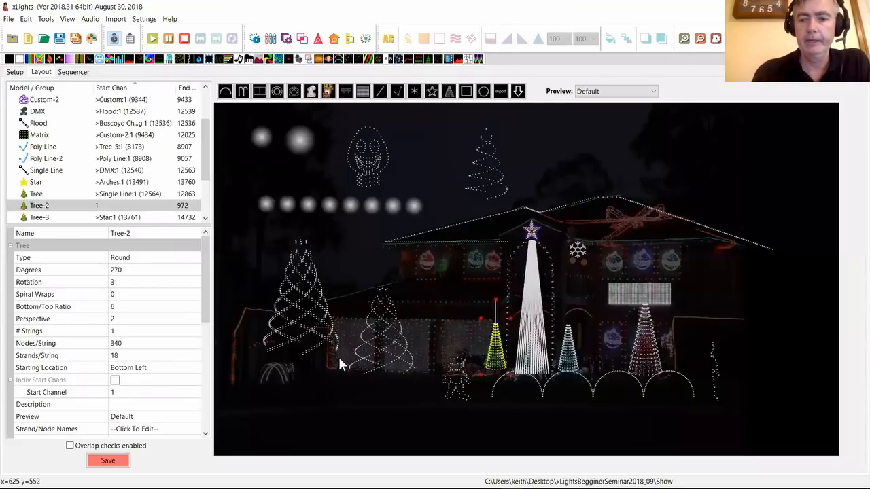
{"action": "mouse_move", "coordinate": [202, 321]}
{"action": "left_mouse_down"}
{"action": "mouse_move", "coordinate": [199, 364]}
{"action": "mouse_move", "coordinate": [202, 317]}
{"action": "left_mouse_up"}
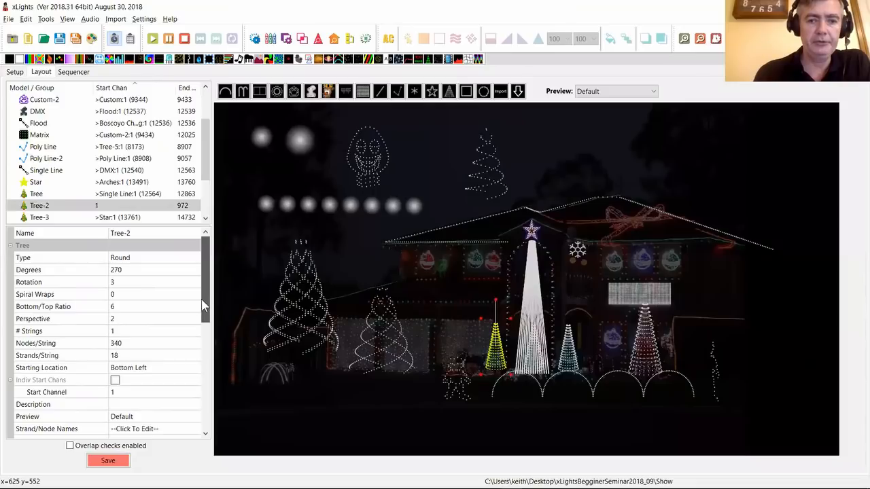
{"action": "left_click_drag", "start_coordinate": [216, 347], "coordinate": [202, 373]}
{"action": "left_click", "coordinate": [140, 342]}
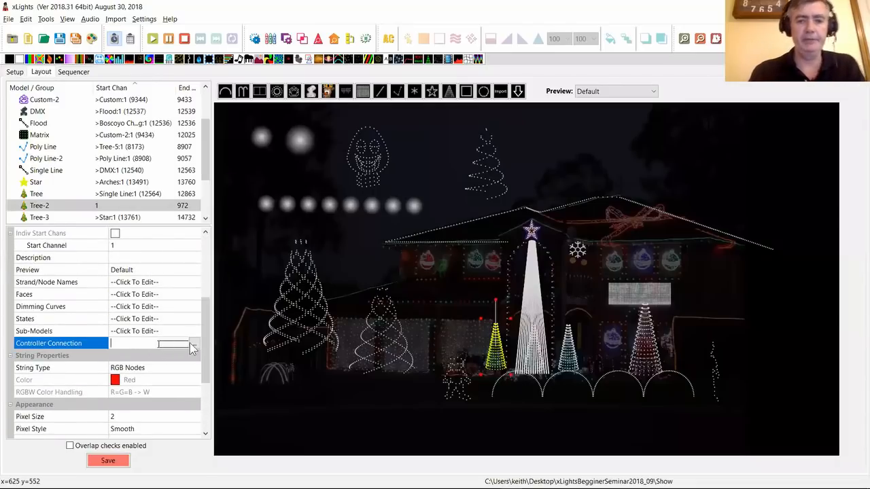
{"action": "left_click", "coordinate": [194, 344]}
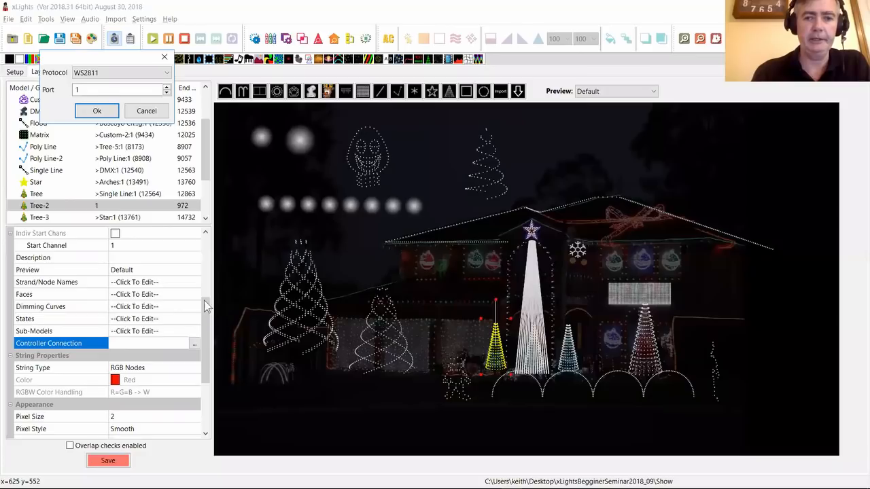
{"action": "left_click", "coordinate": [94, 111]}
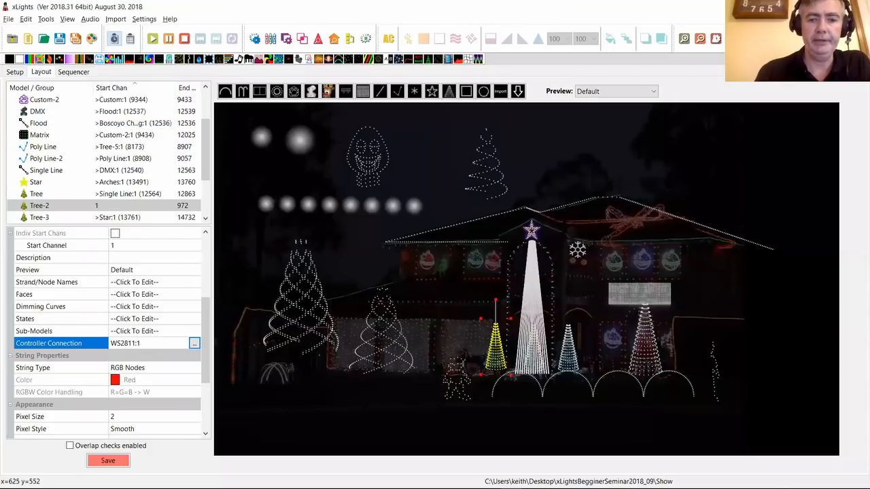
- Select Tree-3 in the layout and collapse its String Properties, Appearance and Size/Location property groups
{"action": "left_click", "coordinate": [535, 355]}
{"action": "left_click", "coordinate": [536, 356]}
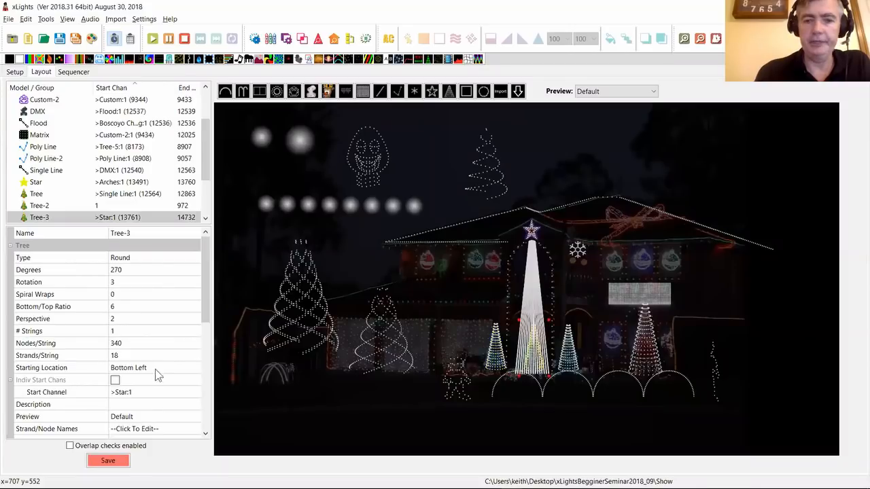
{"action": "left_click", "coordinate": [206, 413]}
{"action": "left_click", "coordinate": [206, 415]}
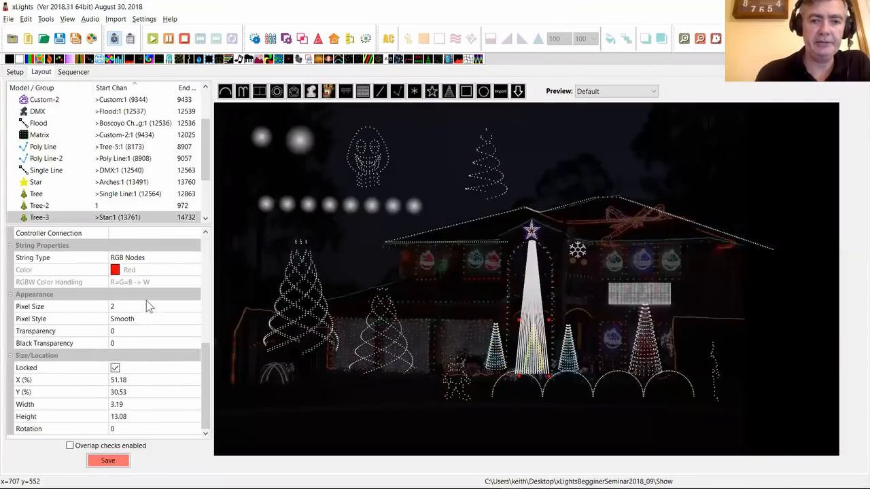
{"action": "scroll", "coordinate": [147, 335], "scroll_direction": "up", "scroll_amount": 3}
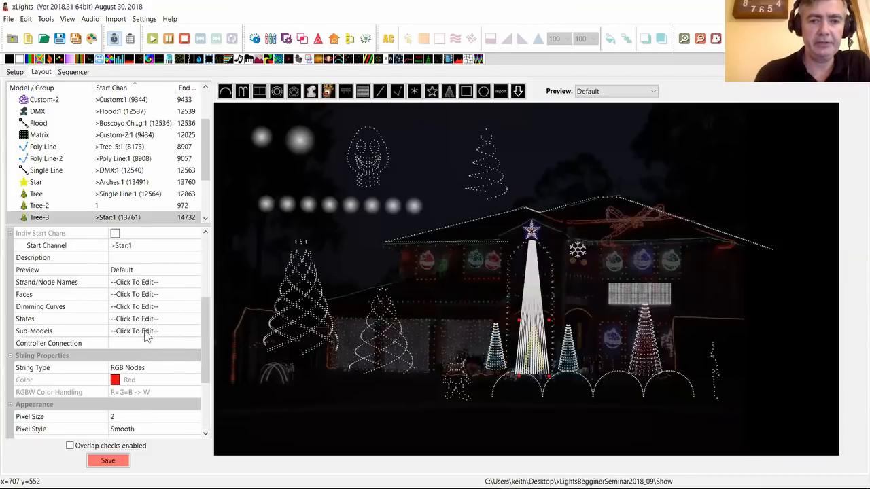
{"action": "left_click", "coordinate": [11, 355]}
{"action": "left_click", "coordinate": [11, 367]}
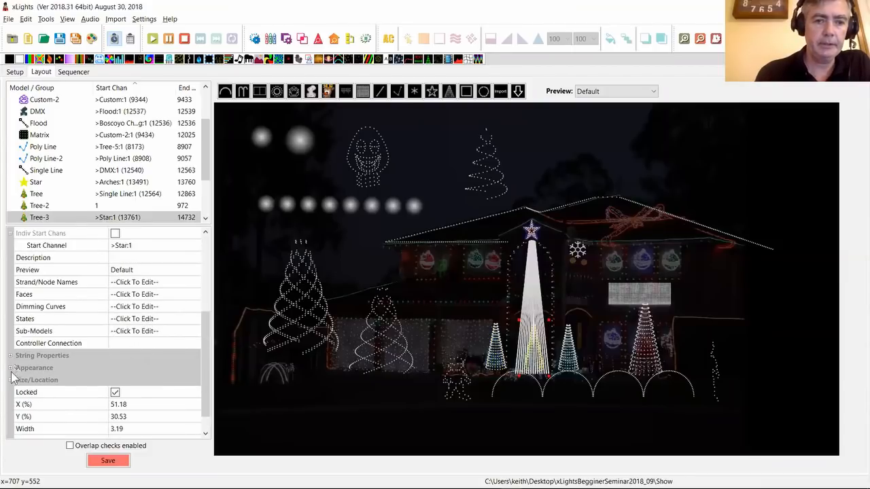
{"action": "left_click", "coordinate": [11, 379]}
- Set Tree-3's controller connection to protocol WS2811 on port 1
{"action": "left_click", "coordinate": [138, 393]}
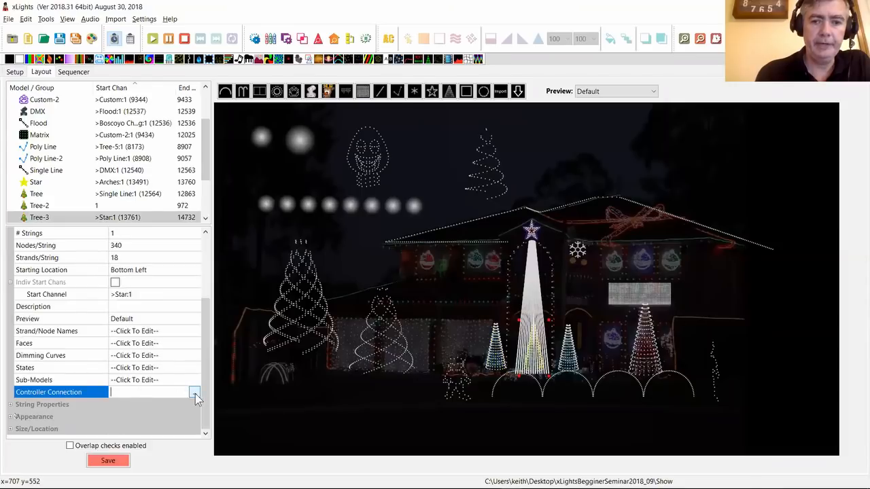
{"action": "left_click", "coordinate": [194, 393]}
{"action": "left_click", "coordinate": [97, 112]}
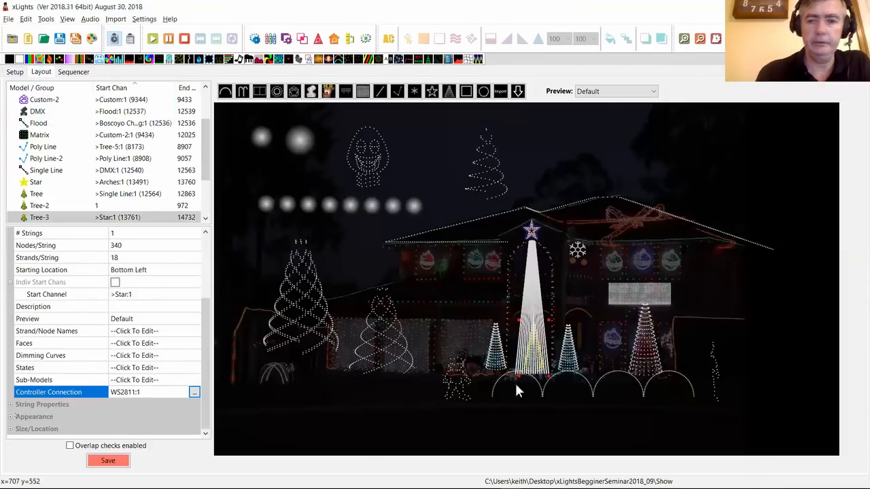
- Select Tree-6 in the layout and set its controller connection to WS2811 port 1
{"action": "left_click", "coordinate": [567, 348]}
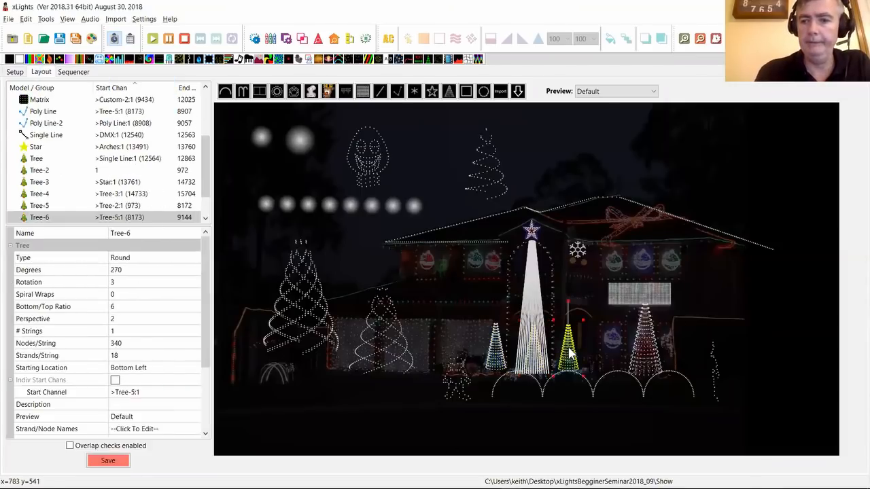
{"action": "left_click", "coordinate": [170, 394]}
{"action": "scroll", "coordinate": [173, 397], "scroll_direction": "down", "scroll_amount": 3}
{"action": "left_click", "coordinate": [188, 392]}
{"action": "left_click", "coordinate": [194, 393]}
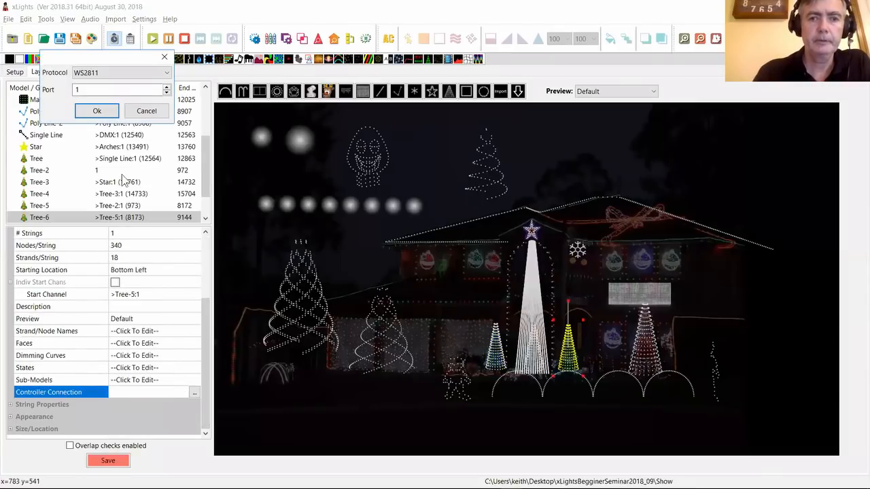
{"action": "left_click", "coordinate": [97, 112]}
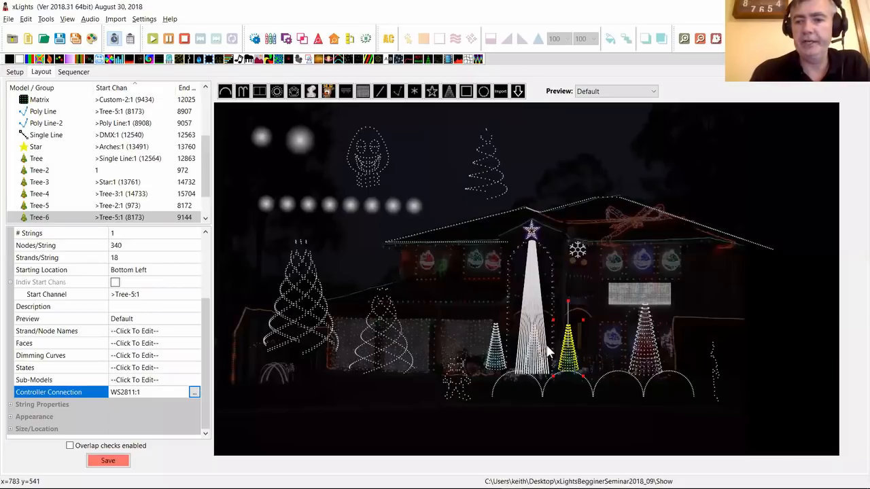
- Select Tree-4 in the layout and set its controller connection to WS2811 port 2
{"action": "left_click", "coordinate": [639, 360]}
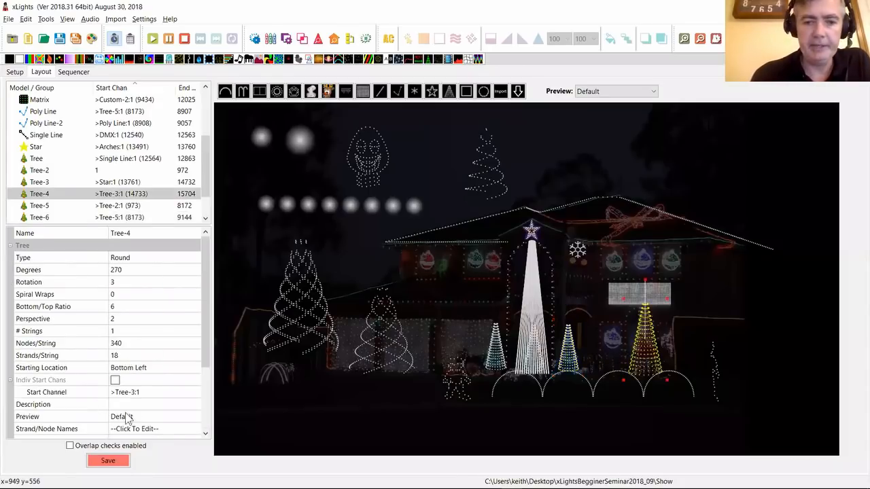
{"action": "scroll", "coordinate": [192, 405], "scroll_direction": "down", "scroll_amount": 3}
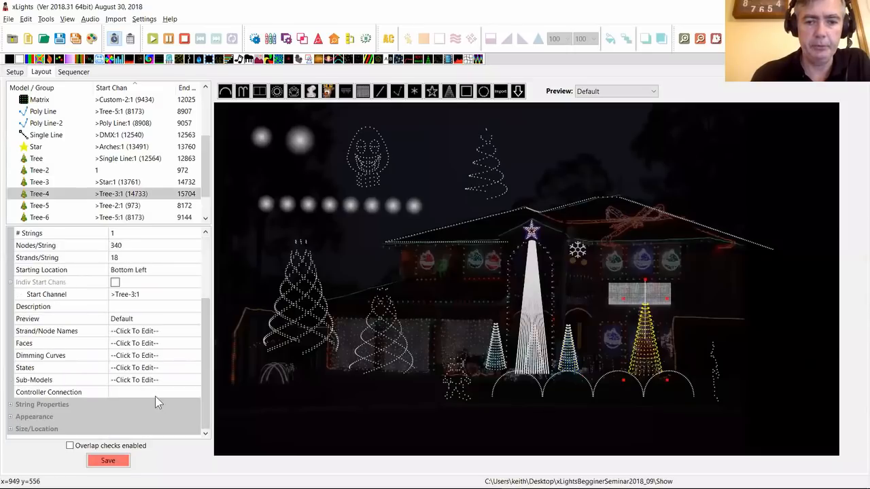
{"action": "left_click", "coordinate": [155, 394]}
{"action": "left_click", "coordinate": [193, 394]}
{"action": "left_click", "coordinate": [166, 87]}
{"action": "left_click", "coordinate": [96, 111]}
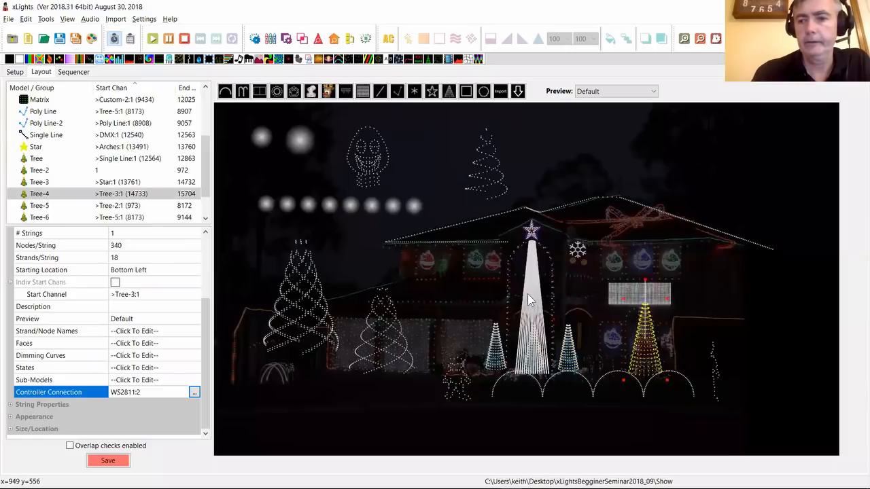
- Select Tree-5 in the layout and set its controller connection to WS2811 port 3
{"action": "left_click", "coordinate": [528, 293]}
{"action": "left_click", "coordinate": [530, 293]}
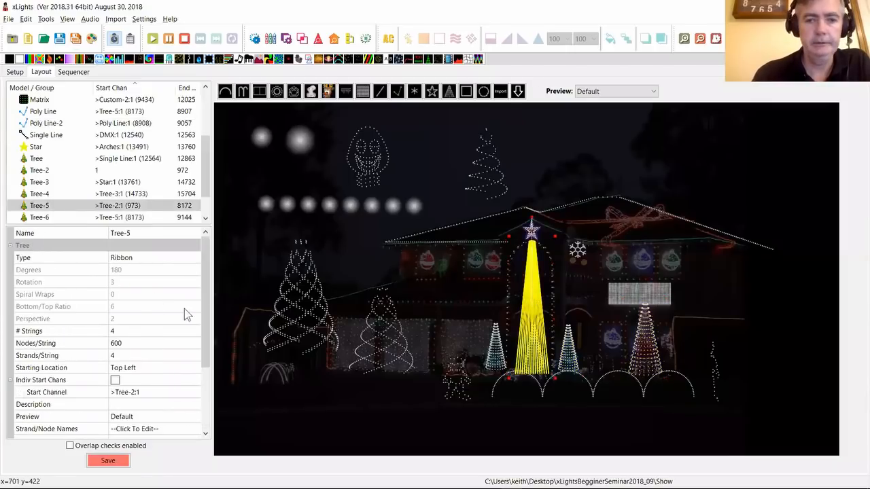
{"action": "scroll", "coordinate": [161, 421], "scroll_direction": "down", "scroll_amount": 3}
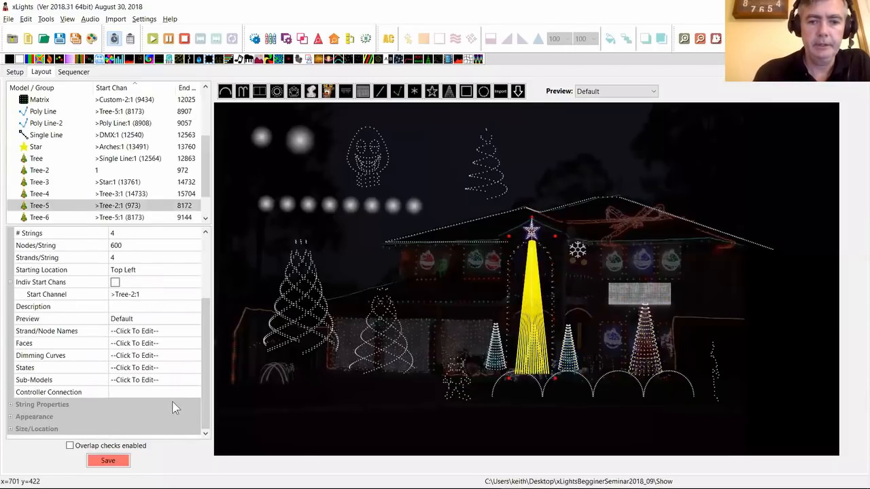
{"action": "left_click", "coordinate": [173, 393]}
{"action": "left_click", "coordinate": [195, 392]}
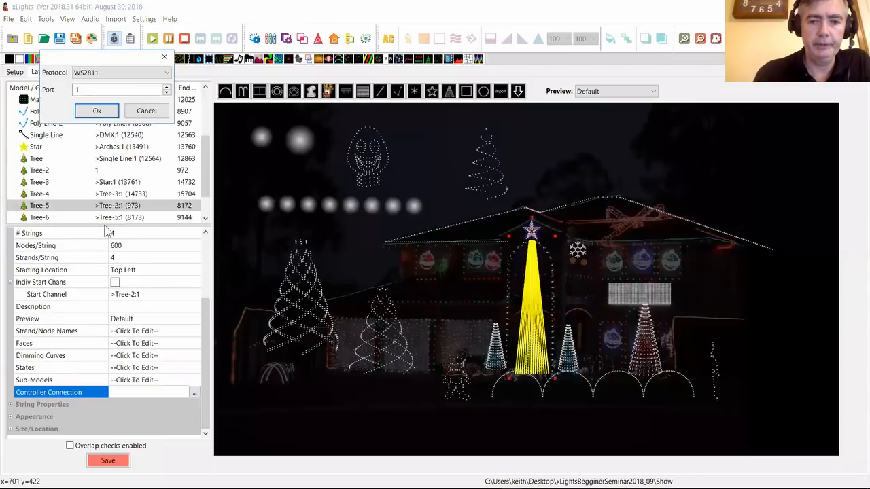
{"action": "left_click", "coordinate": [166, 87]}
{"action": "left_click", "coordinate": [166, 87]}
{"action": "left_click", "coordinate": [97, 111]}
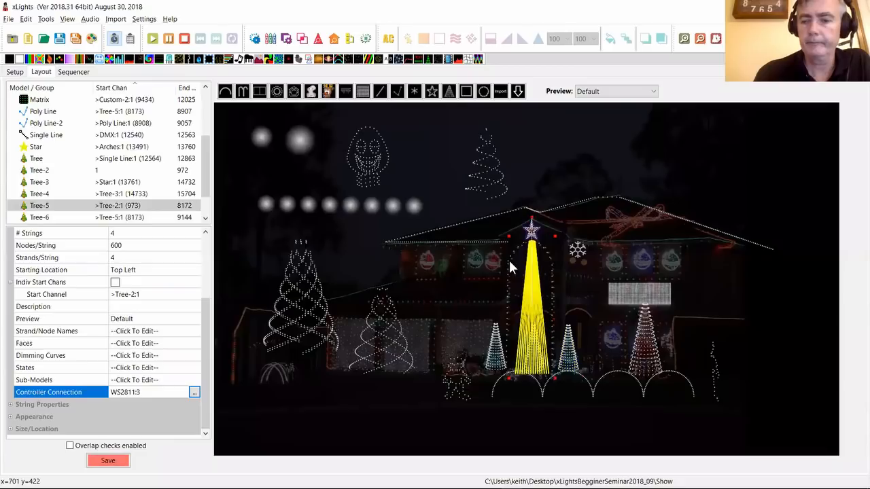
- Select Poly Line-2 around the entrance and set its controller connection to WS2811 port 4
{"action": "left_click", "coordinate": [511, 267]}
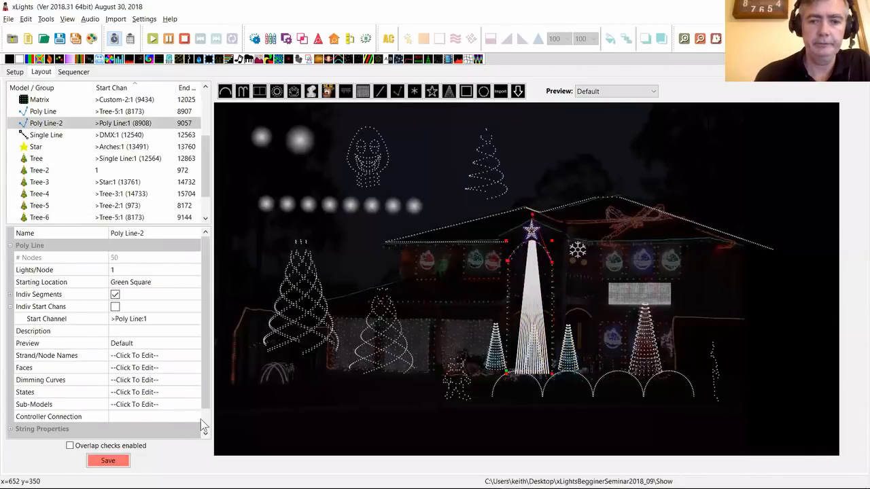
{"action": "scroll", "coordinate": [201, 421], "scroll_direction": "down", "scroll_amount": 1}
{"action": "left_click", "coordinate": [162, 394]}
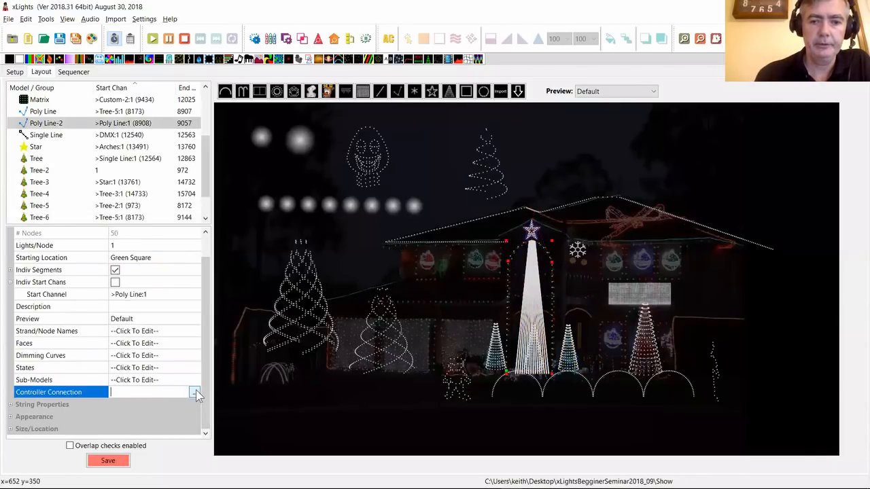
{"action": "left_click", "coordinate": [195, 393]}
{"action": "left_click", "coordinate": [167, 86]}
{"action": "left_click", "coordinate": [166, 86]}
{"action": "left_click", "coordinate": [167, 86]}
{"action": "left_click", "coordinate": [114, 106]}
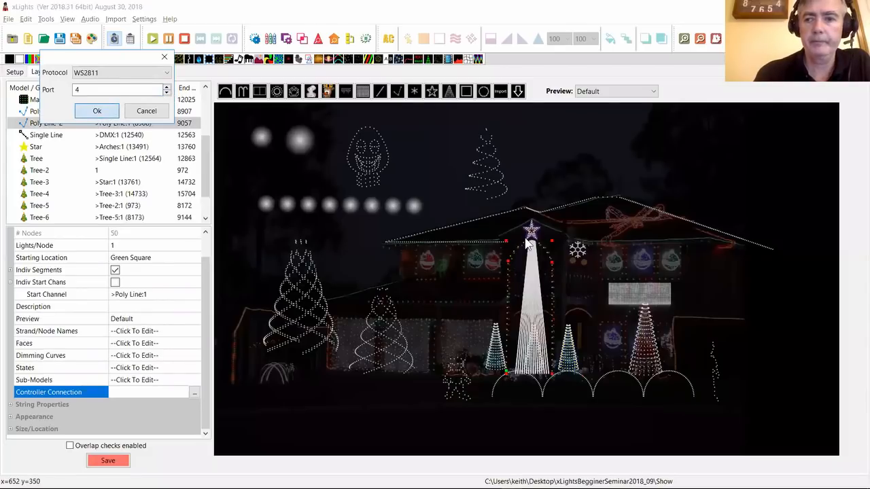
- Select Poly Line along the roof edge and set its controller connection to WS2811 port 5
{"action": "left_click", "coordinate": [496, 246]}
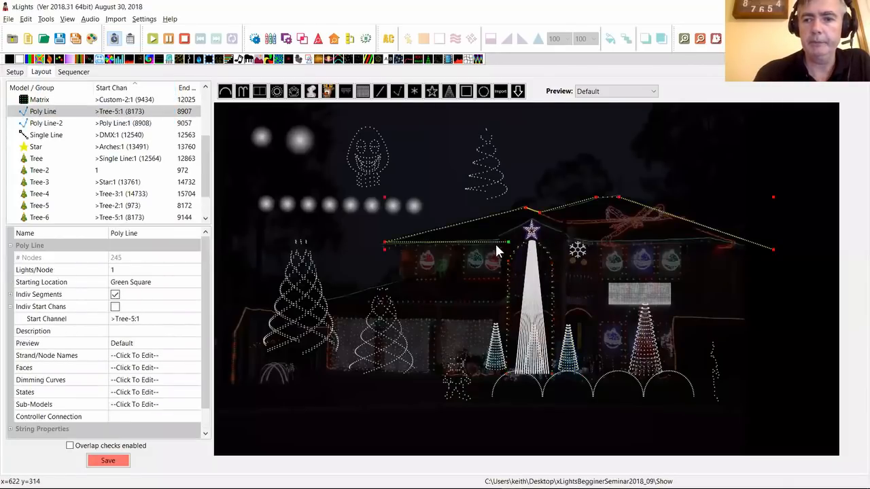
{"action": "scroll", "coordinate": [197, 421], "scroll_direction": "down", "scroll_amount": 1}
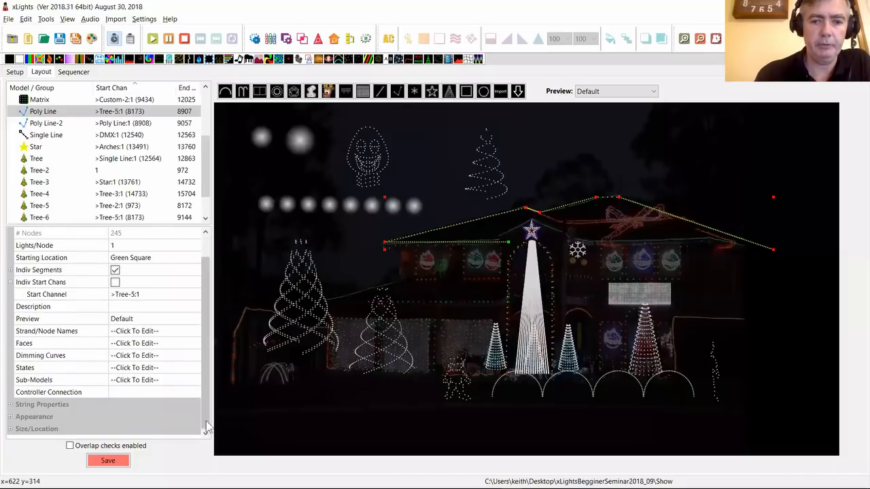
{"action": "left_click", "coordinate": [179, 396]}
{"action": "left_click", "coordinate": [195, 393]}
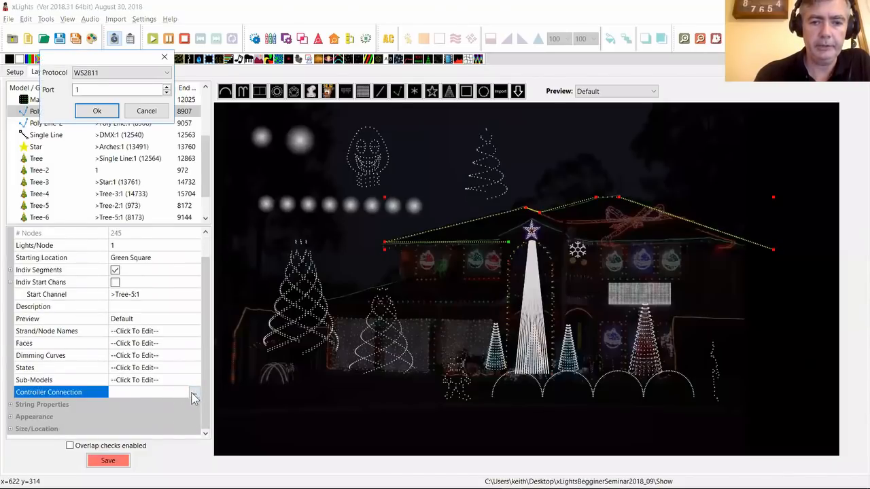
{"action": "left_click", "coordinate": [166, 87]}
{"action": "left_click", "coordinate": [166, 87]}
{"action": "left_click", "coordinate": [166, 87]}
{"action": "left_click", "coordinate": [166, 87]}
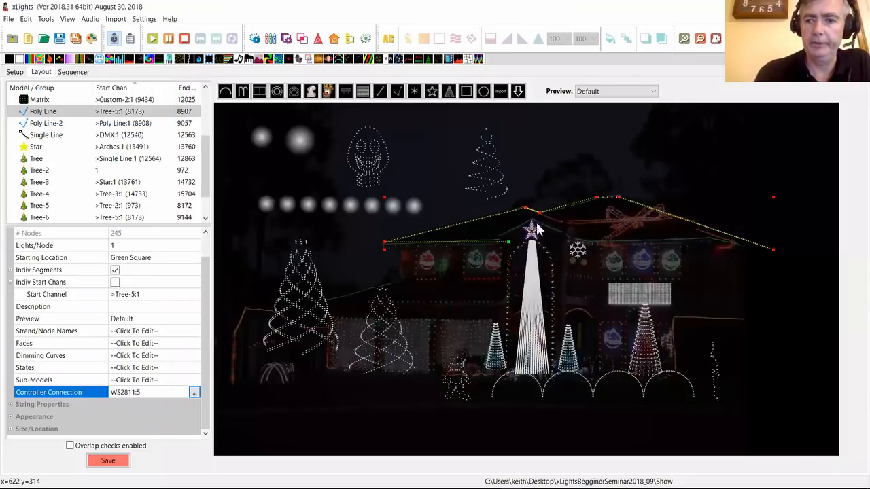
- Examine Tree-5's node layout in an enlarged window to check which controller ports its strings occupy, and close it
{"action": "left_click", "coordinate": [582, 251]}
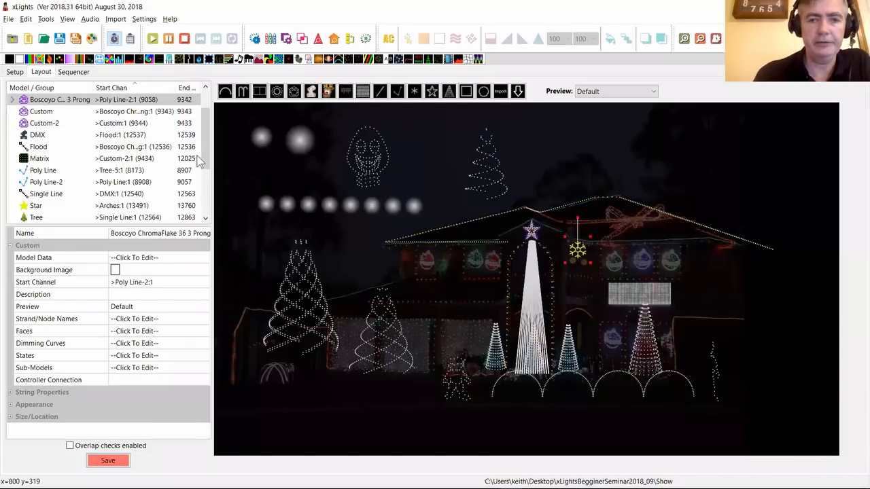
{"action": "left_click", "coordinate": [205, 189]}
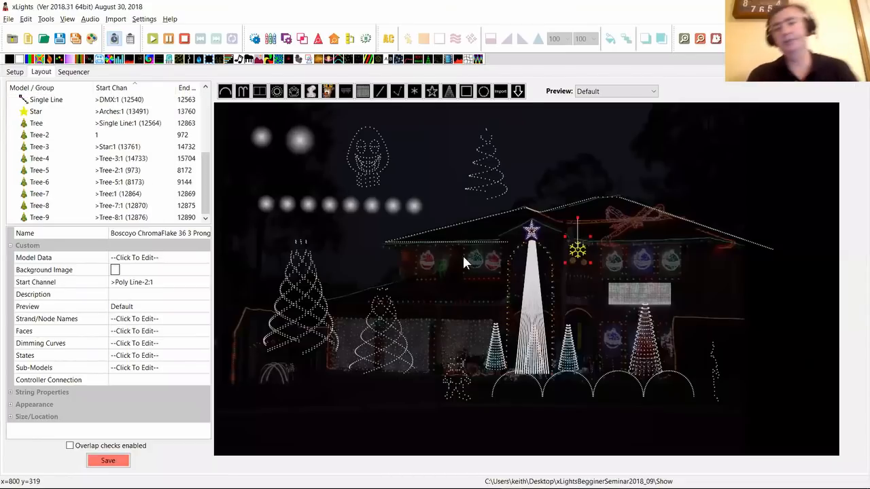
{"action": "left_click", "coordinate": [531, 295]}
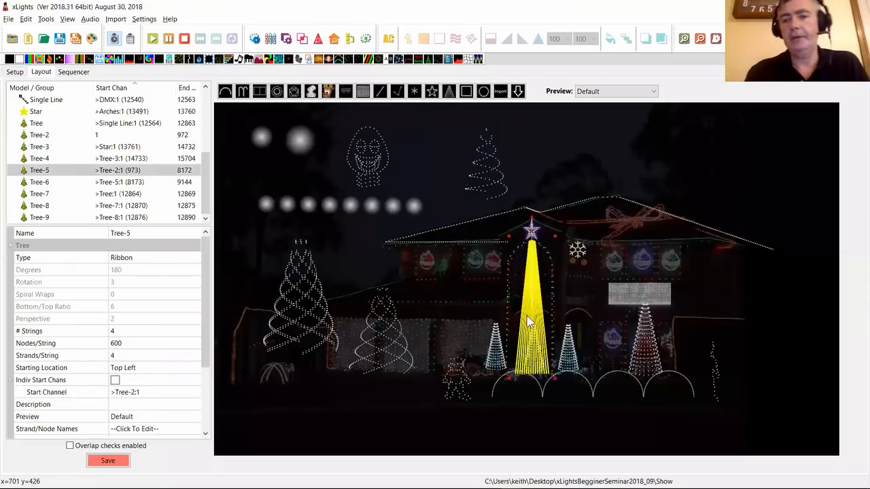
{"action": "right_click", "coordinate": [533, 295]}
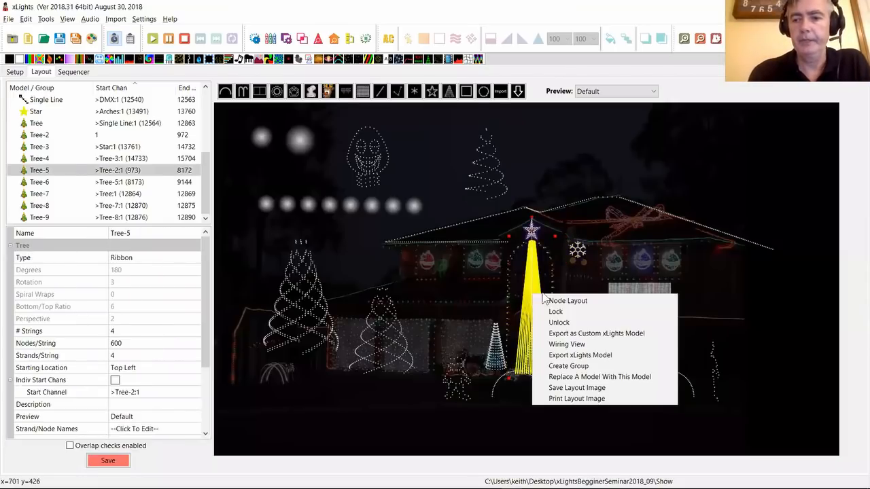
{"action": "left_click", "coordinate": [583, 303]}
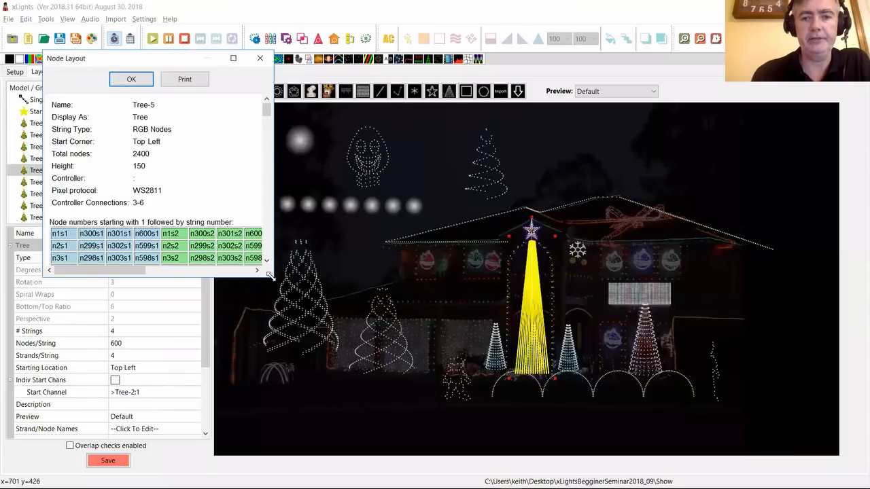
{"action": "left_click_drag", "start_coordinate": [269, 274], "coordinate": [454, 340]}
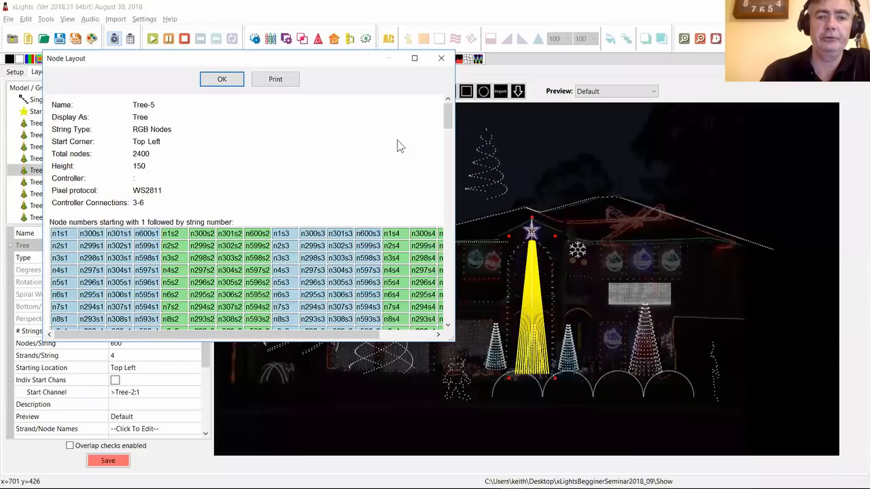
{"action": "left_click", "coordinate": [442, 59]}
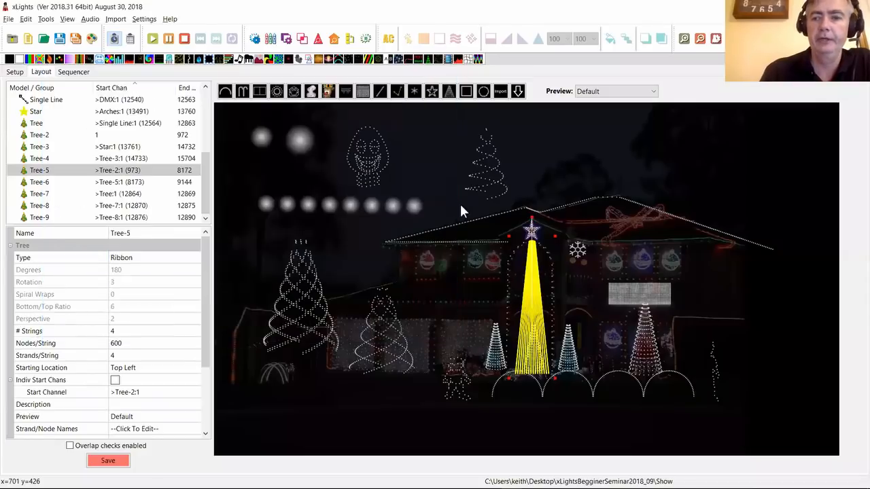
- Change the controller connection of Poly Line to WS2811:7 and of Poly Line-2 to WS2811:8
{"action": "left_click", "coordinate": [453, 242]}
{"action": "left_click", "coordinate": [163, 416]}
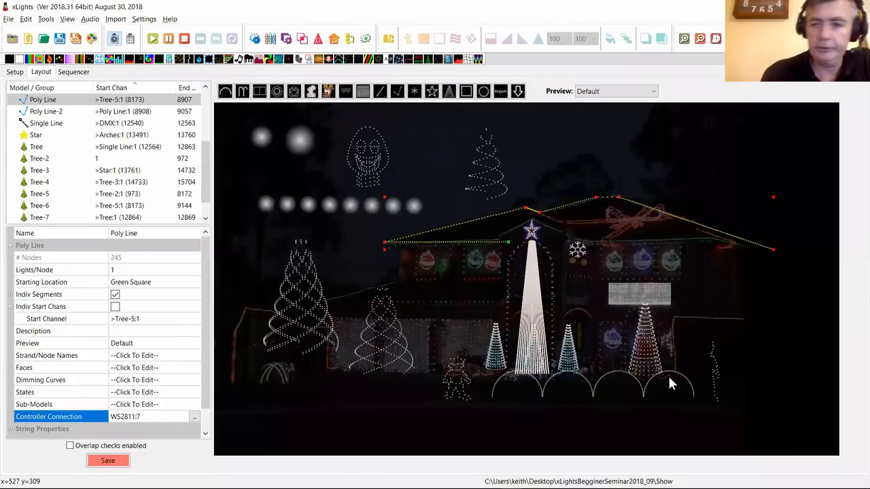
{"action": "left_click", "coordinate": [505, 279]}
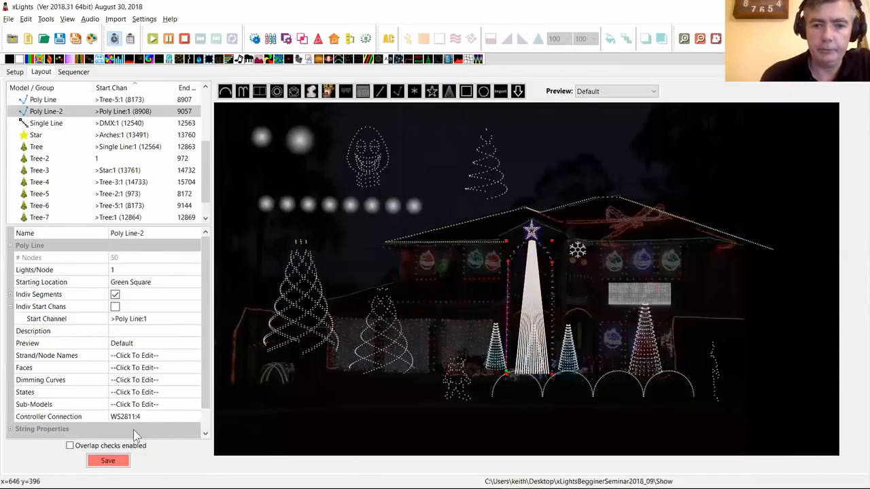
{"action": "left_click", "coordinate": [160, 416]}
{"action": "left_click", "coordinate": [160, 416]}
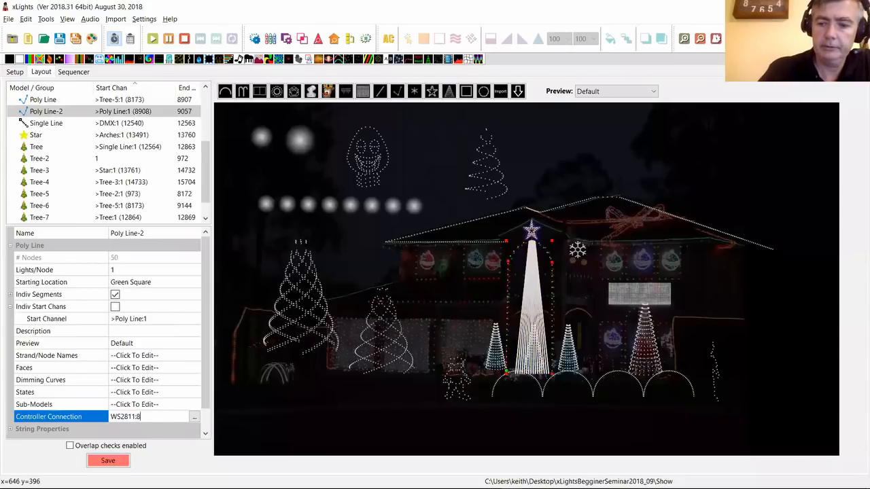
- Set the controller connection of the Boscoyo ChromaFlake snowflake to WS2811:9, with the protocol in capital letters
{"action": "left_click", "coordinate": [577, 249]}
{"action": "left_click", "coordinate": [163, 381]}
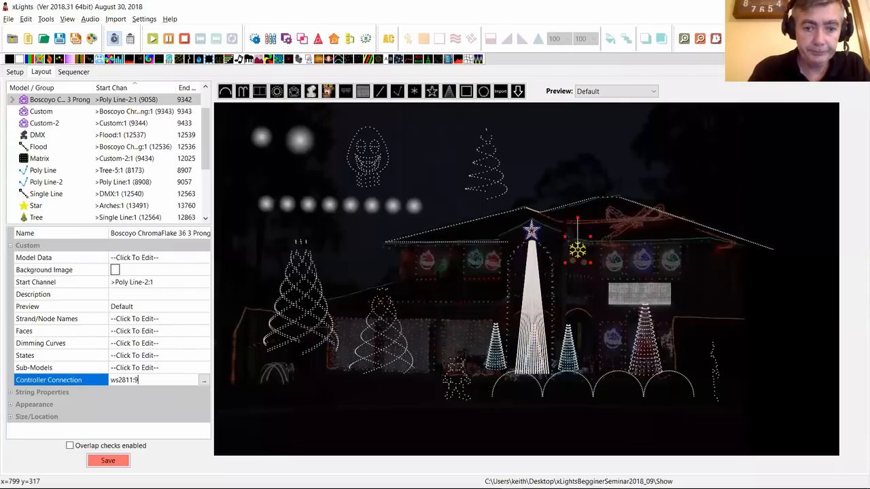
{"action": "type", "text": "ws"}
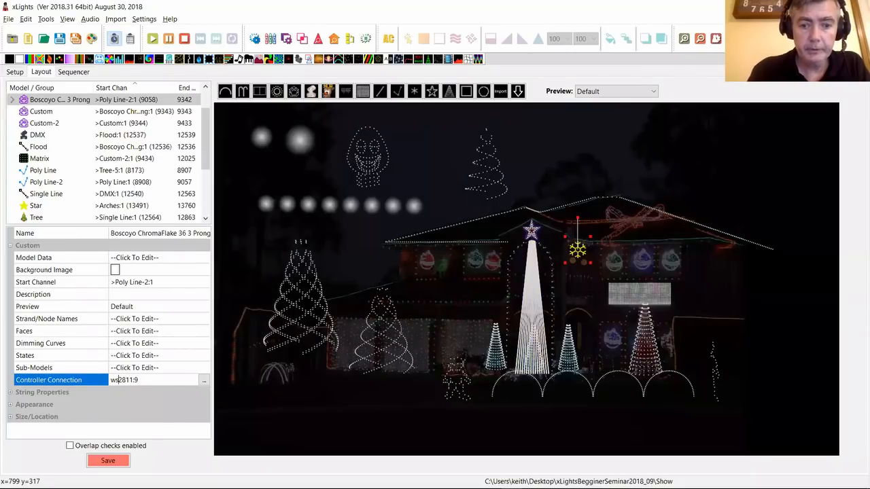
{"action": "key", "text": "BackSpace"}
{"action": "key", "text": "BackSpace"}
{"action": "type", "text": "WS"}
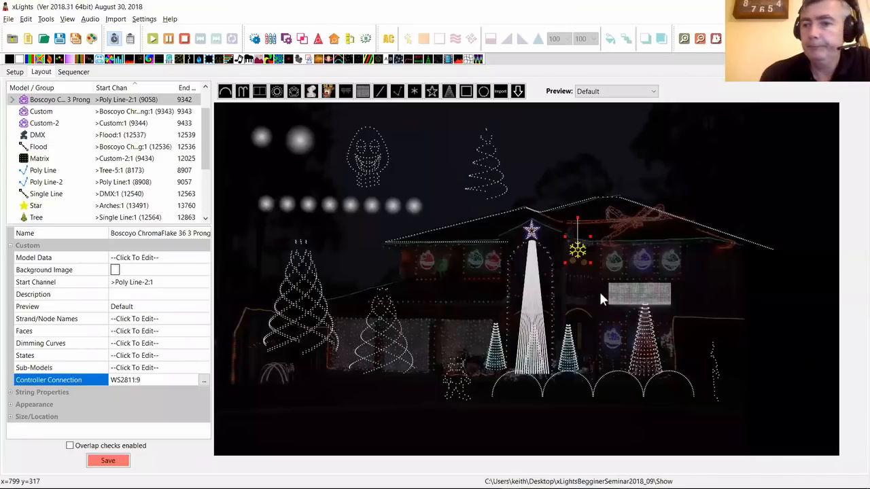
- Select the Matrix in the layout and set its controller connection to WS2811 port 10
{"action": "left_click", "coordinate": [629, 296]}
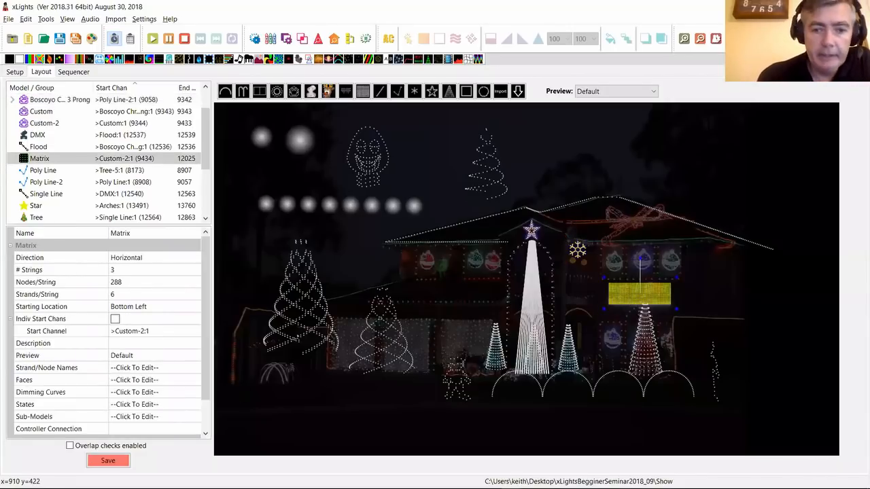
{"action": "left_click", "coordinate": [576, 250]}
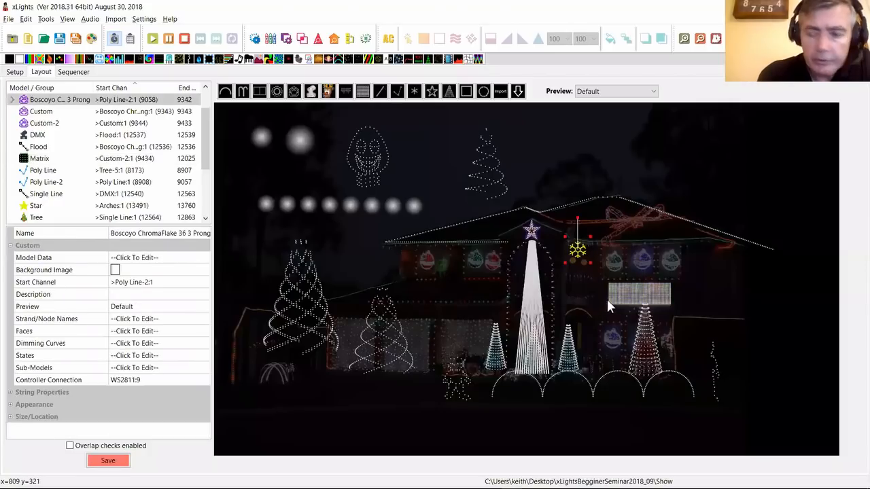
{"action": "left_click", "coordinate": [625, 295]}
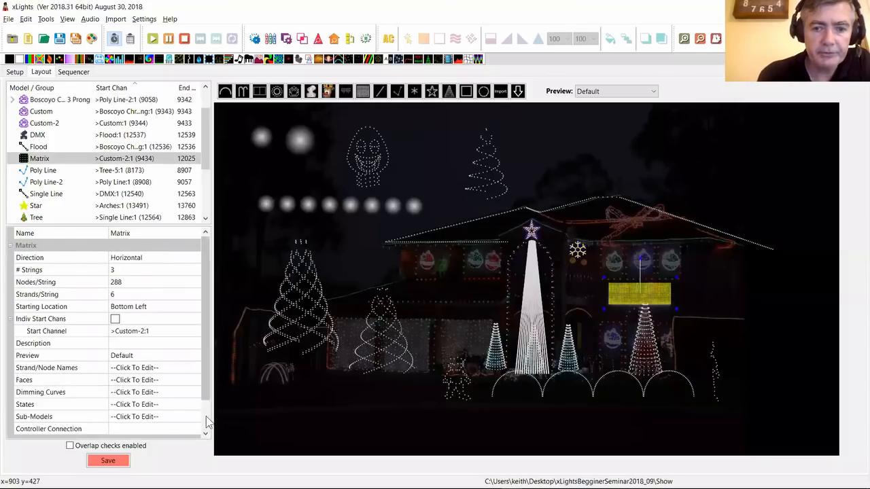
{"action": "scroll", "coordinate": [204, 418], "scroll_direction": "down", "scroll_amount": 1}
{"action": "left_click", "coordinate": [148, 387]}
{"action": "left_click", "coordinate": [194, 392]}
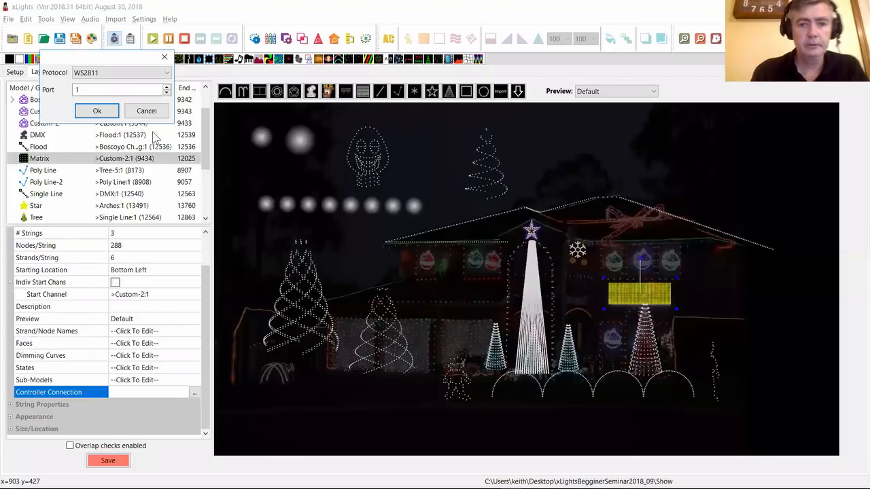
{"action": "left_click", "coordinate": [166, 89]}
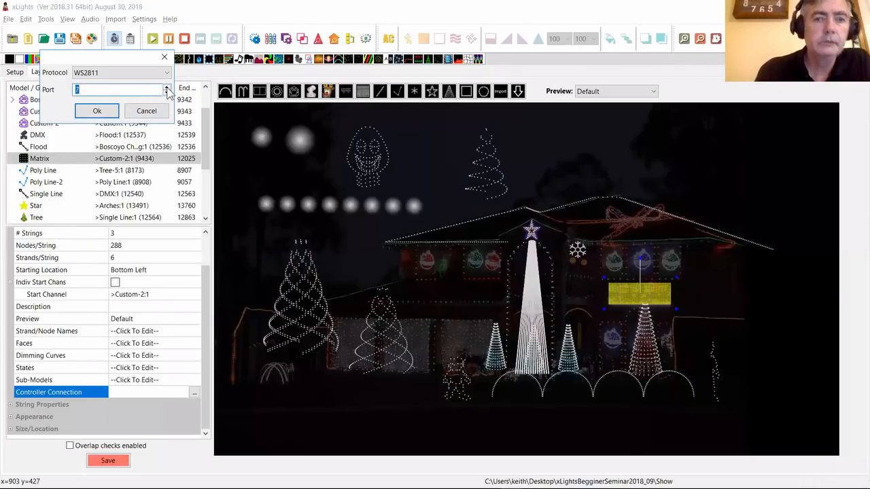
{"action": "left_click", "coordinate": [167, 89]}
{"action": "left_click", "coordinate": [96, 111]}
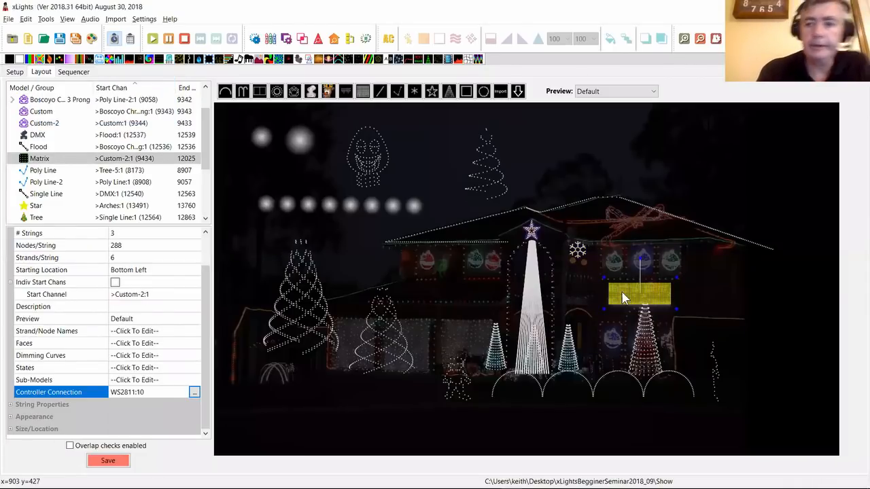
- Examine the Matrix's node layout to check which controller ports its strings occupy, and close it
{"action": "right_click", "coordinate": [625, 296]}
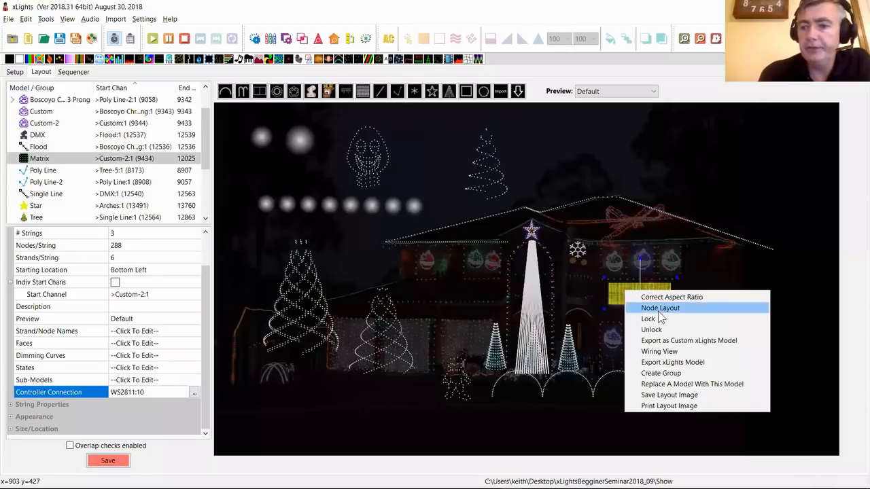
{"action": "left_click", "coordinate": [658, 307]}
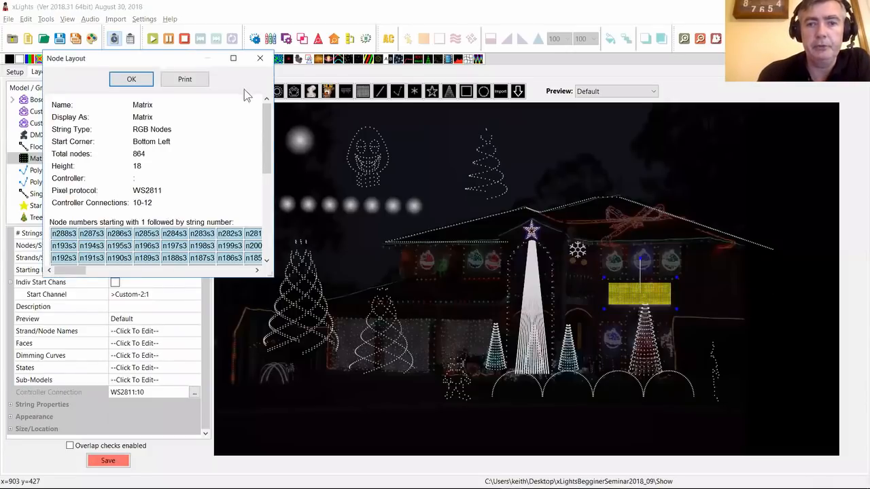
{"action": "left_click", "coordinate": [259, 58]}
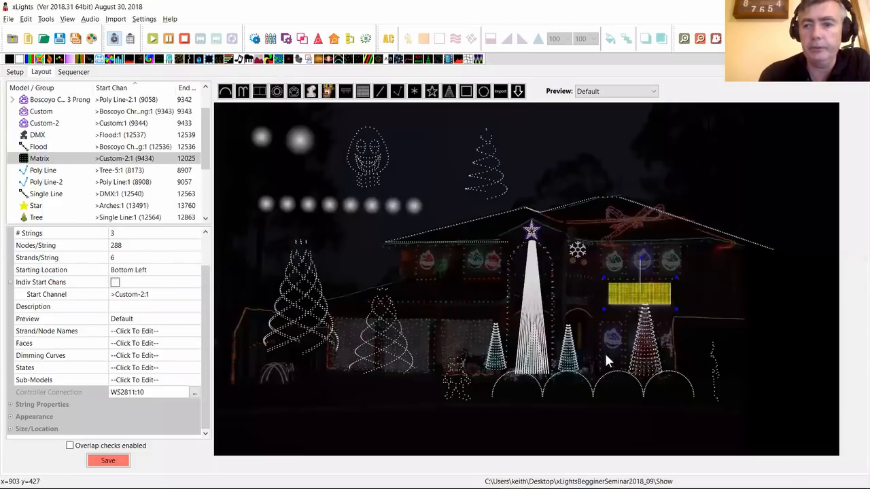
- Deselect the Matrix and go to the lighting networks setup
{"action": "left_click", "coordinate": [592, 319]}
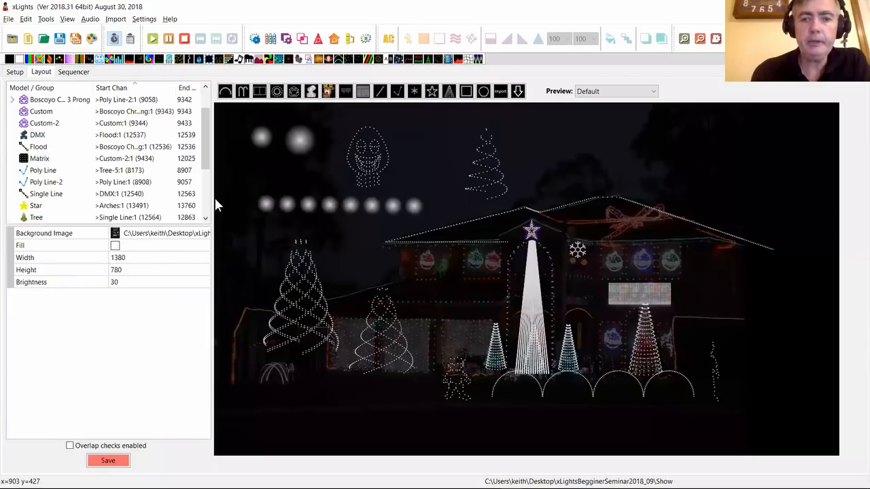
{"action": "left_click", "coordinate": [15, 71]}
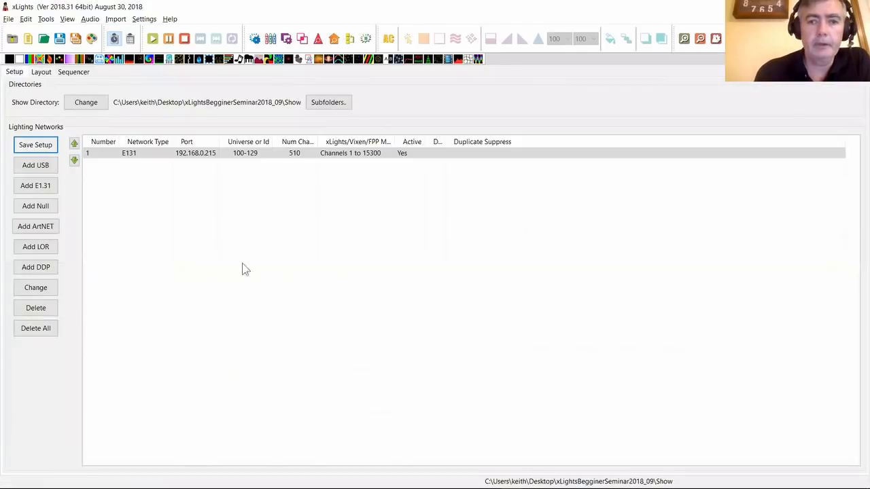
- Add a Null output with Id 1000 and 5000 channels to the lighting networks
{"action": "left_click", "coordinate": [37, 207]}
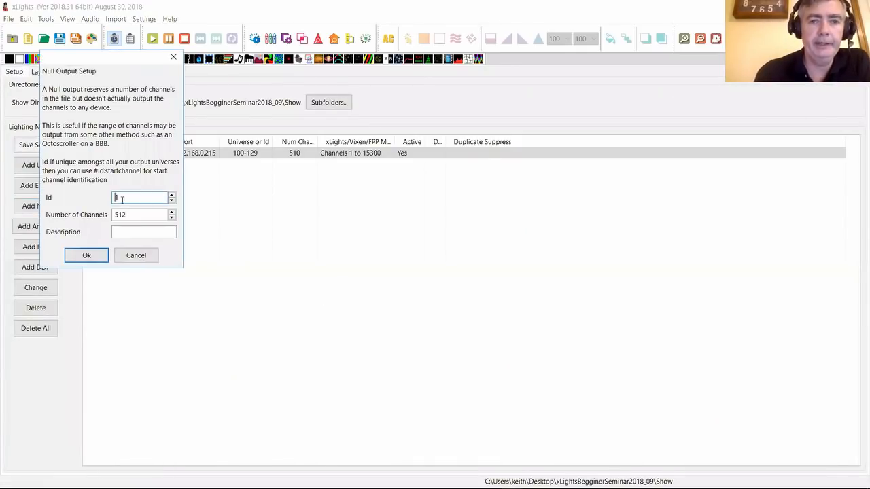
{"action": "left_click_drag", "start_coordinate": [155, 218], "coordinate": [93, 223]}
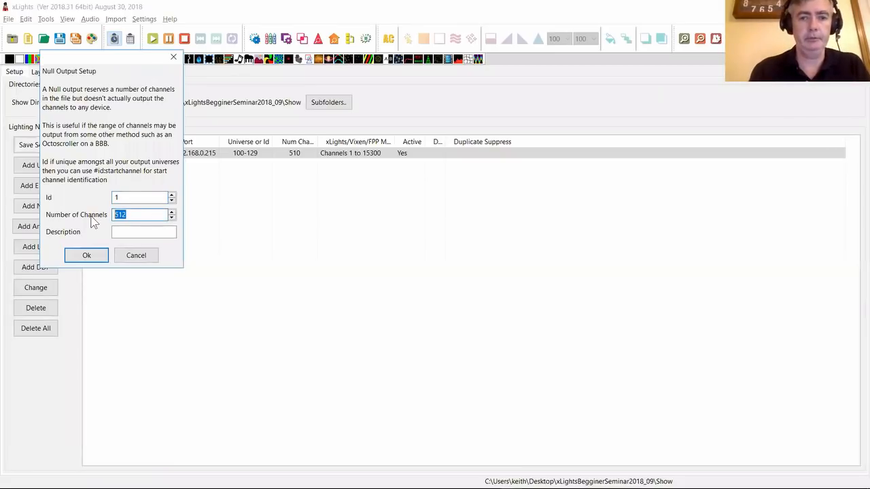
{"action": "type", "text": "5000"}
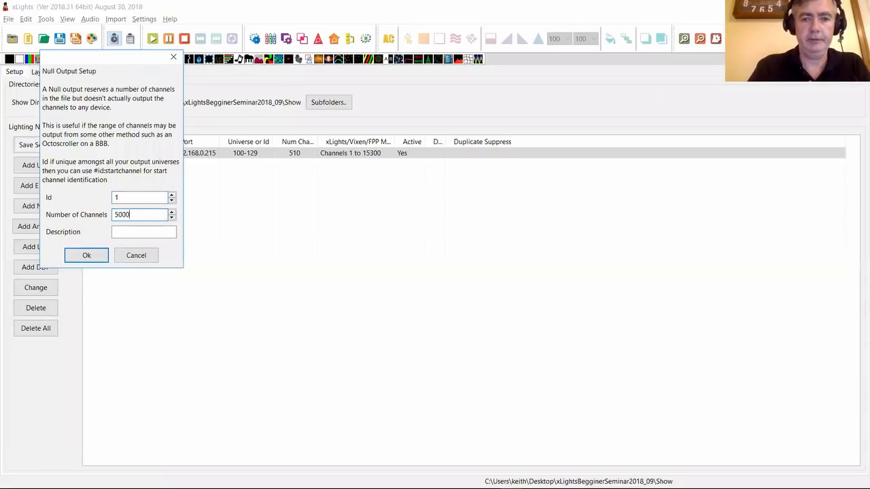
{"action": "left_click", "coordinate": [124, 199]}
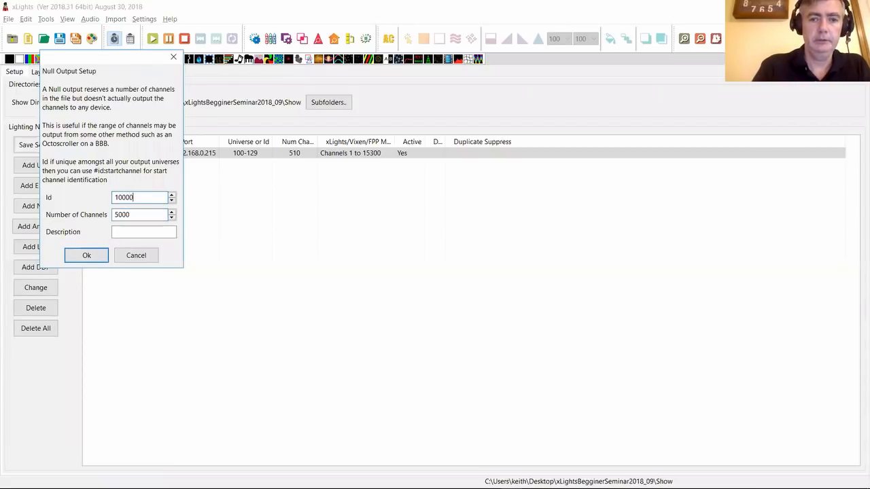
{"action": "left_click", "coordinate": [85, 256]}
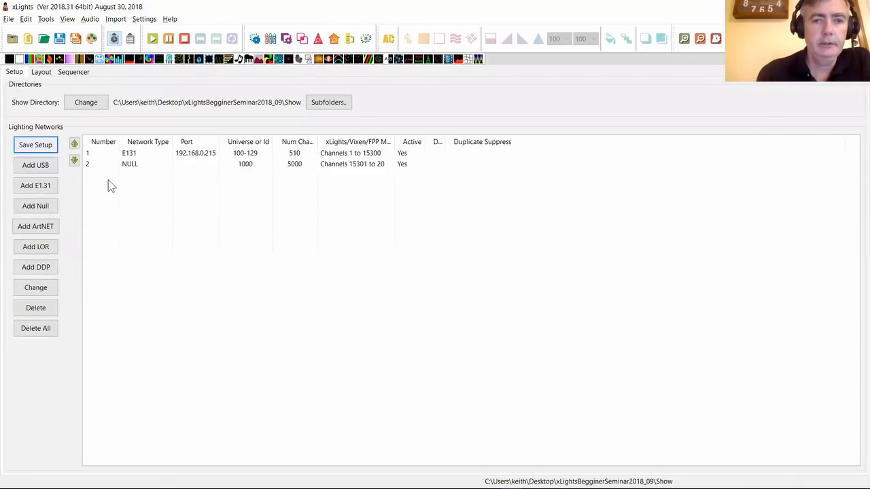
- Return to the layout and select the Tree-2 model, the small tree beside the tall central tree
{"action": "left_click", "coordinate": [45, 73]}
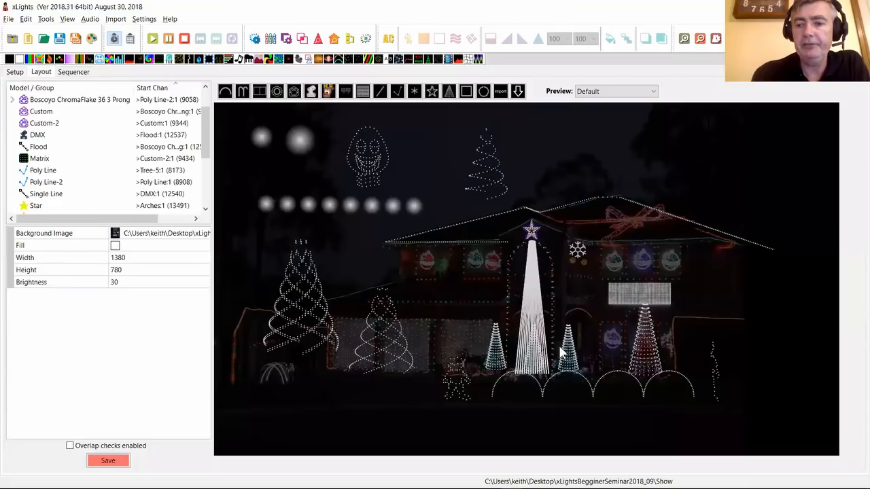
{"action": "left_click", "coordinate": [498, 355]}
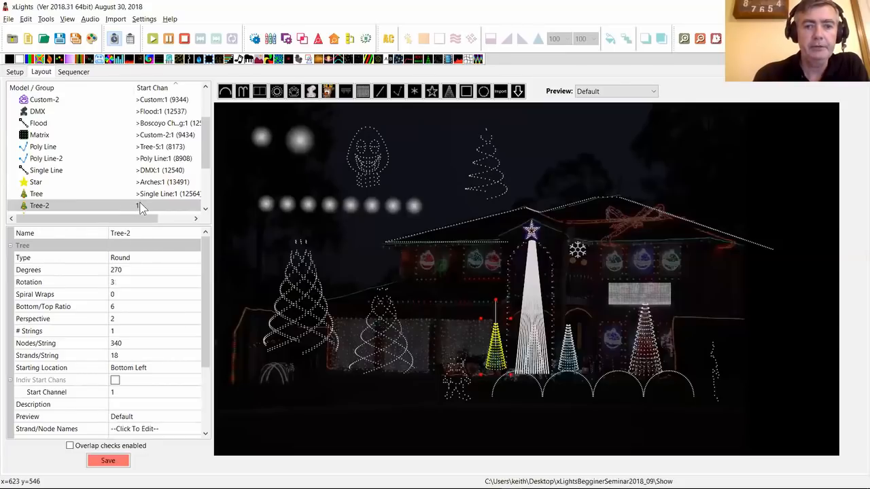
- Set Tree-2's start channel to channel 1 of universe 100, offset by universe number
{"action": "mouse_move", "coordinate": [139, 207]}
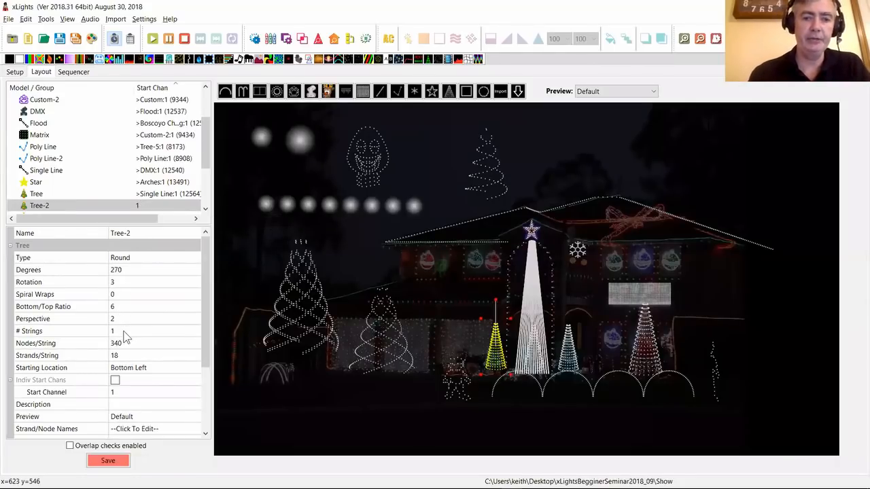
{"action": "left_click", "coordinate": [193, 395]}
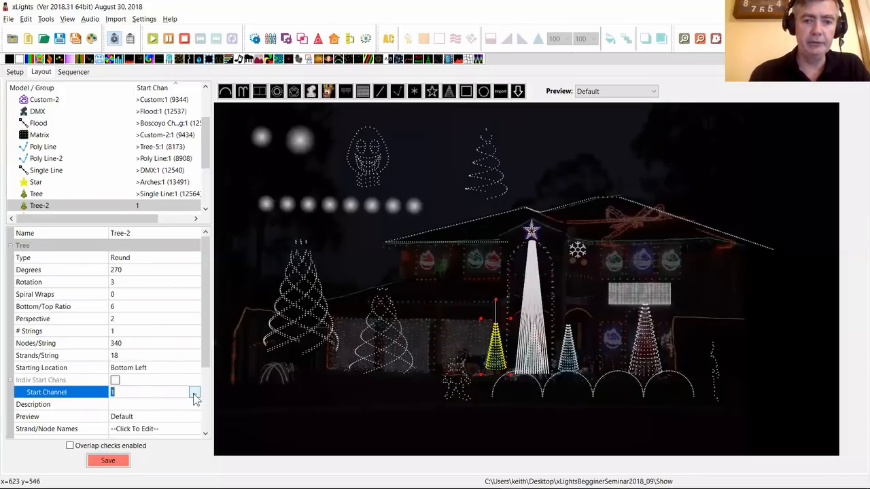
{"action": "left_click", "coordinate": [194, 394]}
{"action": "left_click", "coordinate": [80, 140]}
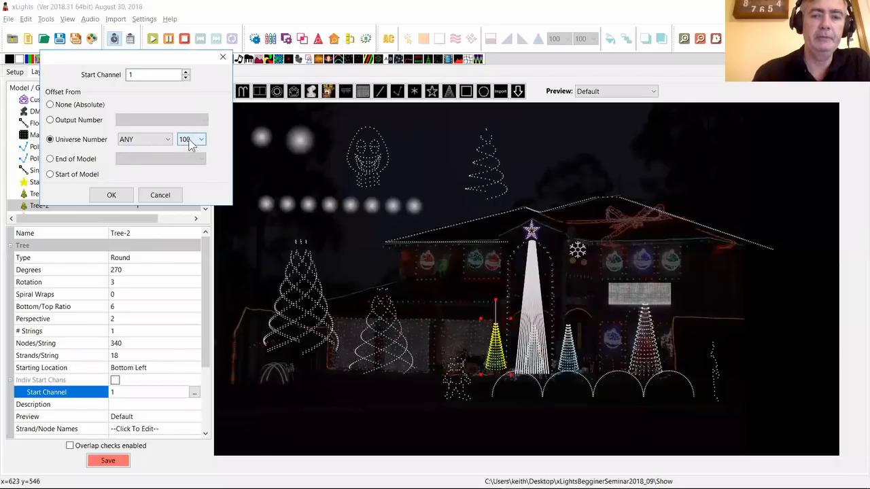
{"action": "left_click", "coordinate": [123, 197]}
{"action": "left_click_drag", "start_coordinate": [204, 154], "coordinate": [207, 186]}
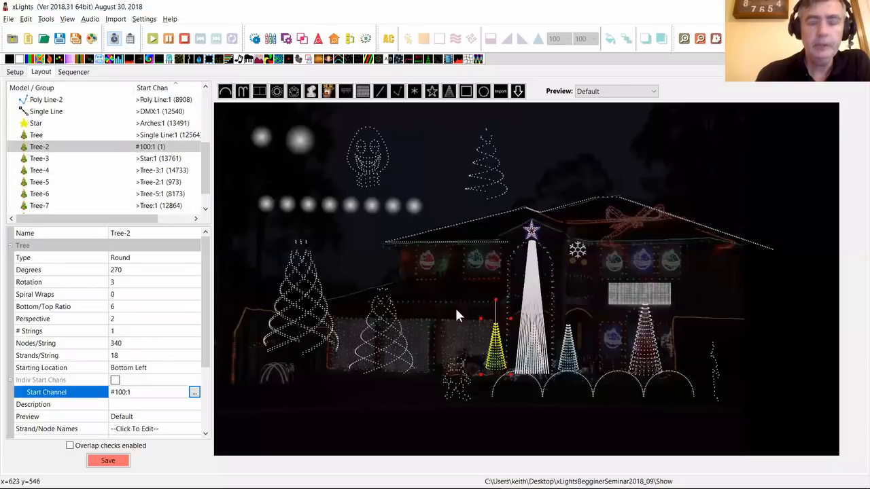
- Set Tree-3's start channel to offset 1 from the end of model Tree-2
{"action": "left_click", "coordinate": [535, 354]}
{"action": "left_click", "coordinate": [534, 354]}
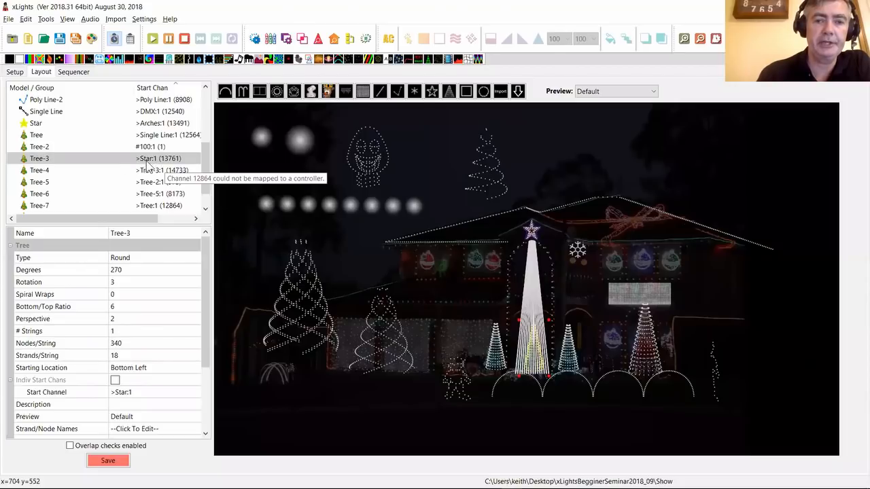
{"action": "left_click", "coordinate": [161, 394]}
{"action": "left_click", "coordinate": [194, 393]}
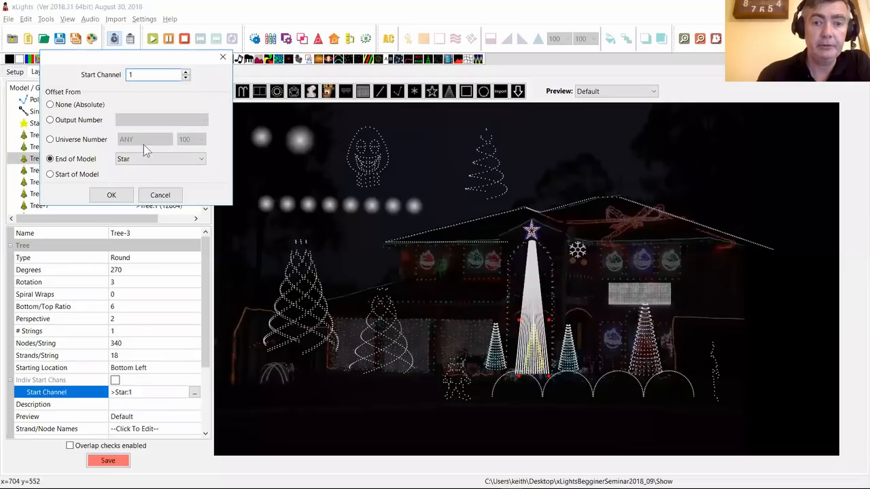
{"action": "left_click", "coordinate": [133, 159]}
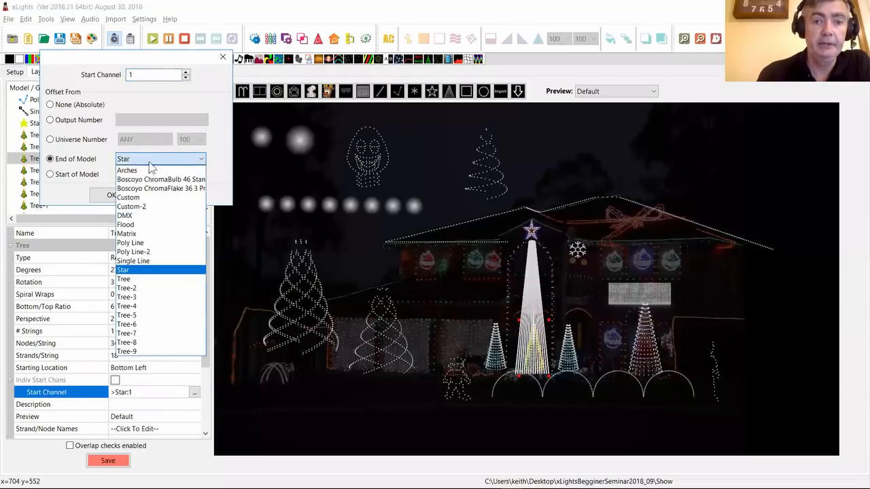
{"action": "left_click", "coordinate": [140, 290]}
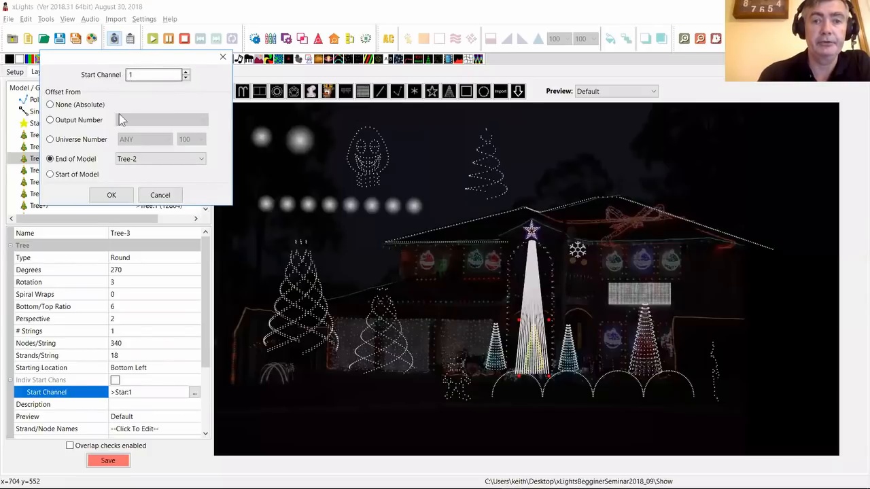
{"action": "left_click", "coordinate": [112, 196]}
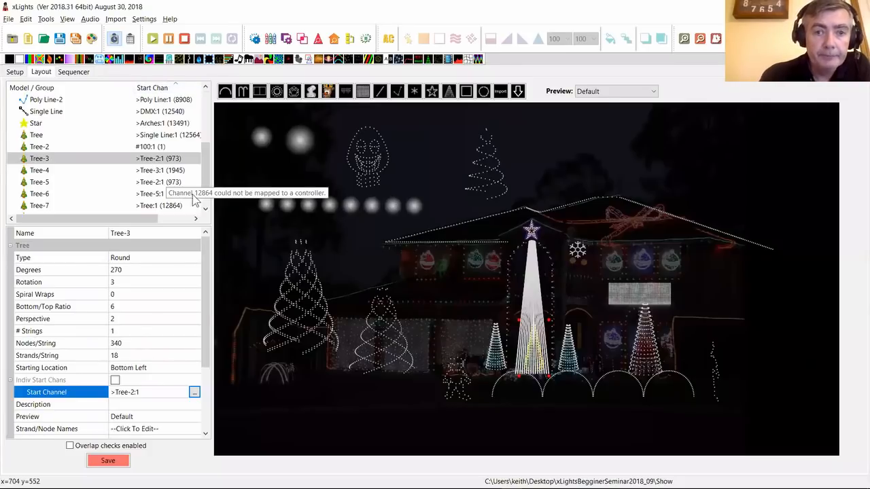
- Change Tree-6's start channel to >Tree-3:1 so it follows Tree-3
{"action": "left_click", "coordinate": [563, 355]}
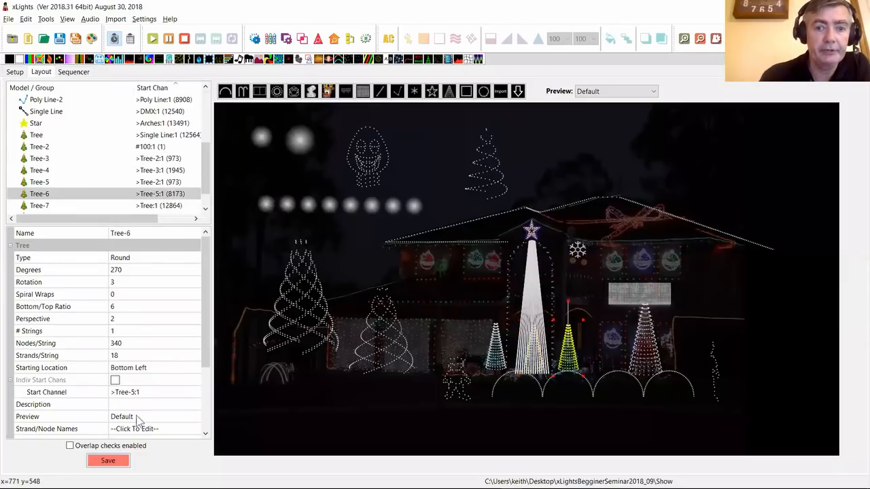
{"action": "left_click", "coordinate": [174, 394]}
{"action": "left_click", "coordinate": [135, 392]}
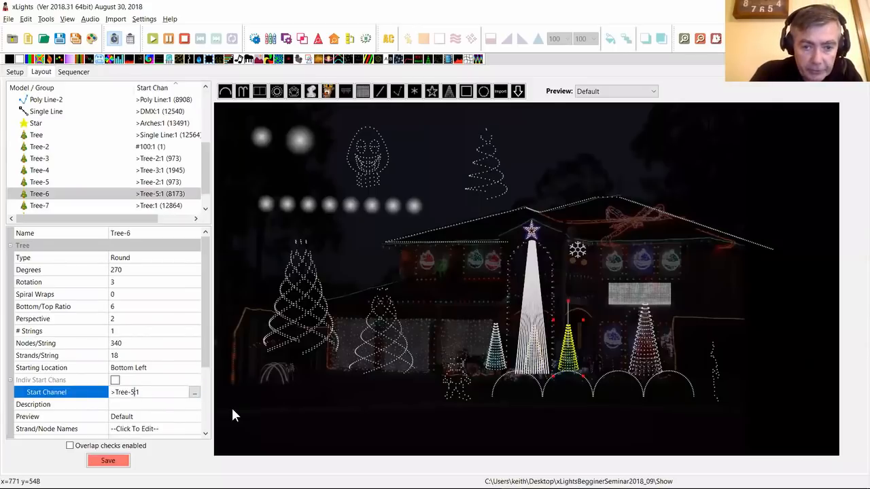
{"action": "type", "text": "3"}
{"action": "key", "text": "Return"}
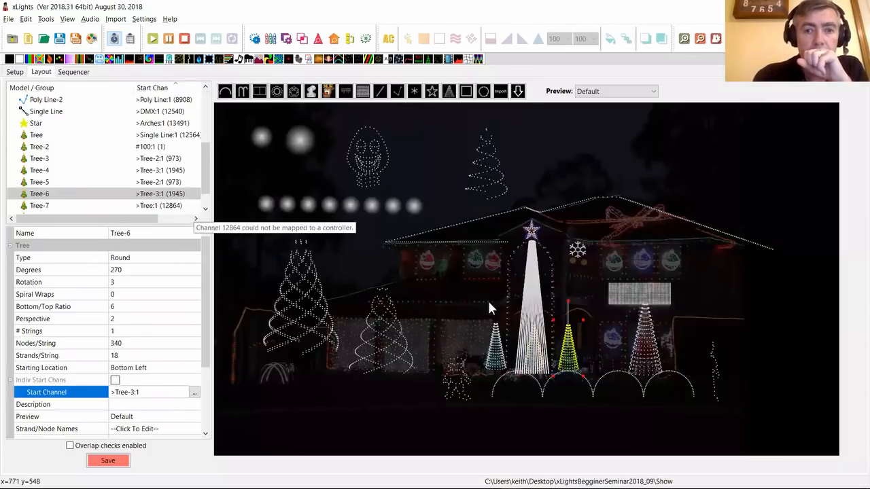
- Sort the model list by ascending start channel and widen it so the full end channels can be read
{"action": "left_click", "coordinate": [640, 346]}
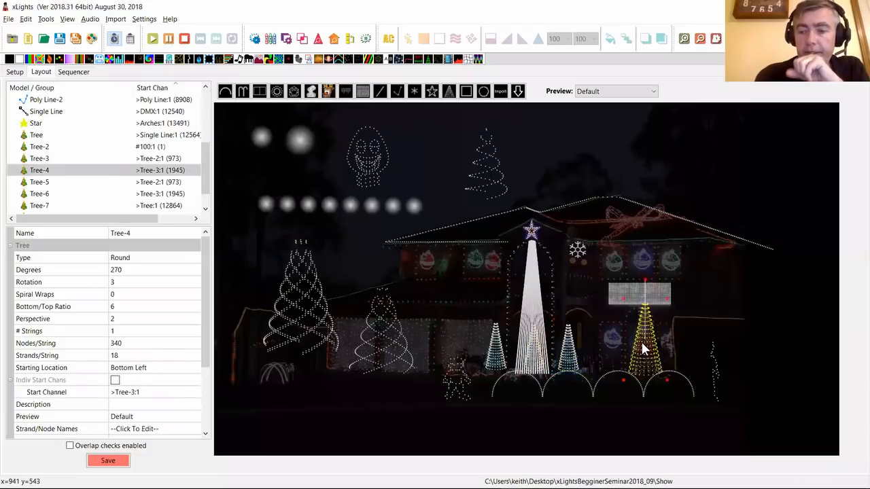
{"action": "left_click", "coordinate": [164, 89]}
{"action": "scroll", "coordinate": [158, 150], "scroll_direction": "down", "scroll_amount": 1}
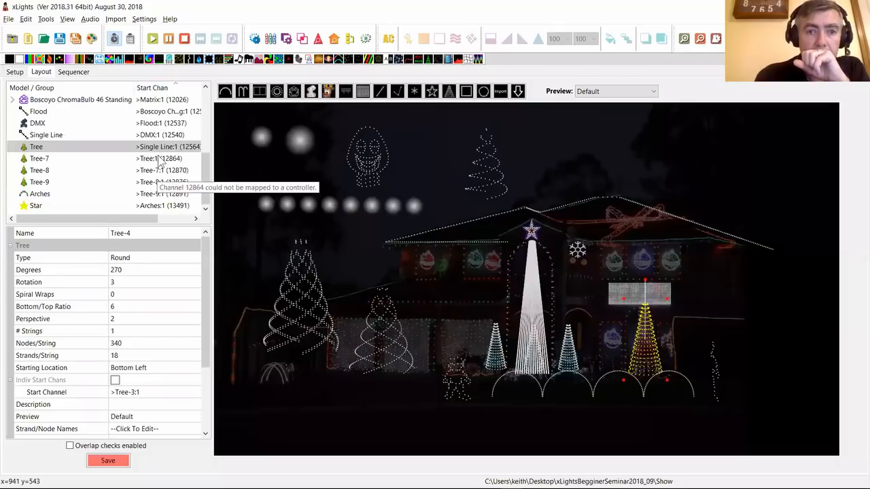
{"action": "scroll", "coordinate": [165, 178], "scroll_direction": "up", "scroll_amount": 5}
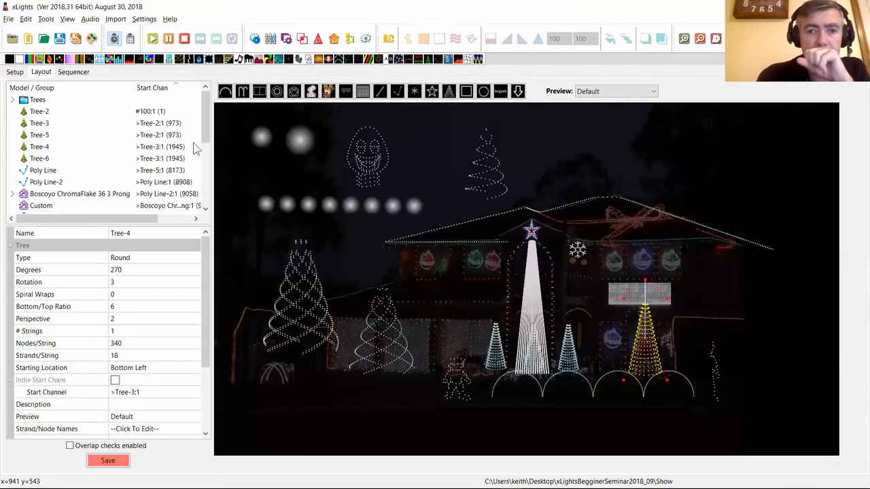
{"action": "left_click_drag", "start_coordinate": [134, 87], "coordinate": [96, 85]}
{"action": "left_click_drag", "start_coordinate": [214, 163], "coordinate": [274, 167]}
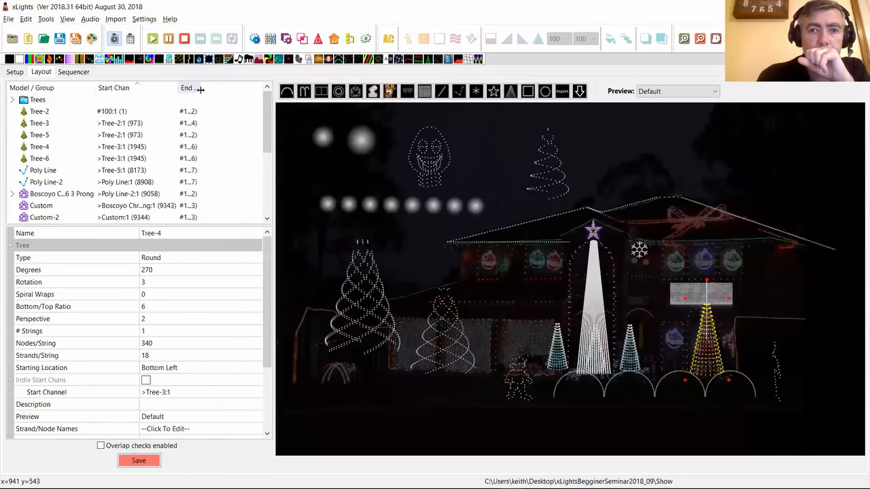
{"action": "left_click_drag", "start_coordinate": [200, 89], "coordinate": [238, 89]}
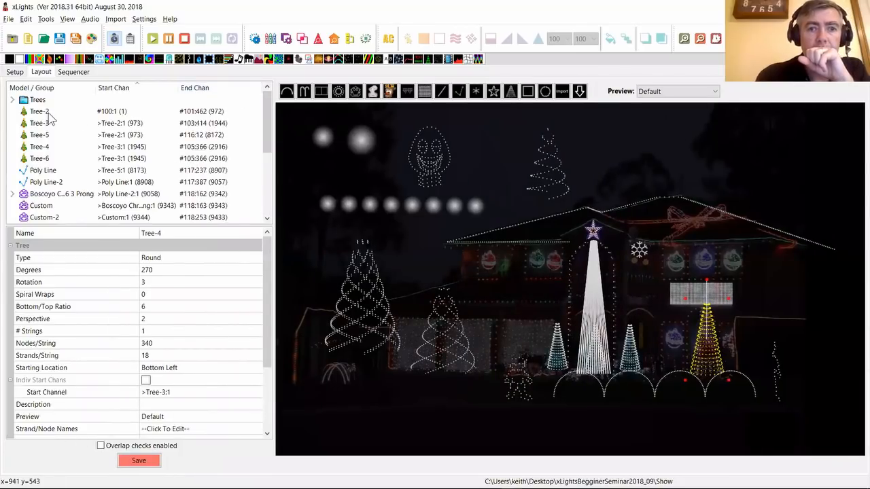
- Check Tree-5's end channel, and set Tree-4's start channel to #117:1
{"action": "left_click", "coordinate": [224, 135]}
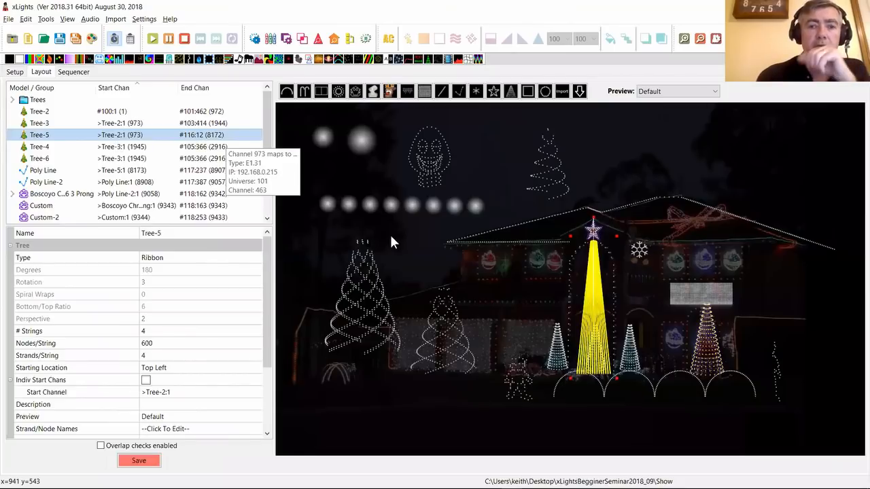
{"action": "left_click", "coordinate": [707, 356]}
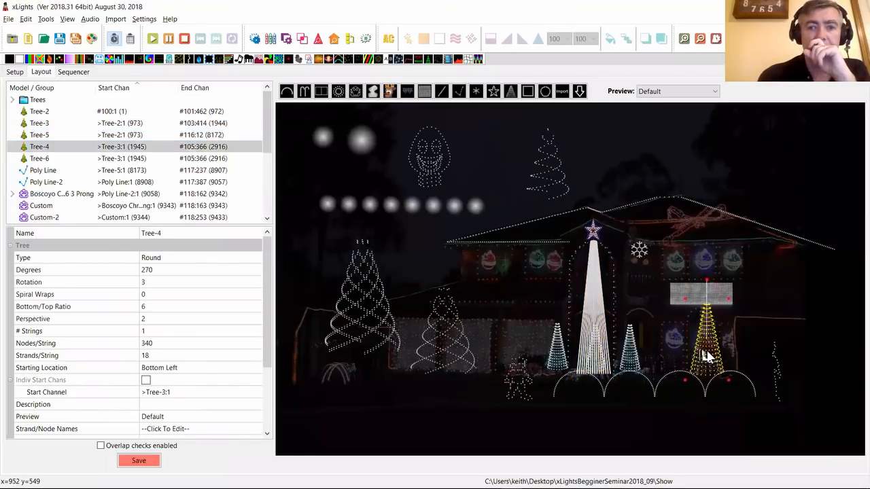
{"action": "left_click", "coordinate": [182, 393]}
{"action": "type", "text": "#117"}
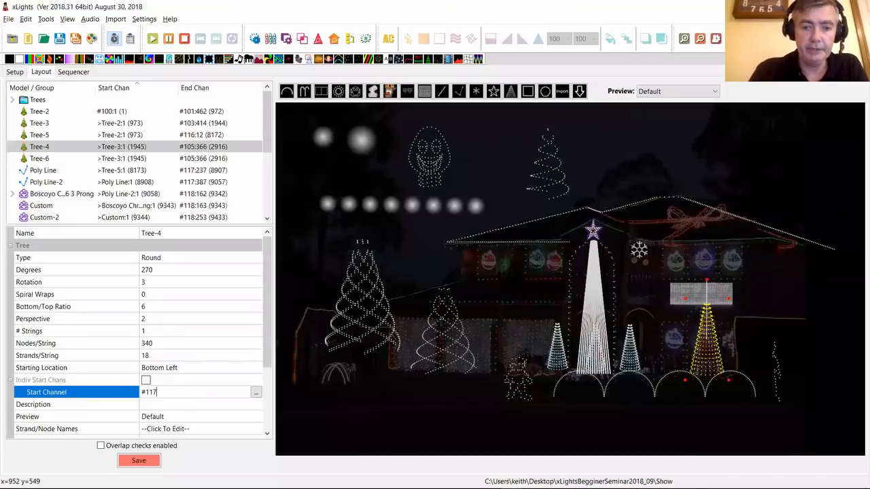
{"action": "key", "text": "Return"}
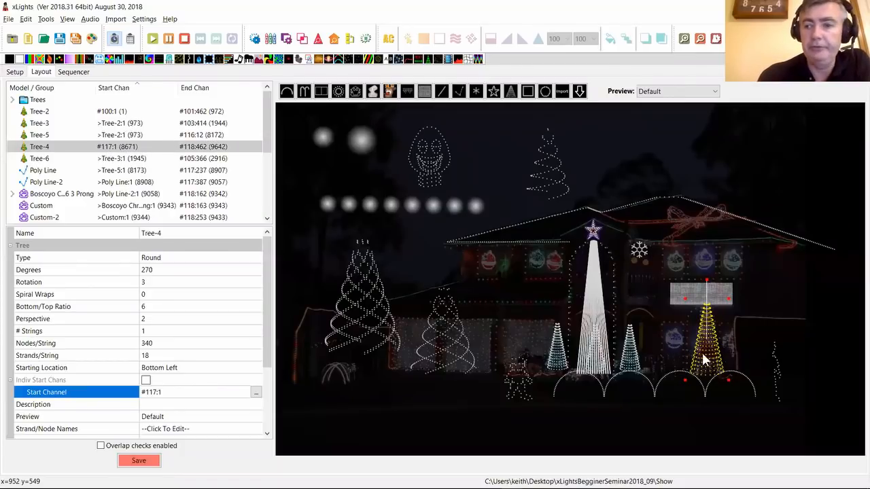
- Check Tree-4's end channel, and set Tree-5's start channel to #119:1
{"action": "mouse_move", "coordinate": [196, 153]}
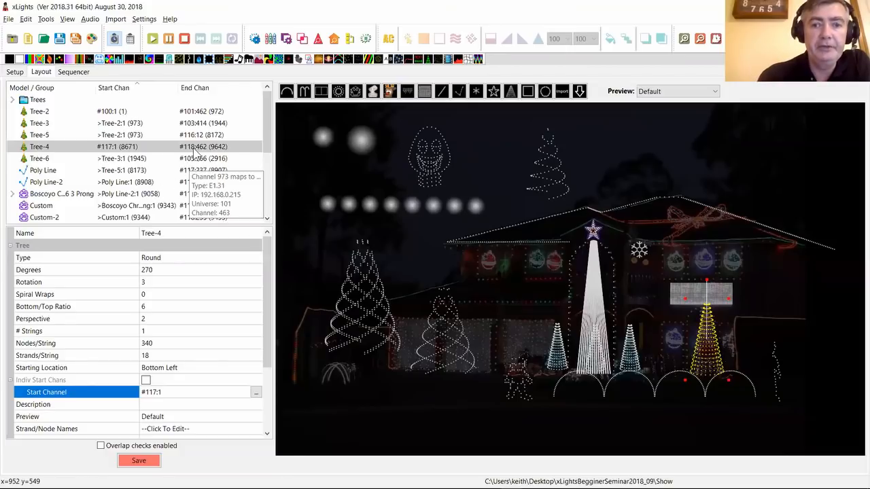
{"action": "left_click", "coordinate": [591, 301]}
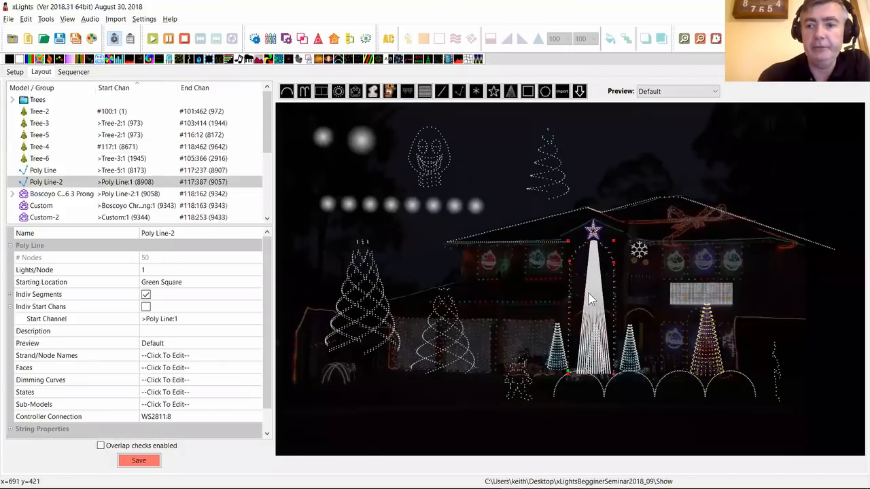
{"action": "left_click", "coordinate": [598, 292]}
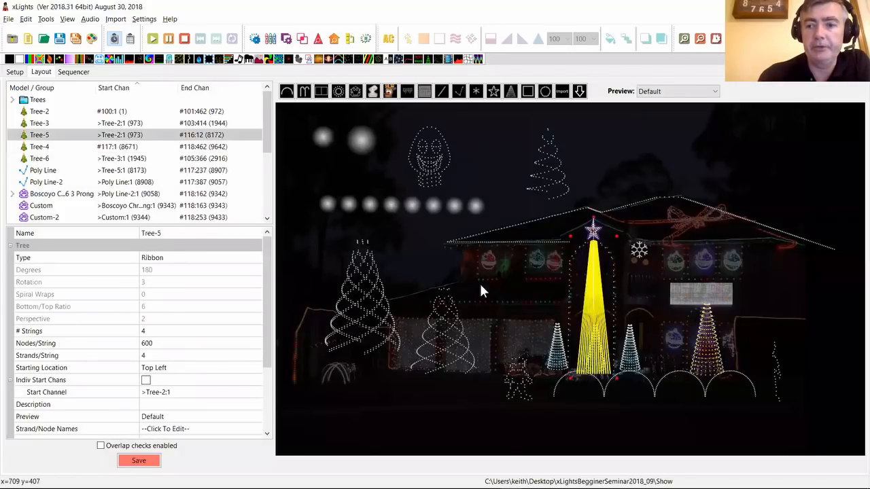
{"action": "left_click", "coordinate": [187, 392]}
{"action": "type", "text": "#"}
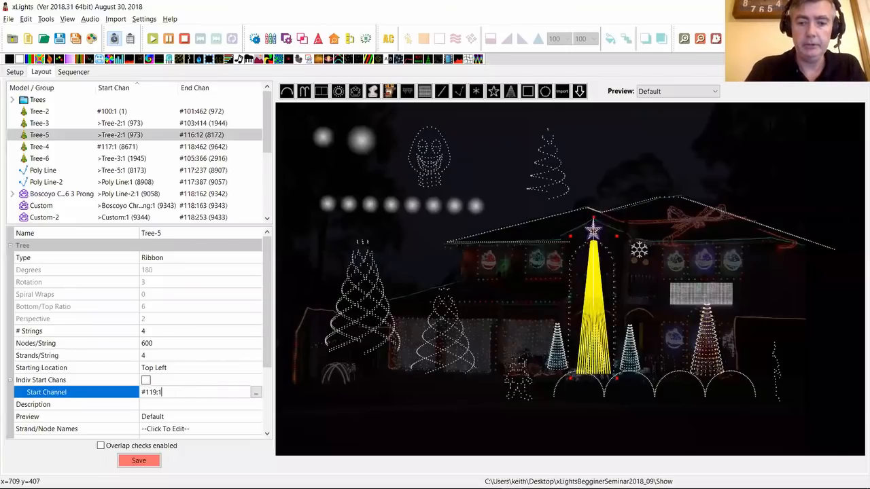
{"action": "type", "text": "119:1"}
{"action": "key", "text": "Return"}
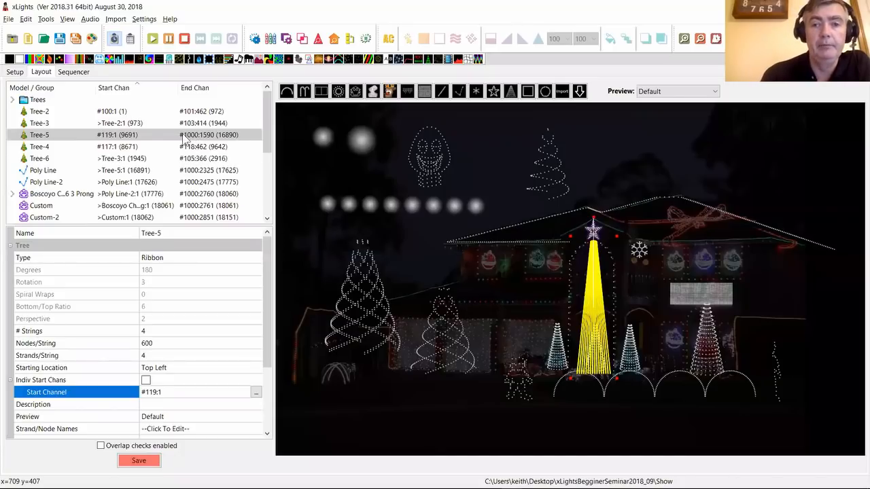
- Increase the E1.31 output's number of universes so it covers 100-149, and save the network setup
{"action": "left_click", "coordinate": [15, 72]}
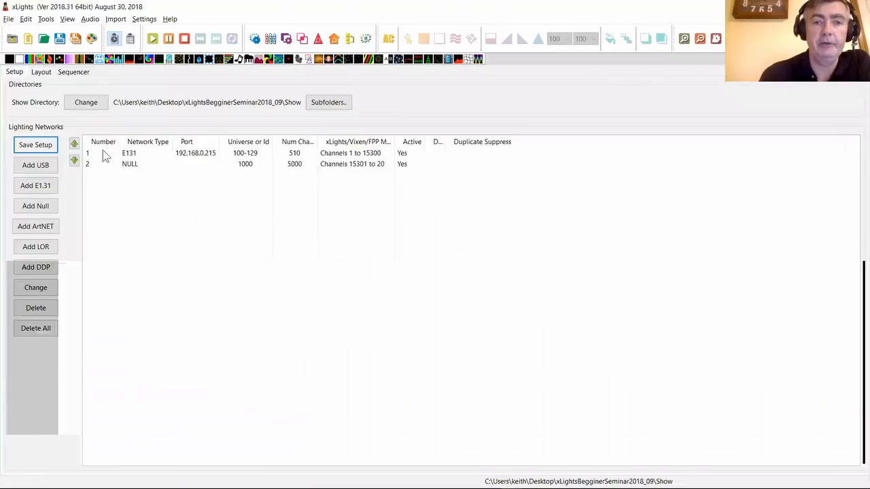
{"action": "double_click", "coordinate": [252, 155]}
{"action": "left_click", "coordinate": [156, 235]}
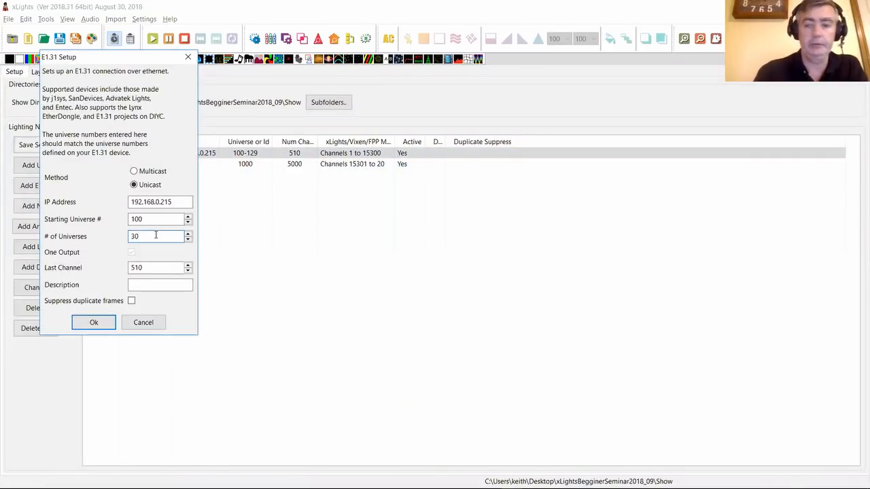
{"action": "left_click", "coordinate": [93, 322]}
{"action": "left_click", "coordinate": [45, 148]}
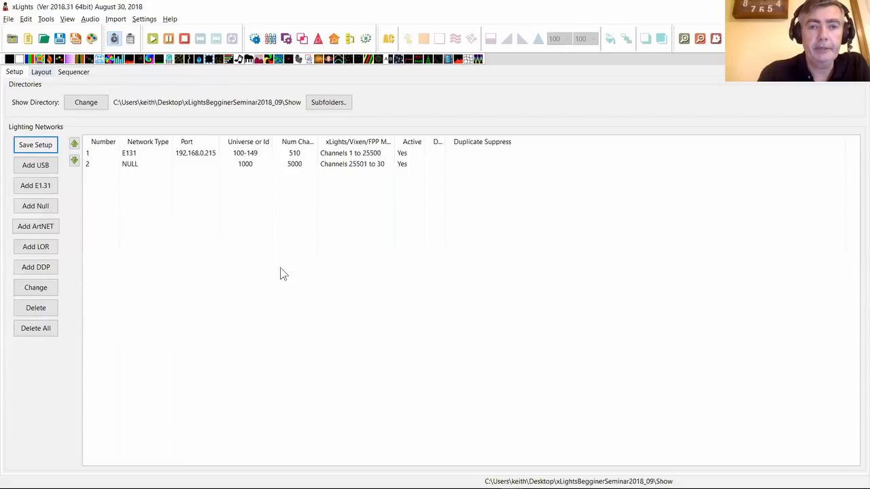
- Sort the layout models by ascending start channel and widen the list to examine the channel ranges of Tree-5 and Poly Line
{"action": "left_click", "coordinate": [41, 72]}
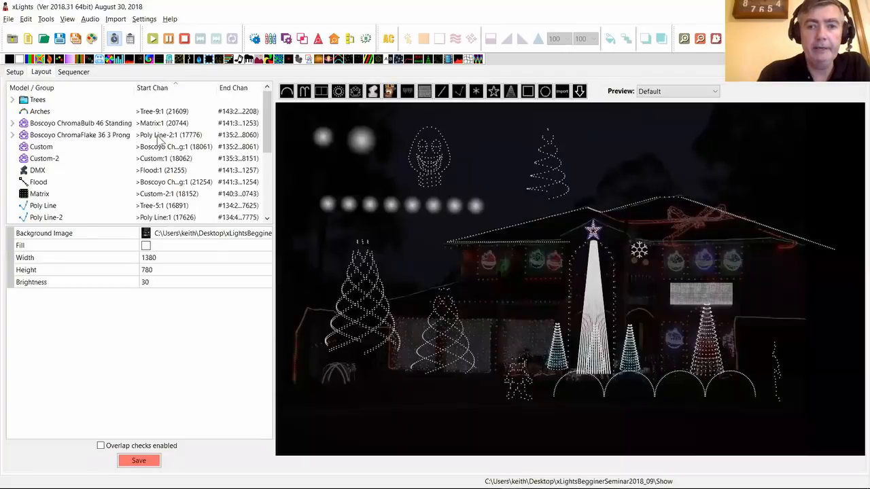
{"action": "left_click", "coordinate": [166, 89]}
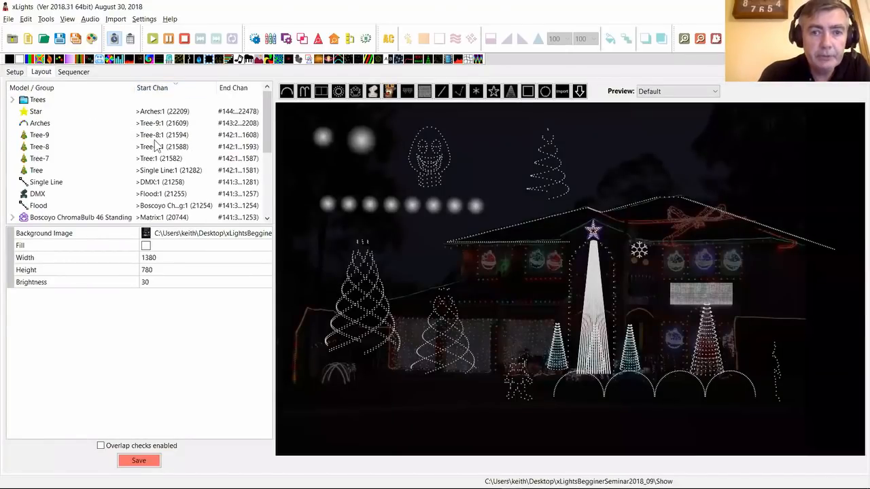
{"action": "left_click", "coordinate": [152, 89]}
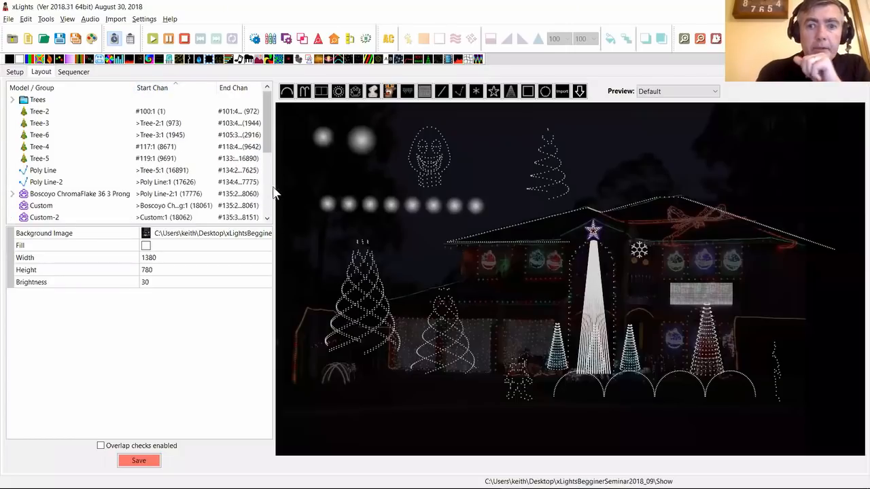
{"action": "left_click_drag", "start_coordinate": [386, 213], "coordinate": [382, 213]}
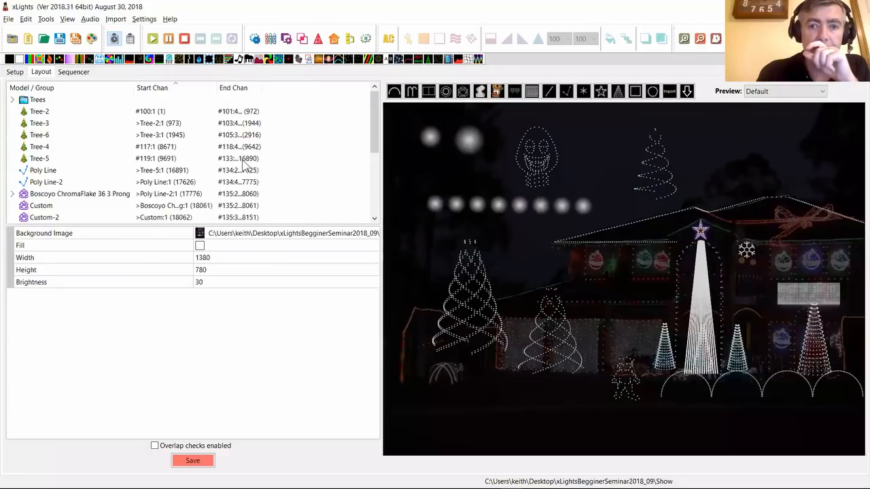
{"action": "left_click", "coordinate": [243, 160]}
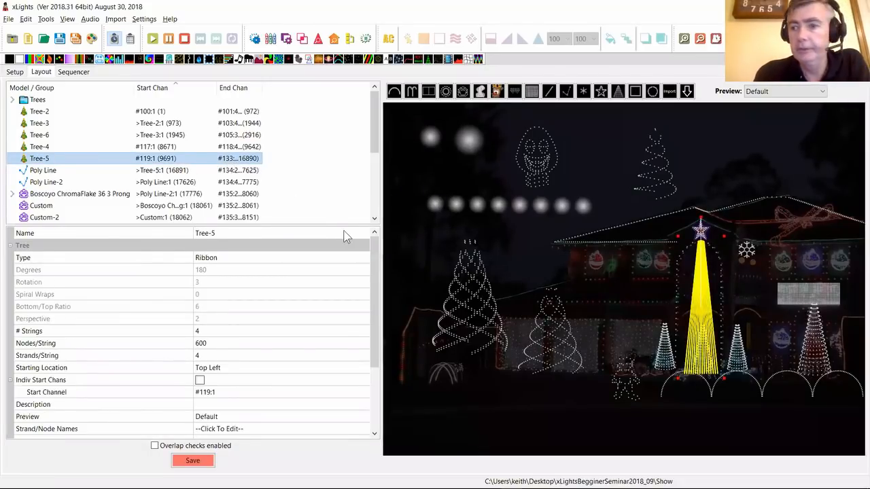
{"action": "left_click", "coordinate": [178, 171]}
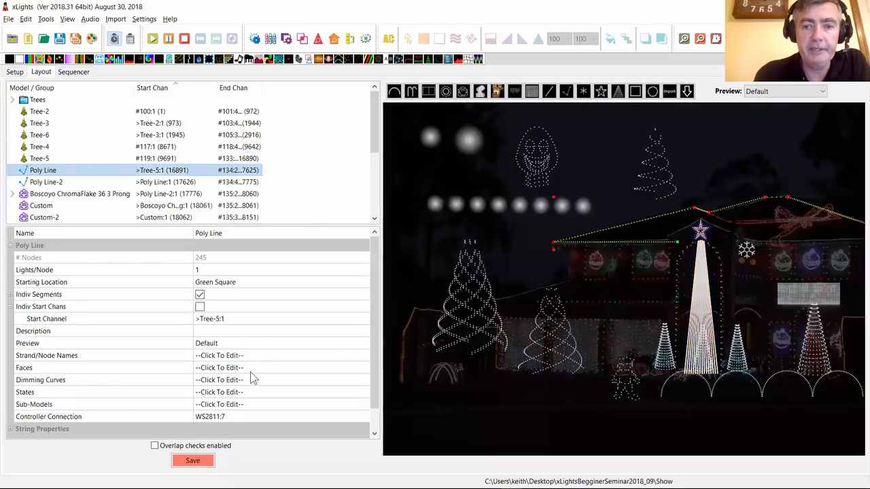
- Set Poly Line's start channel to #114:1
{"action": "type", "text": "#114"}
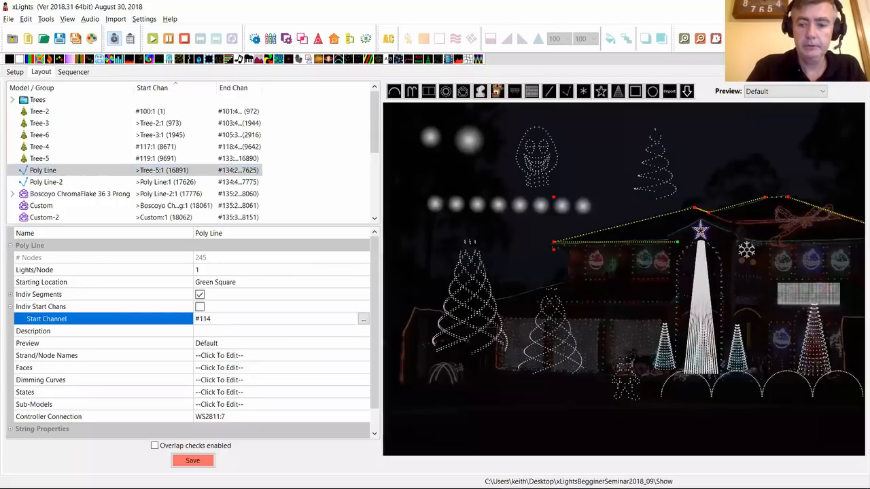
{"action": "type", "text": ":1"}
{"action": "key", "text": "Return"}
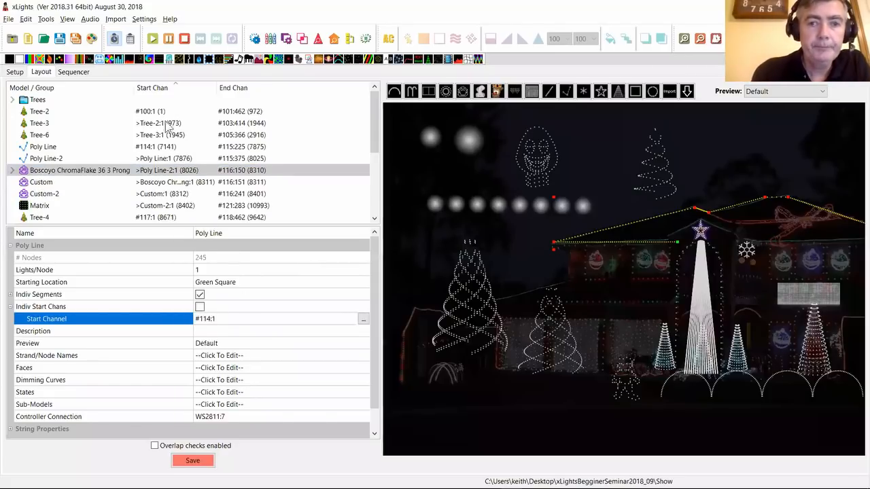
- Re-sort the models by ascending start channel and check the channel mappings of Poly Line, Tree-2, Tree-6 and Tree-4
{"action": "left_click", "coordinate": [165, 91]}
{"action": "left_click", "coordinate": [166, 89]}
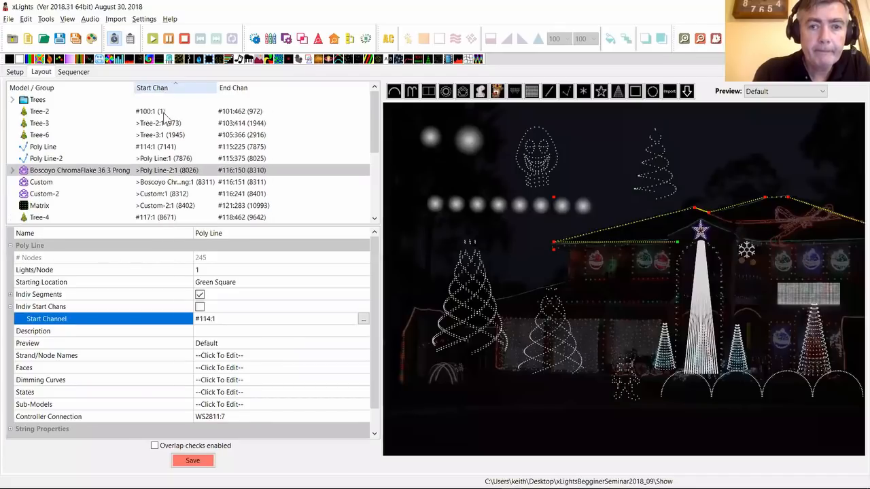
{"action": "mouse_move", "coordinate": [174, 143]}
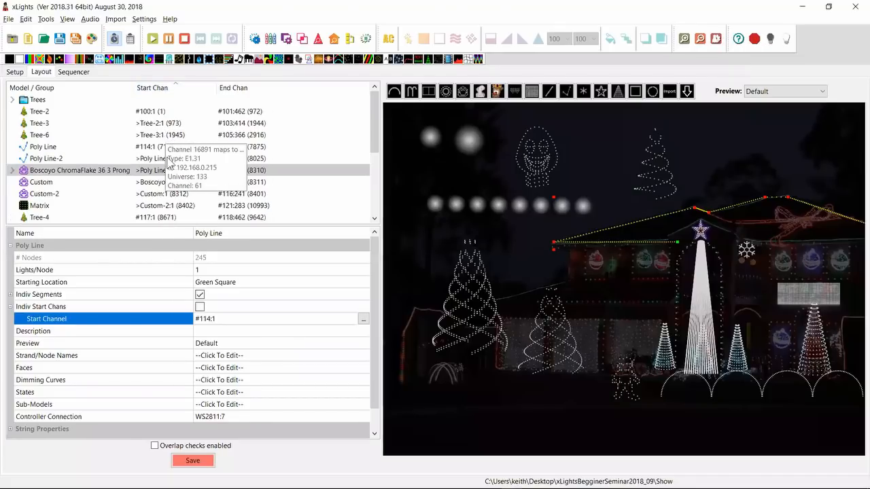
{"action": "left_click", "coordinate": [151, 148]}
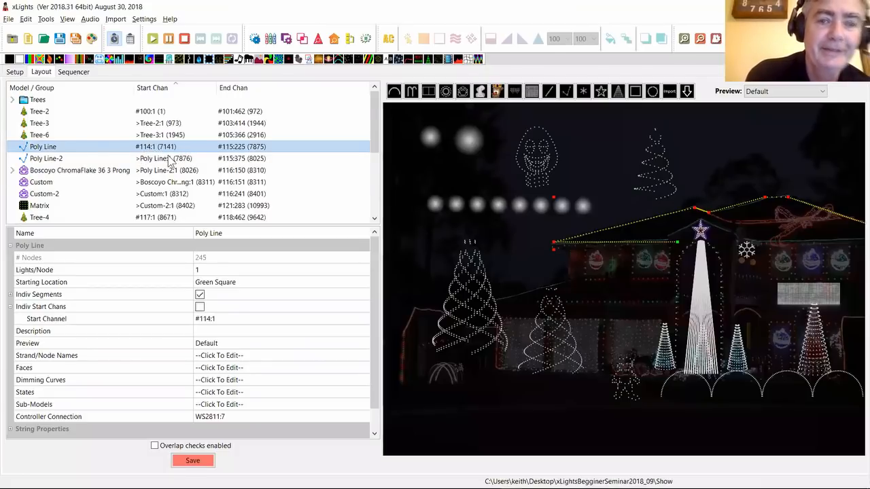
{"action": "left_click", "coordinate": [156, 89]}
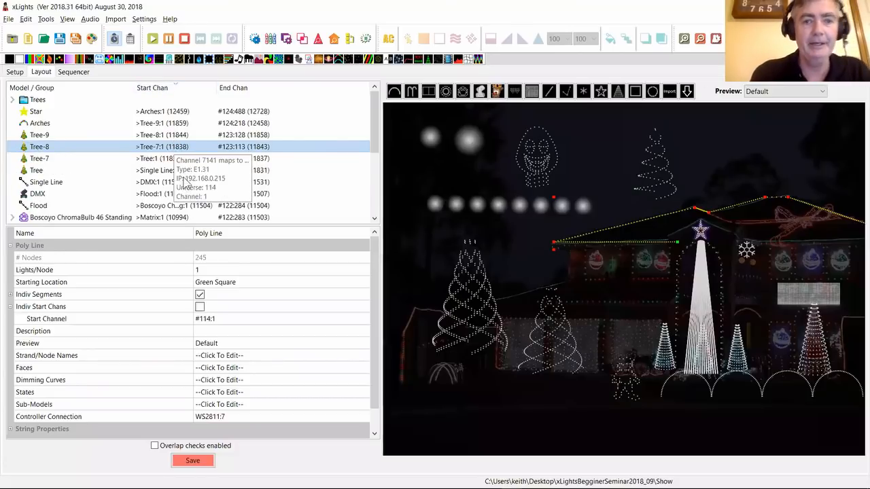
{"action": "left_click", "coordinate": [161, 89]}
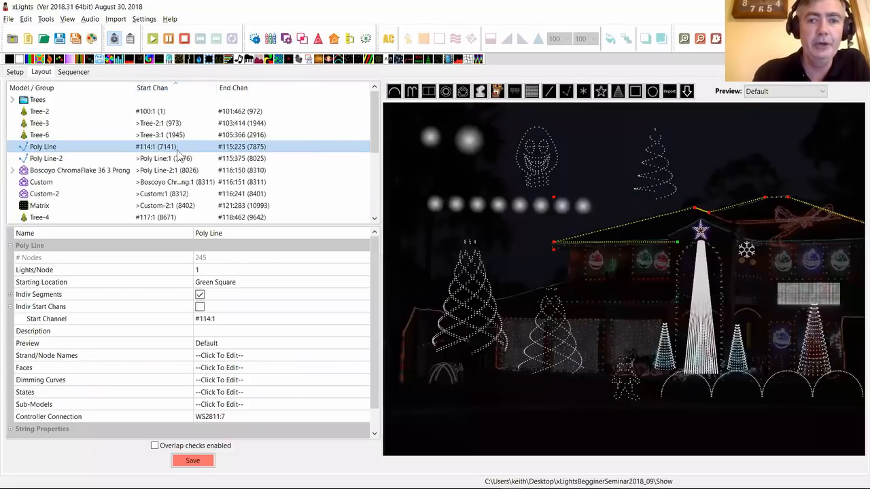
{"action": "left_click", "coordinate": [156, 114]}
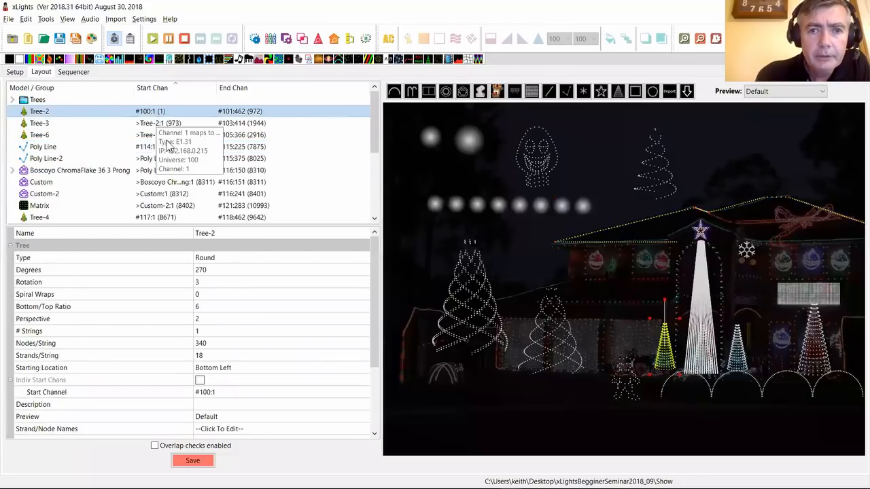
{"action": "key", "text": "Down"}
{"action": "left_click", "coordinate": [145, 136]}
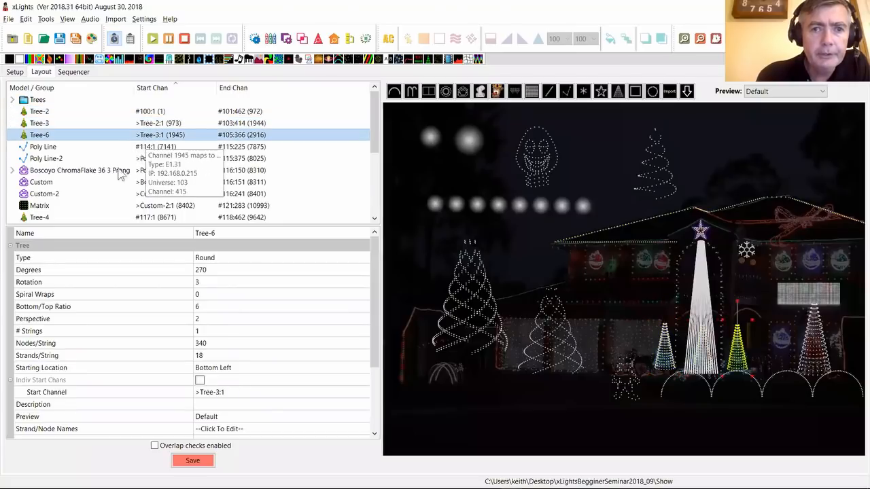
{"action": "left_click", "coordinate": [145, 219]}
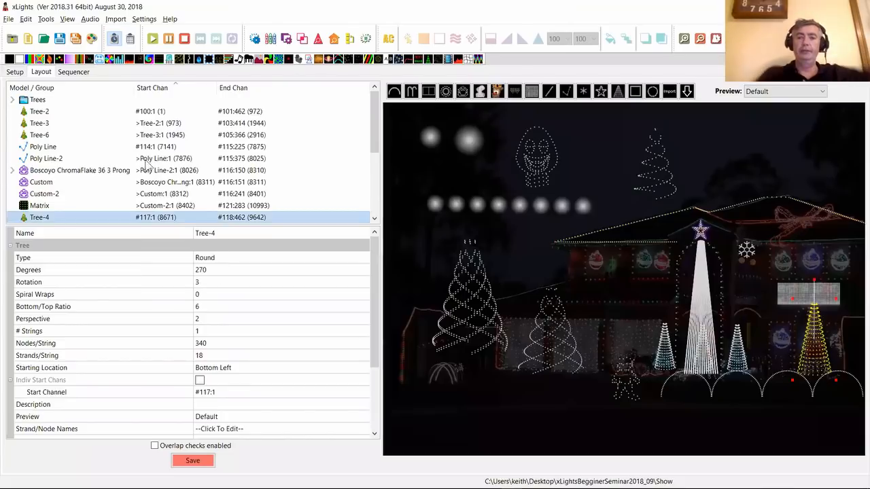
- Check the full channel mapping of the E131 and NULL outputs in the network setup, widening the mapping column
{"action": "left_click", "coordinate": [14, 73]}
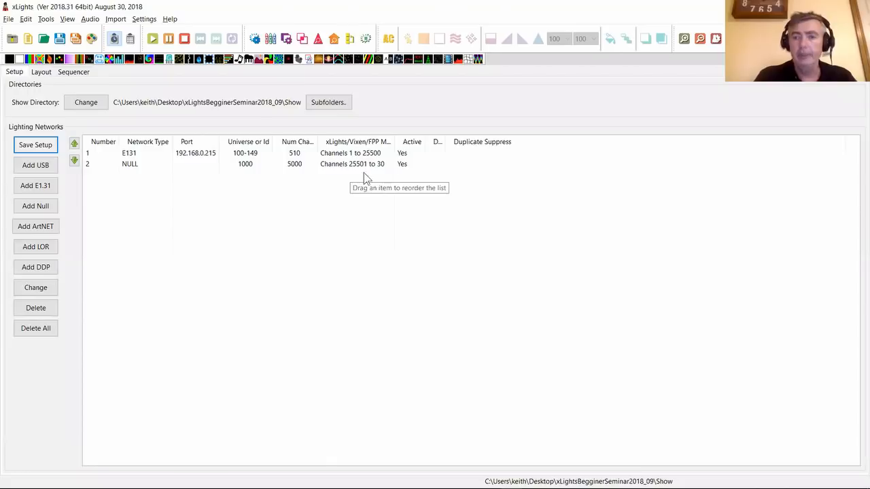
{"action": "left_click_drag", "start_coordinate": [391, 141], "coordinate": [408, 155]}
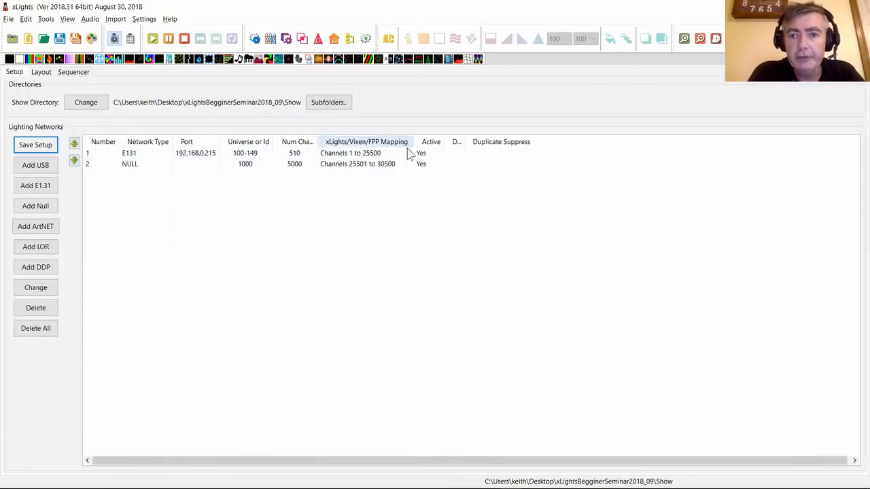
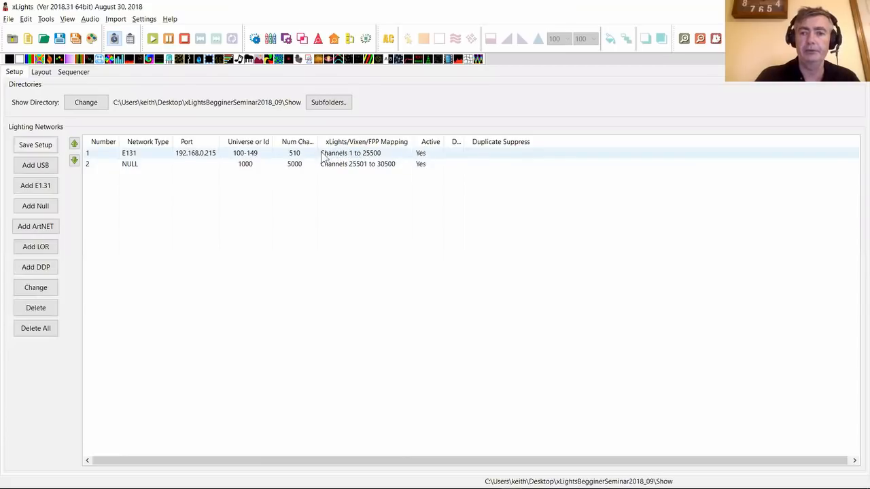
- Return to the layout and delete the Boscoyo ChromaBulb 46 Standing, the row of eight bulbs and the two large spiral trees beside the house
{"action": "left_click", "coordinate": [45, 73]}
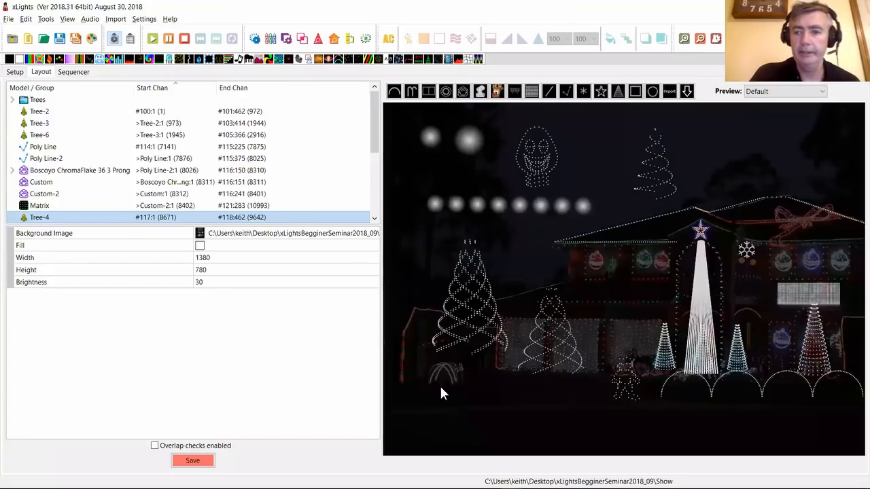
{"action": "left_click_drag", "start_coordinate": [459, 406], "coordinate": [597, 158]}
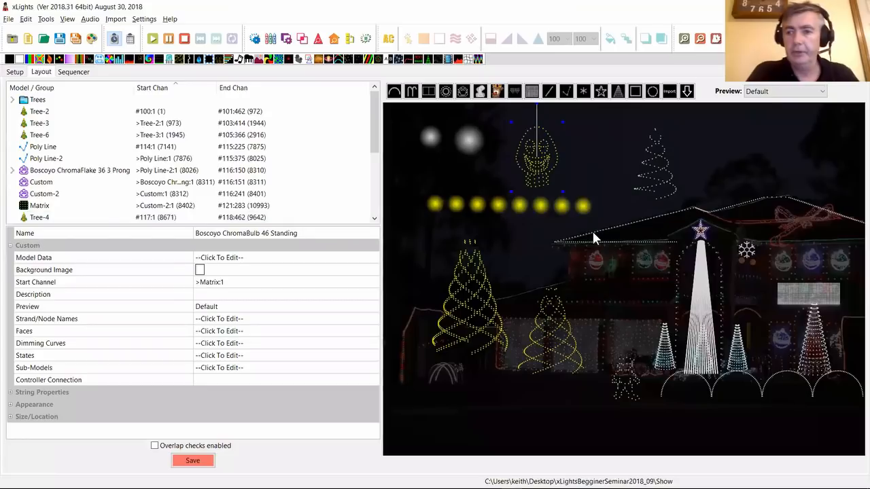
{"action": "key", "text": "Delete"}
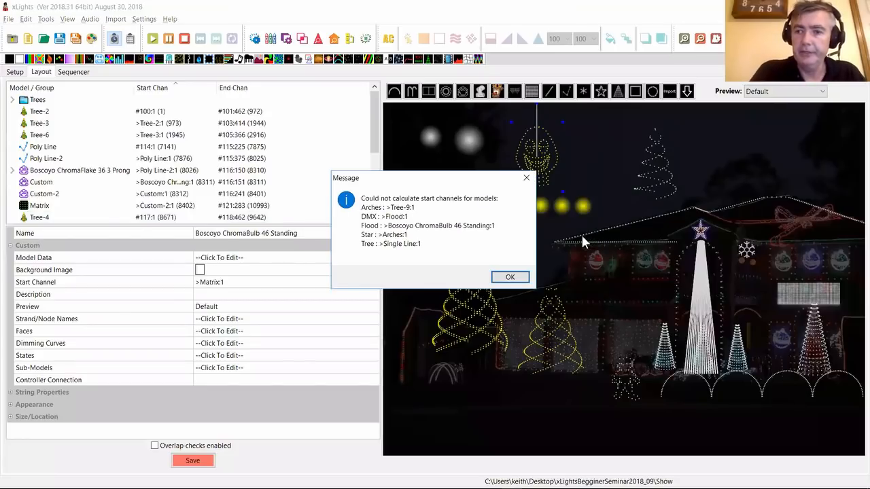
{"action": "left_click", "coordinate": [509, 277]}
- Delete the spiral tree above the roof, the Flood model and the DMX flood light from the layout
{"action": "left_click_drag", "start_coordinate": [644, 143], "coordinate": [702, 120]}
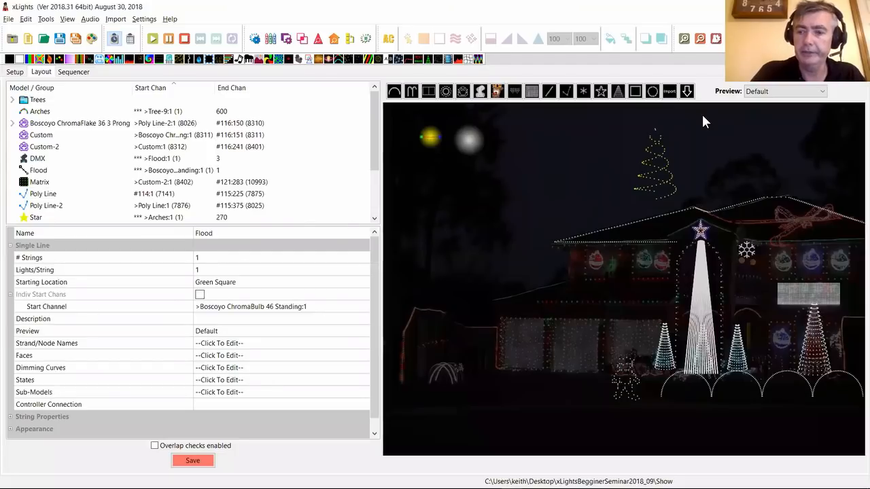
{"action": "key", "text": "Delete"}
{"action": "left_click", "coordinate": [509, 268]}
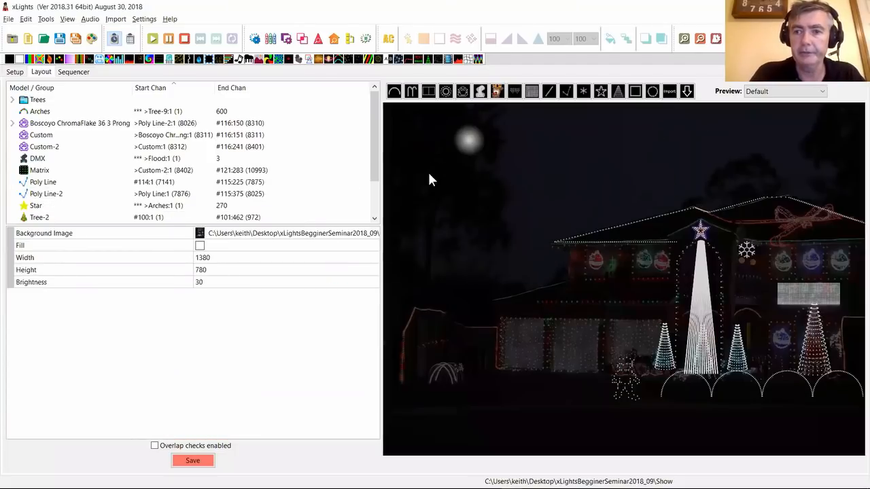
{"action": "left_click", "coordinate": [483, 141]}
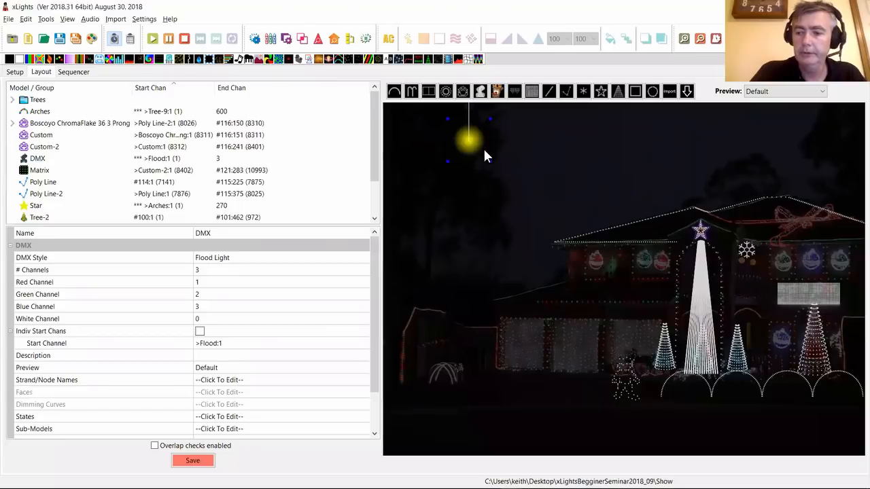
{"action": "key", "text": "Delete"}
{"action": "left_click", "coordinate": [522, 254]}
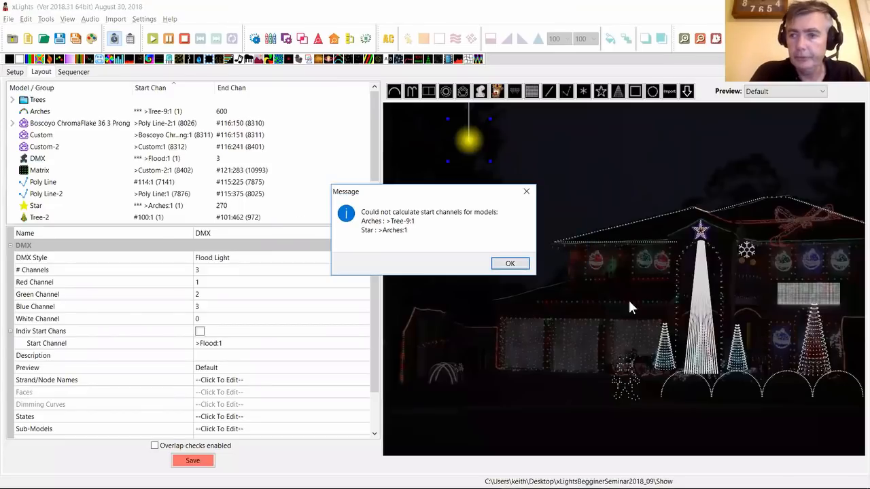
{"action": "left_click", "coordinate": [514, 264]}
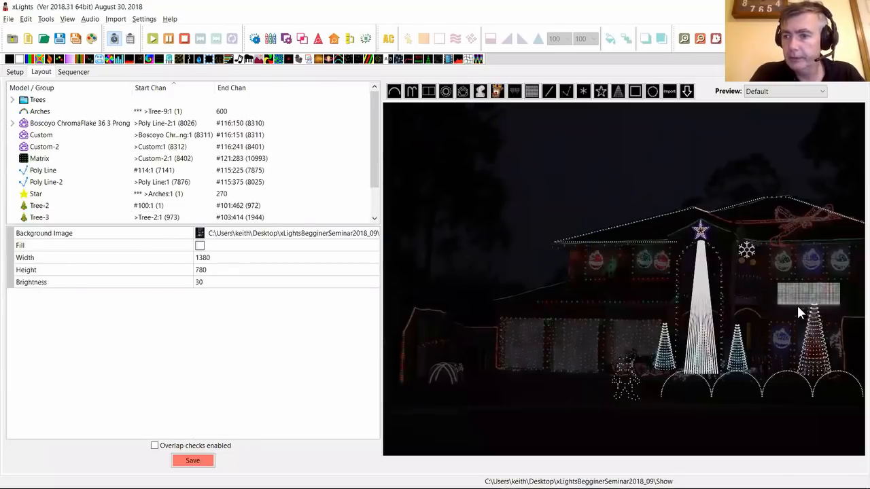
{"action": "left_click", "coordinate": [733, 394]}
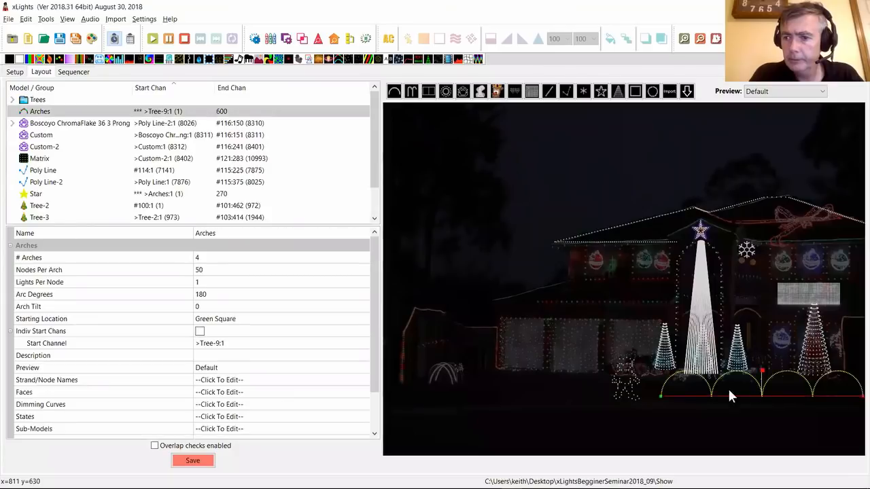
{"action": "left_click", "coordinate": [633, 388], "text": "ctrl"}
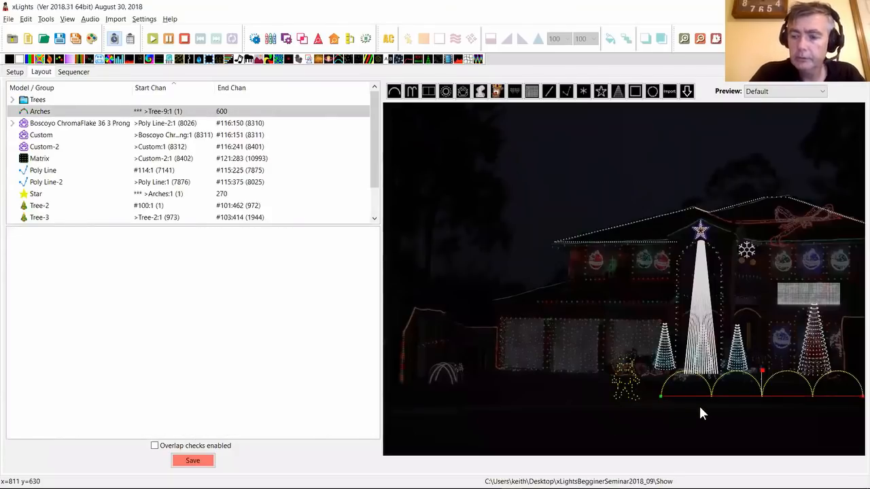
{"action": "right_click", "coordinate": [665, 392]}
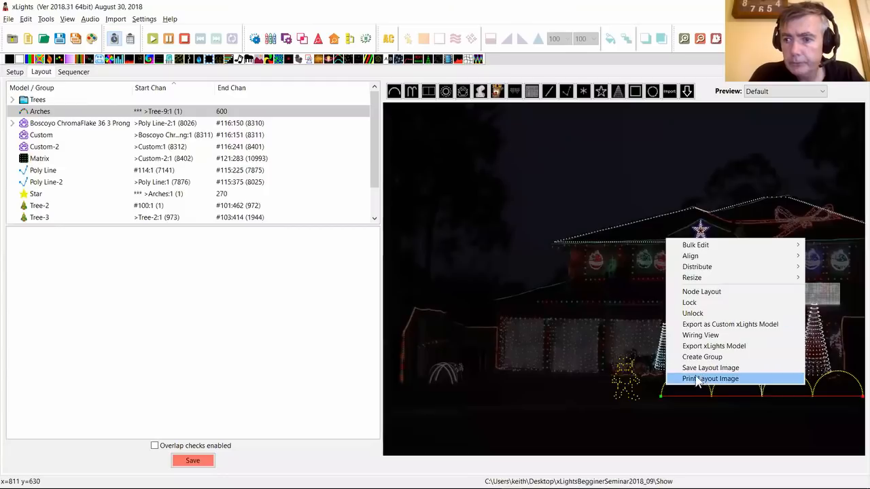
{"action": "left_click", "coordinate": [633, 376]}
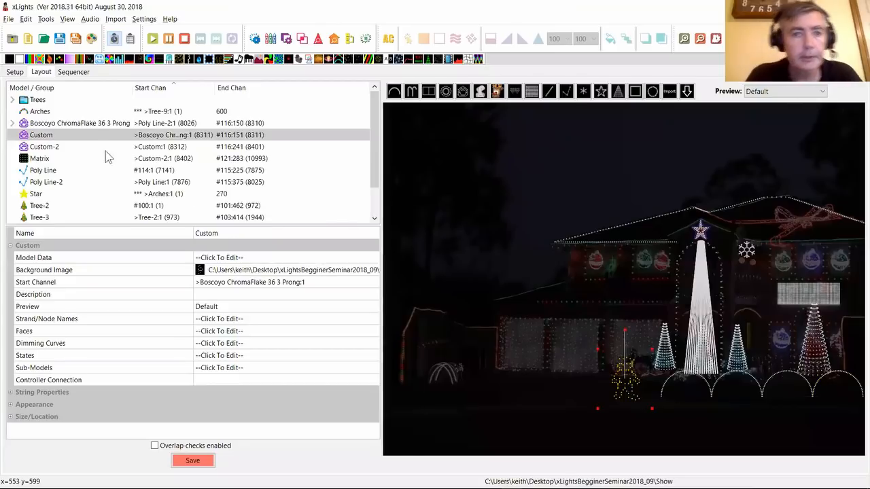
{"action": "right_click", "coordinate": [81, 133]}
{"action": "left_click", "coordinate": [77, 149]}
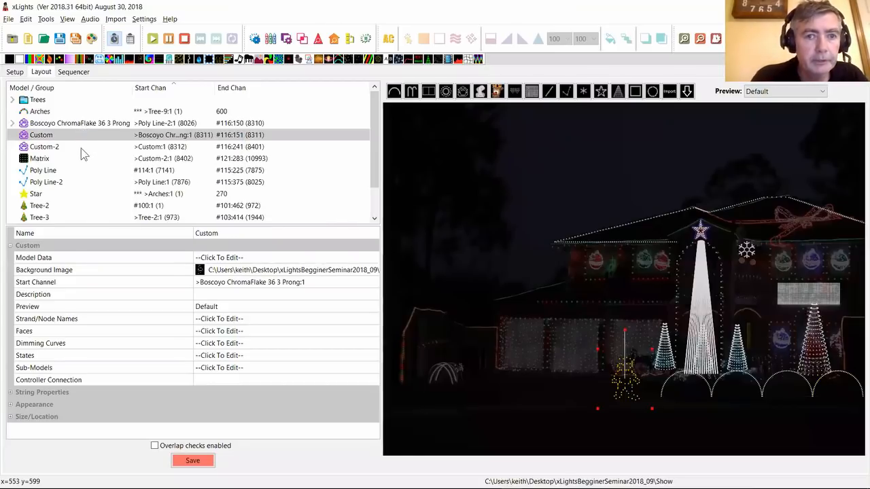
{"action": "left_click", "coordinate": [63, 150]}
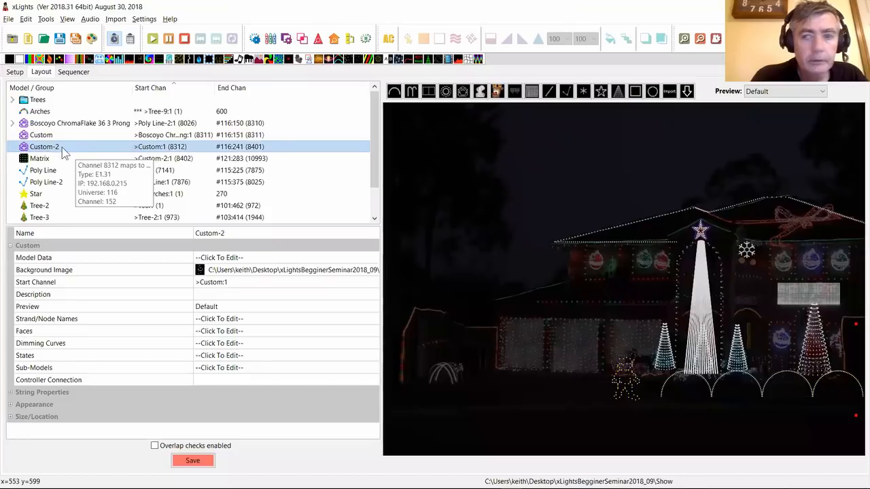
- Delete the Custom model standing on the lawn beside the arches and dismiss the start channel message
{"action": "left_click", "coordinate": [632, 381]}
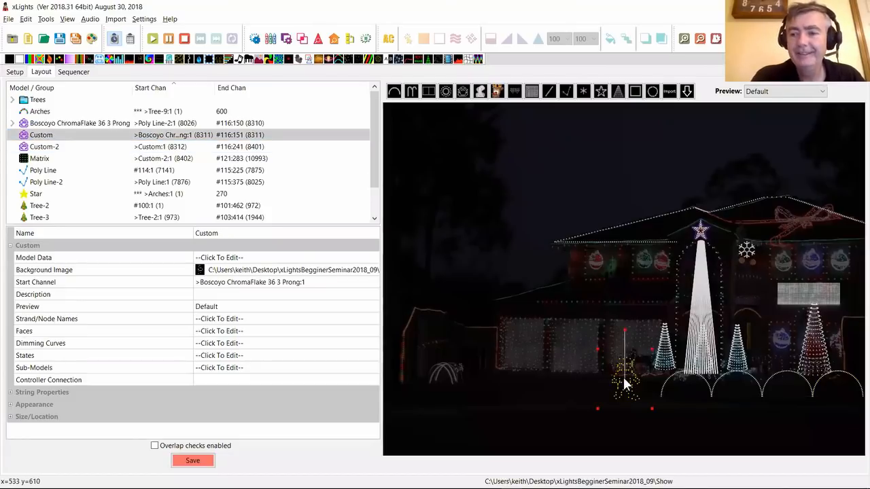
{"action": "right_click", "coordinate": [625, 384]}
{"action": "left_click", "coordinate": [638, 402]}
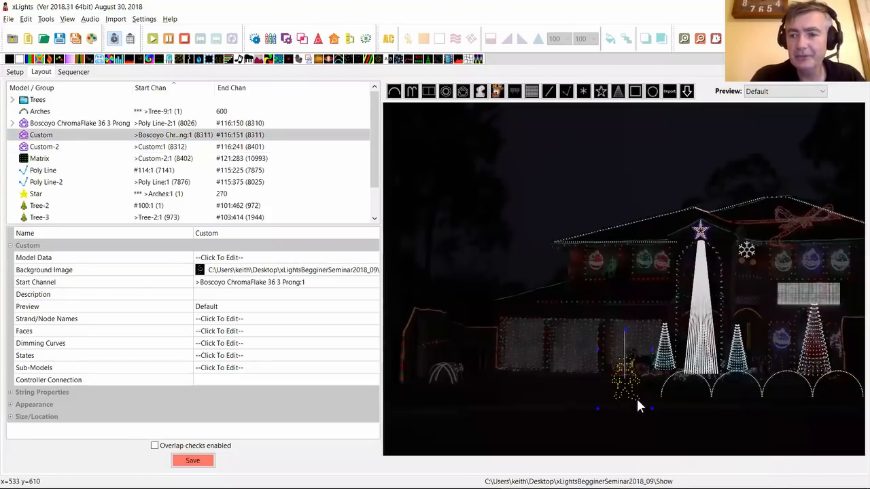
{"action": "key", "text": "Delete"}
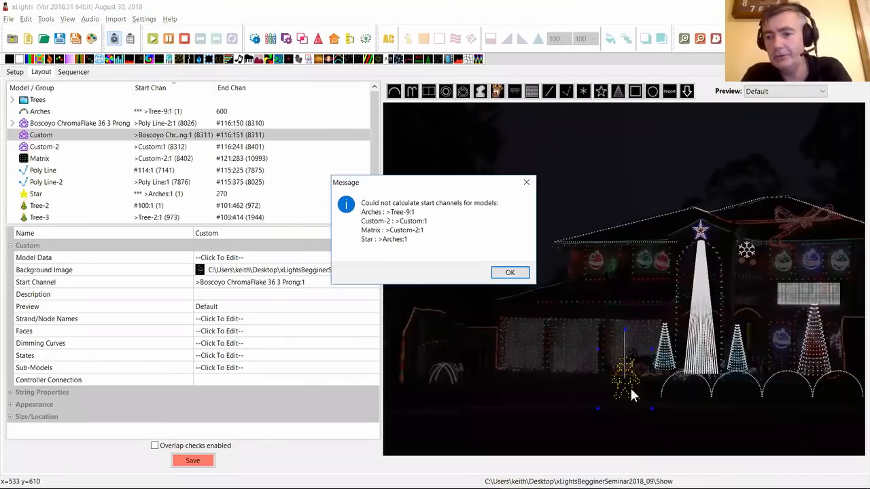
{"action": "left_click", "coordinate": [509, 272]}
- Delete the Arches model in front of the house and dismiss the start channel message
{"action": "right_click", "coordinate": [665, 392]}
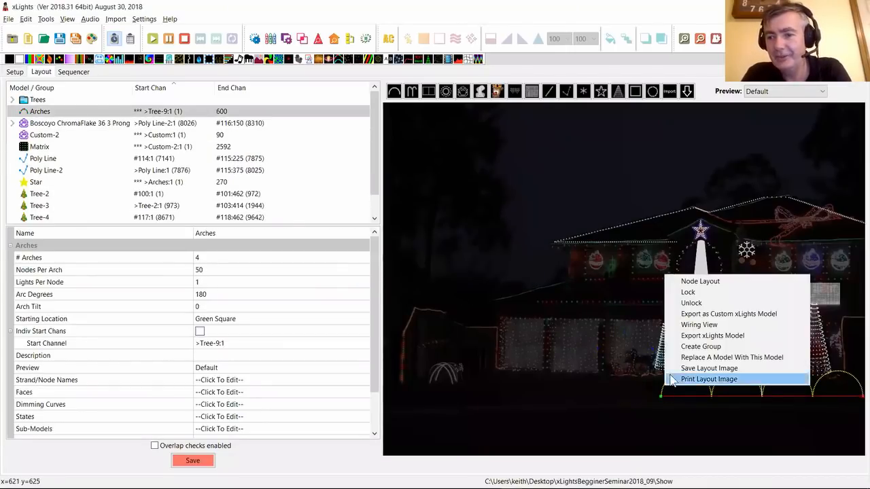
{"action": "left_click", "coordinate": [693, 297]}
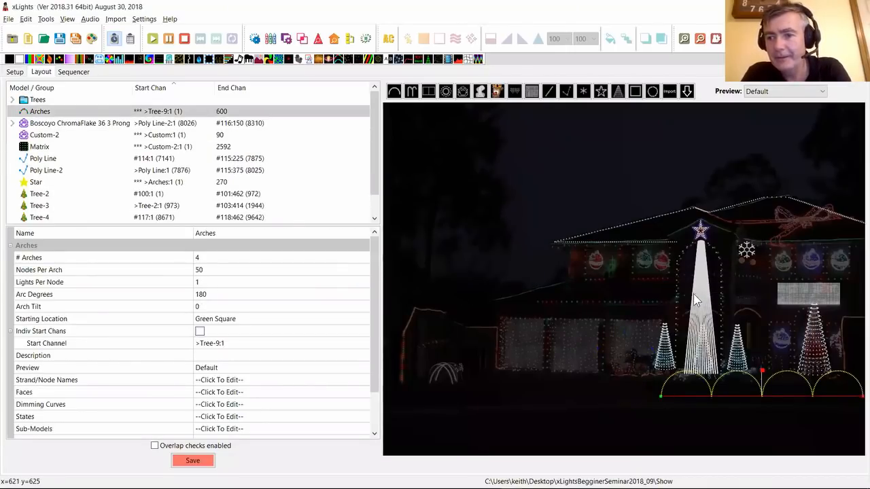
{"action": "right_click", "coordinate": [672, 384]}
{"action": "left_click", "coordinate": [679, 406]}
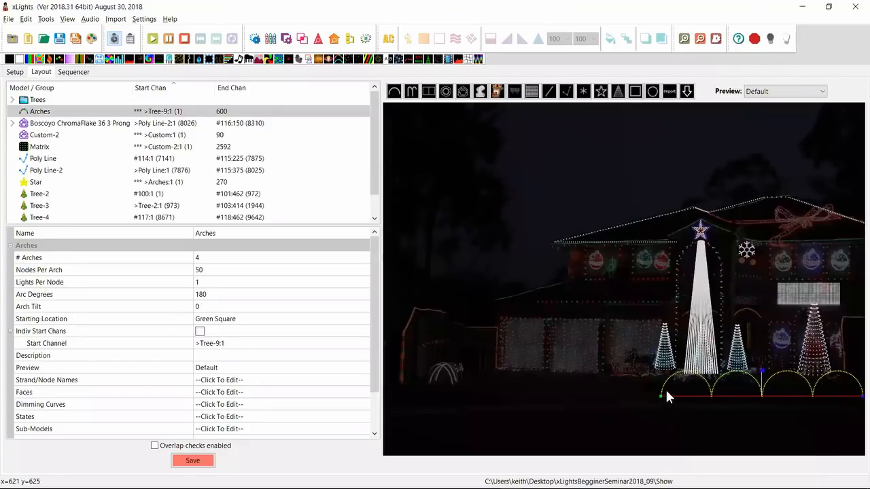
{"action": "key", "text": "Delete"}
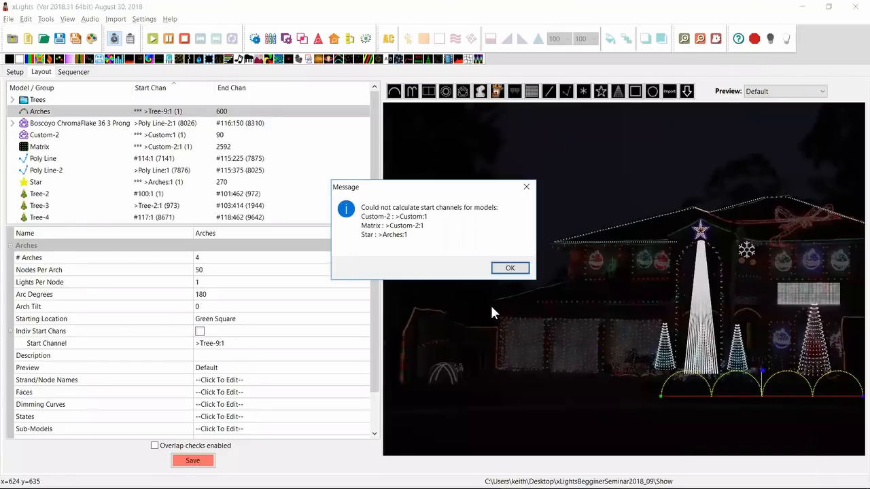
{"action": "left_click", "coordinate": [508, 269]}
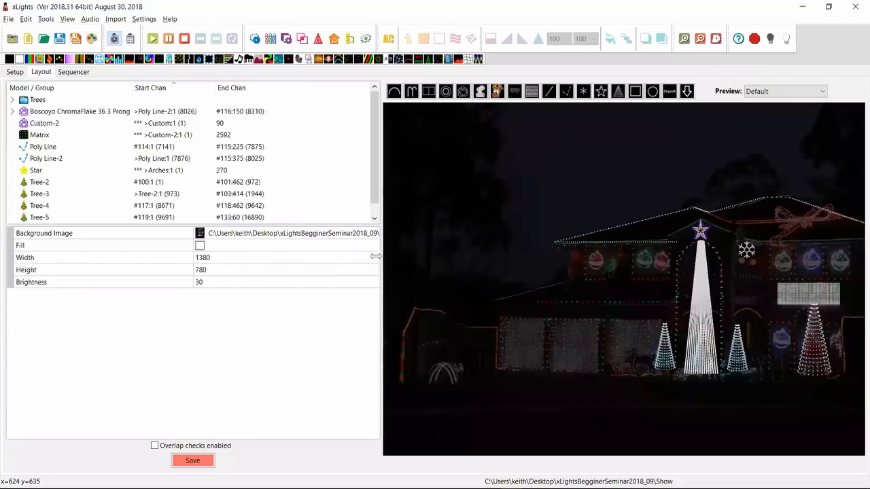
- Delete the Custom-2 model standing beside the house, dismiss the start channel message and save the layout
{"action": "left_click_drag", "start_coordinate": [223, 253], "coordinate": [222, 253]}
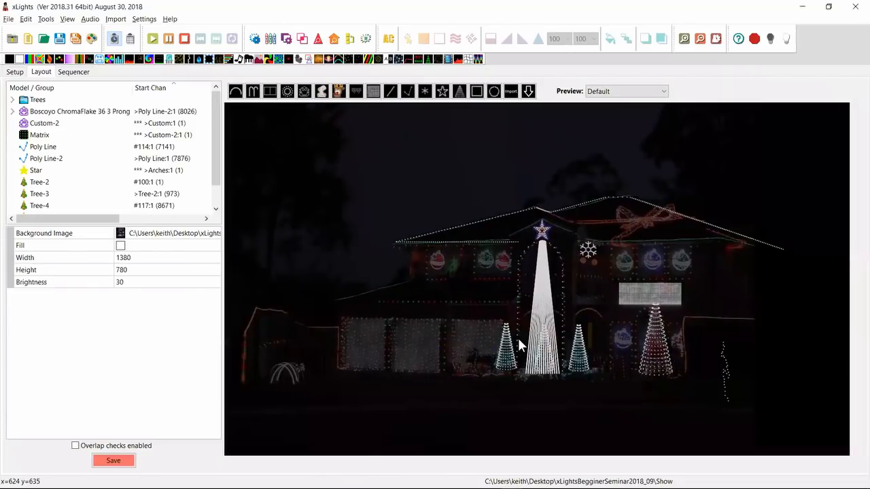
{"action": "left_click", "coordinate": [720, 367]}
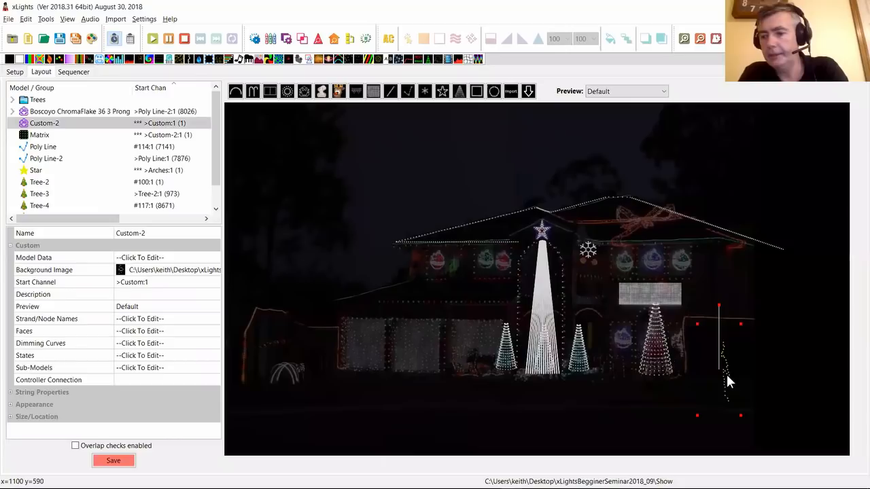
{"action": "right_click", "coordinate": [724, 374]}
{"action": "left_click", "coordinate": [744, 401]}
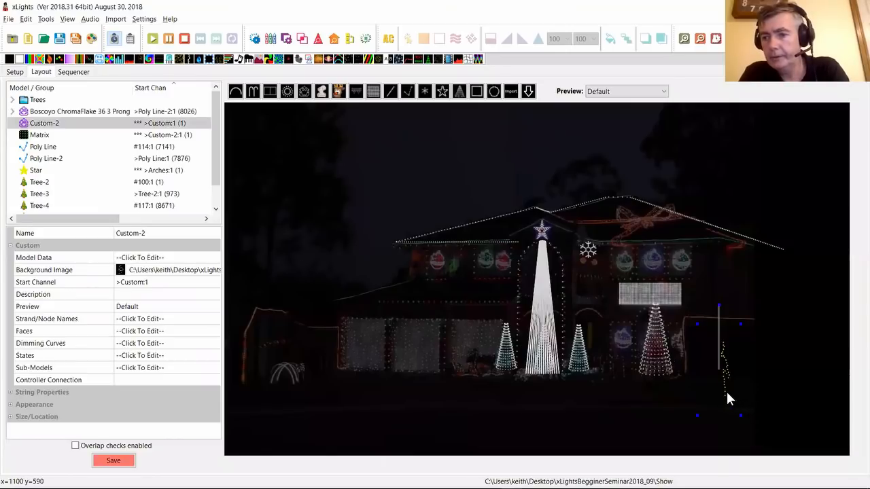
{"action": "key", "text": "Delete"}
{"action": "left_click", "coordinate": [508, 263]}
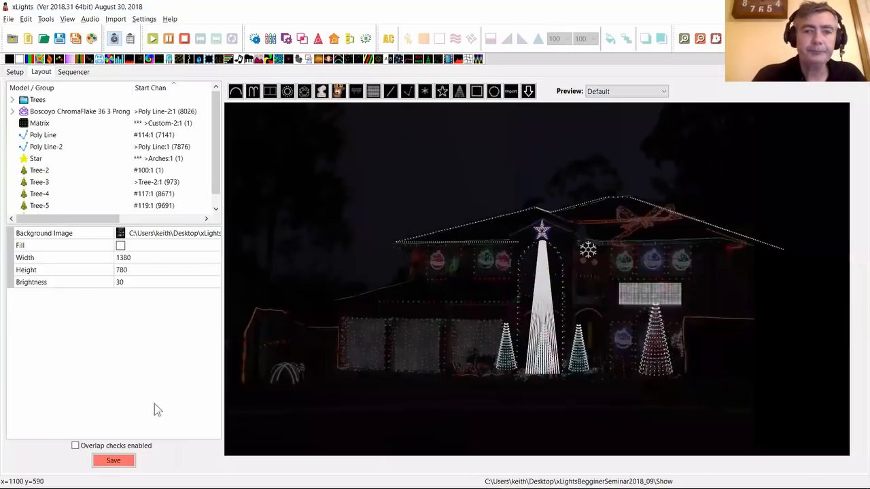
{"action": "left_click", "coordinate": [110, 459]}
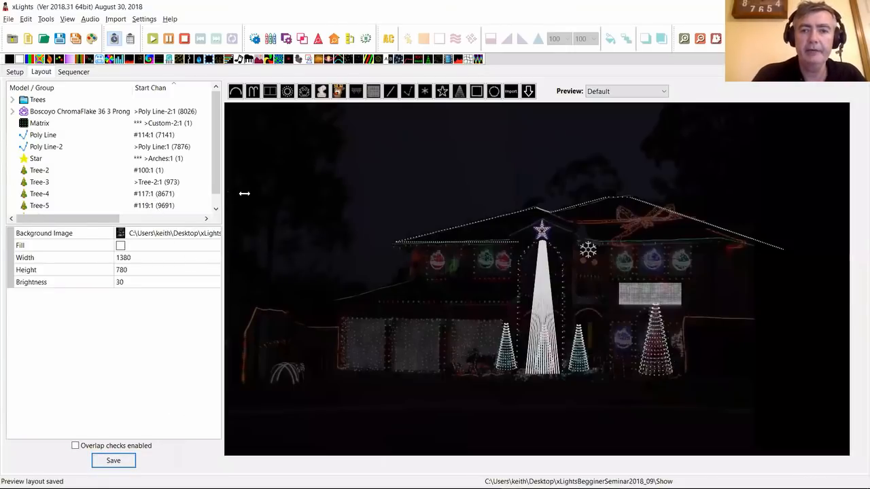
{"action": "left_click_drag", "start_coordinate": [244, 193], "coordinate": [248, 227]}
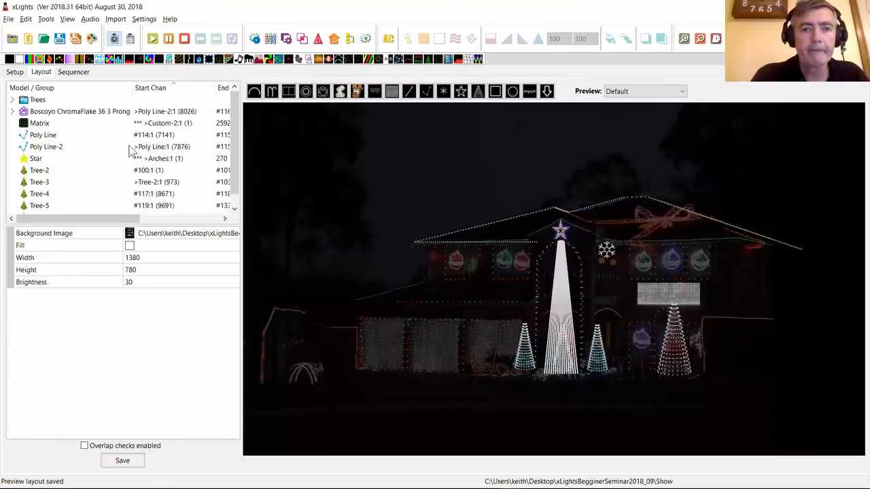
- Check the lighting networks in the setup, then add a Candy Canes model in front of the house's lower windows
{"action": "left_click", "coordinate": [15, 72]}
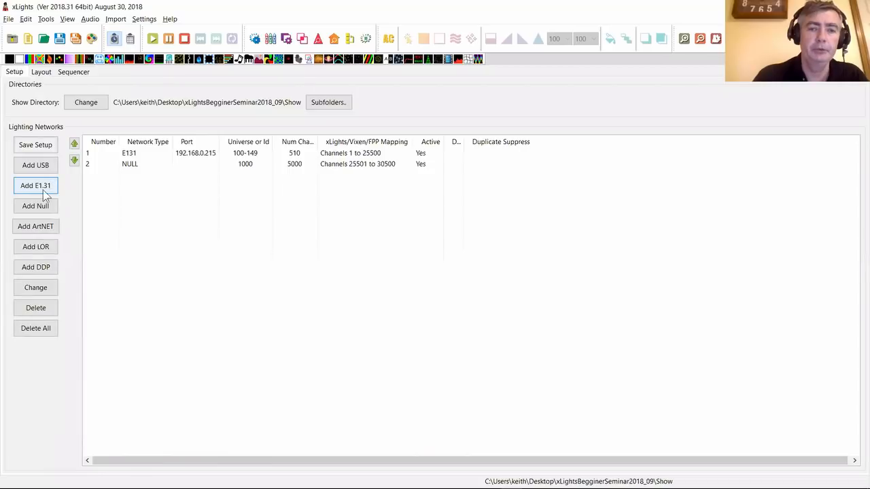
{"action": "left_click", "coordinate": [41, 72]}
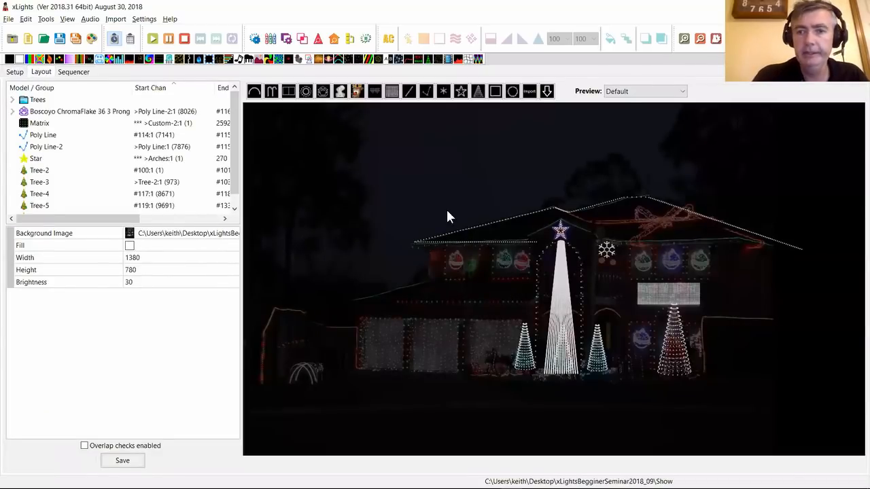
{"action": "left_click", "coordinate": [271, 91]}
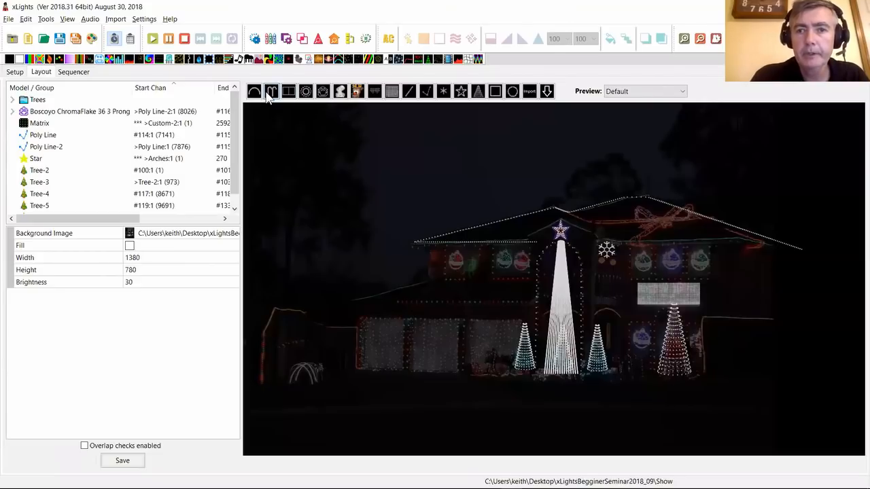
{"action": "left_click_drag", "start_coordinate": [440, 341], "coordinate": [479, 344]}
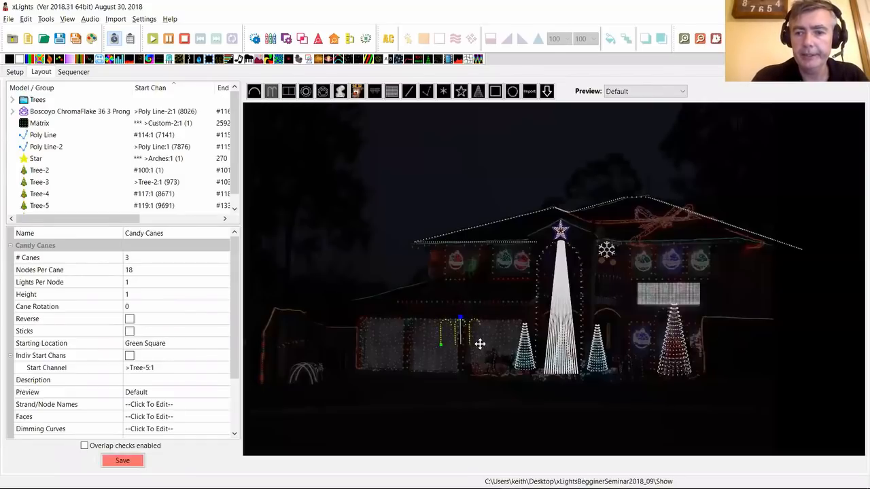
- Set the candy canes' string type to Single Color Intensity and save the layout
{"action": "left_click", "coordinate": [234, 411]}
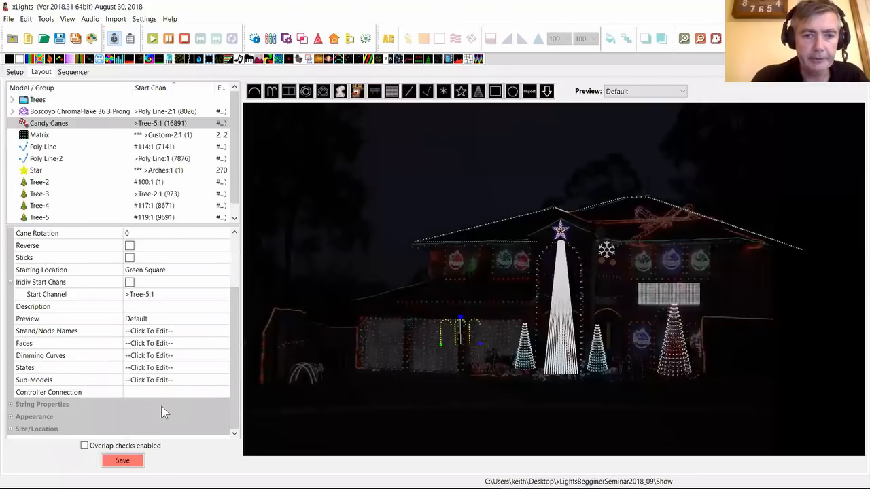
{"action": "left_click", "coordinate": [10, 404]}
{"action": "left_click", "coordinate": [190, 419]}
{"action": "left_click", "coordinate": [183, 421]}
{"action": "scroll", "coordinate": [179, 408], "scroll_direction": "down", "scroll_amount": 5}
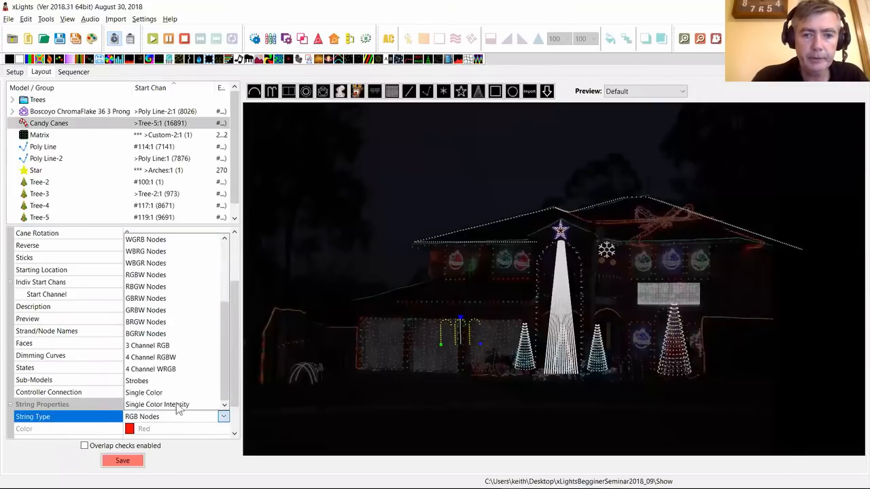
{"action": "left_click", "coordinate": [173, 405]}
{"action": "left_click", "coordinate": [123, 461]}
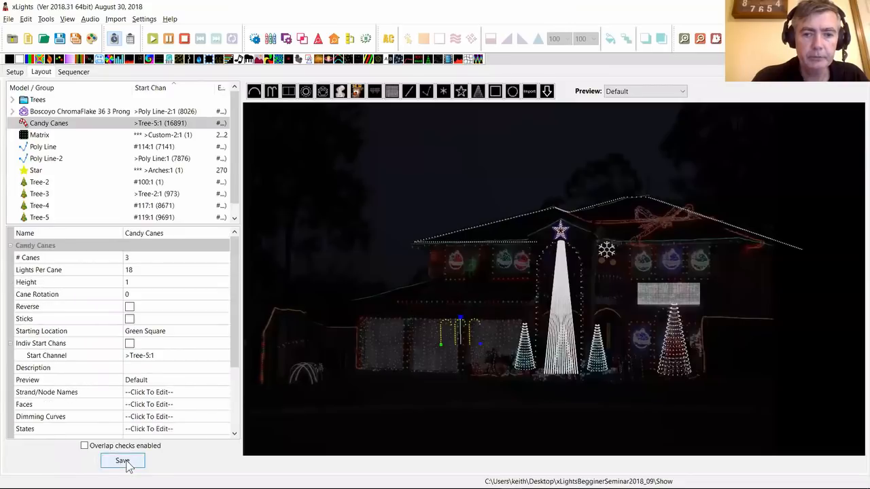
- Move the candy canes down onto the lawn, between the arches and the small tree
{"action": "left_click", "coordinate": [460, 338]}
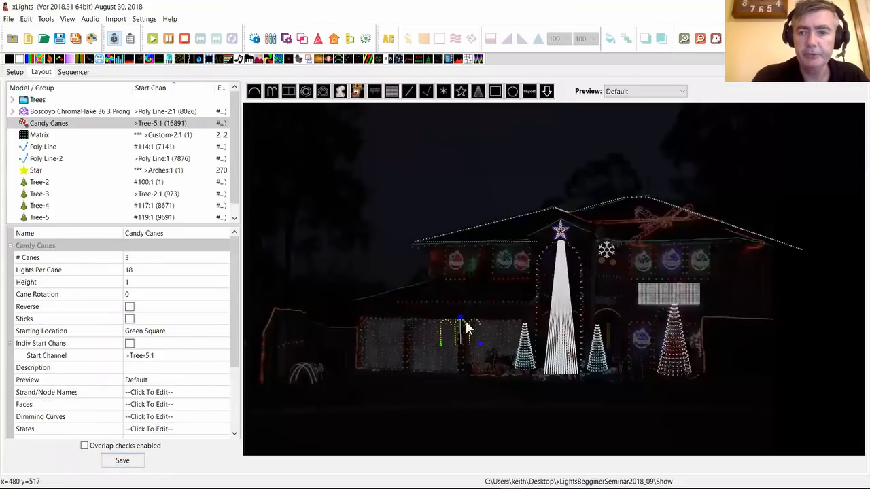
{"action": "left_click_drag", "start_coordinate": [460, 335], "coordinate": [446, 347]}
{"action": "left_click_drag", "start_coordinate": [409, 370], "coordinate": [410, 373]}
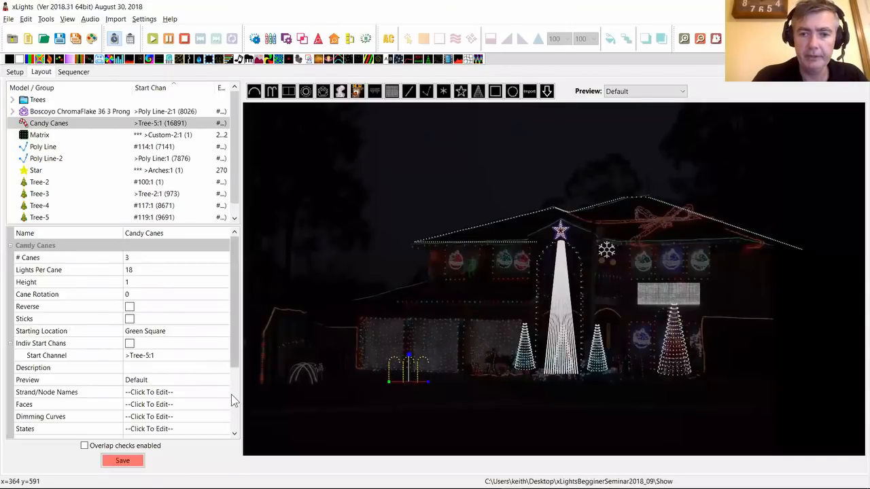
- Set the candy canes' controller connection to protocol DMX on port 2
{"action": "scroll", "coordinate": [204, 398], "scroll_direction": "down", "scroll_amount": 3}
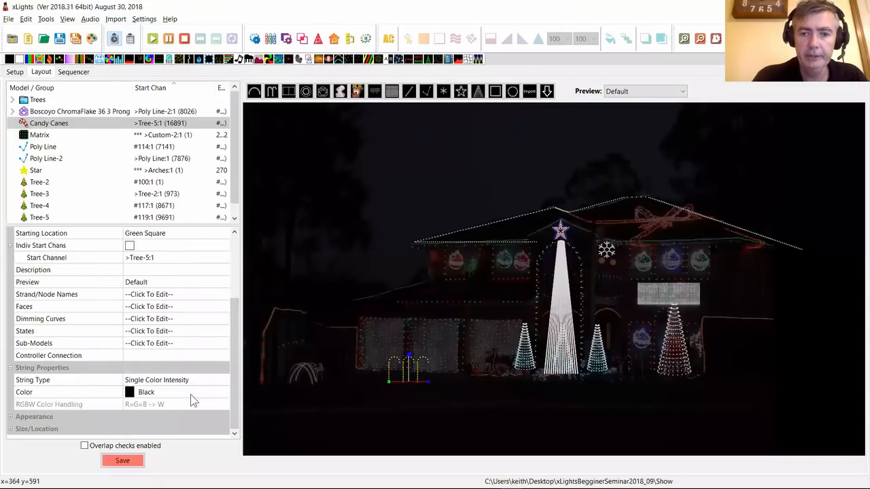
{"action": "left_click", "coordinate": [148, 357]}
{"action": "left_click", "coordinate": [224, 356]}
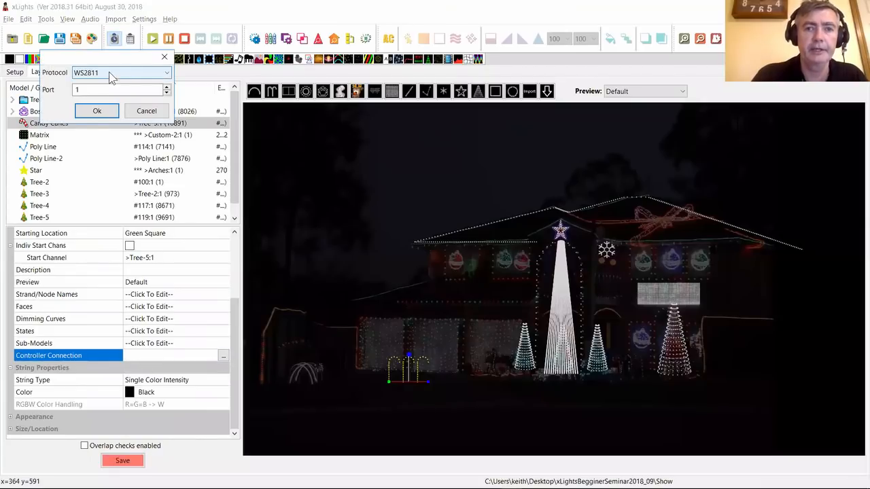
{"action": "left_click", "coordinate": [116, 73]}
{"action": "left_click", "coordinate": [85, 148]}
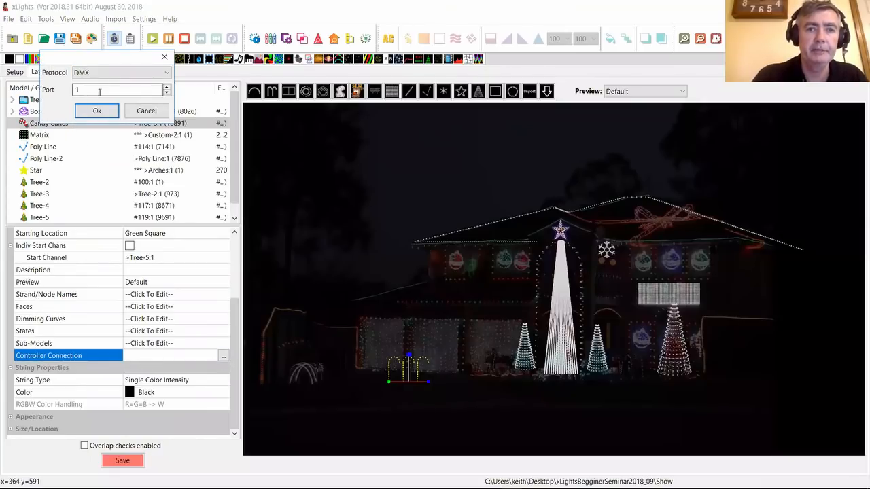
{"action": "double_click", "coordinate": [75, 89]}
{"action": "type", "text": "2"}
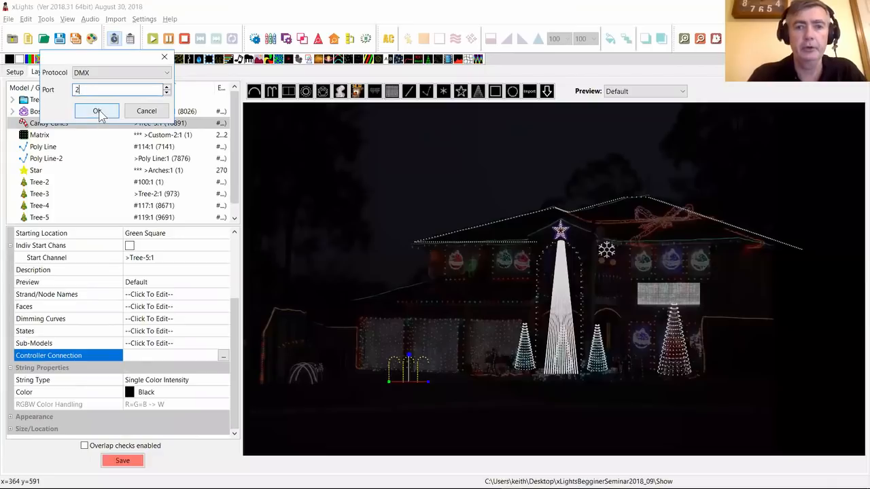
{"action": "left_click", "coordinate": [95, 111]}
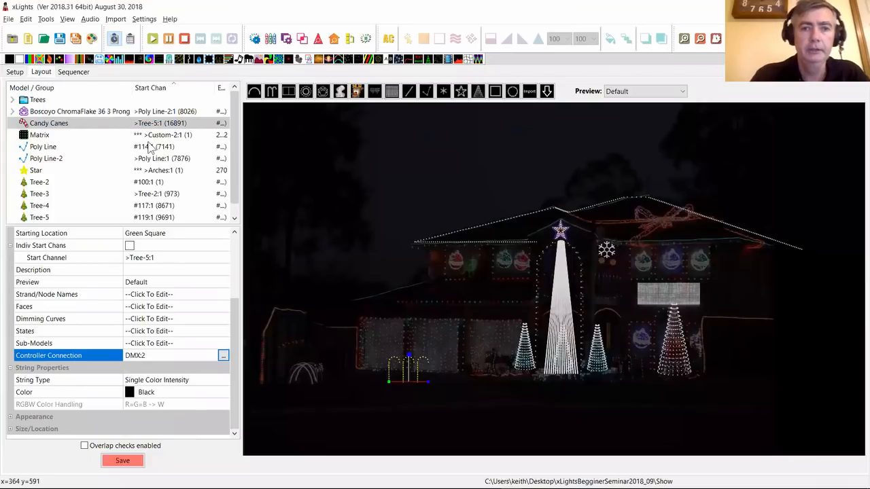
{"action": "left_click", "coordinate": [428, 403]}
{"action": "left_click", "coordinate": [408, 376]}
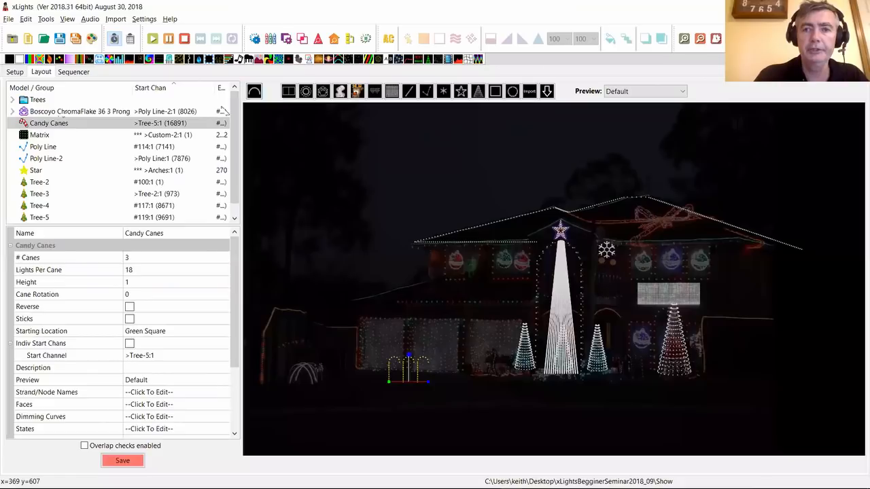
- Add a USB lighting network of type DMX with ID 2000, port COM1 and last channel 16
{"action": "left_click", "coordinate": [18, 72]}
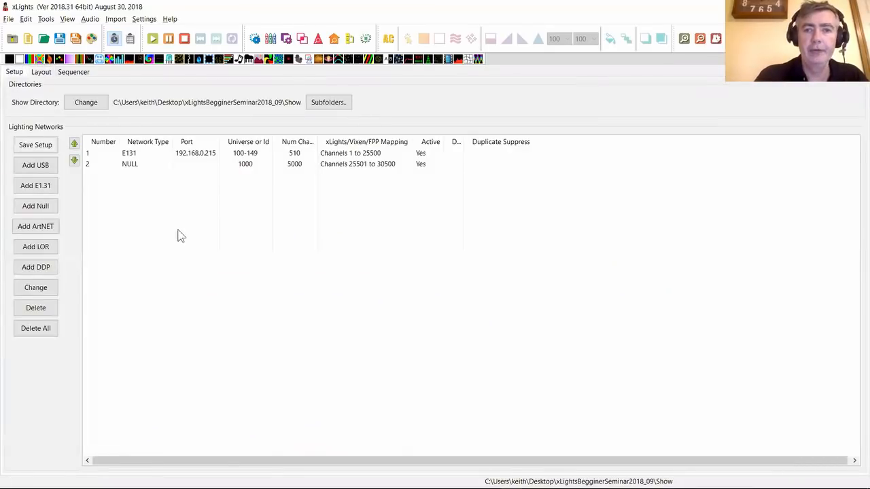
{"action": "left_click", "coordinate": [38, 167]}
{"action": "left_click", "coordinate": [68, 87]}
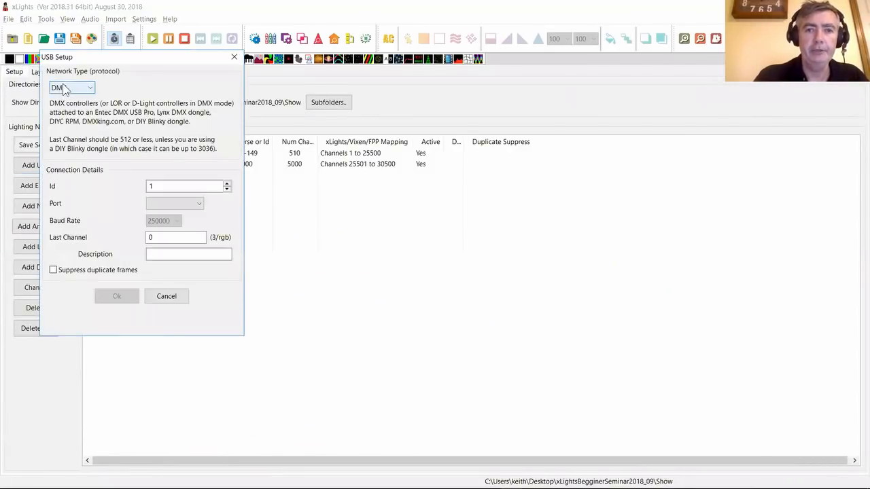
{"action": "left_click", "coordinate": [62, 96]}
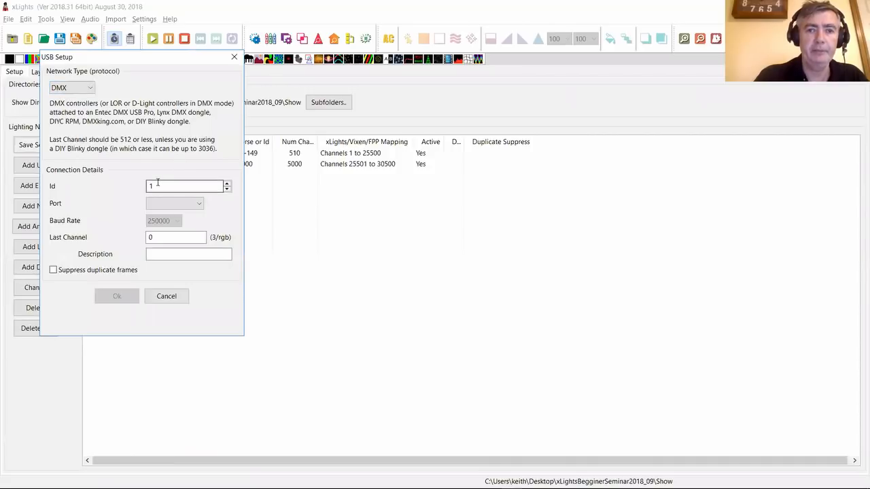
{"action": "key", "text": "BackSpace"}
{"action": "type", "text": "20000"}
{"action": "key", "text": "BackSpace"}
{"action": "left_click", "coordinate": [163, 205]}
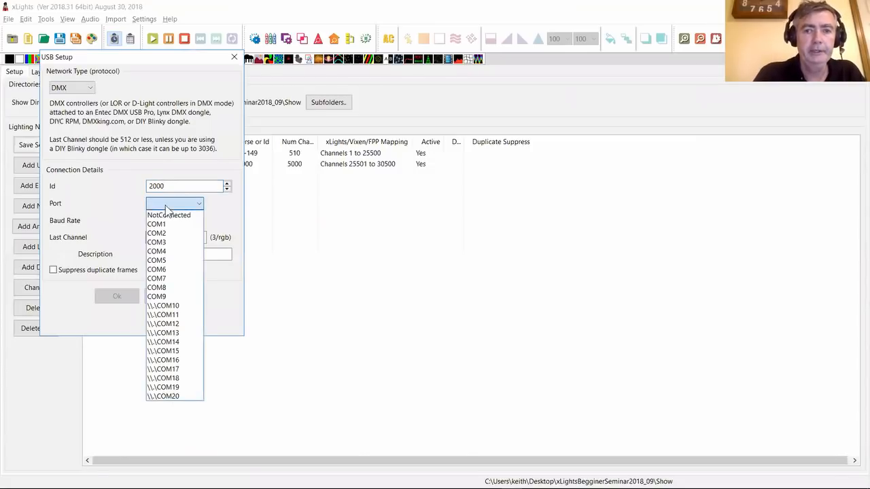
{"action": "left_click", "coordinate": [165, 227]}
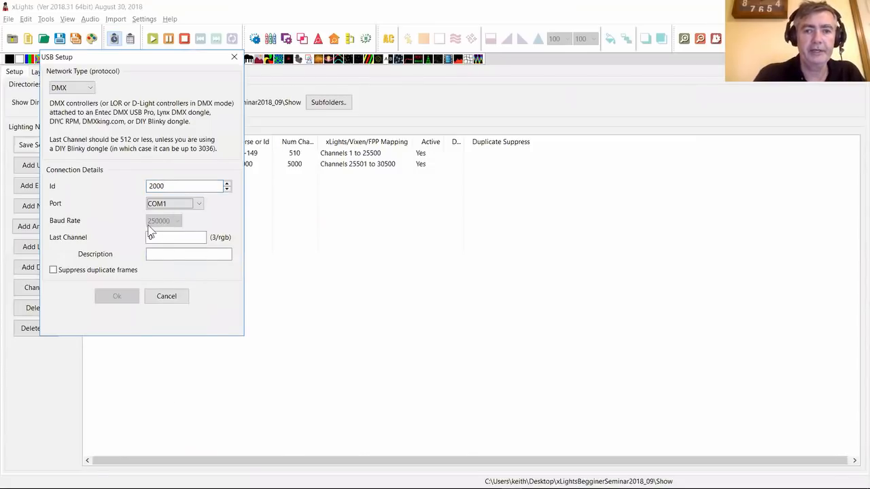
{"action": "key", "text": "Tab"}
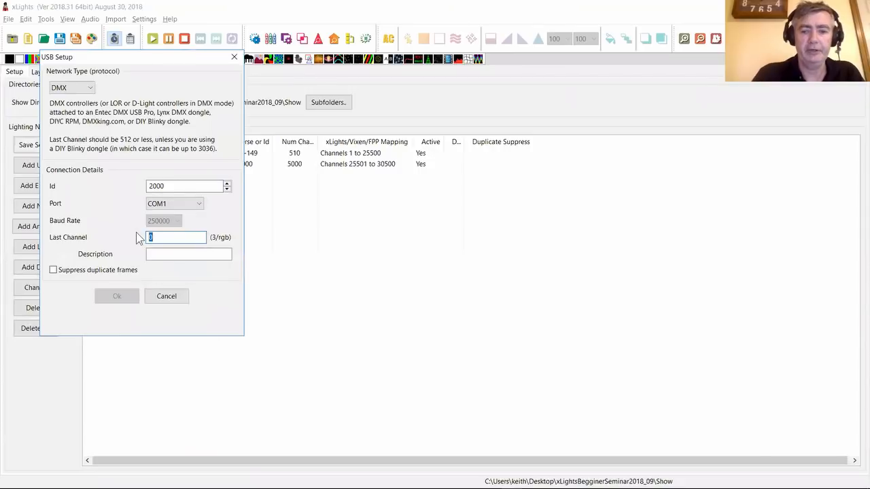
{"action": "type", "text": "16"}
{"action": "left_click", "coordinate": [116, 297]}
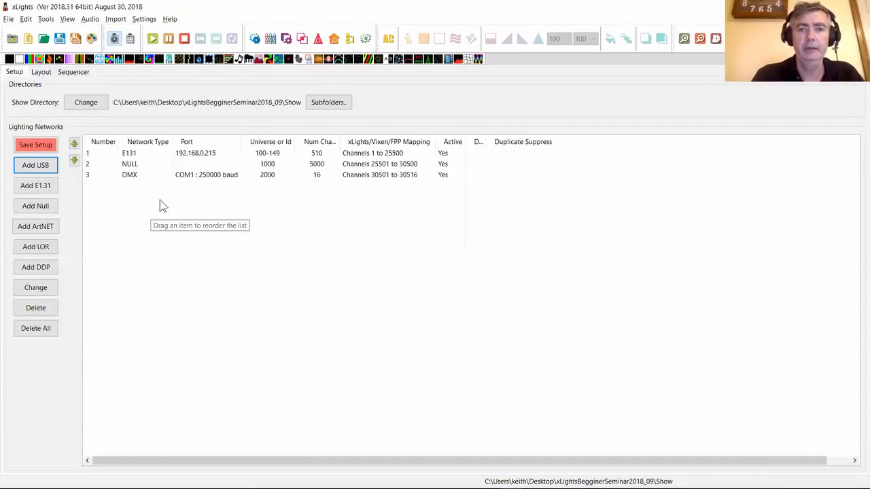
- Save the lighting network setup and return to the layout
{"action": "left_click", "coordinate": [216, 178]}
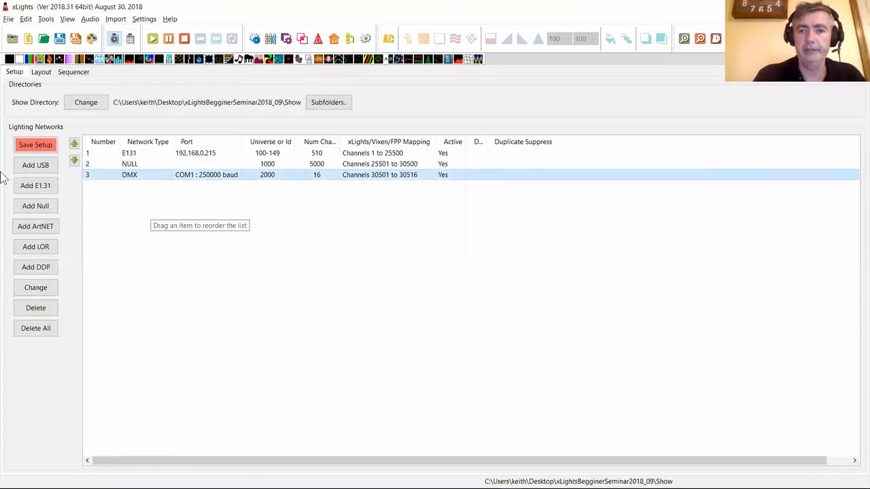
{"action": "left_click", "coordinate": [36, 145]}
{"action": "left_click", "coordinate": [40, 72]}
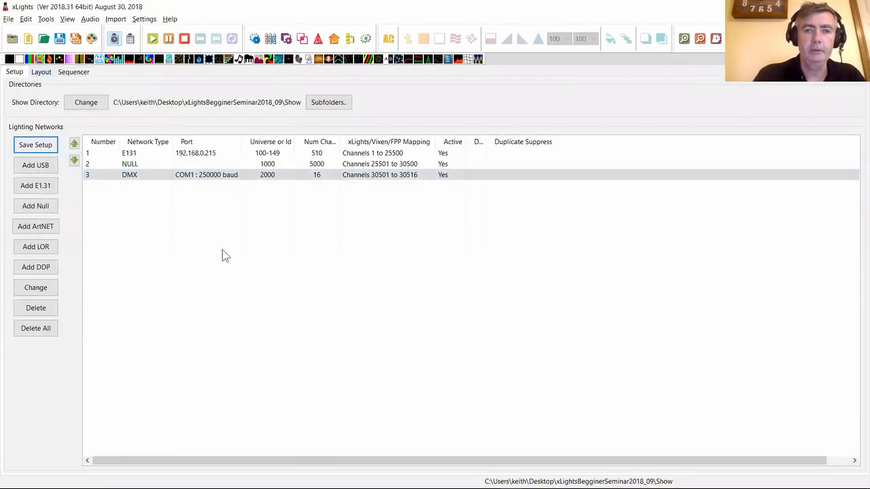
- Clear the controller connection of the candy canes
{"action": "left_click", "coordinate": [405, 374]}
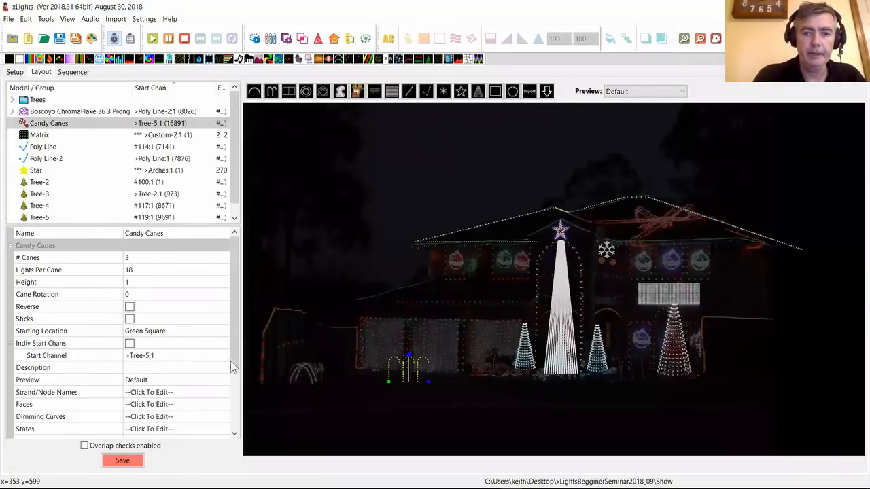
{"action": "left_click", "coordinate": [233, 388]}
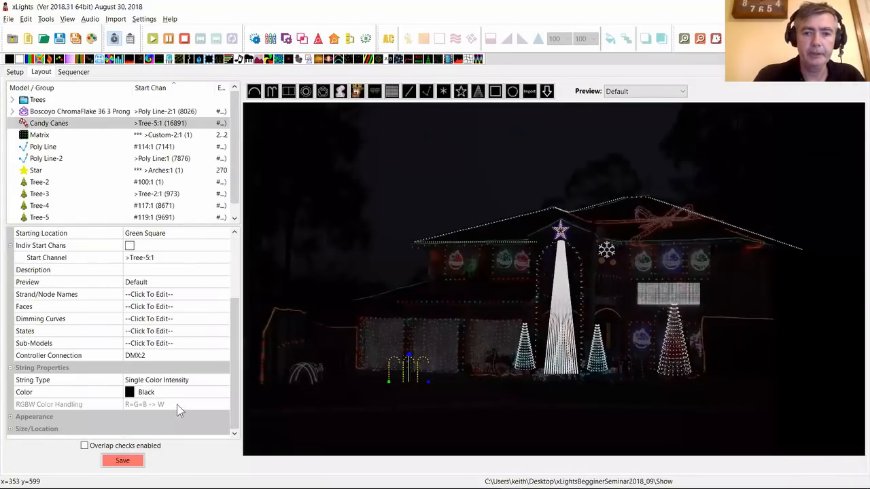
{"action": "left_click", "coordinate": [155, 355]}
{"action": "key", "text": "BackSpace"}
{"action": "key", "text": "Return"}
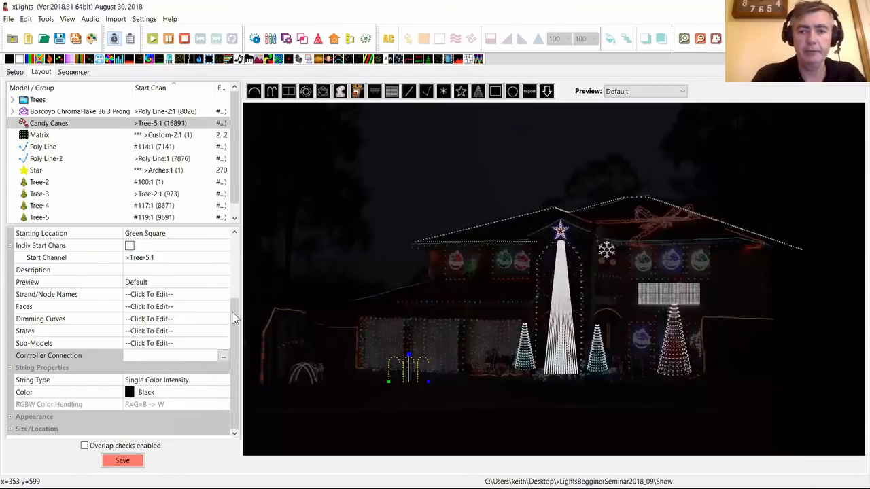
- Set the candy canes' start channel to channel 1 of universe 2000 on any IP address
{"action": "scroll", "coordinate": [234, 317], "scroll_direction": "up", "scroll_amount": 3}
{"action": "left_click", "coordinate": [167, 357]}
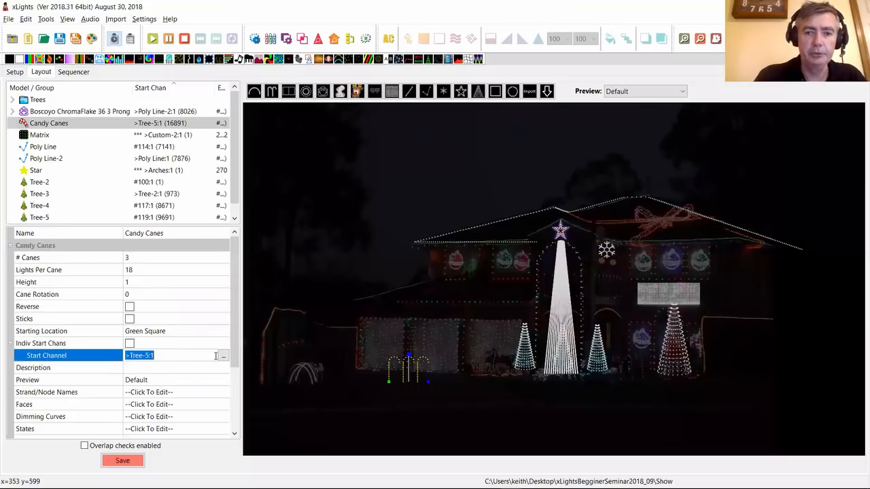
{"action": "left_click", "coordinate": [223, 355]}
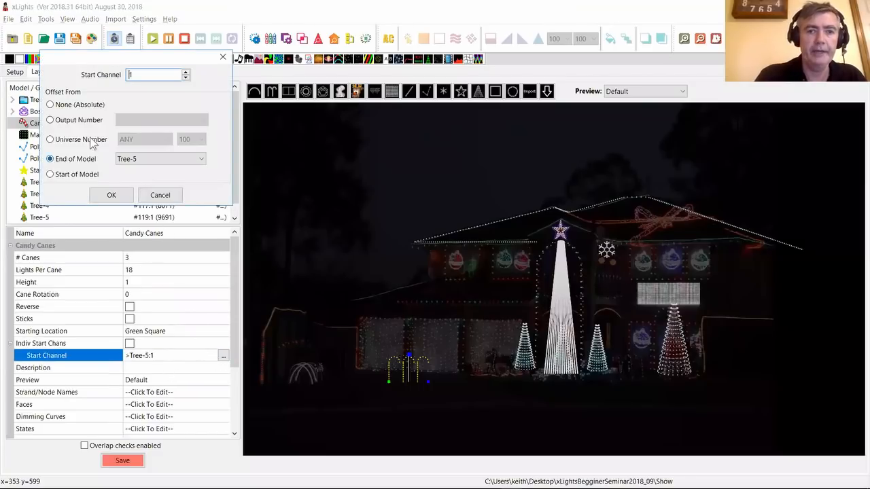
{"action": "left_click", "coordinate": [53, 139]}
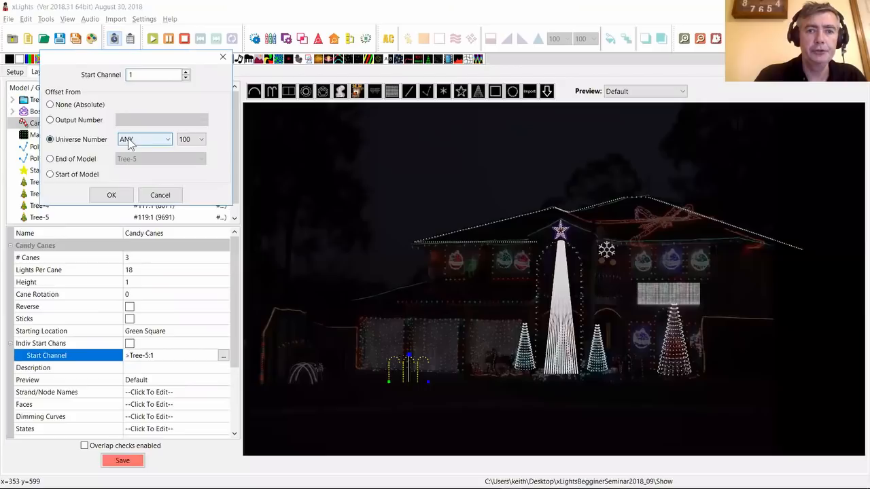
{"action": "left_click", "coordinate": [127, 141]}
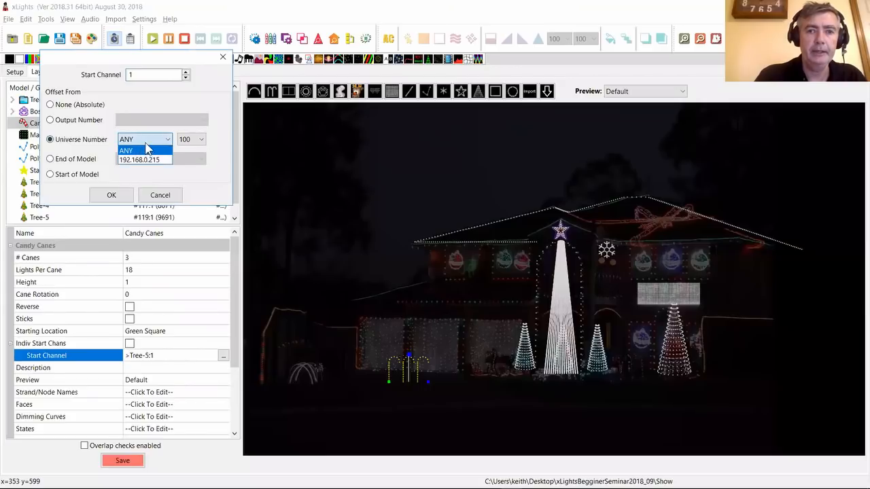
{"action": "left_click", "coordinate": [187, 143]}
{"action": "left_click", "coordinate": [202, 317]}
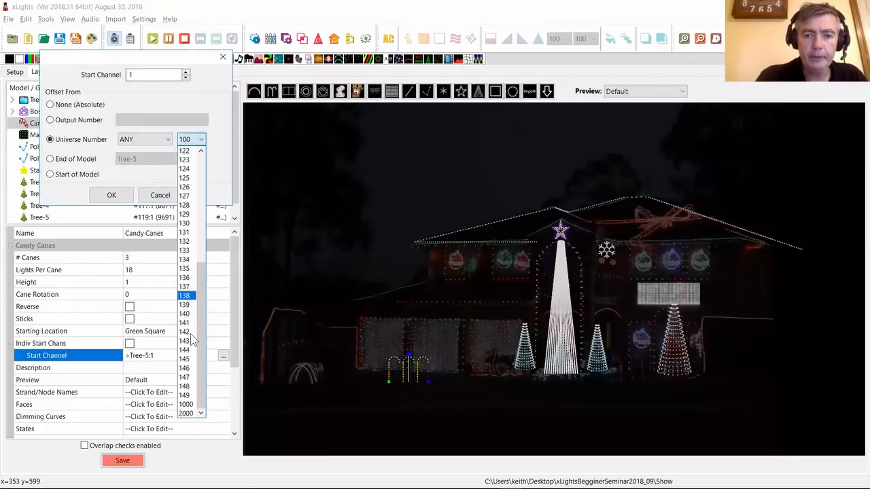
{"action": "left_click", "coordinate": [186, 413]}
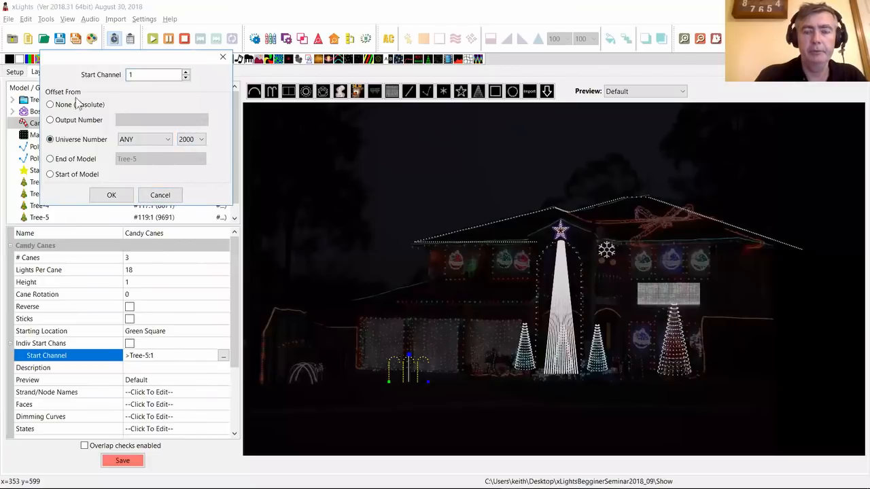
{"action": "left_click", "coordinate": [111, 195]}
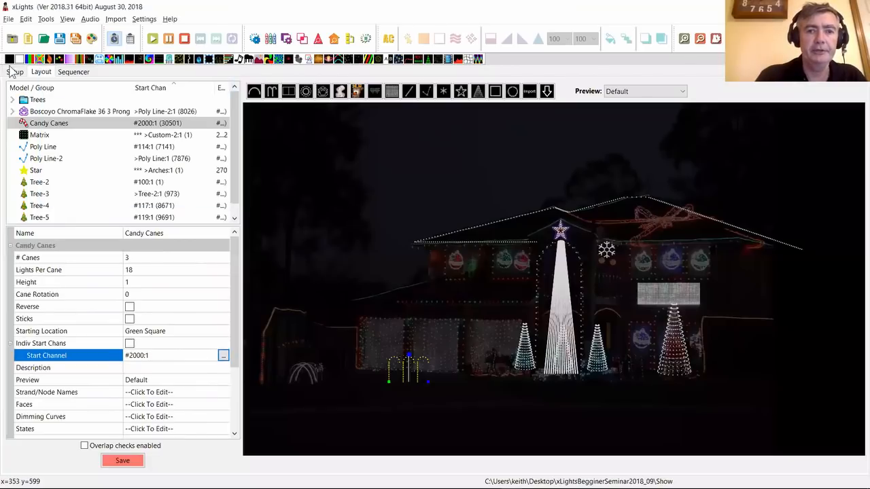
- Check the DMX network's channels in the setup, and set the candy canes' start channel to #2000:3
{"action": "left_click", "coordinate": [14, 72]}
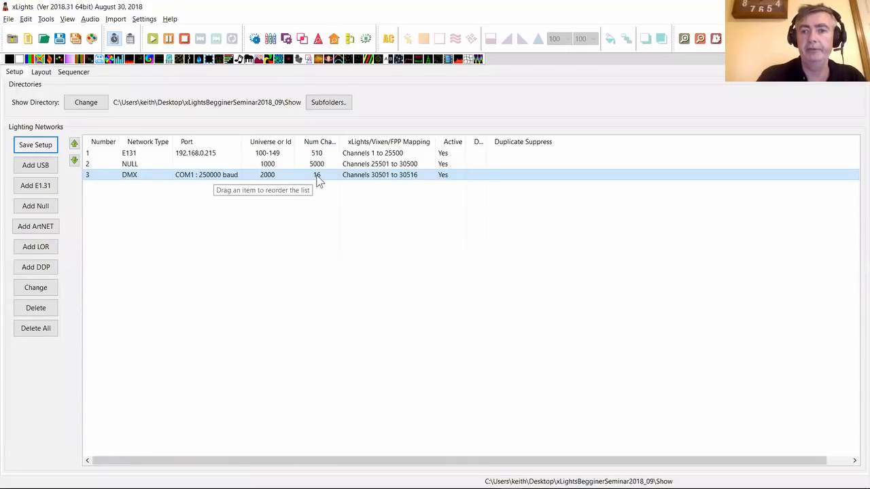
{"action": "left_click", "coordinate": [41, 72]}
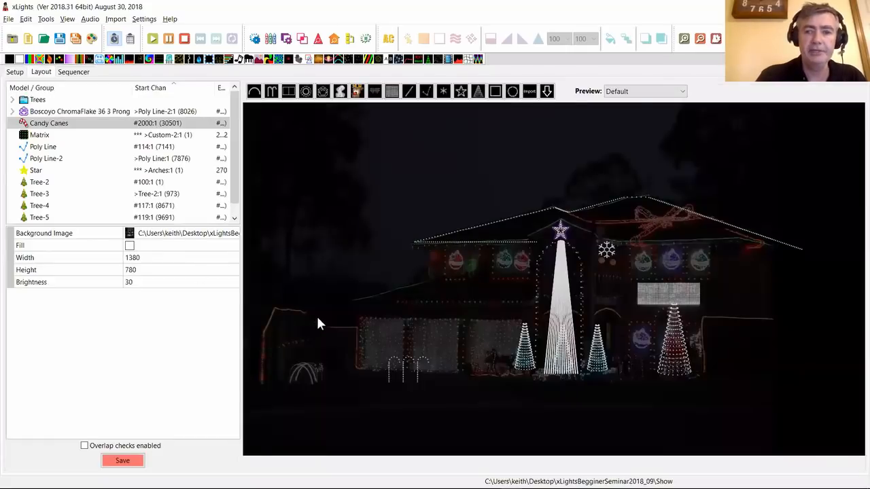
{"action": "left_click", "coordinate": [401, 372]}
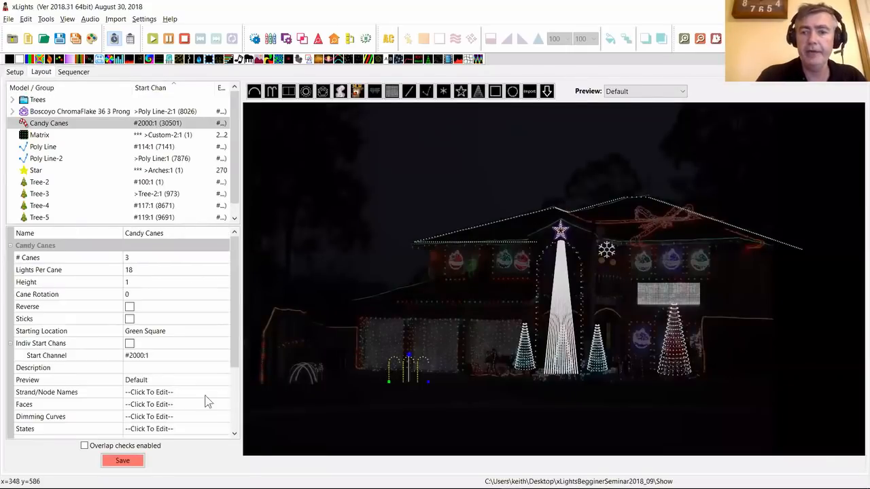
{"action": "left_click", "coordinate": [175, 356]}
{"action": "left_click", "coordinate": [184, 355]}
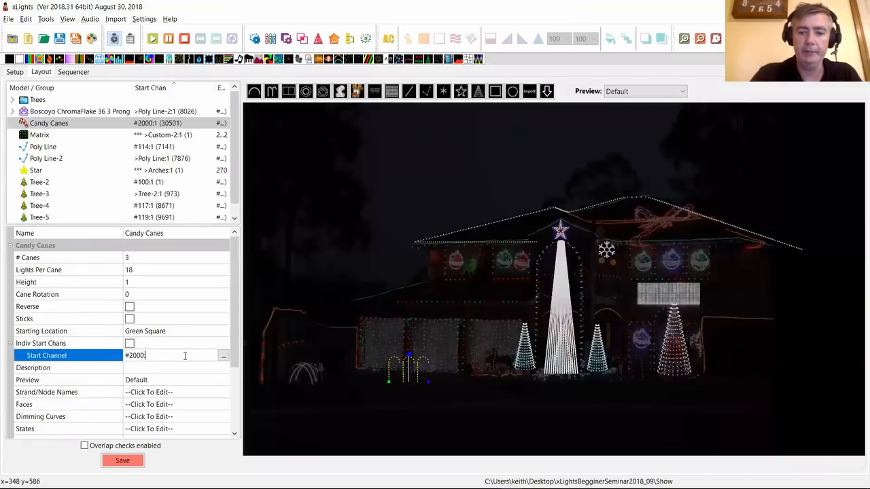
{"action": "type", "text": "3"}
{"action": "left_click", "coordinate": [158, 369]}
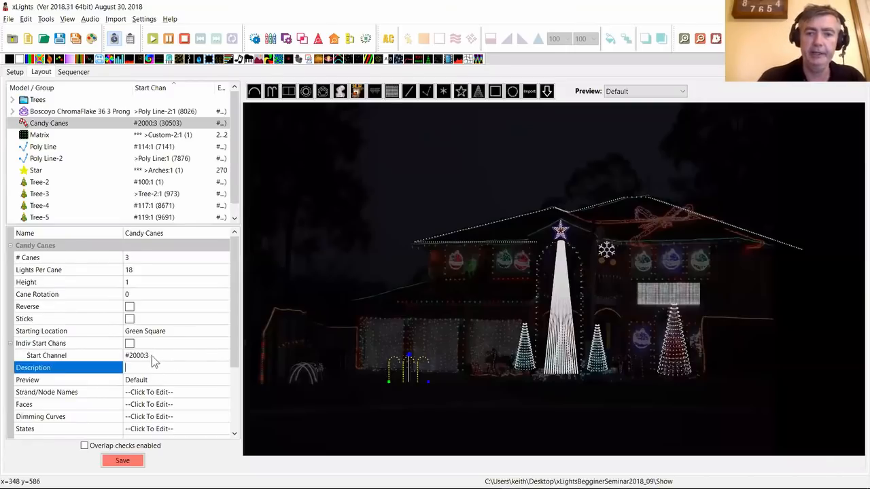
- Compare the candy canes' start channel with the universe ID and channel mapping in the lighting network setup
{"action": "left_click", "coordinate": [153, 356]}
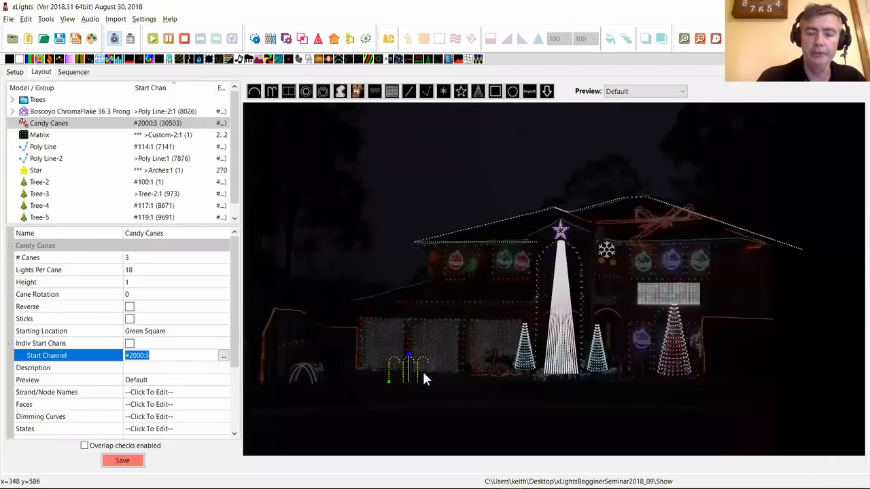
{"action": "left_click", "coordinate": [14, 72]}
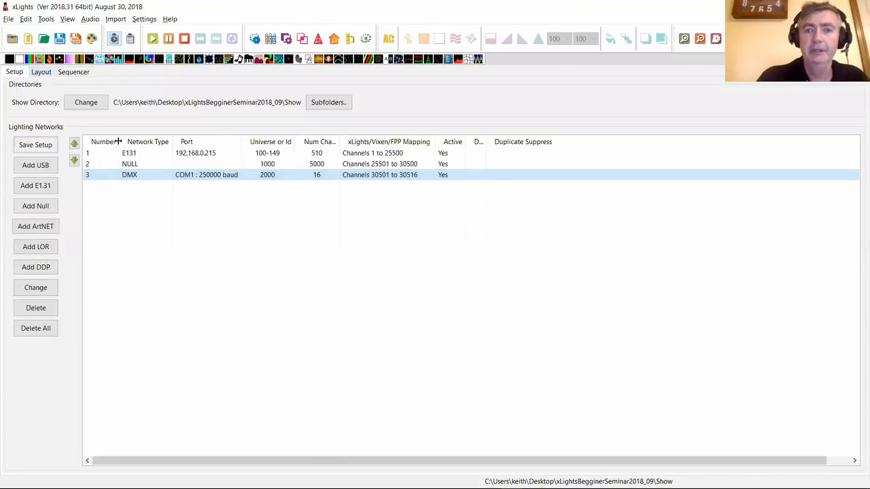
{"action": "left_click", "coordinate": [41, 72]}
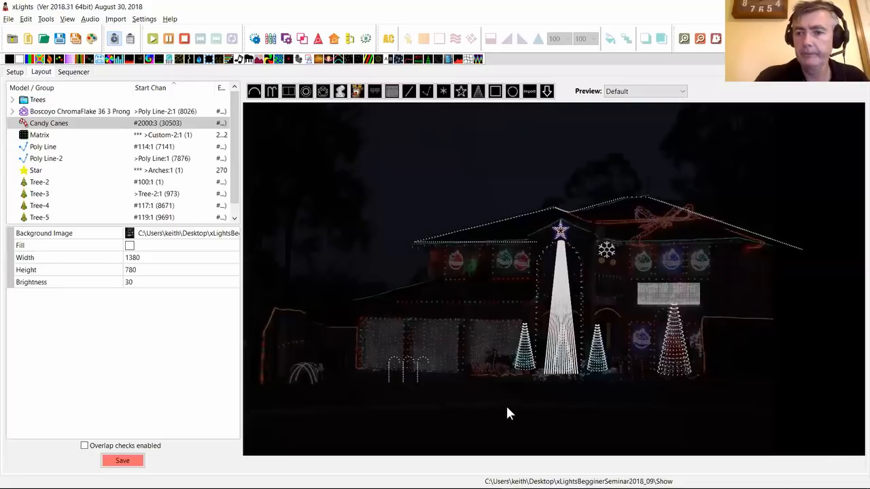
- Unlock and delete the Boscoyo ChromaFlake snowflake model from the layout
{"action": "left_click", "coordinate": [607, 252]}
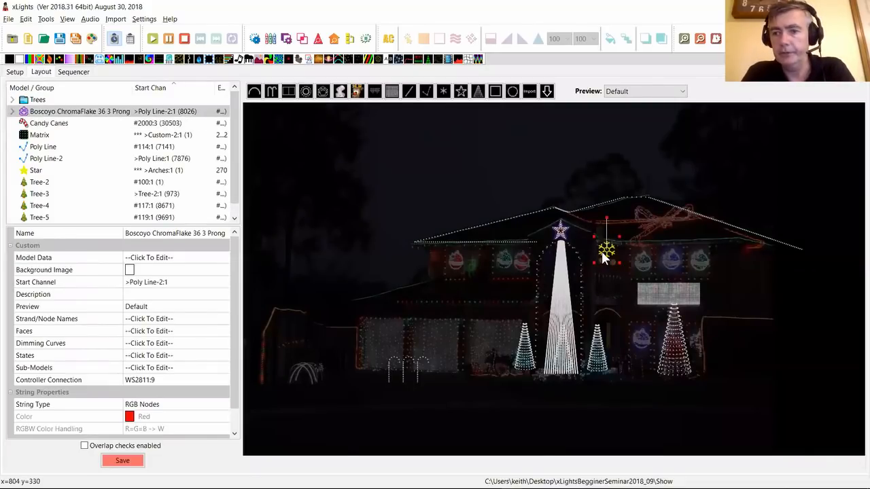
{"action": "right_click", "coordinate": [608, 250]}
{"action": "left_click", "coordinate": [635, 278]}
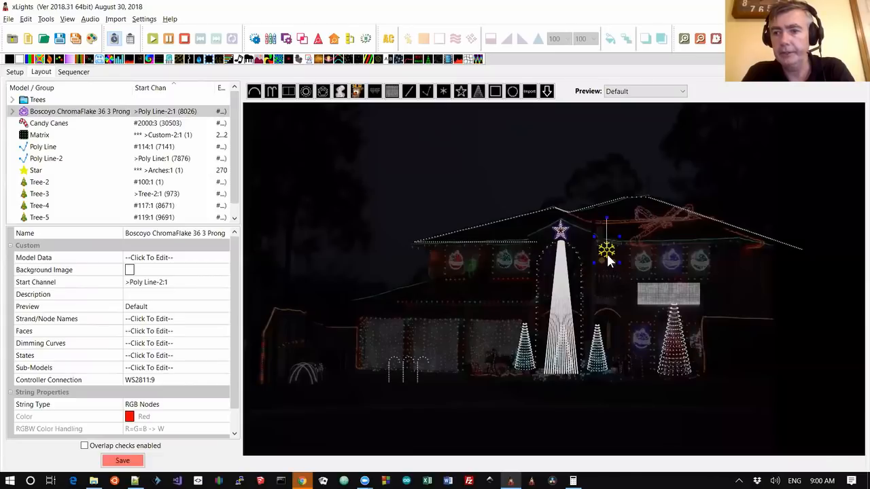
{"action": "key", "text": "Delete"}
- Unlock and delete the Poly Line-2 model outlining the arch around the big central tree
{"action": "left_click", "coordinate": [539, 253]}
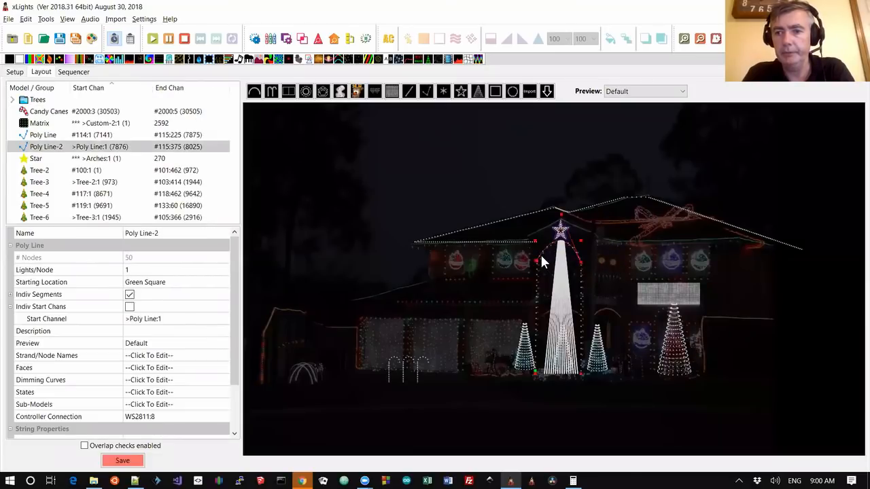
{"action": "right_click", "coordinate": [540, 254]}
{"action": "left_click", "coordinate": [569, 284]}
{"action": "key", "text": "Delete"}
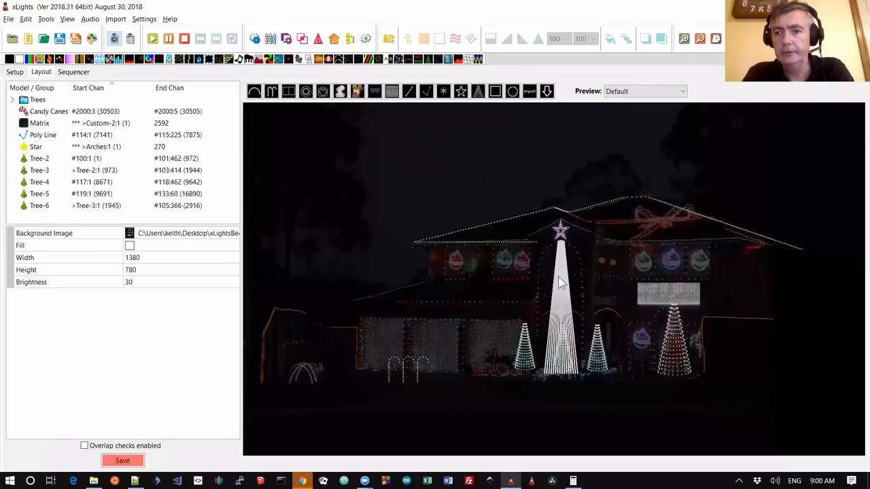
- Review the roof poly line's properties and the candy canes' channel mapping, sorting the model list by start channel
{"action": "left_click", "coordinate": [521, 247]}
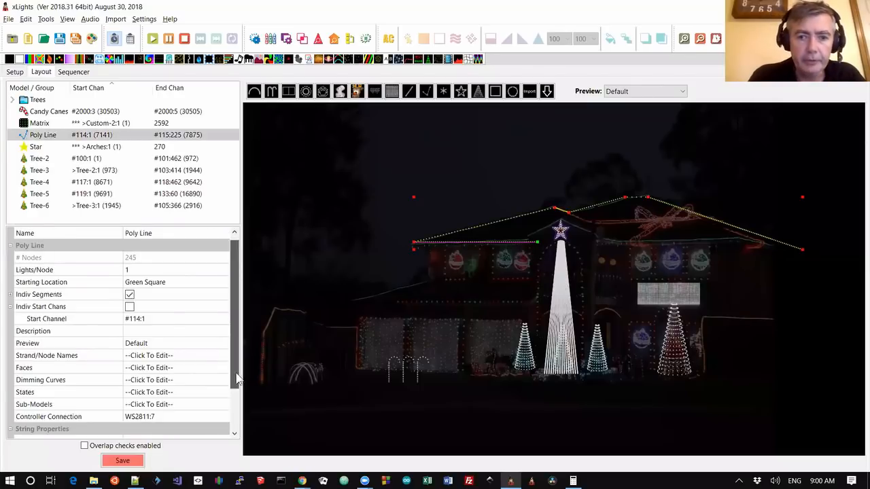
{"action": "scroll", "coordinate": [234, 380], "scroll_direction": "down", "scroll_amount": 5}
{"action": "scroll", "coordinate": [242, 382], "scroll_direction": "up", "scroll_amount": 5}
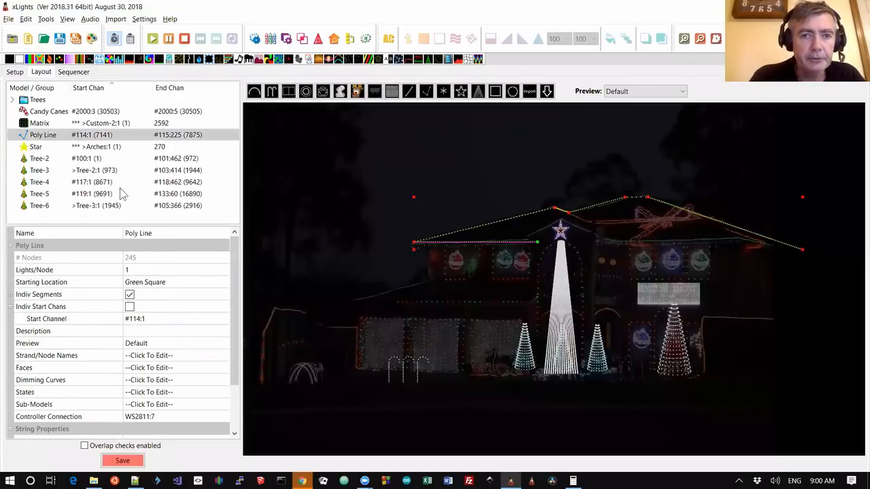
{"action": "left_click", "coordinate": [96, 88]}
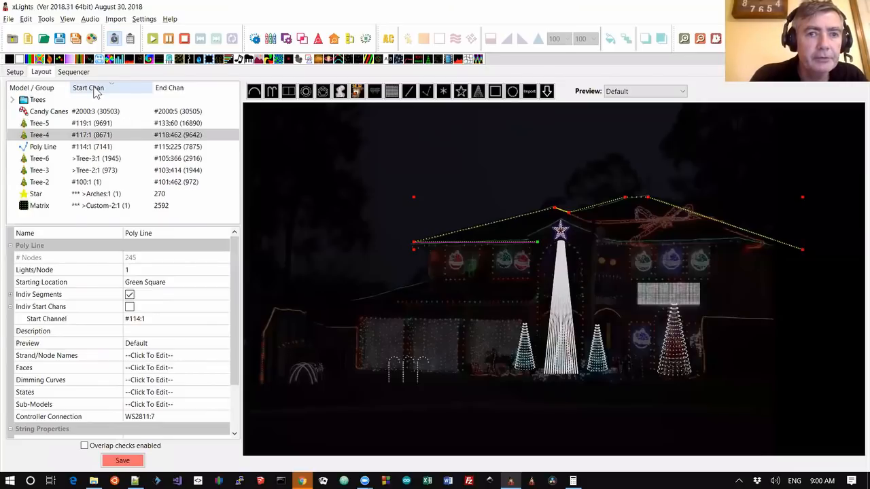
{"action": "left_click", "coordinate": [95, 111]}
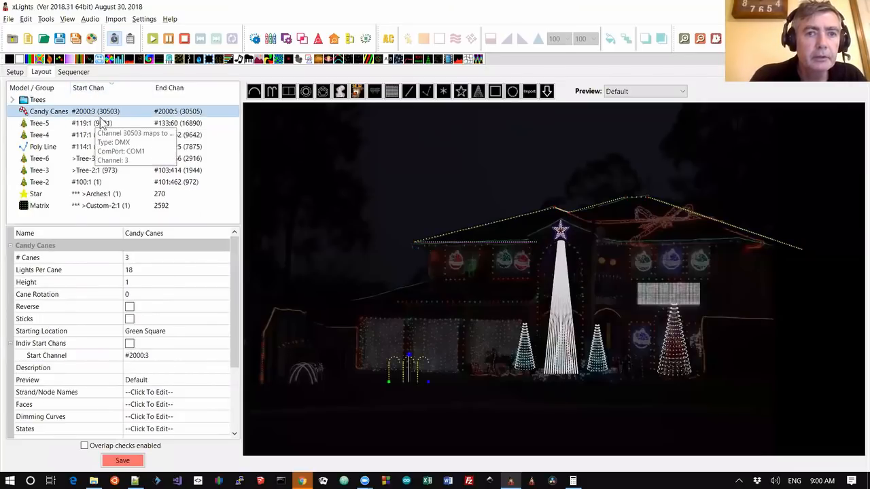
{"action": "left_click", "coordinate": [98, 89]}
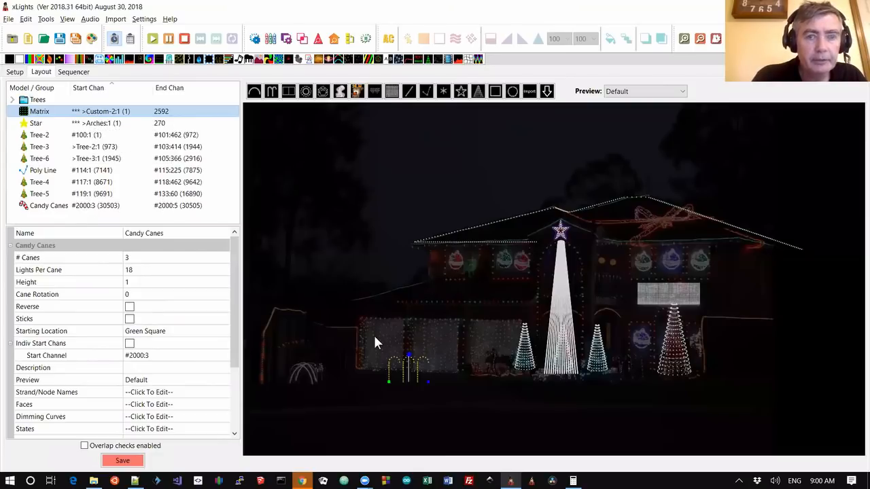
{"action": "left_click", "coordinate": [175, 354]}
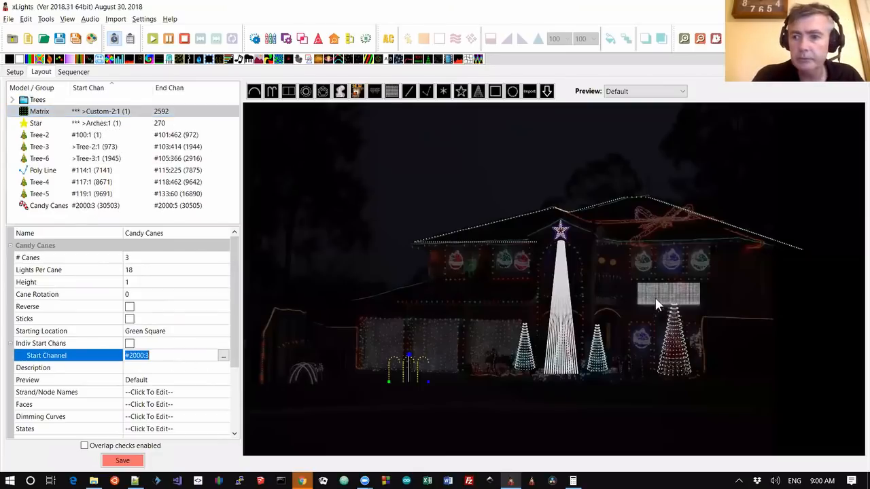
- Set the matrix's start channel to #134:1 and dismiss the start channel message
{"action": "left_click", "coordinate": [657, 305]}
{"action": "left_click", "coordinate": [171, 331]}
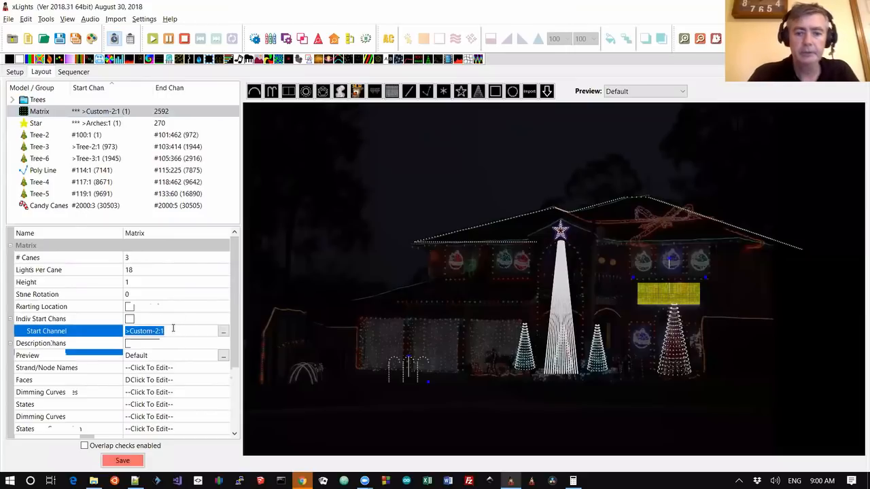
{"action": "type", "text": "#134"}
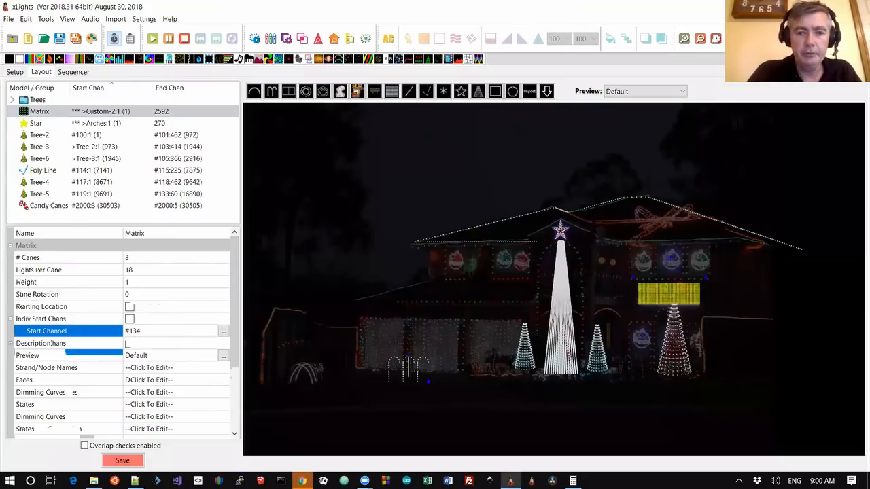
{"action": "type", "text": ":1"}
{"action": "key", "text": "Return"}
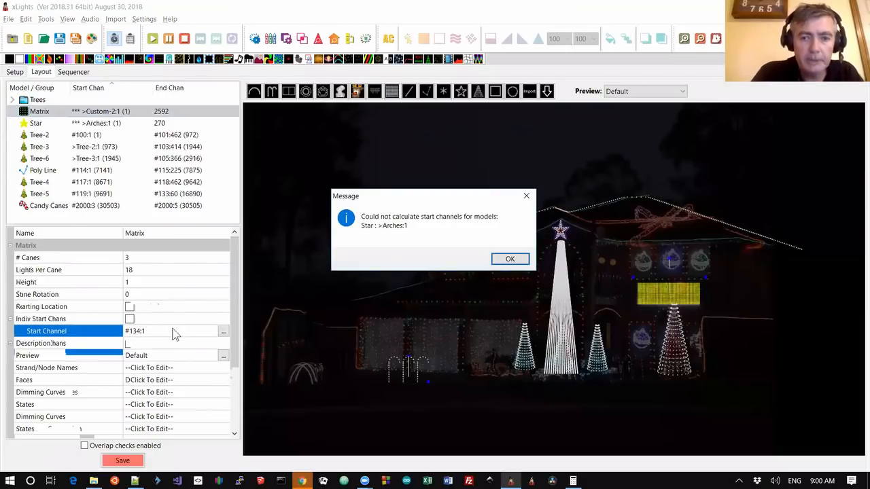
{"action": "left_click", "coordinate": [509, 259]}
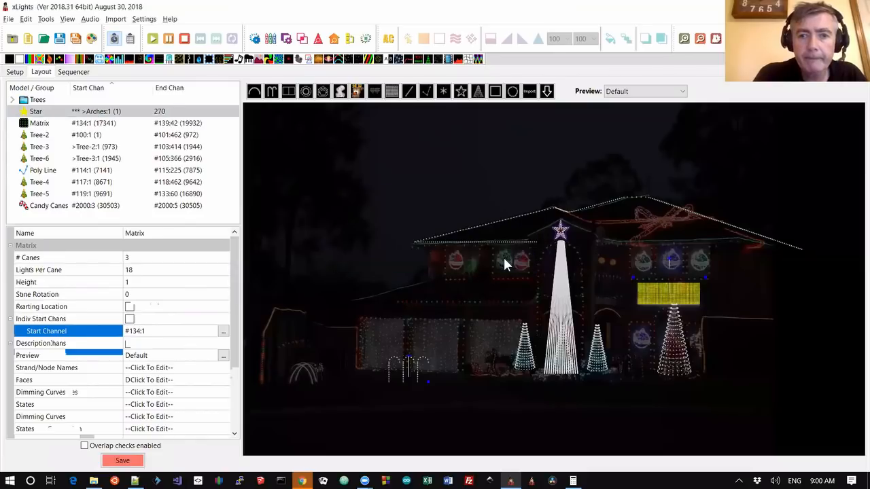
- Unlock and delete the star model above the big central tree
{"action": "left_click", "coordinate": [95, 113]}
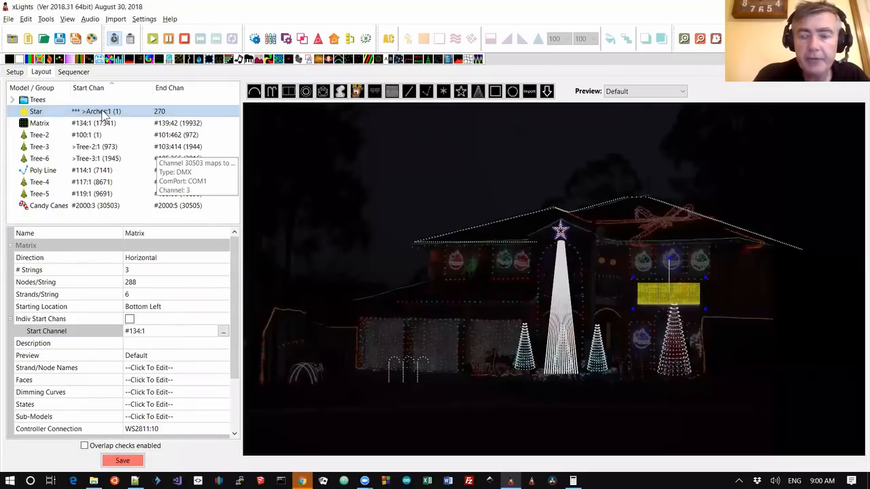
{"action": "left_click", "coordinate": [561, 233]}
{"action": "left_click", "coordinate": [561, 235]}
{"action": "right_click", "coordinate": [560, 235]}
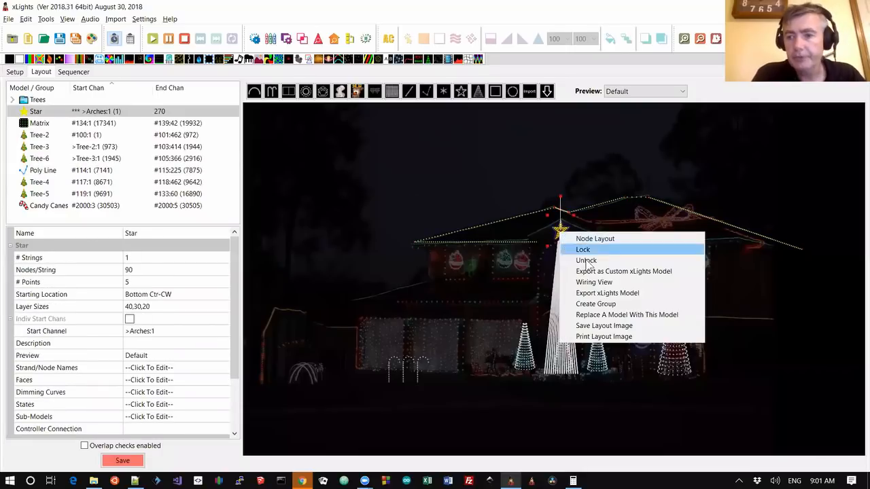
{"action": "left_click", "coordinate": [585, 259]}
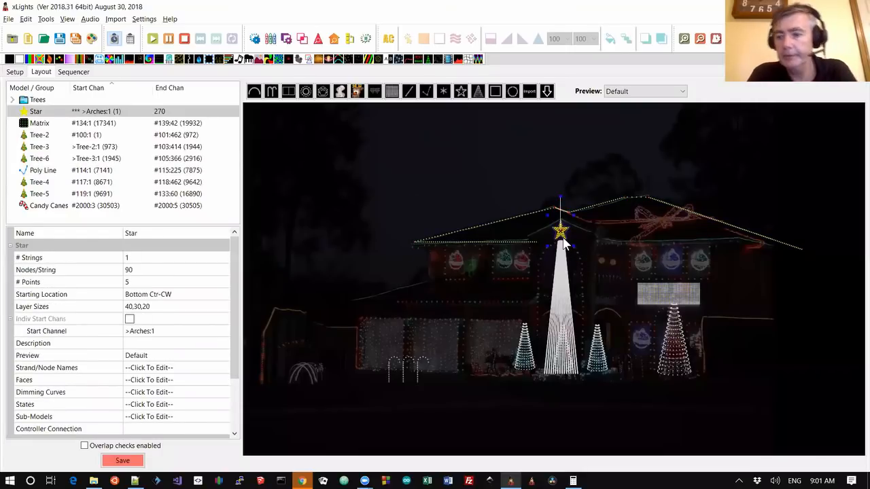
{"action": "key", "text": "Delete"}
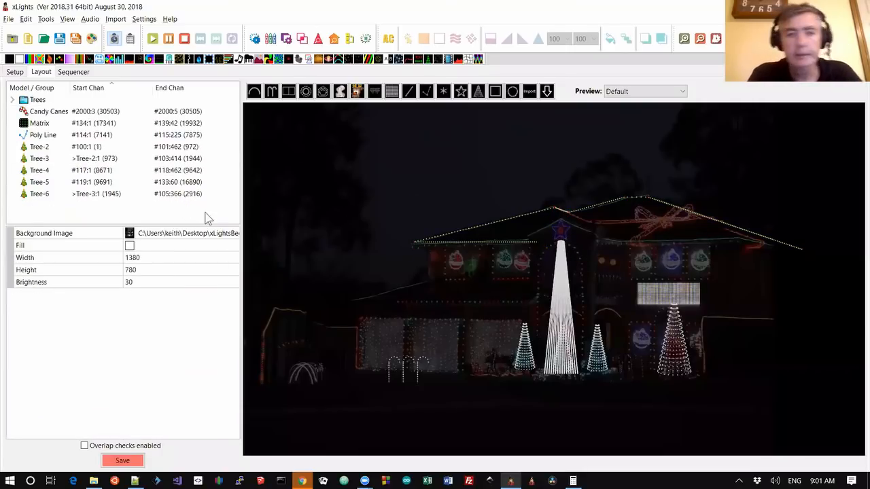
- Sort the models by descending start channel and check which output the candy canes' channel maps to
{"action": "left_click", "coordinate": [112, 90]}
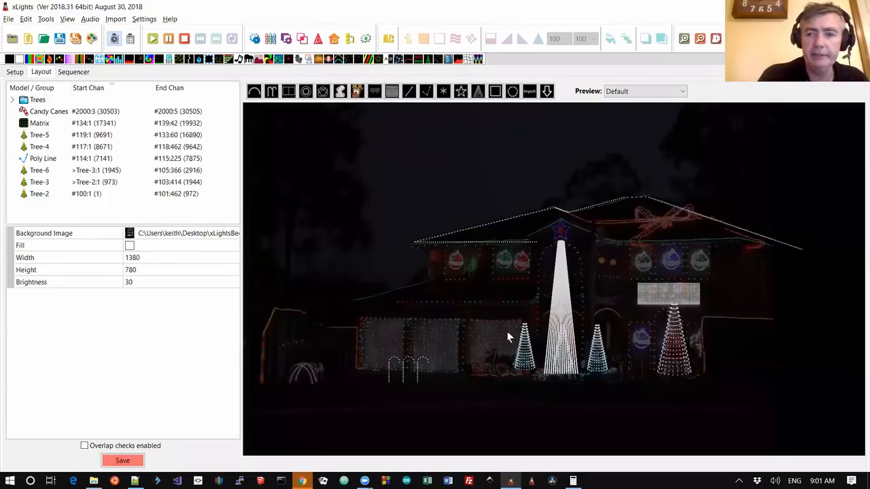
{"action": "left_click", "coordinate": [87, 116]}
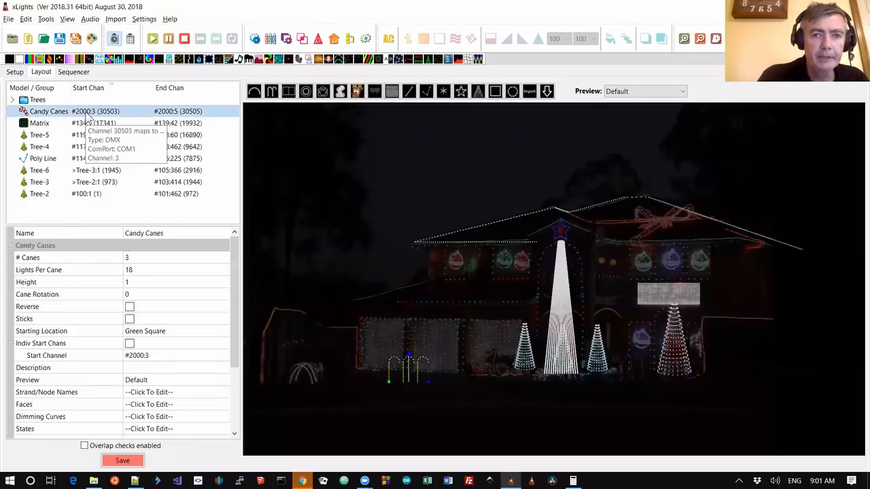
- Compare the candy canes' channel and string settings with Tree-5's, and sort the models by ascending start channel
{"action": "left_click", "coordinate": [231, 401]}
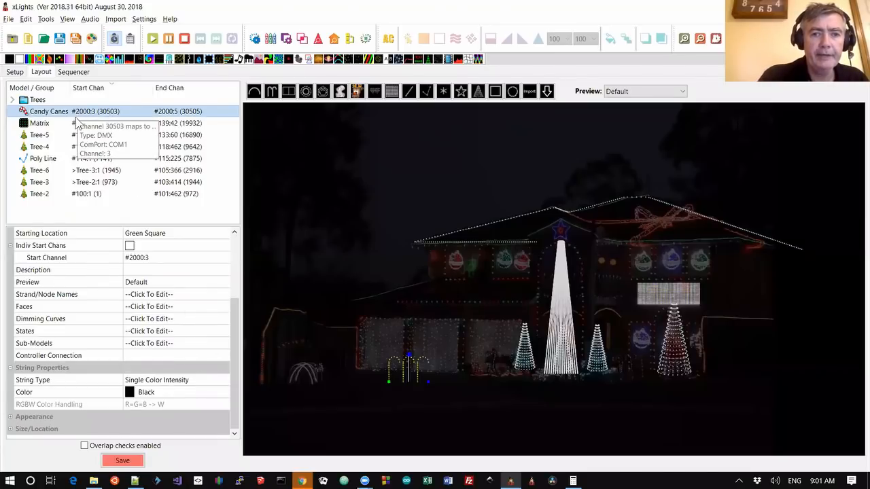
{"action": "left_click", "coordinate": [181, 136]}
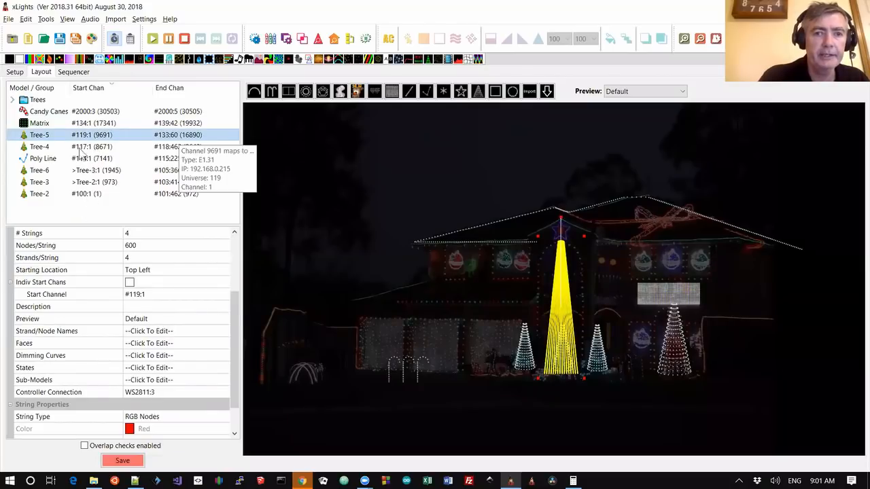
{"action": "left_click", "coordinate": [81, 112]}
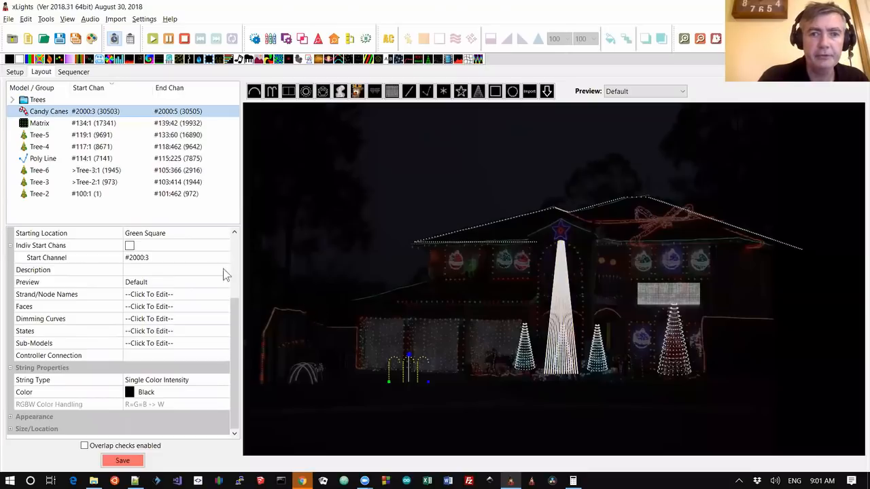
{"action": "left_click", "coordinate": [80, 208]}
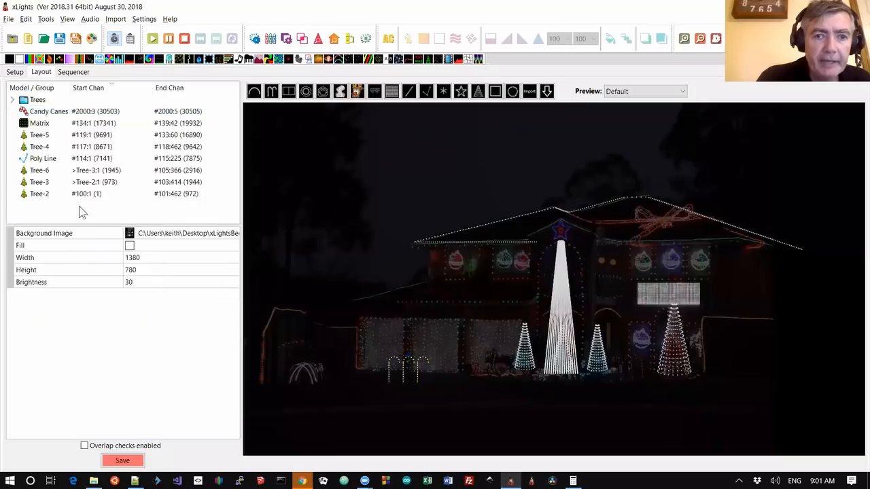
{"action": "left_click", "coordinate": [90, 89]}
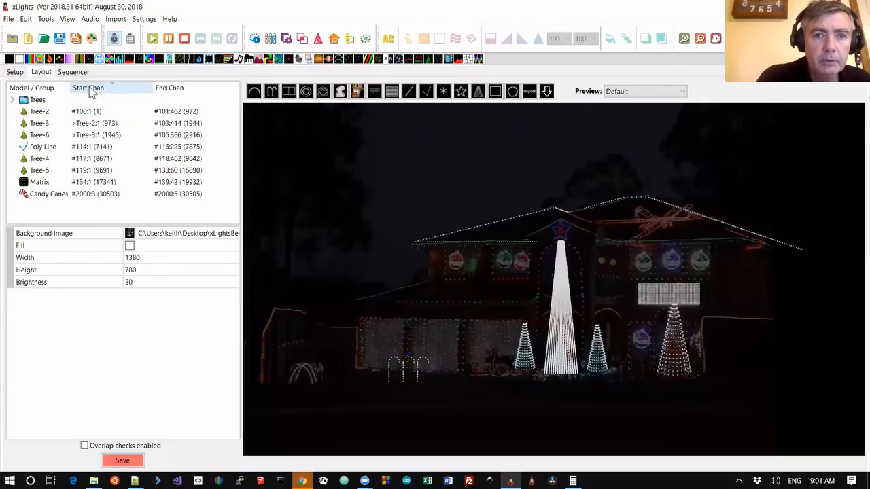
- Set the candy canes' start channel to #140:1
{"action": "left_click", "coordinate": [95, 194]}
{"action": "left_click", "coordinate": [163, 356]}
{"action": "left_click", "coordinate": [165, 356]}
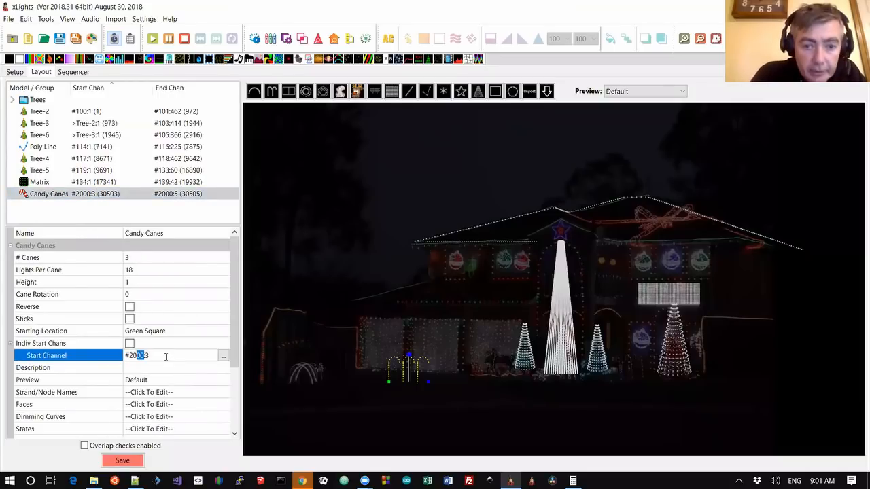
{"action": "type", "text": "14"}
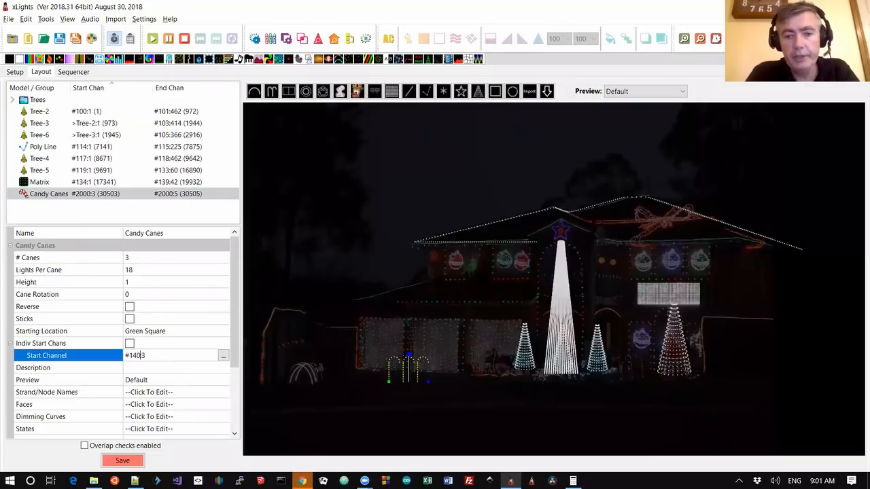
{"action": "type", "text": "0"}
{"action": "key", "text": "Return"}
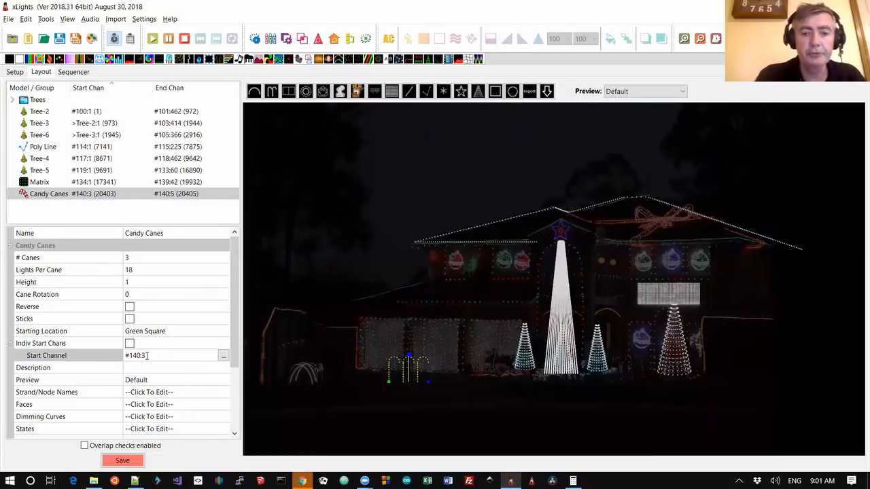
{"action": "left_click", "coordinate": [148, 355]}
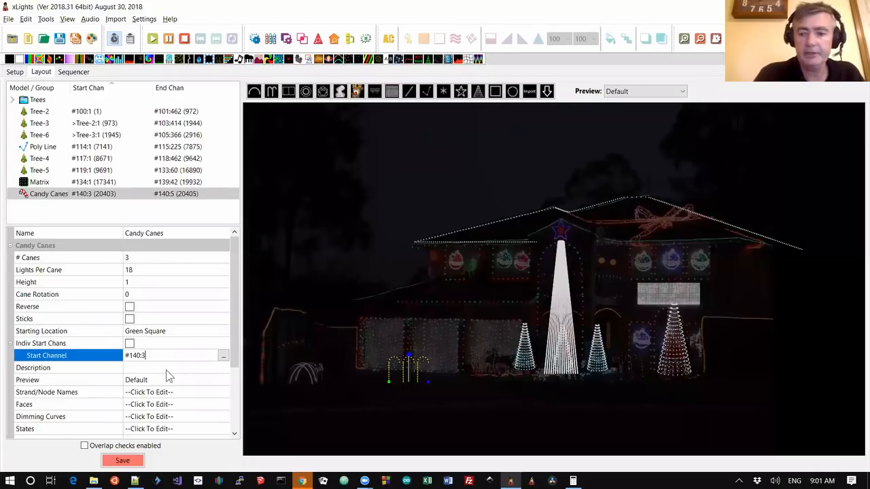
{"action": "key", "text": "BackSpace"}
{"action": "type", "text": "1"}
{"action": "key", "text": "Return"}
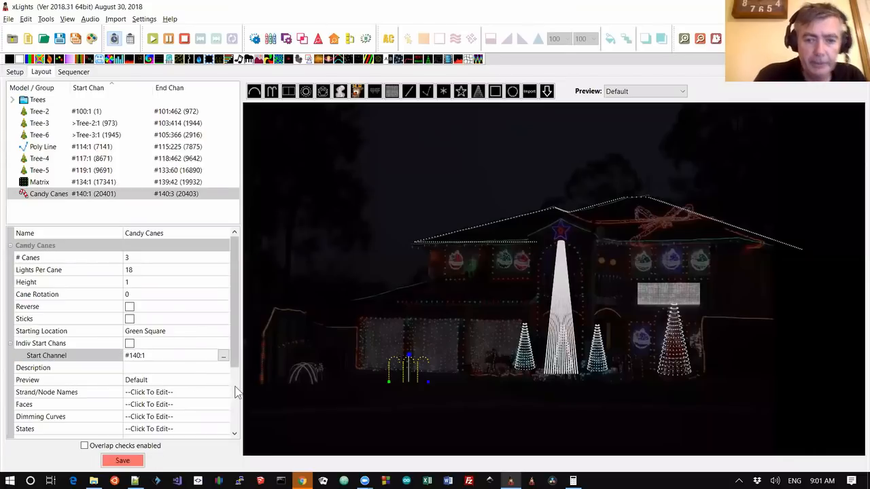
- Set the candy canes' controller connection to the DMX protocol on port 2
{"action": "scroll", "coordinate": [237, 392], "scroll_direction": "down", "scroll_amount": 3}
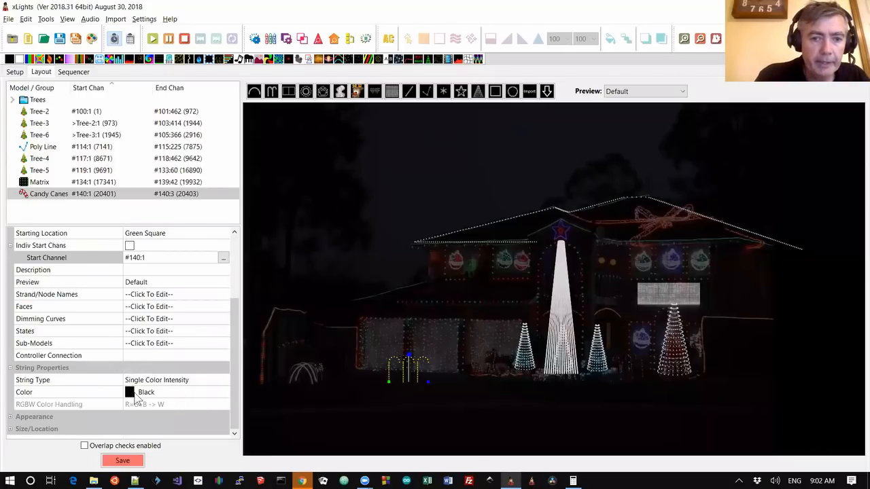
{"action": "left_click", "coordinate": [145, 355]}
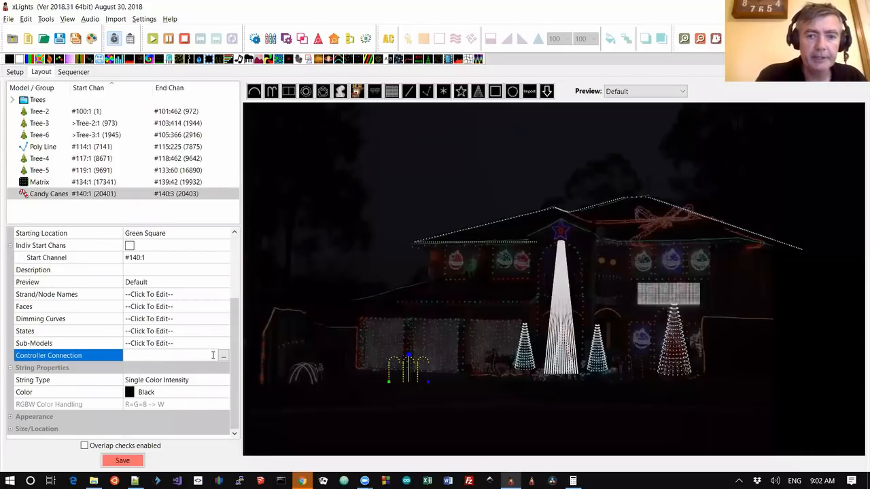
{"action": "left_click", "coordinate": [223, 355]}
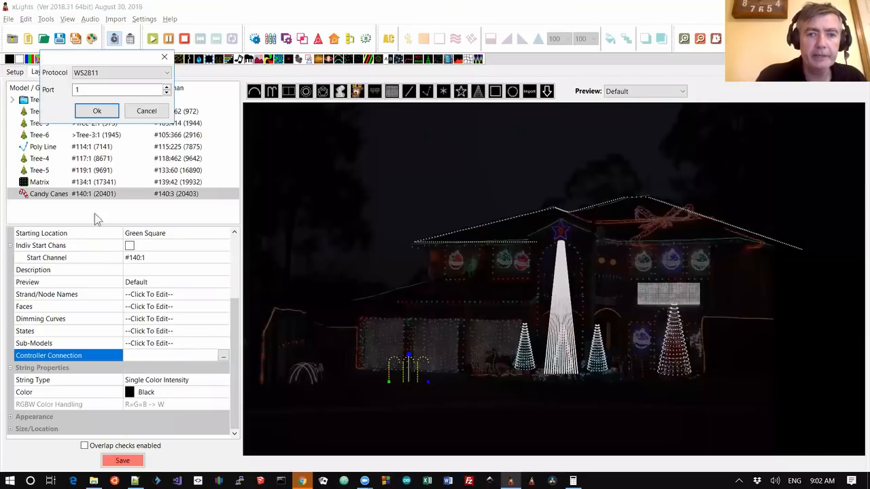
{"action": "left_click", "coordinate": [99, 75]}
{"action": "left_click", "coordinate": [81, 147]}
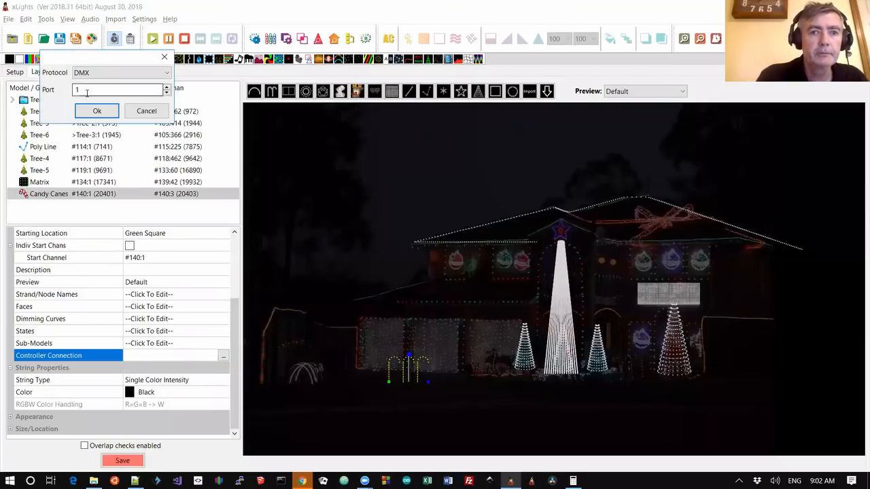
{"action": "left_click", "coordinate": [166, 87]}
{"action": "left_click", "coordinate": [97, 110]}
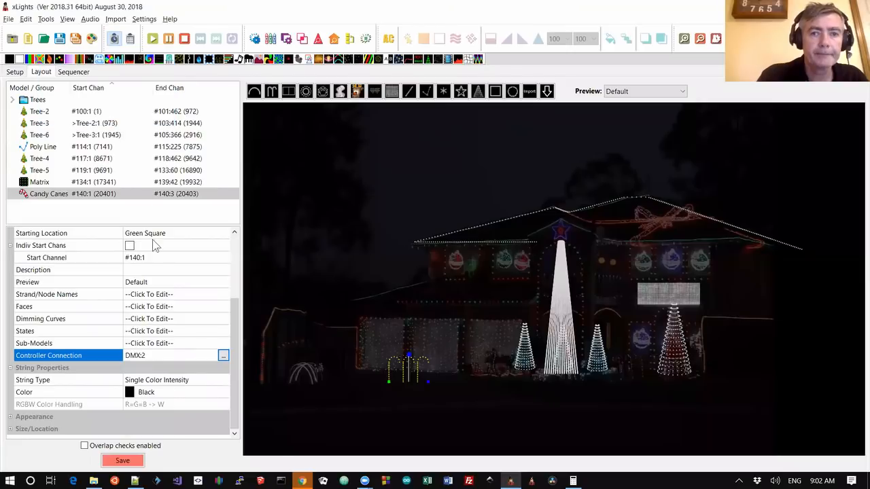
{"action": "left_click_drag", "start_coordinate": [236, 312], "coordinate": [238, 247]}
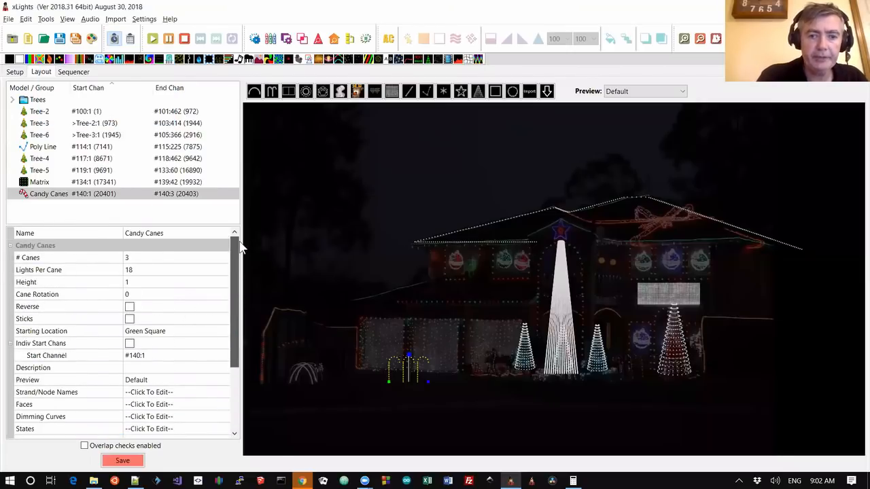
- Check Tree-2's properties, save the layout changes and show the lighting network setup
{"action": "left_click", "coordinate": [382, 343]}
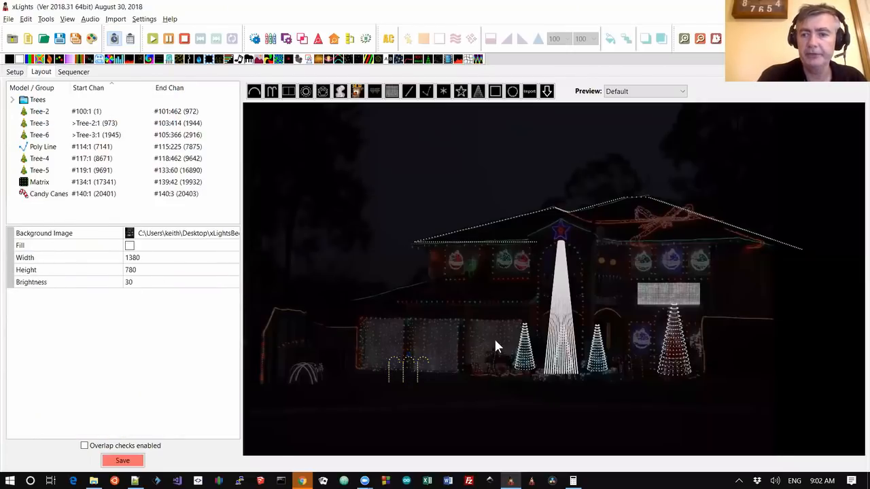
{"action": "left_click", "coordinate": [521, 354]}
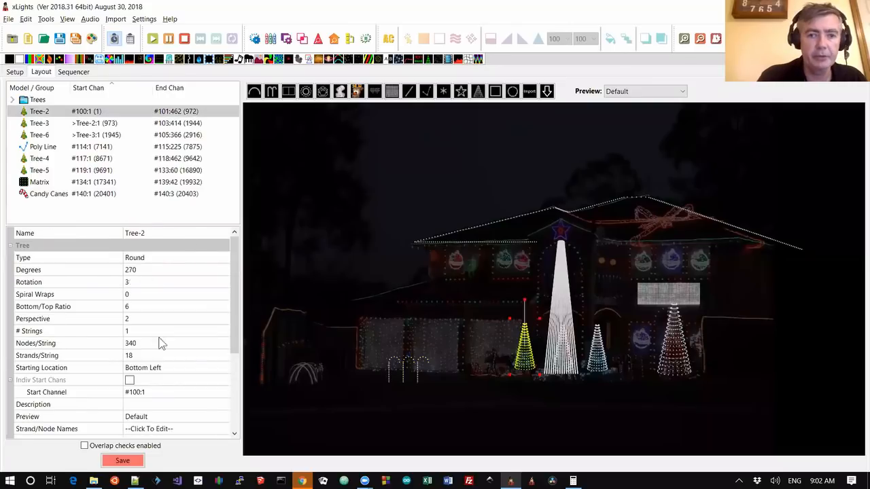
{"action": "scroll", "coordinate": [173, 362], "scroll_direction": "down", "scroll_amount": 3}
{"action": "scroll", "coordinate": [166, 361], "scroll_direction": "up", "scroll_amount": 3}
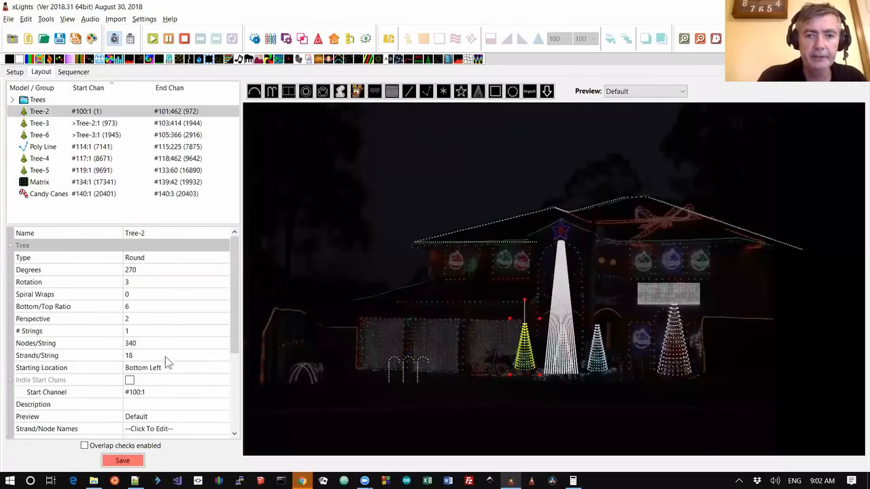
{"action": "left_click", "coordinate": [138, 462]}
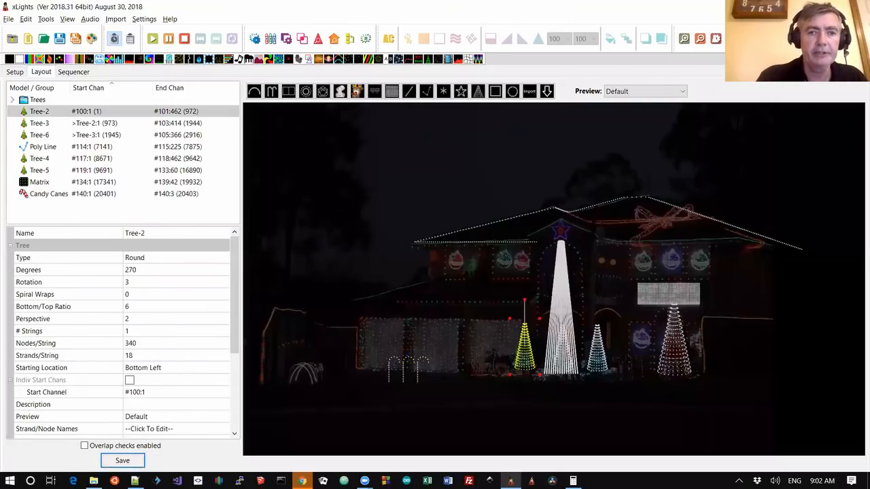
{"action": "left_click", "coordinate": [17, 72]}
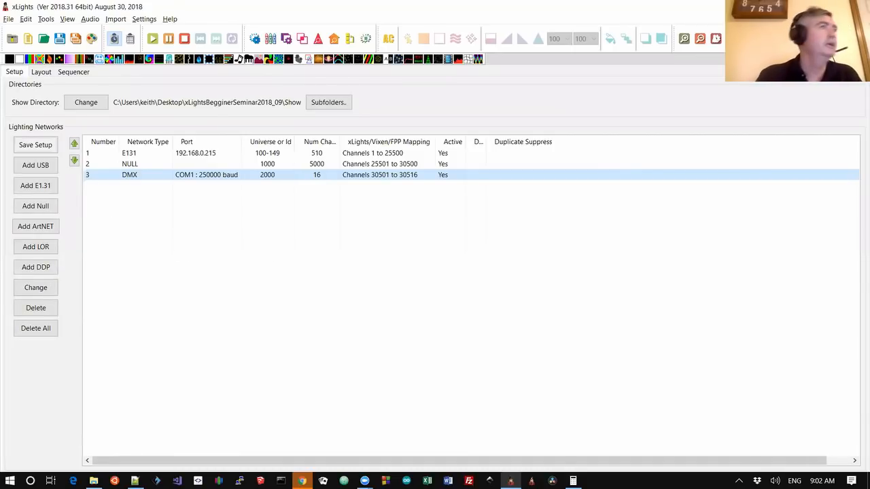
{"action": "key", "text": "alt+Tab"}
{"action": "key", "text": "alt+Tab"}
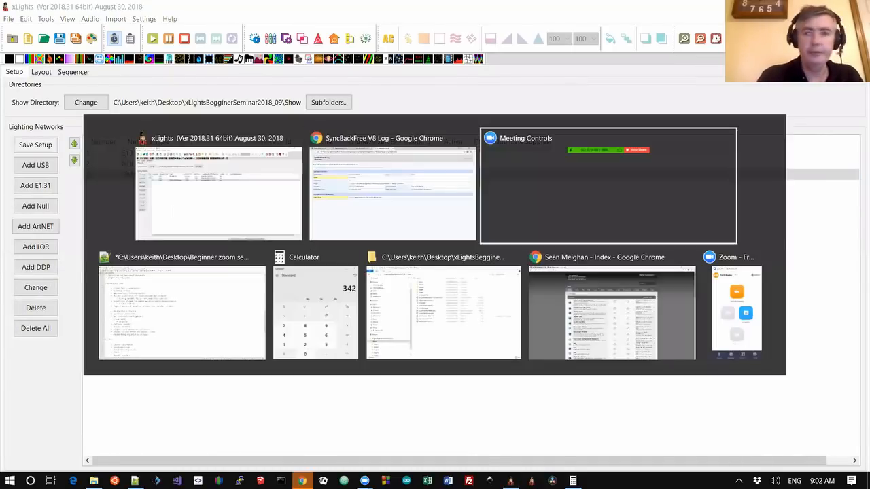
{"action": "key", "text": "alt+Tab"}
{"action": "key", "text": "alt+Tab"}
{"action": "key", "text": "alt+Tab"}
{"action": "key", "text": "alt+Tab"}
{"action": "key", "text": "alt+Tab"}
{"action": "key", "text": "alt+Tab"}
{"action": "key", "text": "alt+Tab"}
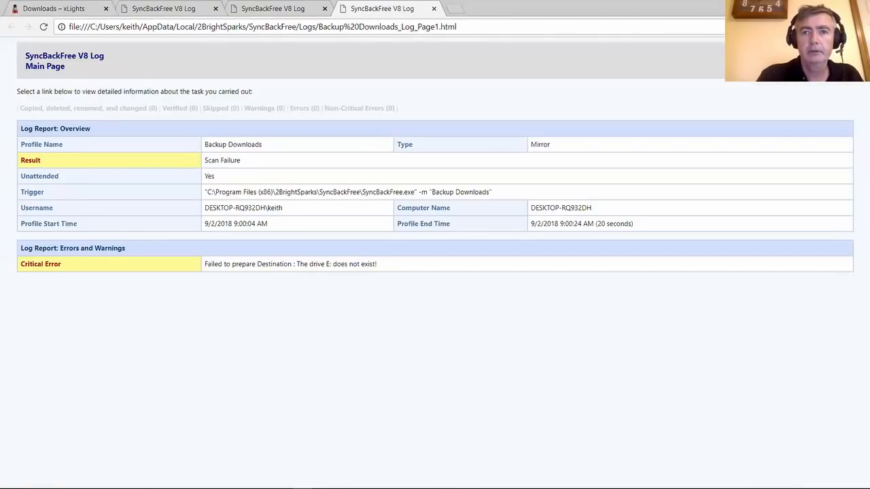
{"action": "left_click", "coordinate": [208, 27]}
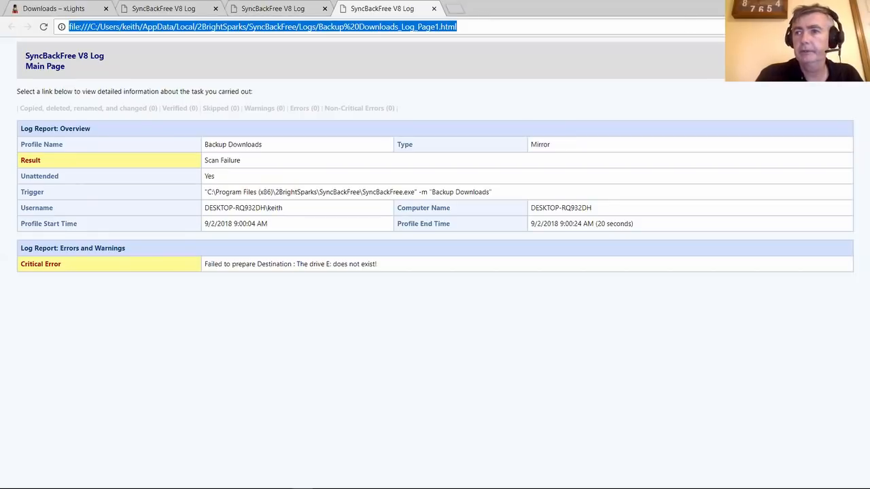
{"action": "key", "text": "alt+Tab"}
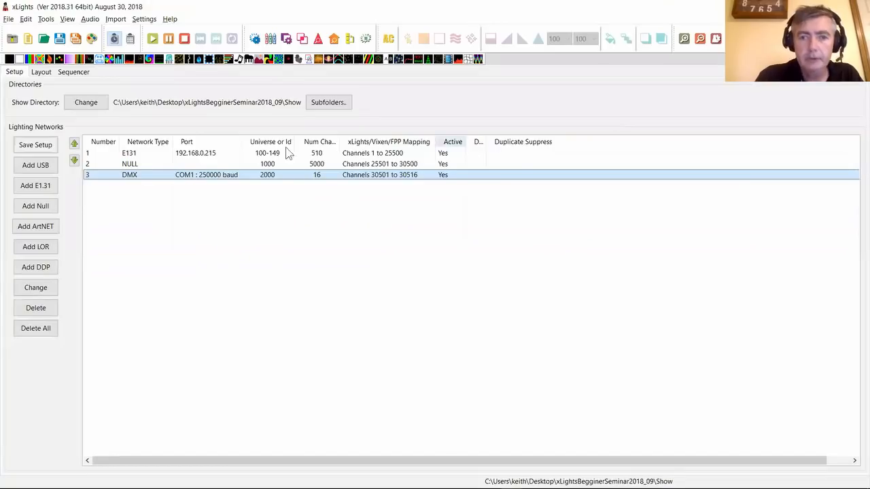
- Open the web page of the E131 controller at 192.168.0.215 and review its E131 universe setup
{"action": "left_click", "coordinate": [156, 156]}
{"action": "right_click", "coordinate": [156, 157]}
{"action": "left_click", "coordinate": [205, 237]}
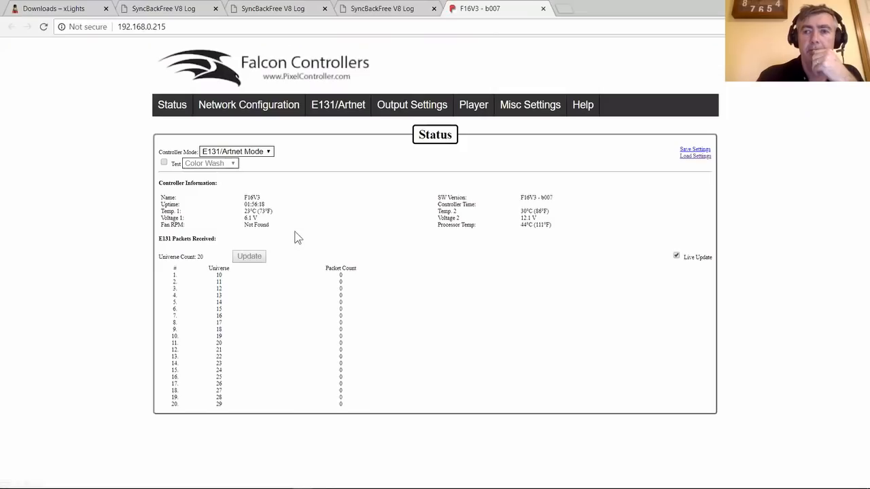
{"action": "left_click", "coordinate": [339, 106]}
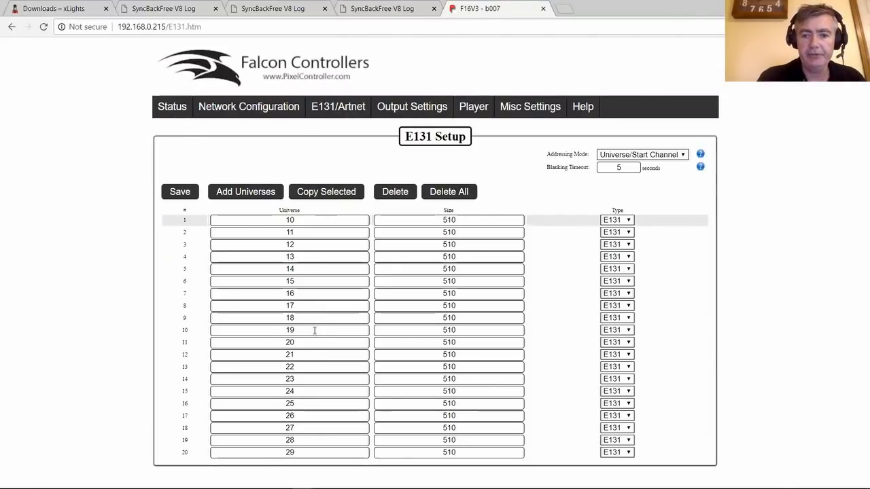
{"action": "mouse_move", "coordinate": [375, 120]}
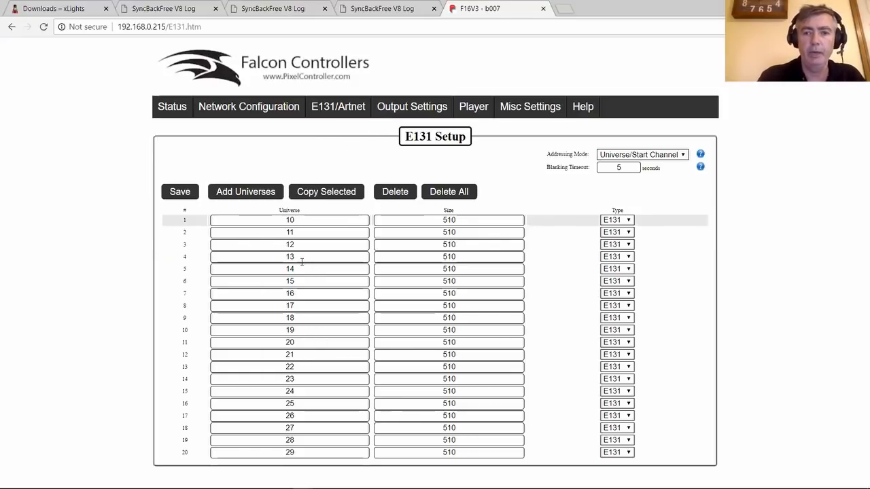
- Examine the controller's string port configuration, including port descriptions, start universes, start channels and pixel counts
{"action": "left_click", "coordinate": [425, 112]}
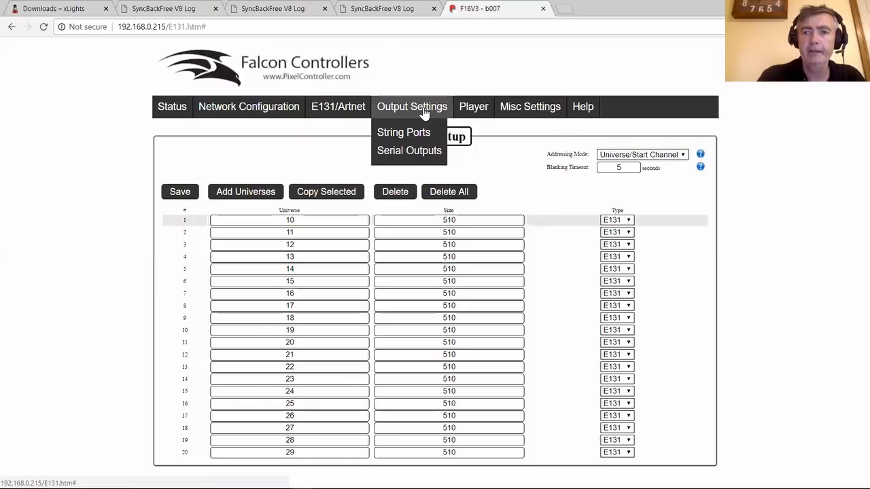
{"action": "left_click", "coordinate": [410, 133]}
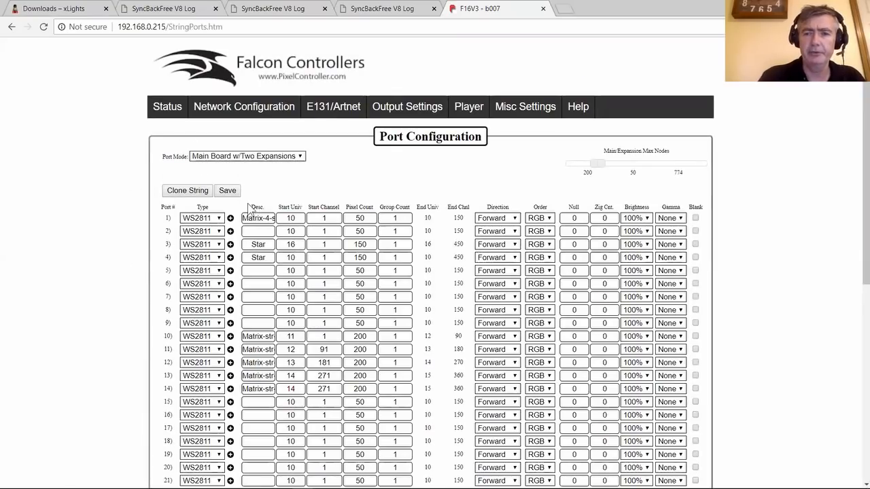
{"action": "scroll", "coordinate": [71, 323], "scroll_direction": "down", "scroll_amount": 2}
{"action": "scroll", "coordinate": [75, 328], "scroll_direction": "up", "scroll_amount": 1}
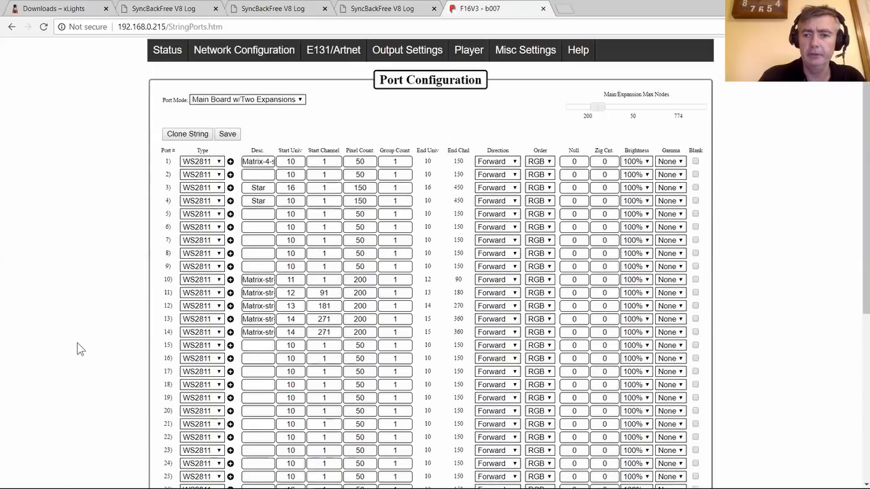
{"action": "scroll", "coordinate": [77, 349], "scroll_direction": "up", "scroll_amount": 1}
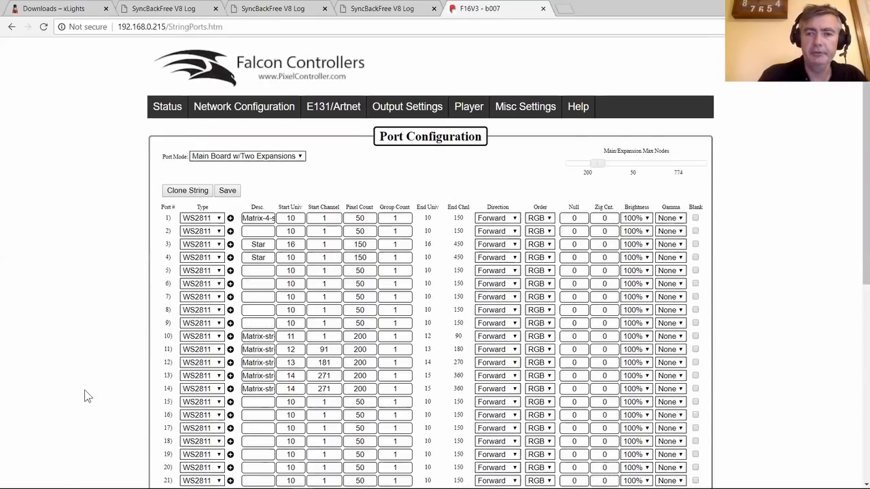
{"action": "scroll", "coordinate": [85, 396], "scroll_direction": "down", "scroll_amount": 2}
{"action": "scroll", "coordinate": [87, 396], "scroll_direction": "up", "scroll_amount": 2}
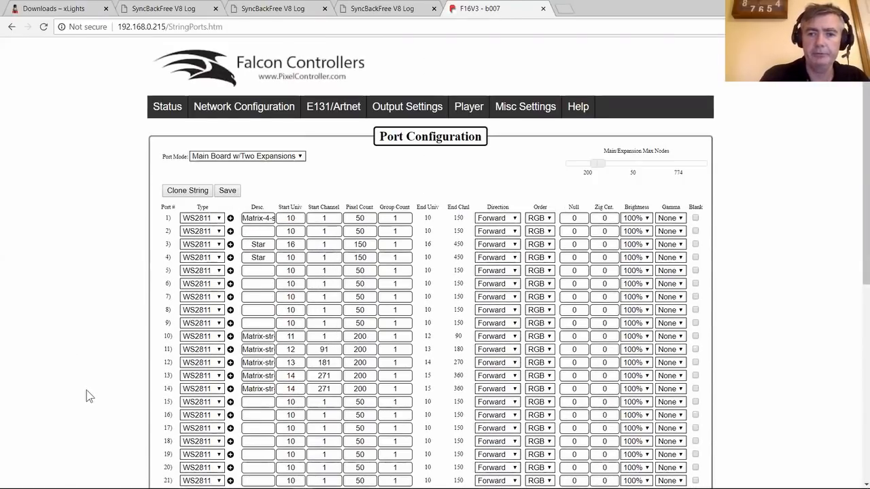
{"action": "scroll", "coordinate": [87, 390], "scroll_direction": "down", "scroll_amount": 6}
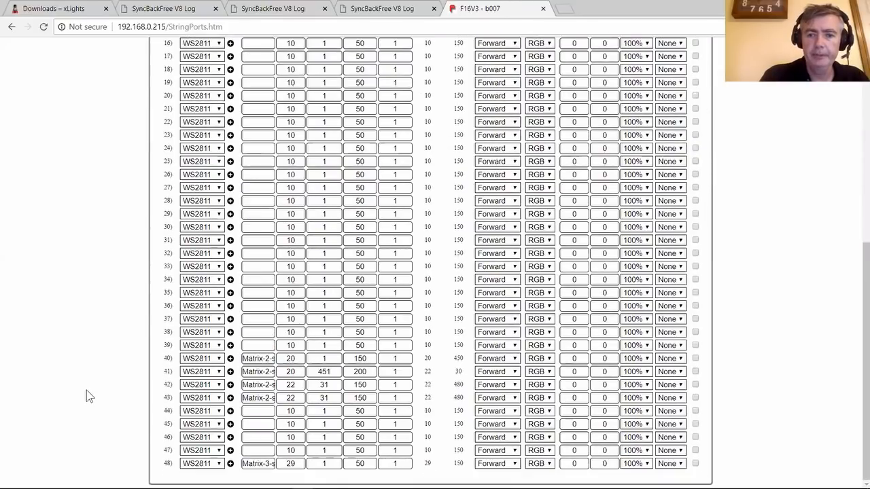
{"action": "scroll", "coordinate": [86, 390], "scroll_direction": "up", "scroll_amount": 5}
{"action": "scroll", "coordinate": [87, 390], "scroll_direction": "up", "scroll_amount": 1}
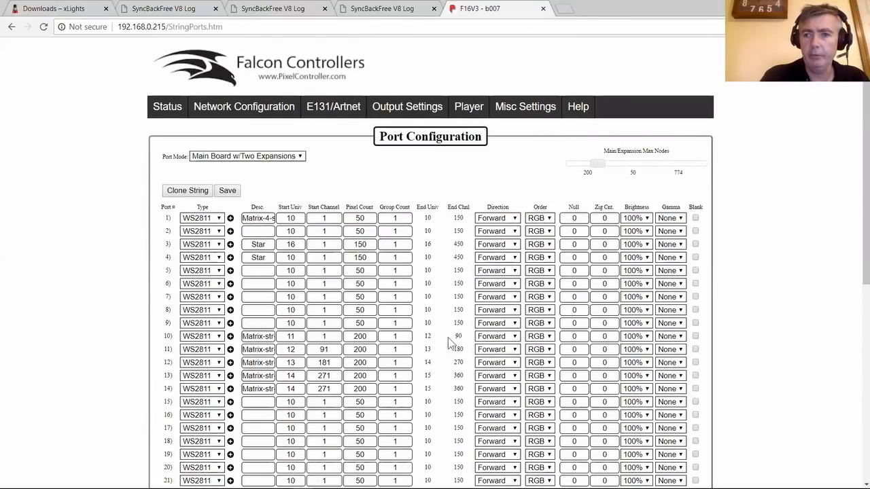
- Set the controller's port mode to Main Board Only and show its serial output settings
{"action": "left_click", "coordinate": [283, 158]}
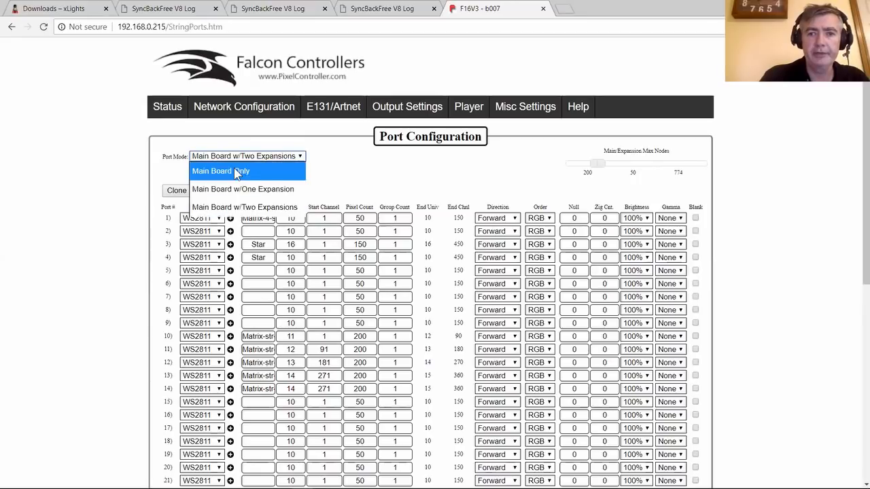
{"action": "key", "text": "Return"}
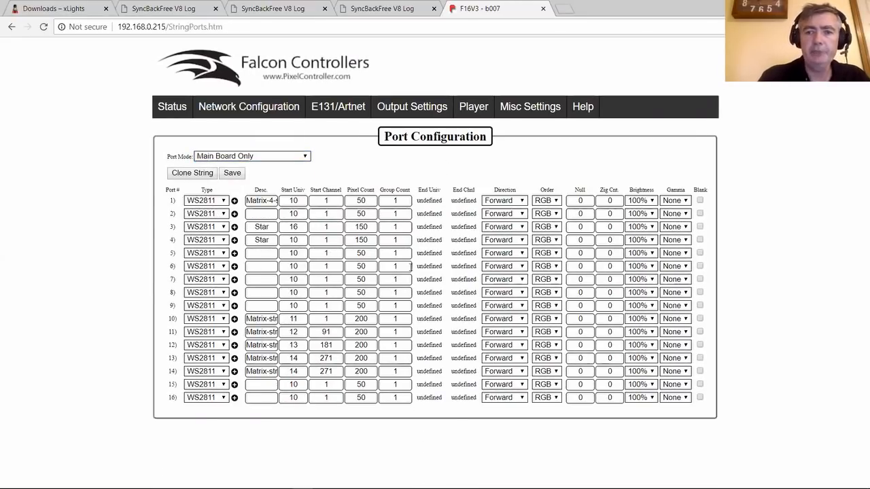
{"action": "mouse_move", "coordinate": [404, 106]}
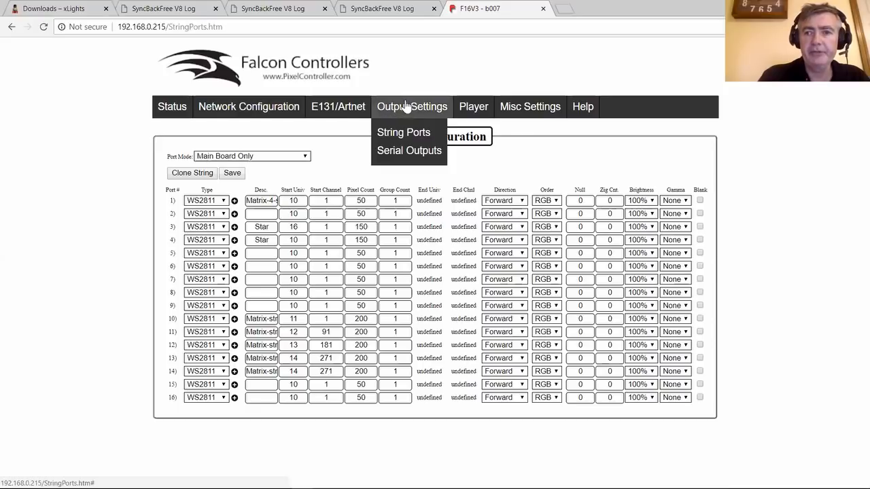
{"action": "left_click", "coordinate": [408, 151]}
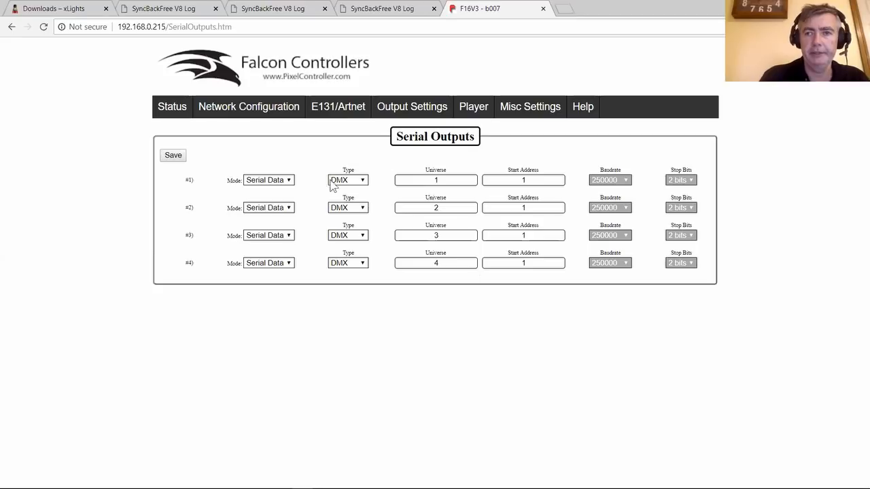
- Switch to xLights and examine how the start channels of Tree-2, Tree-3 and Tree-6 are chained in the layout
{"action": "key", "text": "alt+Tab"}
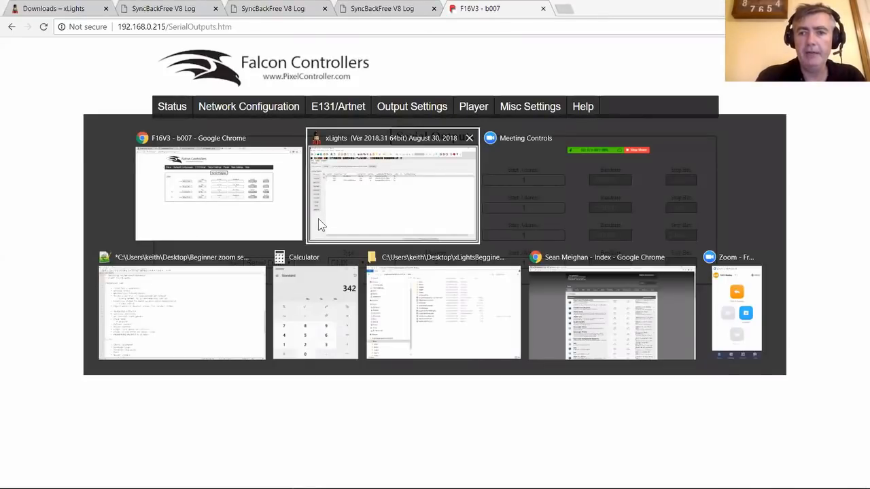
{"action": "left_click", "coordinate": [322, 225]}
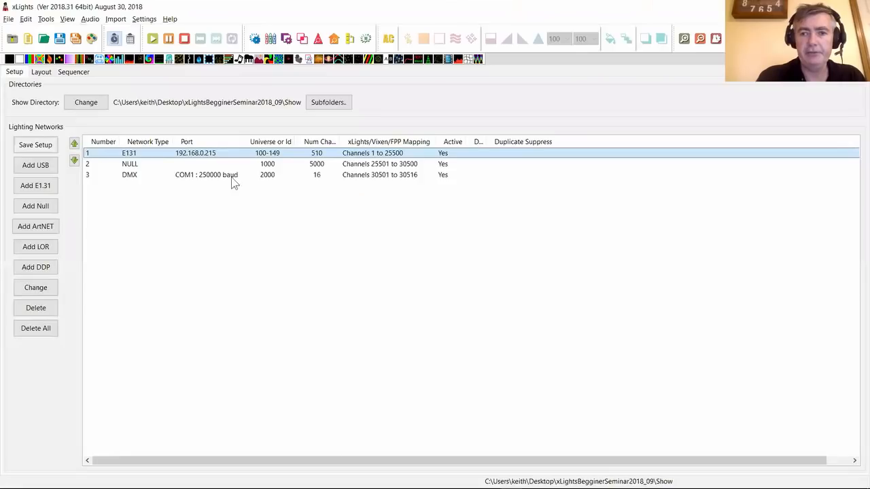
{"action": "left_click", "coordinate": [41, 72]}
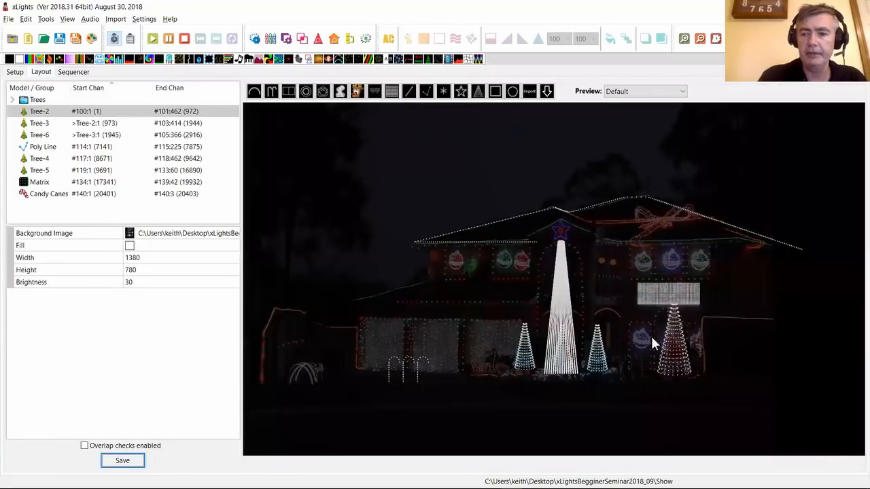
{"action": "left_click", "coordinate": [527, 364]}
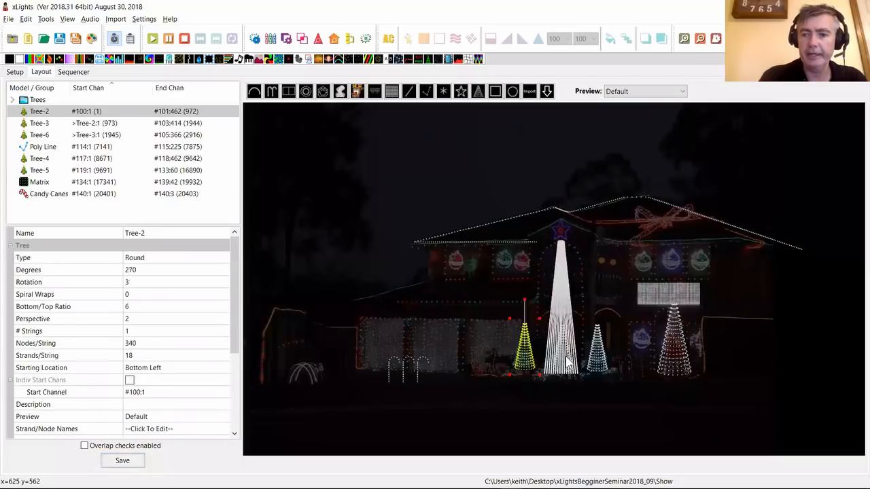
{"action": "left_click", "coordinate": [532, 362]}
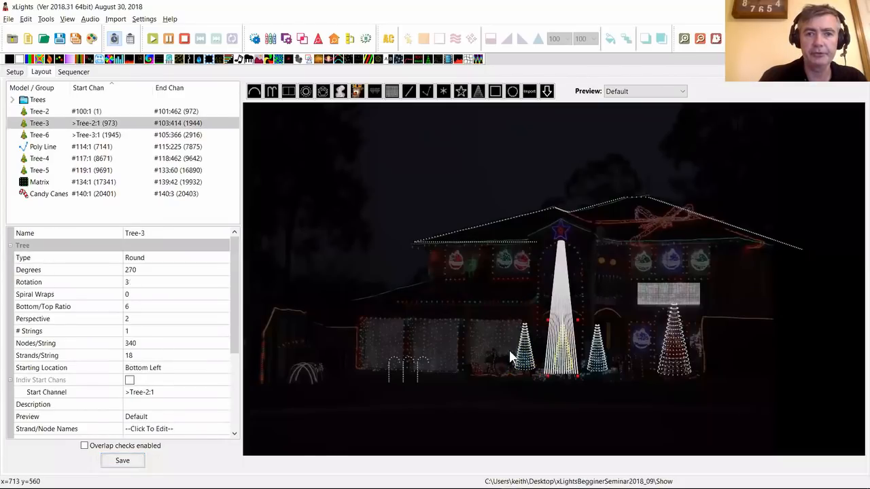
{"action": "left_click", "coordinate": [550, 349]}
{"action": "left_click", "coordinate": [531, 351]}
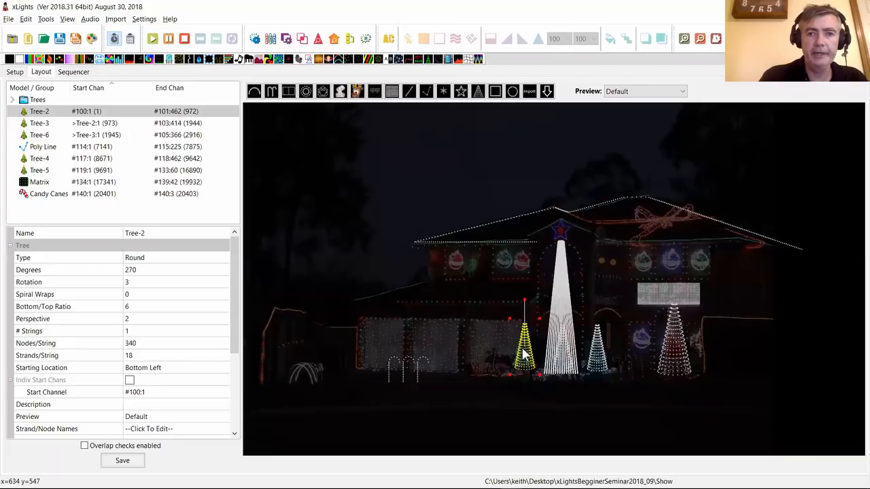
{"action": "left_click", "coordinate": [565, 350]}
{"action": "left_click", "coordinate": [586, 347]}
{"action": "left_click", "coordinate": [602, 350]}
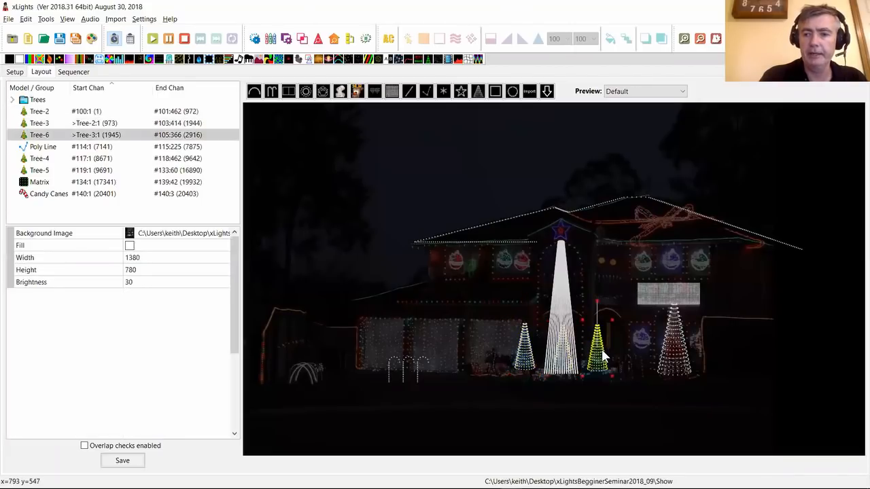
{"action": "left_click", "coordinate": [561, 356]}
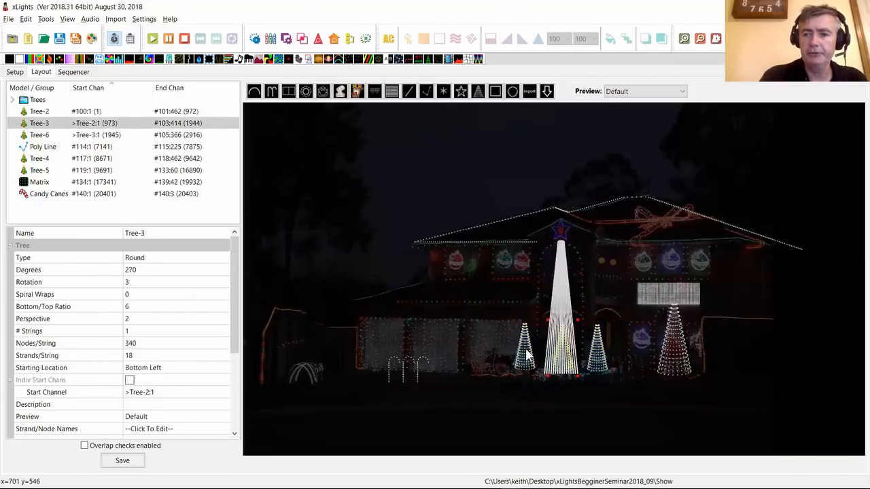
{"action": "left_click", "coordinate": [523, 354]}
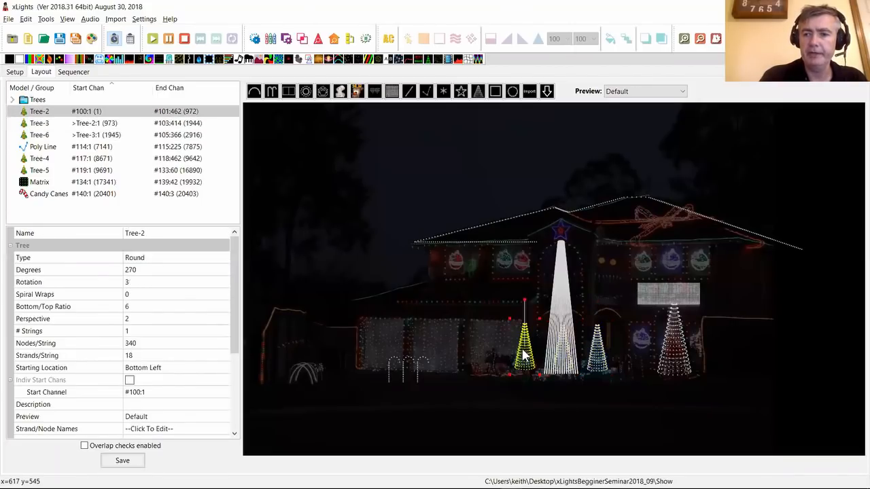
{"action": "left_click", "coordinate": [570, 355]}
{"action": "left_click", "coordinate": [599, 354]}
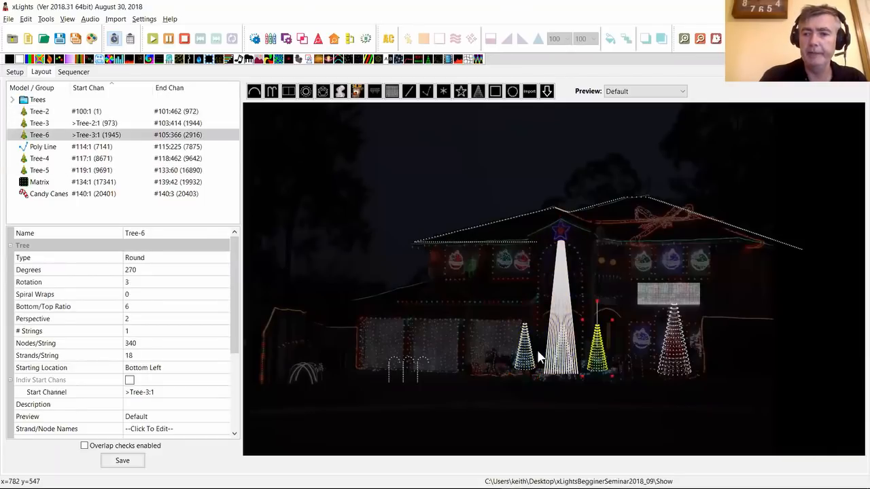
{"action": "left_click", "coordinate": [561, 356]}
{"action": "left_click", "coordinate": [529, 356]}
{"action": "left_click", "coordinate": [562, 355]}
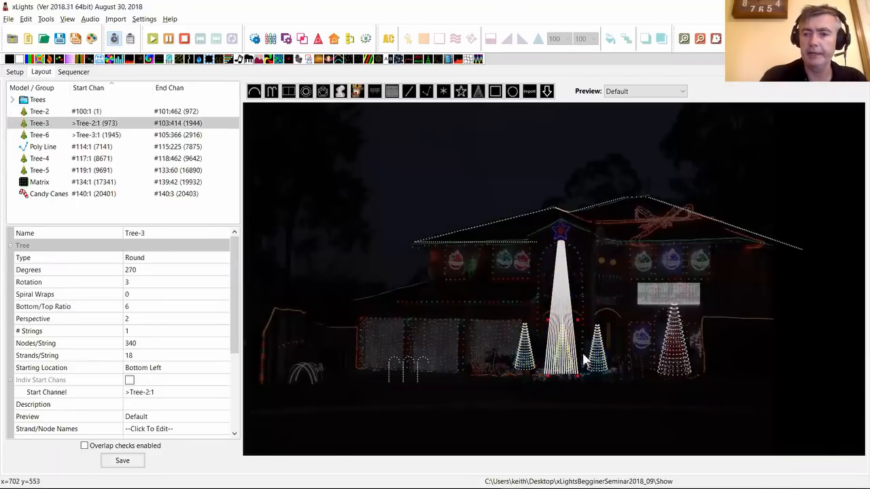
{"action": "left_click", "coordinate": [599, 354]}
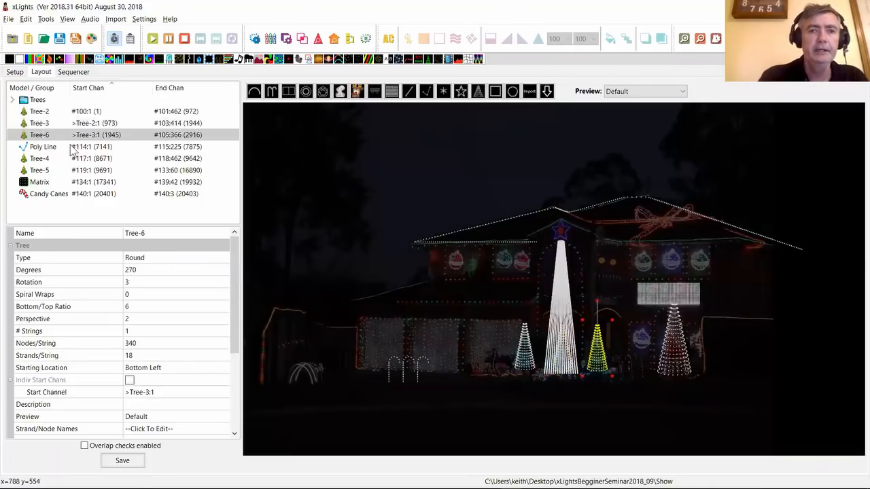
- Run Check Sequence on the show and read through the whole report for errors and warnings
{"action": "left_click", "coordinate": [46, 19]}
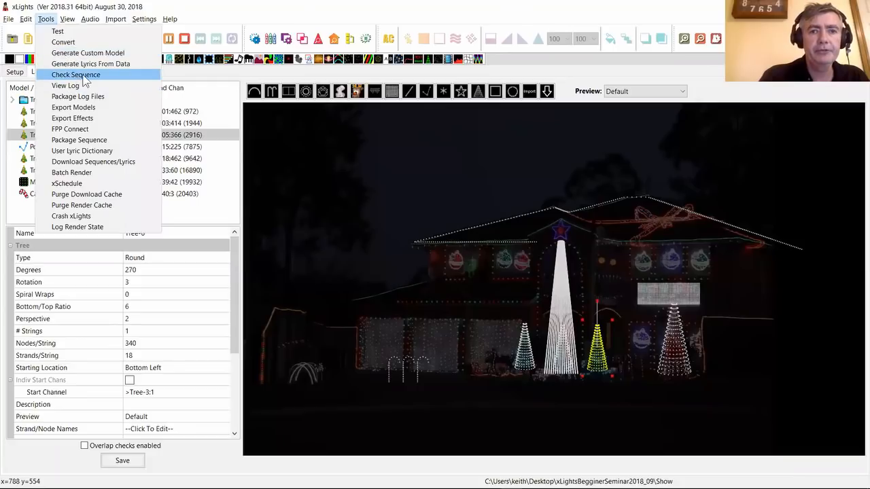
{"action": "left_click", "coordinate": [82, 75]}
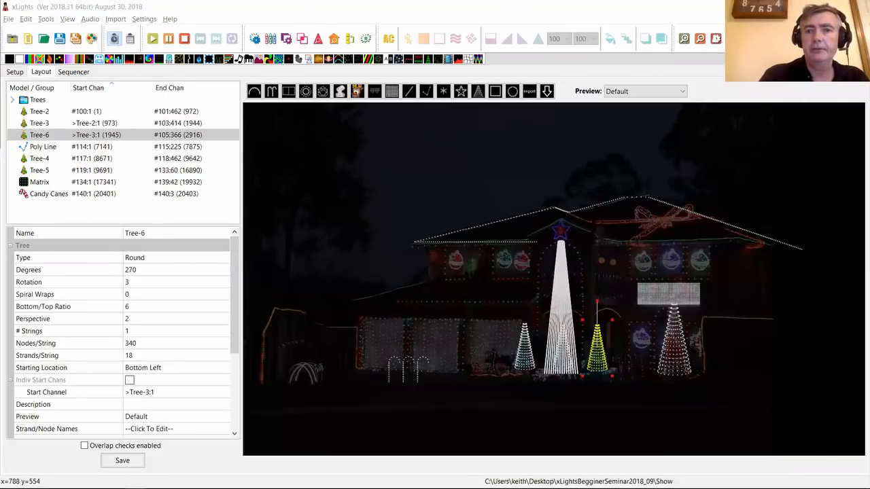
{"action": "scroll", "coordinate": [251, 213], "scroll_direction": "down", "scroll_amount": 2}
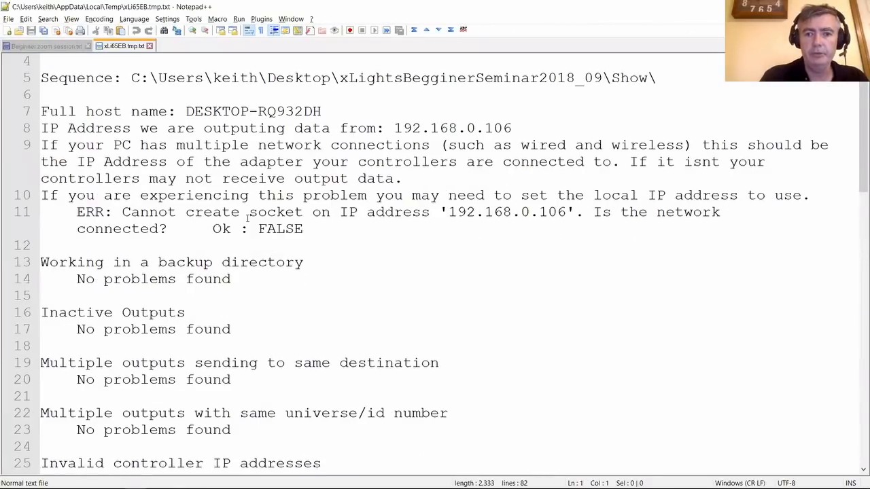
{"action": "scroll", "coordinate": [248, 213], "scroll_direction": "up", "scroll_amount": 2}
{"action": "scroll", "coordinate": [245, 213], "scroll_direction": "down", "scroll_amount": 1}
{"action": "scroll", "coordinate": [245, 213], "scroll_direction": "down", "scroll_amount": 1}
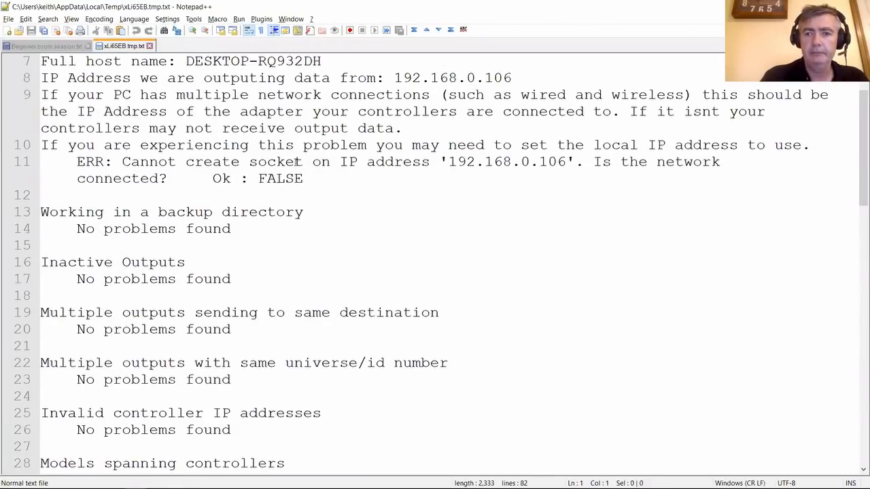
{"action": "scroll", "coordinate": [282, 178], "scroll_direction": "down", "scroll_amount": 5}
{"action": "scroll", "coordinate": [281, 177], "scroll_direction": "up", "scroll_amount": 2}
{"action": "scroll", "coordinate": [282, 177], "scroll_direction": "down", "scroll_amount": 3}
{"action": "scroll", "coordinate": [281, 177], "scroll_direction": "down", "scroll_amount": 10}
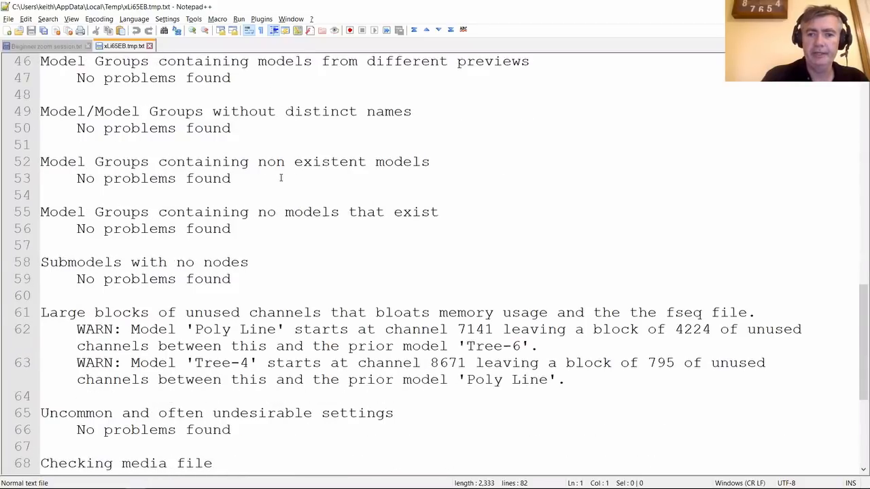
{"action": "scroll", "coordinate": [288, 248], "scroll_direction": "down", "scroll_amount": 1}
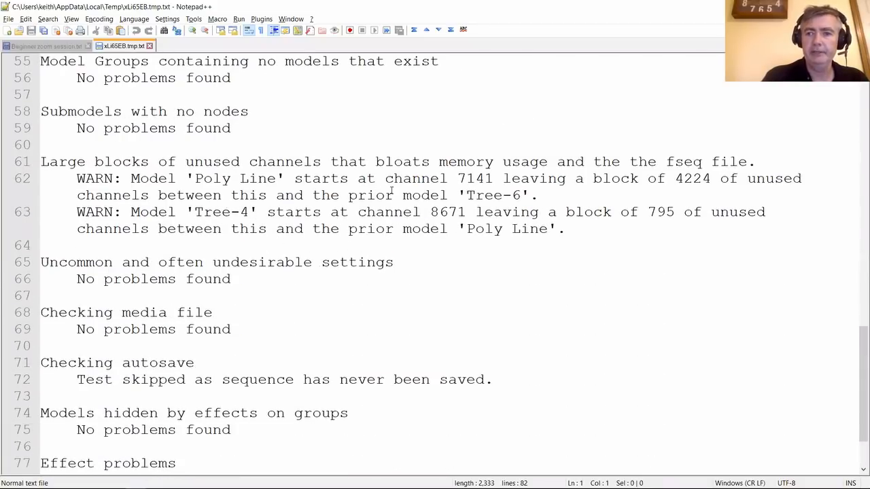
{"action": "scroll", "coordinate": [308, 262], "scroll_direction": "down", "scroll_amount": 2}
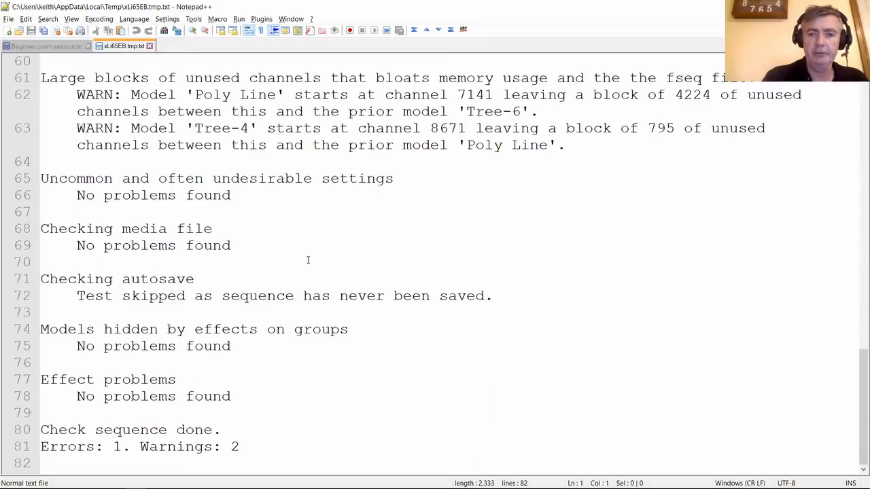
{"action": "scroll", "coordinate": [316, 265], "scroll_direction": "up", "scroll_amount": 10}
{"action": "scroll", "coordinate": [346, 256], "scroll_direction": "up", "scroll_amount": 10}
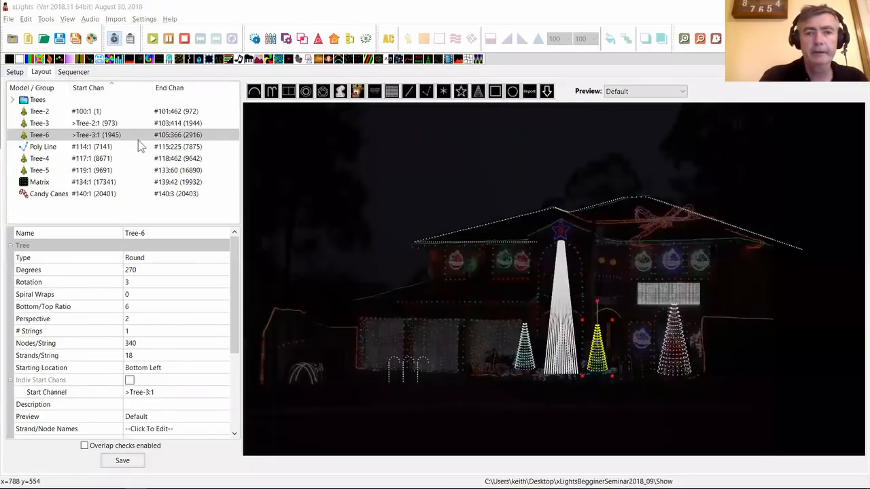
- Upload the E1.31 input definition from the 192.168.0.215 network entry to the Falcon controller
{"action": "left_click", "coordinate": [14, 71]}
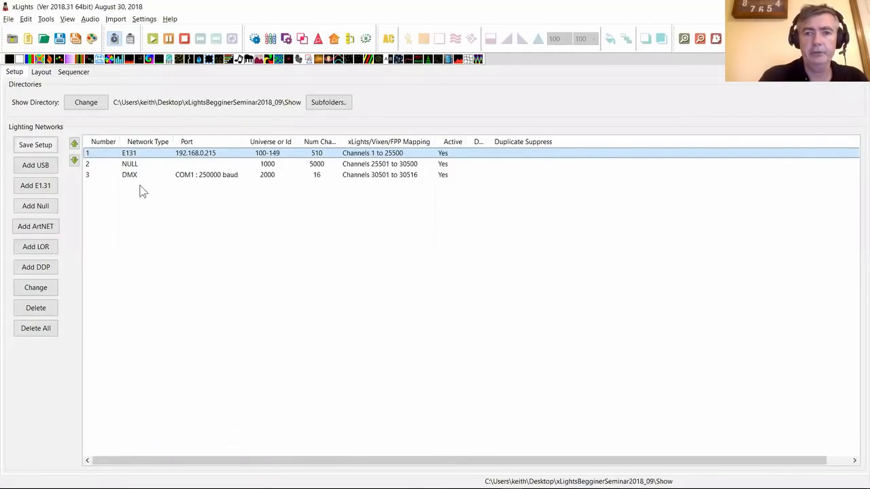
{"action": "right_click", "coordinate": [133, 155]}
{"action": "mouse_move", "coordinate": [210, 160]}
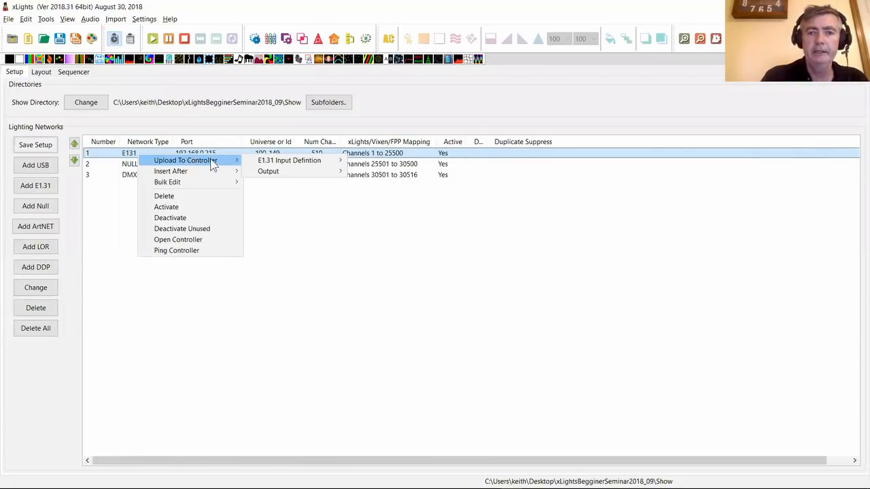
{"action": "mouse_move", "coordinate": [317, 167]}
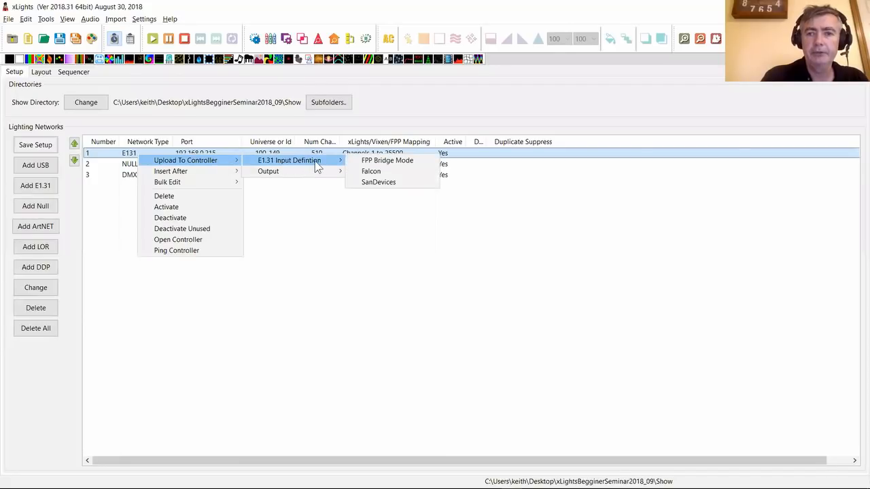
{"action": "left_click", "coordinate": [380, 172]}
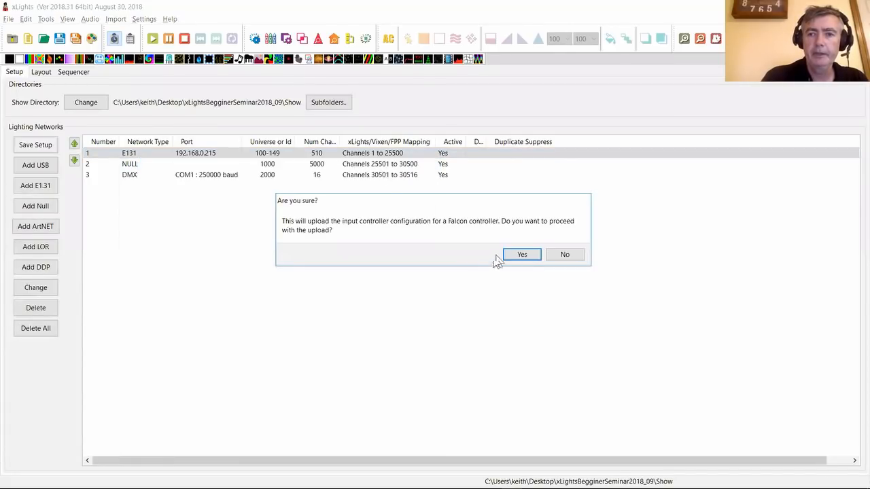
{"action": "left_click", "coordinate": [522, 254]}
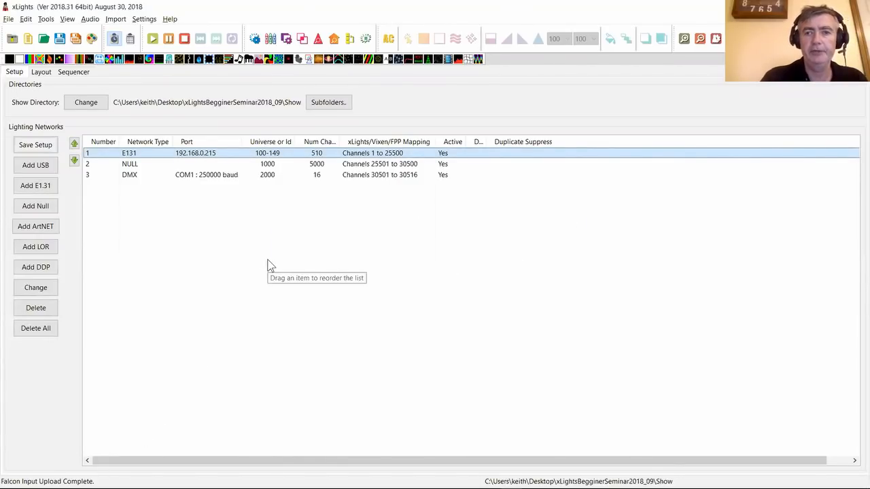
- Switch to the Falcon controller's web page in Chrome and examine the universes, sizes and types in its E131 setup
{"action": "key", "text": "alt+Tab"}
{"action": "key", "text": "alt+Tab"}
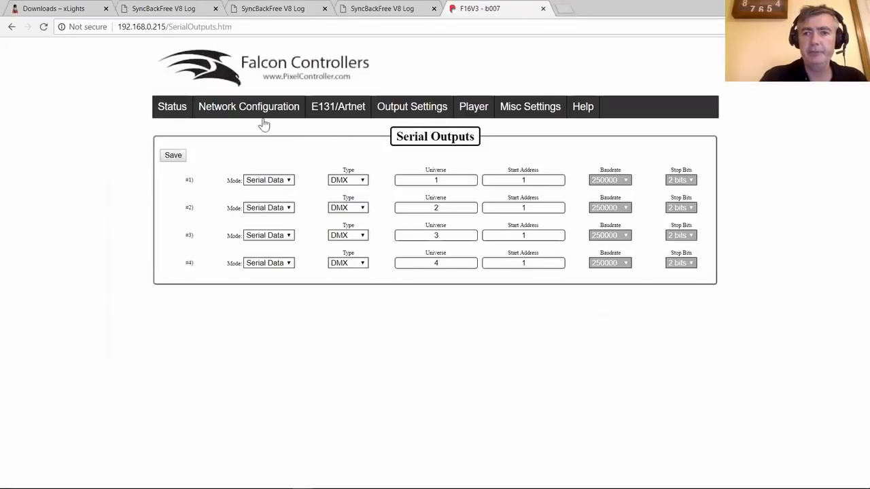
{"action": "left_click", "coordinate": [338, 107]}
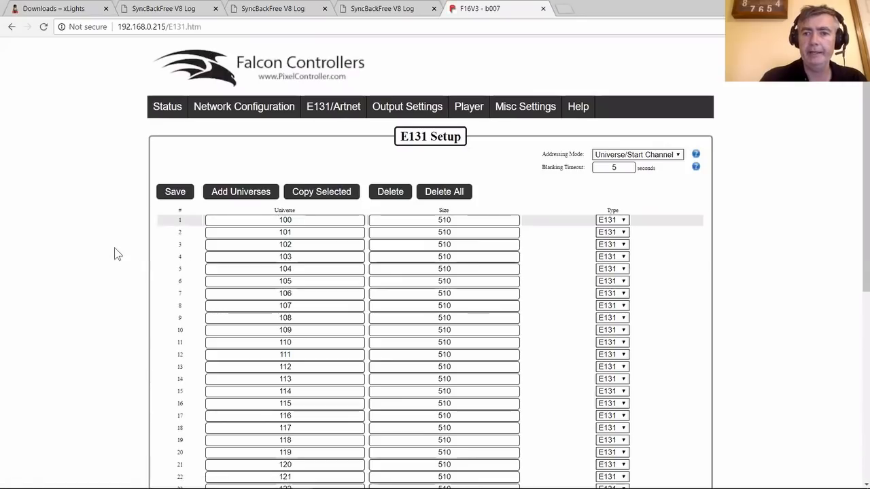
{"action": "scroll", "coordinate": [114, 248], "scroll_direction": "down", "scroll_amount": 5}
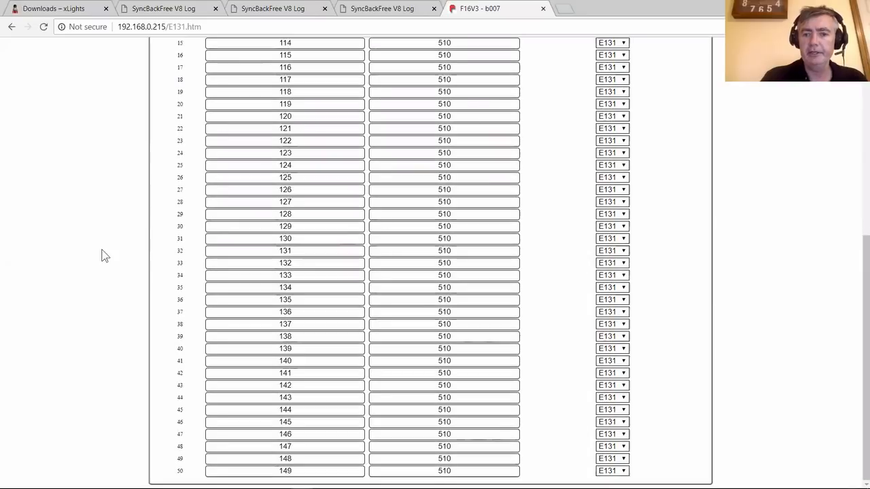
{"action": "scroll", "coordinate": [102, 256], "scroll_direction": "up", "scroll_amount": 5}
{"action": "scroll", "coordinate": [102, 255], "scroll_direction": "down", "scroll_amount": 5}
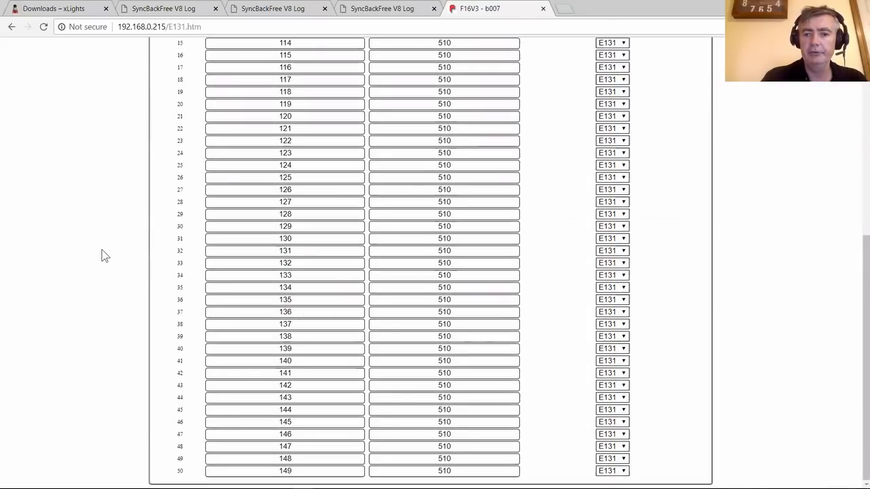
{"action": "scroll", "coordinate": [102, 254], "scroll_direction": "up", "scroll_amount": 4}
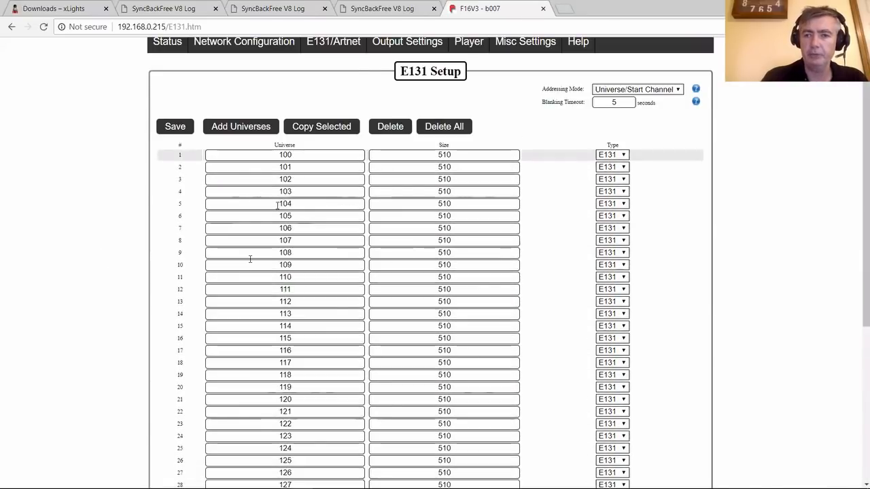
{"action": "scroll", "coordinate": [147, 224], "scroll_direction": "up", "scroll_amount": 1}
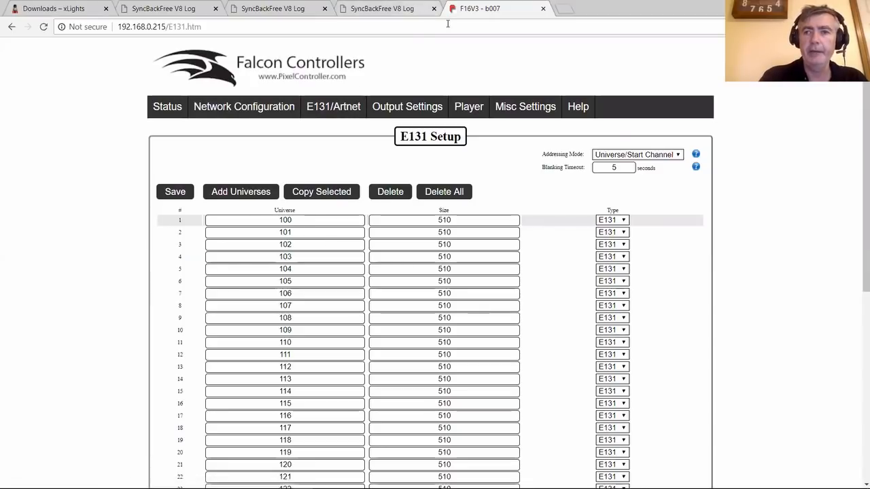
- Switch to xLights, set the 192.168.0.215 E131 network entry to 512 channels per universe and save the setup
{"action": "key", "text": "alt+Tab"}
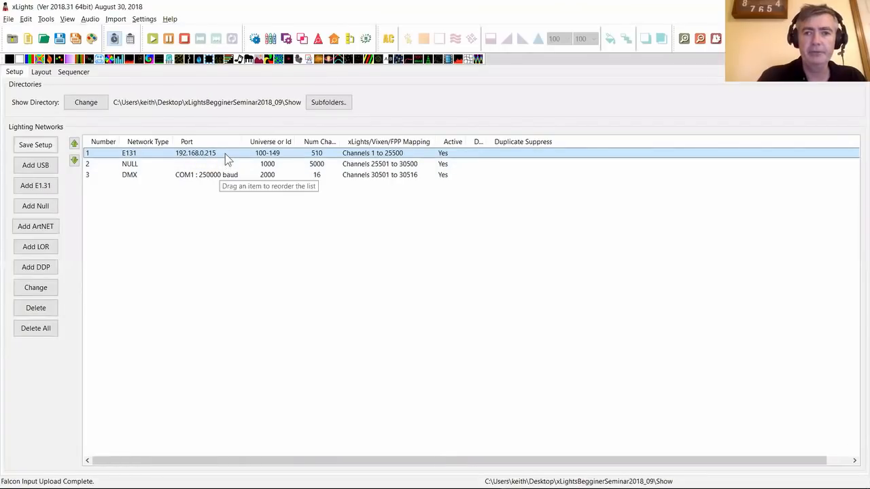
{"action": "double_click", "coordinate": [323, 156]}
{"action": "left_click", "coordinate": [188, 264]}
{"action": "left_click", "coordinate": [188, 264]}
{"action": "left_click", "coordinate": [105, 328]}
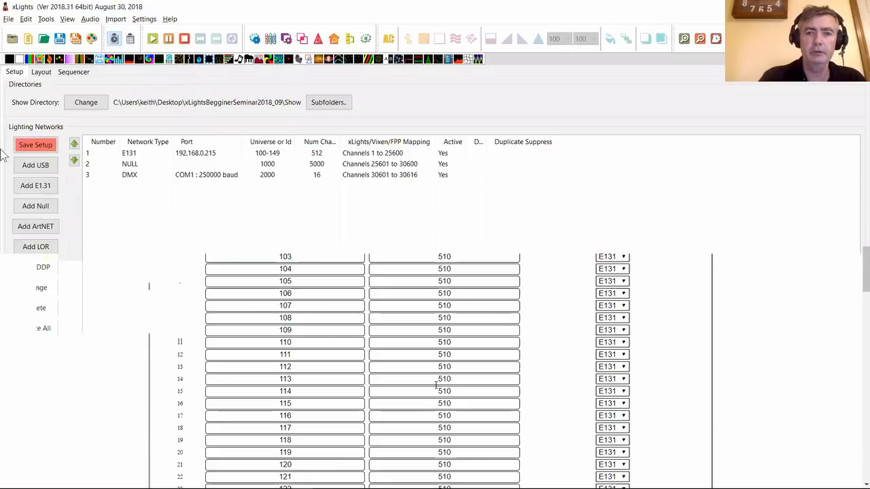
{"action": "left_click", "coordinate": [32, 148]}
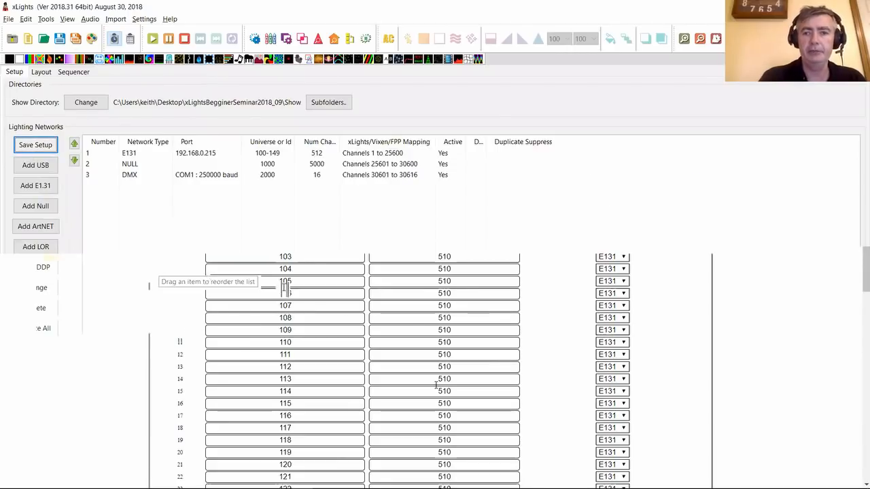
- Try to upload the E1.31 input definition of the 192.168.0.215 network entry to the Falcon controller
{"action": "key", "text": "alt+Tab"}
{"action": "key", "text": "alt+Tab"}
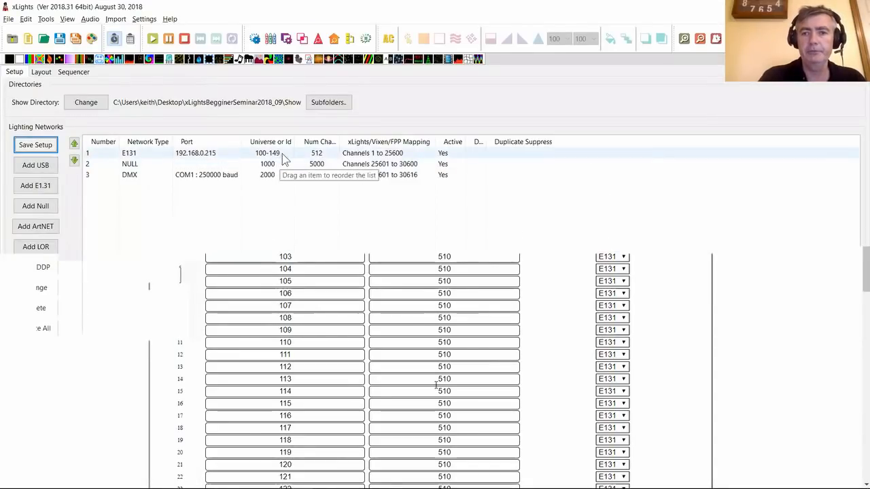
{"action": "right_click", "coordinate": [284, 153]}
{"action": "mouse_move", "coordinate": [367, 161]}
{"action": "mouse_move", "coordinate": [415, 164]}
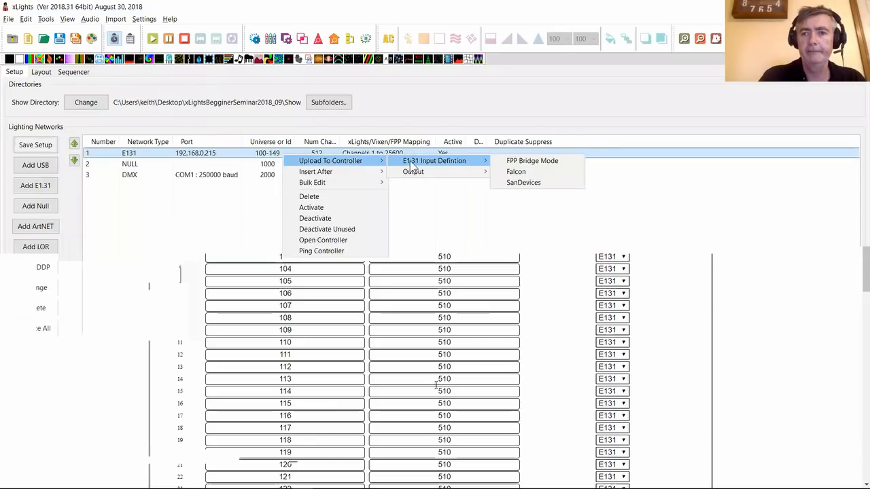
{"action": "left_click", "coordinate": [514, 171]}
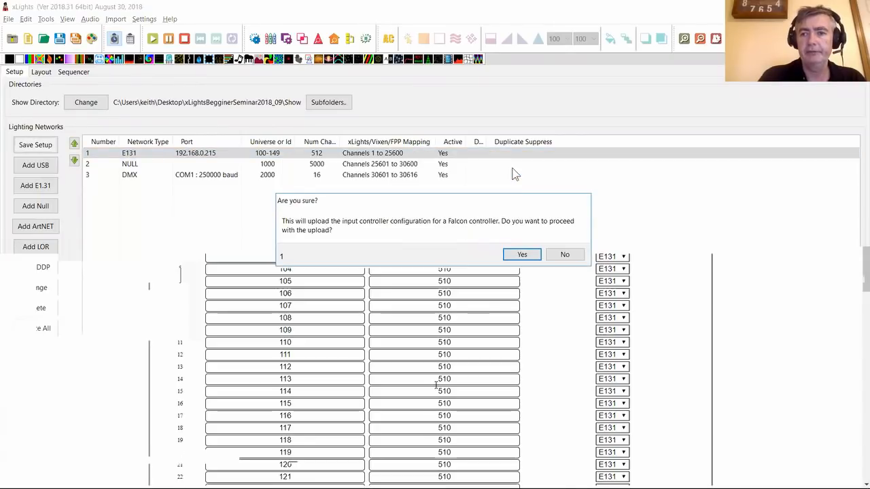
{"action": "left_click", "coordinate": [523, 255]}
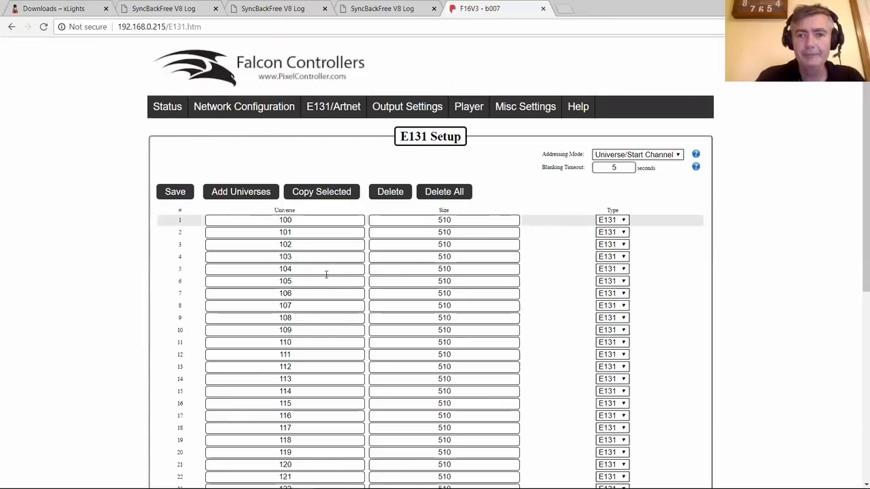
- Reopen xLights and upload the E1.31 input definition from the 192.168.0.215 entry to the Falcon controller again
{"action": "key", "text": "alt+Tab"}
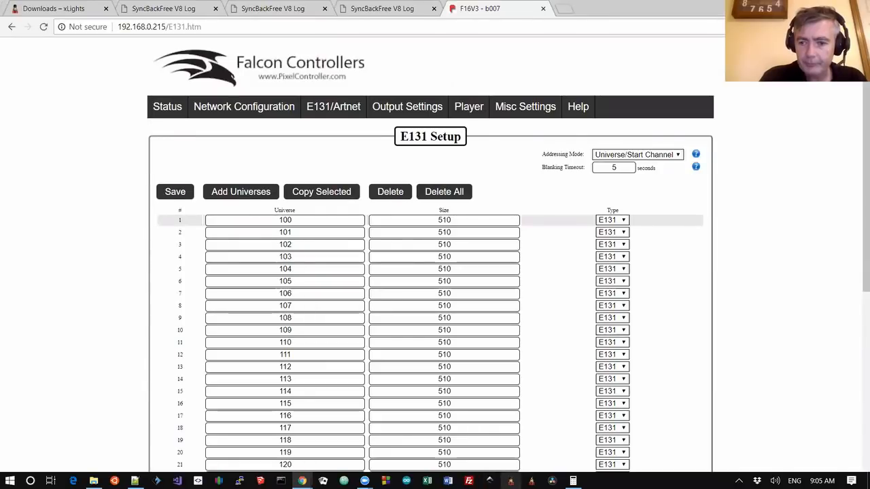
{"action": "left_click", "coordinate": [510, 481]}
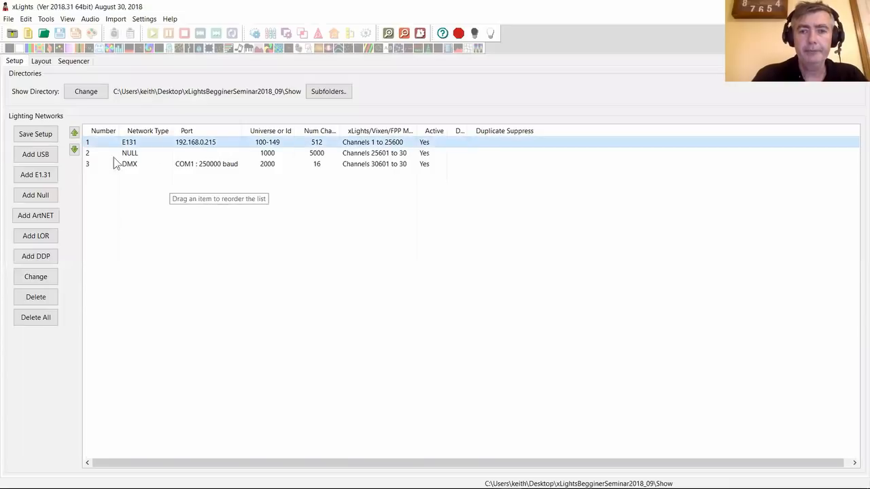
{"action": "right_click", "coordinate": [184, 144]}
{"action": "mouse_move", "coordinate": [231, 147]}
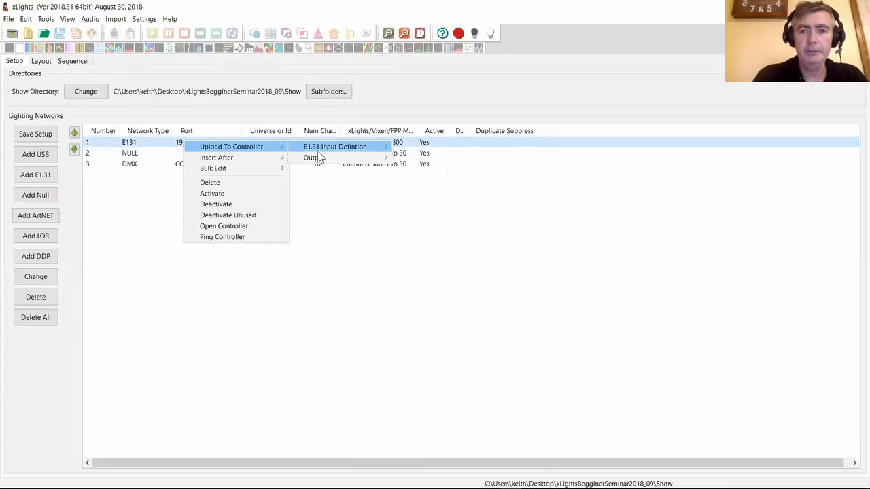
{"action": "mouse_move", "coordinate": [335, 147]}
{"action": "left_click", "coordinate": [430, 157]}
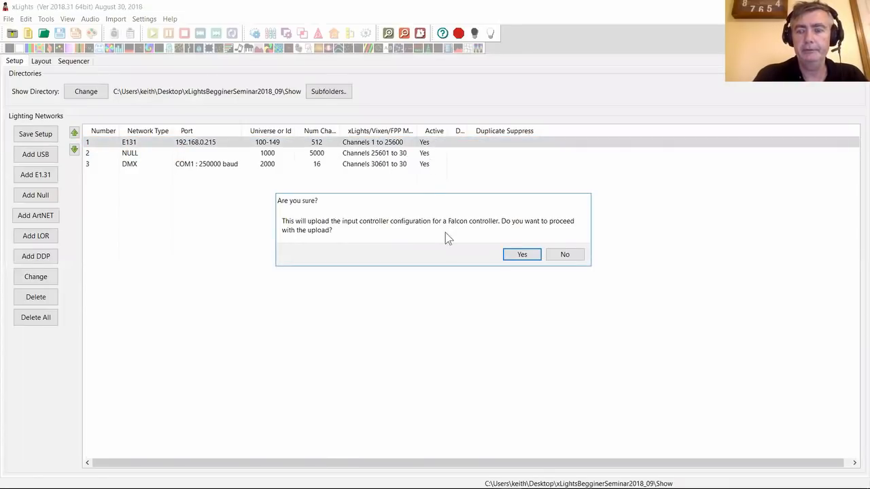
{"action": "left_click", "coordinate": [514, 254]}
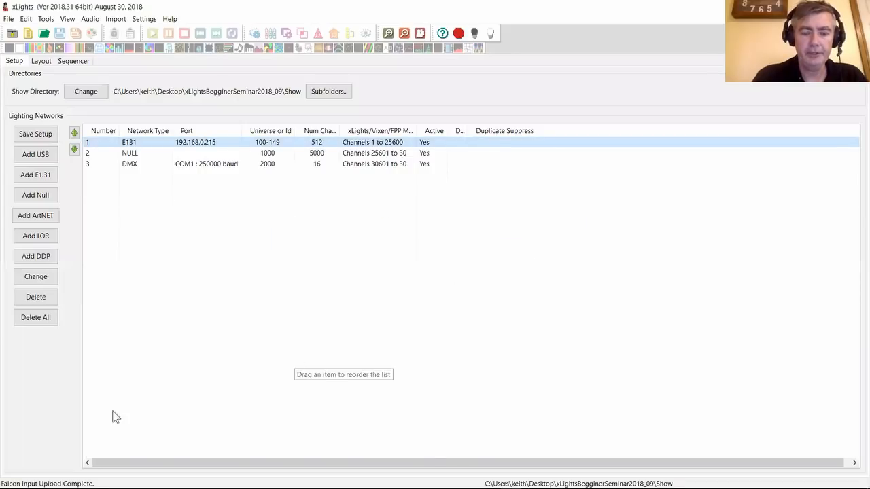
- Switch to the Falcon controller's web page in Chrome, check the reloaded E131 universe sizes and examine the string port configuration
{"action": "key", "text": "alt+Tab"}
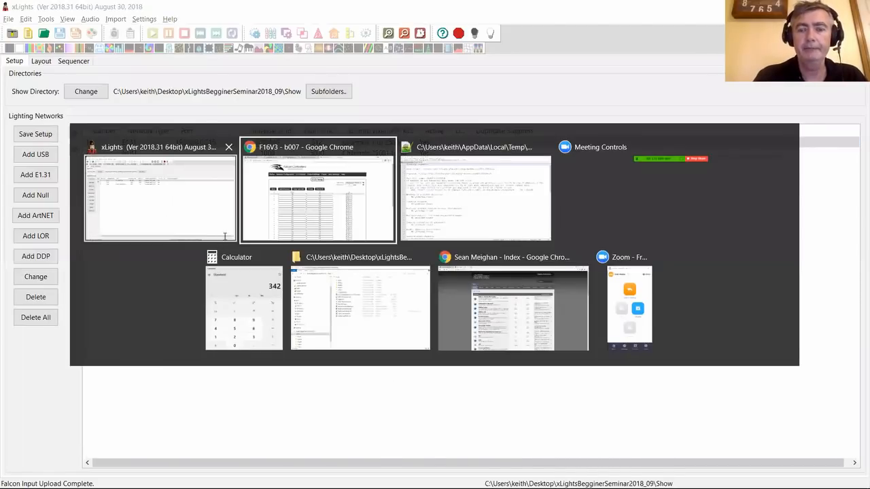
{"action": "left_click", "coordinate": [347, 109]}
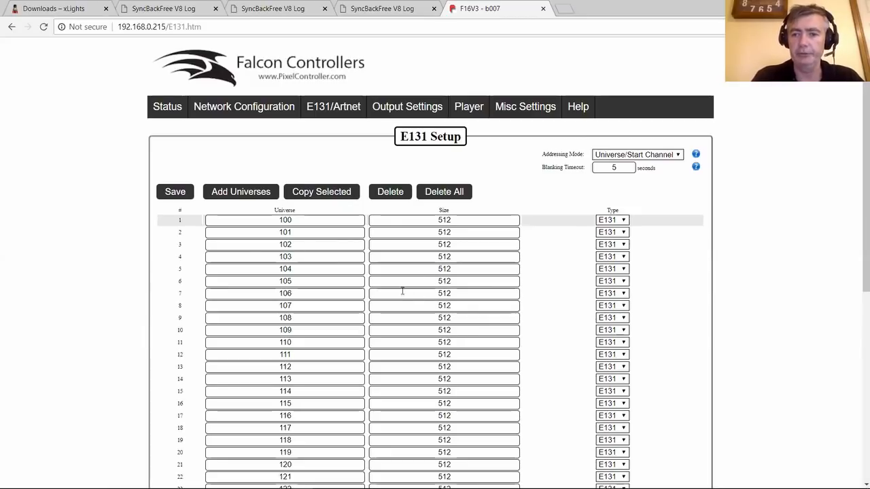
{"action": "mouse_move", "coordinate": [404, 110]}
{"action": "left_click", "coordinate": [384, 135]}
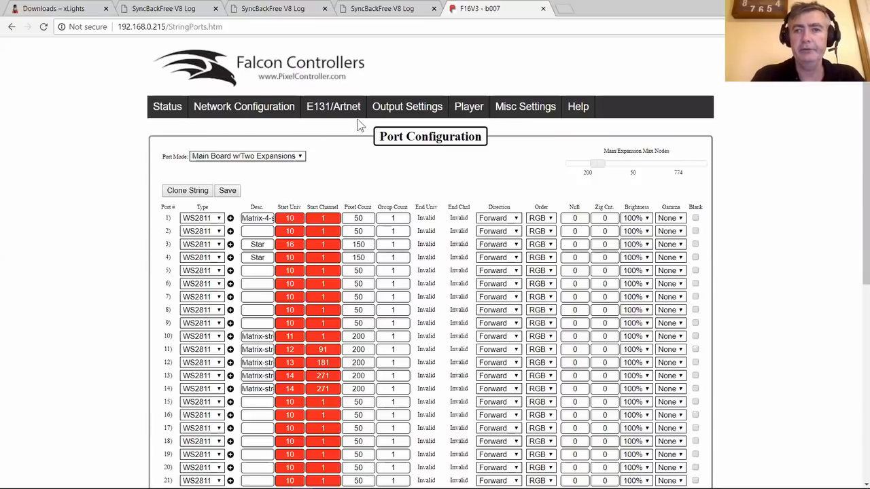
- Switch to xLights and try to upload the output configuration of the 192.168.0.215 entry to the Falcon controller
{"action": "key", "text": "alt+Tab"}
{"action": "right_click", "coordinate": [209, 147]}
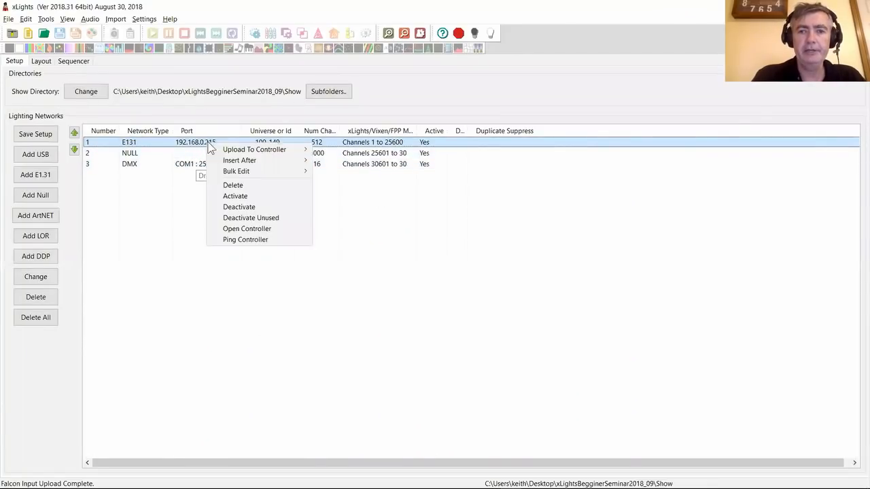
{"action": "mouse_move", "coordinate": [258, 151]}
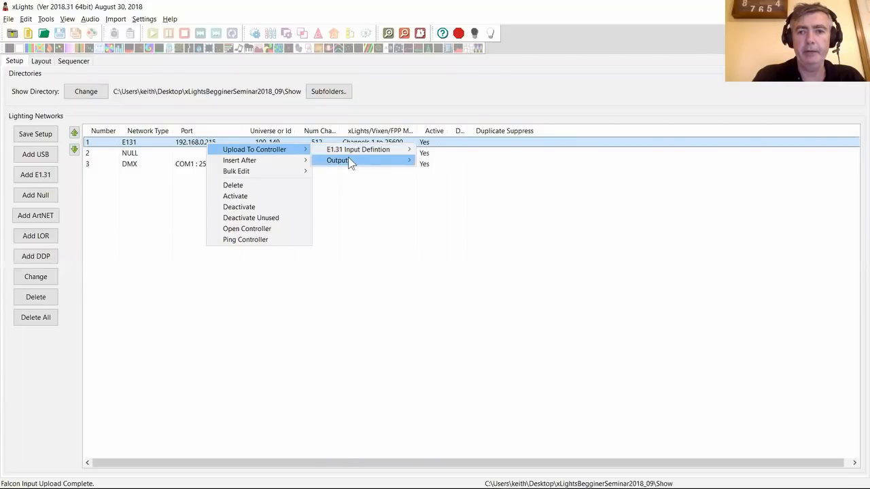
{"action": "mouse_move", "coordinate": [347, 160]}
{"action": "left_click", "coordinate": [445, 160]}
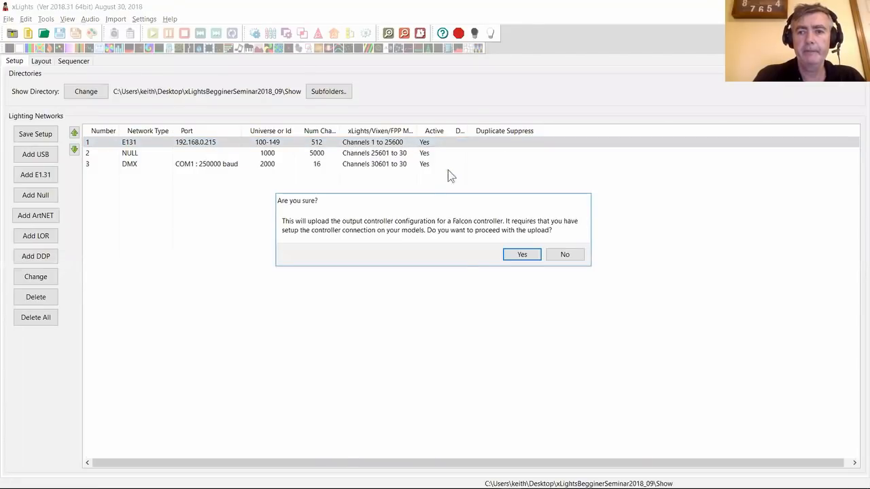
{"action": "left_click", "coordinate": [521, 254]}
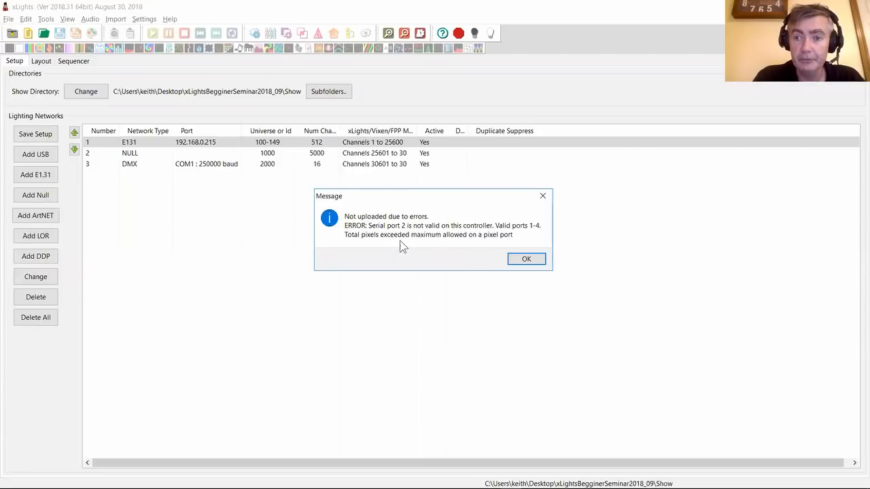
{"action": "left_click", "coordinate": [524, 259]}
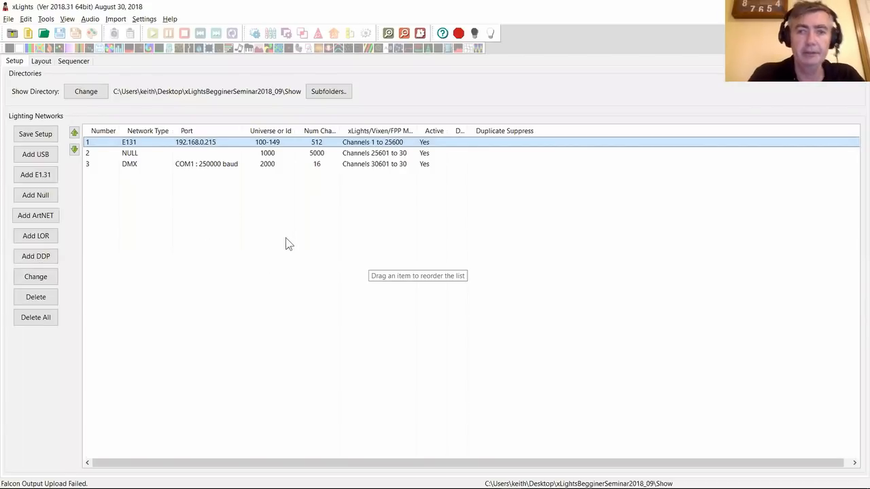
- Switch to the Falcon controller's web page in Chrome and reload the string ports to check their settings
{"action": "key", "text": "alt+Tab"}
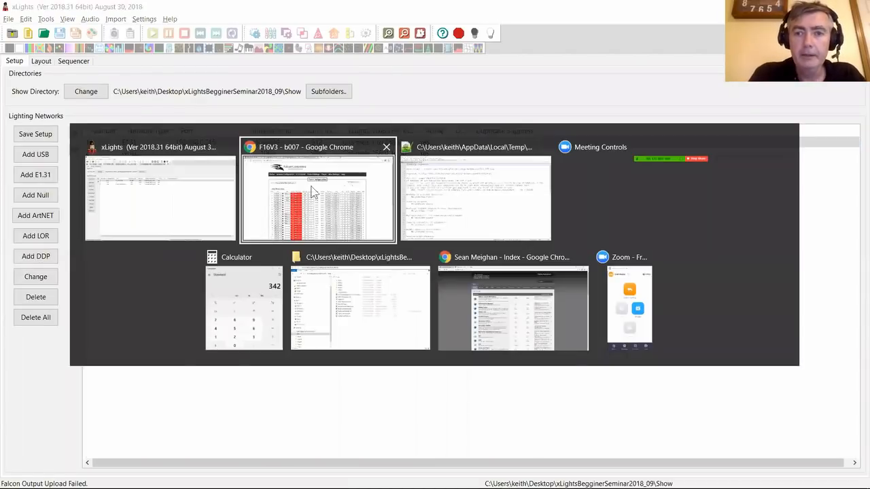
{"action": "mouse_move", "coordinate": [417, 119]}
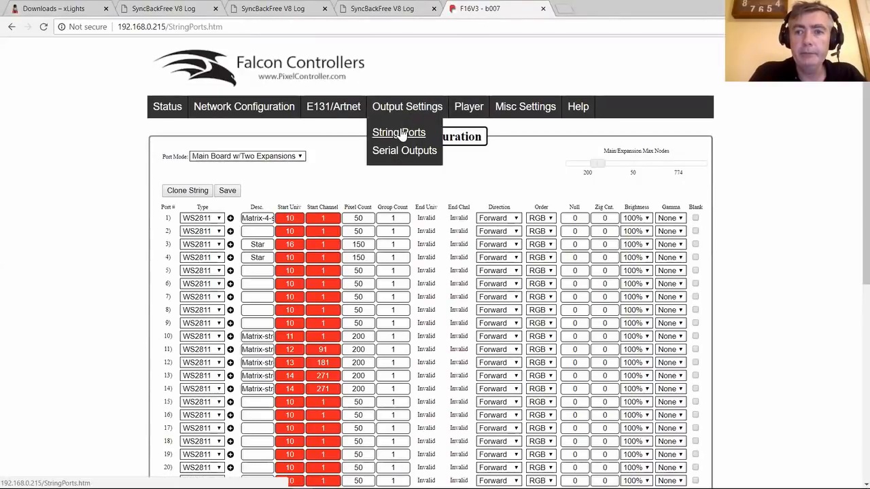
{"action": "left_click", "coordinate": [394, 131]}
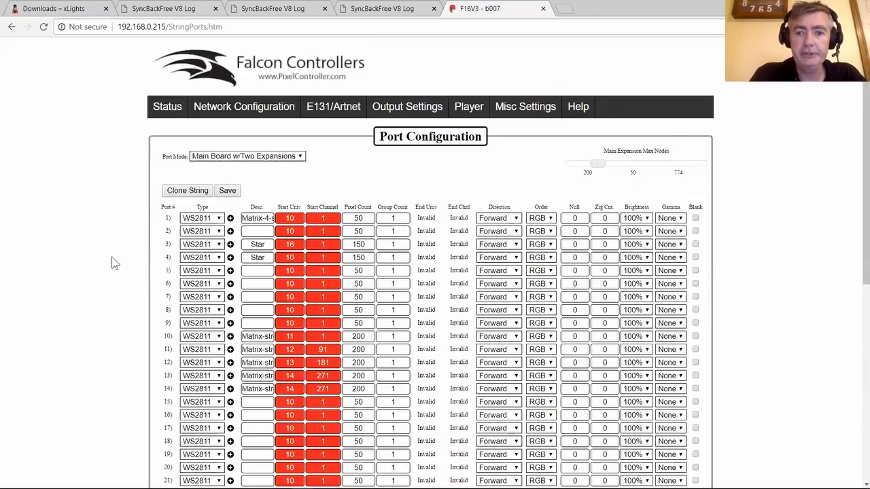
{"action": "mouse_move", "coordinate": [399, 112]}
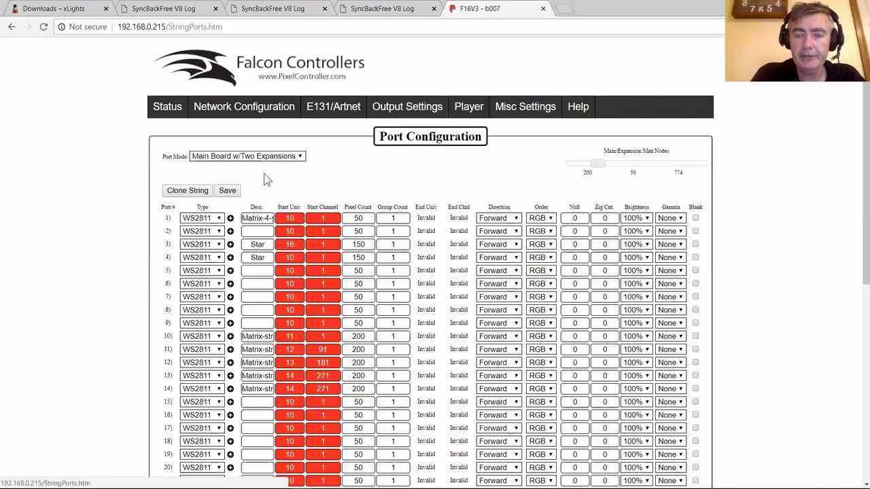
- Switch to xLights, clear the controller connection of the Candy Canes model in the layout and save the layout
{"action": "key", "text": "alt+Tab"}
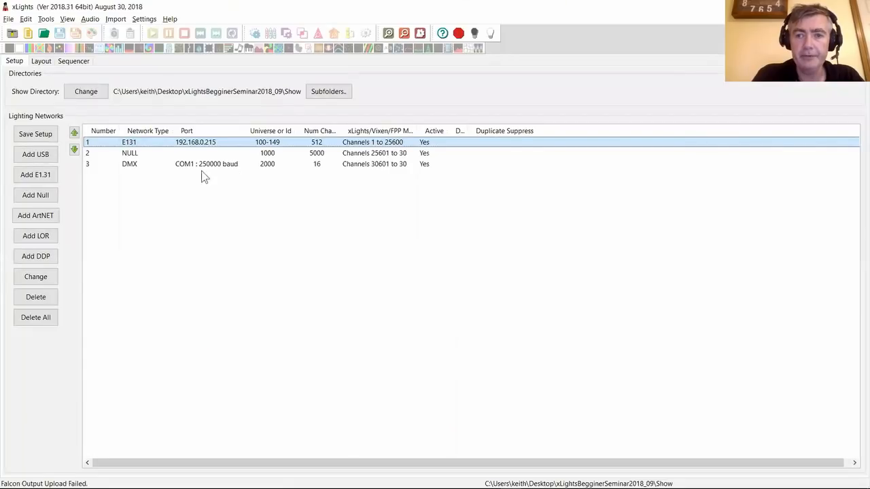
{"action": "left_click", "coordinate": [74, 61]}
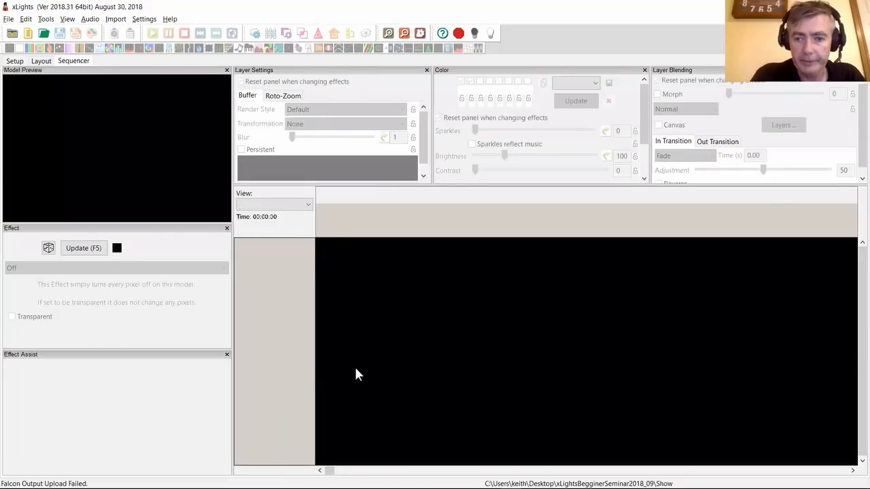
{"action": "left_click", "coordinate": [40, 61]}
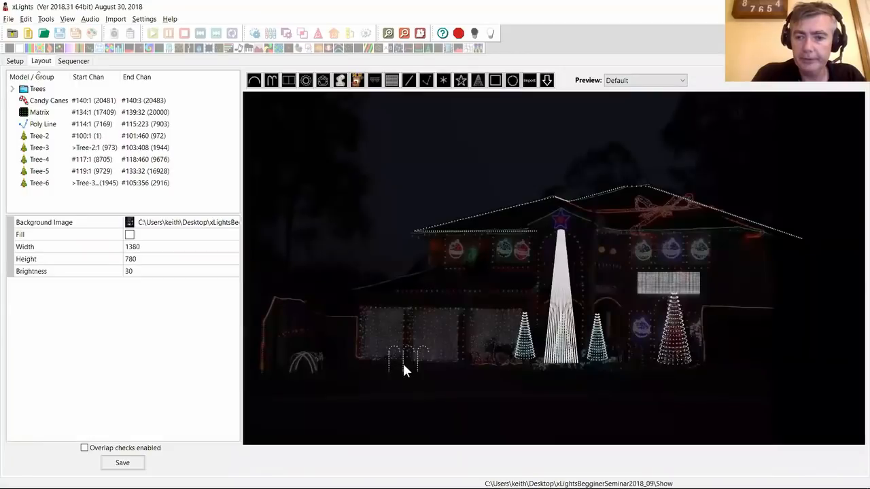
{"action": "left_click", "coordinate": [404, 366]}
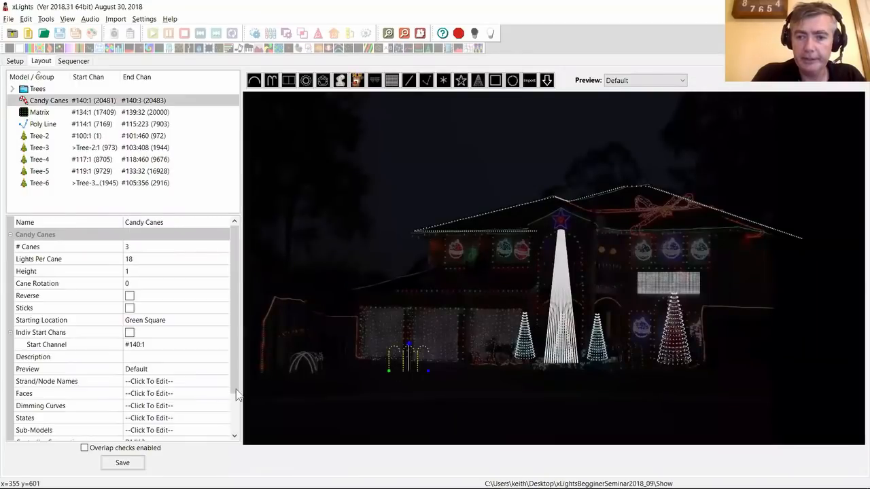
{"action": "scroll", "coordinate": [190, 416], "scroll_direction": "down", "scroll_amount": 3}
{"action": "left_click", "coordinate": [178, 395]}
{"action": "key", "text": "BackSpace"}
{"action": "left_click", "coordinate": [122, 462]}
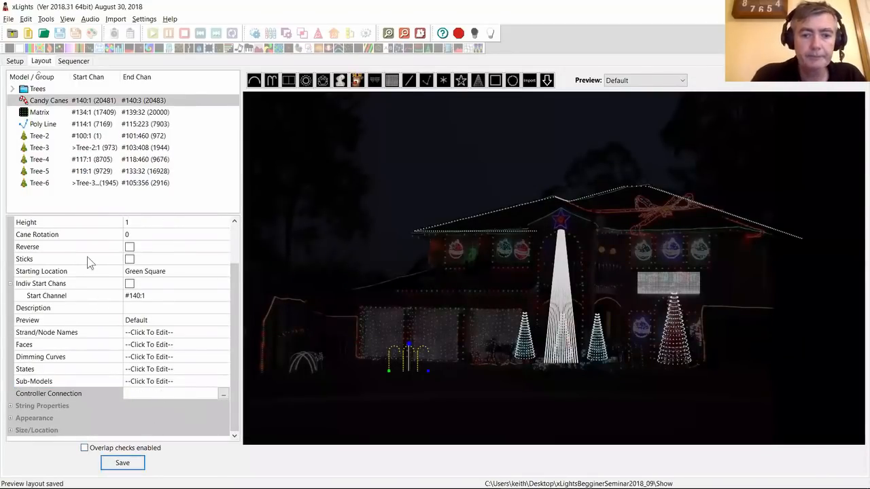
- Retry the Falcon output configuration upload from the 192.168.0.215 network entry and dismiss the resulting message
{"action": "left_click", "coordinate": [15, 60]}
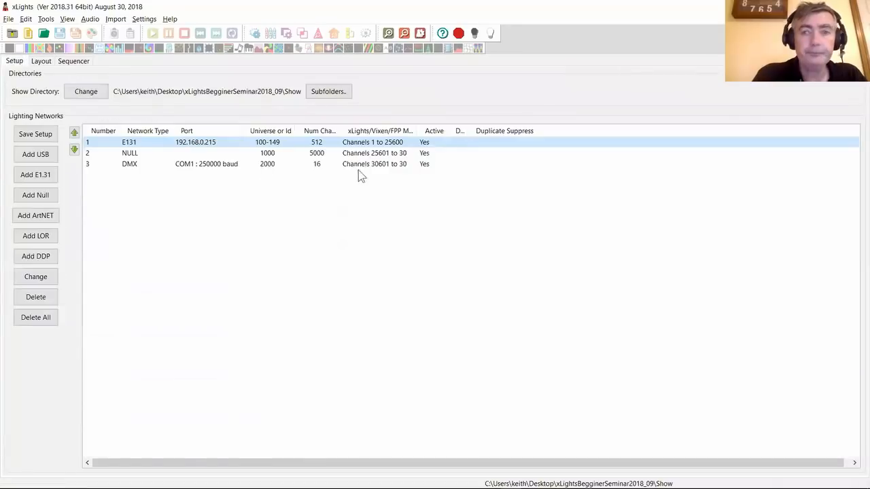
{"action": "right_click", "coordinate": [288, 143]}
{"action": "mouse_move", "coordinate": [339, 152]}
{"action": "mouse_move", "coordinate": [467, 163]}
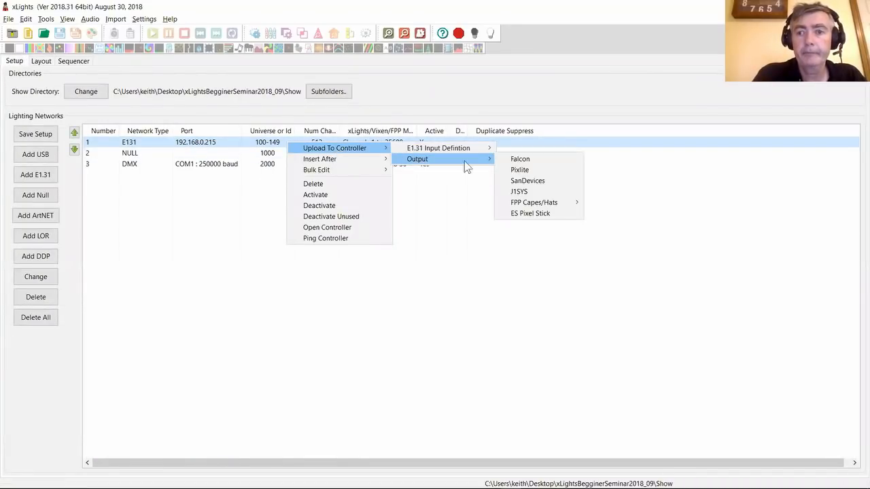
{"action": "left_click", "coordinate": [520, 160]}
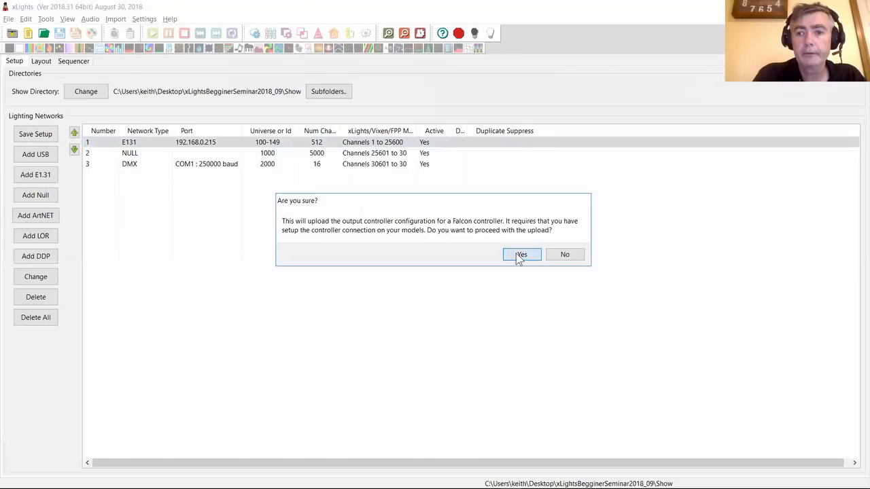
{"action": "left_click", "coordinate": [517, 255]}
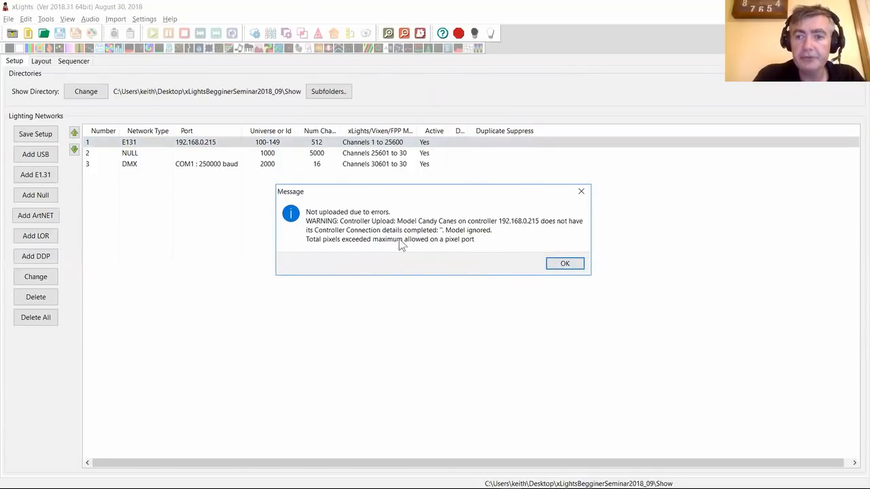
{"action": "left_click", "coordinate": [563, 265]}
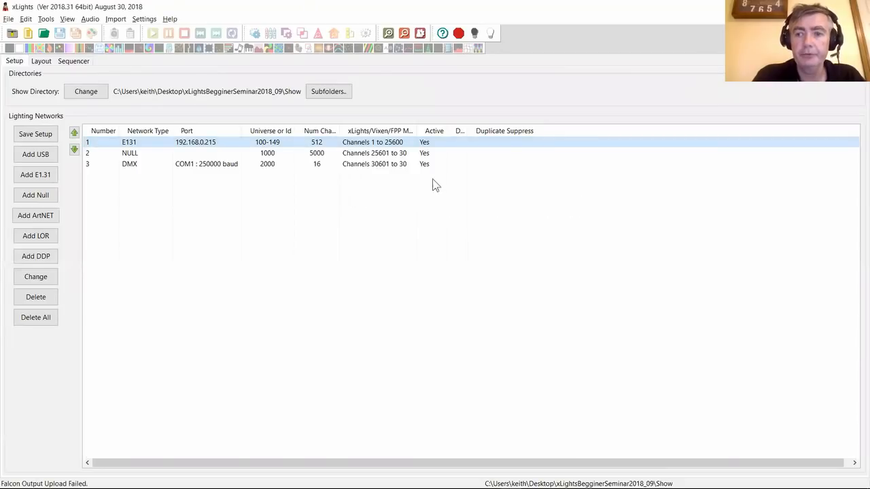
- Switch to the Falcon controller's web page in Chrome, reopen the string ports and try the Main Board Only port mode
{"action": "key", "text": "alt+Tab"}
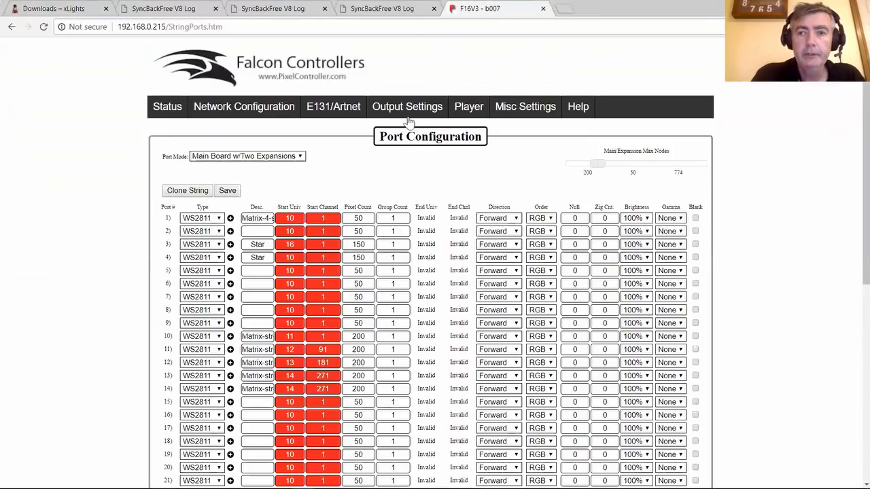
{"action": "left_click", "coordinate": [398, 134]}
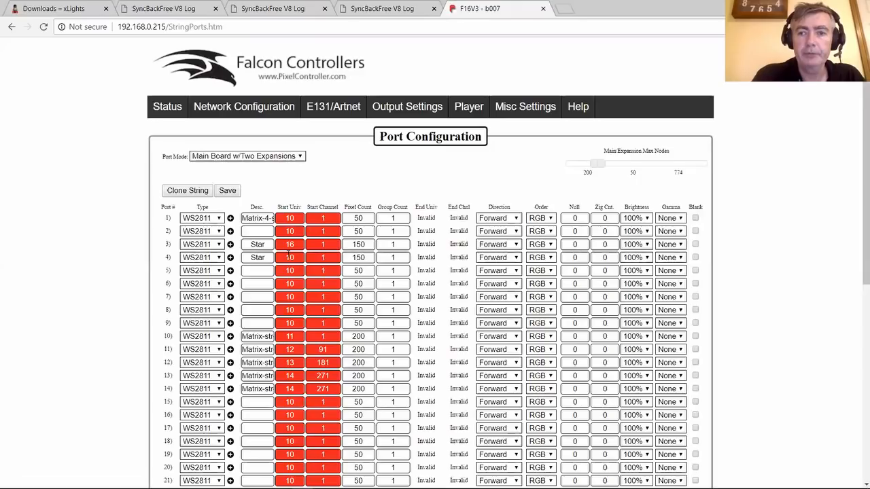
{"action": "left_click", "coordinate": [275, 158]}
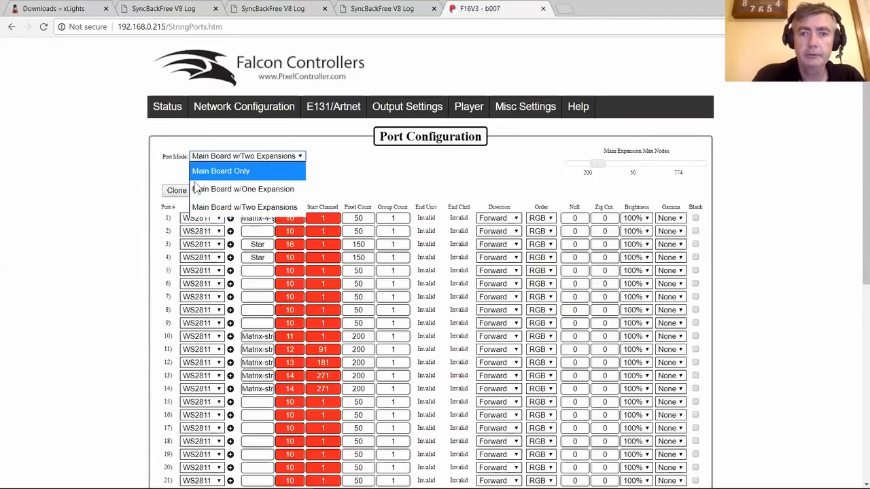
{"action": "left_click", "coordinate": [219, 170]}
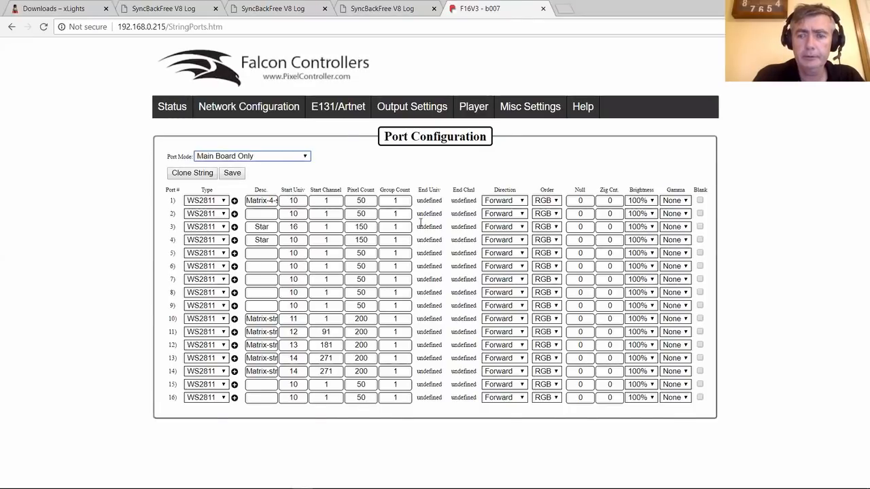
- Check the controller's E131 universe setup, and reopen the string ports to review the port list
{"action": "mouse_move", "coordinate": [424, 110]}
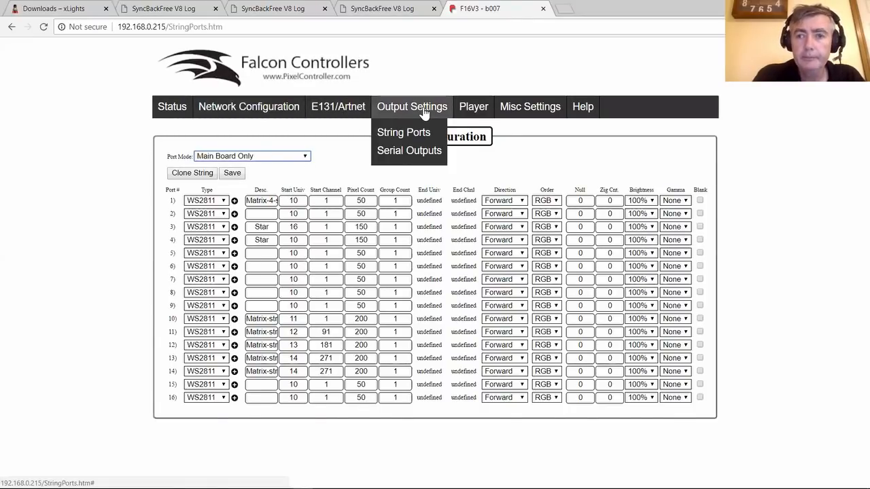
{"action": "left_click", "coordinate": [349, 112]}
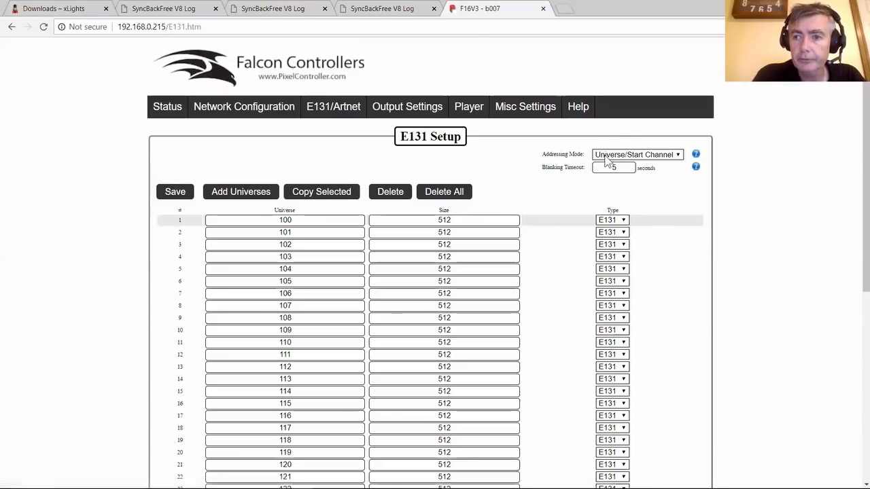
{"action": "mouse_move", "coordinate": [394, 120]}
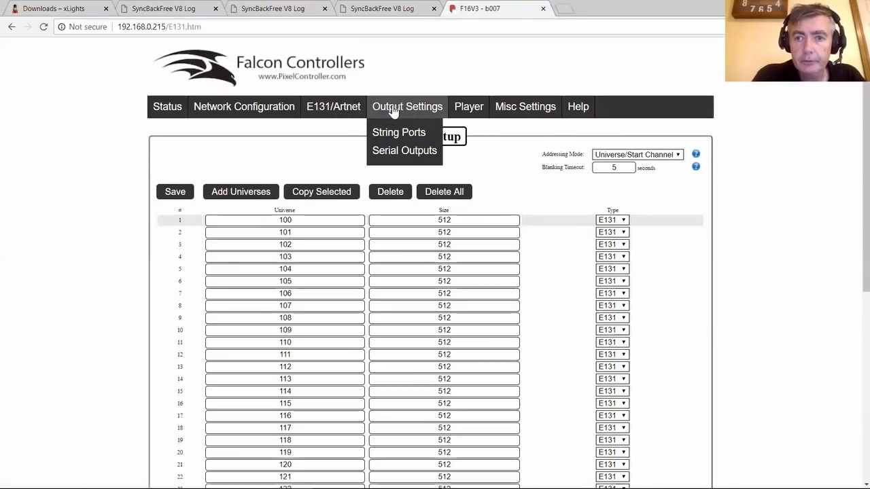
{"action": "left_click", "coordinate": [398, 137]}
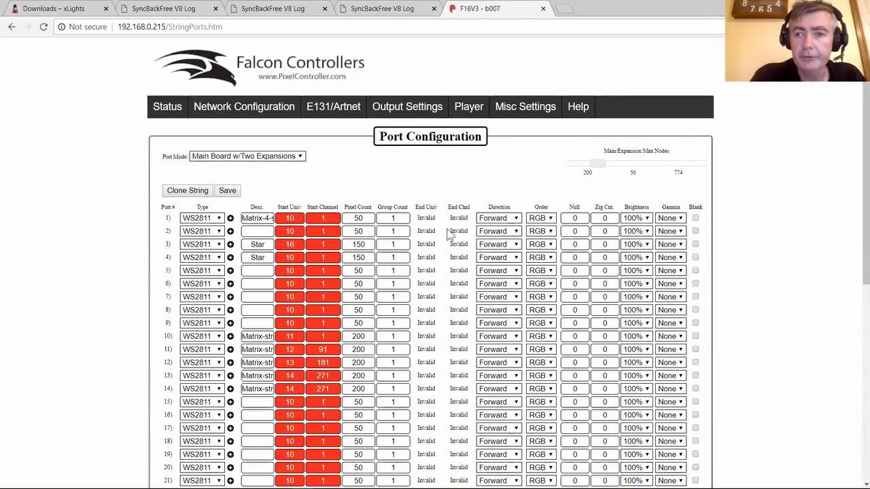
{"action": "scroll", "coordinate": [124, 229], "scroll_direction": "down", "scroll_amount": 4}
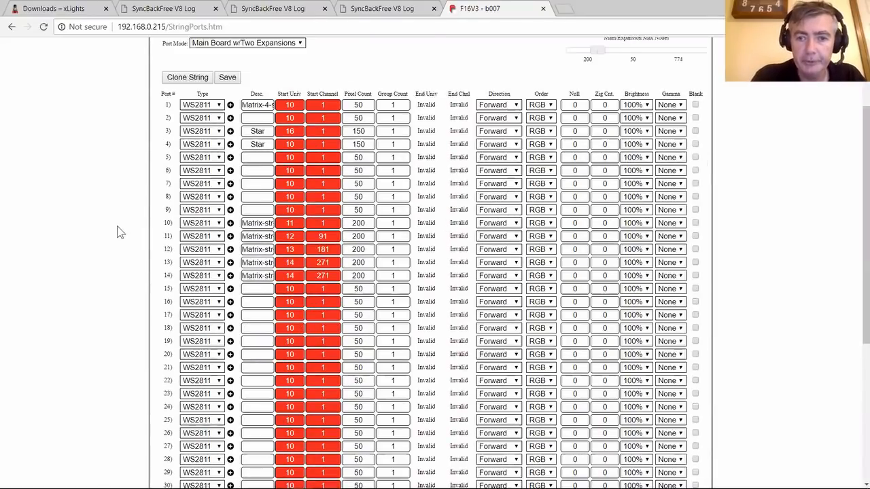
{"action": "scroll", "coordinate": [105, 233], "scroll_direction": "up", "scroll_amount": 4}
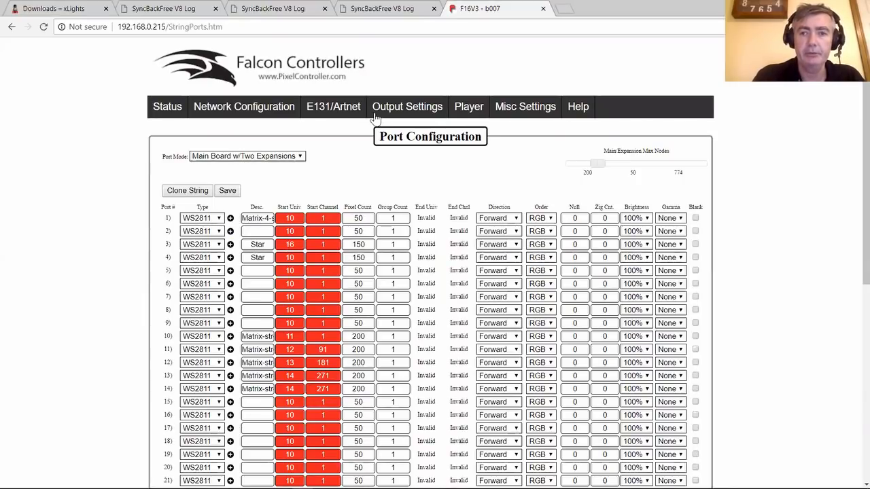
- Switch to xLights, look over the layout's models and the DMX network's available actions, and select the 192.168.0.215 network entry
{"action": "key", "text": "alt+Tab"}
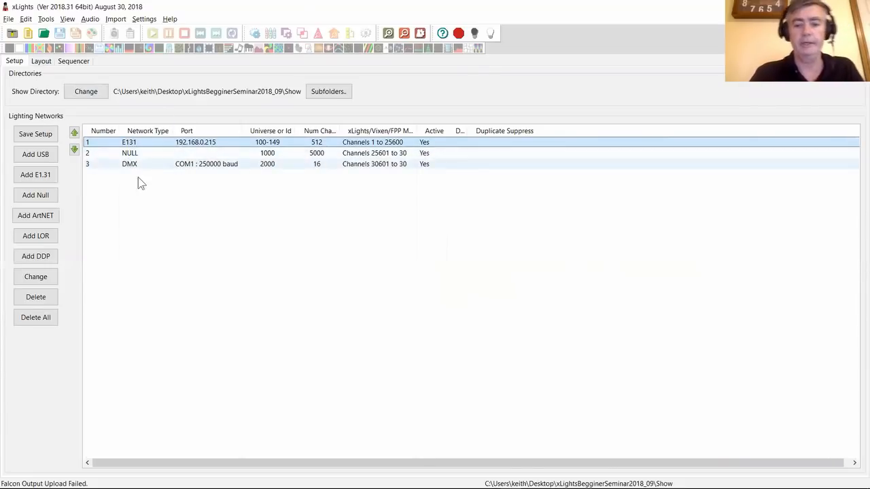
{"action": "key", "text": "alt+Tab"}
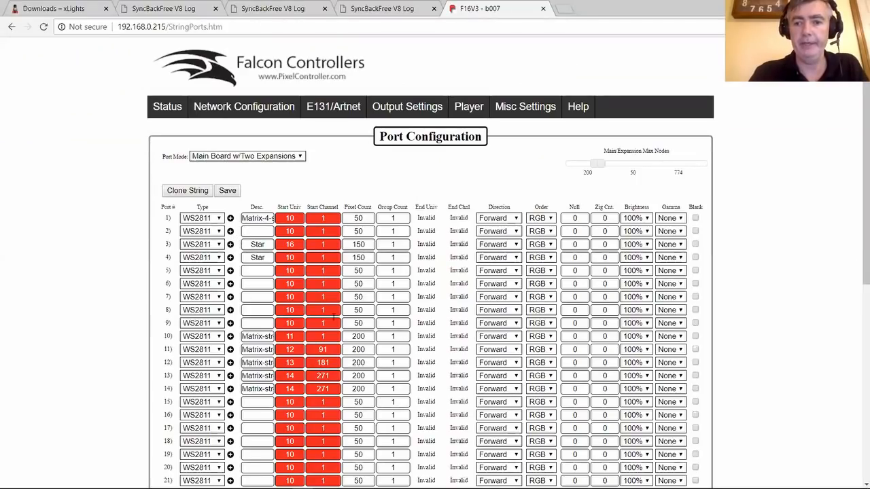
{"action": "key", "text": "alt+Tab"}
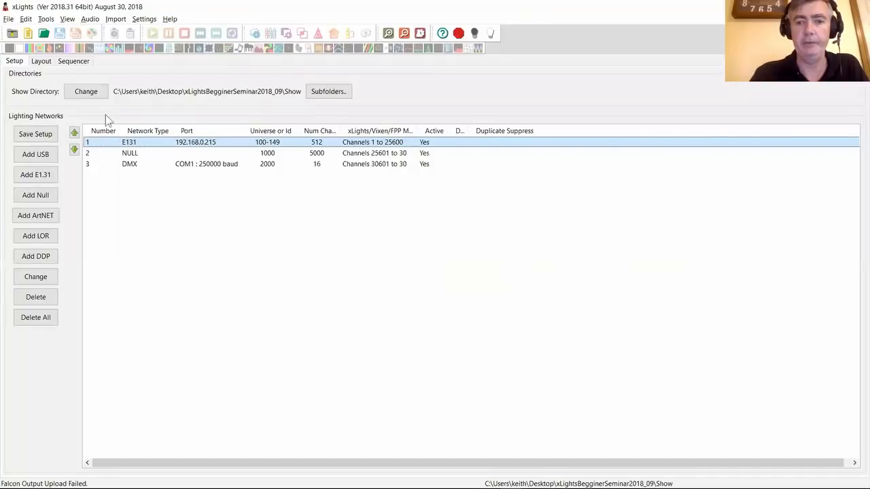
{"action": "left_click", "coordinate": [42, 62]}
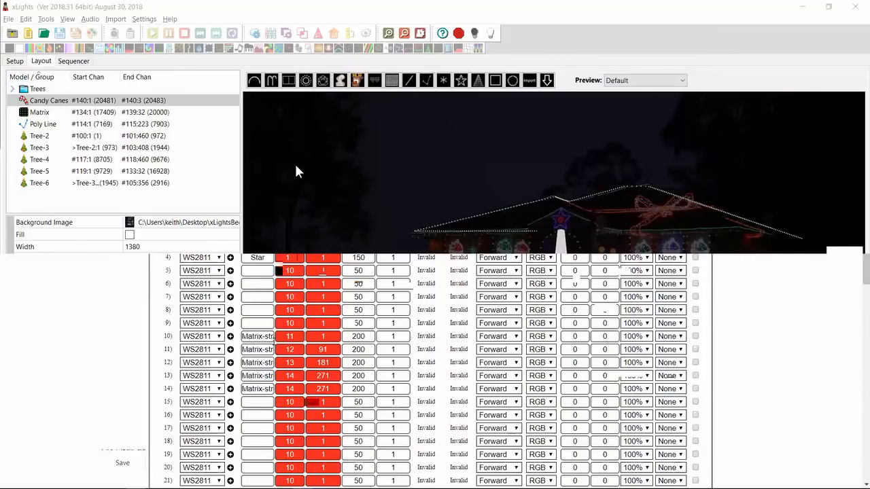
{"action": "left_click", "coordinate": [14, 61]}
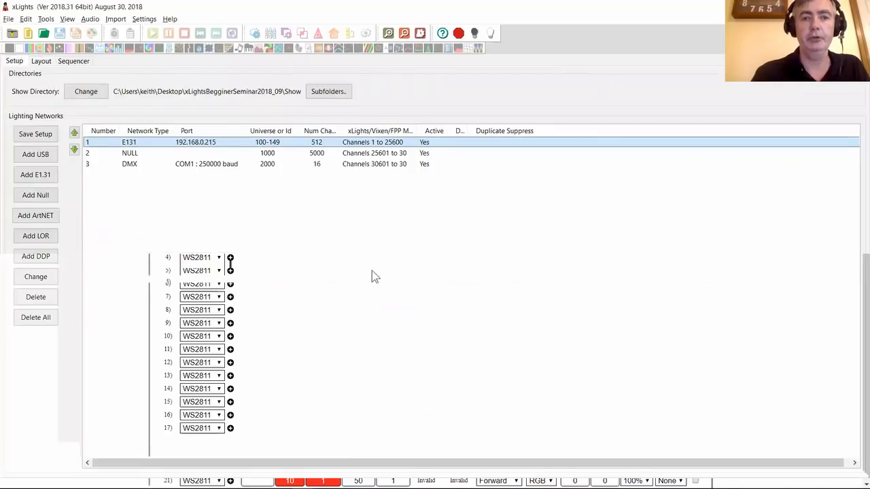
{"action": "left_click", "coordinate": [129, 167]}
{"action": "right_click", "coordinate": [142, 165]}
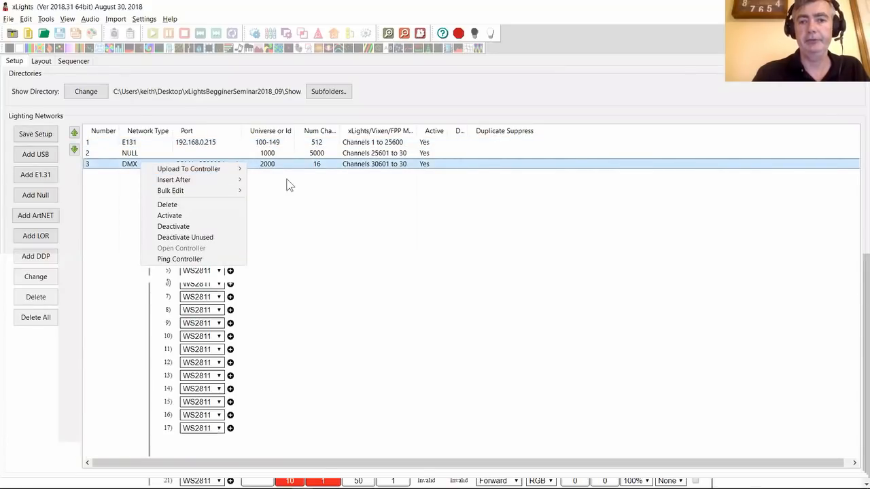
{"action": "left_click", "coordinate": [296, 263]}
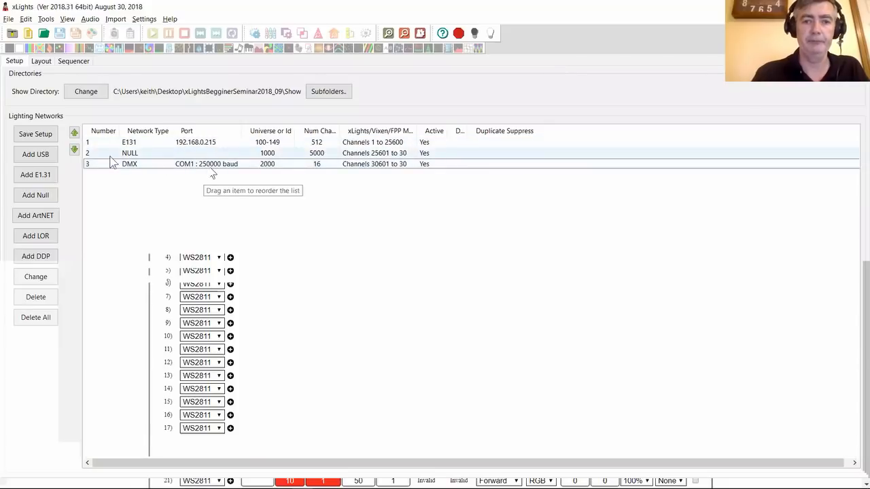
{"action": "left_click", "coordinate": [155, 144]}
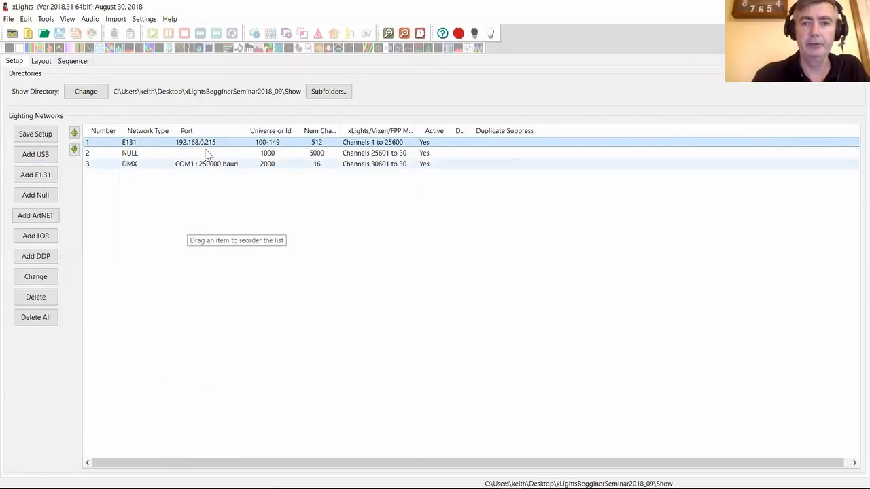
- From the layout, start the light test tool, choosing to continue with output and dismissing the communication error
{"action": "left_click", "coordinate": [42, 62]}
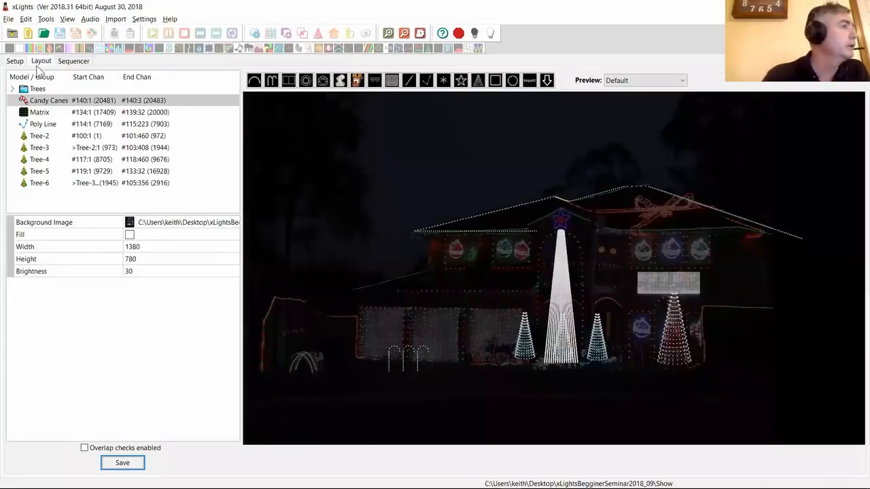
{"action": "left_click", "coordinate": [45, 23]}
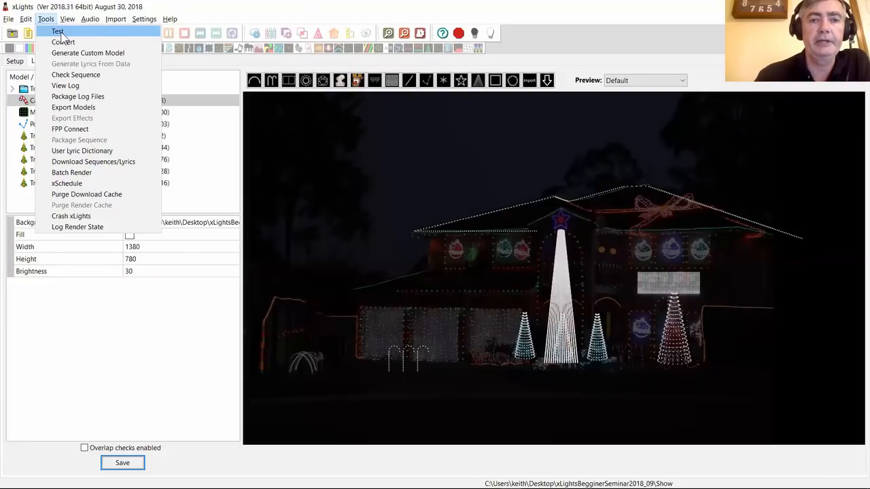
{"action": "left_click", "coordinate": [59, 32]}
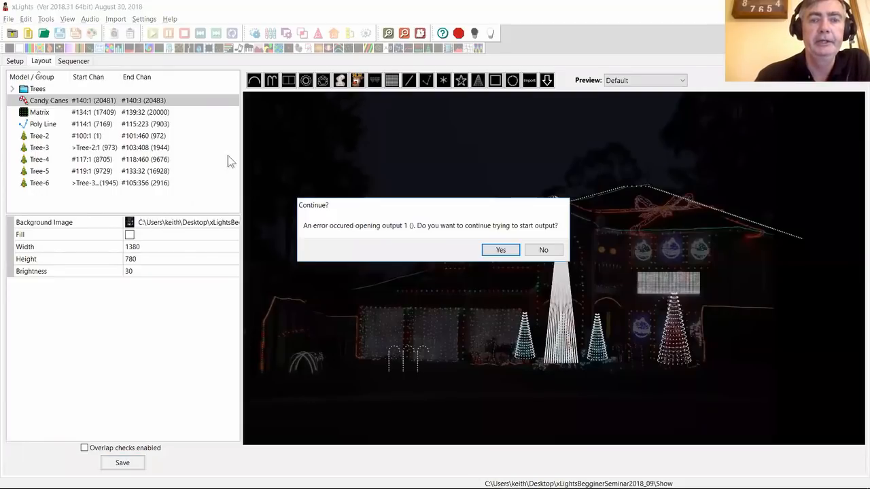
{"action": "left_click", "coordinate": [501, 250]}
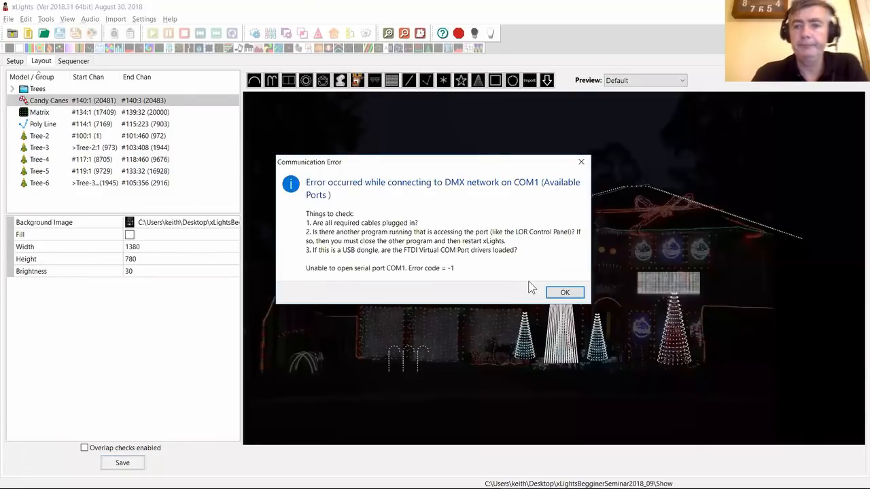
{"action": "left_click", "coordinate": [558, 292]}
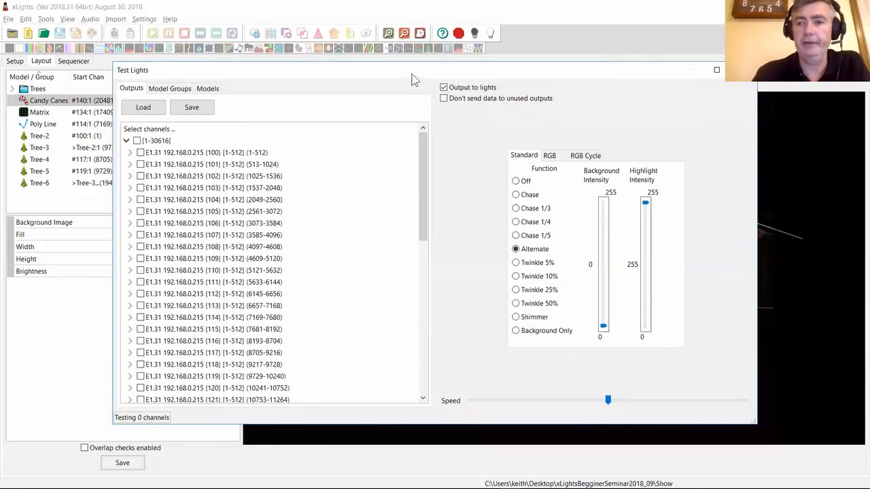
- Review the test channels by output, model group and model in the Test Lights window, and close it
{"action": "left_click_drag", "start_coordinate": [418, 73], "coordinate": [407, 27]}
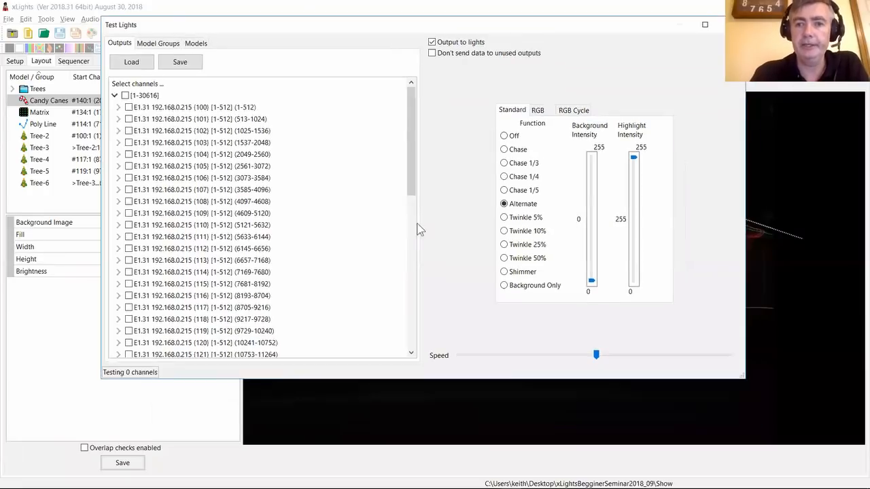
{"action": "mouse_move", "coordinate": [415, 194]}
{"action": "left_mouse_down"}
{"action": "mouse_move", "coordinate": [410, 357]}
{"action": "mouse_move", "coordinate": [409, 190]}
{"action": "left_mouse_up"}
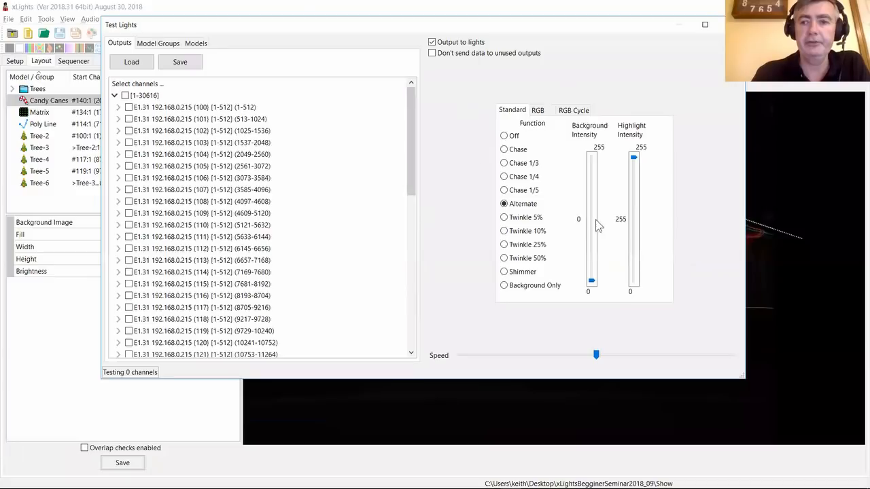
{"action": "left_click", "coordinate": [157, 43]}
{"action": "left_click", "coordinate": [190, 44]}
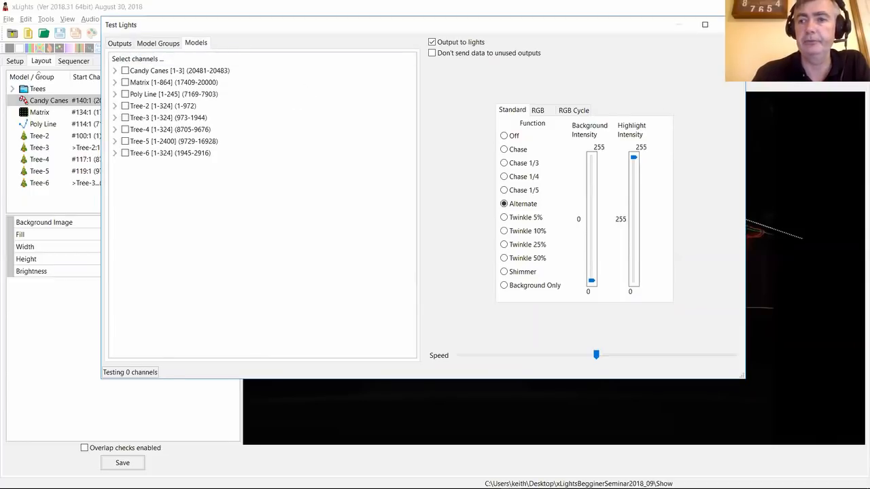
{"action": "left_click", "coordinate": [731, 25]}
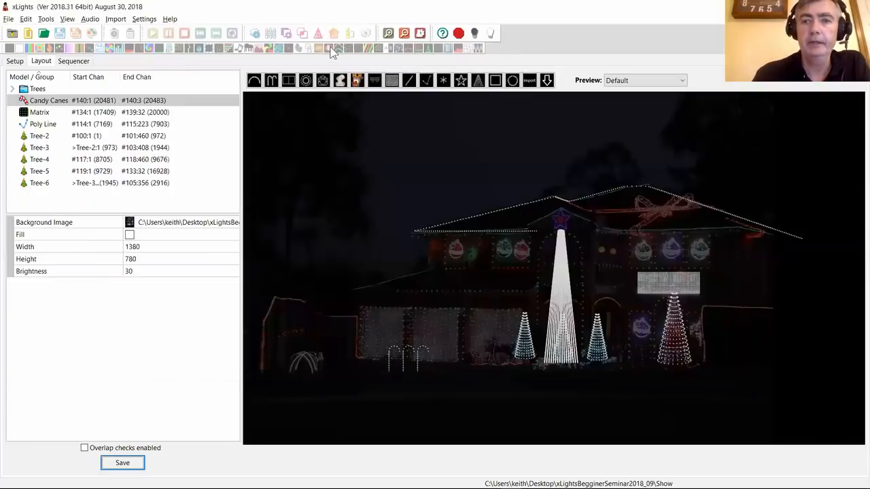
- Open the xLights log file, reduce its text size, and go to the most recent entries
{"action": "left_click", "coordinate": [46, 19]}
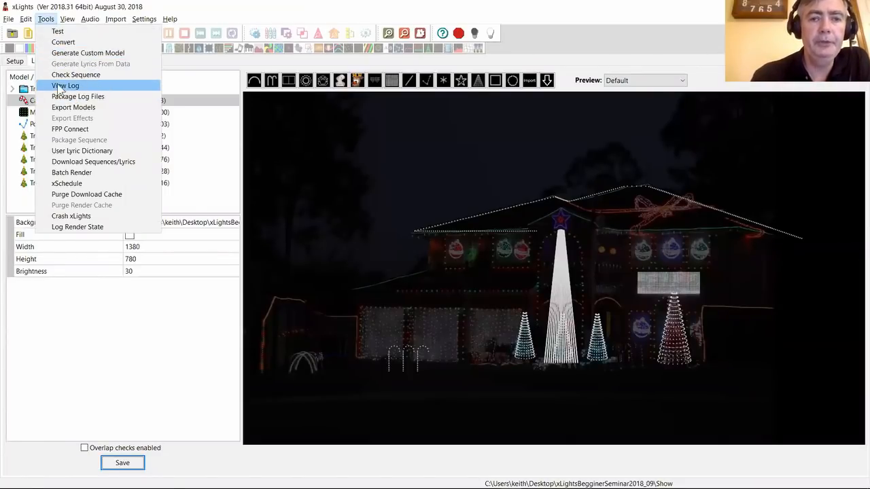
{"action": "left_click", "coordinate": [85, 87]}
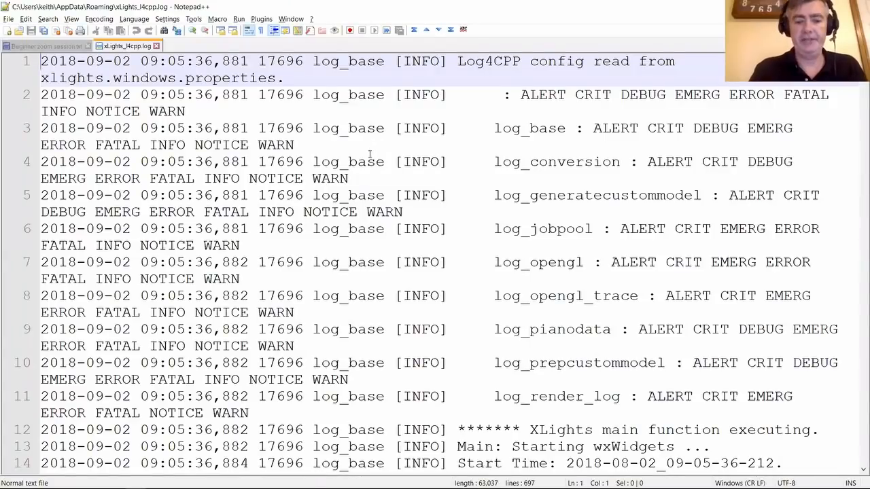
{"action": "scroll", "coordinate": [371, 157], "scroll_direction": "down", "scroll_amount": 1, "text": "ctrl"}
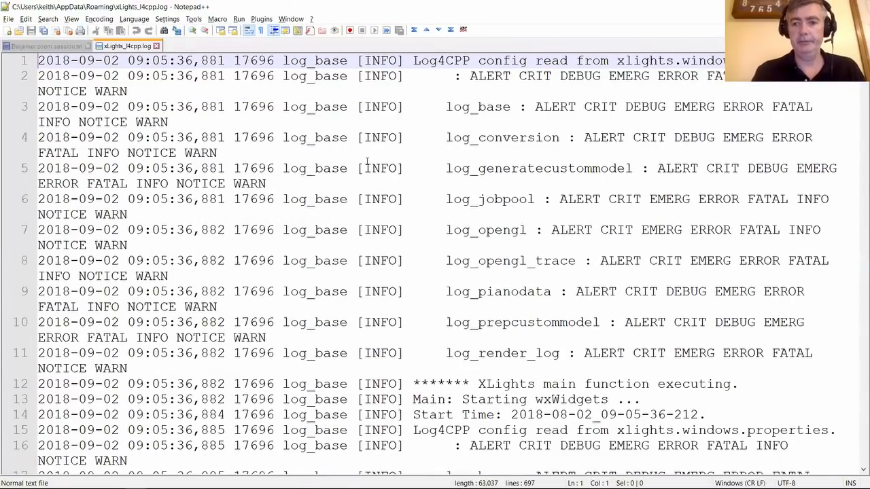
{"action": "scroll", "coordinate": [367, 161], "scroll_direction": "down", "scroll_amount": 2, "text": "ctrl"}
{"action": "scroll", "coordinate": [368, 158], "scroll_direction": "down", "scroll_amount": 1}
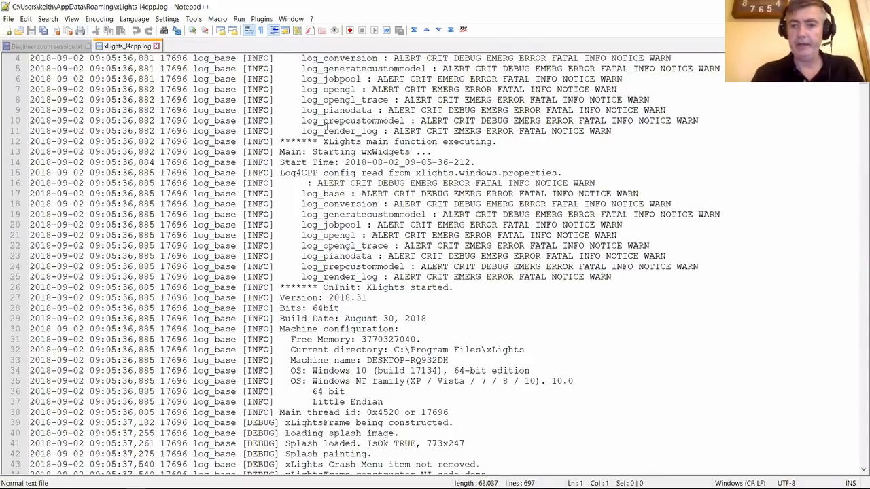
{"action": "key", "text": "ctrl+End"}
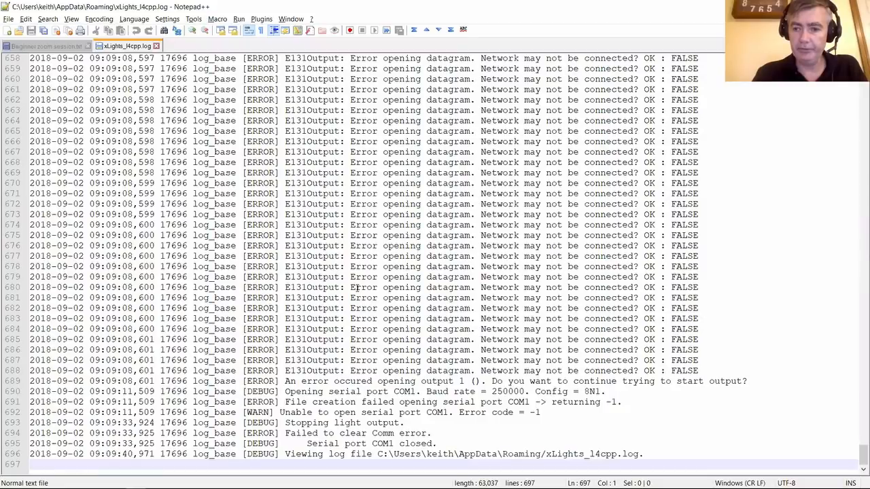
- Review the logged Falcon upload entries, checking the string configuration and the models assigned to each pixel port
{"action": "scroll", "coordinate": [364, 278], "scroll_direction": "up", "scroll_amount": 20}
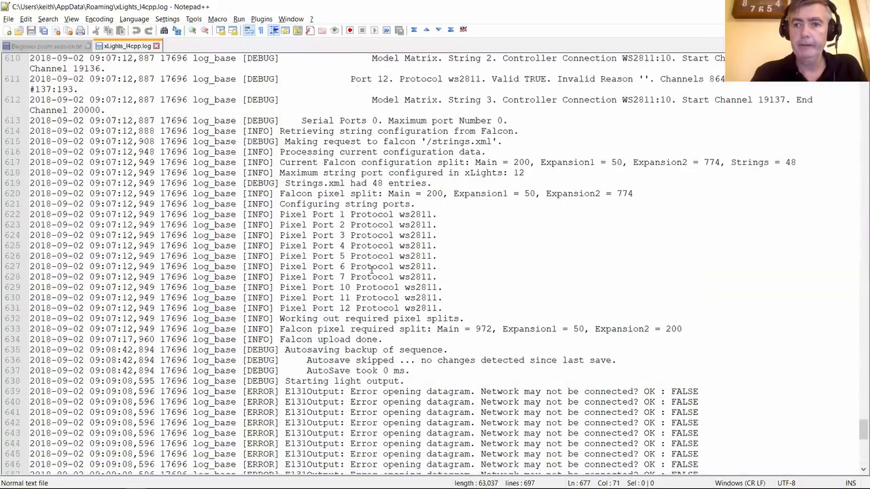
{"action": "scroll", "coordinate": [371, 270], "scroll_direction": "up", "scroll_amount": 3}
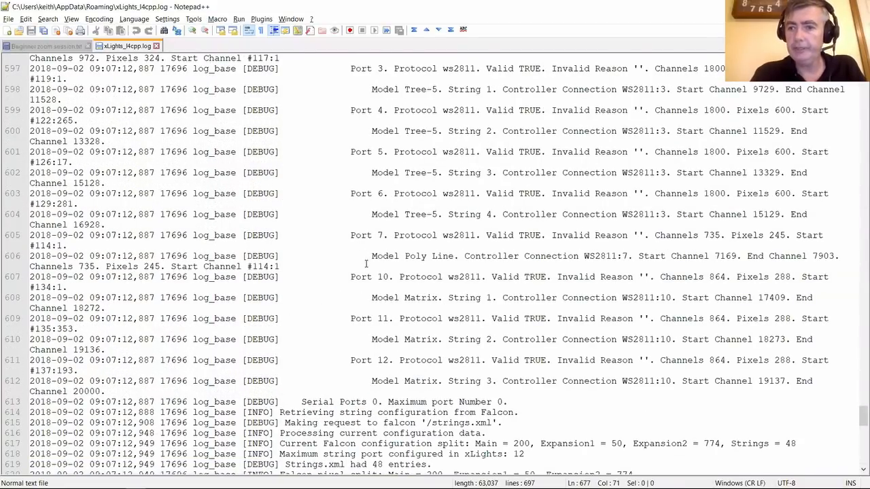
{"action": "scroll", "coordinate": [365, 263], "scroll_direction": "up", "scroll_amount": 8}
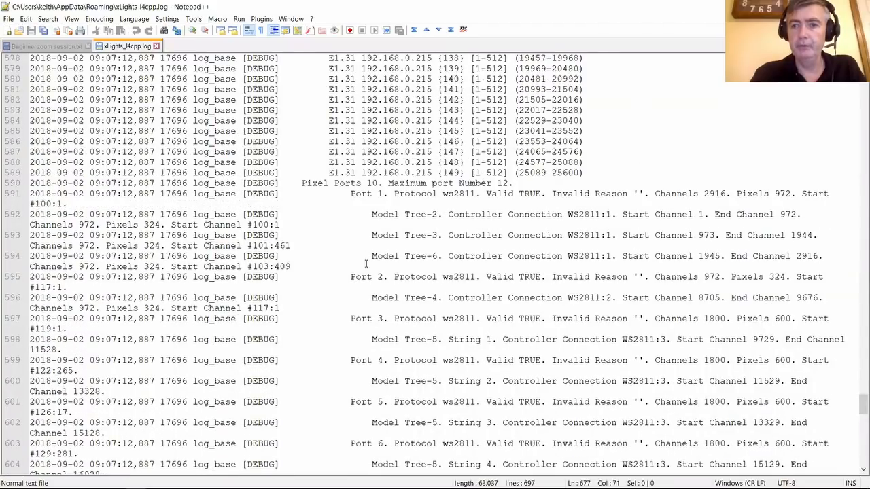
{"action": "scroll", "coordinate": [366, 262], "scroll_direction": "up", "scroll_amount": 2}
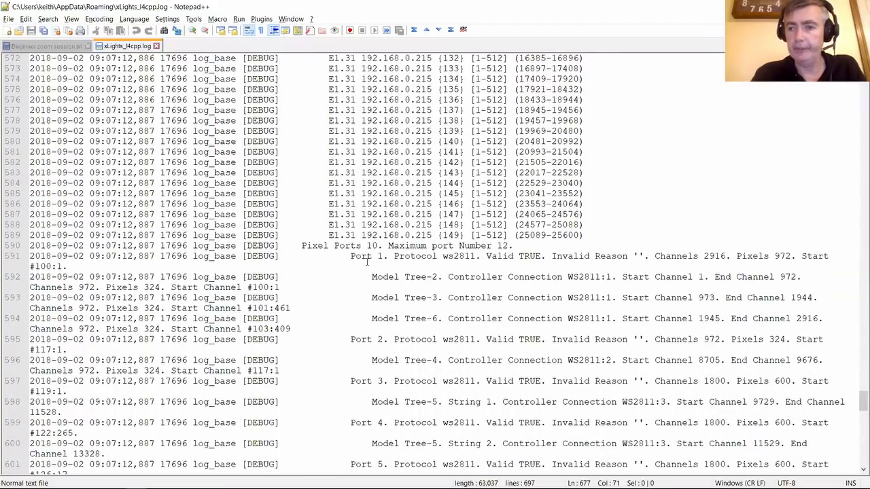
{"action": "scroll", "coordinate": [367, 263], "scroll_direction": "up", "scroll_amount": 5}
{"action": "scroll", "coordinate": [367, 263], "scroll_direction": "down", "scroll_amount": 17}
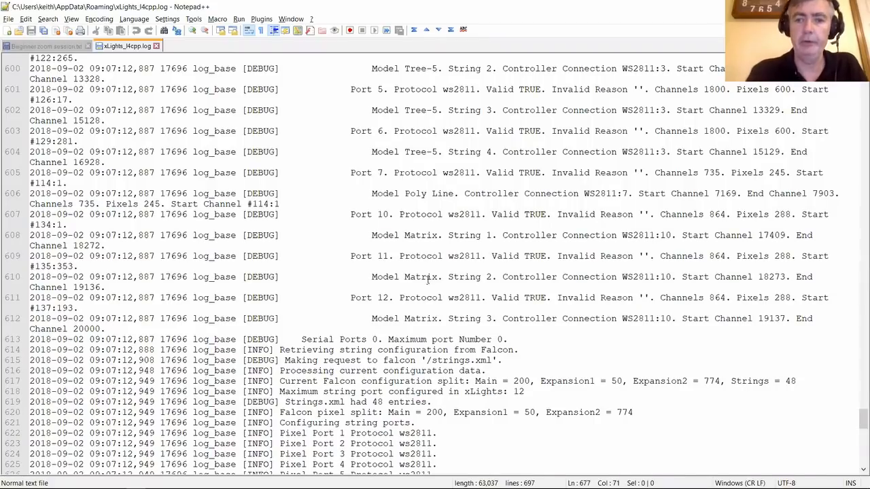
- Examine the beginning of the logged Falcon upload, covering the controller connection, model scan and E1.31 output list for 192.168.0.215
{"action": "scroll", "coordinate": [427, 281], "scroll_direction": "up", "scroll_amount": 10}
{"action": "scroll", "coordinate": [397, 297], "scroll_direction": "up", "scroll_amount": 20}
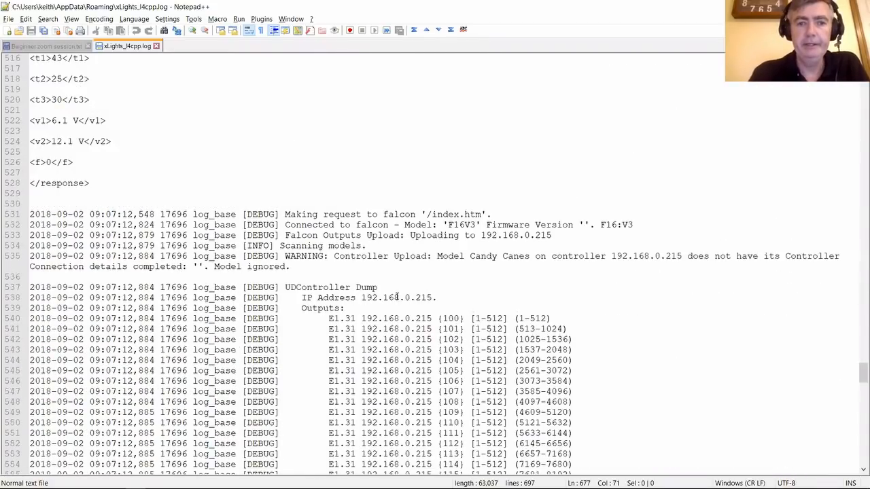
{"action": "scroll", "coordinate": [398, 297], "scroll_direction": "up", "scroll_amount": 3}
{"action": "scroll", "coordinate": [398, 289], "scroll_direction": "down", "scroll_amount": 3}
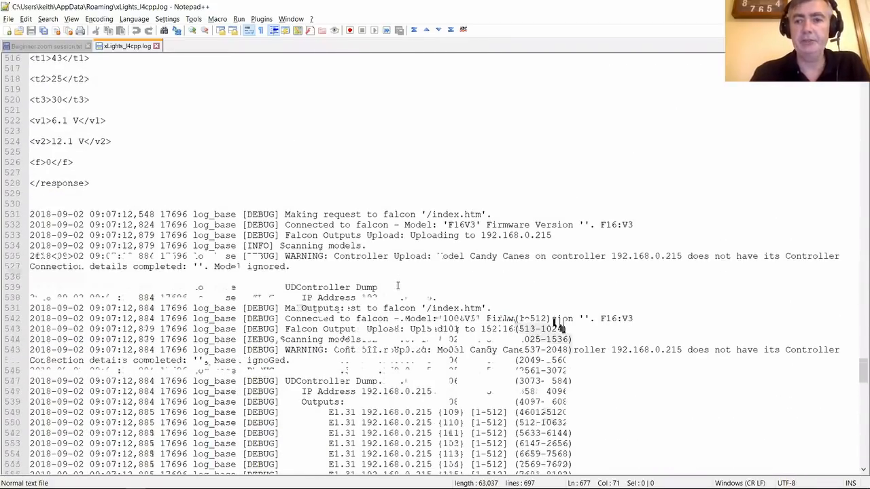
{"action": "scroll", "coordinate": [397, 285], "scroll_direction": "down", "scroll_amount": 1}
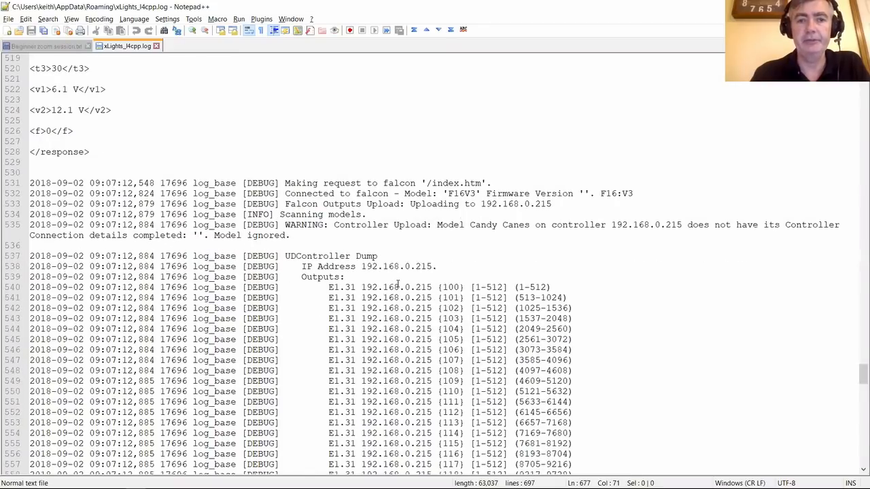
{"action": "scroll", "coordinate": [398, 285], "scroll_direction": "down", "scroll_amount": 1}
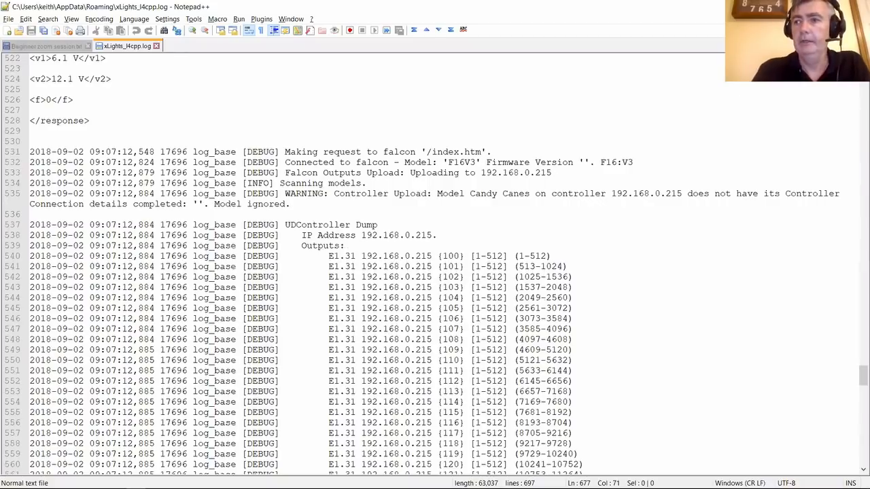
- Switch to xLights, browse the downloadable Christmas sequences and the xLights Singing Faces Project vendor details, and close the download window
{"action": "key", "text": "alt+Tab"}
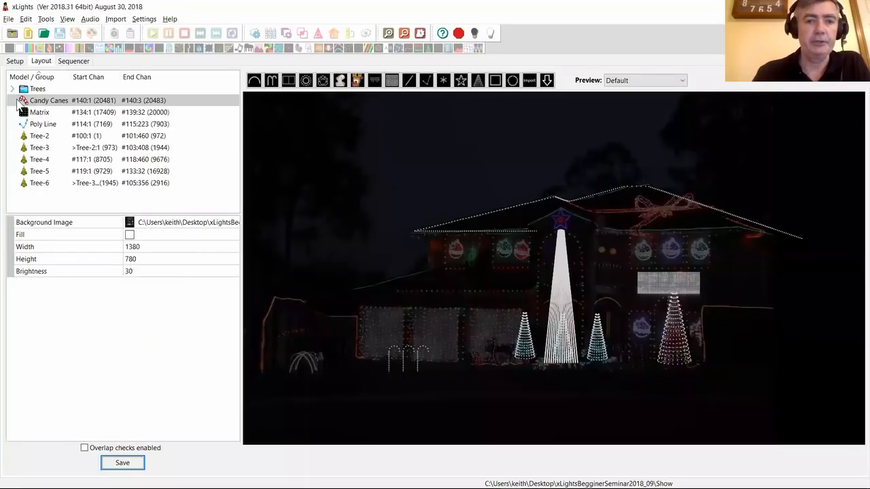
{"action": "left_click", "coordinate": [45, 19]}
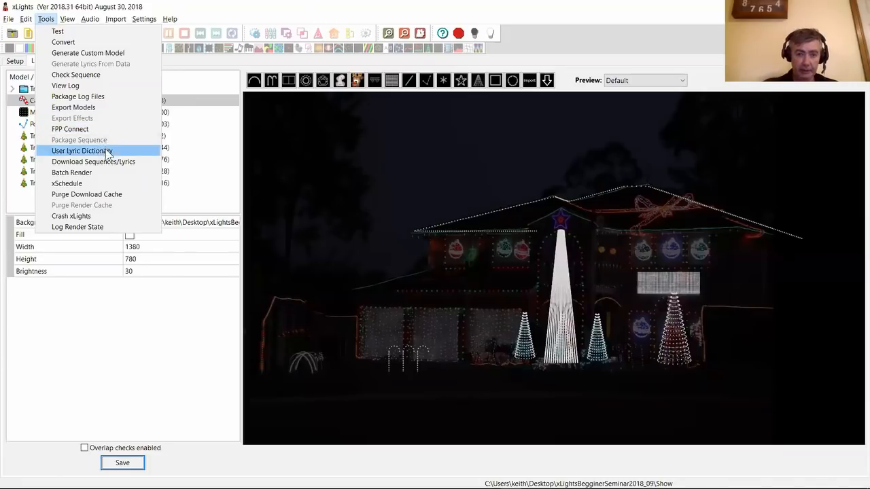
{"action": "left_click", "coordinate": [131, 163]}
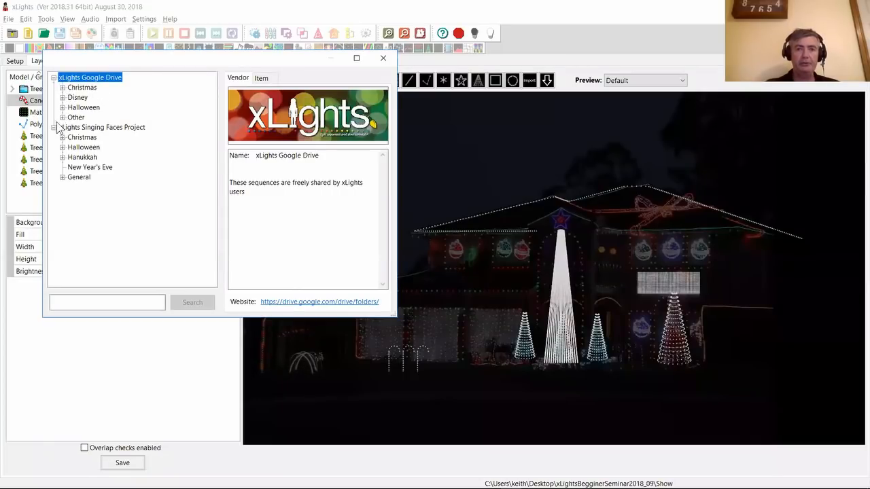
{"action": "left_click", "coordinate": [62, 88]}
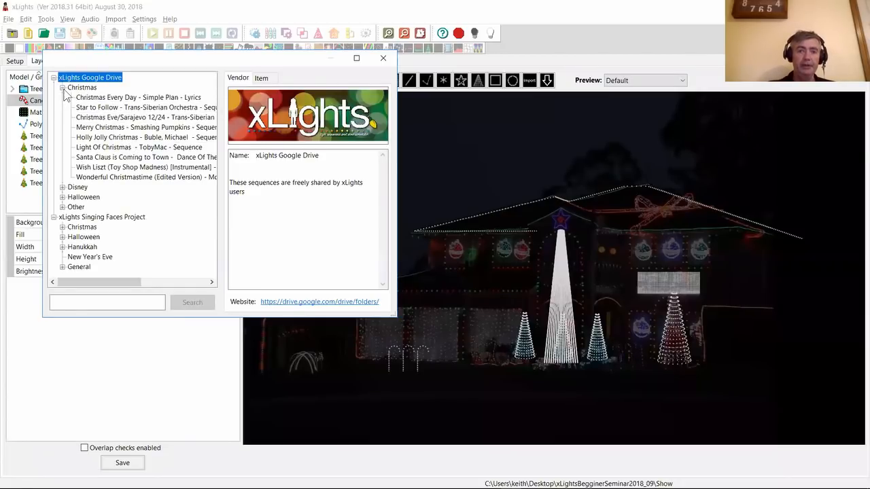
{"action": "left_click", "coordinate": [62, 88]}
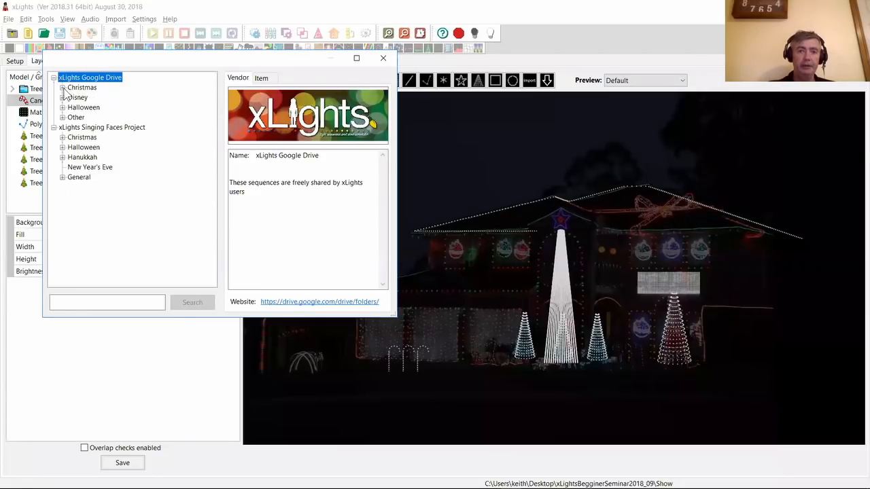
{"action": "left_click", "coordinate": [130, 128]}
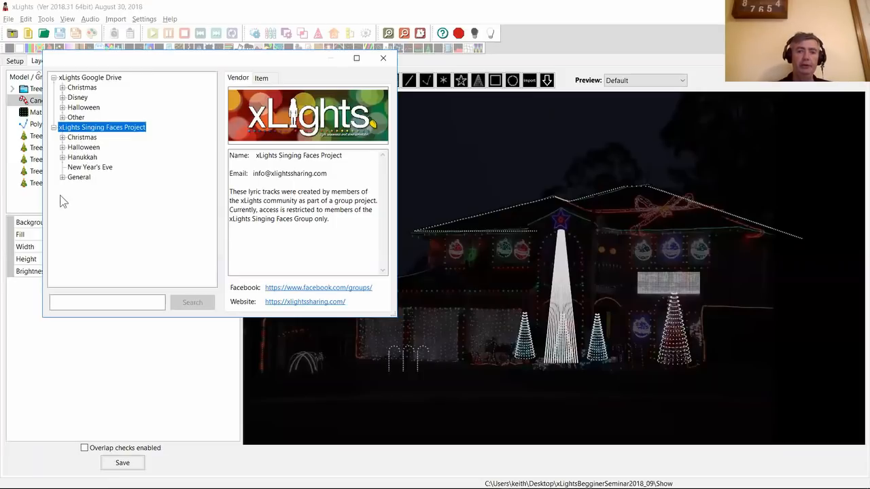
{"action": "left_click", "coordinate": [383, 60]}
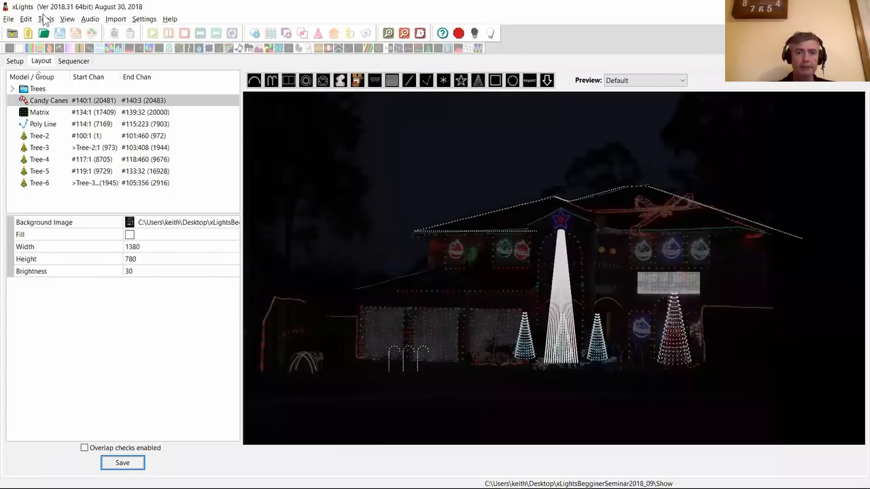
{"action": "left_click", "coordinate": [45, 19]}
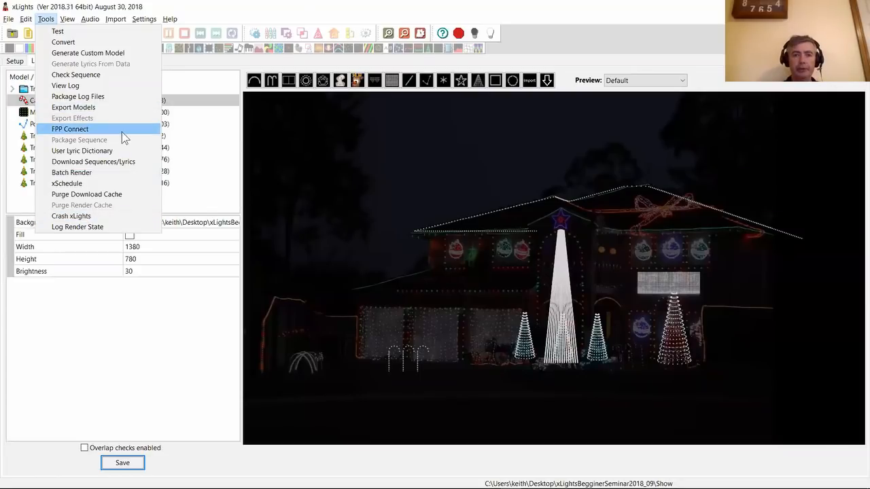
{"action": "mouse_move", "coordinate": [87, 19]}
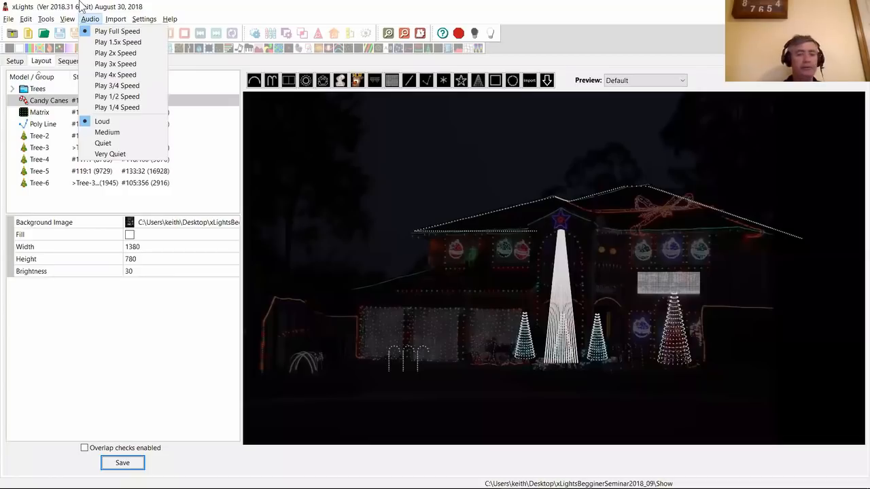
{"action": "left_click", "coordinate": [80, 5]}
{"action": "key", "text": "alt+Tab"}
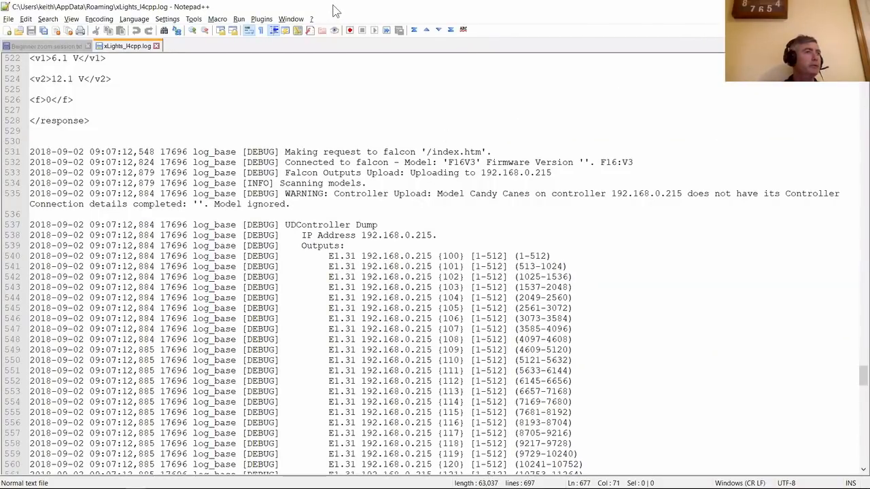
{"action": "key", "text": "alt+Tab"}
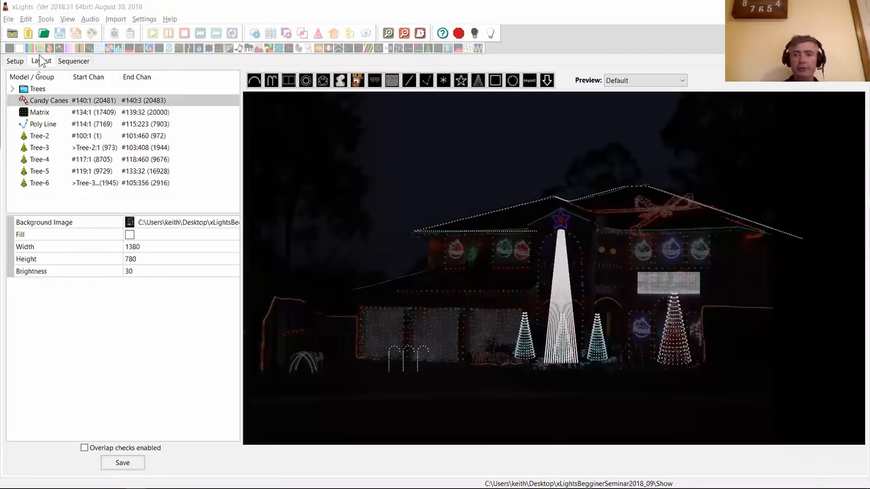
{"action": "left_click", "coordinate": [407, 115]}
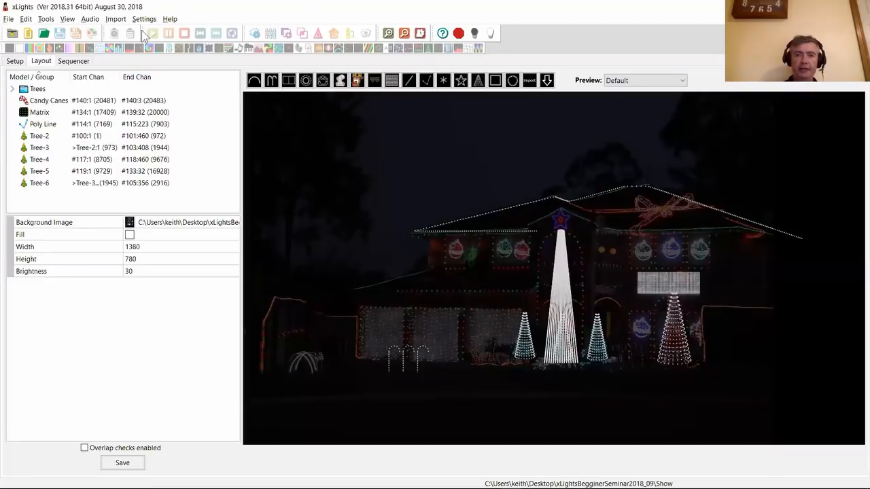
{"action": "left_click", "coordinate": [170, 19]}
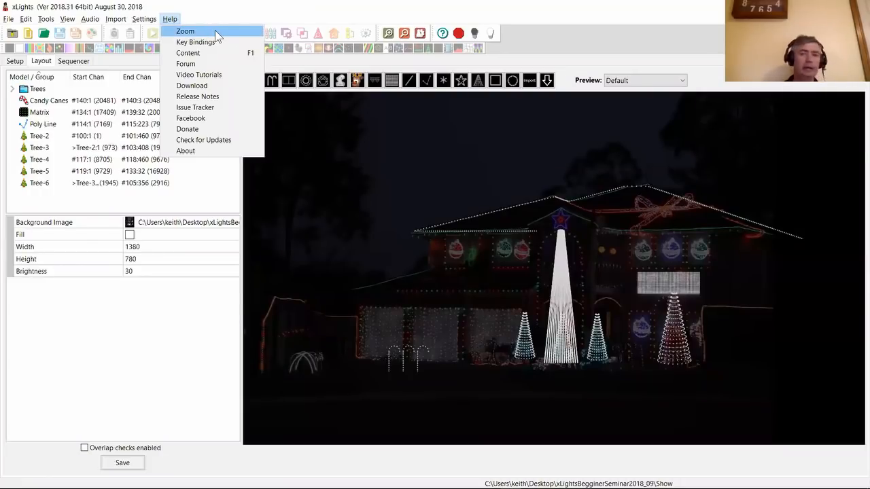
{"action": "mouse_move", "coordinate": [8, 19]}
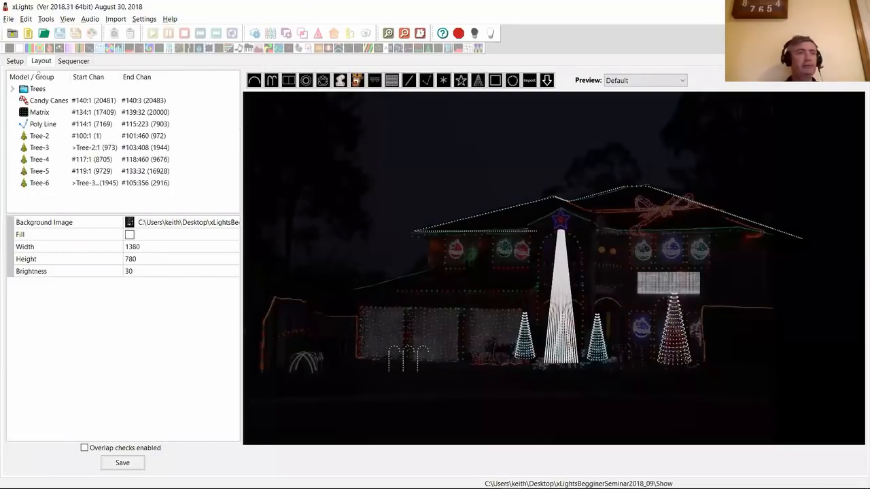
- Switch to the web browser and open the AusChristmasLighting forums in a new tab
{"action": "key", "text": "alt+Tab"}
{"action": "key", "text": "alt+Tab"}
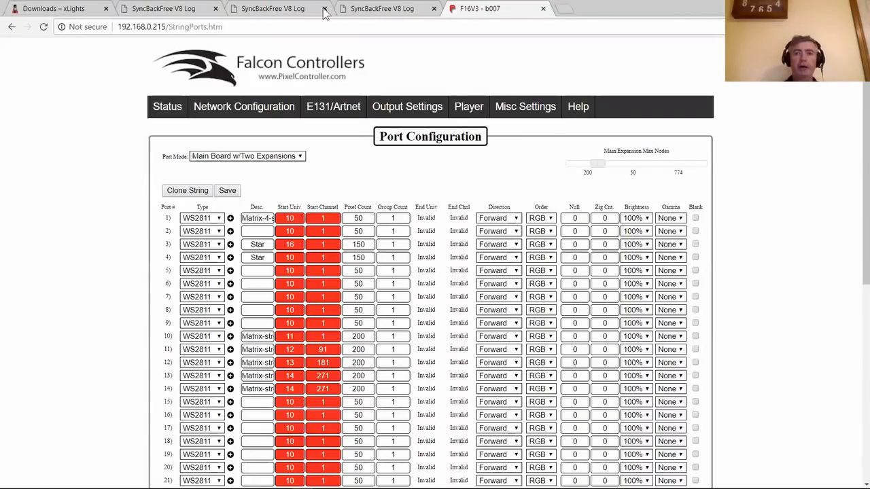
{"action": "left_click", "coordinate": [565, 10]}
{"action": "type", "text": "a"}
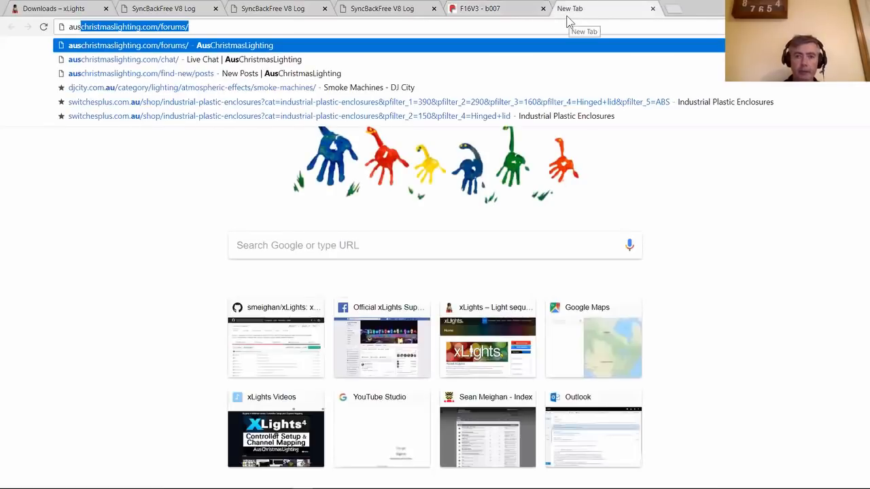
{"action": "key", "text": "Return"}
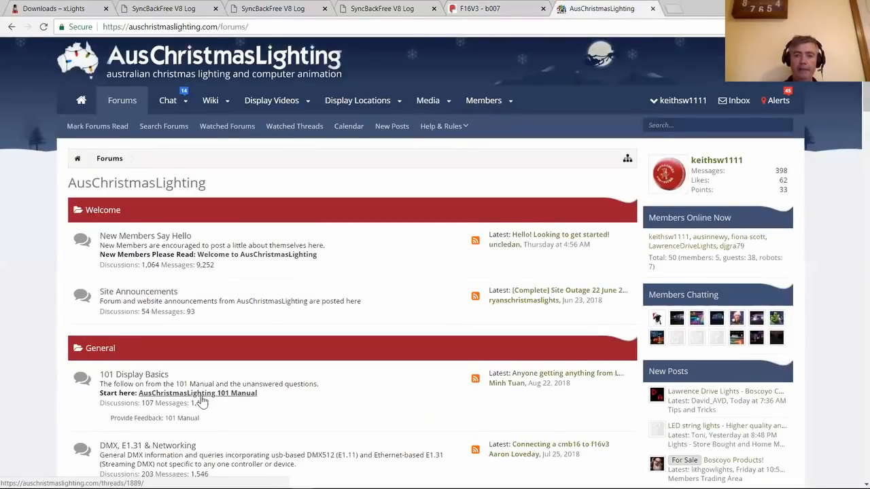
- Open the AusChristmasLighting 101 Manual thread from the forum list and view its attached third edition PDF
{"action": "left_click", "coordinate": [202, 397]}
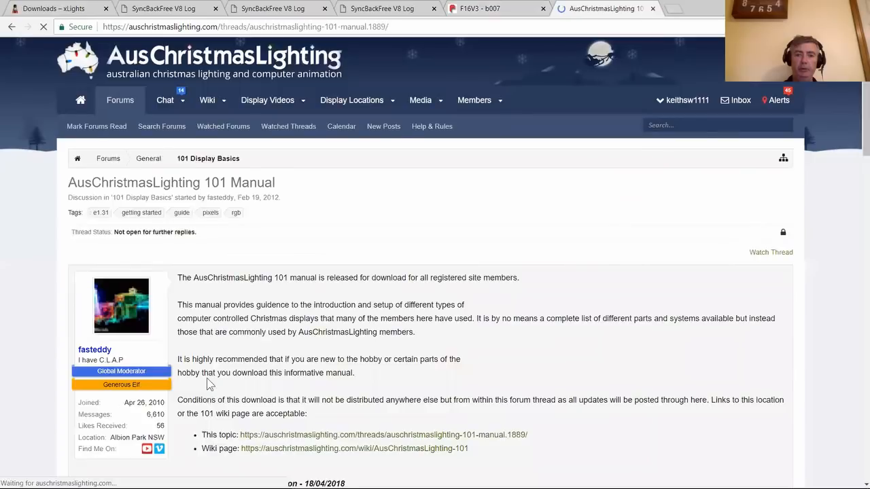
{"action": "scroll", "coordinate": [278, 418], "scroll_direction": "down", "scroll_amount": 3}
{"action": "scroll", "coordinate": [276, 402], "scroll_direction": "down", "scroll_amount": 5}
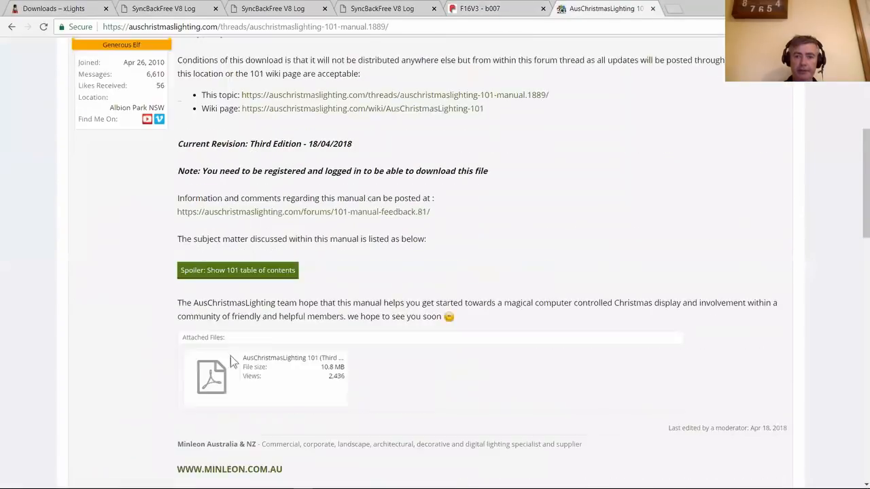
{"action": "left_click", "coordinate": [216, 332]}
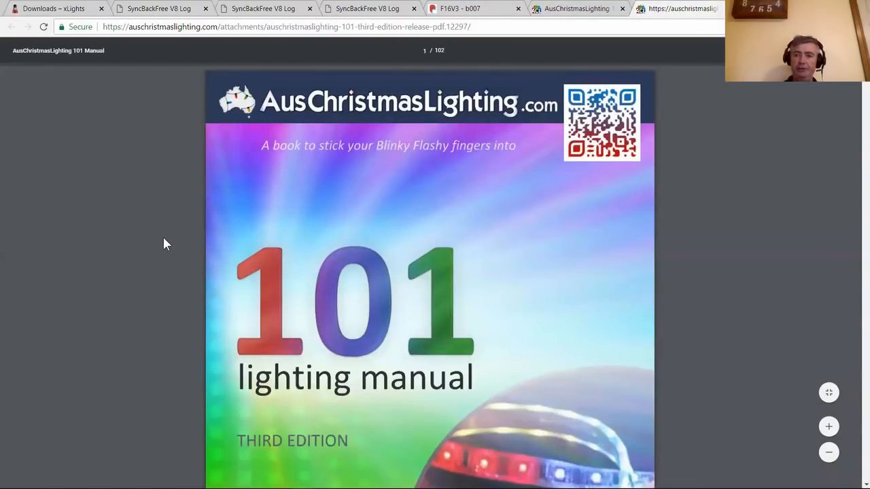
{"action": "scroll", "coordinate": [162, 249], "scroll_direction": "down", "scroll_amount": 3}
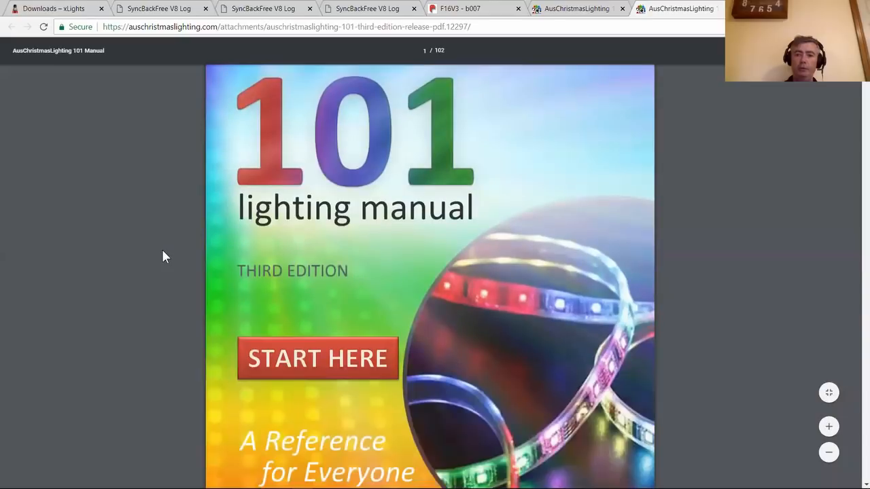
- Read through the 101 lighting manual's preface, table of contents and introductory definitions, up to unicast, multicast and null pixel
{"action": "scroll", "coordinate": [177, 251], "scroll_direction": "down", "scroll_amount": 12}
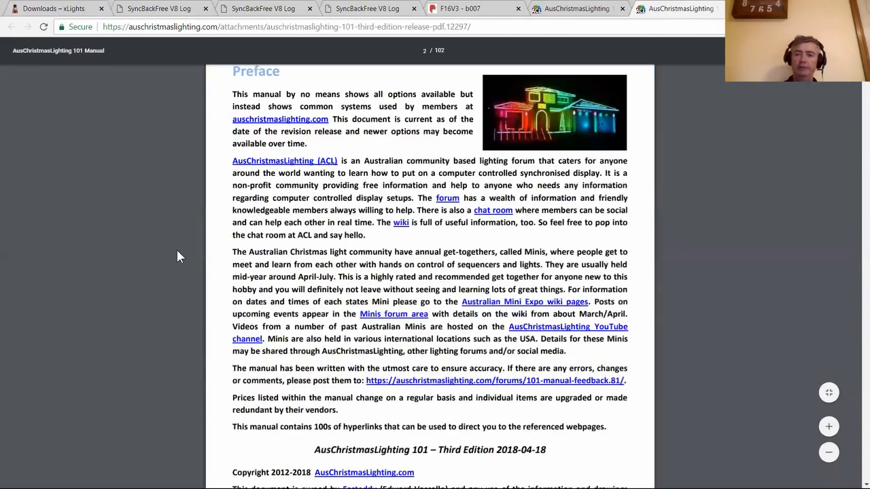
{"action": "scroll", "coordinate": [173, 258], "scroll_direction": "down", "scroll_amount": 18}
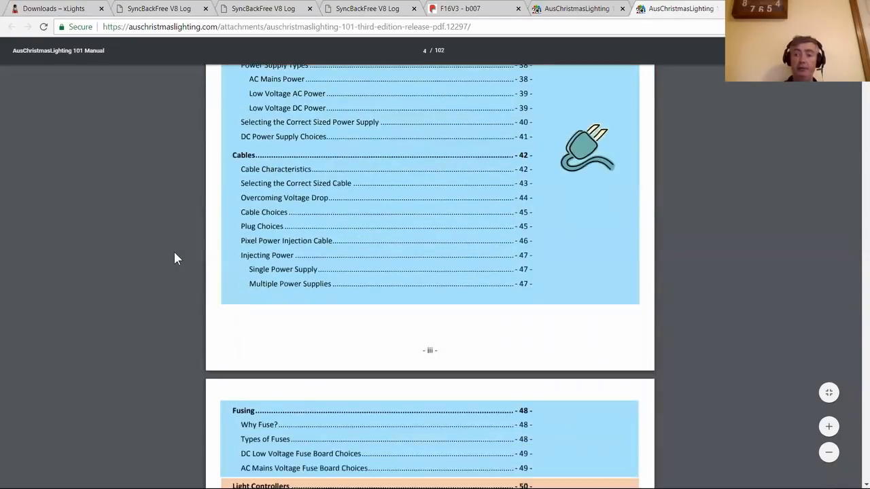
{"action": "scroll", "coordinate": [175, 258], "scroll_direction": "down", "scroll_amount": 18}
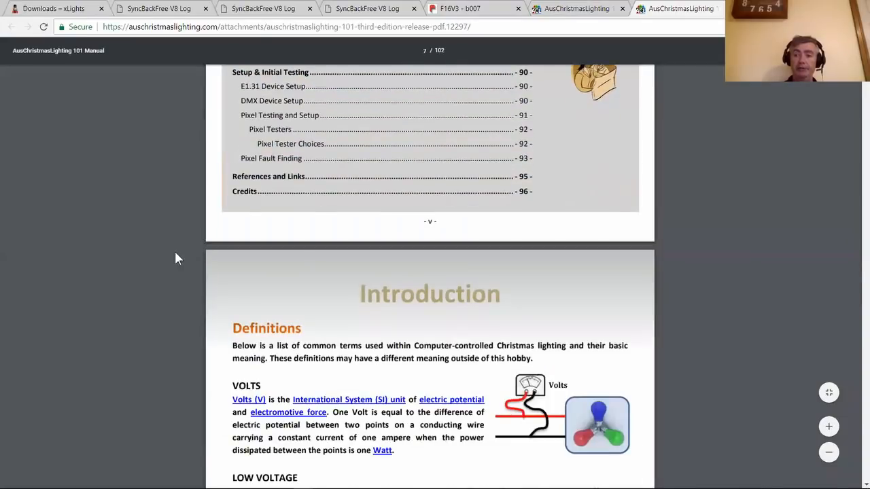
{"action": "scroll", "coordinate": [175, 258], "scroll_direction": "down", "scroll_amount": 15}
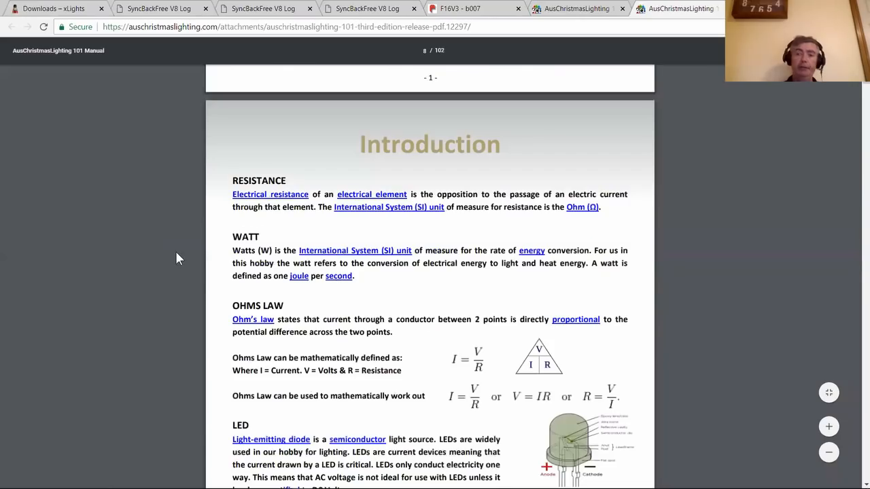
{"action": "scroll", "coordinate": [175, 258], "scroll_direction": "down", "scroll_amount": 14}
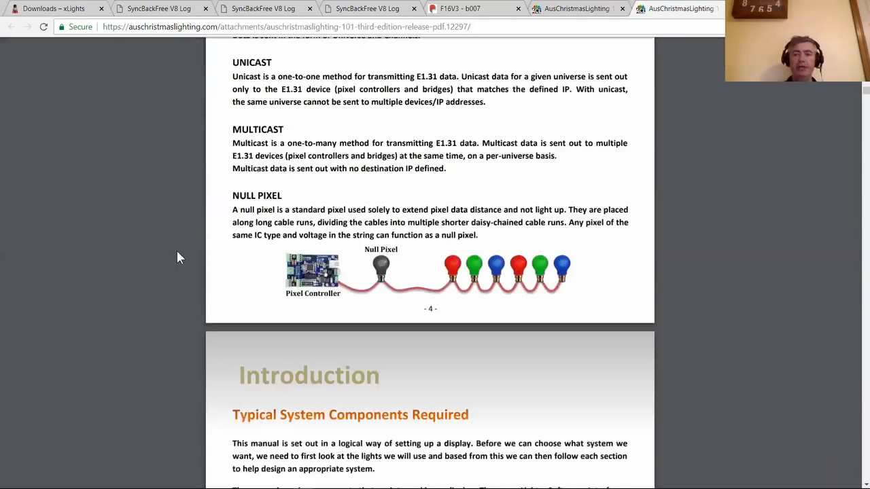
- Examine the manual's Lights chapters, covering IP ratings, LED types, RGB LED types and RGB flood and spot lights
{"action": "scroll", "coordinate": [176, 257], "scroll_direction": "down", "scroll_amount": 15}
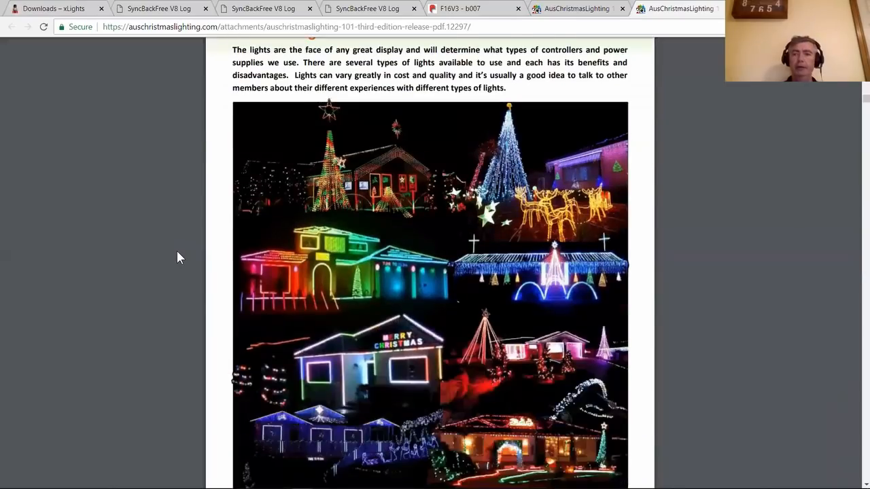
{"action": "scroll", "coordinate": [178, 257], "scroll_direction": "up", "scroll_amount": 6}
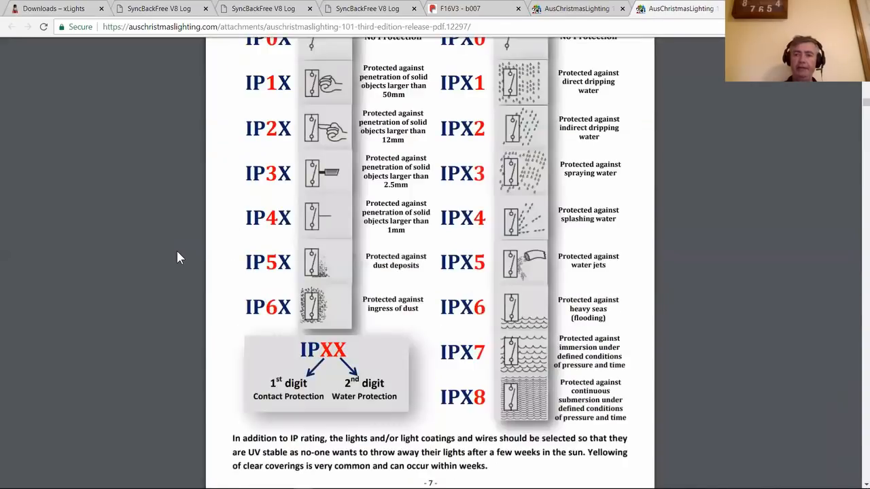
{"action": "scroll", "coordinate": [194, 303], "scroll_direction": "down", "scroll_amount": 3}
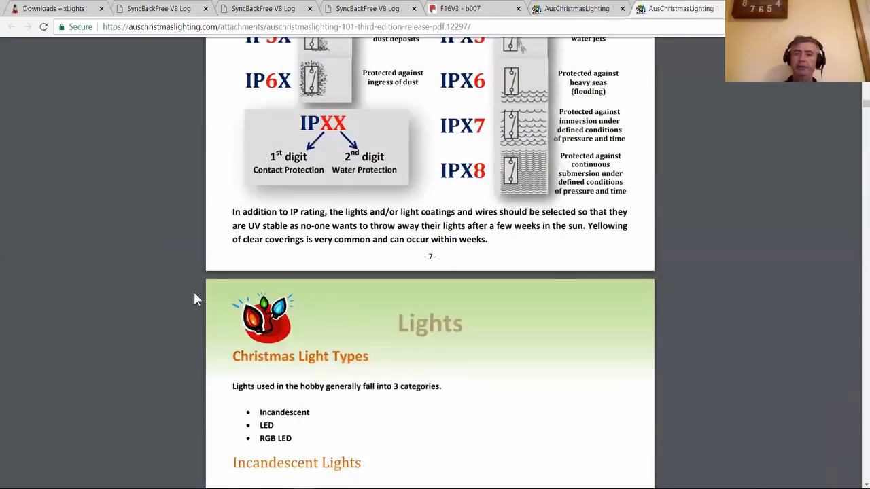
{"action": "scroll", "coordinate": [195, 299], "scroll_direction": "down", "scroll_amount": 8}
{"action": "scroll", "coordinate": [195, 289], "scroll_direction": "down", "scroll_amount": 5}
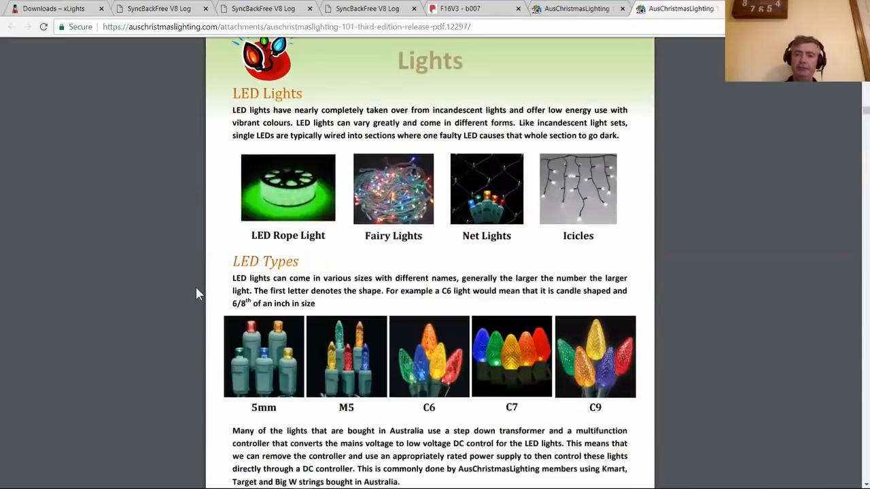
{"action": "scroll", "coordinate": [196, 286], "scroll_direction": "down", "scroll_amount": 13}
{"action": "scroll", "coordinate": [196, 288], "scroll_direction": "down", "scroll_amount": 11}
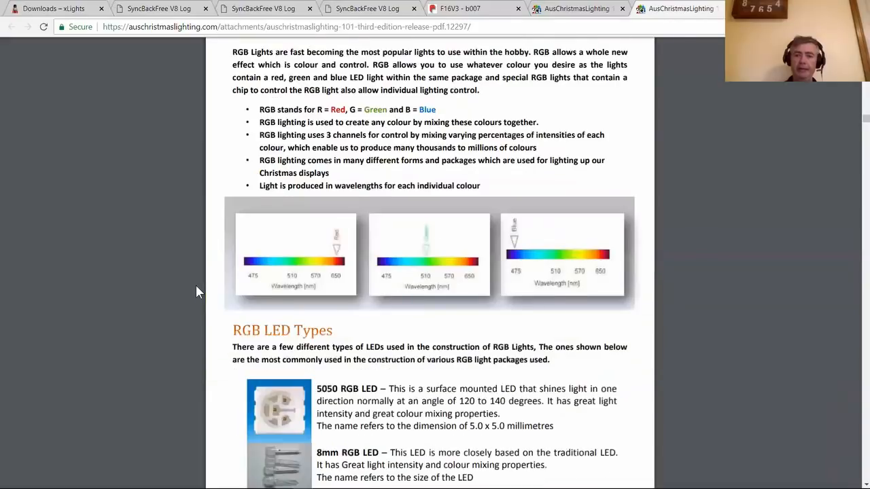
{"action": "scroll", "coordinate": [196, 292], "scroll_direction": "down", "scroll_amount": 7}
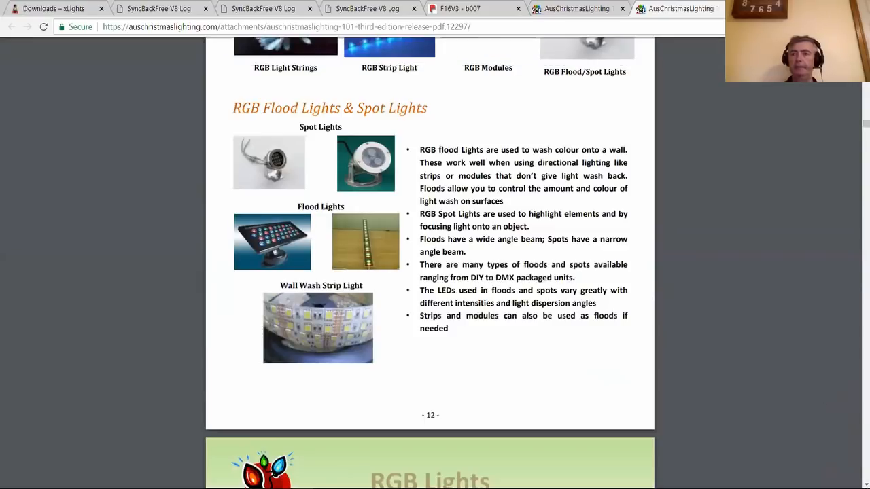
- Open the xLights/Nutcracker forum index at nutcracker123.com/forum/index.php in a new browser tab
{"action": "key", "text": "alt+Tab"}
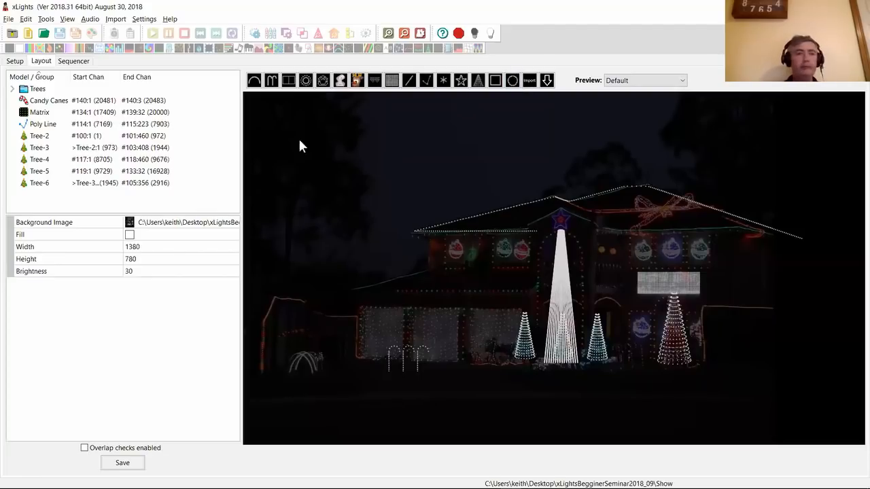
{"action": "key", "text": "alt+Tab"}
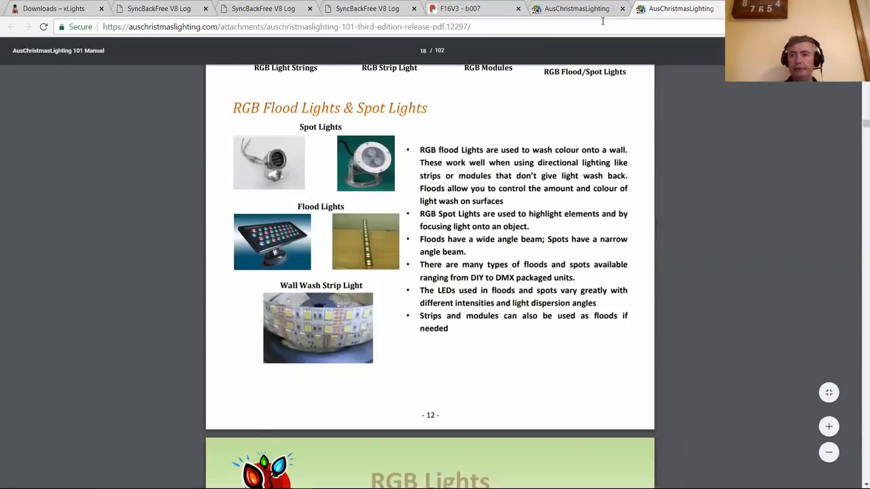
{"action": "key", "text": "ctrl+t"}
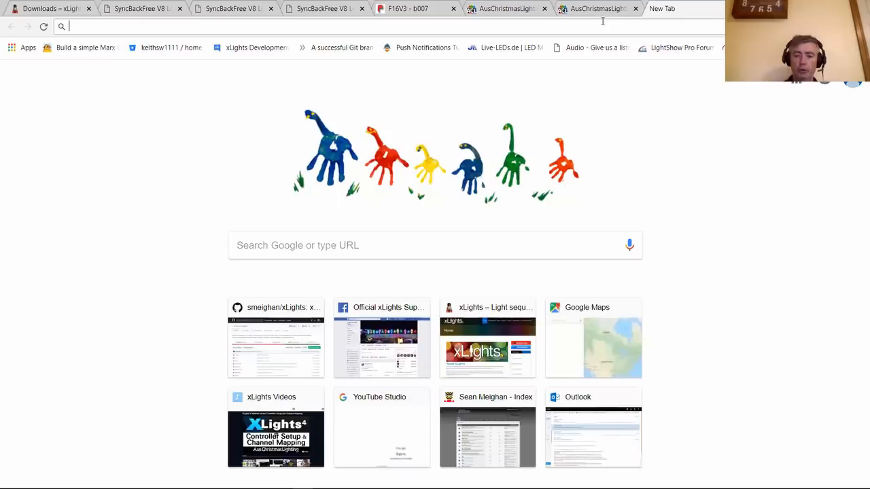
{"action": "type", "text": "nutcracker123.com/forum/index.php"}
{"action": "key", "text": "Right"}
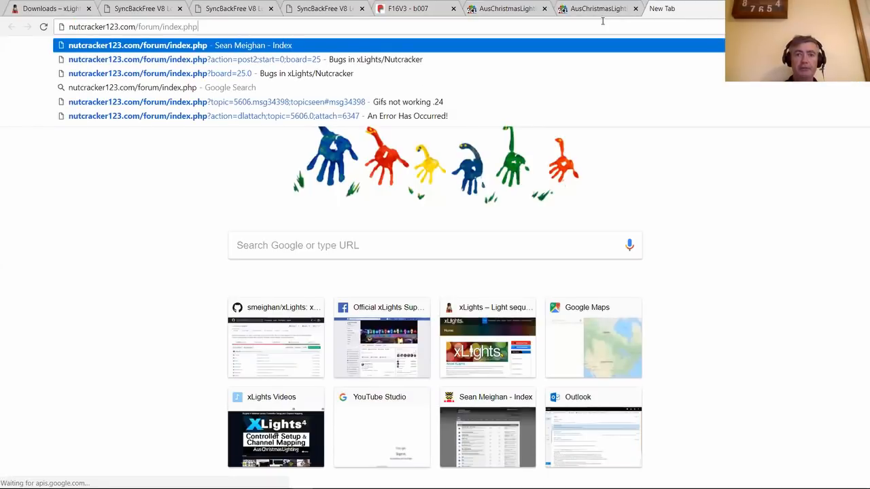
{"action": "key", "text": "Return"}
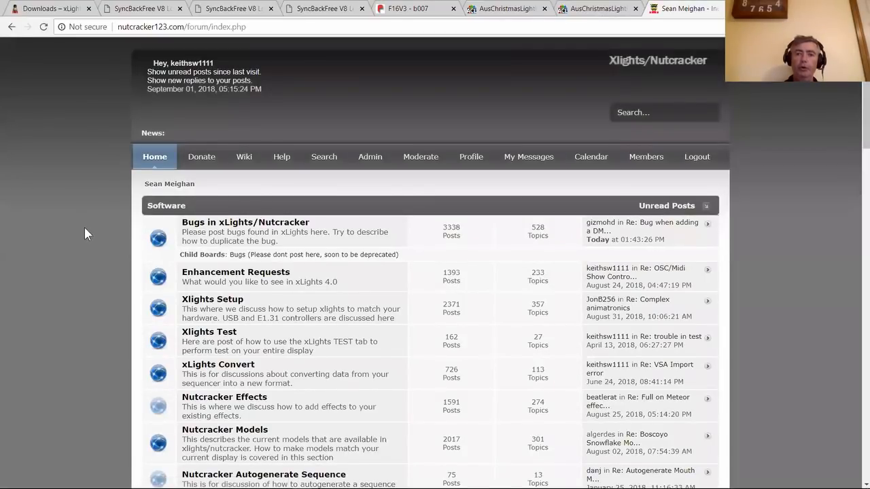
- Look over the forum's software, welcome, hardware and sequence boards and its recent posts, and return to the start of the index
{"action": "scroll", "coordinate": [83, 227], "scroll_direction": "down", "scroll_amount": 8}
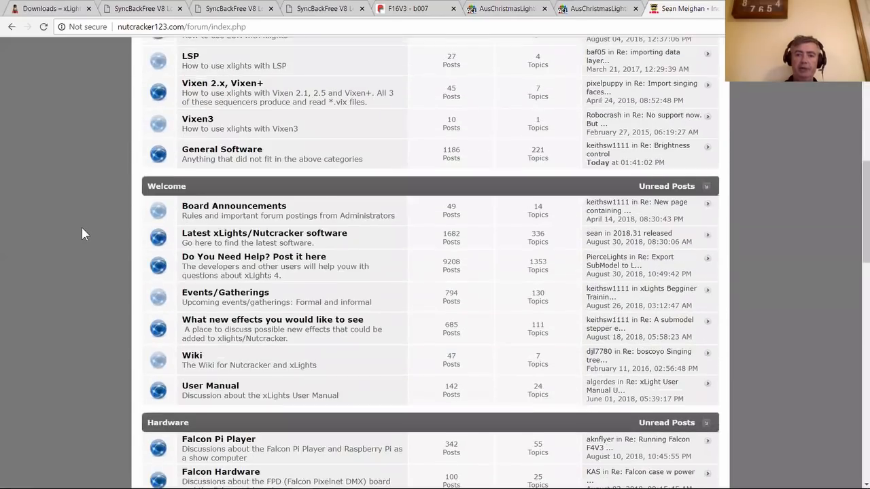
{"action": "scroll", "coordinate": [81, 227], "scroll_direction": "down", "scroll_amount": 10}
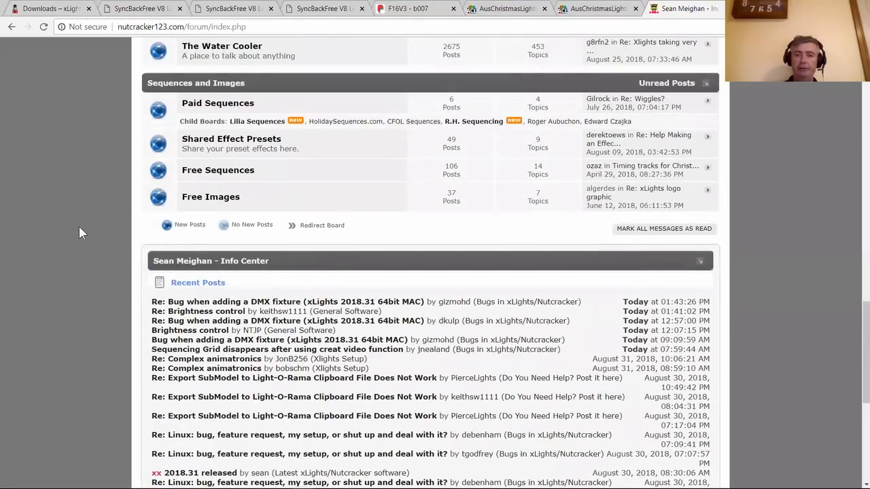
{"action": "scroll", "coordinate": [79, 226], "scroll_direction": "down", "scroll_amount": 3}
{"action": "scroll", "coordinate": [79, 245], "scroll_direction": "up", "scroll_amount": 2}
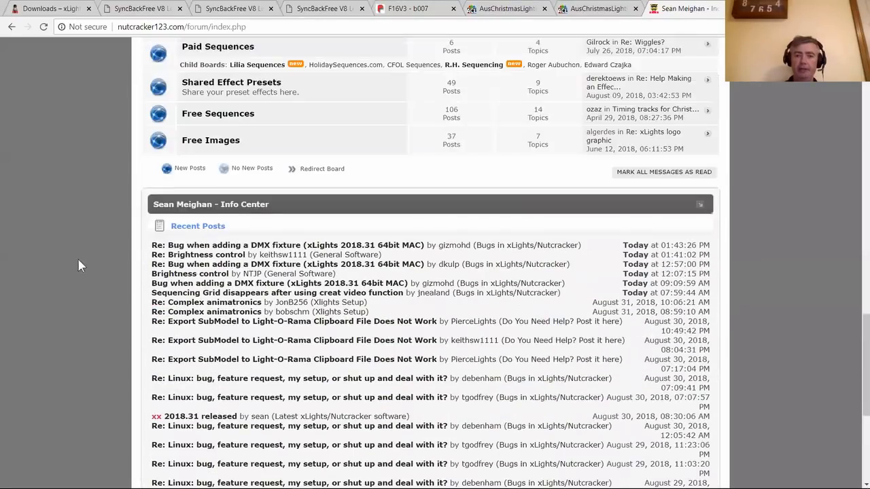
{"action": "scroll", "coordinate": [79, 269], "scroll_direction": "up", "scroll_amount": 2}
{"action": "scroll", "coordinate": [79, 269], "scroll_direction": "up", "scroll_amount": 1}
{"action": "scroll", "coordinate": [79, 268], "scroll_direction": "down", "scroll_amount": 1}
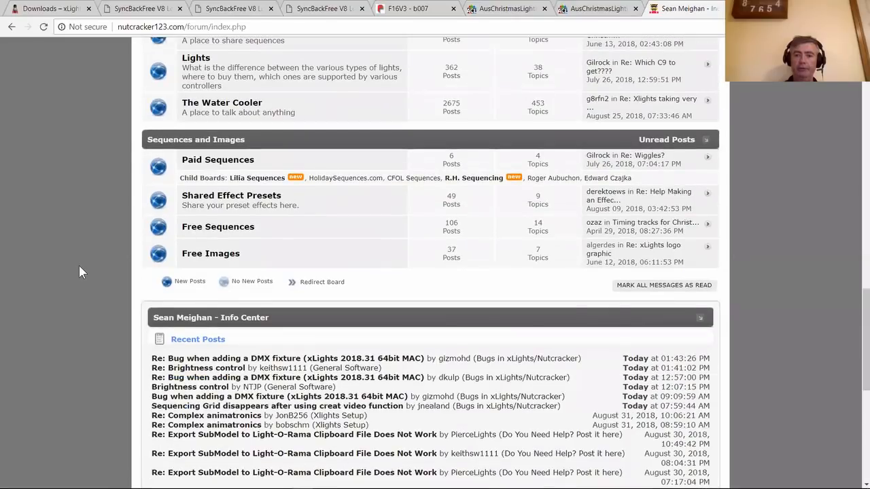
{"action": "scroll", "coordinate": [79, 263], "scroll_direction": "down", "scroll_amount": 5}
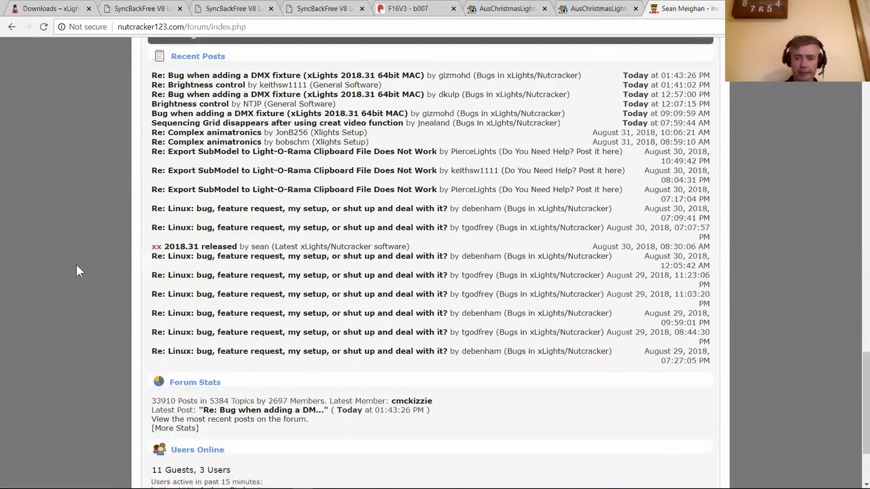
{"action": "scroll", "coordinate": [76, 265], "scroll_direction": "up", "scroll_amount": 7}
{"action": "scroll", "coordinate": [76, 265], "scroll_direction": "down", "scroll_amount": 3}
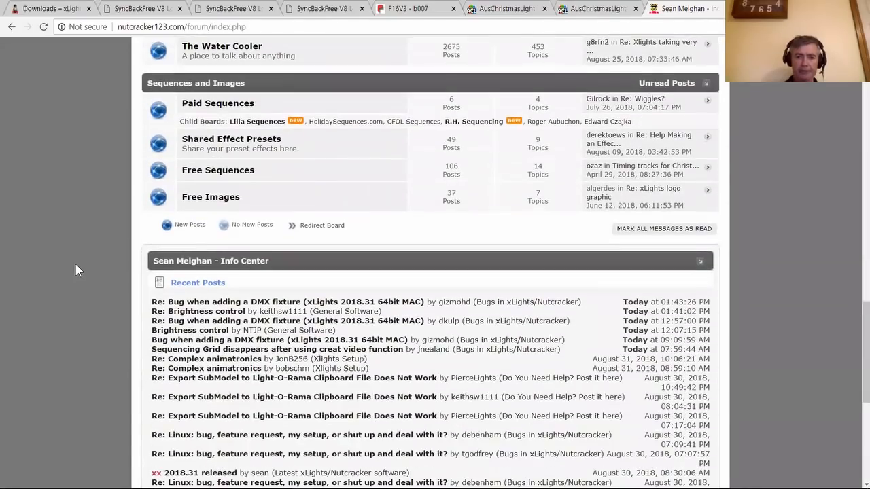
{"action": "scroll", "coordinate": [74, 269], "scroll_direction": "up", "scroll_amount": 5}
{"action": "scroll", "coordinate": [75, 259], "scroll_direction": "up", "scroll_amount": 10}
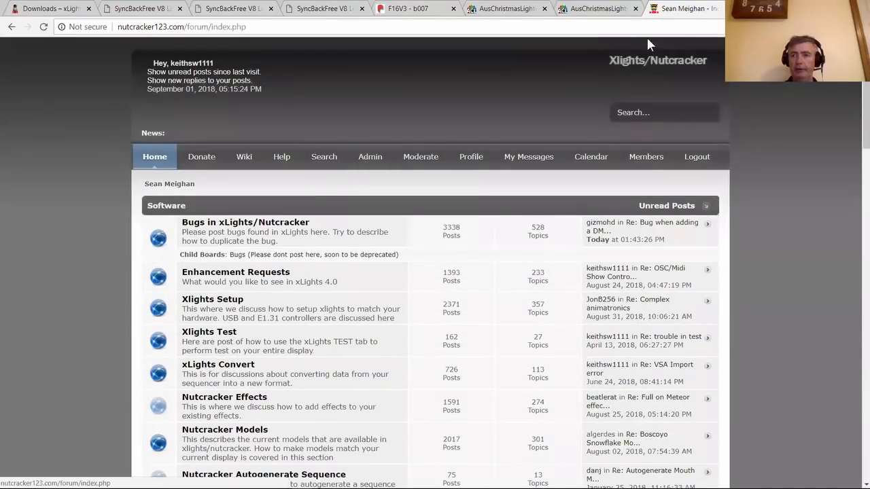
- Open the xlights.org home page in a new browser tab and show its full Tip Of The Day archive
{"action": "key", "text": "ctrl+t"}
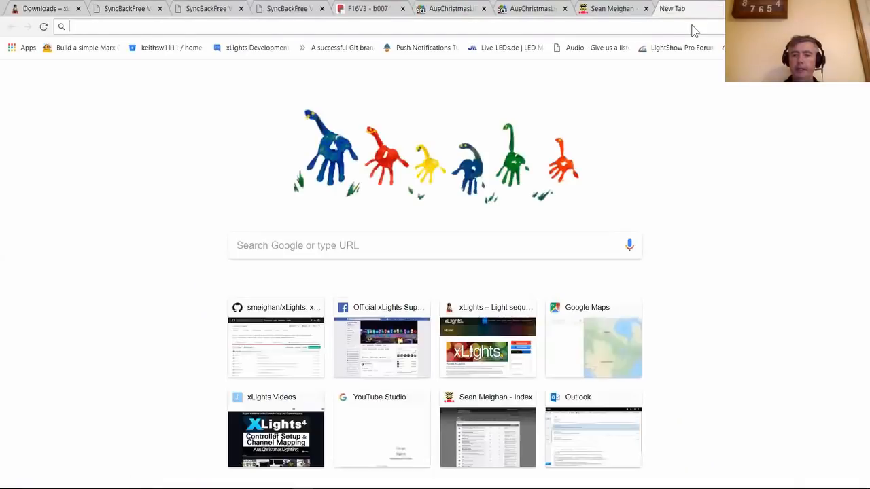
{"action": "type", "text": "xlight"}
{"action": "key", "text": "Return"}
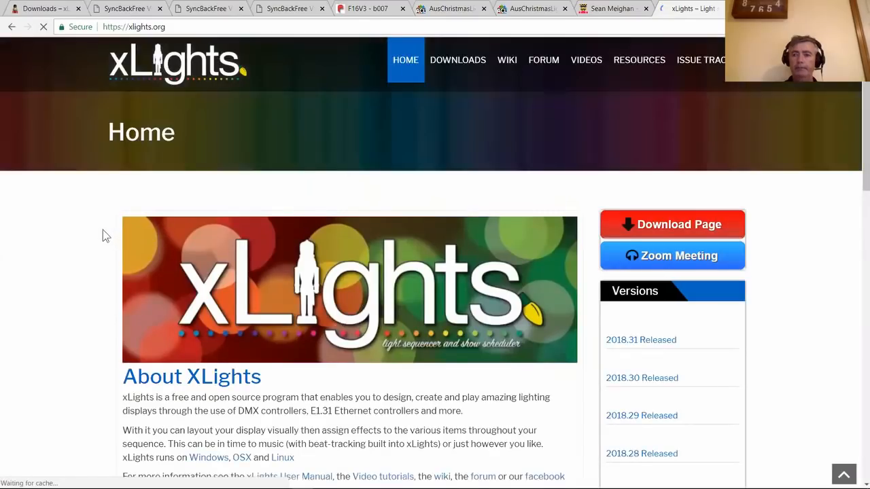
{"action": "scroll", "coordinate": [102, 230], "scroll_direction": "down", "scroll_amount": 2}
{"action": "scroll", "coordinate": [105, 233], "scroll_direction": "down", "scroll_amount": 3}
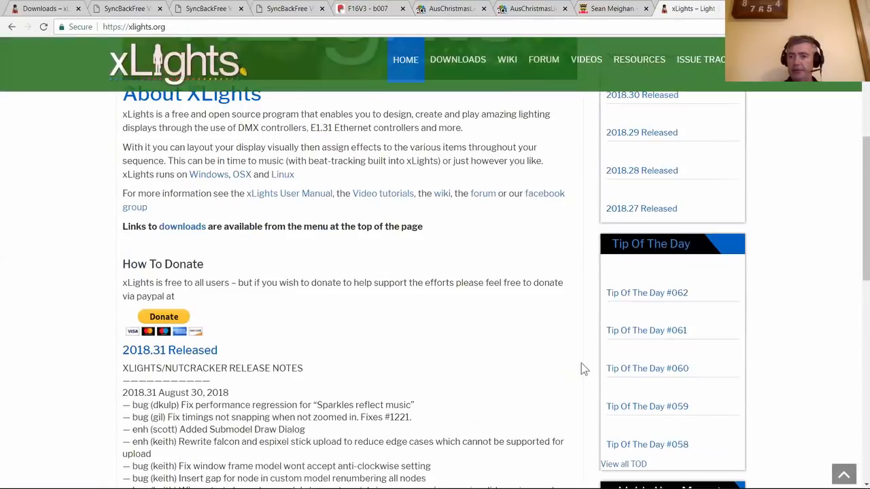
{"action": "scroll", "coordinate": [604, 355], "scroll_direction": "down", "scroll_amount": 2}
{"action": "left_click", "coordinate": [621, 353]}
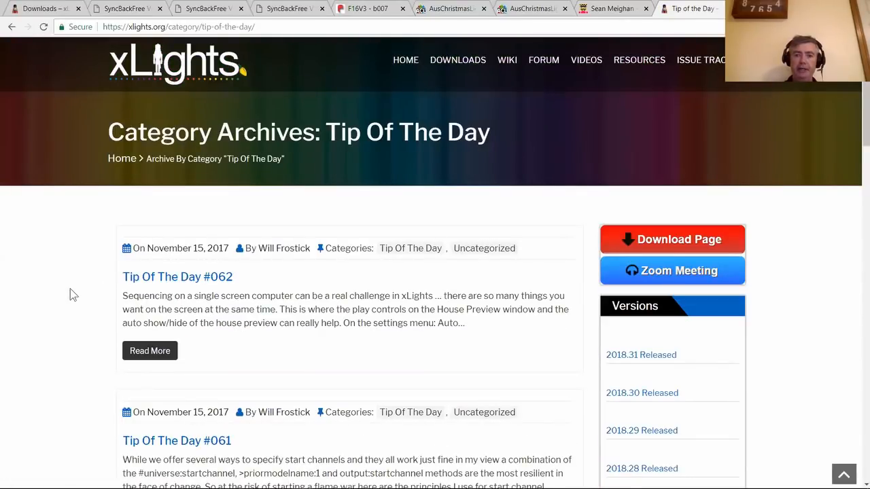
- Browse the Tip Of The Day archive entries from #062 down to #054 and back up to the newest tips
{"action": "scroll", "coordinate": [61, 292], "scroll_direction": "down", "scroll_amount": 6}
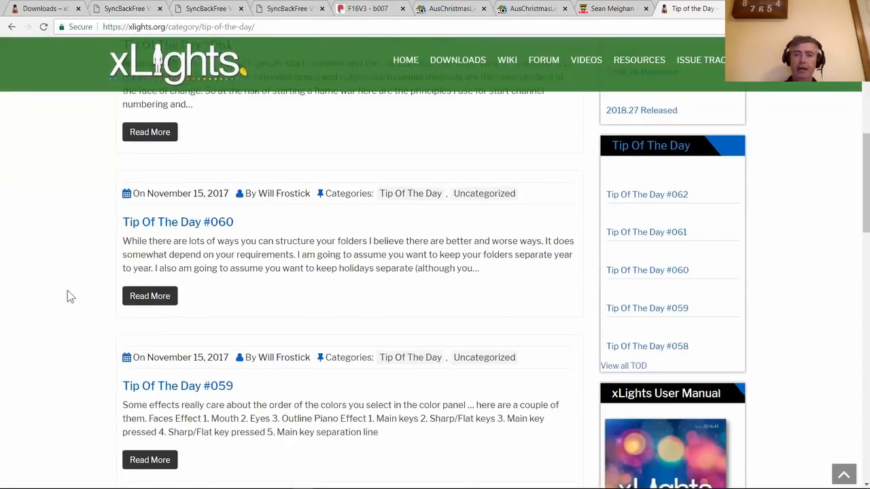
{"action": "scroll", "coordinate": [68, 297], "scroll_direction": "down", "scroll_amount": 2}
{"action": "scroll", "coordinate": [68, 295], "scroll_direction": "down", "scroll_amount": 14}
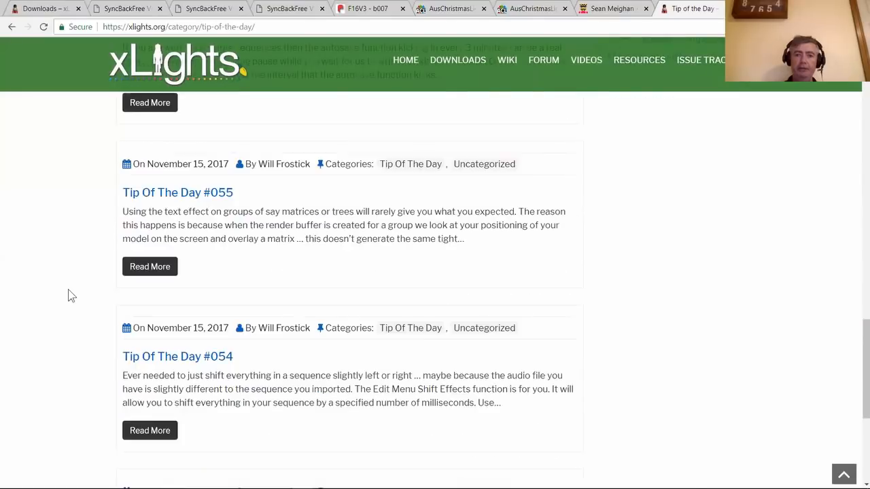
{"action": "scroll", "coordinate": [71, 297], "scroll_direction": "up", "scroll_amount": 8}
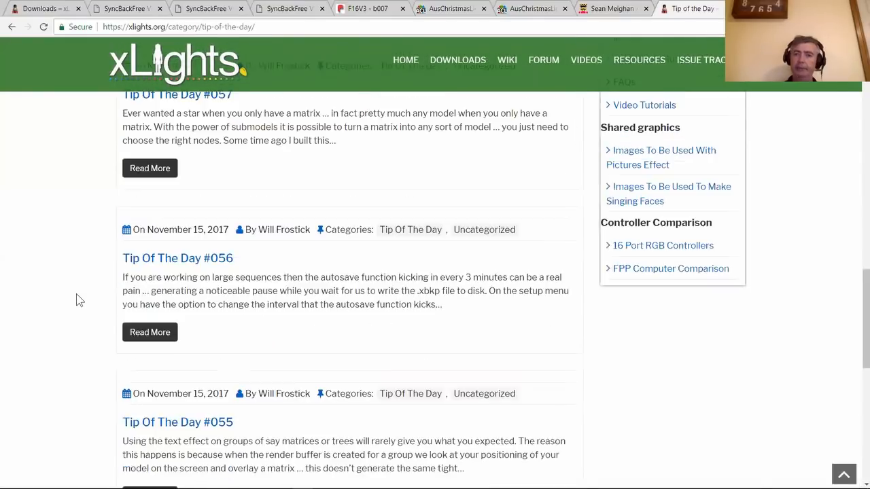
{"action": "scroll", "coordinate": [79, 299], "scroll_direction": "up", "scroll_amount": 4}
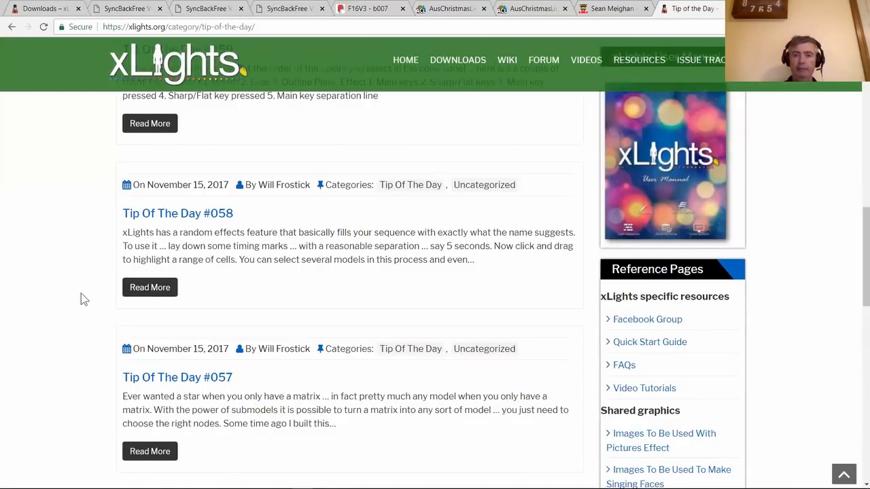
{"action": "scroll", "coordinate": [81, 302], "scroll_direction": "up", "scroll_amount": 8}
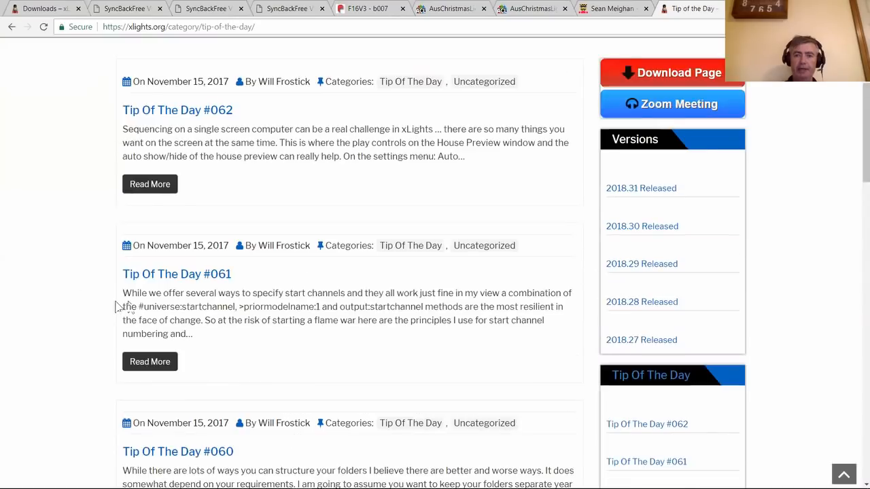
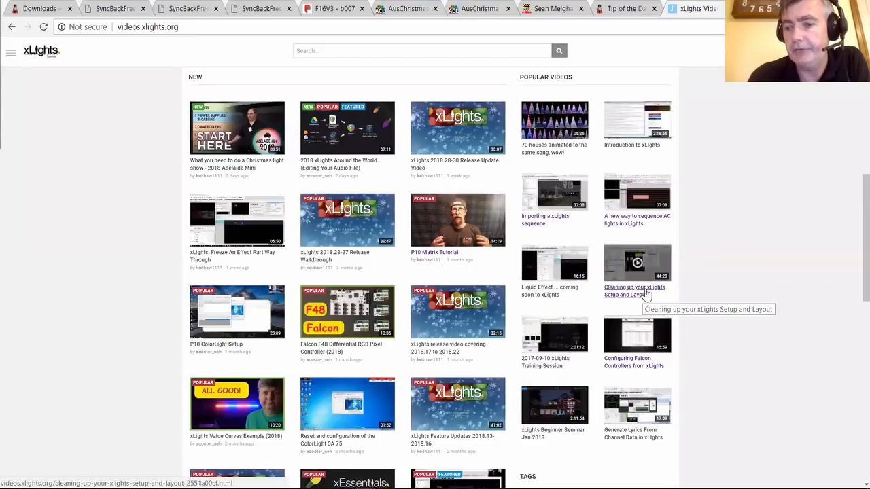
- Look over the new and popular video tutorials on videos.xlights.org
{"action": "scroll", "coordinate": [646, 248], "scroll_direction": "down", "scroll_amount": 1}
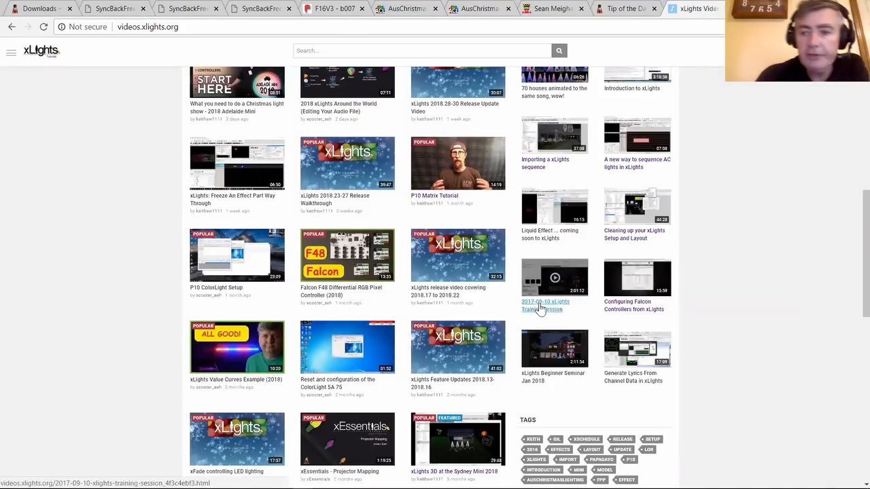
{"action": "scroll", "coordinate": [442, 174], "scroll_direction": "up", "scroll_amount": 1}
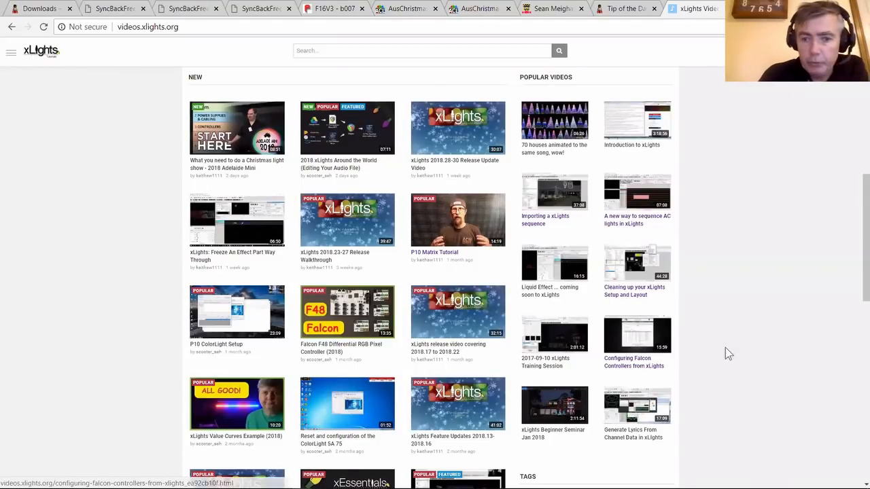
- Open the xSchedule walkthrough and Q&A video page from the featured videos and look it over
{"action": "scroll", "coordinate": [723, 348], "scroll_direction": "down", "scroll_amount": 1}
{"action": "scroll", "coordinate": [721, 354], "scroll_direction": "down", "scroll_amount": 2}
{"action": "scroll", "coordinate": [719, 354], "scroll_direction": "up", "scroll_amount": 5}
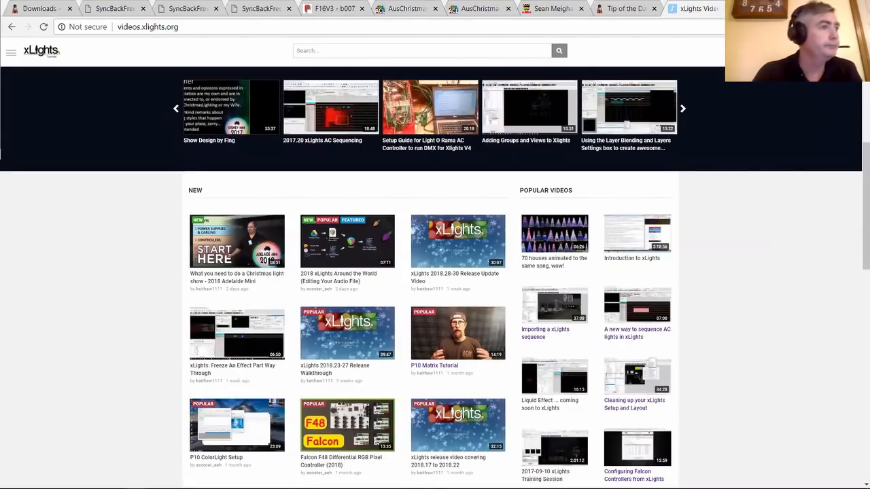
{"action": "left_click", "coordinate": [161, 125]}
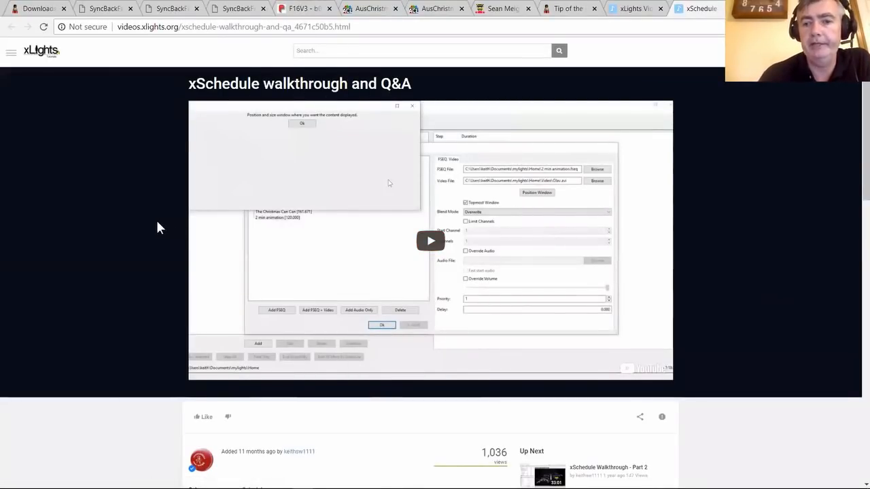
{"action": "scroll", "coordinate": [156, 224], "scroll_direction": "down", "scroll_amount": 2}
{"action": "scroll", "coordinate": [155, 224], "scroll_direction": "up", "scroll_amount": 2}
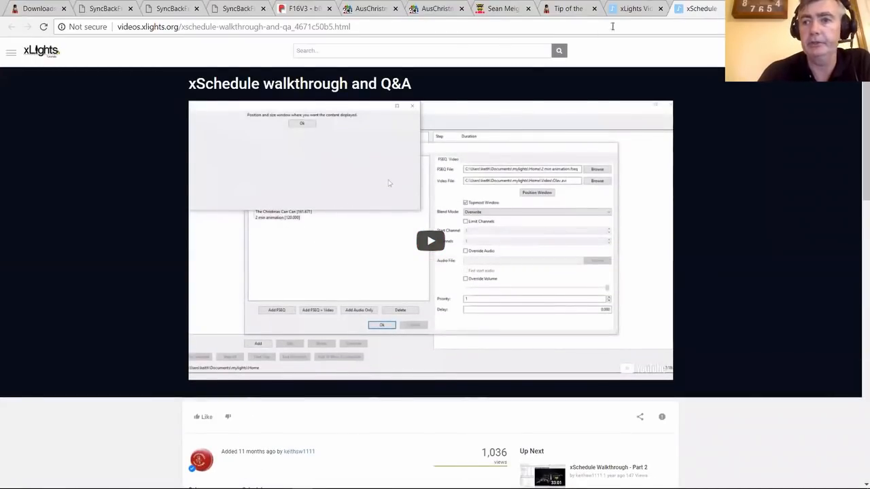
- Return to the xLights Videos home page and open its full listing of popular videos
{"action": "left_click", "coordinate": [637, 9]}
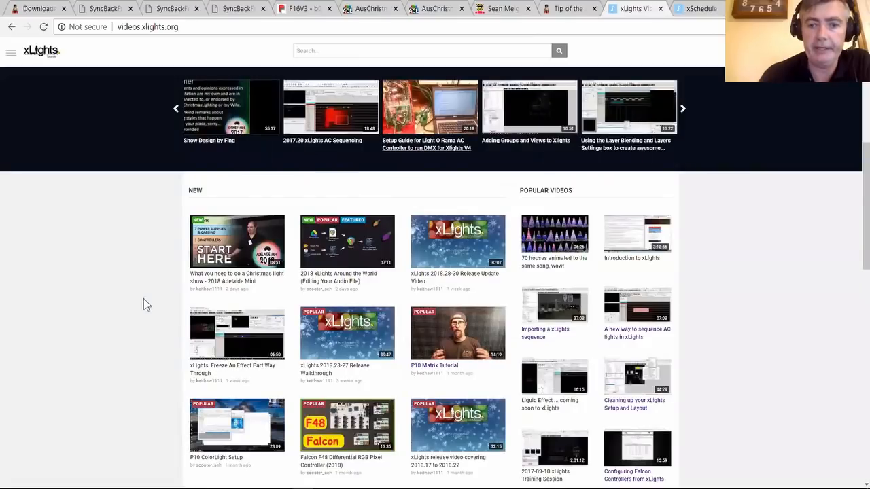
{"action": "scroll", "coordinate": [244, 370], "scroll_direction": "down", "scroll_amount": 5}
{"action": "scroll", "coordinate": [246, 374], "scroll_direction": "down", "scroll_amount": 6}
{"action": "left_click", "coordinate": [361, 416]}
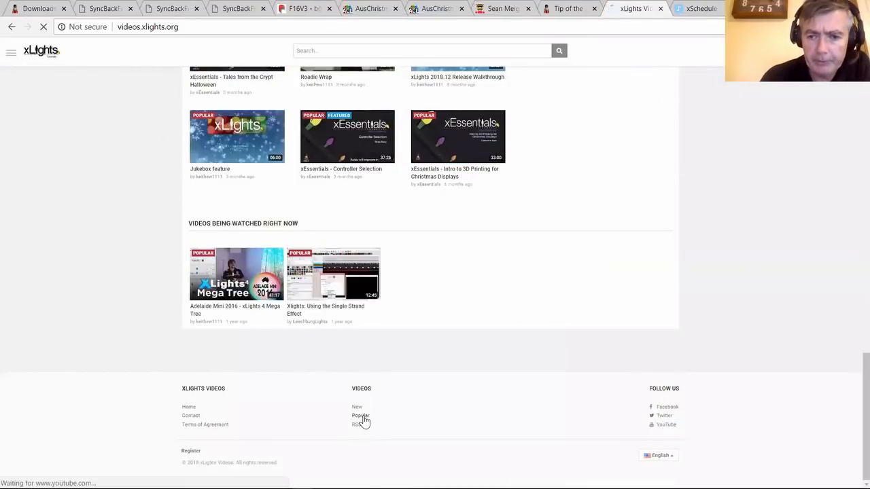
{"action": "scroll", "coordinate": [168, 329], "scroll_direction": "down", "scroll_amount": 2}
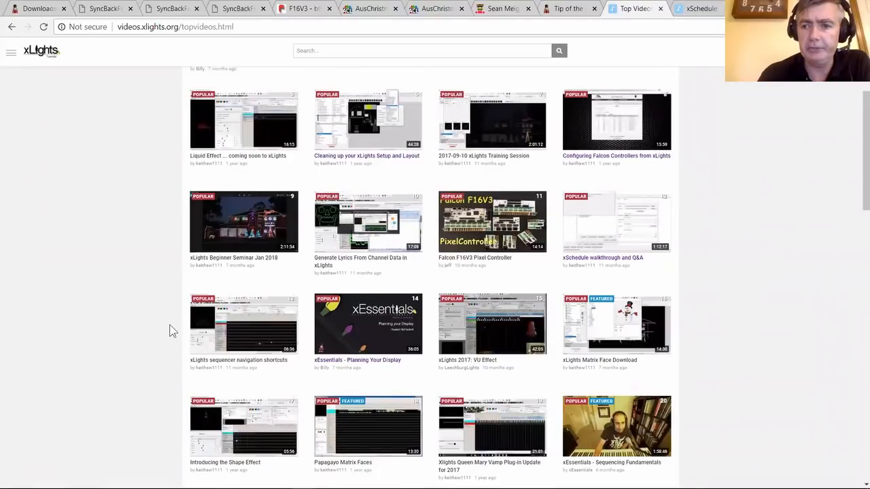
{"action": "scroll", "coordinate": [171, 331], "scroll_direction": "up", "scroll_amount": 1}
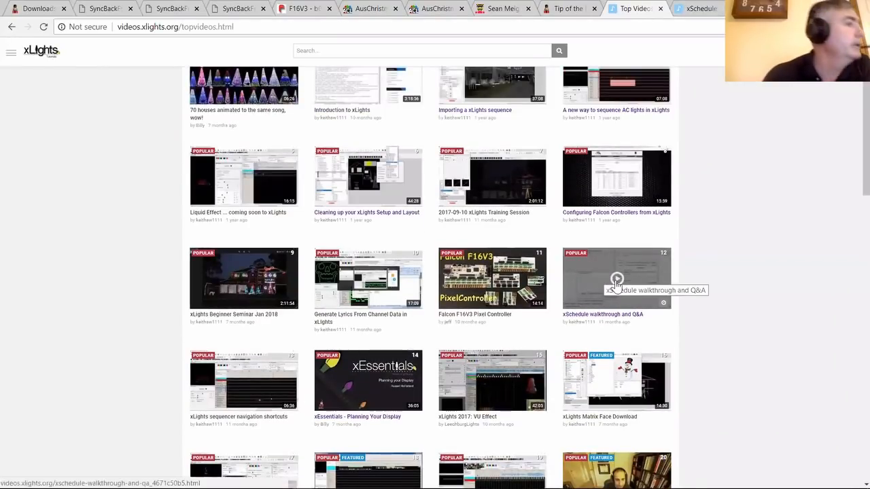
- Look through the popular videos from the xSchedule walkthrough down past the E1.31 networking and xEssentials entries
{"action": "left_click", "coordinate": [616, 280]}
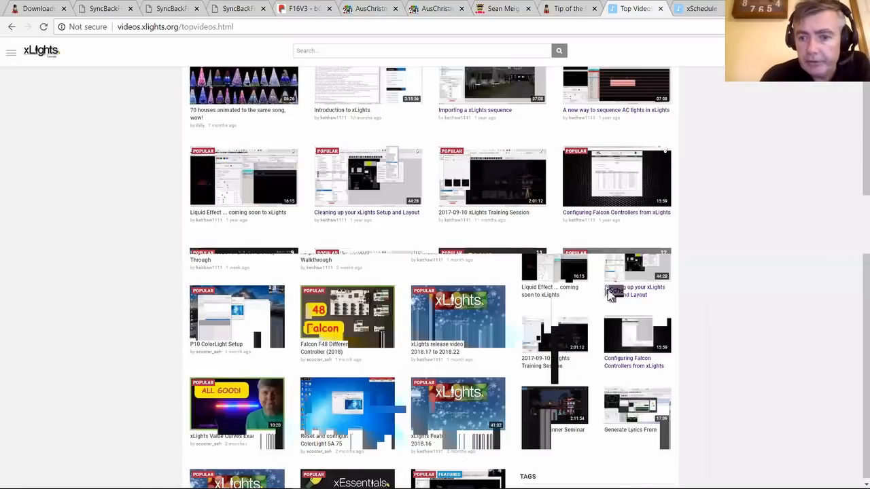
{"action": "scroll", "coordinate": [608, 290], "scroll_direction": "down", "scroll_amount": 1}
{"action": "scroll", "coordinate": [602, 293], "scroll_direction": "down", "scroll_amount": 5}
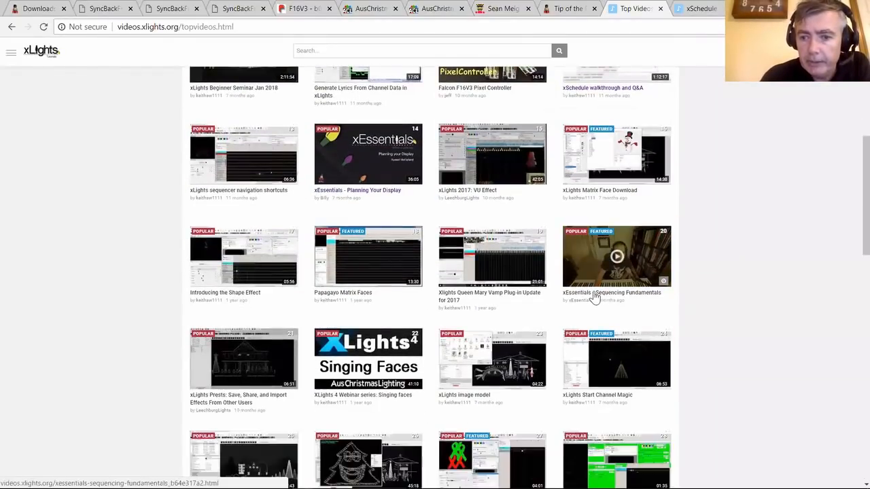
{"action": "scroll", "coordinate": [593, 297], "scroll_direction": "down", "scroll_amount": 4}
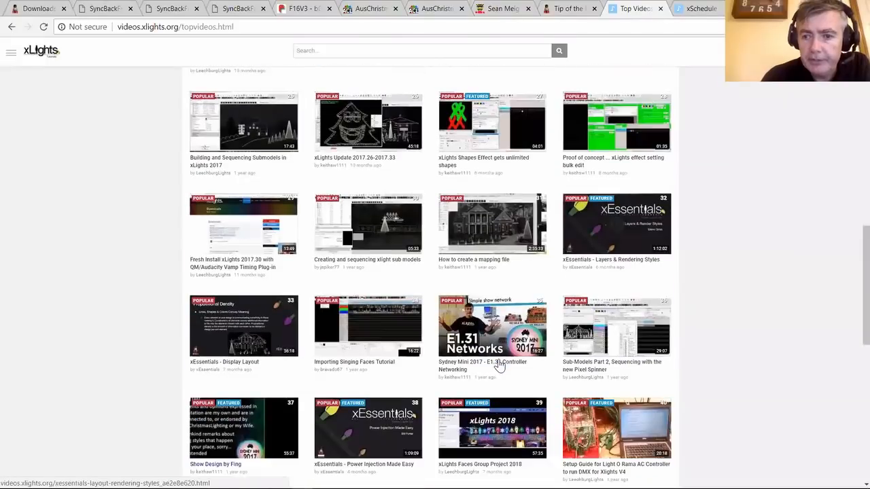
{"action": "scroll", "coordinate": [486, 343], "scroll_direction": "down", "scroll_amount": 3}
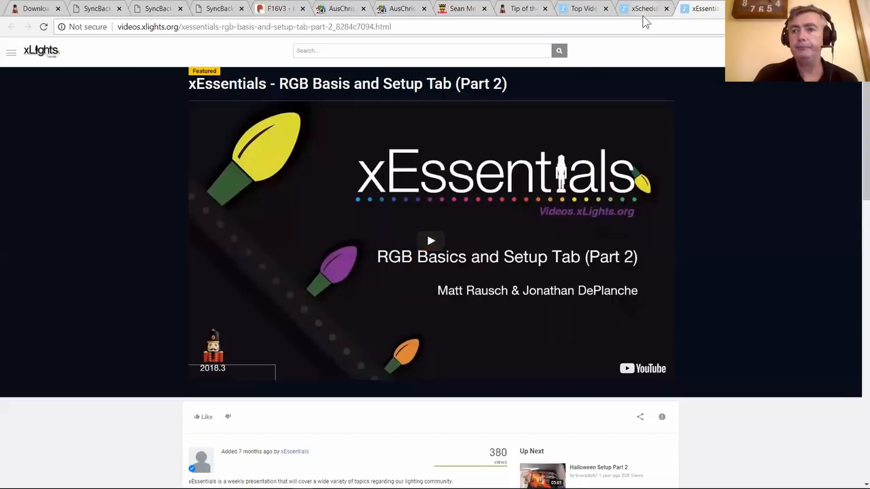
- Return from the opened video pages to the popular videos listing and examine its middle and last entries
{"action": "left_click", "coordinate": [643, 15]}
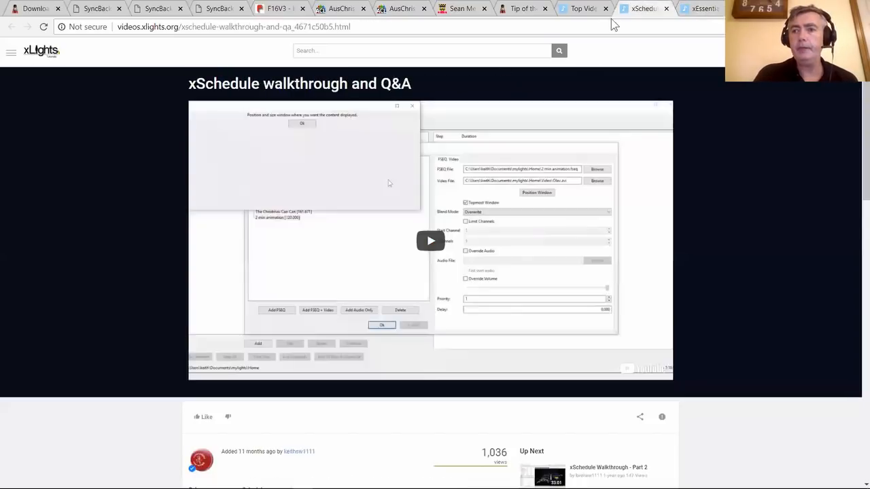
{"action": "left_click", "coordinate": [575, 19]}
{"action": "scroll", "coordinate": [185, 234], "scroll_direction": "up", "scroll_amount": 7}
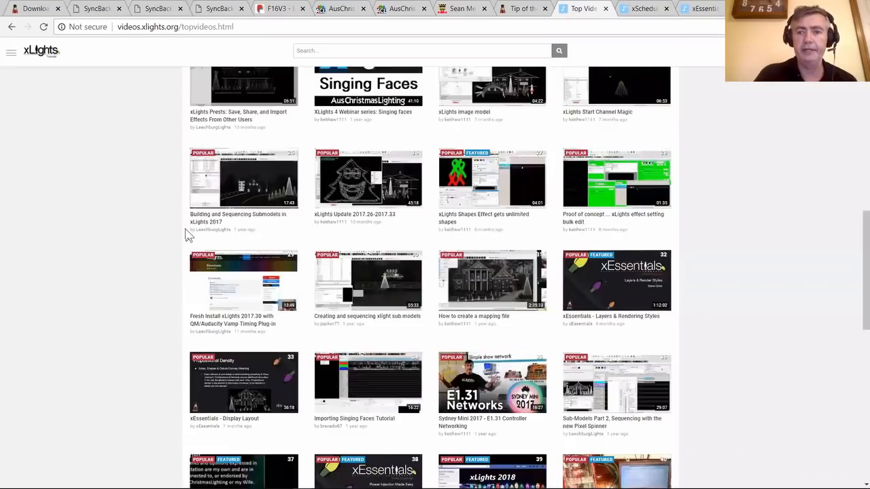
{"action": "scroll", "coordinate": [370, 204], "scroll_direction": "up", "scroll_amount": 2}
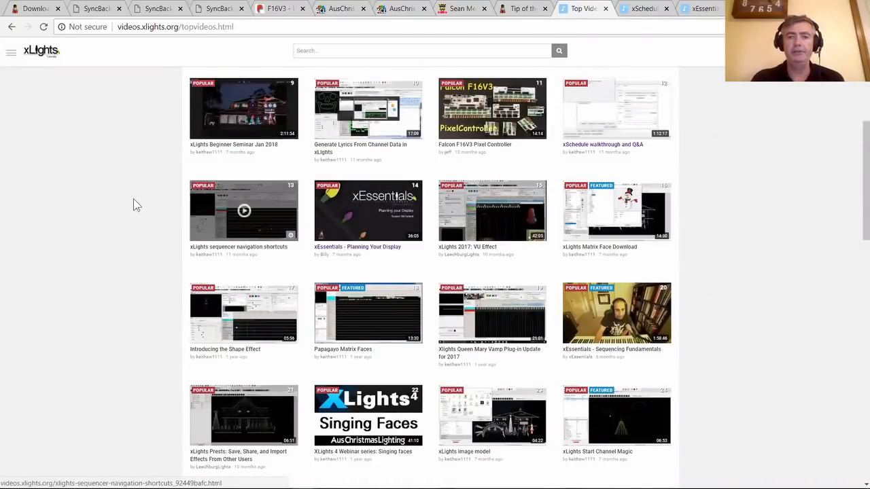
{"action": "scroll", "coordinate": [135, 195], "scroll_direction": "down", "scroll_amount": 2}
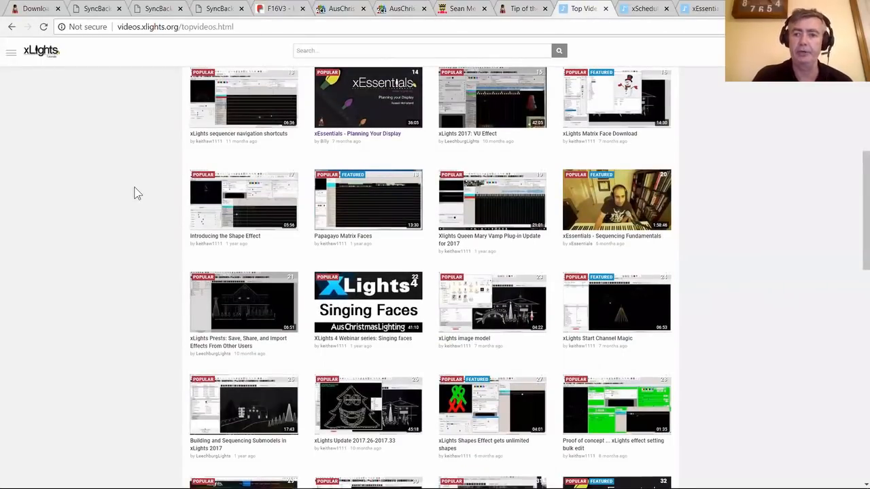
{"action": "scroll", "coordinate": [136, 195], "scroll_direction": "down", "scroll_amount": 5}
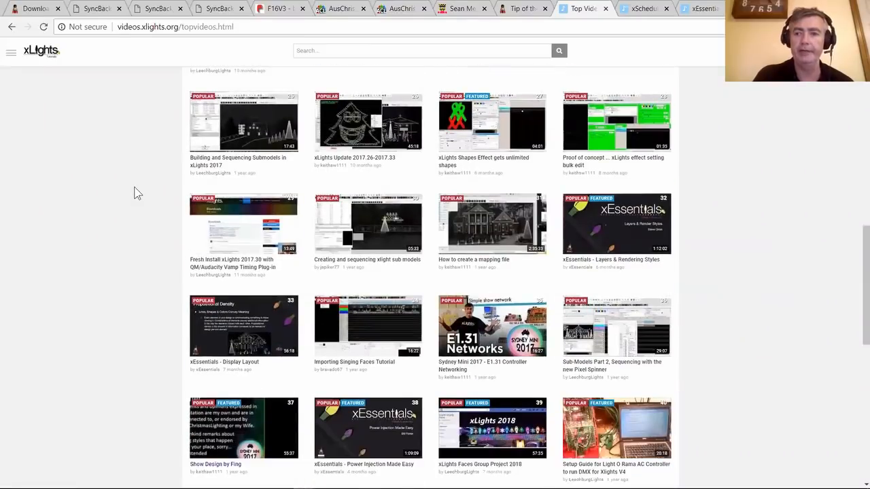
{"action": "scroll", "coordinate": [135, 194], "scroll_direction": "down", "scroll_amount": 1}
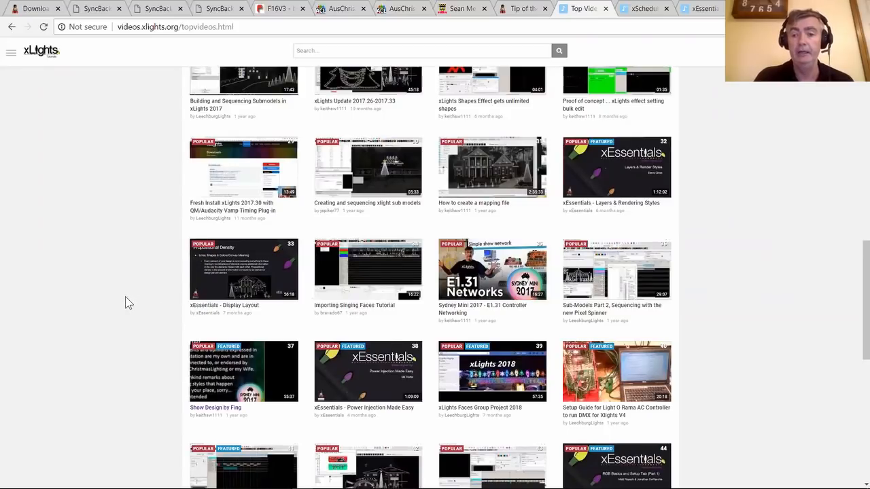
{"action": "scroll", "coordinate": [133, 310], "scroll_direction": "down", "scroll_amount": 4}
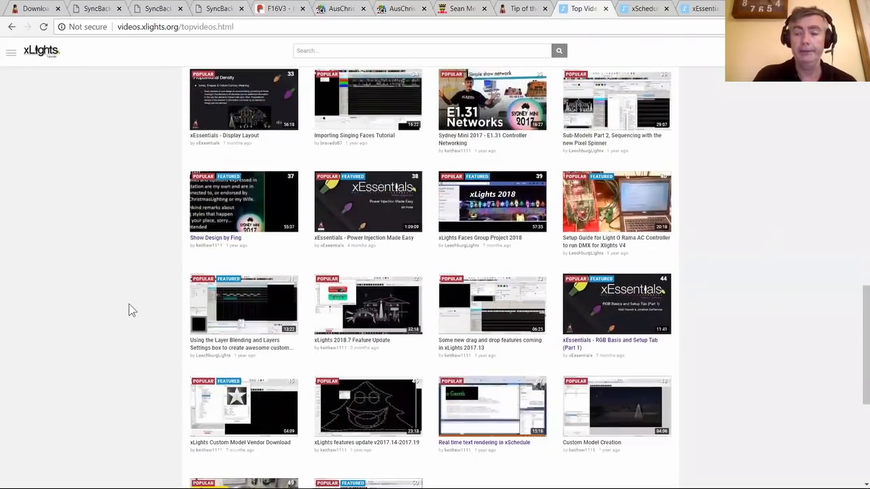
{"action": "scroll", "coordinate": [133, 311], "scroll_direction": "down", "scroll_amount": 1}
{"action": "scroll", "coordinate": [132, 311], "scroll_direction": "up", "scroll_amount": 3}
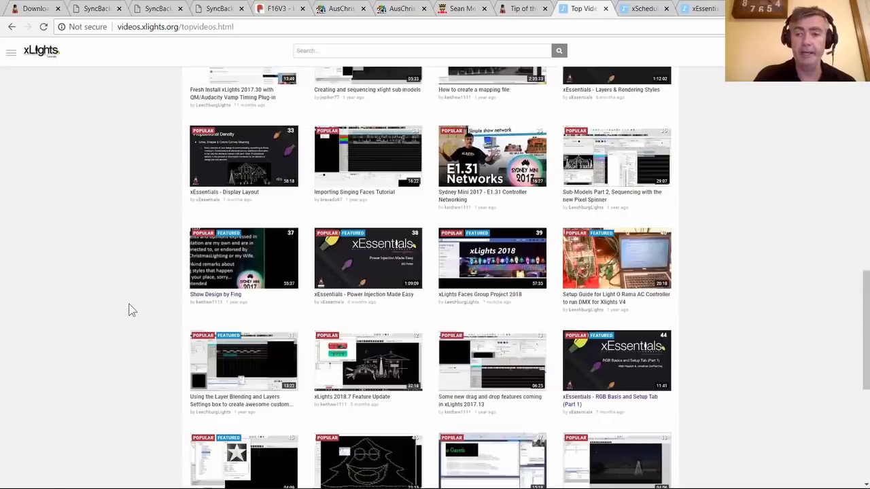
- Browse back up the popular videos listing to review the highest-ranked tutorials
{"action": "scroll", "coordinate": [134, 309], "scroll_direction": "up", "scroll_amount": 1}
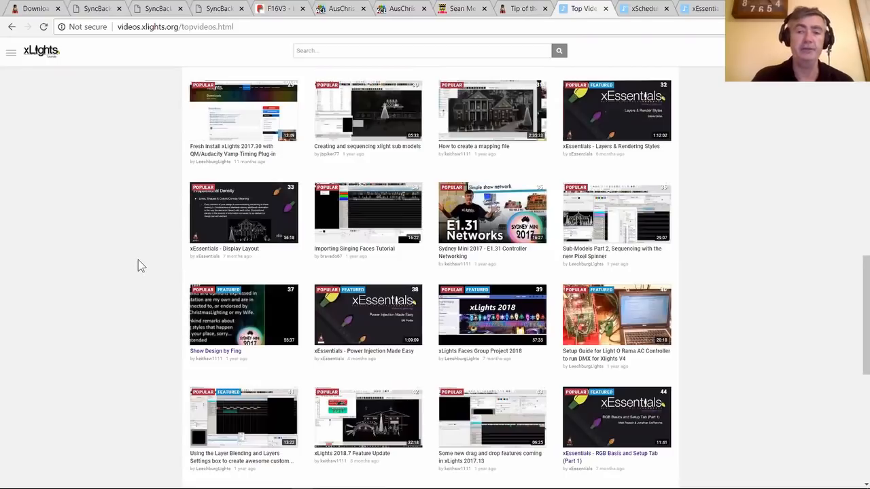
{"action": "scroll", "coordinate": [425, 281], "scroll_direction": "up", "scroll_amount": 4}
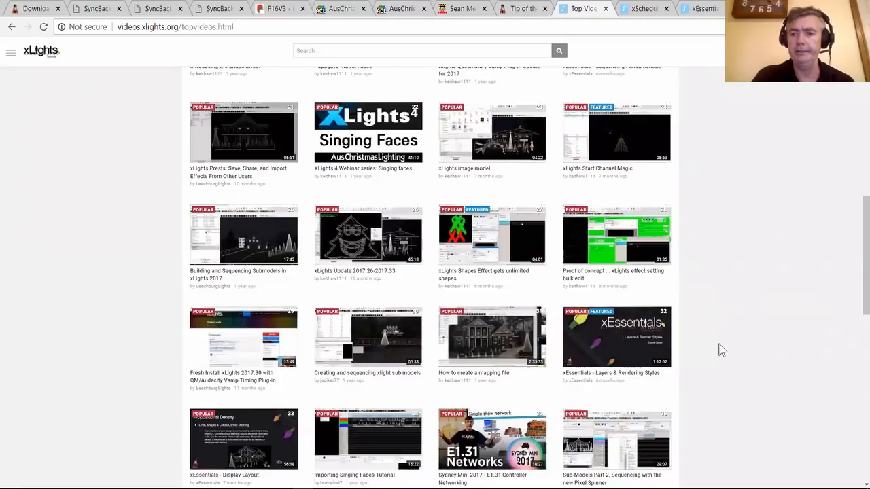
{"action": "scroll", "coordinate": [708, 349], "scroll_direction": "up", "scroll_amount": 3}
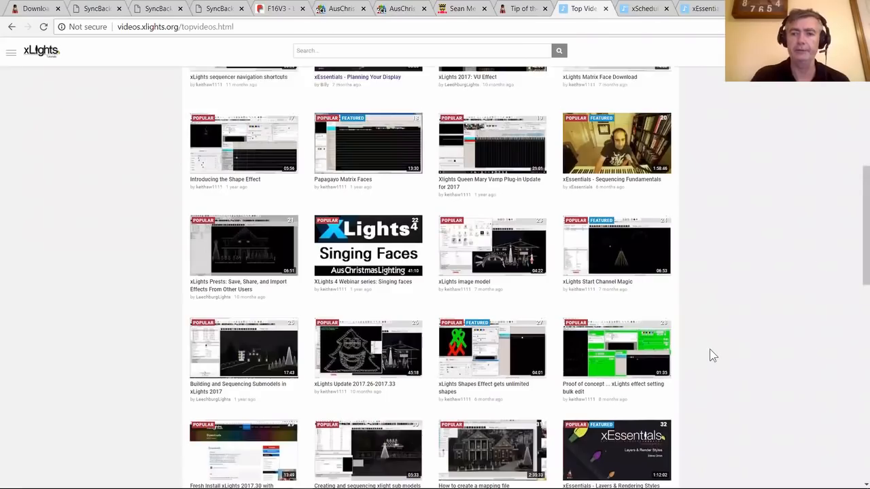
{"action": "scroll", "coordinate": [712, 348], "scroll_direction": "up", "scroll_amount": 2}
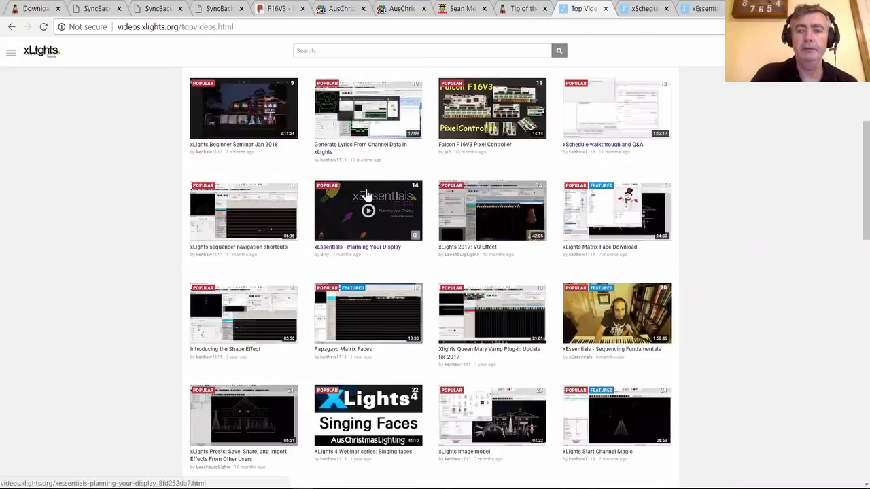
{"action": "scroll", "coordinate": [367, 193], "scroll_direction": "up", "scroll_amount": 1}
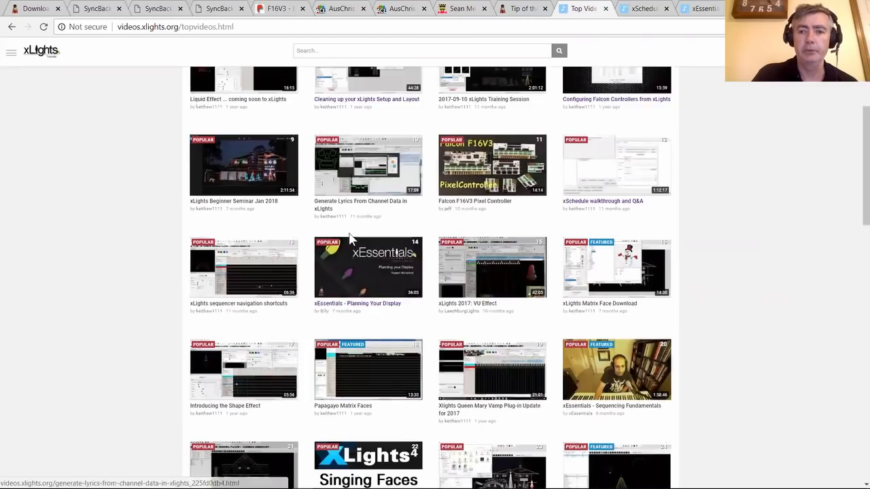
{"action": "scroll", "coordinate": [133, 219], "scroll_direction": "up", "scroll_amount": 3}
{"action": "scroll", "coordinate": [117, 235], "scroll_direction": "down", "scroll_amount": 1}
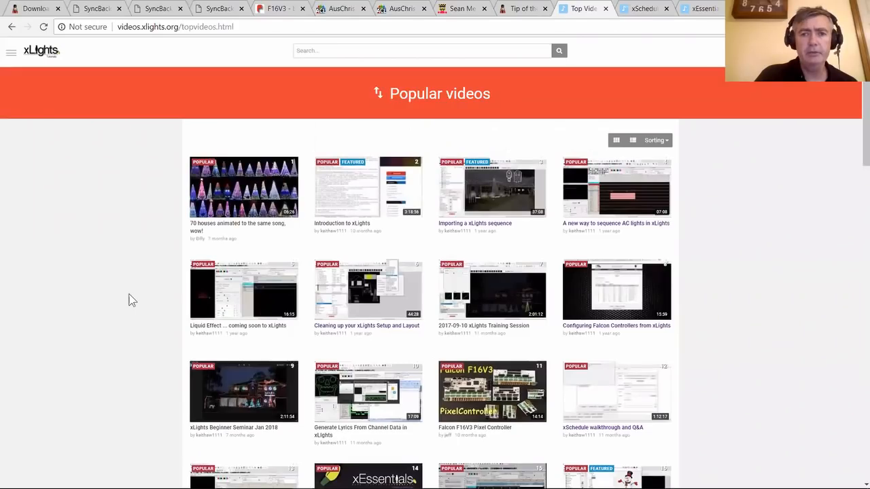
{"action": "scroll", "coordinate": [133, 300], "scroll_direction": "down", "scroll_amount": 4}
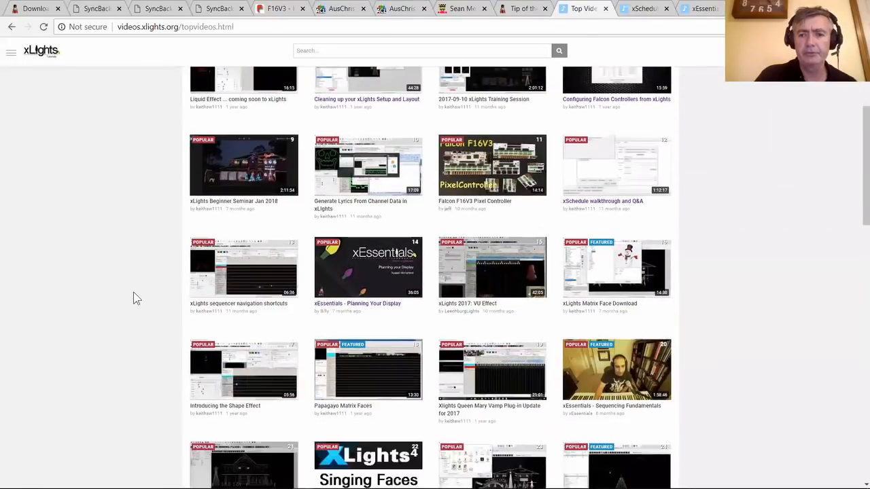
{"action": "scroll", "coordinate": [163, 288], "scroll_direction": "up", "scroll_amount": 3}
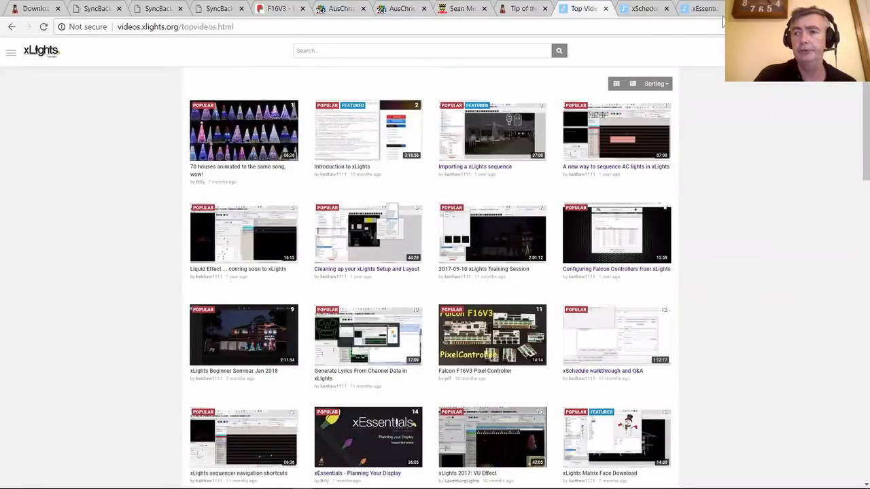
- Open the YouTube home page, youtube.com, in a new browser tab
{"action": "key", "text": "ctrl+t"}
{"action": "type", "text": "you"}
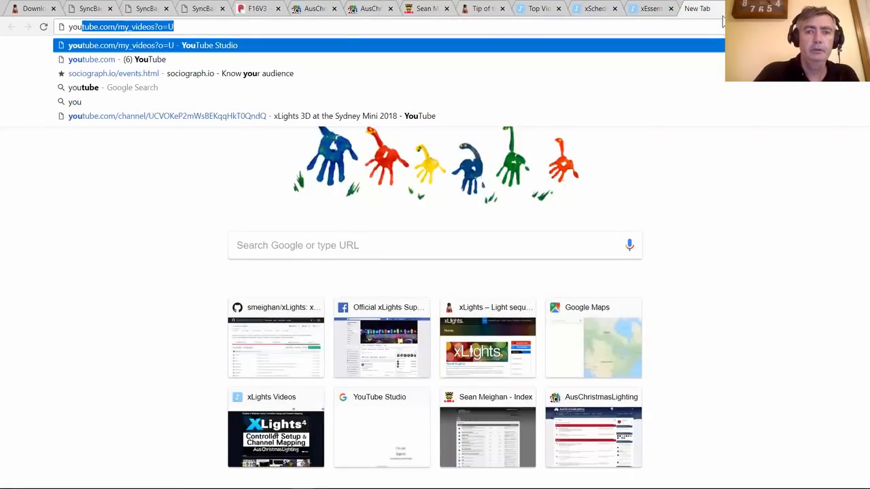
{"action": "key", "text": "End"}
{"action": "key", "text": "BackSpace"}
{"action": "key", "text": "BackSpace"}
{"action": "key", "text": "BackSpace"}
{"action": "key", "text": "BackSpace"}
{"action": "key", "text": "BackSpace"}
{"action": "key", "text": "BackSpace"}
{"action": "key", "text": "BackSpace"}
{"action": "key", "text": "BackSpace"}
{"action": "key", "text": "BackSpace"}
{"action": "key", "text": "BackSpace"}
{"action": "key", "text": "BackSpace"}
{"action": "key", "text": "BackSpace"}
{"action": "key", "text": "BackSpace"}
{"action": "key", "text": "BackSpace"}
{"action": "key", "text": "Return"}
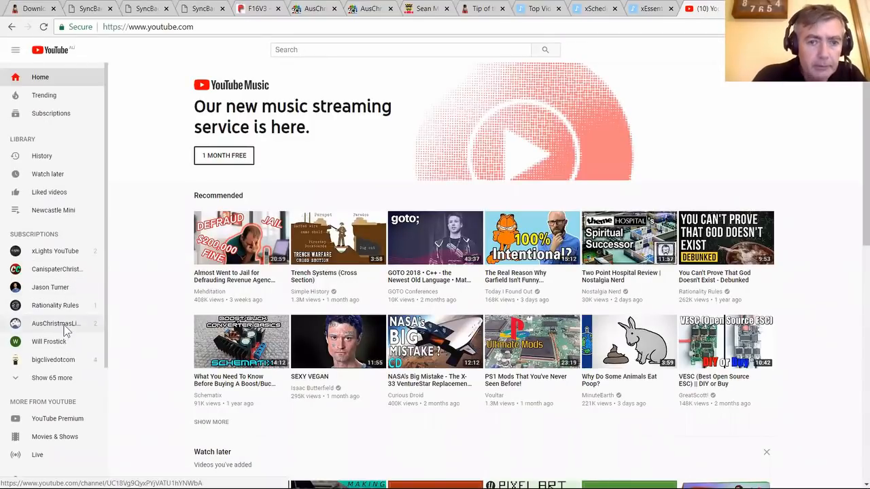
- Open the subscribed AusChristmasLighting channel and look over its mini expo, sequencer software and display building videos
{"action": "left_click", "coordinate": [65, 325]}
{"action": "scroll", "coordinate": [281, 301], "scroll_direction": "down", "scroll_amount": 2}
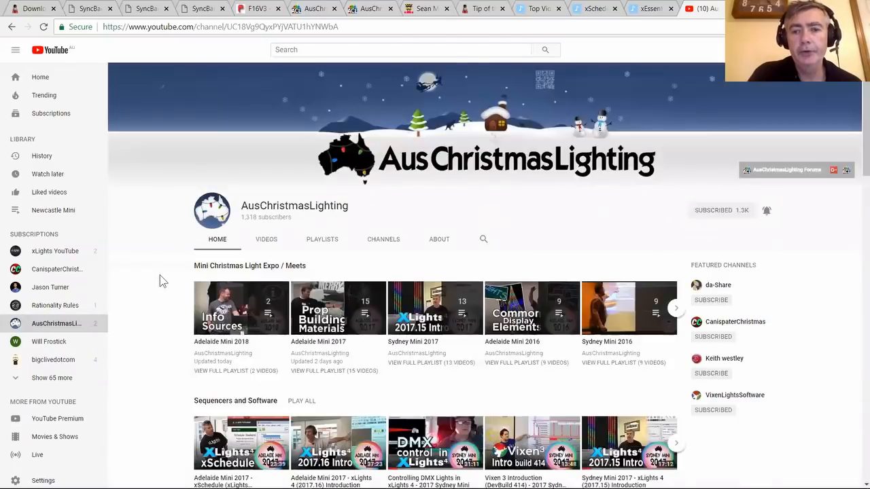
{"action": "scroll", "coordinate": [160, 274], "scroll_direction": "down", "scroll_amount": 2}
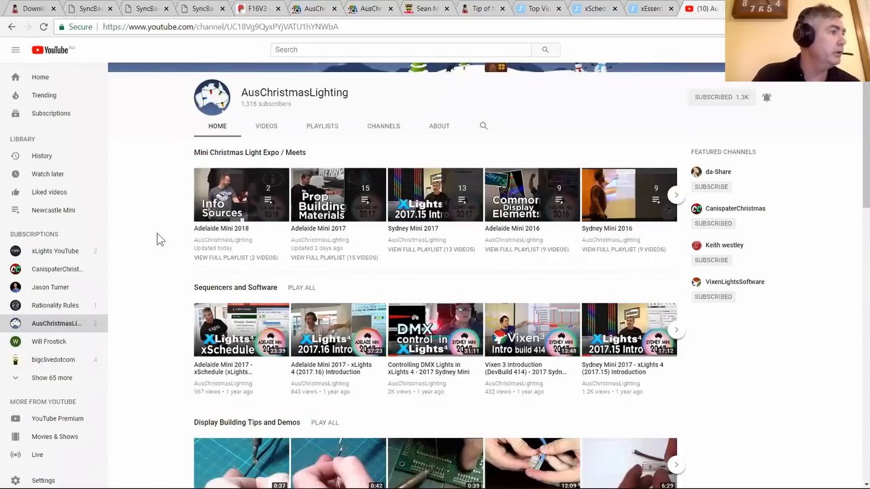
{"action": "scroll", "coordinate": [157, 233], "scroll_direction": "down", "scroll_amount": 1}
{"action": "scroll", "coordinate": [157, 233], "scroll_direction": "up", "scroll_amount": 1}
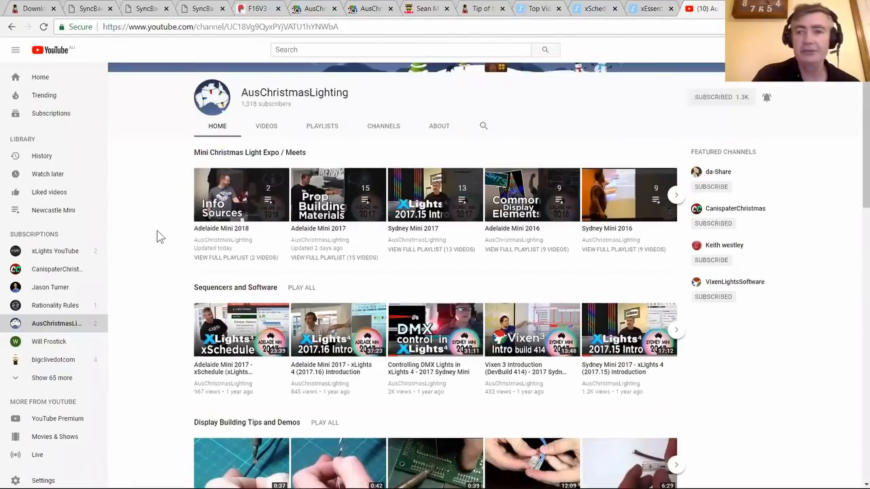
{"action": "scroll", "coordinate": [657, 102], "scroll_direction": "up", "scroll_amount": 1}
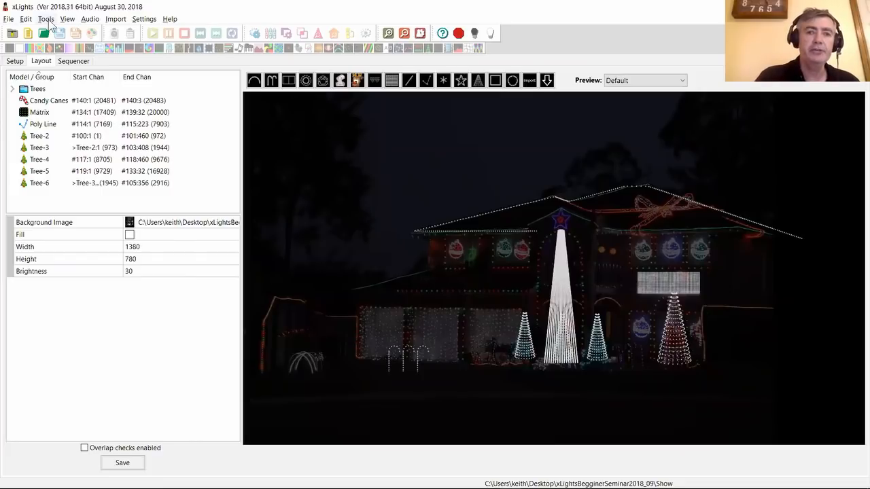
{"action": "left_click", "coordinate": [46, 19]}
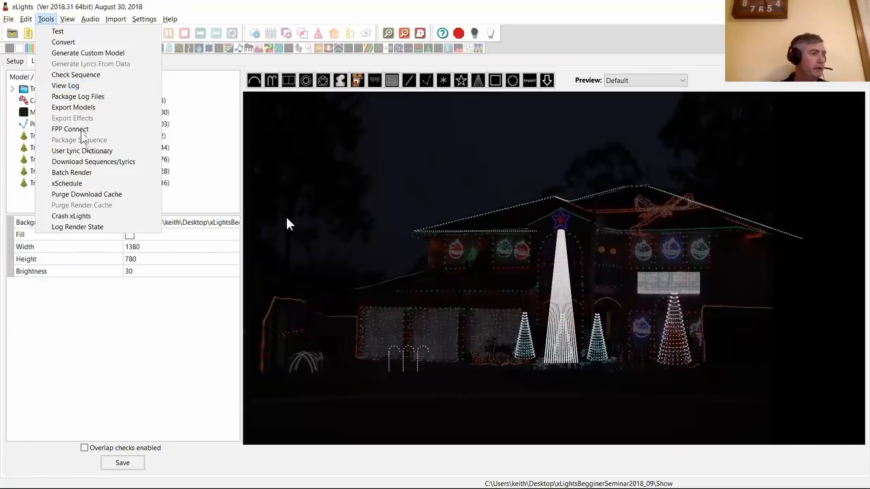
{"action": "left_click", "coordinate": [364, 176]}
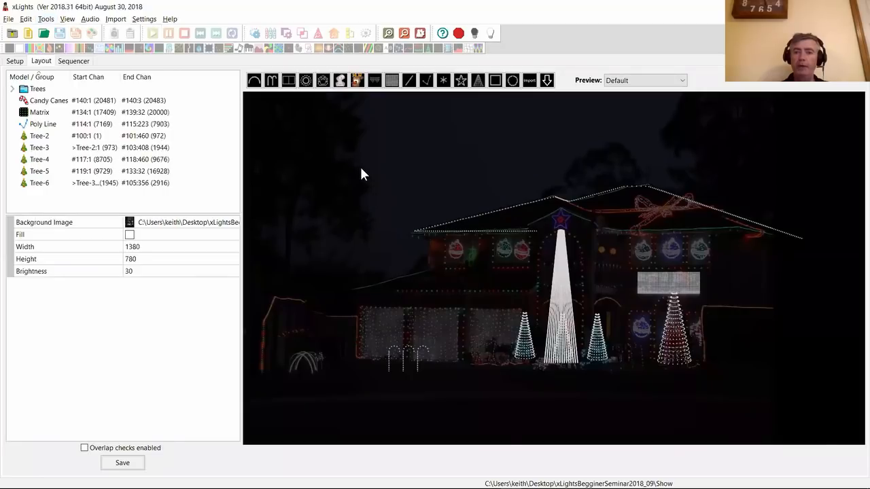
{"action": "left_click_drag", "start_coordinate": [389, 138], "coordinate": [660, 174]}
{"action": "left_click_drag", "start_coordinate": [391, 167], "coordinate": [473, 205]}
{"action": "left_click_drag", "start_coordinate": [598, 209], "coordinate": [817, 229]}
{"action": "left_click_drag", "start_coordinate": [819, 190], "coordinate": [819, 183]}
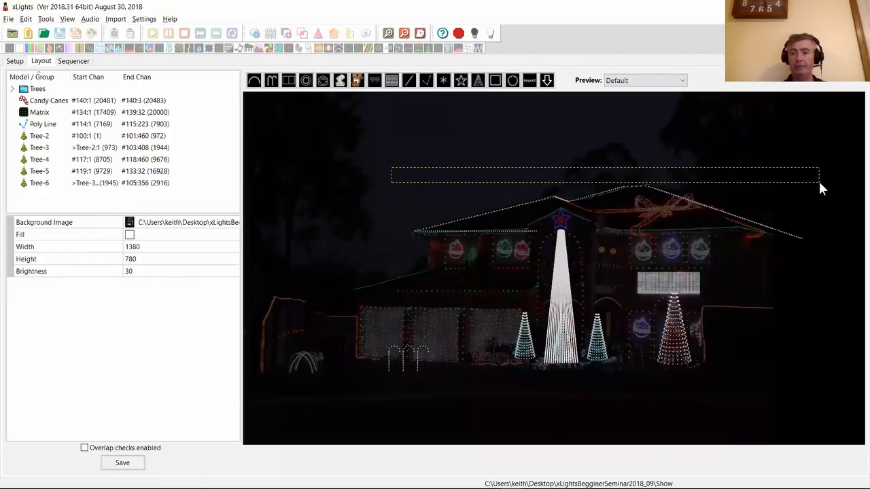